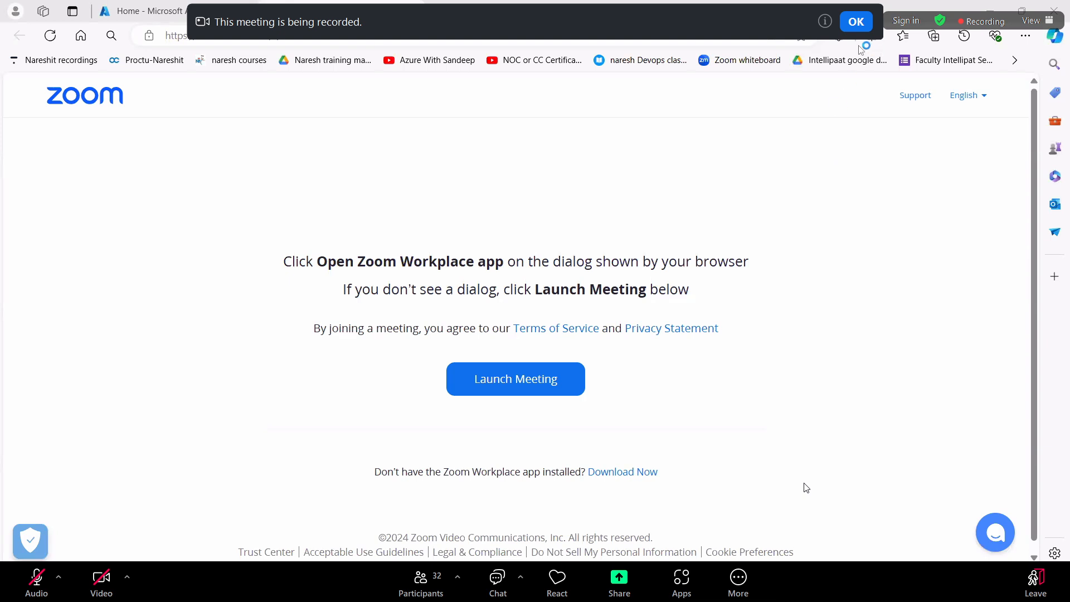
# Acknowledge the meeting recording notice and close the Launch Meeting browser tab
pyautogui.click(855, 22)
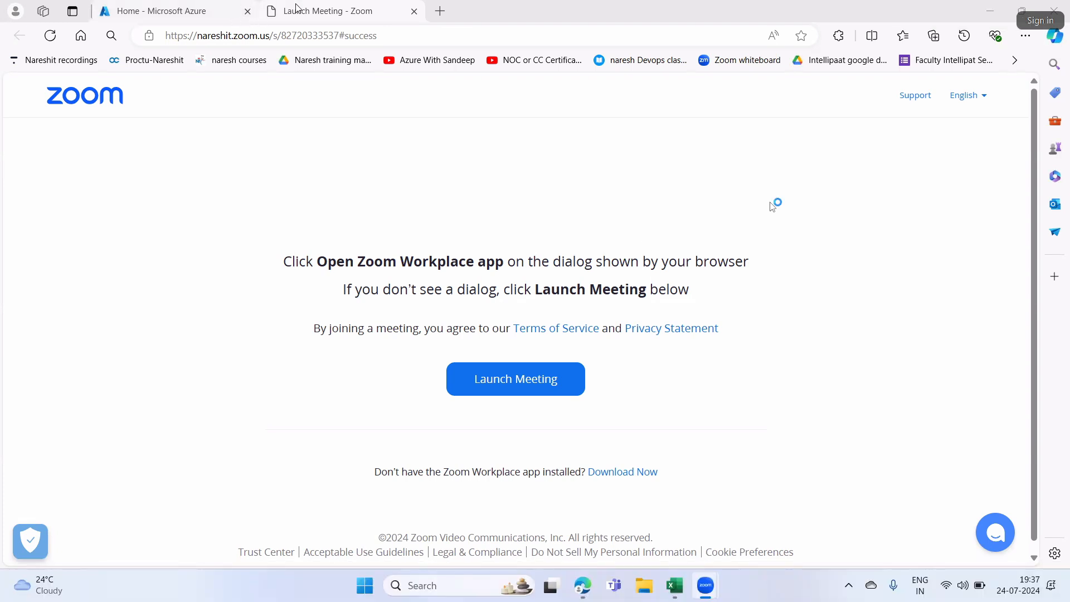
pyautogui.middleClick(302, 16)
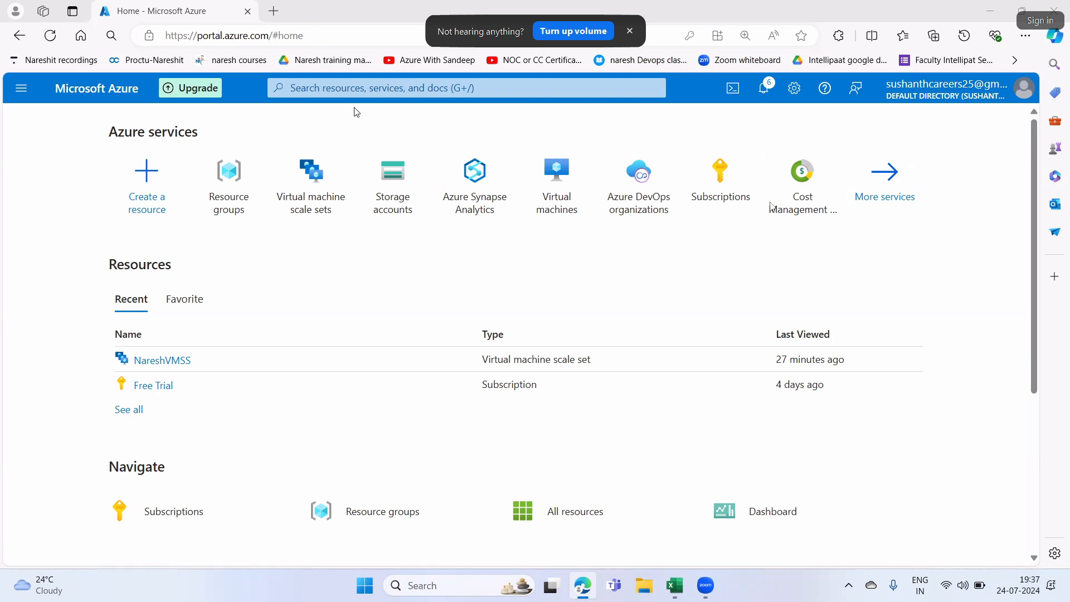
pyautogui.press('XF86AudioMute')
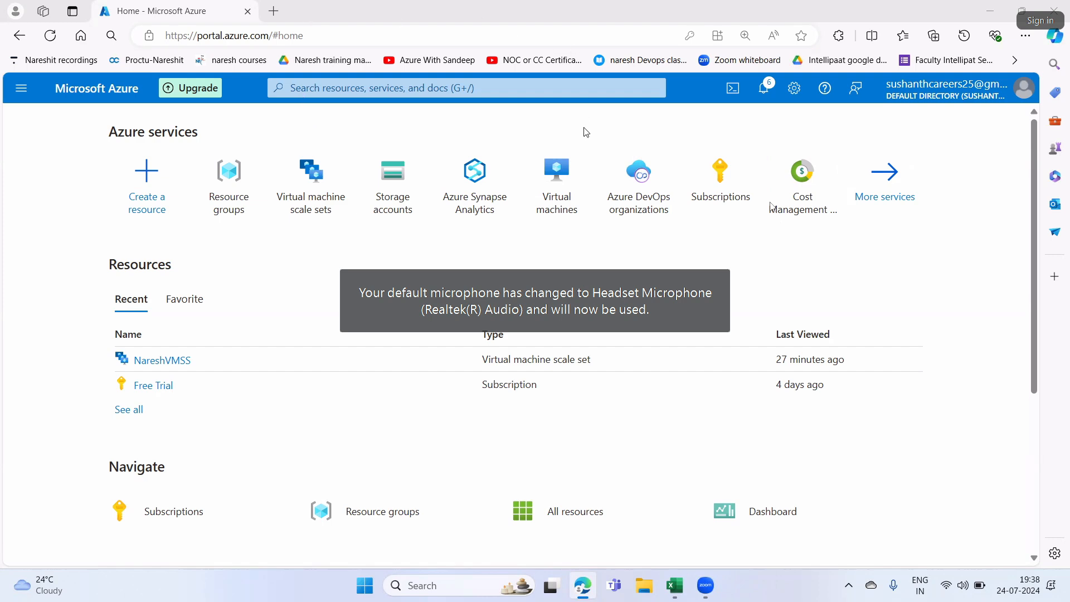
# Switch to the Excel workbook Students details15151 and select cell D19 on the Syllabus_Details sheet
pyautogui.click(674, 585)
pyautogui.click(516, 485)
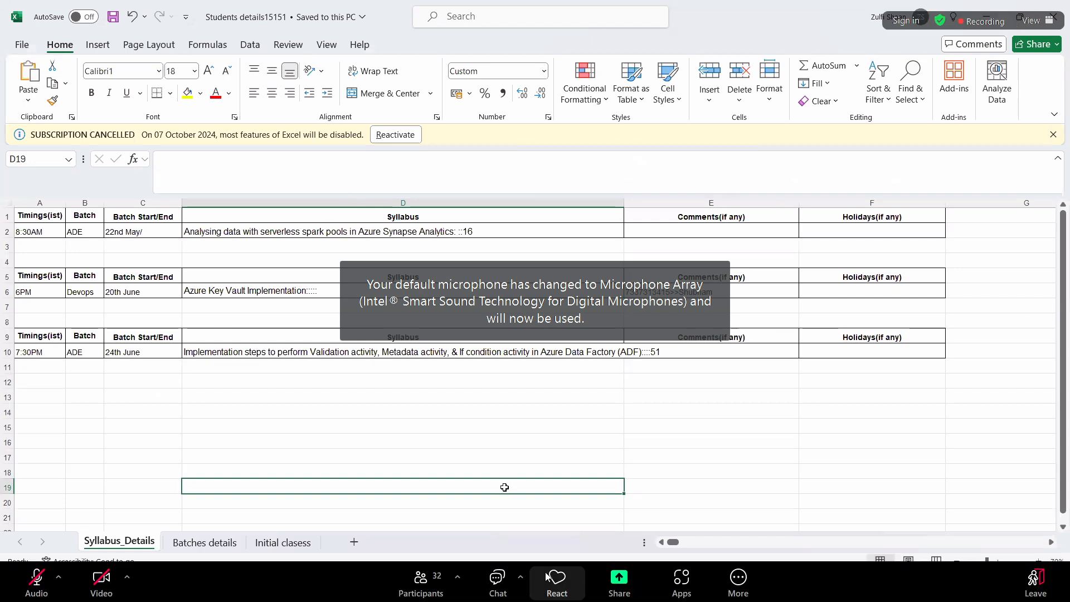
# Open the meeting's additional options with the Record choices and mute the computer's sound
pyautogui.click(735, 586)
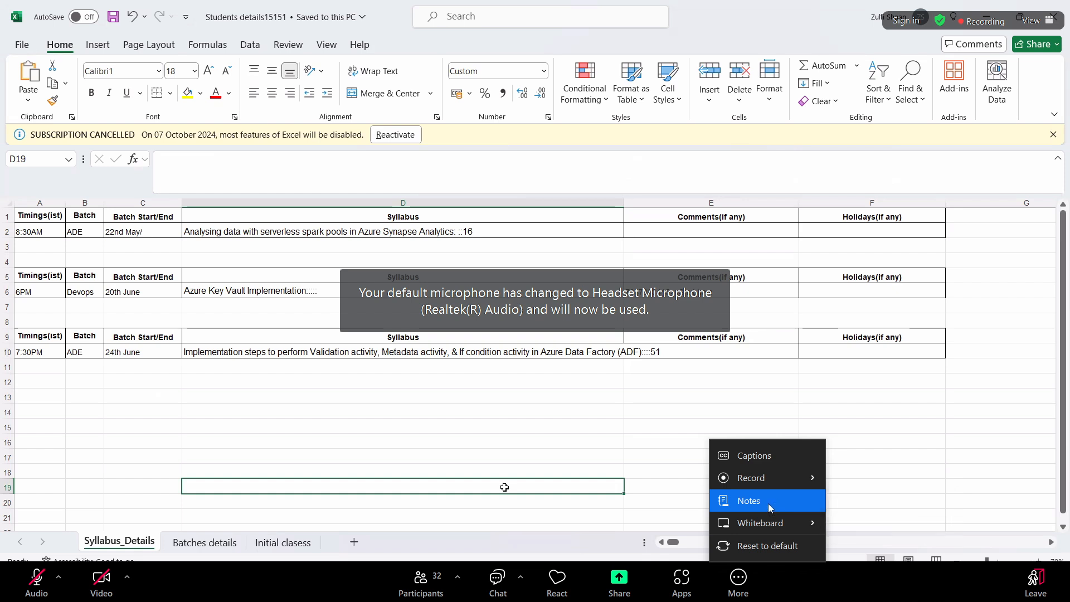
pyautogui.press('XF86AudioRaiseVolume')
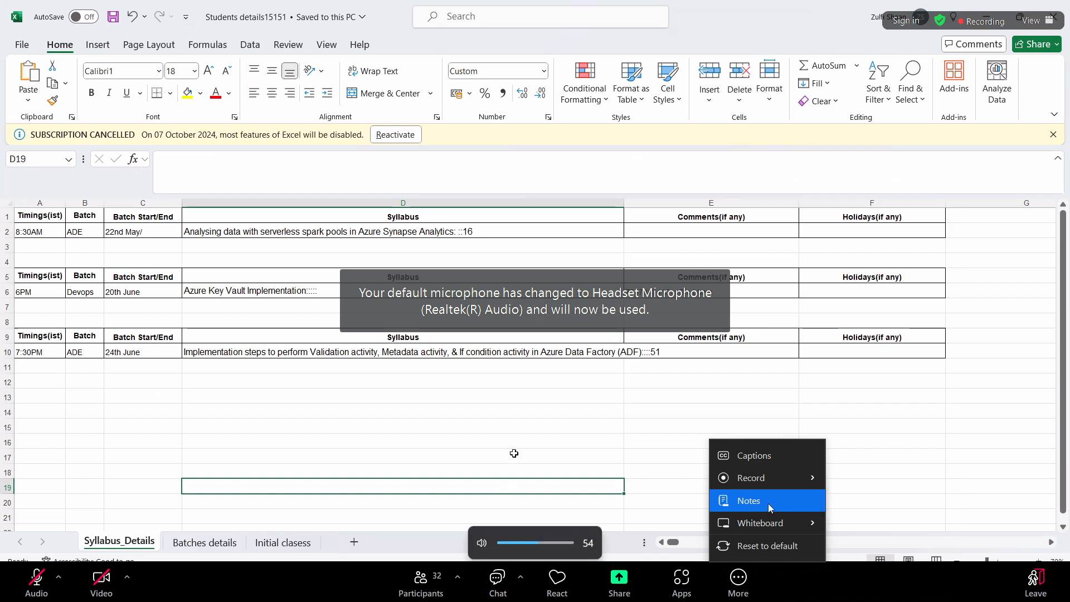
pyautogui.moveTo(786, 475)
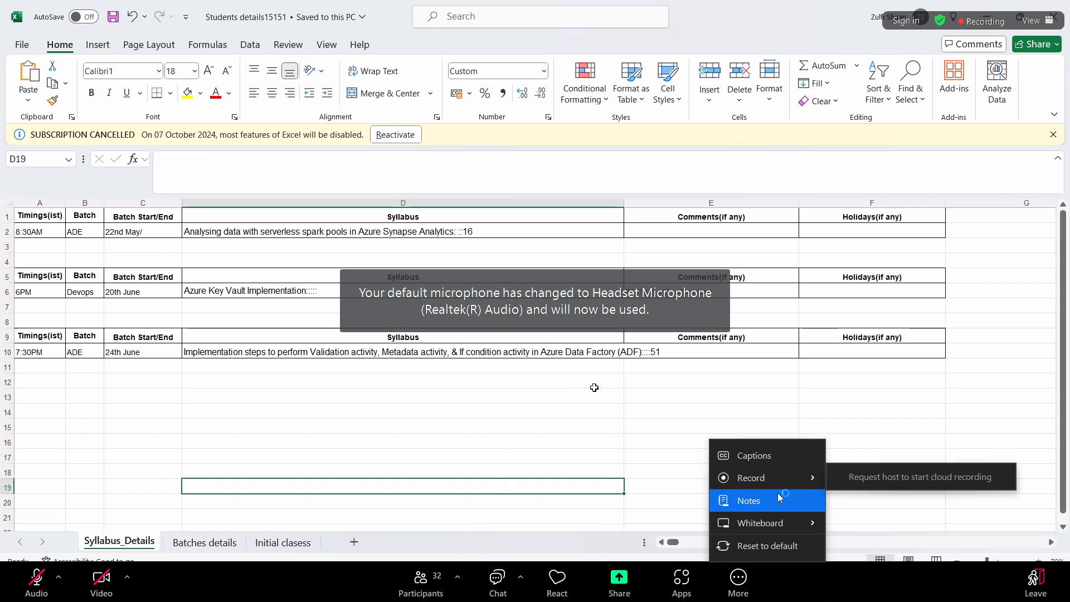
pyautogui.press('XF86AudioMute')
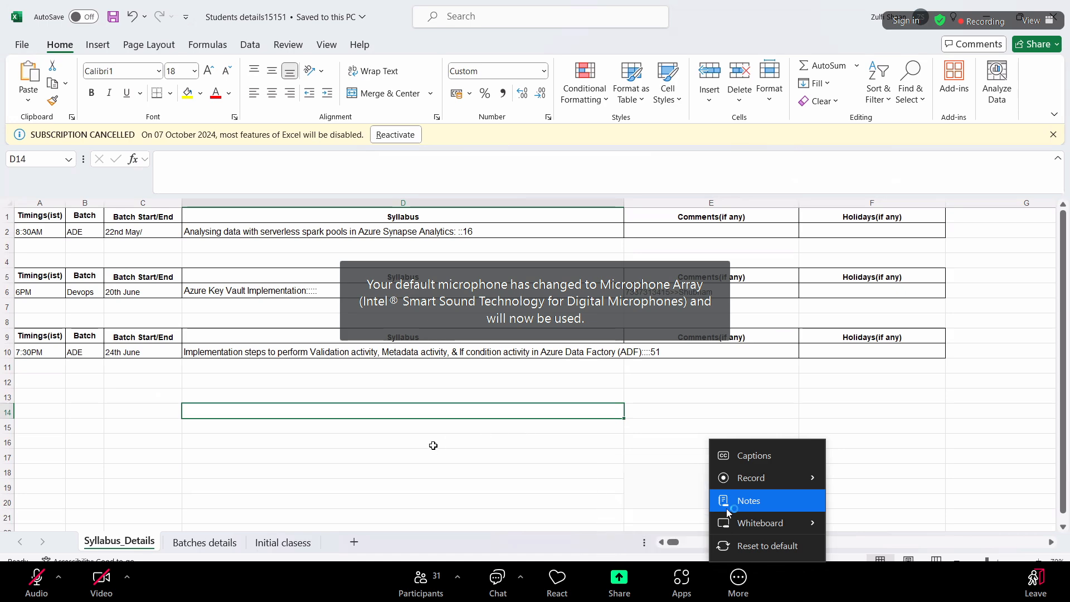
pyautogui.press('XF86AudioMute')
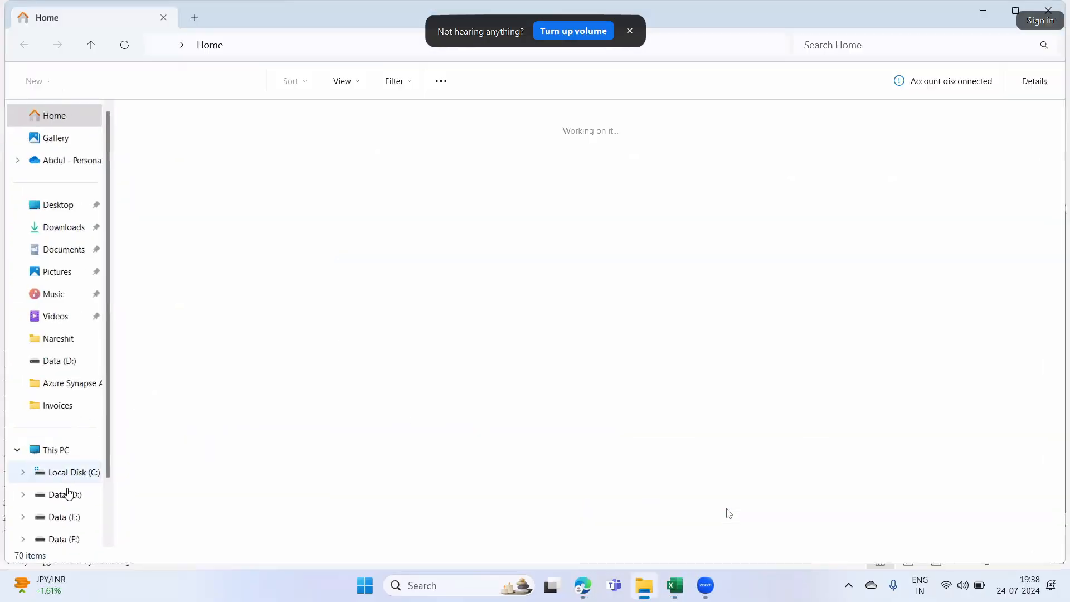
# Exit the full-screen meeting view and leave the meeting
pyautogui.doubleClick(764, 420)
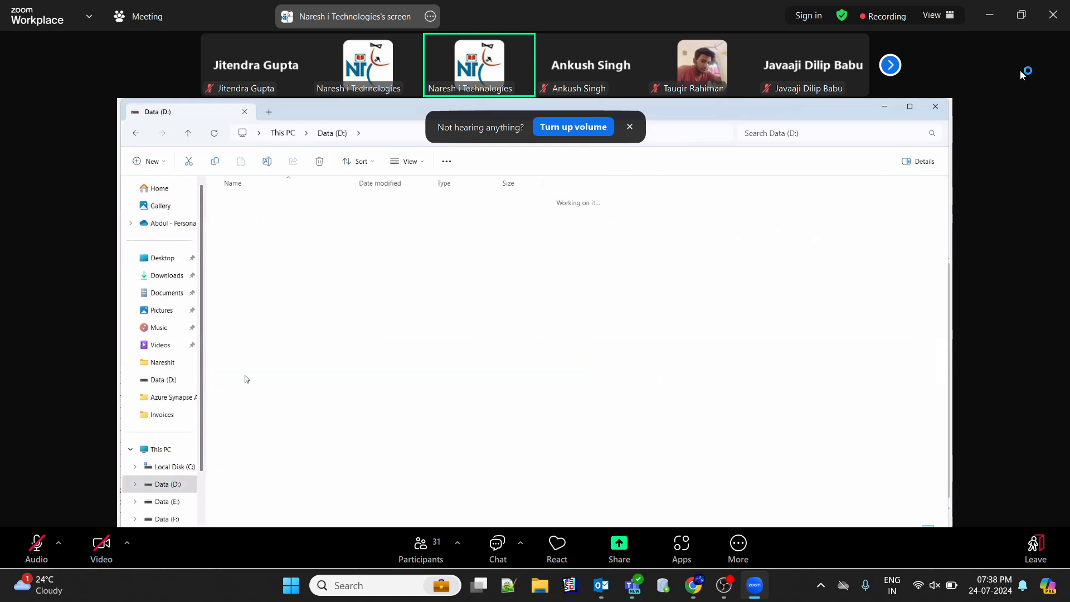
pyautogui.click(1053, 15)
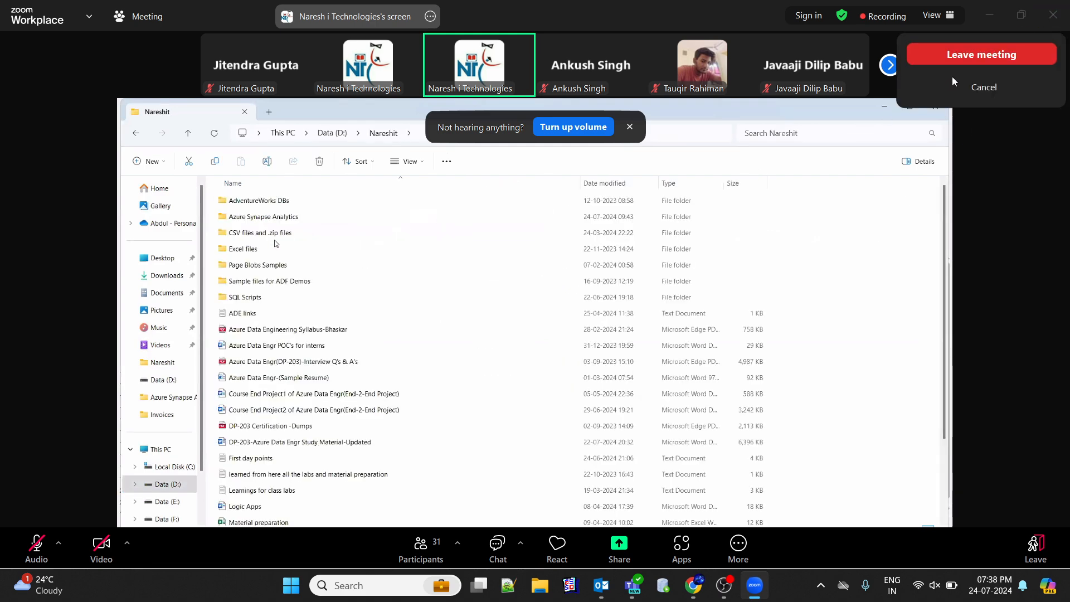
pyautogui.click(963, 55)
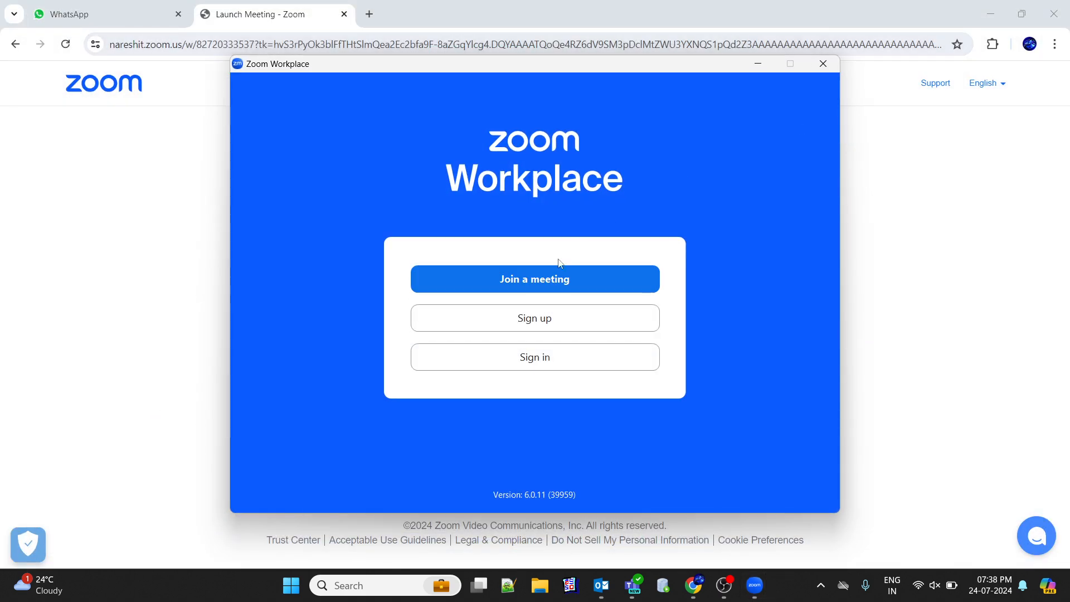
pyautogui.click(526, 279)
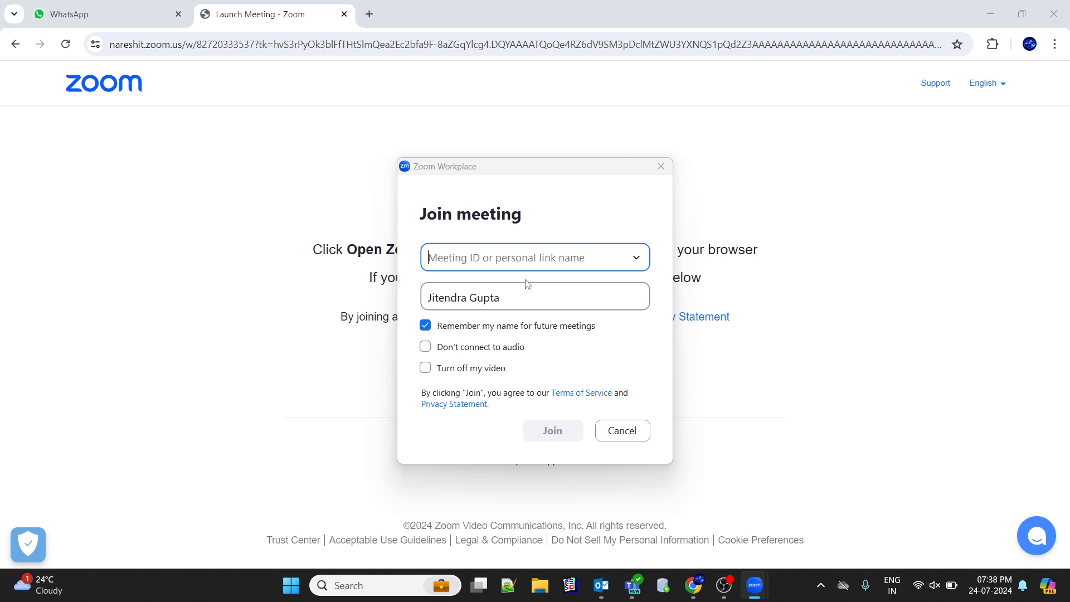
pyautogui.click(630, 435)
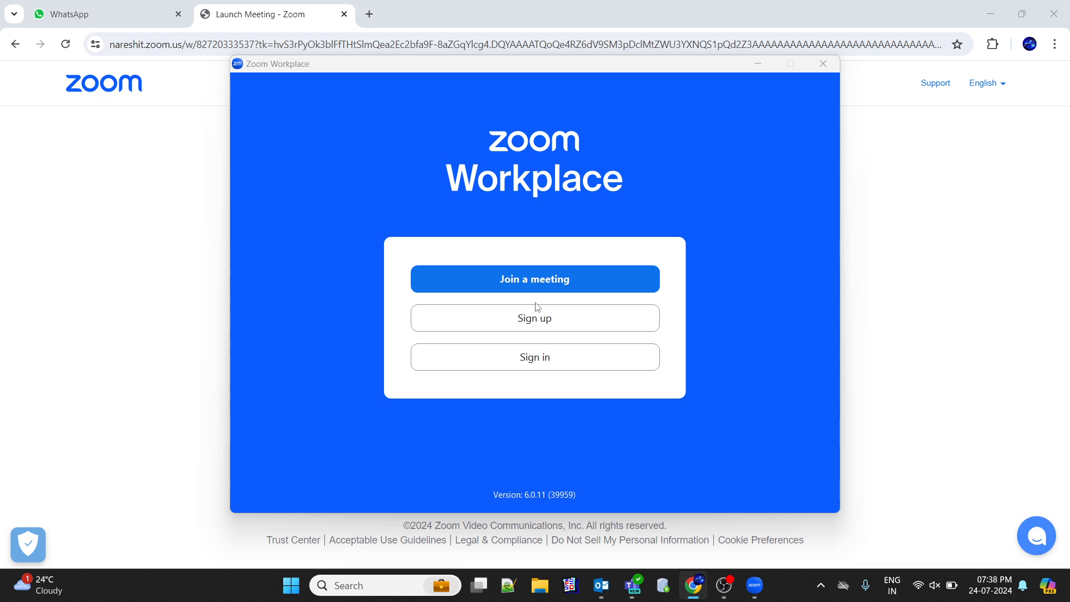
pyautogui.click(529, 274)
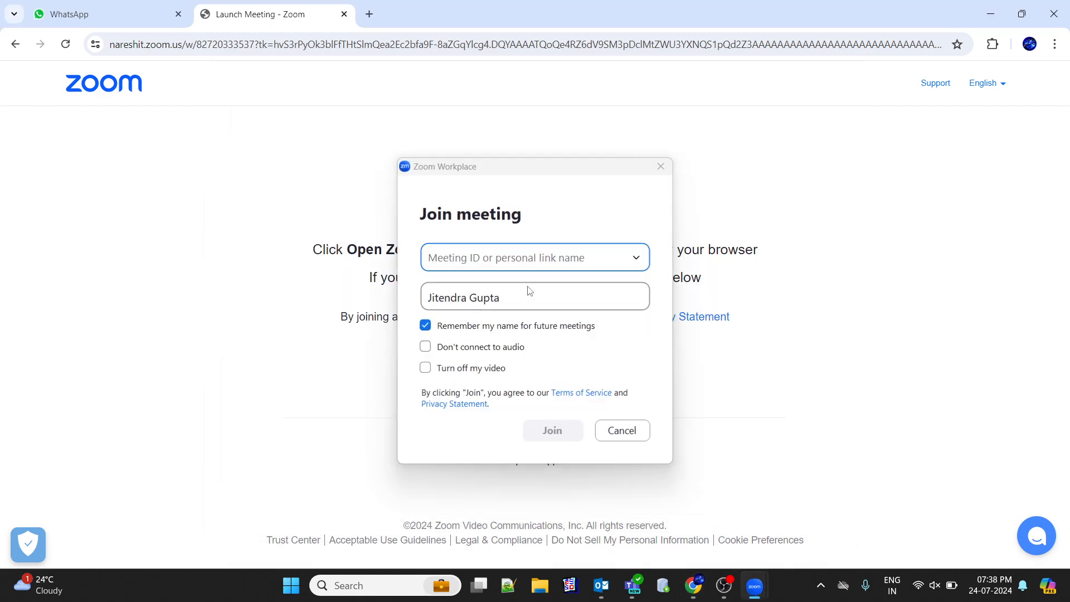
pyautogui.click(660, 166)
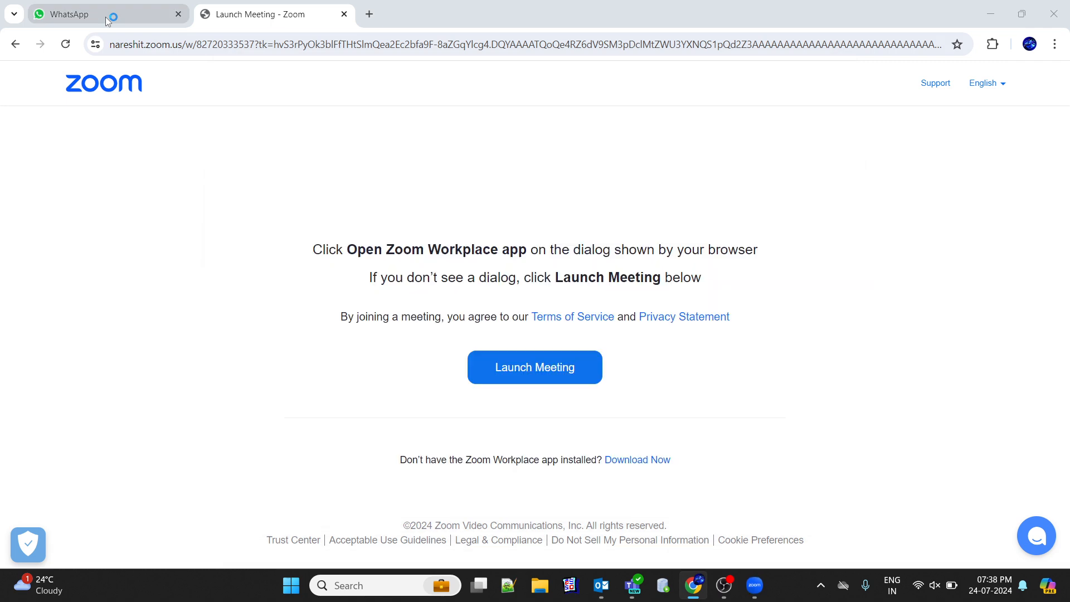
# Open today's Azure Data Engg meeting link from the WhatsApp group chat and submit the prefilled registration form
pyautogui.click(107, 17)
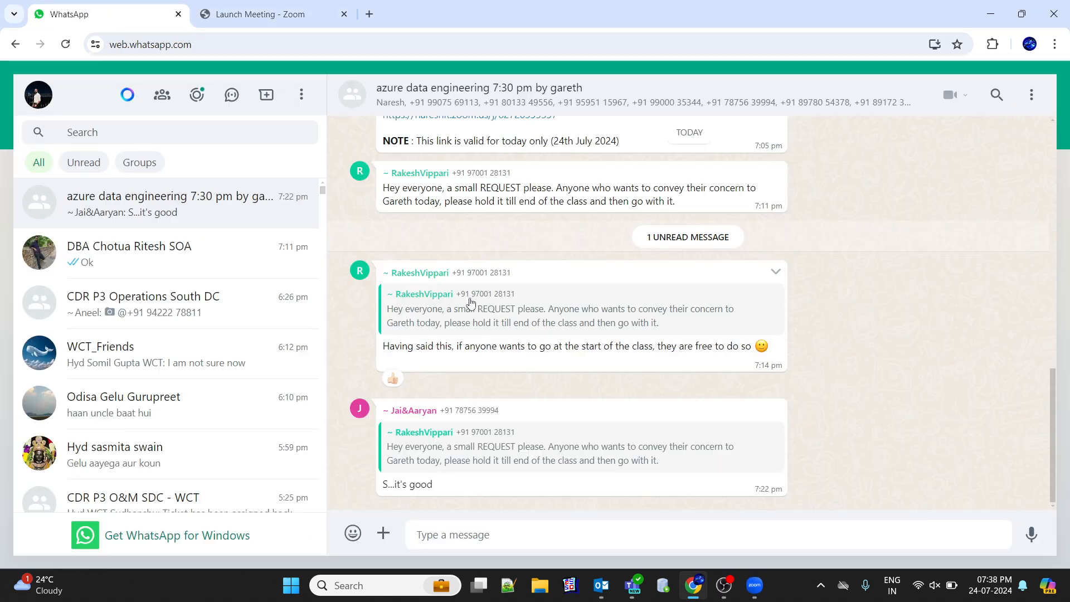
pyautogui.scroll(3, 505, 256)
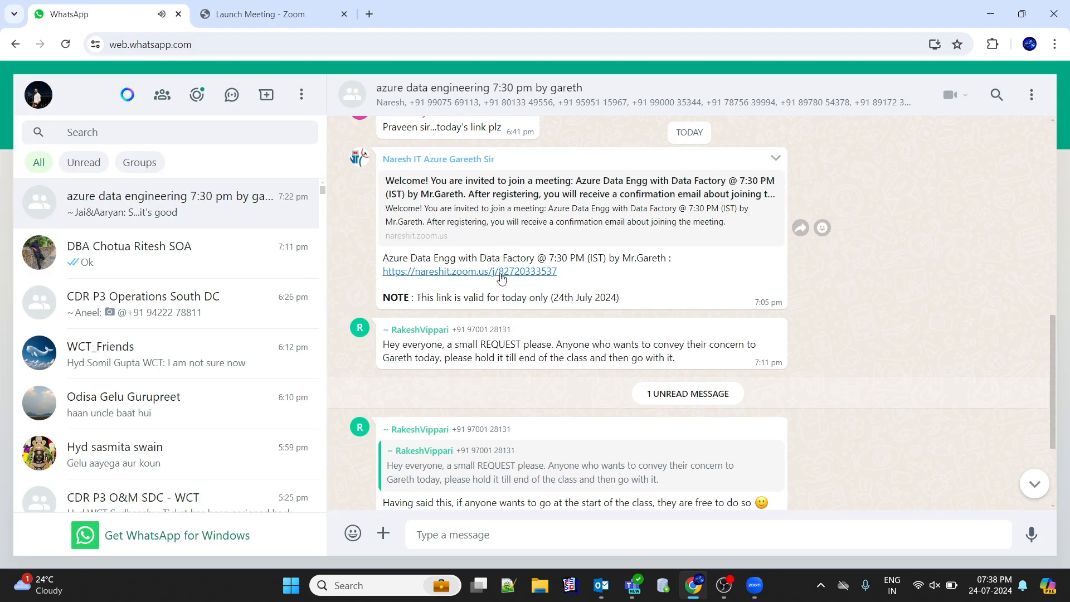
pyautogui.click(501, 272)
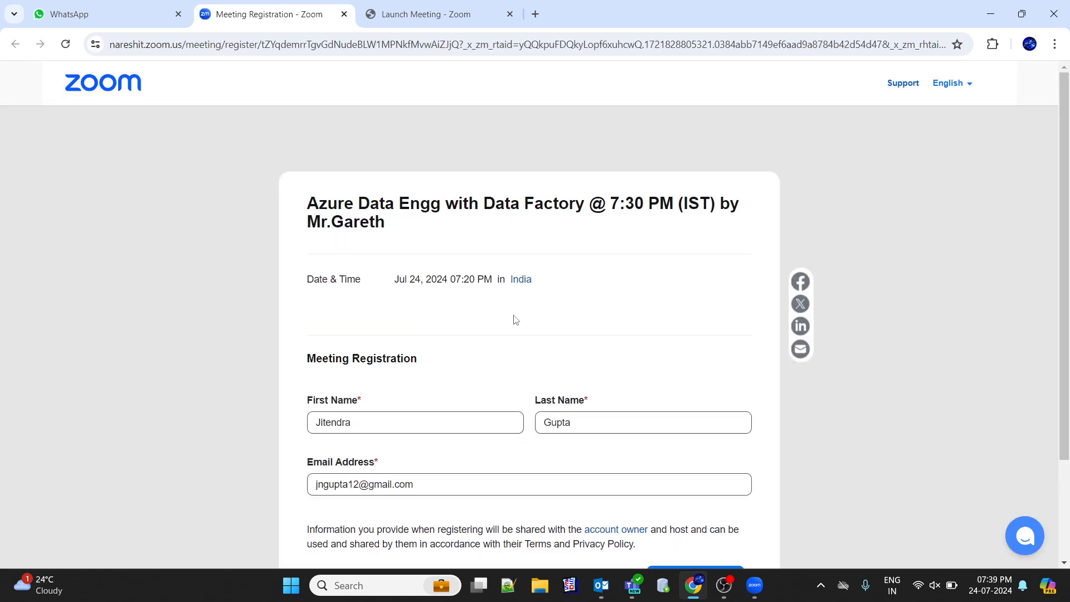
pyautogui.scroll(-2, 475, 364)
pyautogui.click(708, 458)
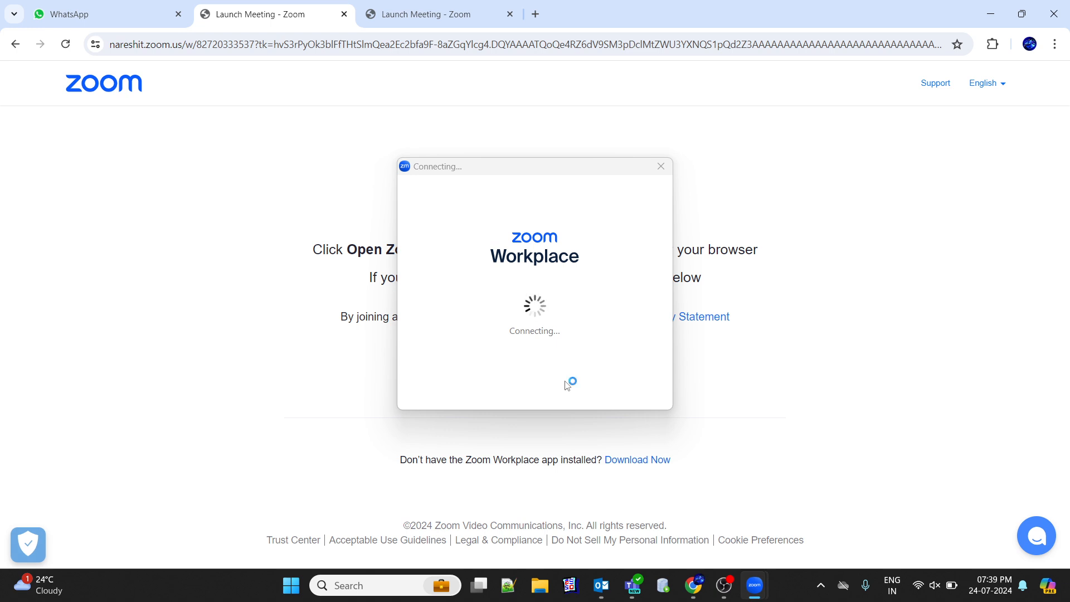
# Unmute the computer's sound and test the Realtek speaker and the Realtek headset microphone for the meeting
pyautogui.press('XF86AudioMute')
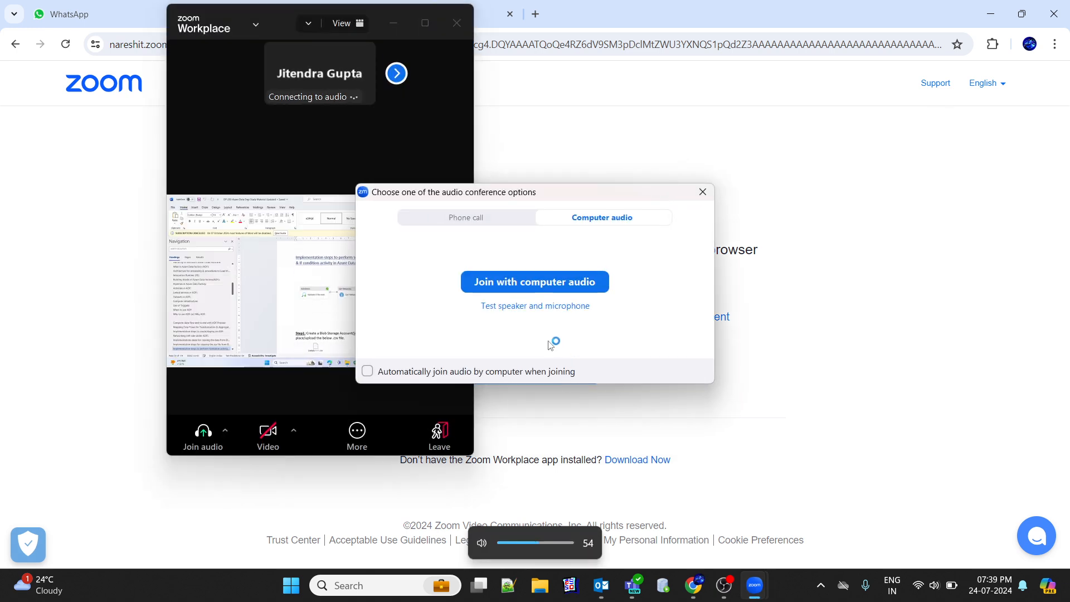
pyautogui.click(531, 307)
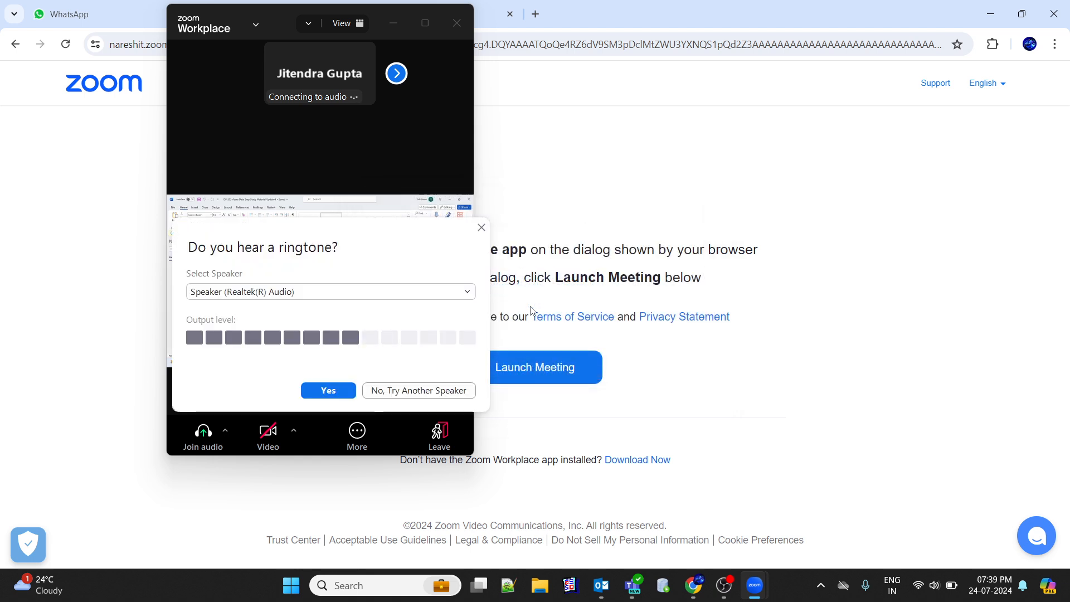
pyautogui.click(328, 390)
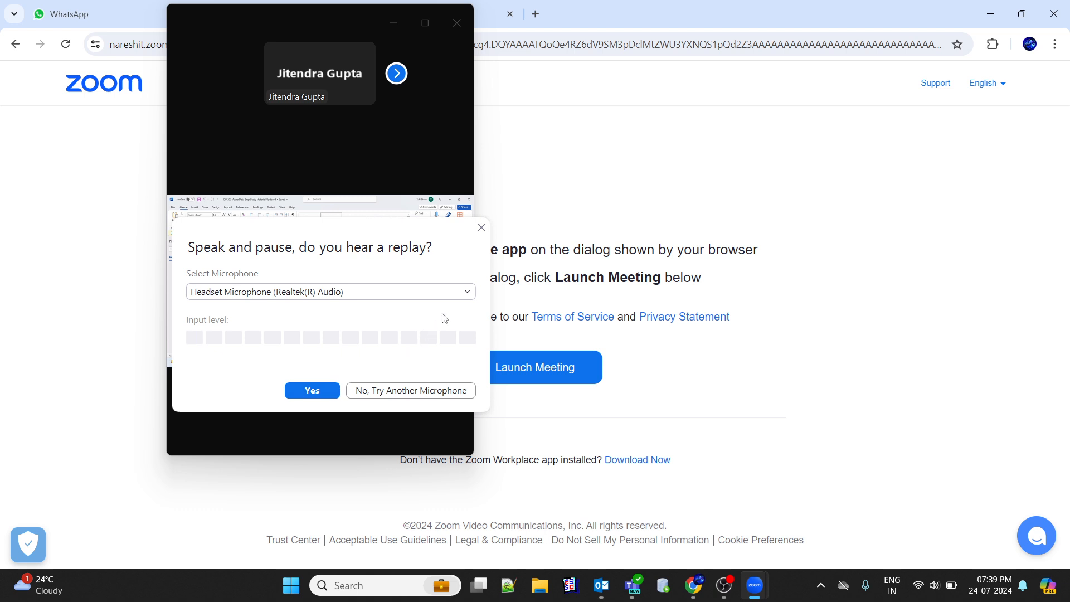
pyautogui.click(465, 301)
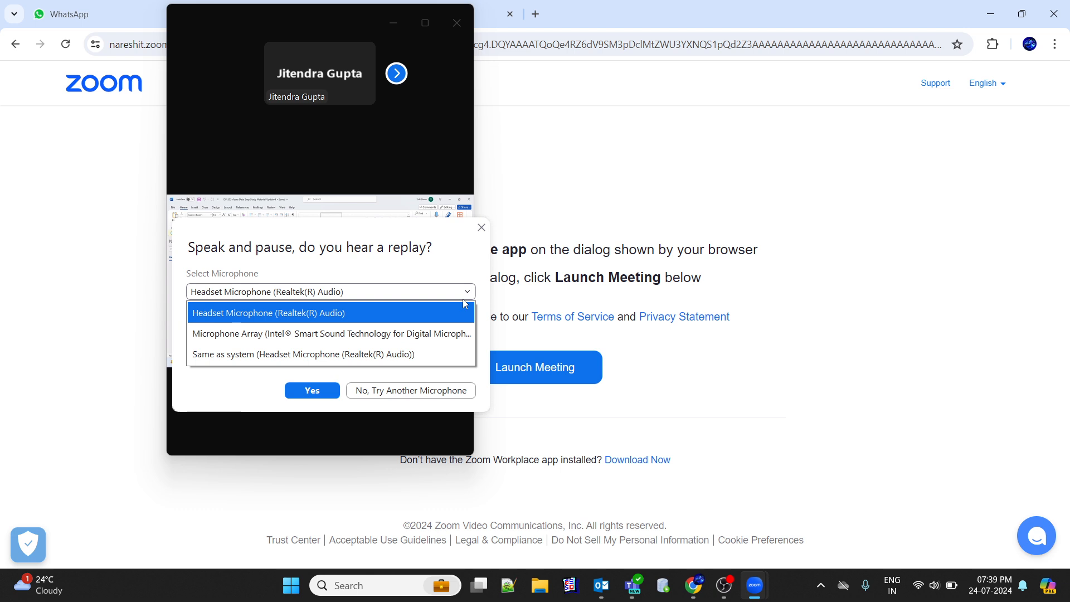
pyautogui.click(465, 303)
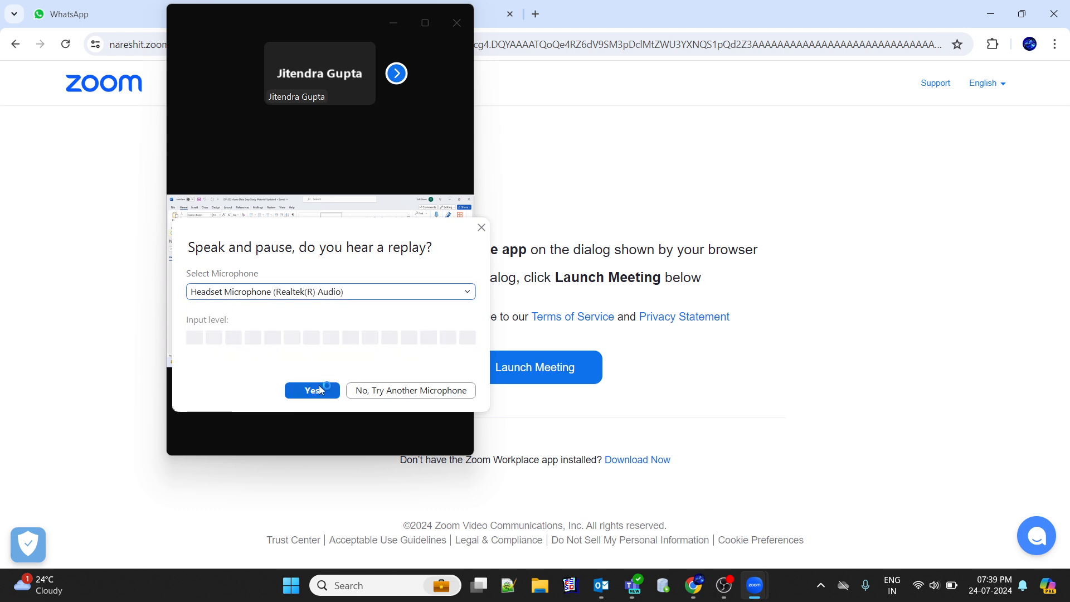
pyautogui.click(321, 390)
pyautogui.click(329, 389)
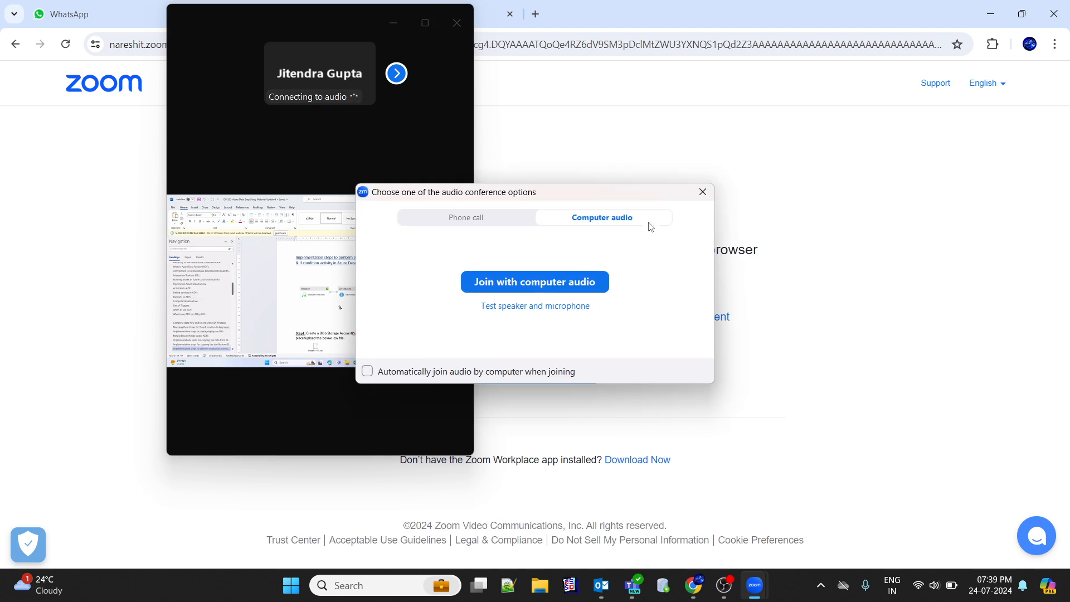
# View the phone call details for the meeting audio and close the audio options without joining
pyautogui.click(502, 221)
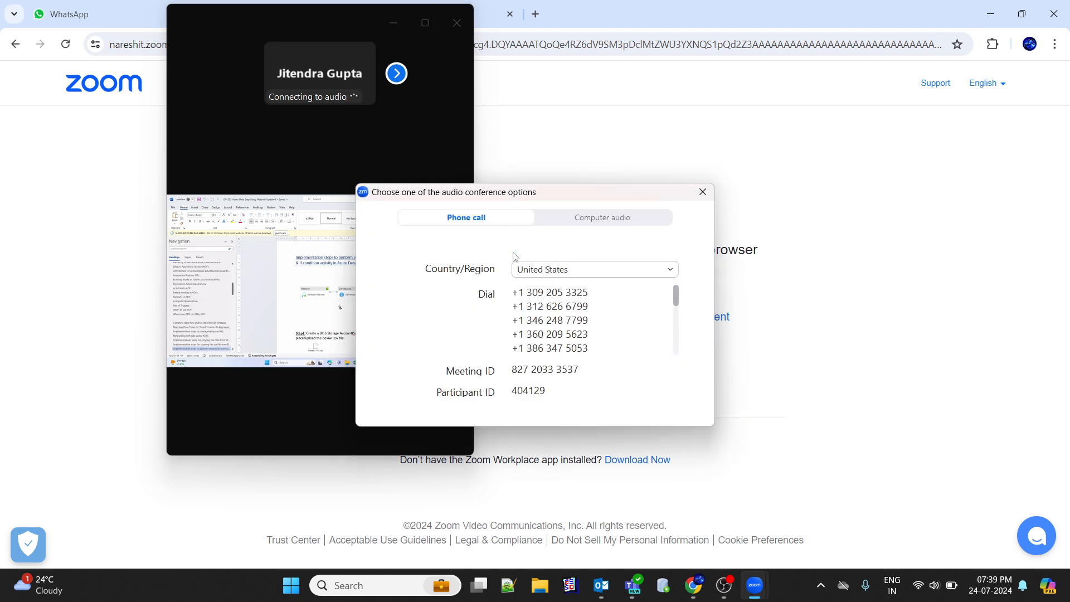
pyautogui.click(702, 194)
# Show the meeting in full screen, collapse the floating participant videos and move their bar clear of the shared document
pyautogui.doubleClick(325, 321)
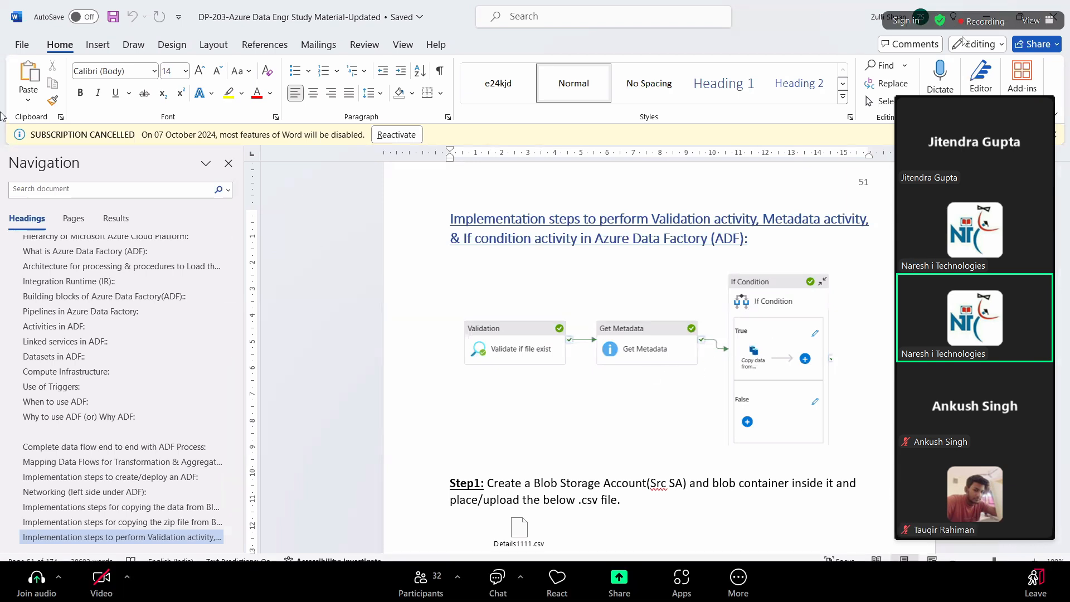
pyautogui.click(906, 89)
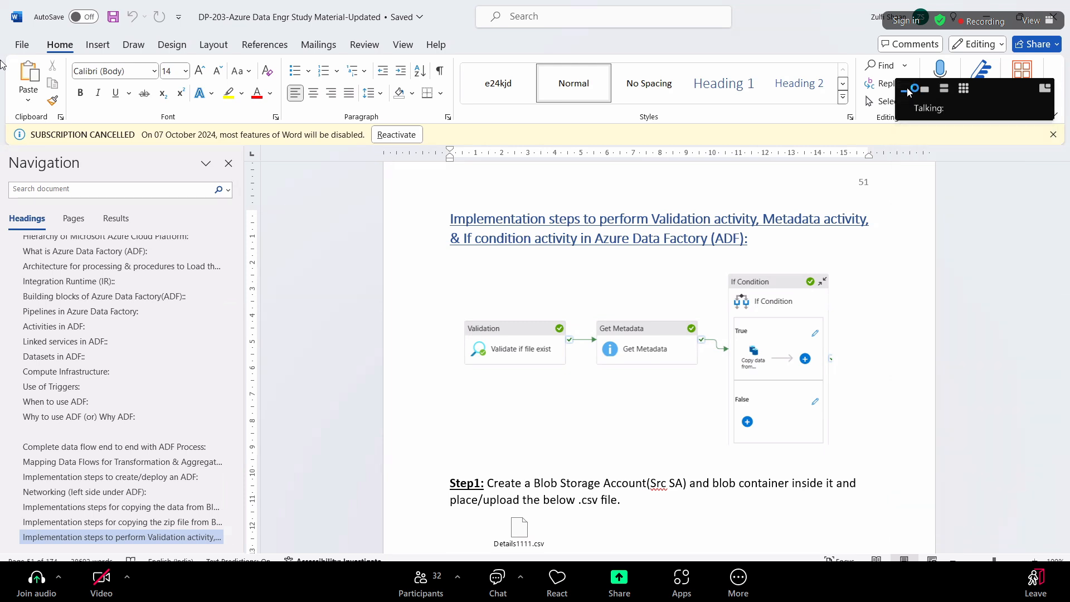
pyautogui.moveTo(992, 89); pyautogui.dragTo(847, 584)
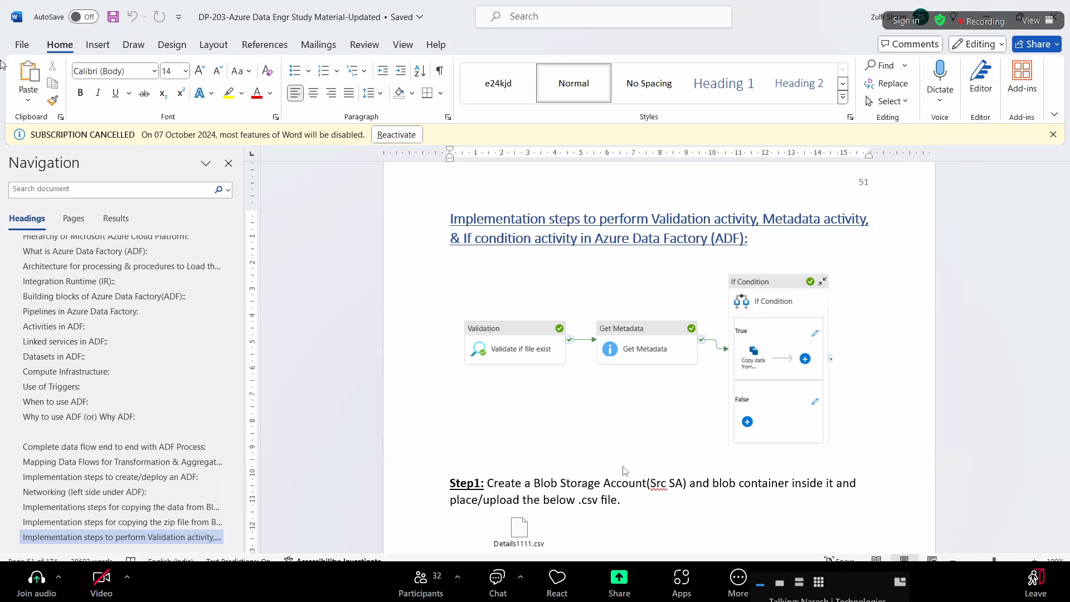
# Review the storage account and pipeline steps for the Validation, Metadata and If condition activities in the Word document
pyautogui.click(98, 44)
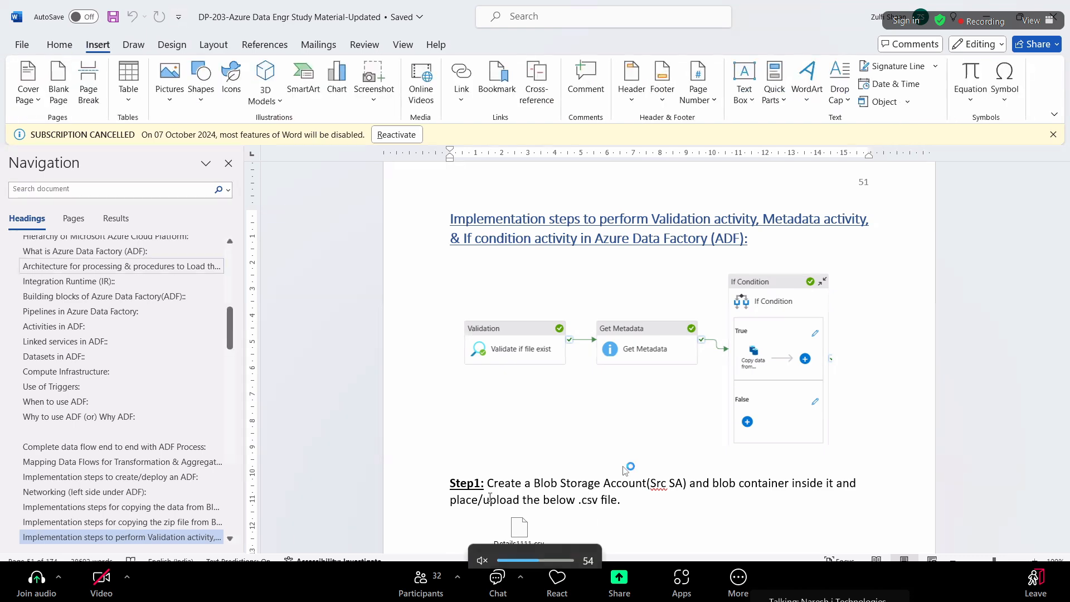
pyautogui.scroll(-2, 737, 499)
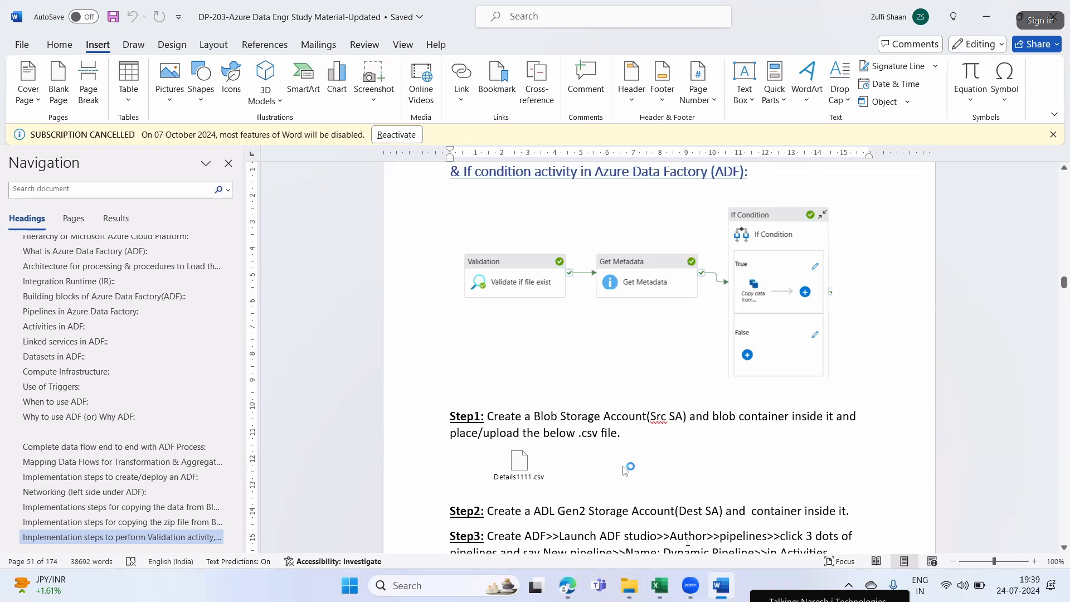
# Switch to the Azure portal in the browser and open the Storage accounts page
pyautogui.moveTo(656, 580)
pyautogui.hotkey('alt', 'Tab')
pyautogui.click(395, 203)
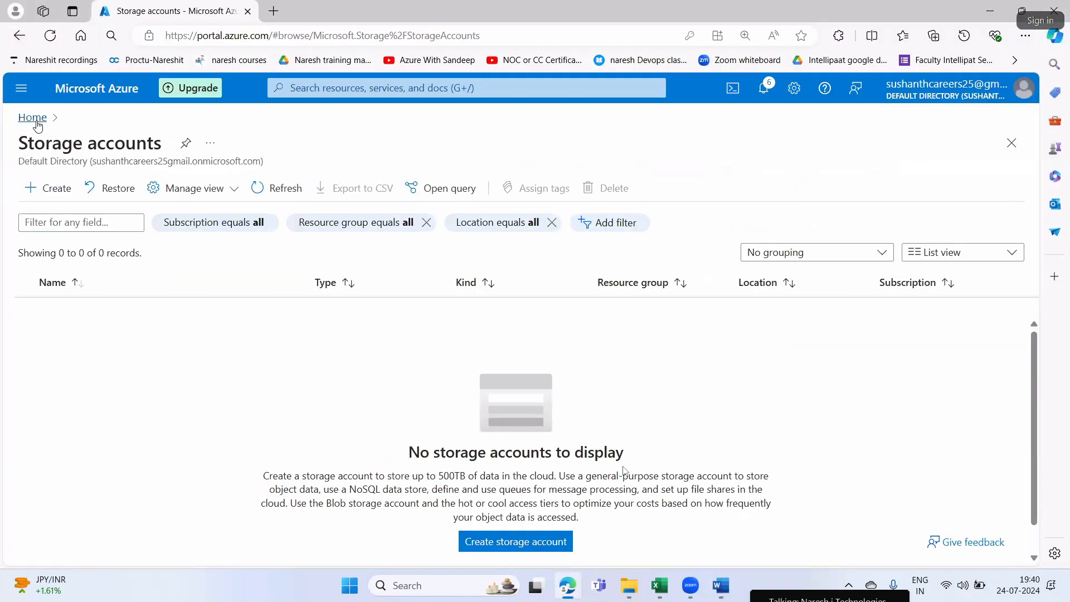
# Open the Resource groups page, start a new resource group and bring up the Zoom meeting's audio options
pyautogui.click(37, 124)
pyautogui.click(309, 192)
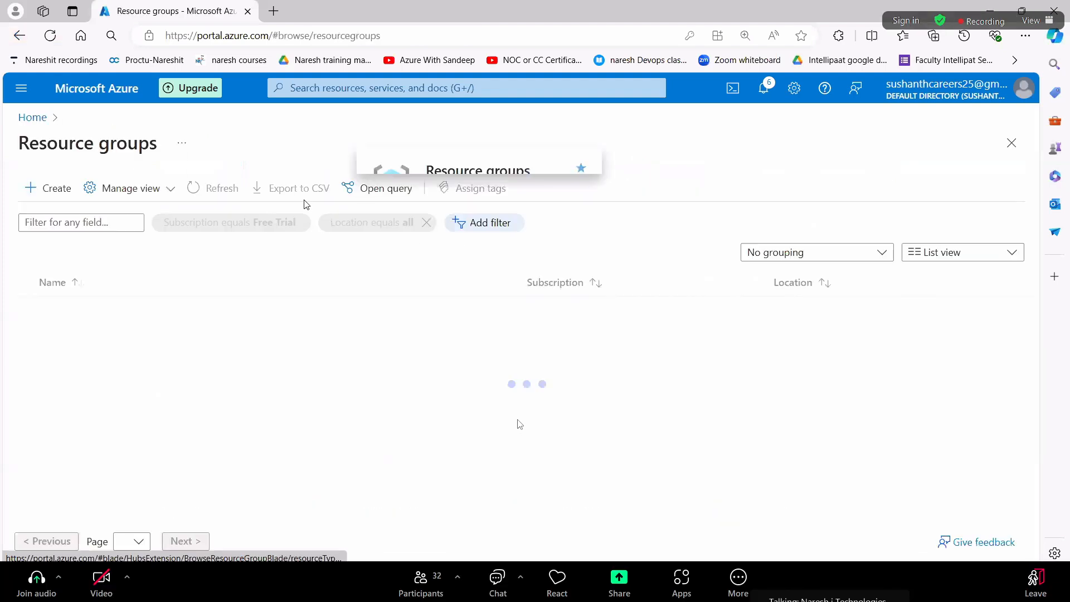
pyautogui.click(28, 591)
pyautogui.click(34, 189)
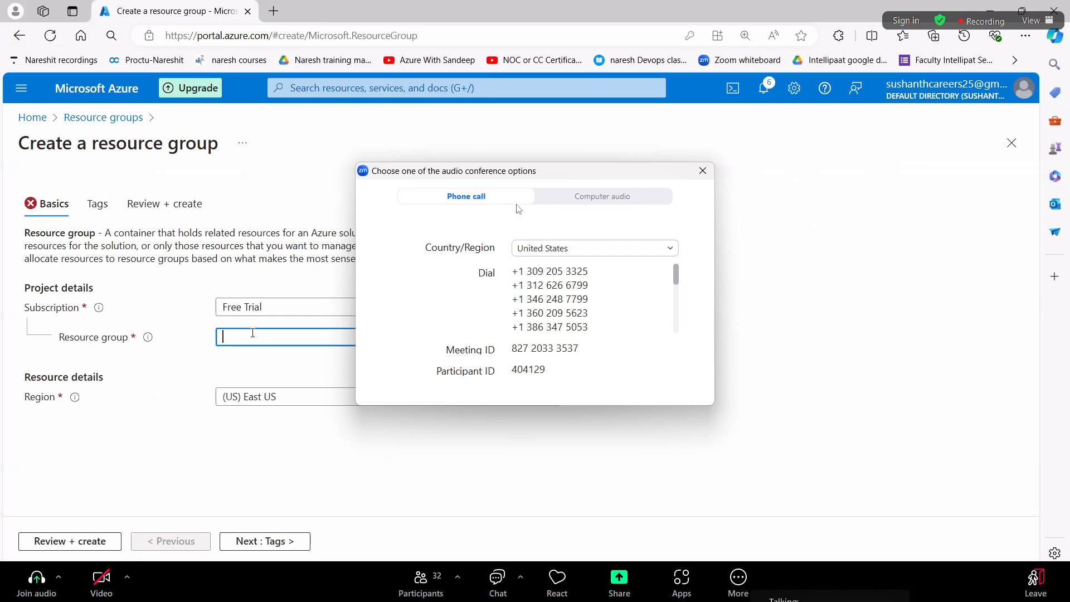
# Test the meeting's computer audio with the Headphone (Realtek(R) Audio) speaker, closing the test at the microphone check
pyautogui.click(600, 196)
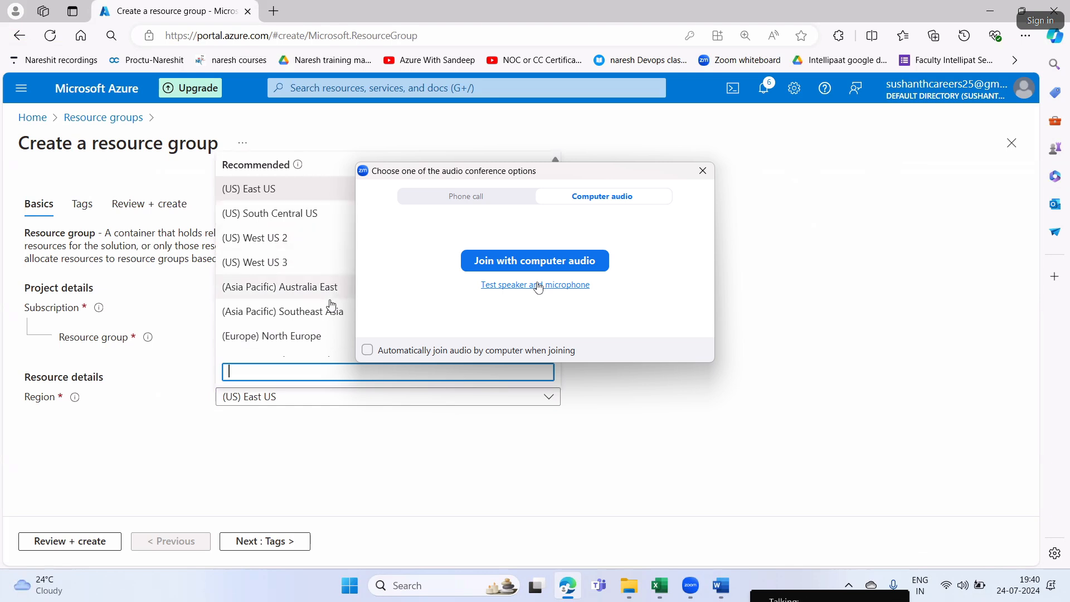
pyautogui.click(536, 286)
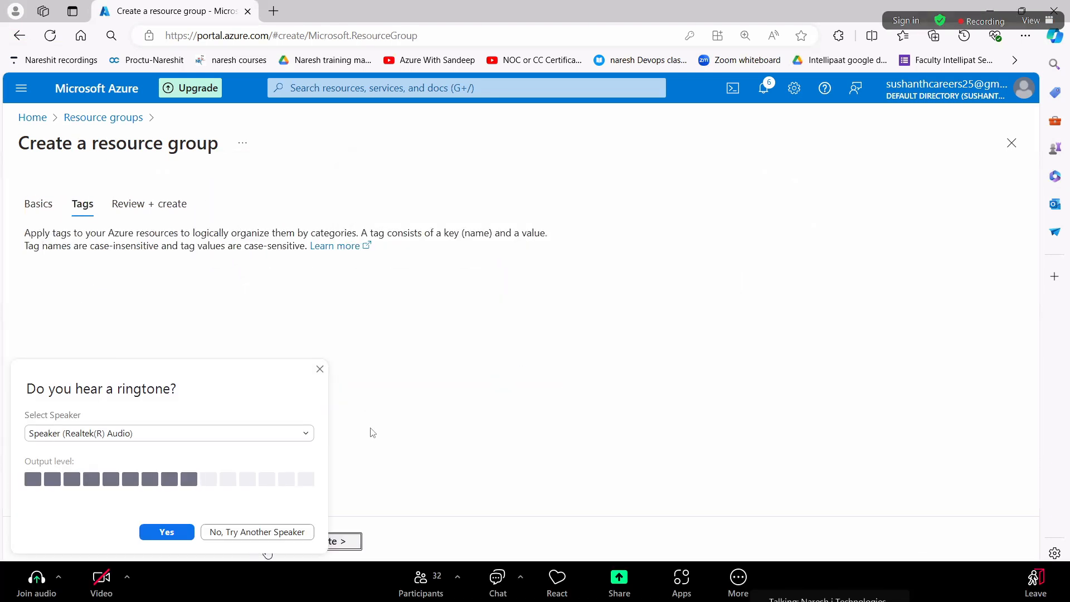
pyautogui.click(209, 439)
pyautogui.click(135, 474)
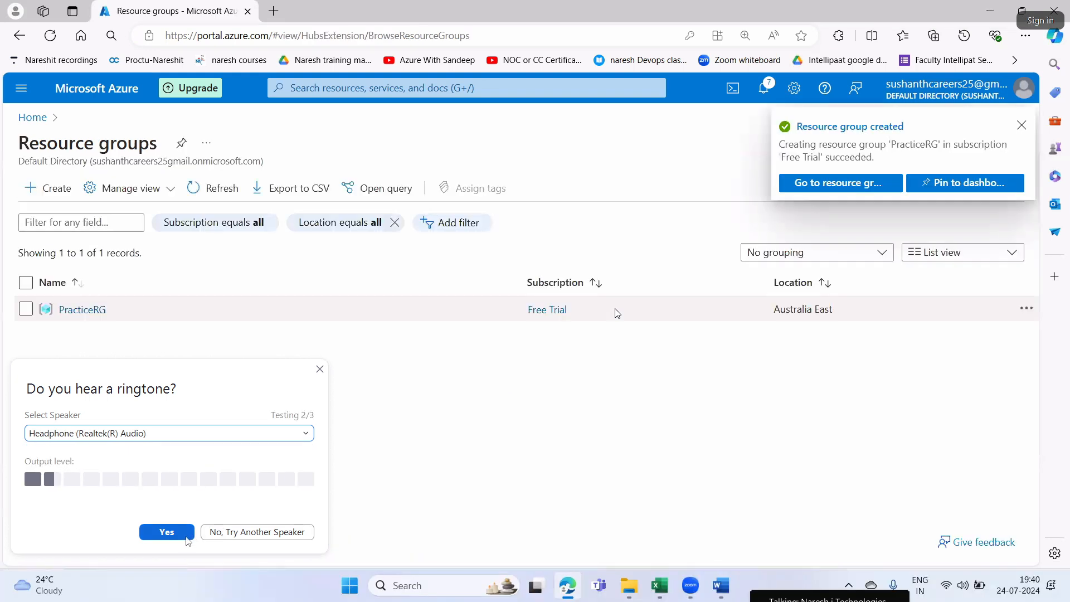
pyautogui.click(184, 535)
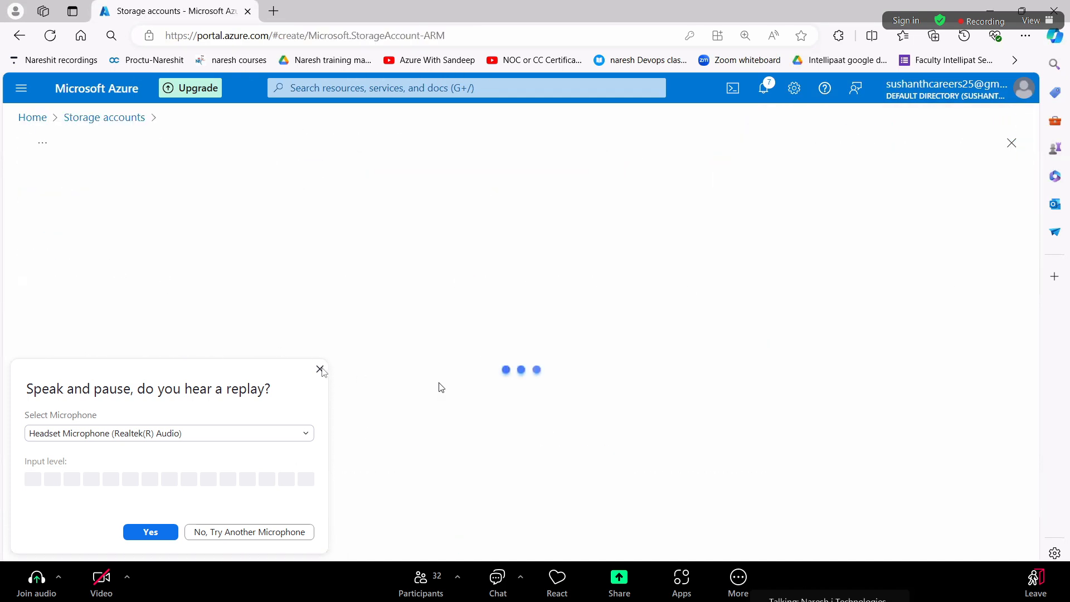
pyautogui.click(320, 369)
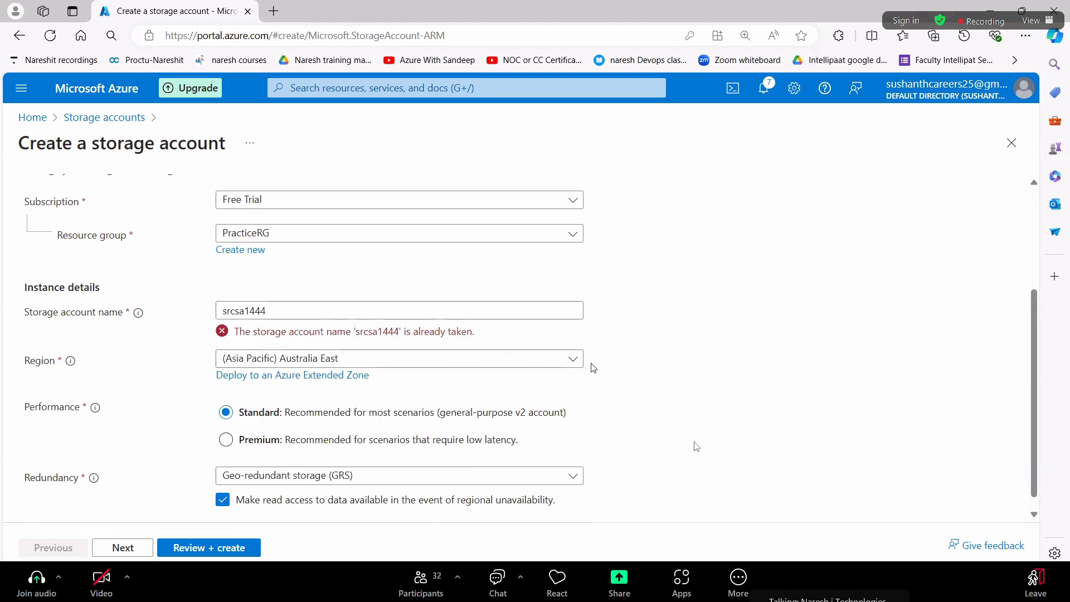
# Join the Zoom meeting with computer audio
pyautogui.click(37, 598)
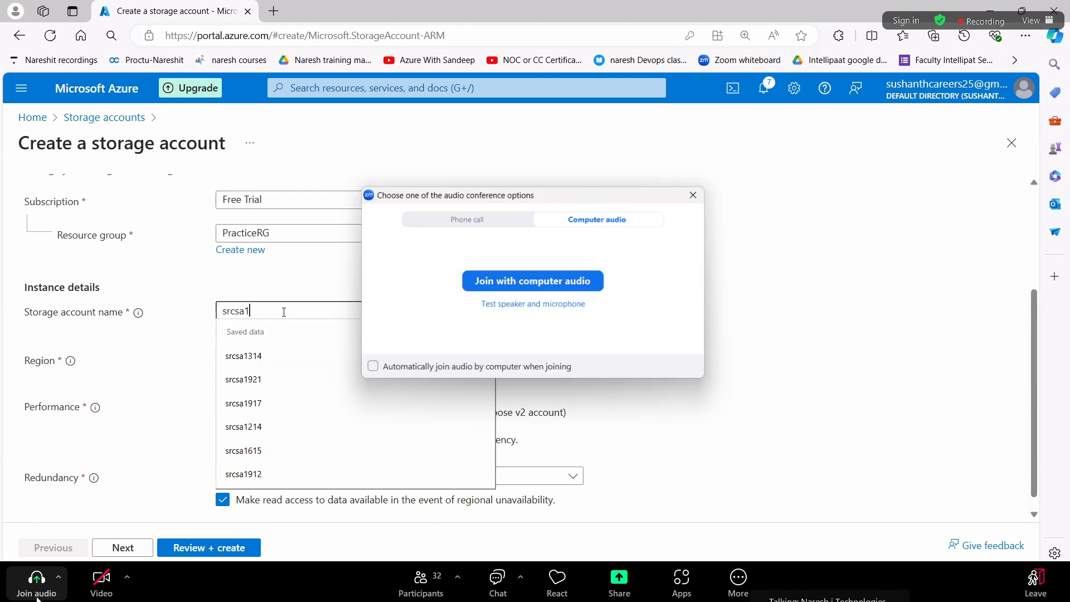
pyautogui.click(534, 283)
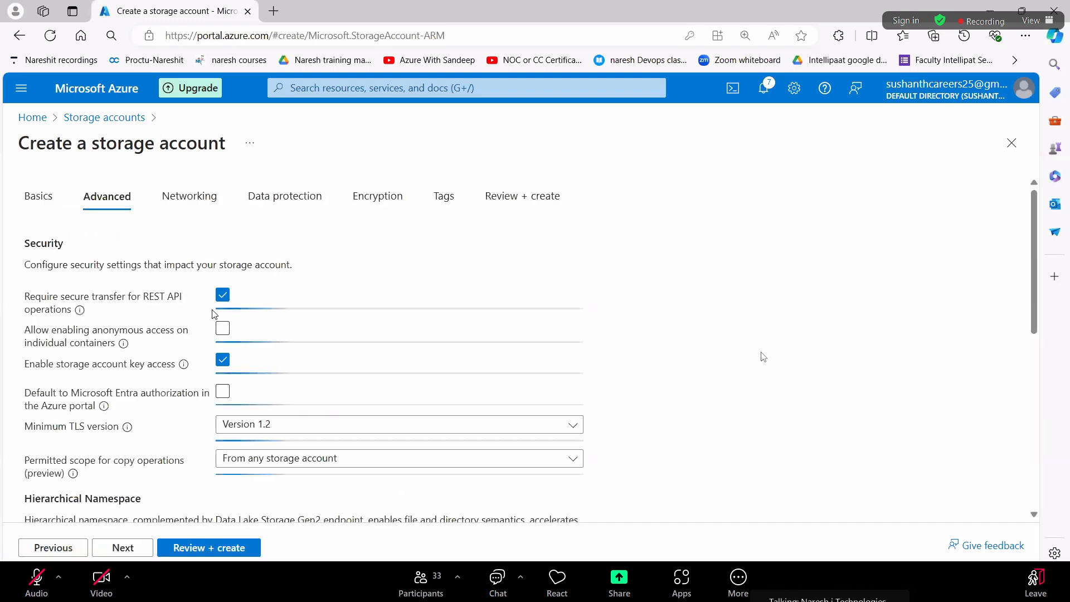
# Create the storage account srcsa1771 in PracticeRG with anonymous access on individual containers allowed and Microsoft Entra authorization as the default
pyautogui.click(223, 329)
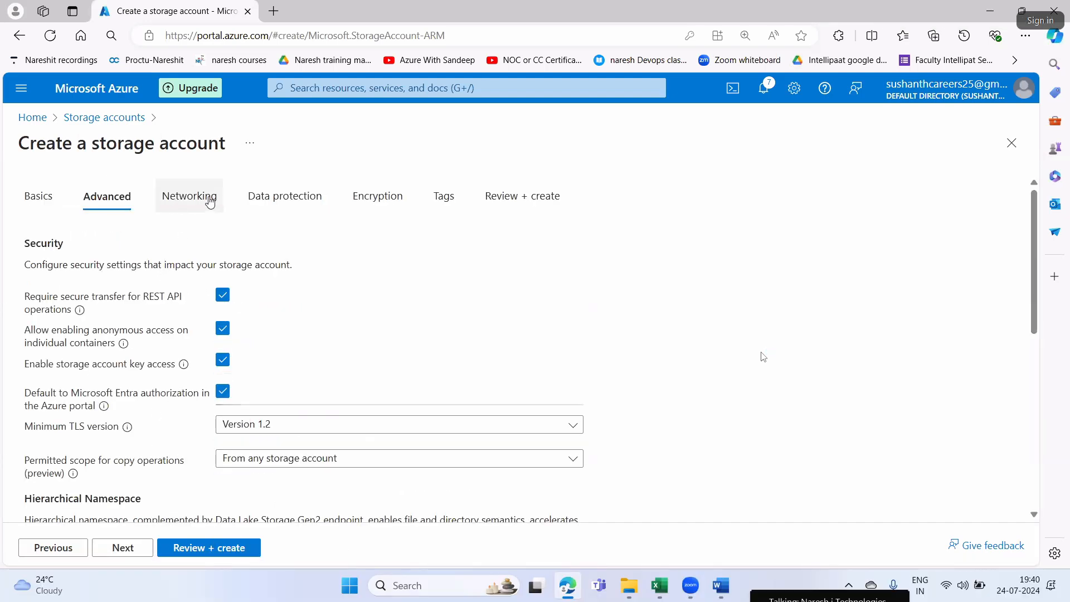
pyautogui.click(189, 196)
pyautogui.click(285, 196)
pyautogui.click(377, 196)
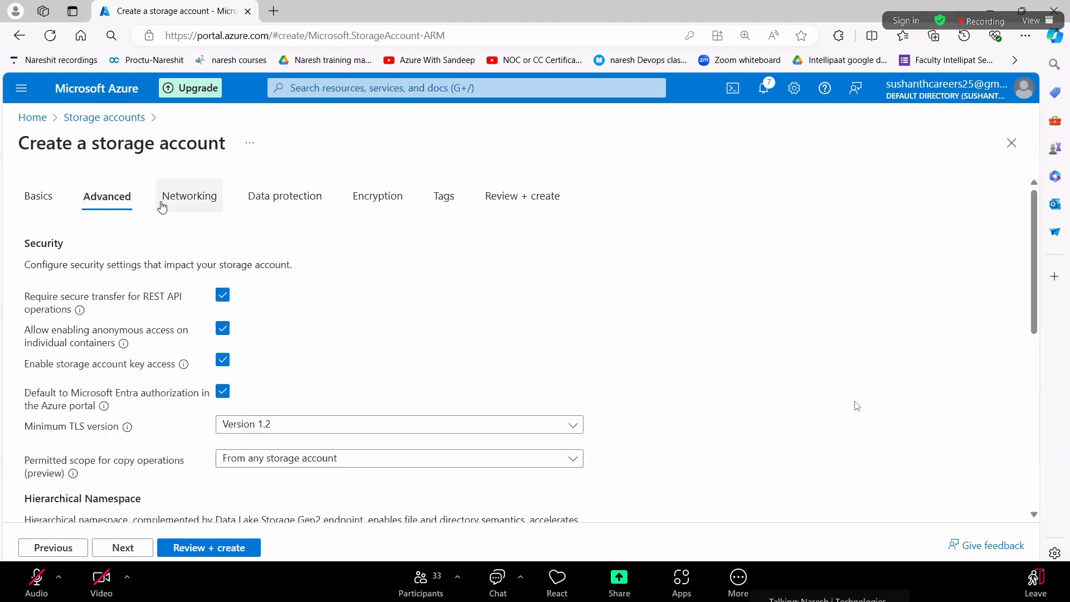
pyautogui.click(167, 202)
pyautogui.click(312, 201)
pyautogui.click(405, 203)
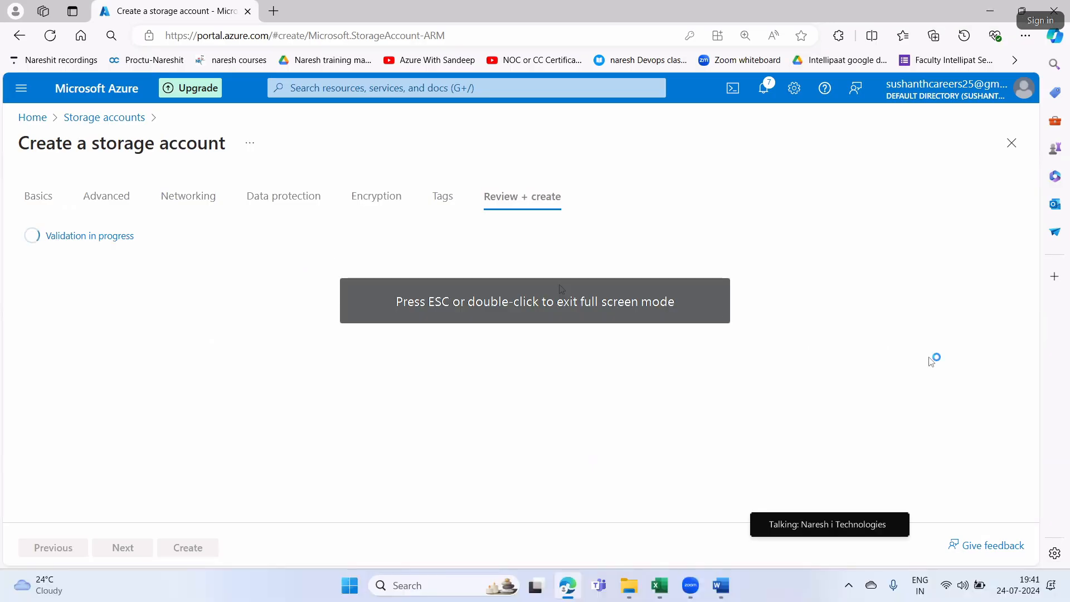
pyautogui.moveTo(878, 526)
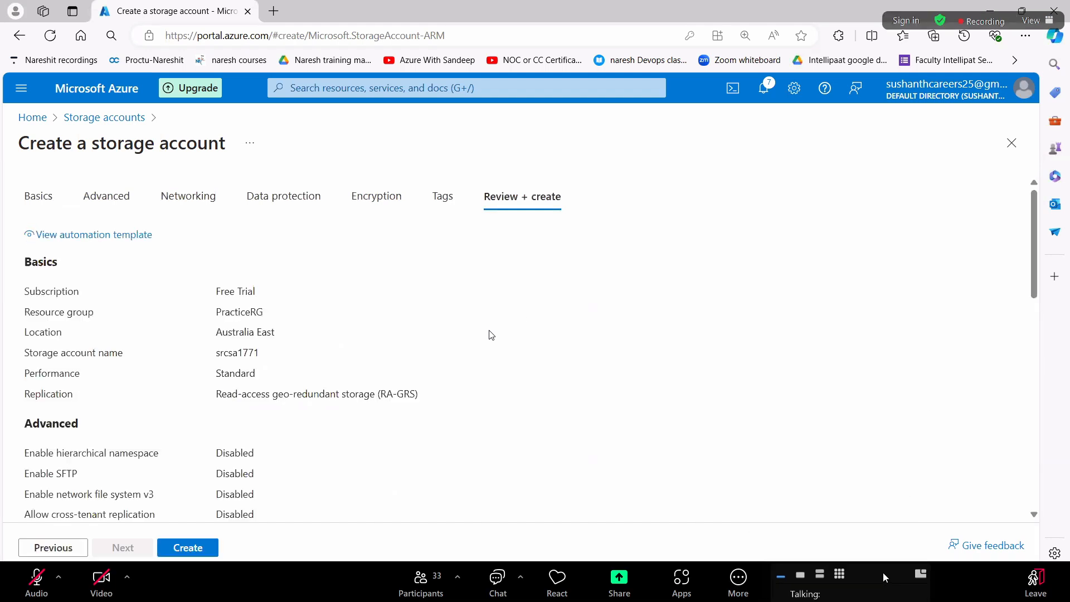
pyautogui.click(180, 547)
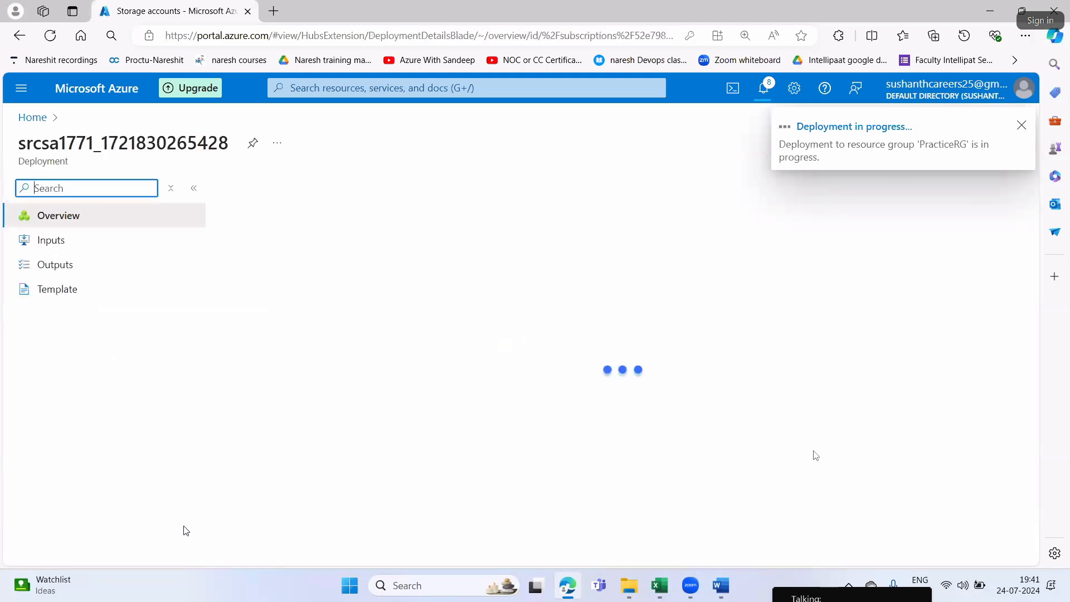
# Switch to the Word study document and review Step1 about the source storage account and its blob container
pyautogui.click(720, 587)
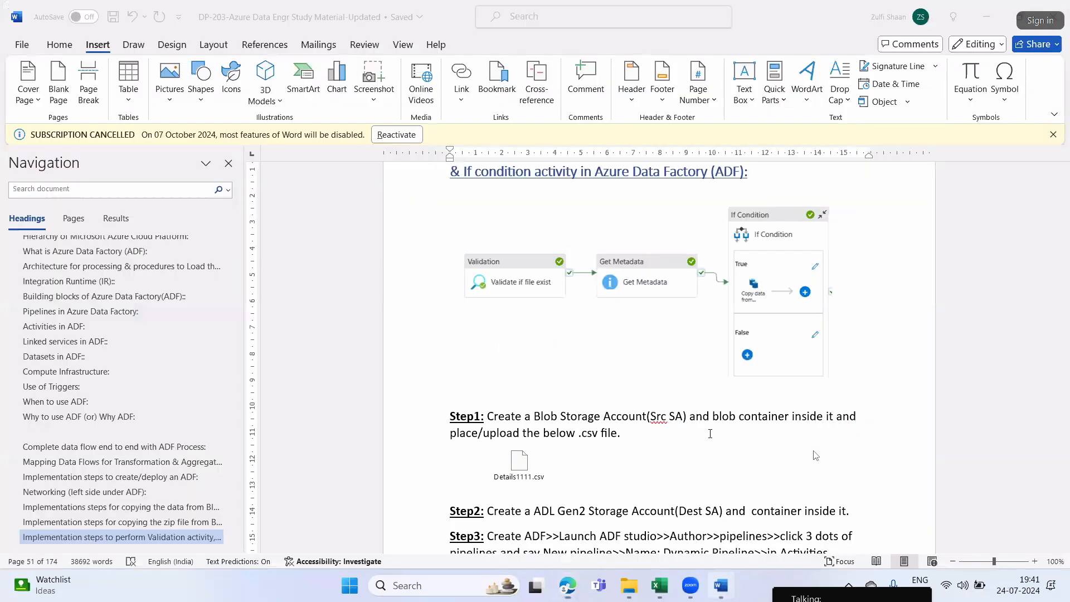
pyautogui.scroll(1, 703, 412)
pyautogui.scroll(-2, 702, 411)
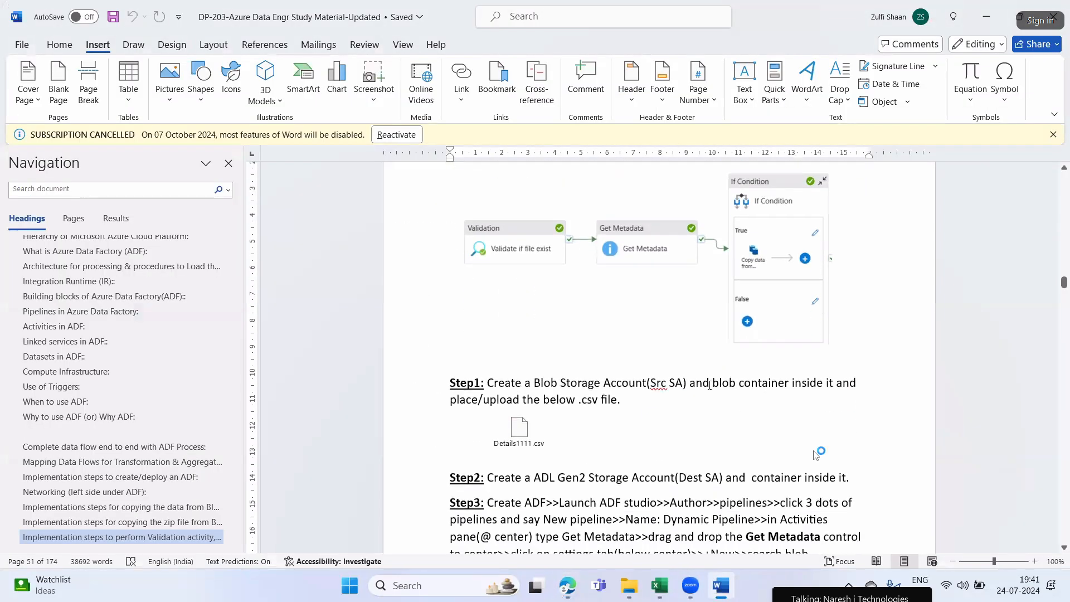
pyautogui.moveTo(699, 384); pyautogui.dragTo(833, 392)
# Switch back to the Azure portal and create a container named srccon in the blob service of srcsa1771
pyautogui.hotkey('alt', 'Tab')
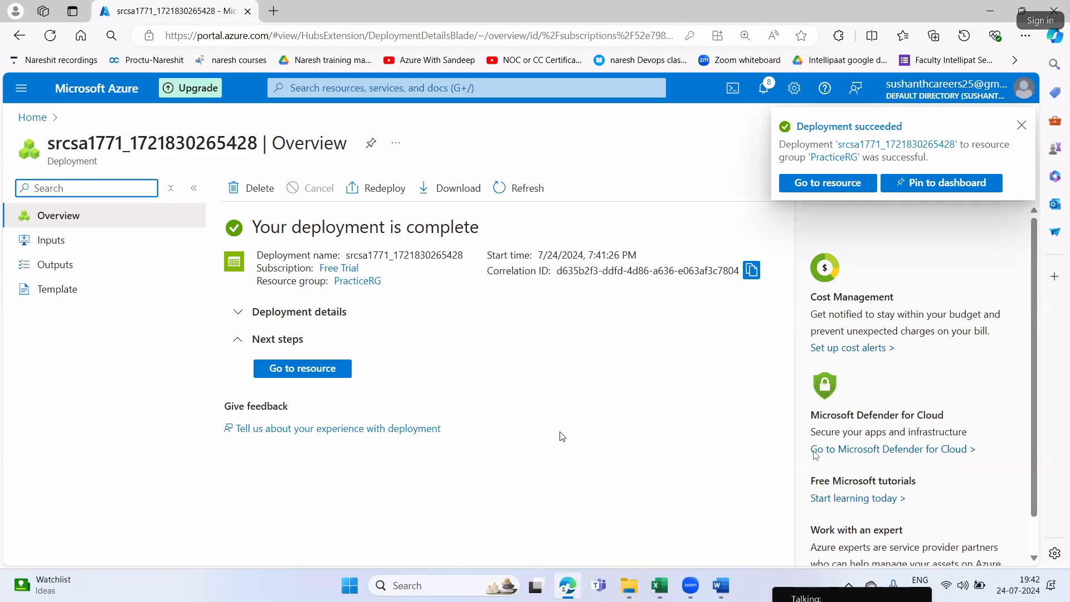
pyautogui.click(300, 368)
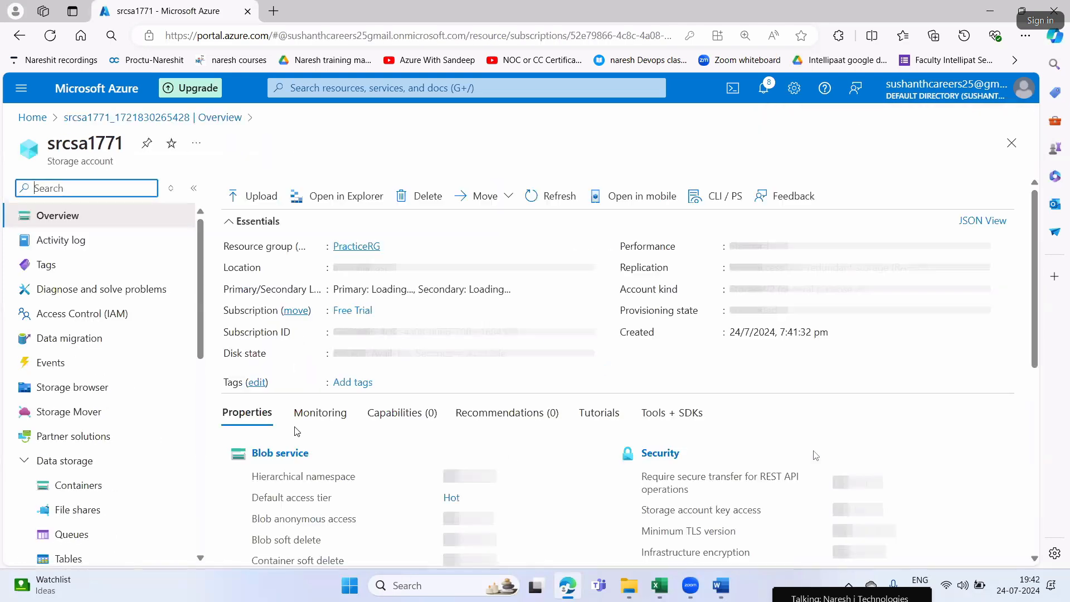
pyautogui.click(274, 458)
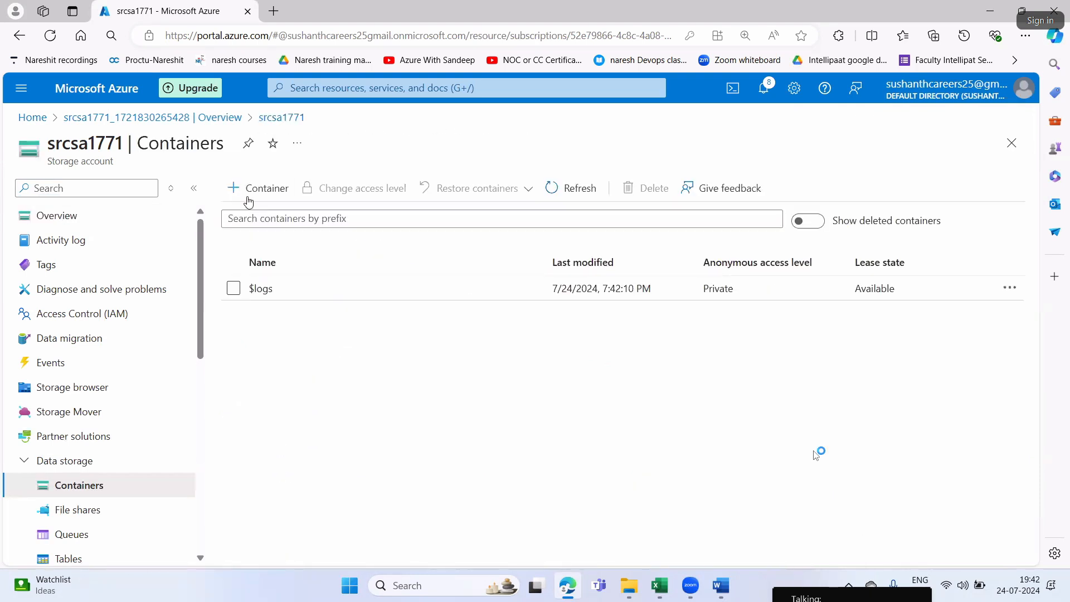
pyautogui.click(245, 188)
pyautogui.write('srccon')
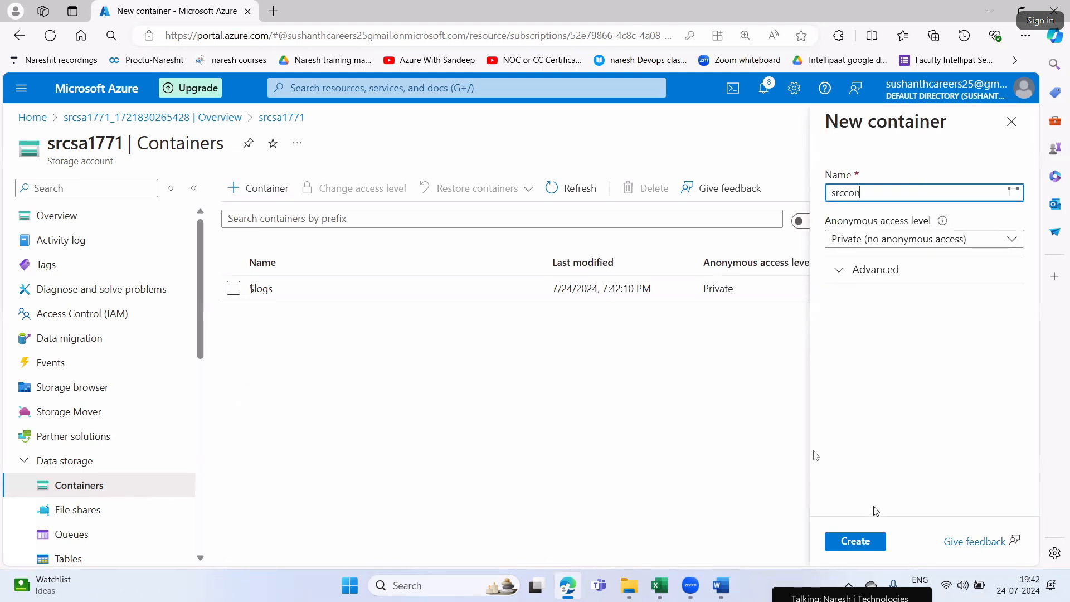
pyautogui.click(873, 548)
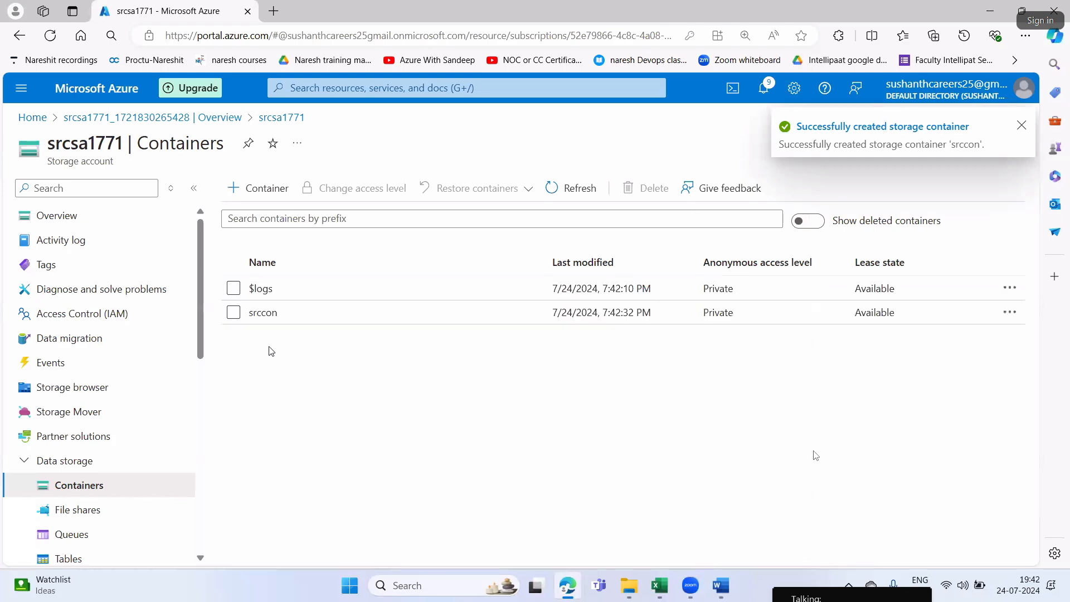
# Open the srccon container and switch its authentication method to access key
pyautogui.click(257, 312)
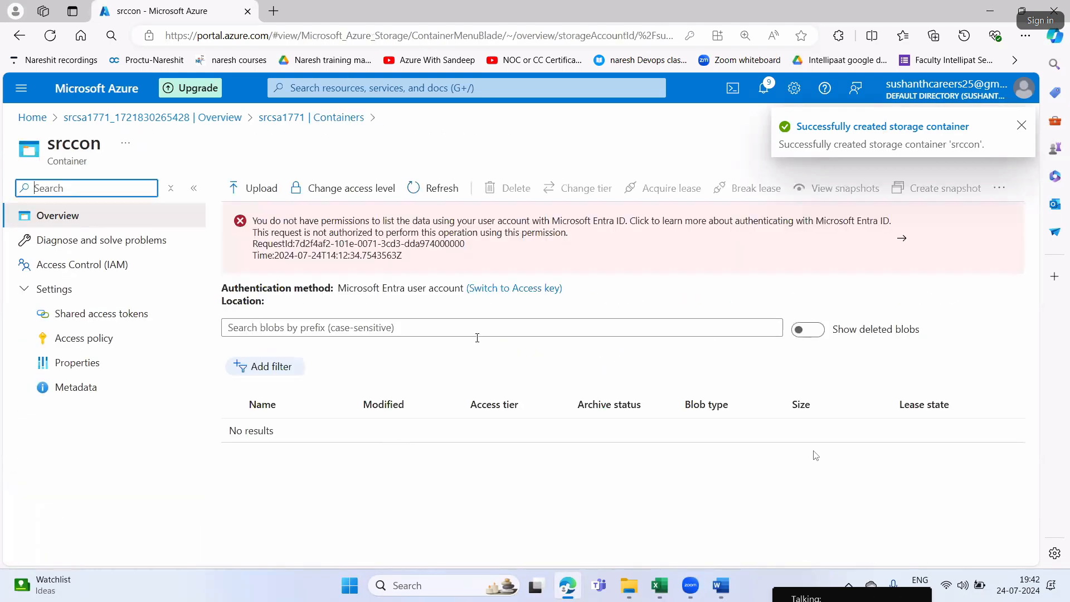
pyautogui.click(513, 290)
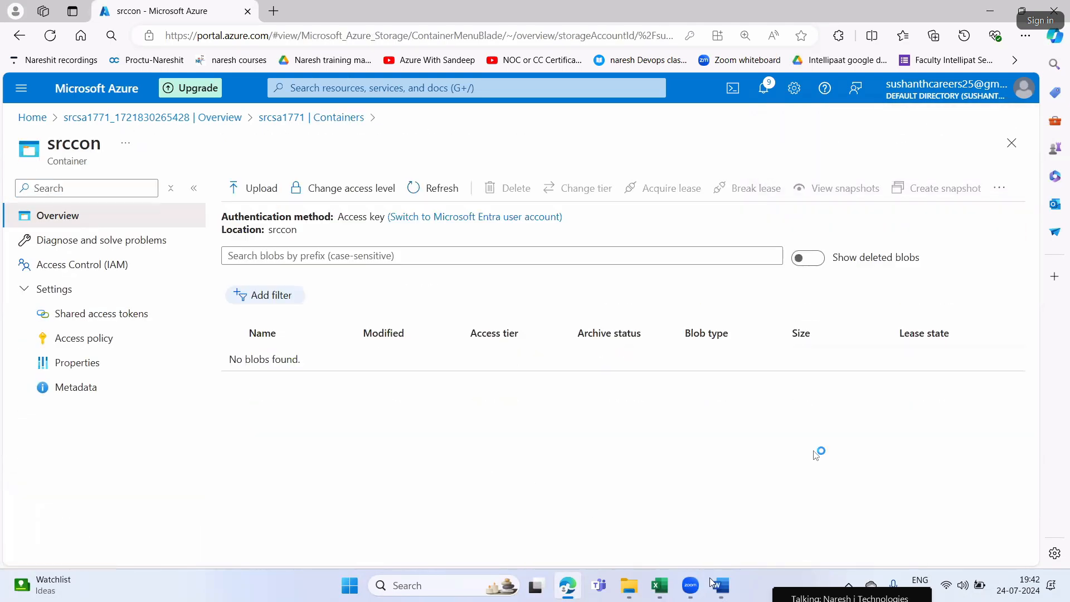
# Check the .csv file embedded under Step1 in the Word document and return to the browser
pyautogui.click(724, 593)
pyautogui.click(525, 437)
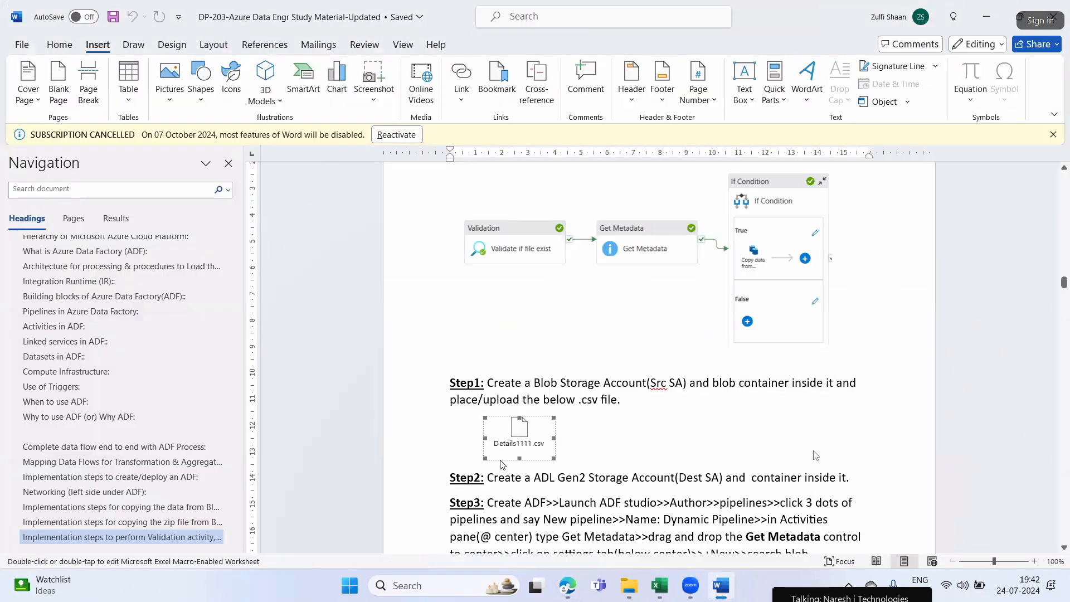
pyautogui.click(567, 586)
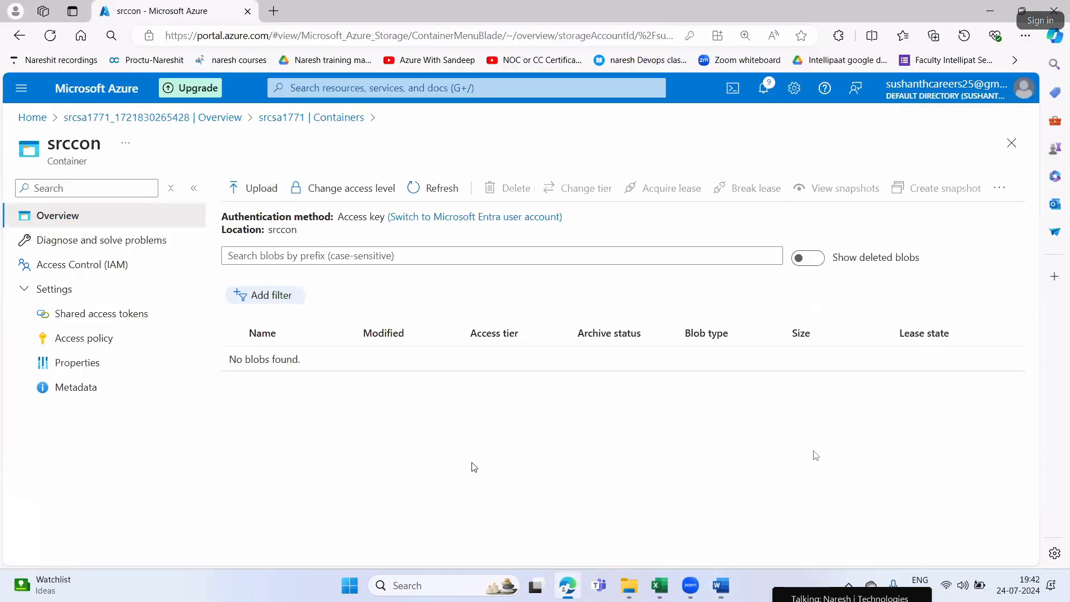
# Upload Details1111 from the CSV files and .zip files folder in Azure Data Engr(Az-204) to the srccon container
pyautogui.click(250, 188)
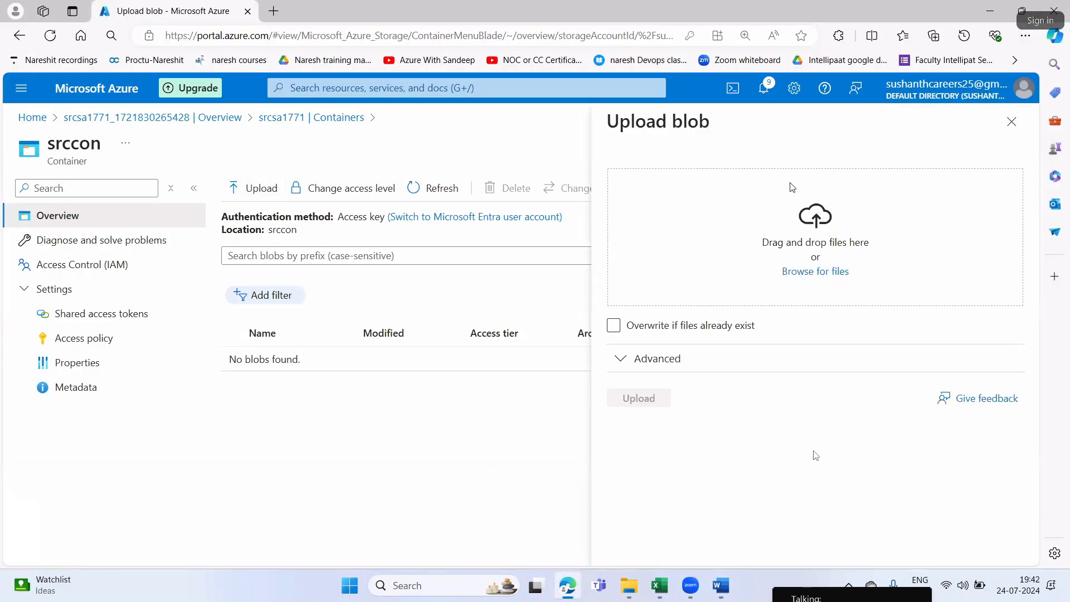
pyautogui.click(803, 272)
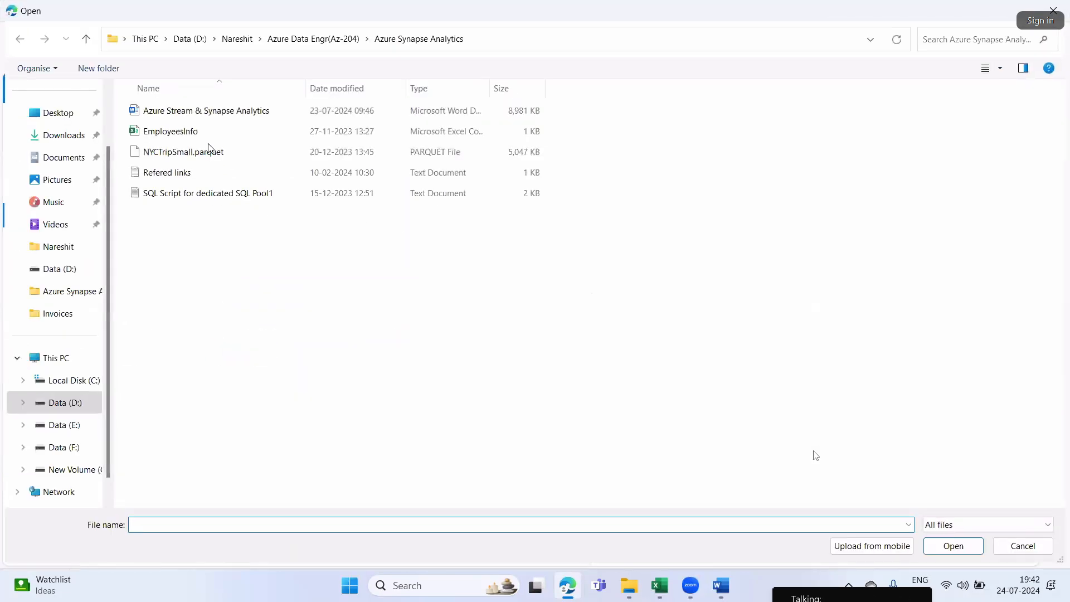
pyautogui.click(239, 39)
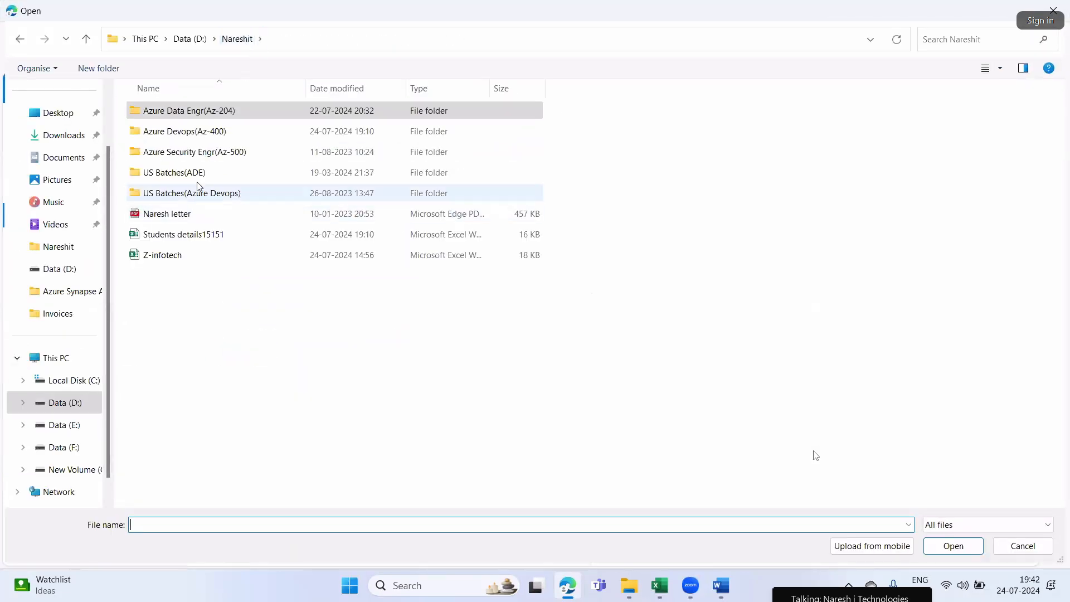
pyautogui.doubleClick(233, 113)
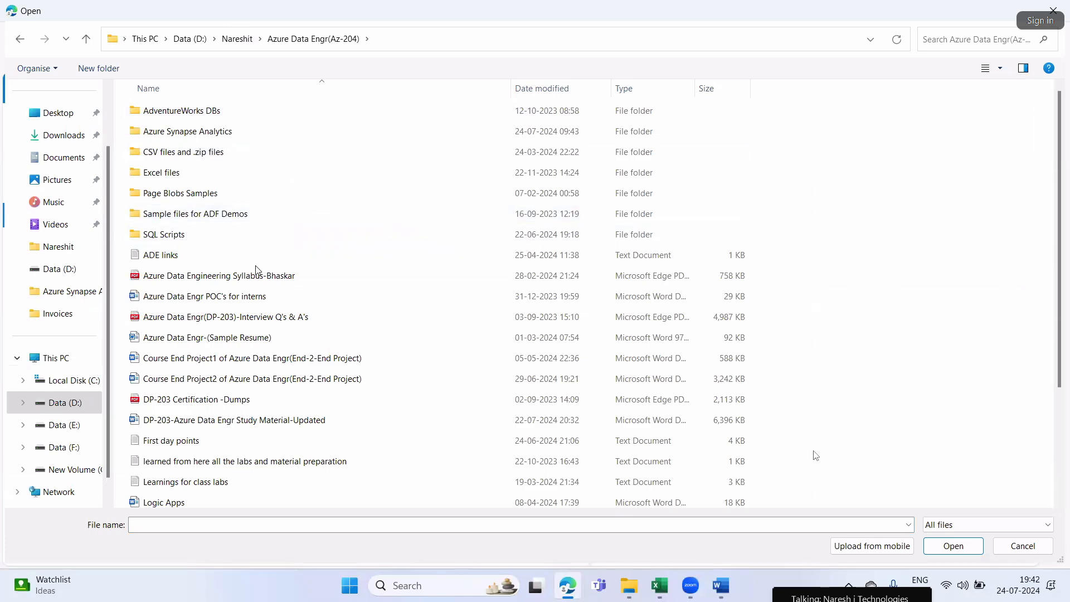
pyautogui.click(202, 155)
pyautogui.doubleClick(202, 155)
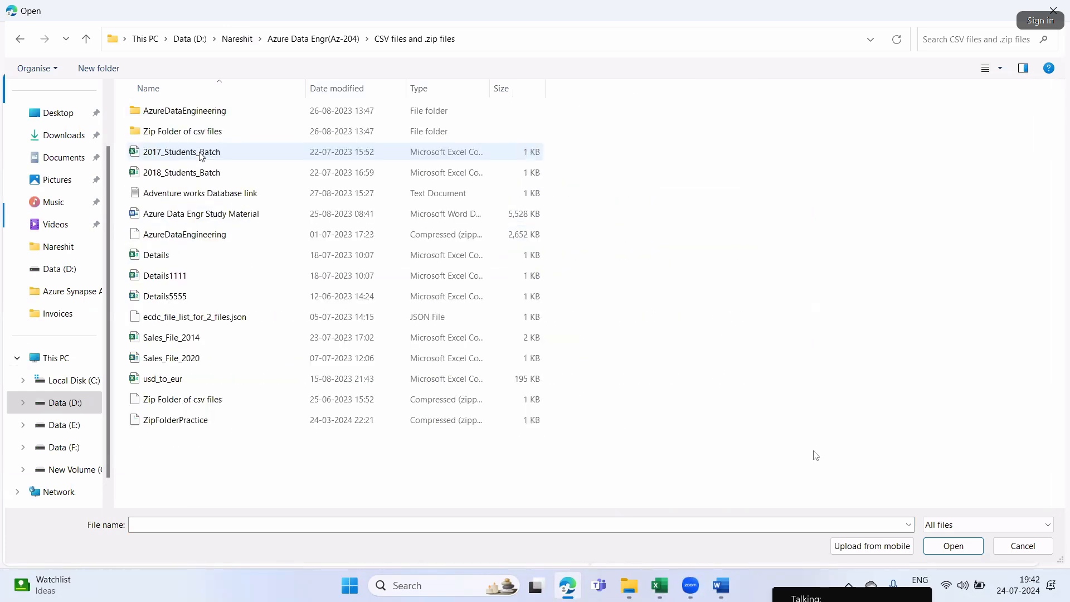
pyautogui.click(168, 278)
pyautogui.click(937, 545)
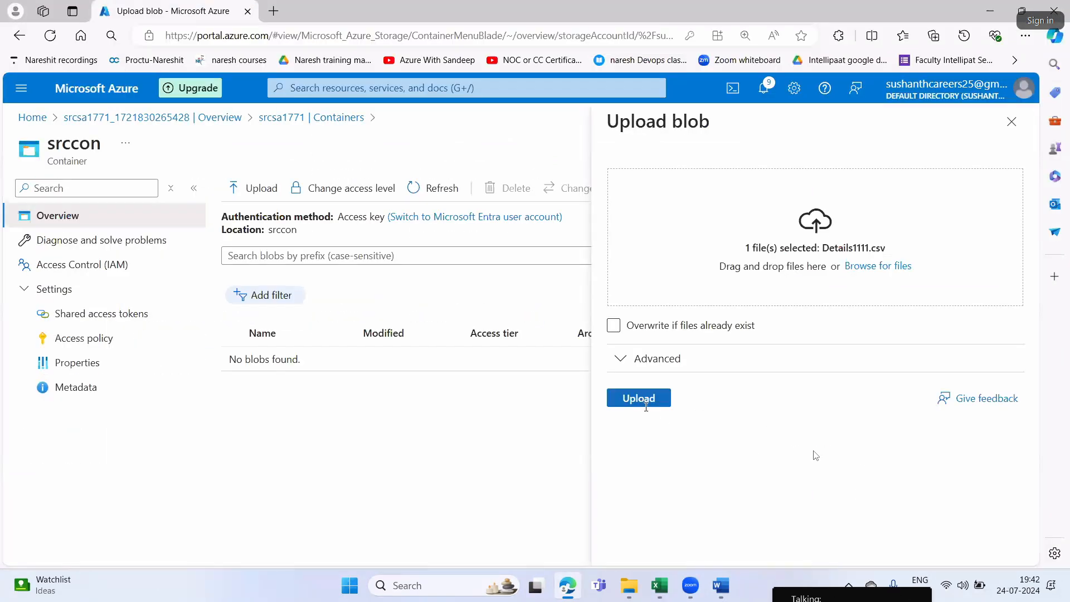
pyautogui.click(641, 399)
# Switch to the Word document and review Step2 about the ADL Gen2 destination storage account and container
pyautogui.hotkey('alt', 'Tab')
pyautogui.scroll(-4, 680, 452)
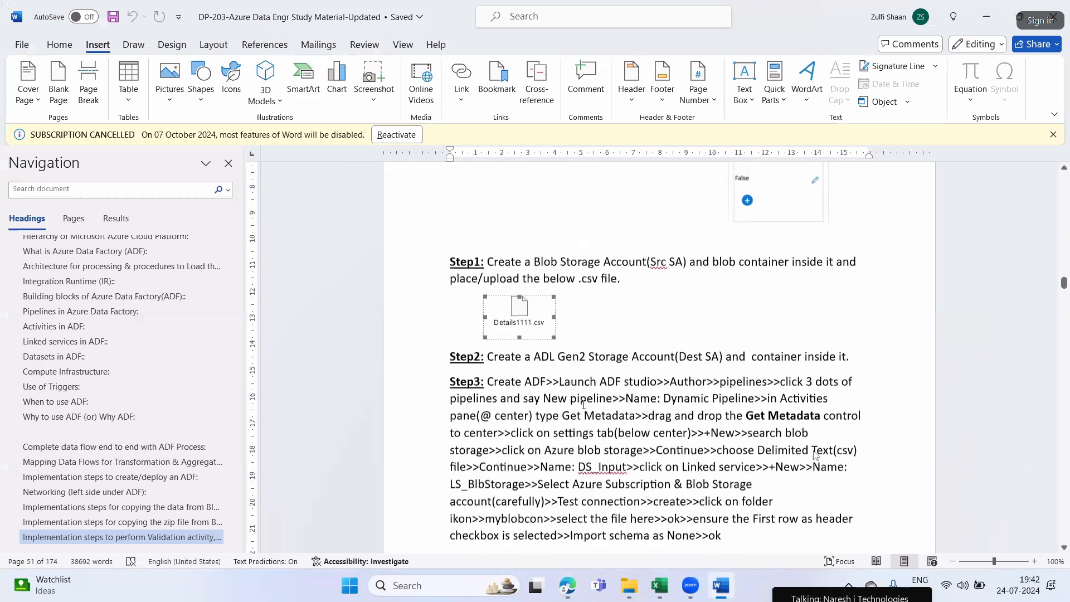
pyautogui.moveTo(520, 343); pyautogui.dragTo(841, 345)
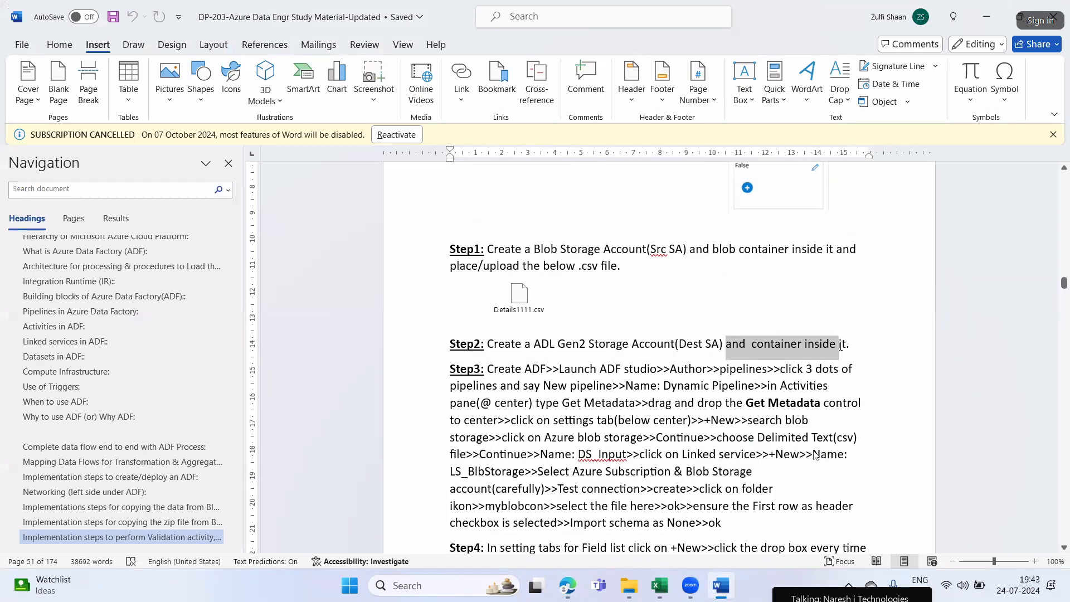
# Switch back to the browser and start creating a new storage account named destsa1771 in the Azure portal
pyautogui.hotkey('alt', 'Tab')
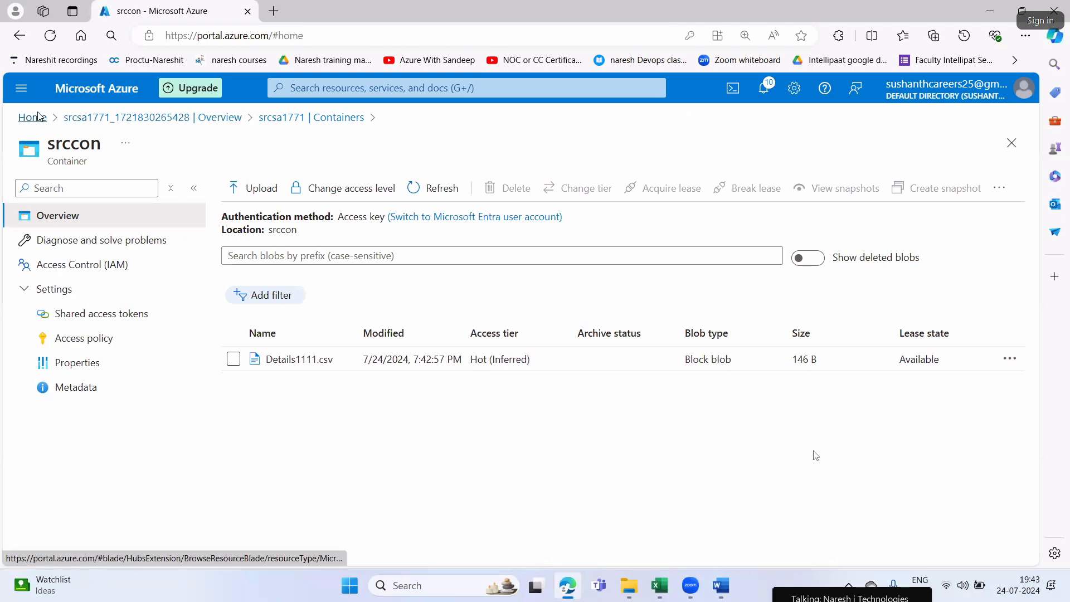
pyautogui.click(39, 117)
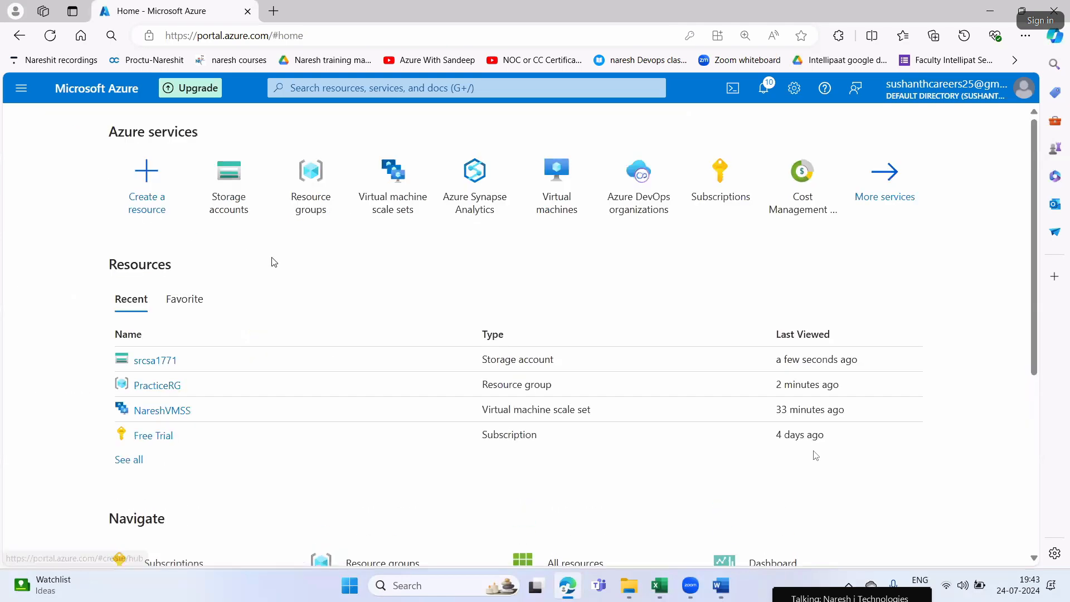
pyautogui.click(247, 178)
pyautogui.click(46, 186)
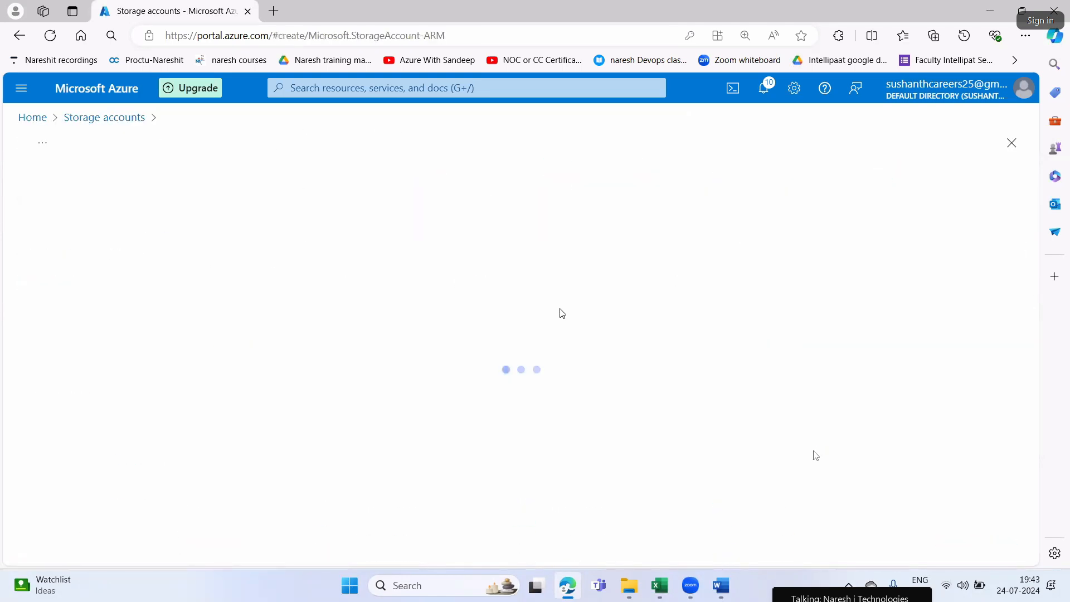
pyautogui.scroll(-3, 562, 311)
pyautogui.click(279, 337)
pyautogui.write('destsa')
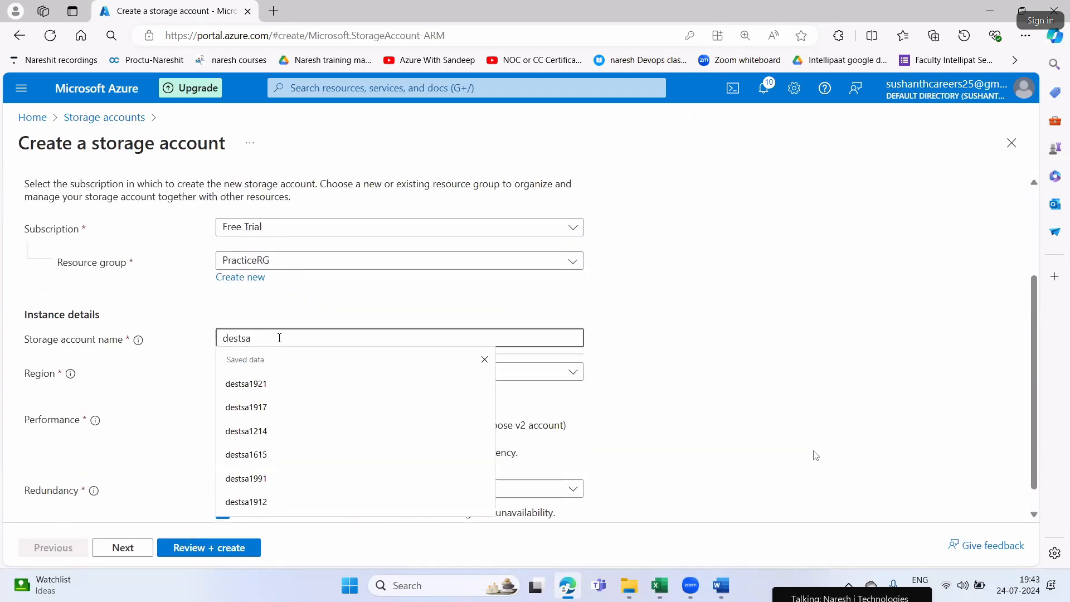
pyautogui.write('1771')
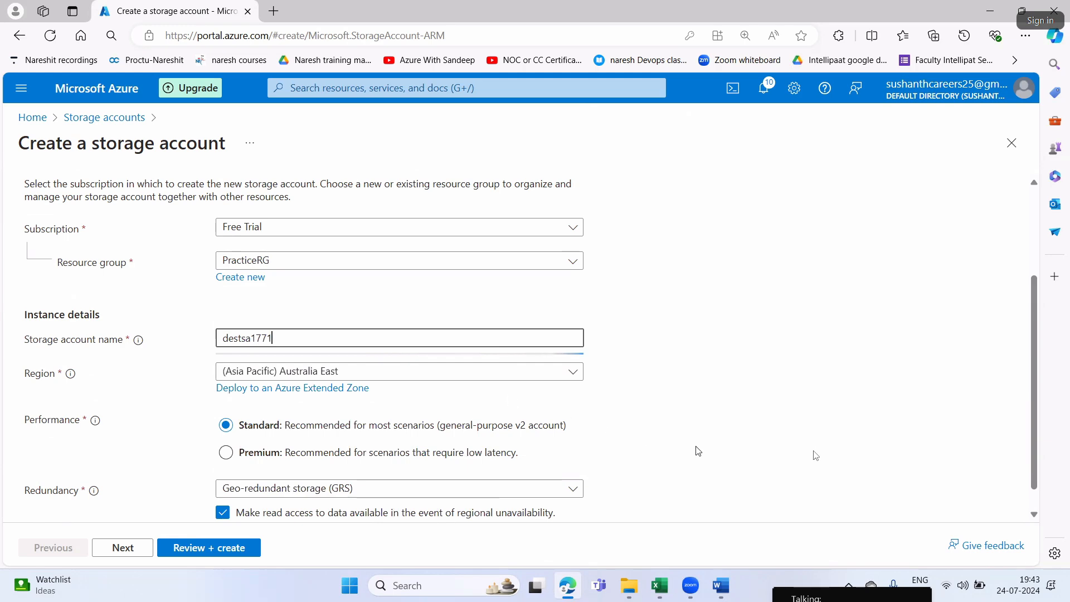
pyautogui.scroll(-1, 809, 432)
# Allow anonymous access on individual containers, default to Microsoft Entra authorization, and enable hierarchical namespace for the storage account
pyautogui.click(120, 548)
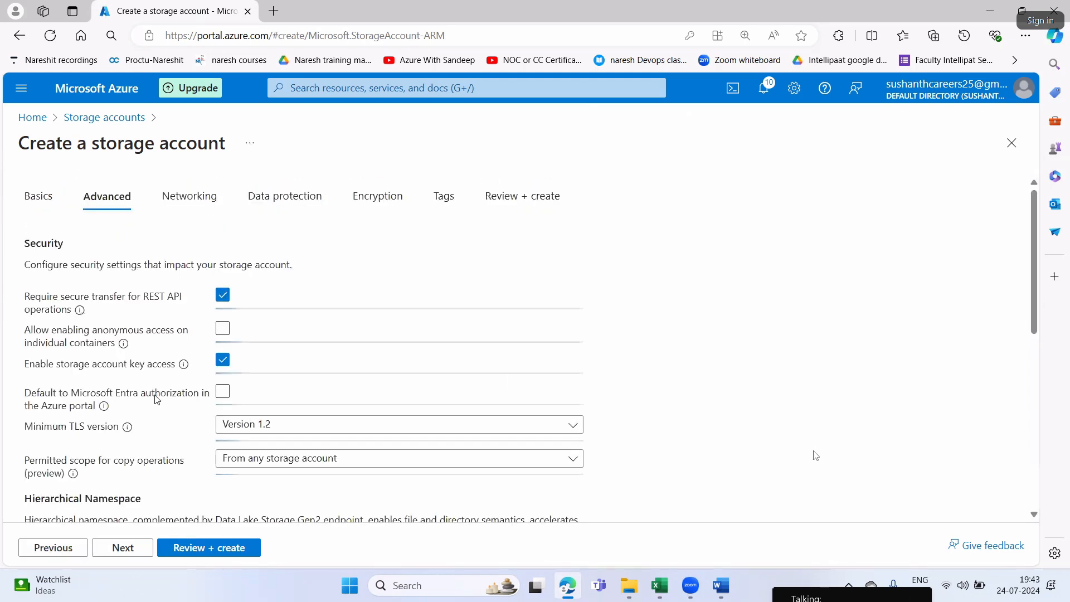
pyautogui.click(222, 328)
pyautogui.click(223, 392)
pyautogui.scroll(-1, 273, 389)
pyautogui.scroll(-2, 273, 388)
pyautogui.click(221, 352)
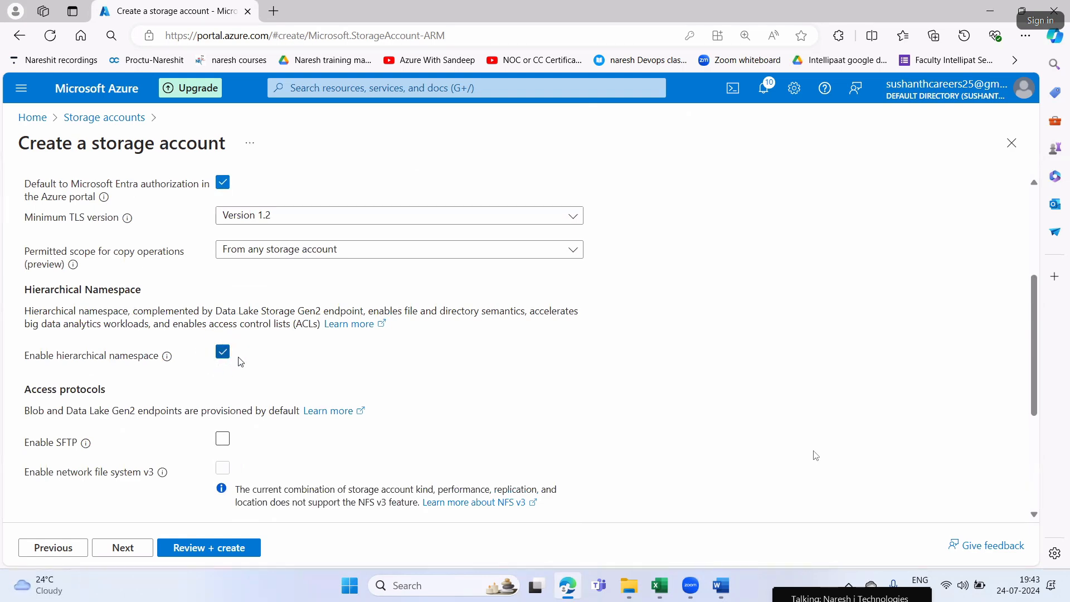
# Go through the networking, data protection, encryption and tags settings without changes and create the destsa1771 storage account
pyautogui.scroll(3, 240, 361)
pyautogui.click(200, 201)
pyautogui.click(305, 200)
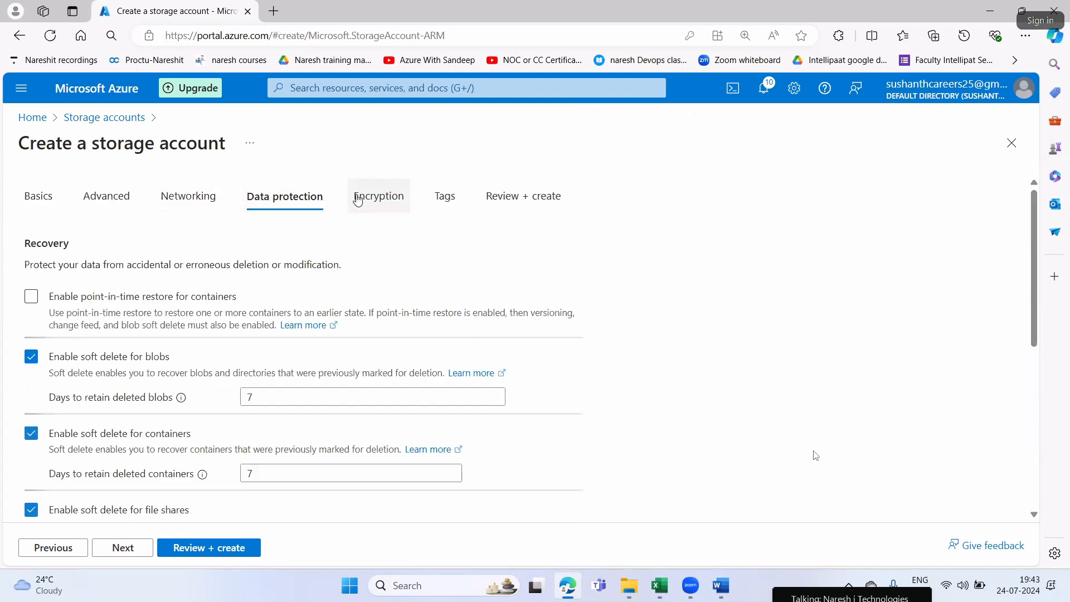
pyautogui.click(358, 200)
pyautogui.click(440, 199)
pyautogui.click(500, 201)
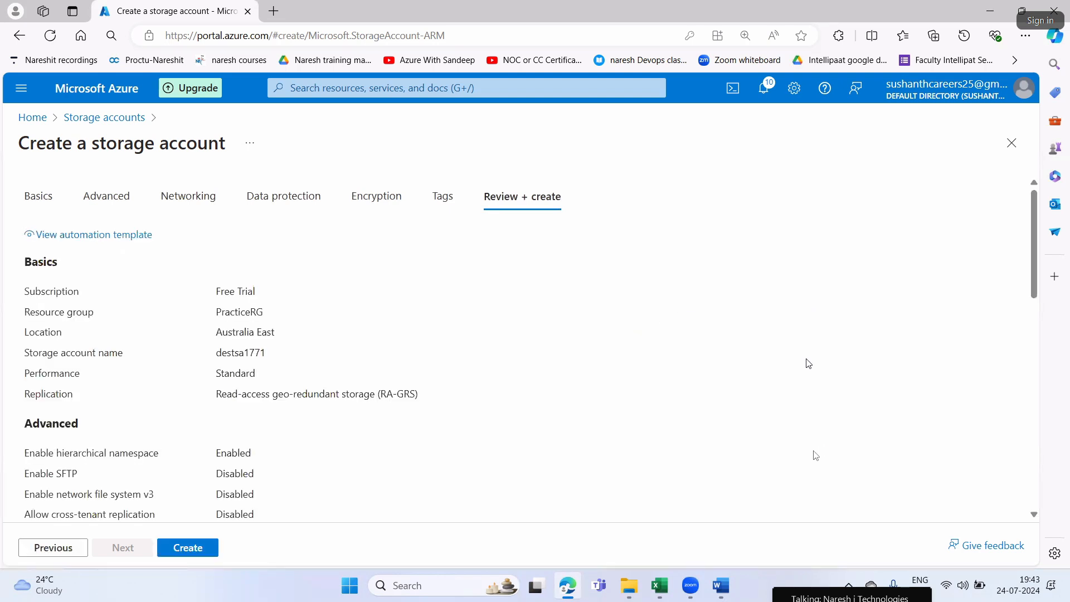
pyautogui.click(190, 552)
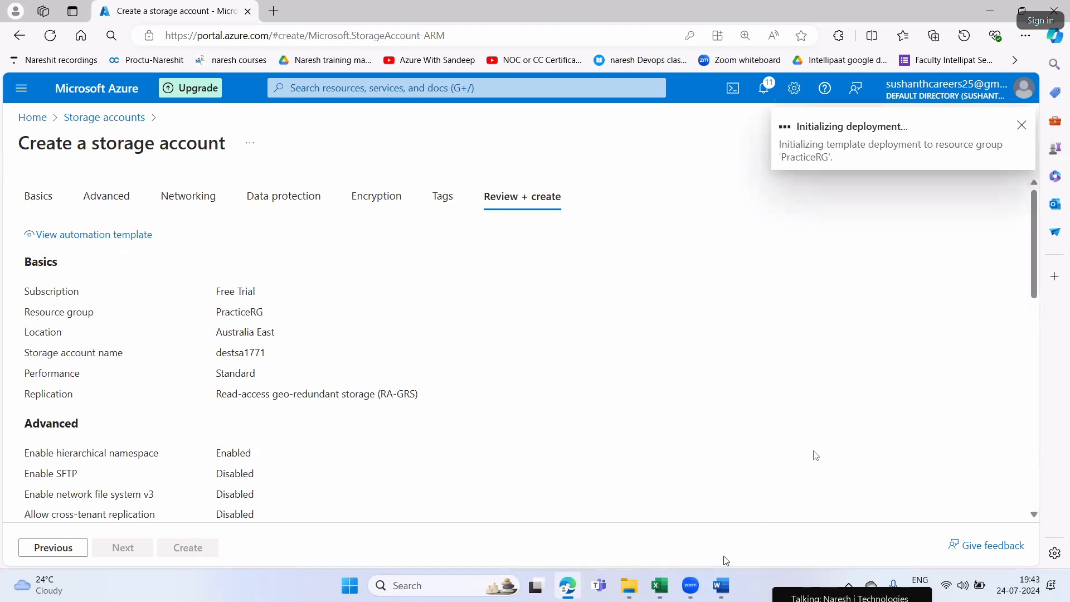
# Check the Step2 instruction about the ADL Gen2 storage account in the Word document and return to the browser
pyautogui.click(721, 585)
pyautogui.moveTo(488, 344); pyautogui.dragTo(839, 344)
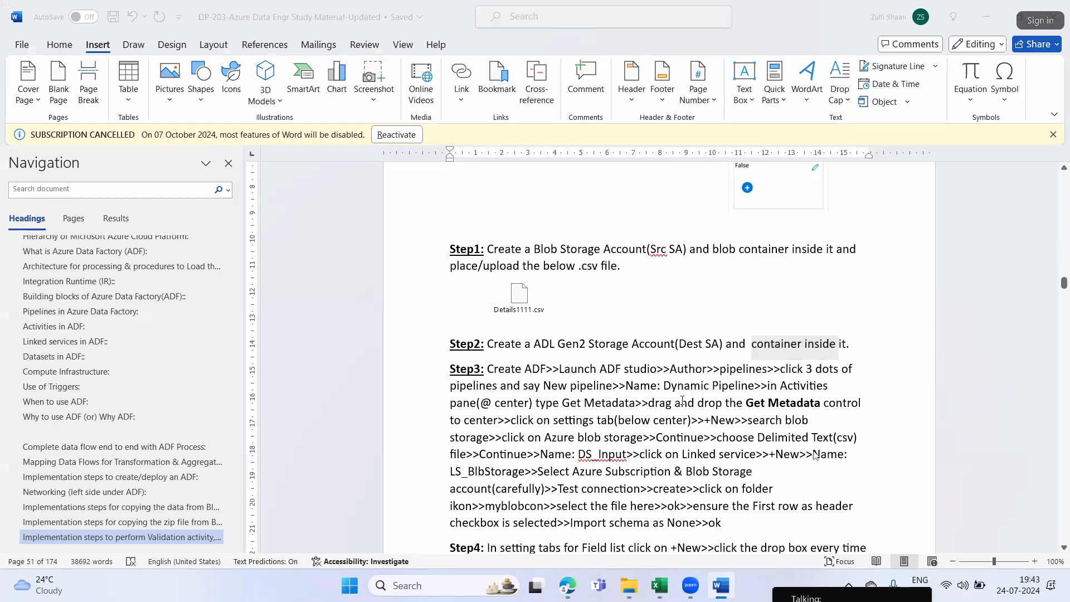
pyautogui.hotkey('alt', 'Tab')
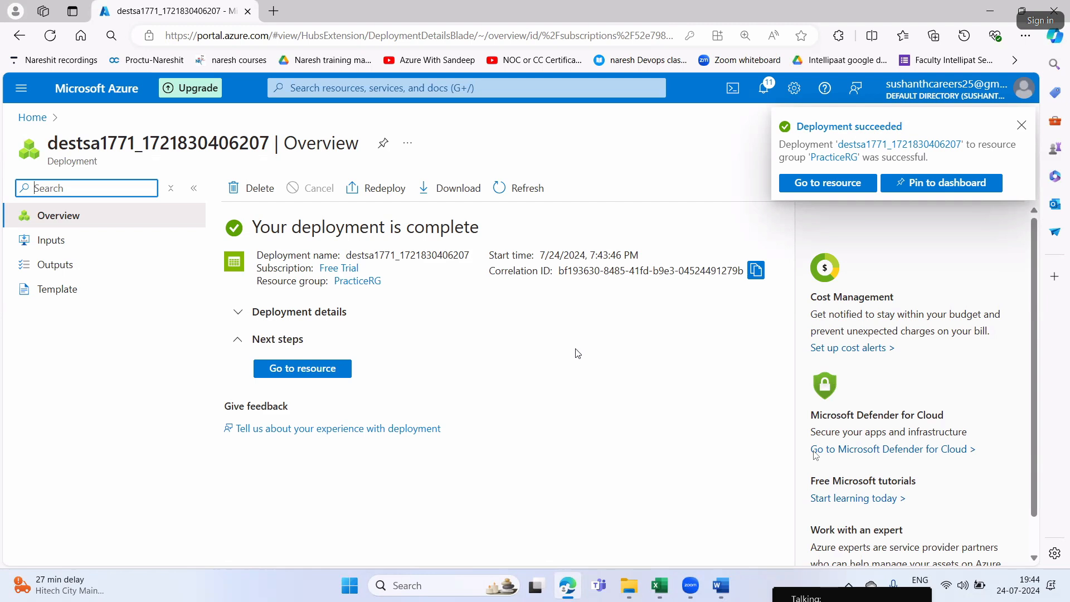
# Open the deployed destsa1771 storage account and create a container named destcon in it
pyautogui.click(340, 368)
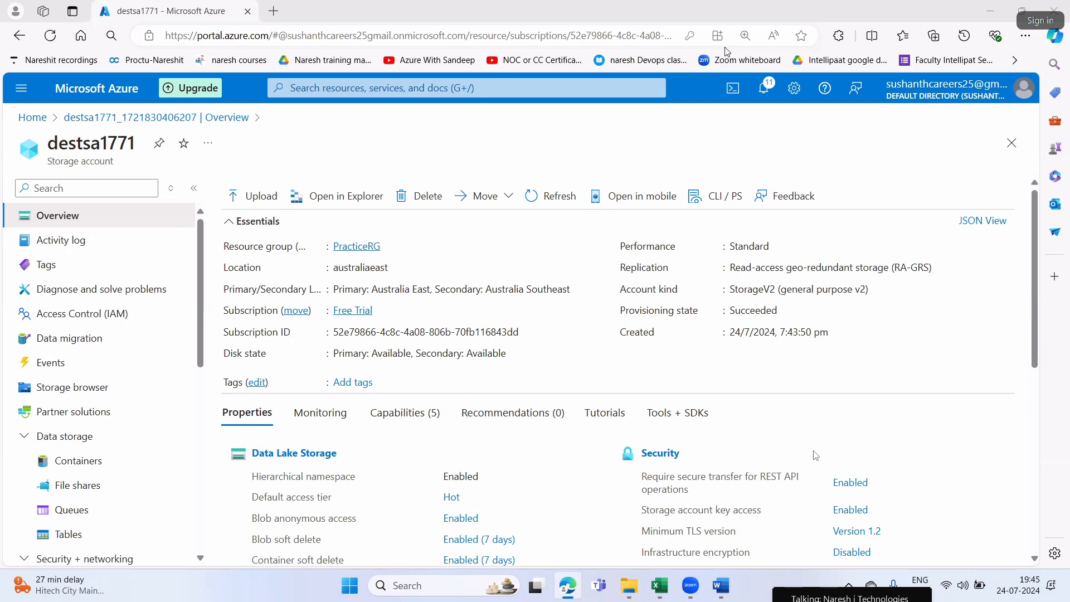
pyautogui.click(278, 457)
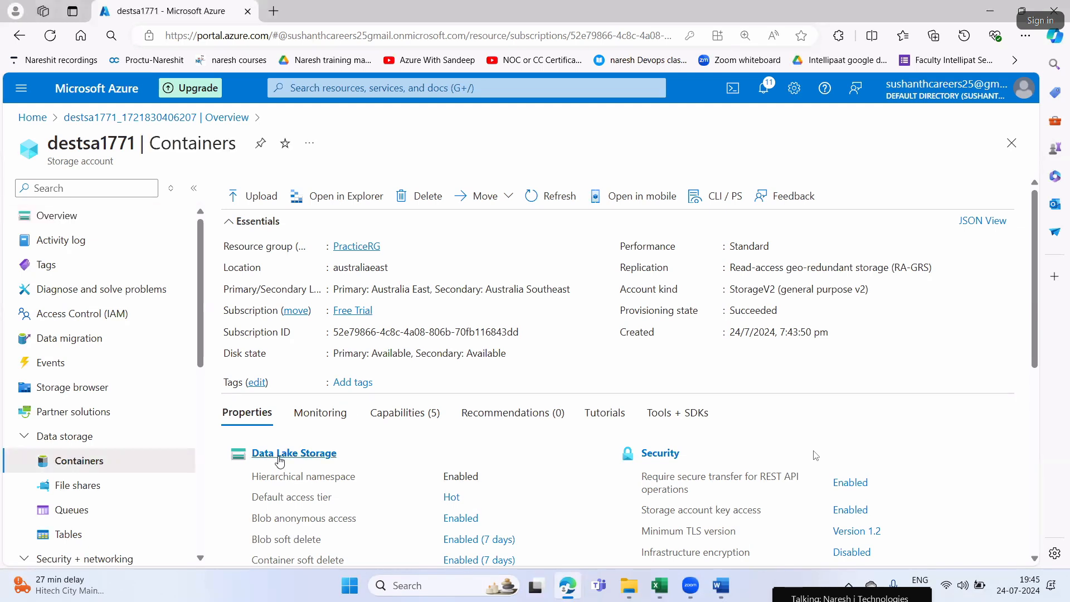
pyautogui.click(261, 188)
pyautogui.write('destcon')
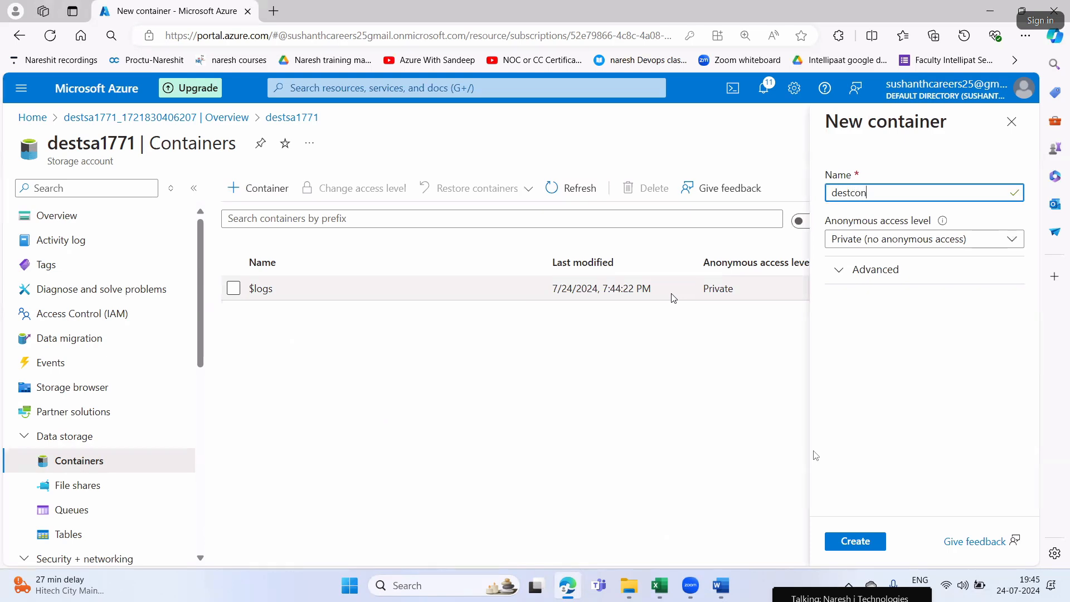
pyautogui.click(831, 545)
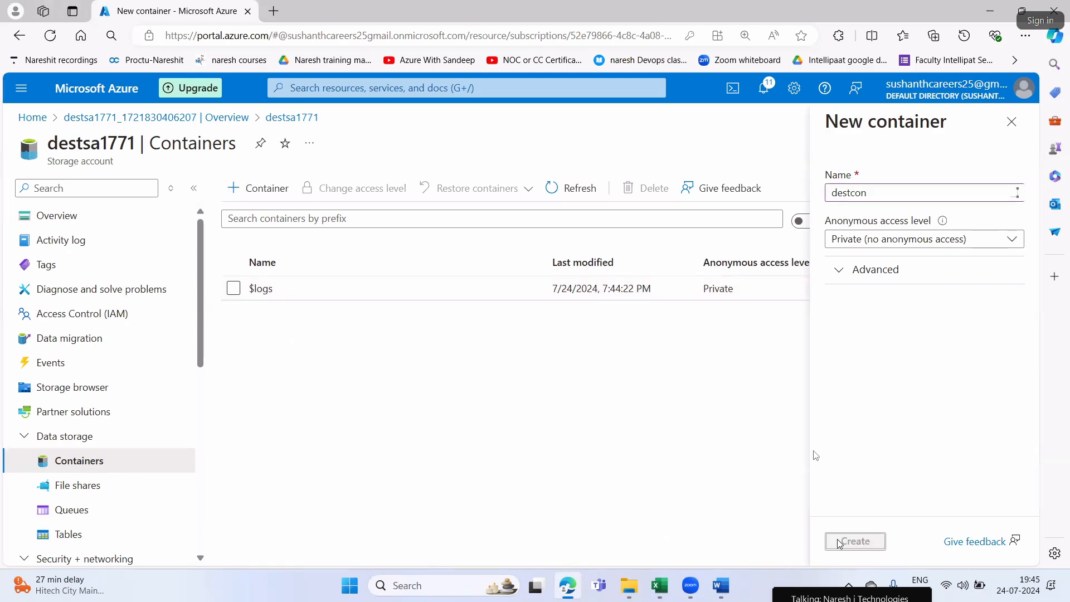
# Reread the destination account and container requirement of Step2 in the Word document and return to the browser
pyautogui.click(721, 585)
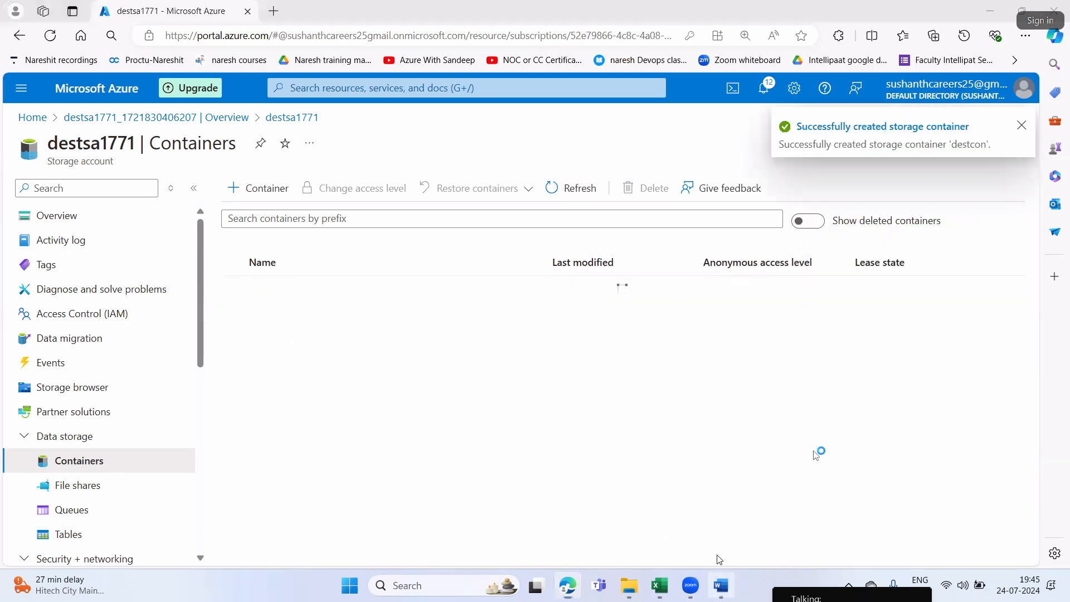
pyautogui.moveTo(534, 344); pyautogui.dragTo(762, 353)
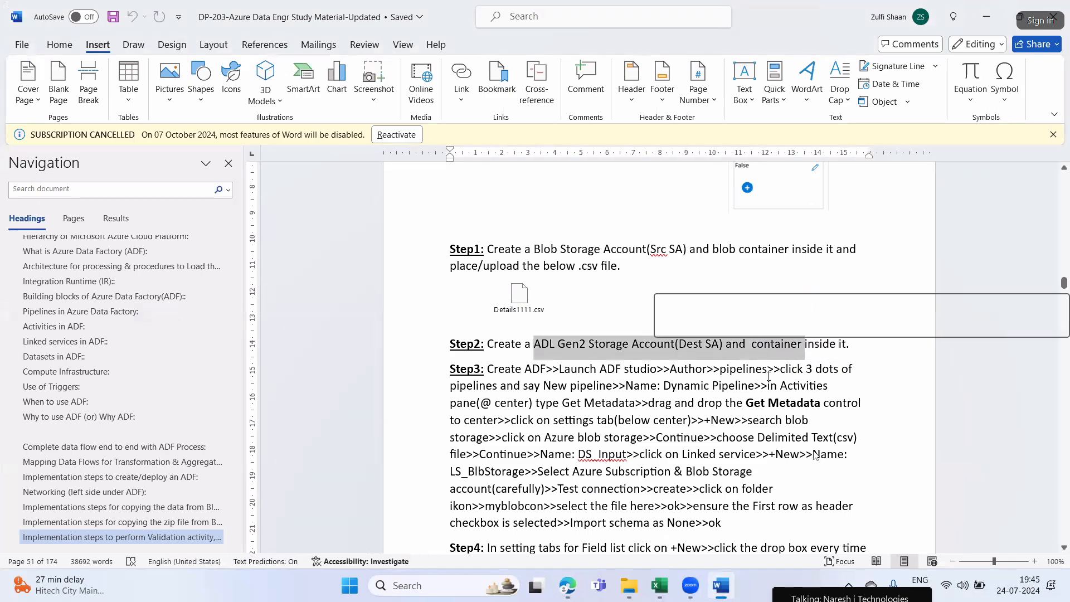
pyautogui.click(767, 365)
pyautogui.hotkey('alt', 'Tab')
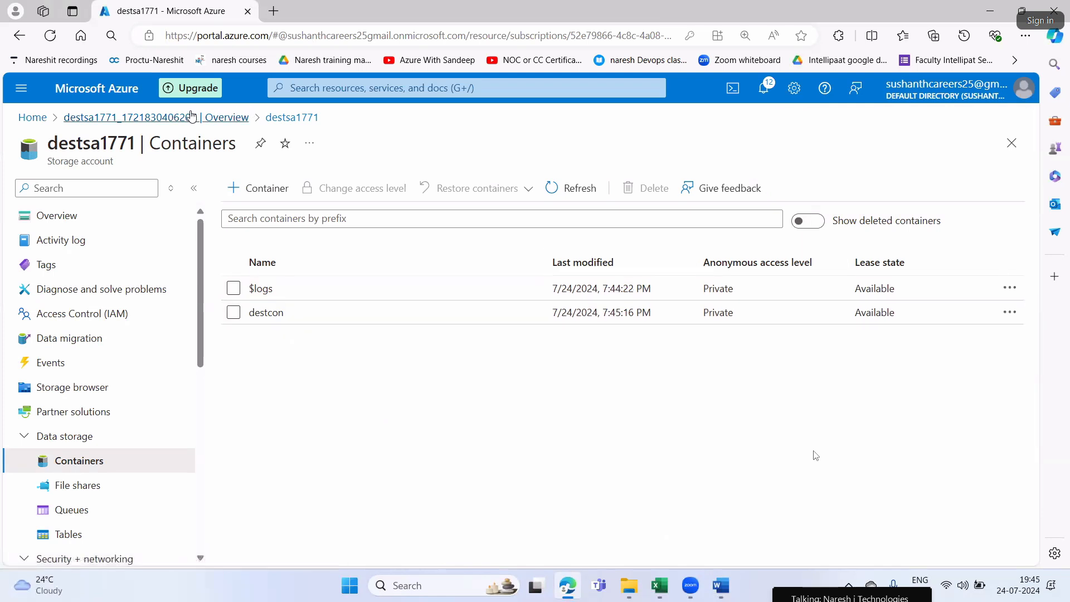
# Open the Azure portal home page in a second browser tab placed before the destsa1771 tab
pyautogui.rightClick(48, 124)
pyautogui.click(97, 127)
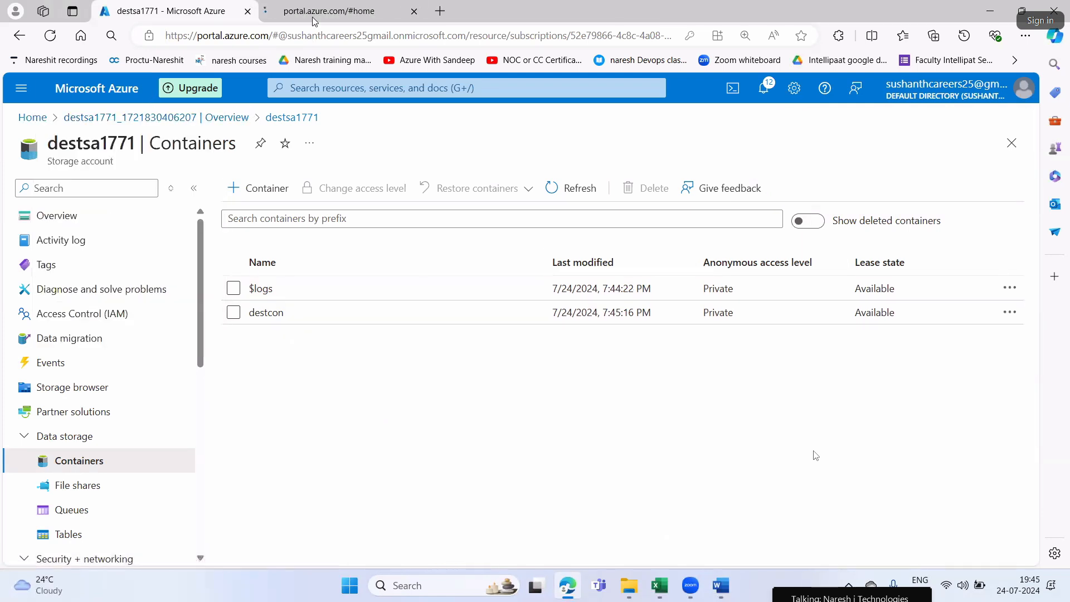
pyautogui.click(274, 8)
pyautogui.moveTo(274, 7); pyautogui.dragTo(144, 7)
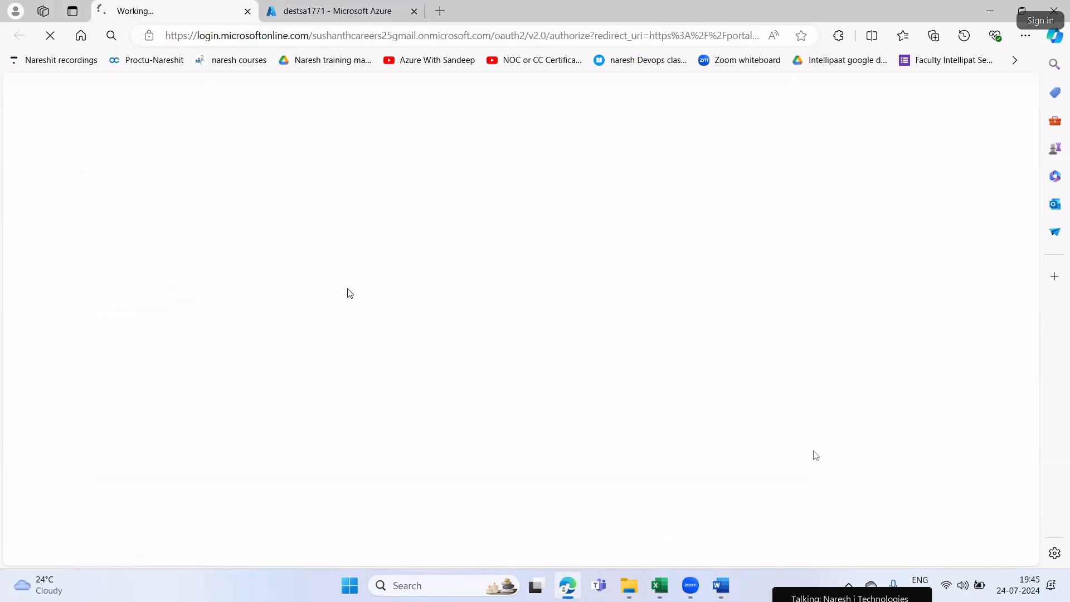
pyautogui.click(333, 11)
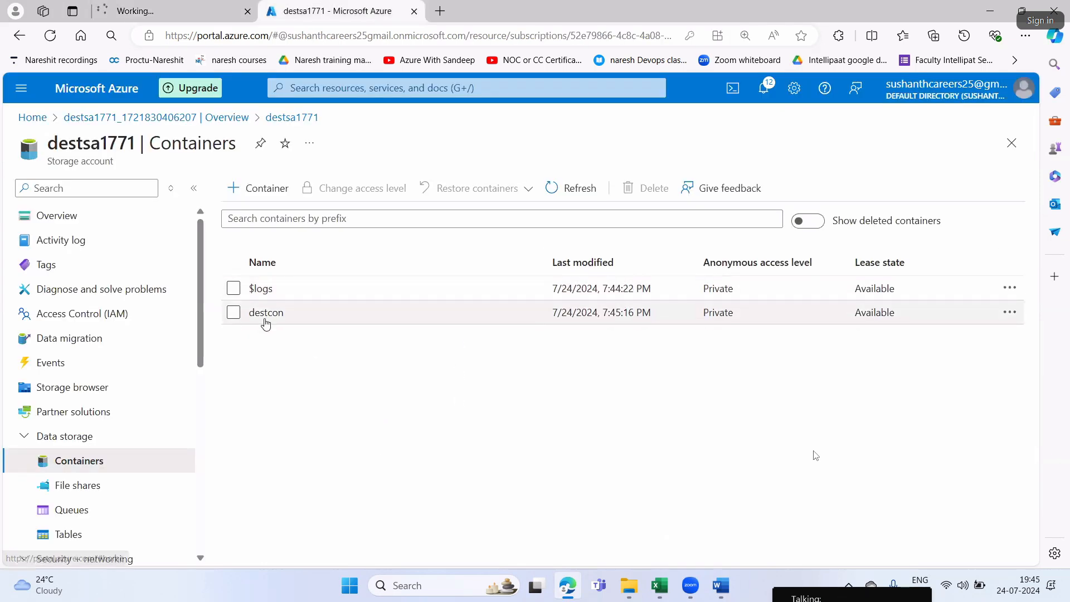
pyautogui.click(168, 10)
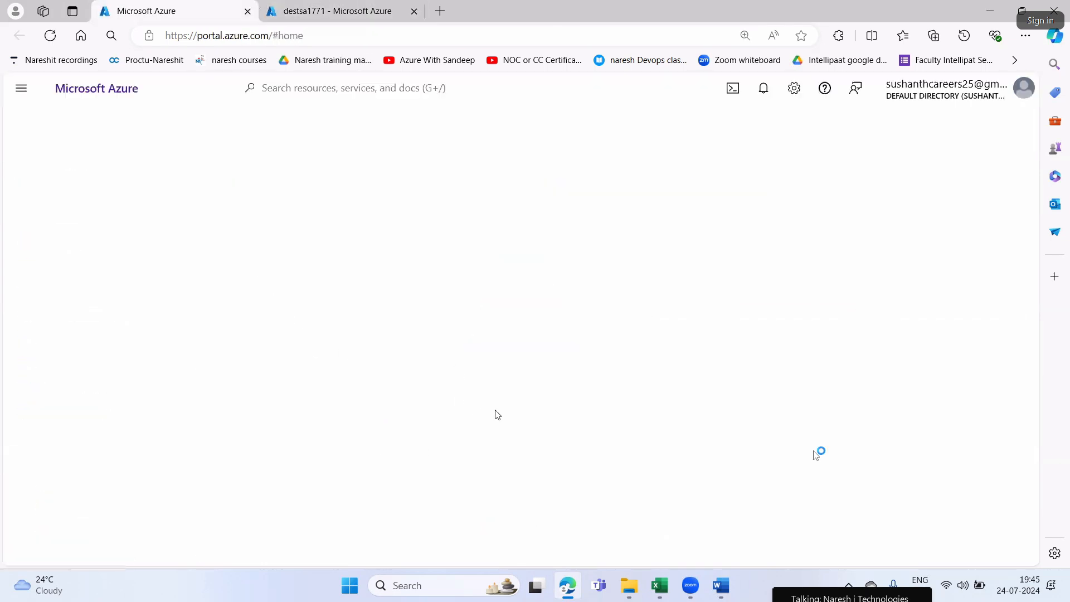
# Open the srccon container of the srcsa1771 storage account and switch its authentication method to access key
pyautogui.click(220, 198)
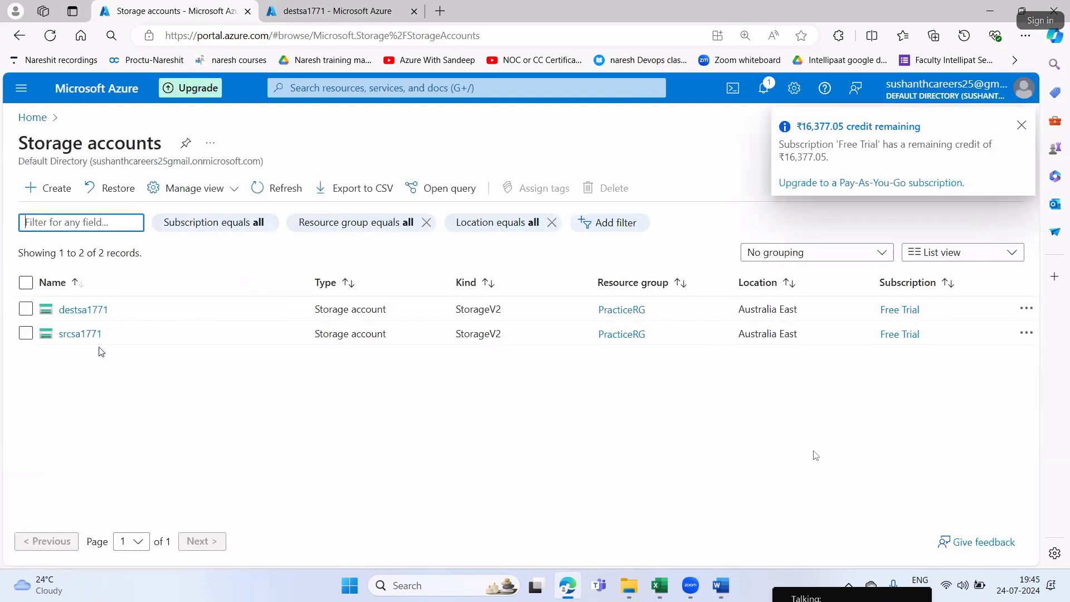
pyautogui.click(88, 335)
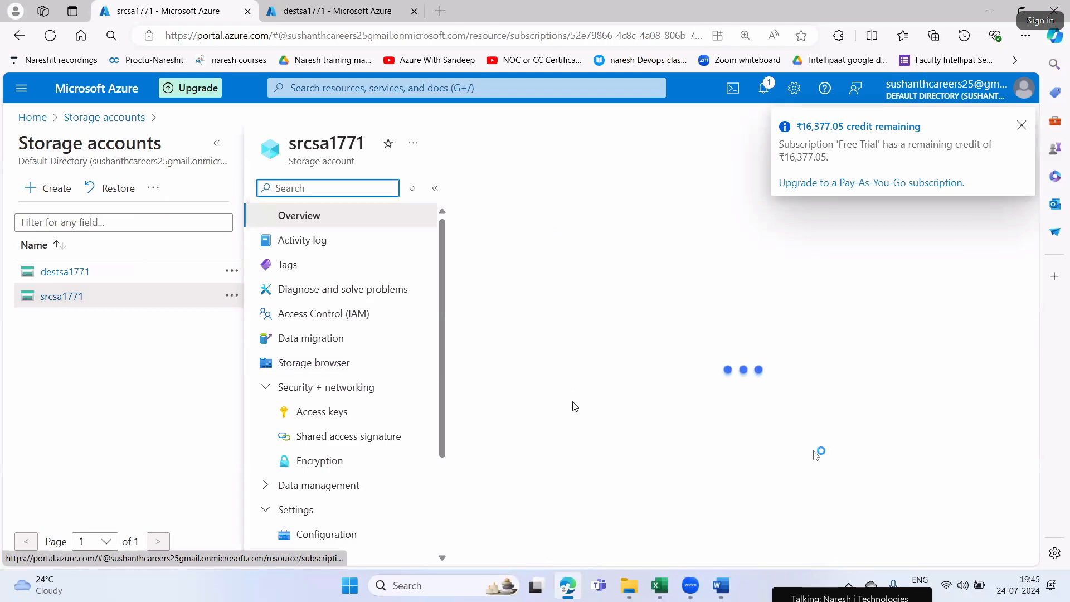
pyautogui.scroll(-4, 552, 390)
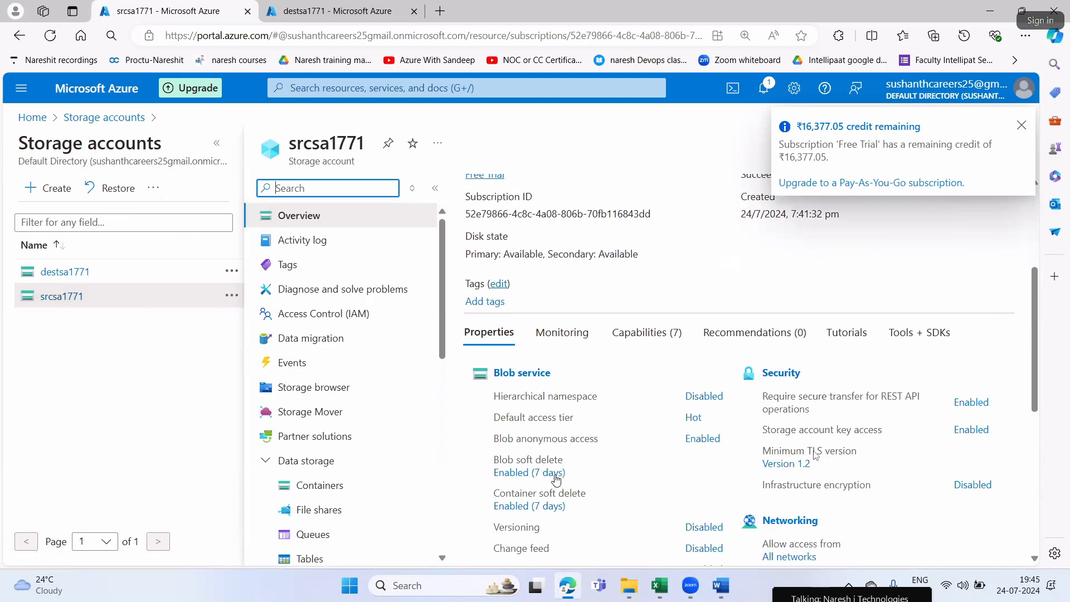
pyautogui.click(520, 377)
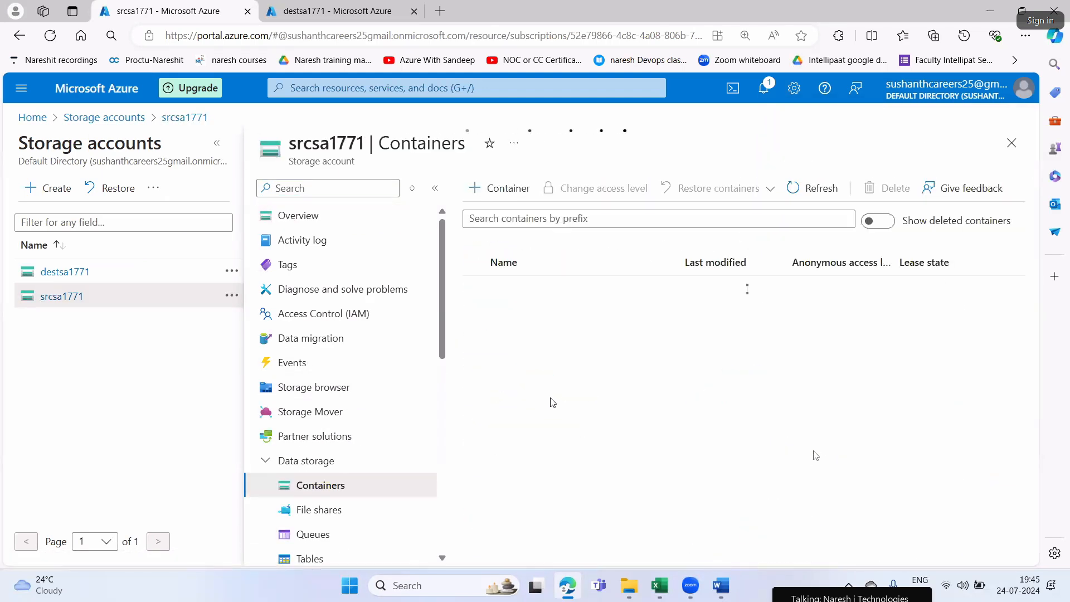
pyautogui.click(504, 313)
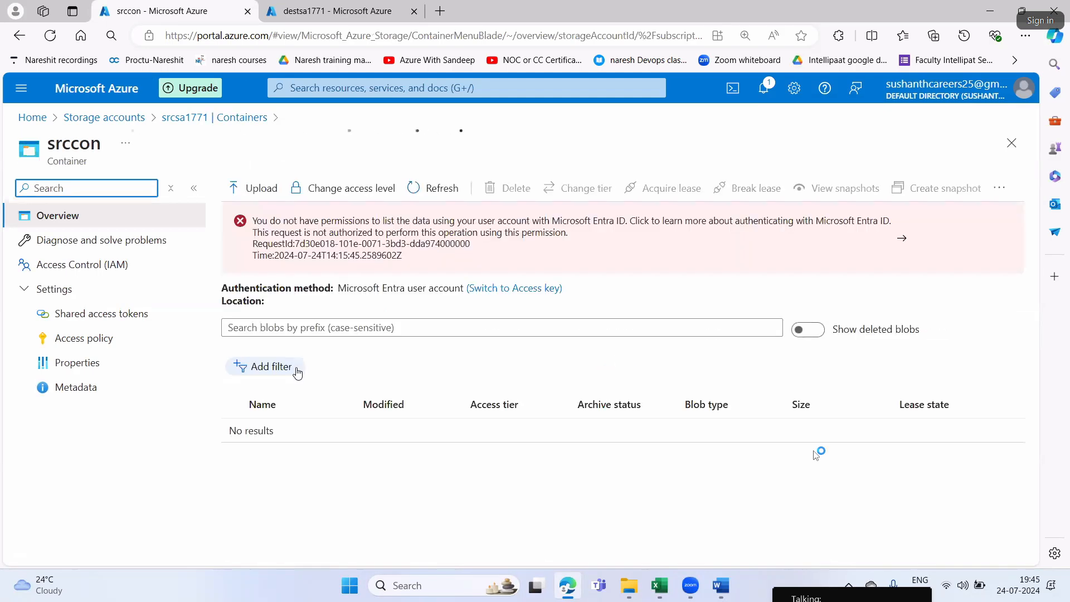
pyautogui.click(476, 288)
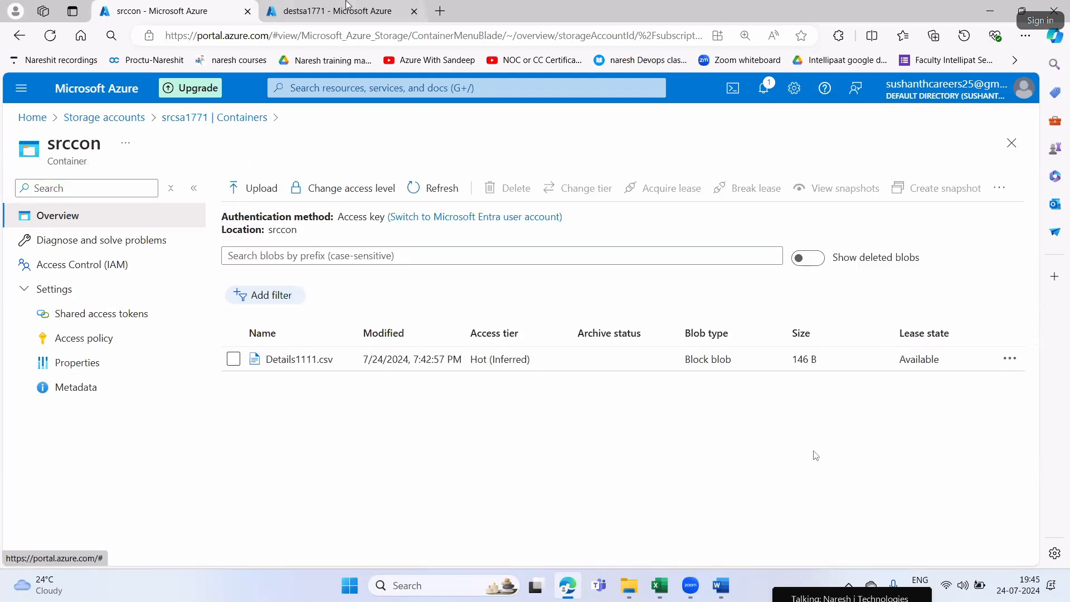
# Open the destcon container of destsa1771 in the other browser tab and switch its authentication method to access key
pyautogui.click(350, 17)
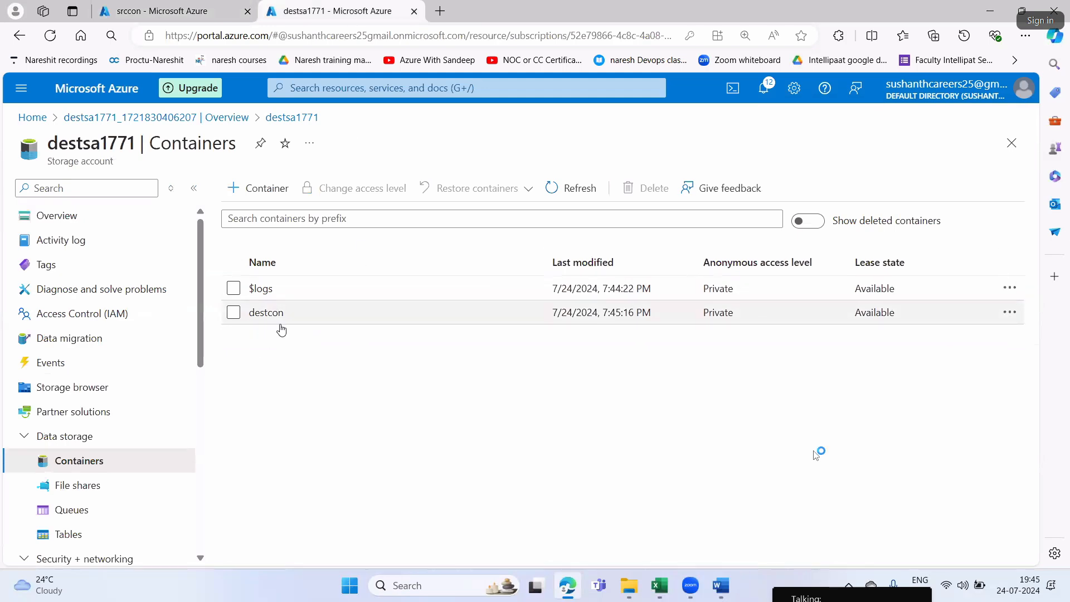
pyautogui.click(266, 313)
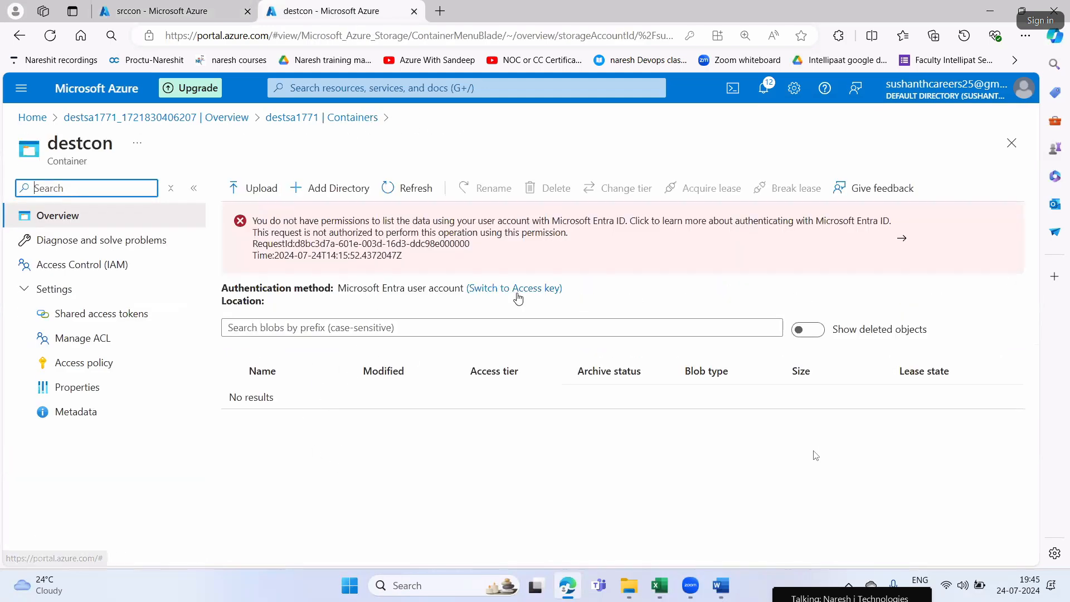
pyautogui.click(513, 297)
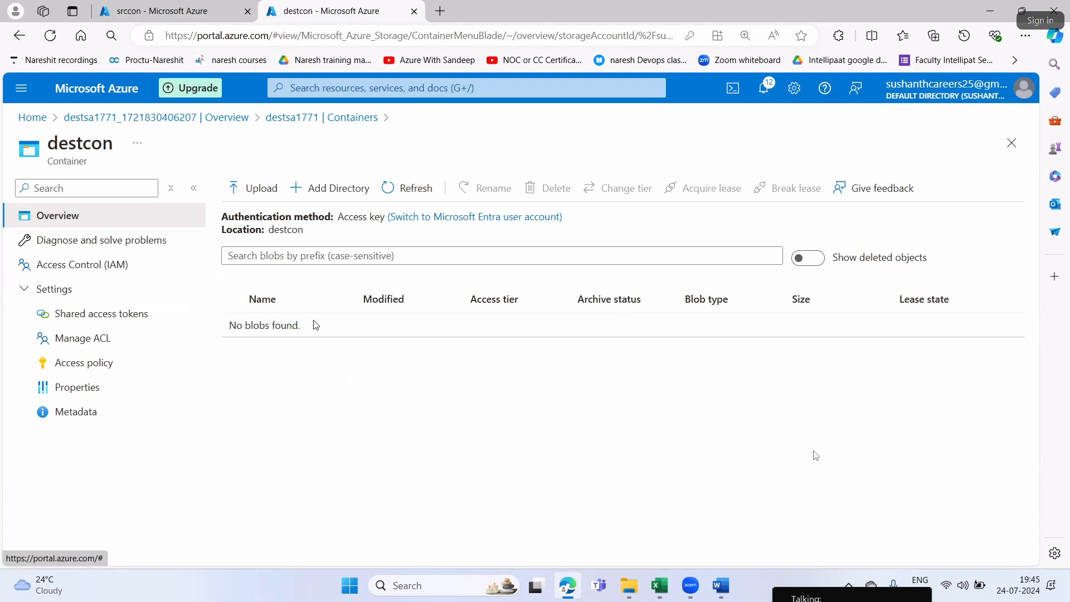
# Compare the contents of the srccon source container and the destcon destination container
pyautogui.hotkey('ctrl', 'Tab')
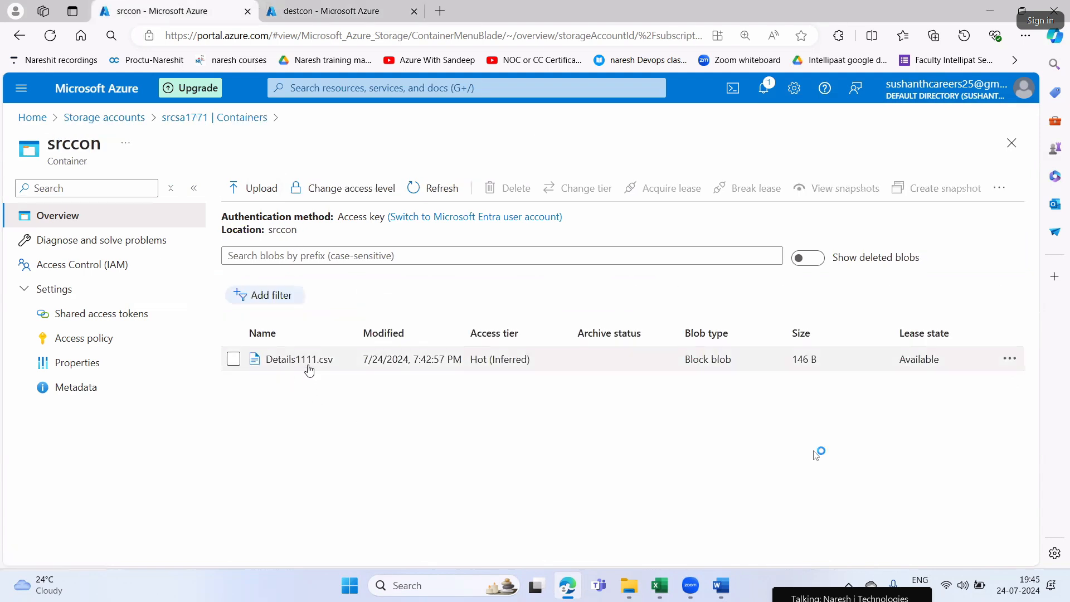
pyautogui.hotkey('ctrl', 'Tab')
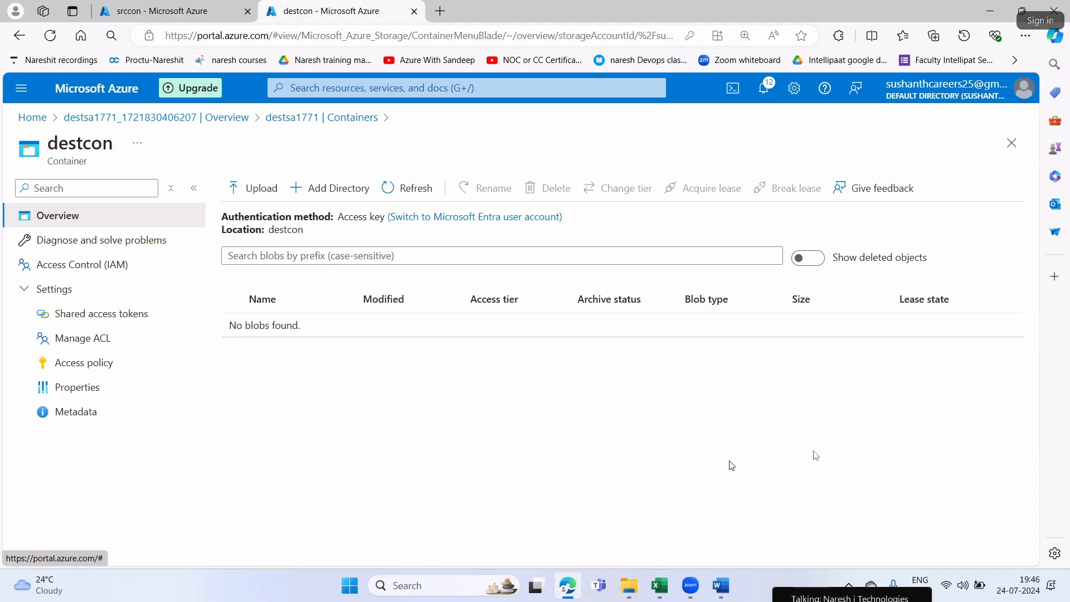
pyautogui.click(207, 12)
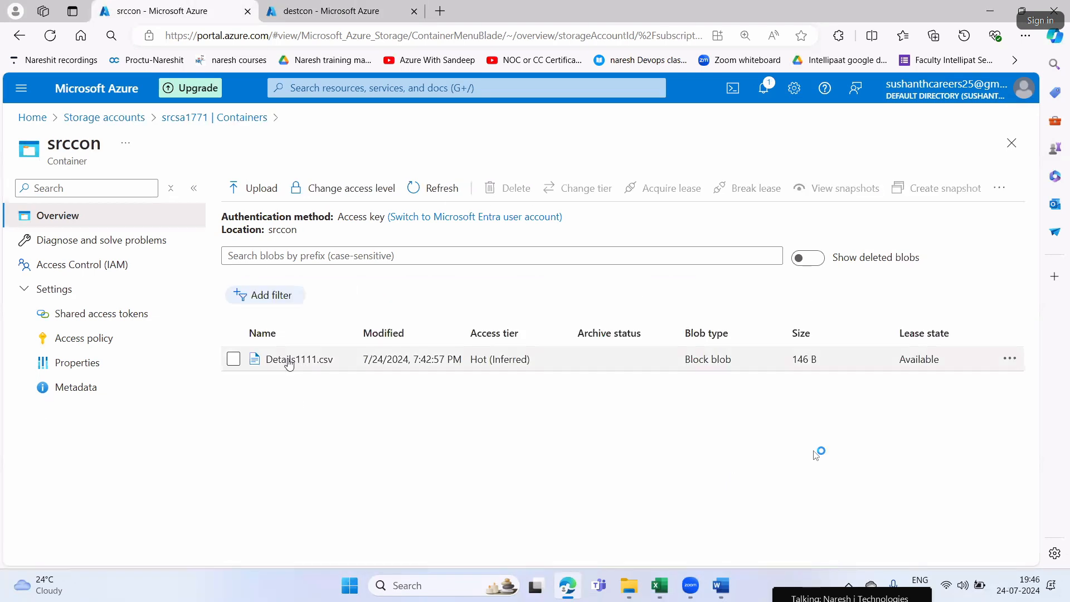
# Switch to the Word lab document and read Step3 about creating the ADF and launching ADF studio, and return to the browser
pyautogui.click(334, 11)
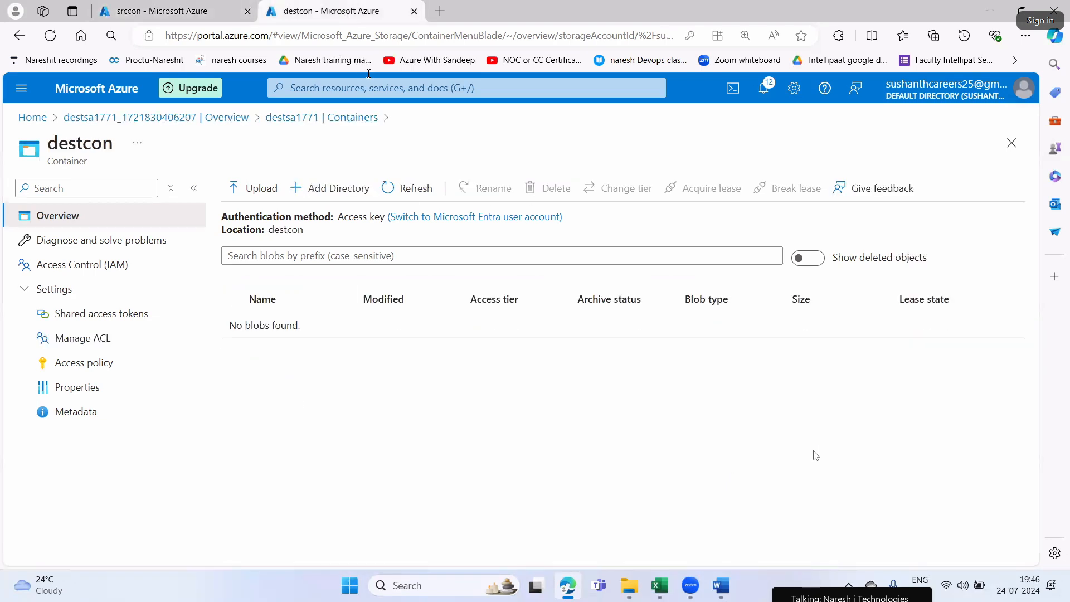
pyautogui.click(721, 587)
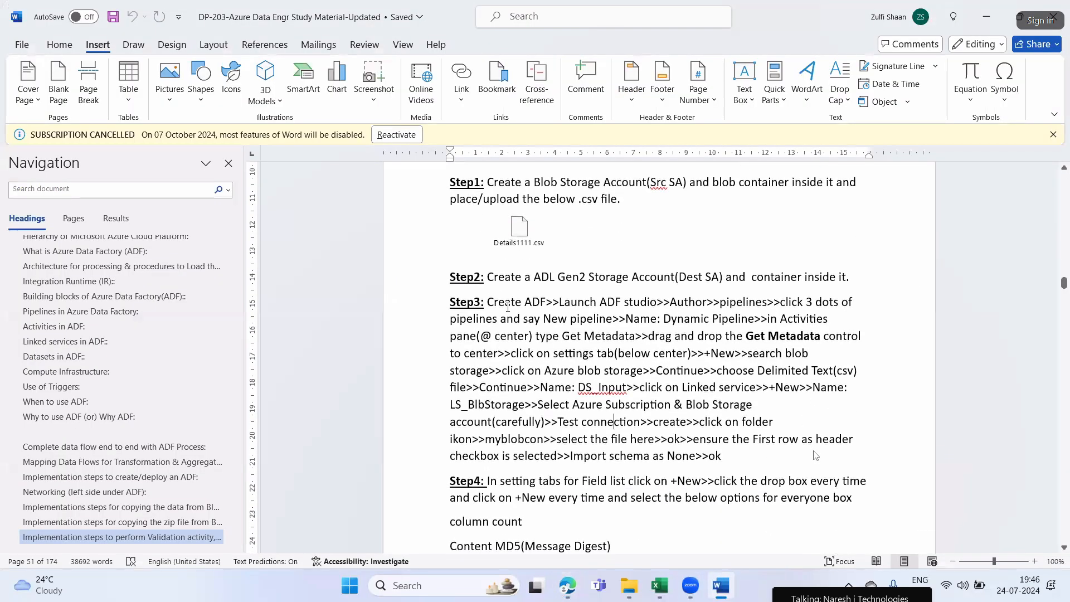
pyautogui.moveTo(559, 302); pyautogui.dragTo(658, 301)
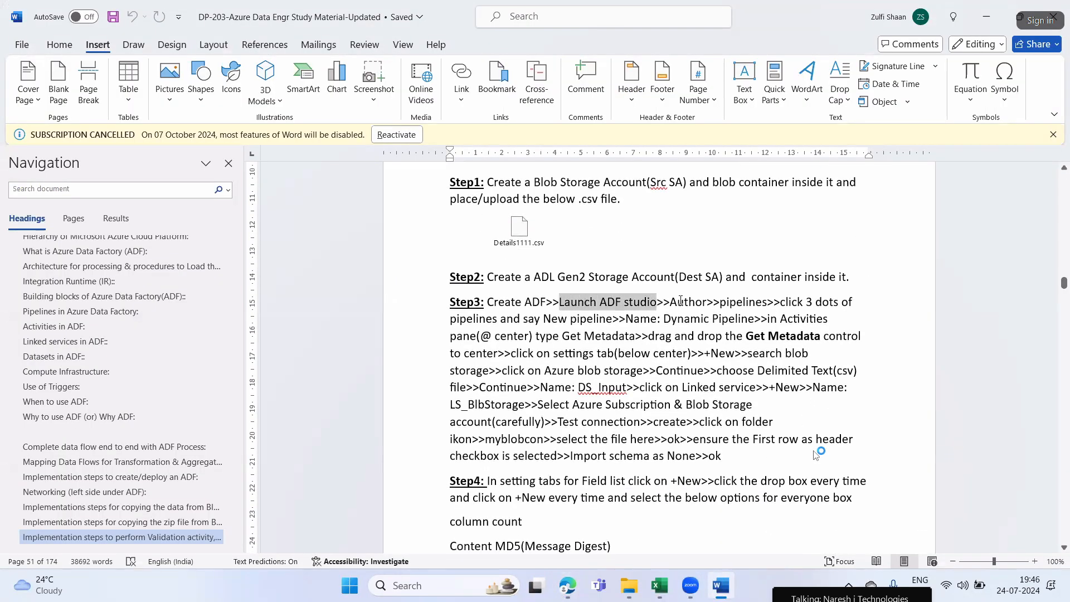
pyautogui.hotkey('alt', 'Tab')
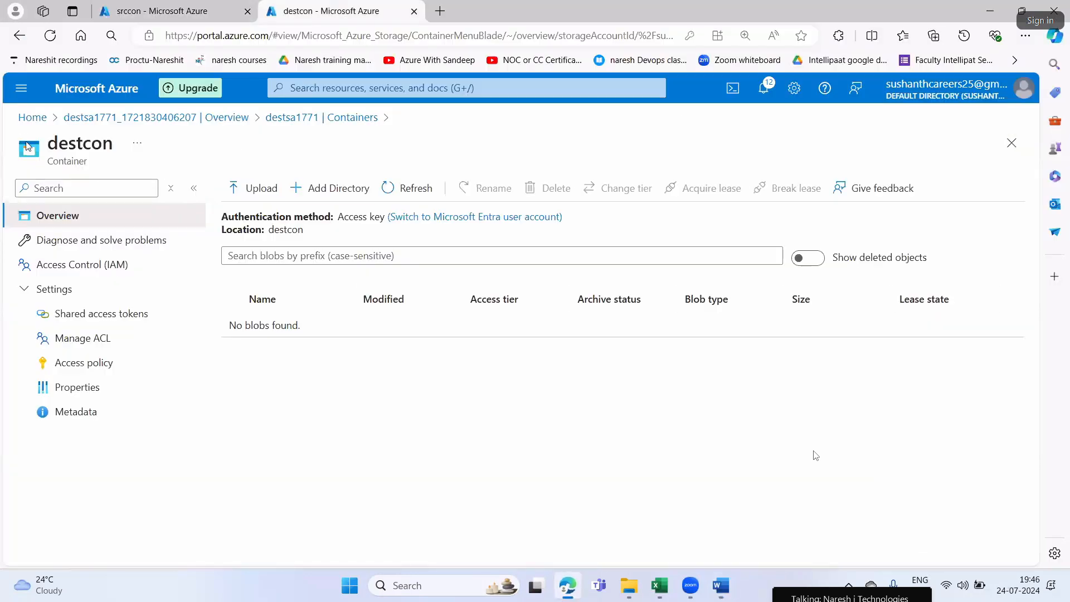
# Search for data factories from the portal home page, open the Data factories service and start creating a data factory
pyautogui.click(33, 117)
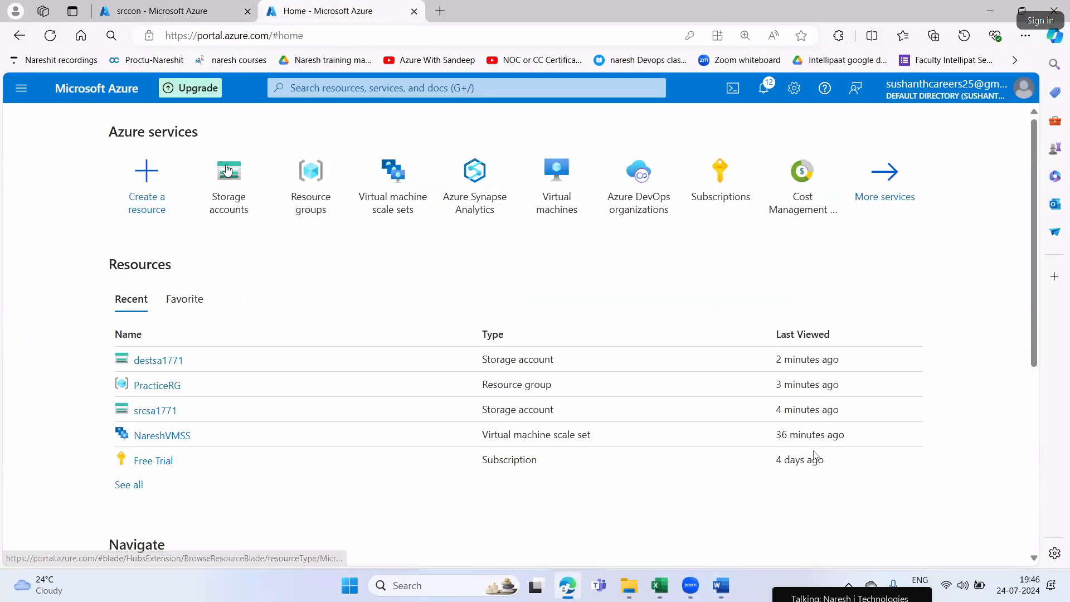
pyautogui.click(390, 92)
pyautogui.write('dat')
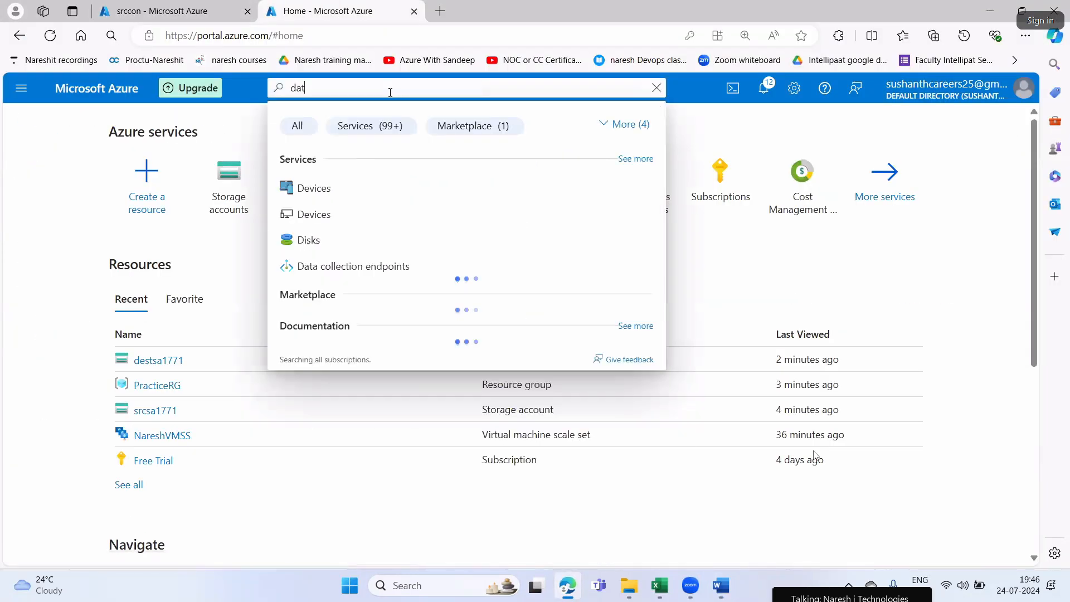
pyautogui.write('a fact')
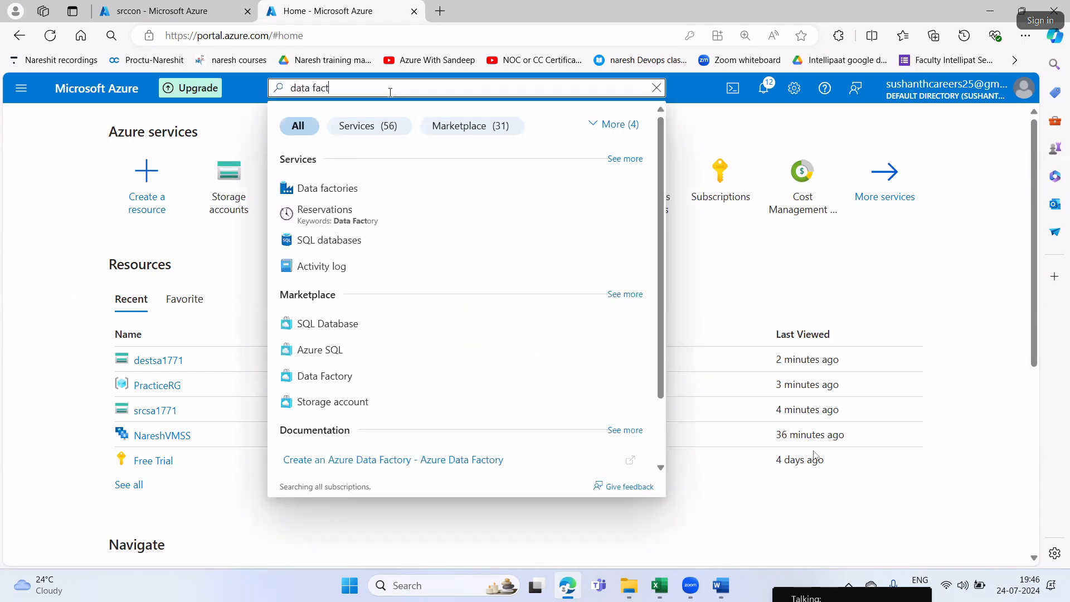
pyautogui.write('oreoes')
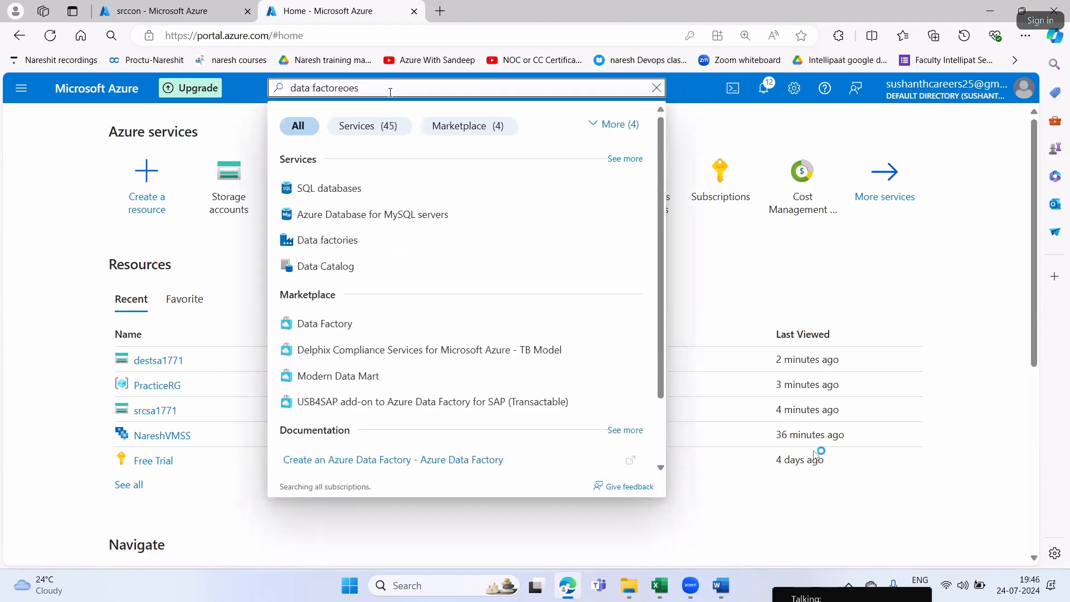
pyautogui.press('Down')
pyautogui.press('Down')
pyautogui.press('Down')
pyautogui.press('Return')
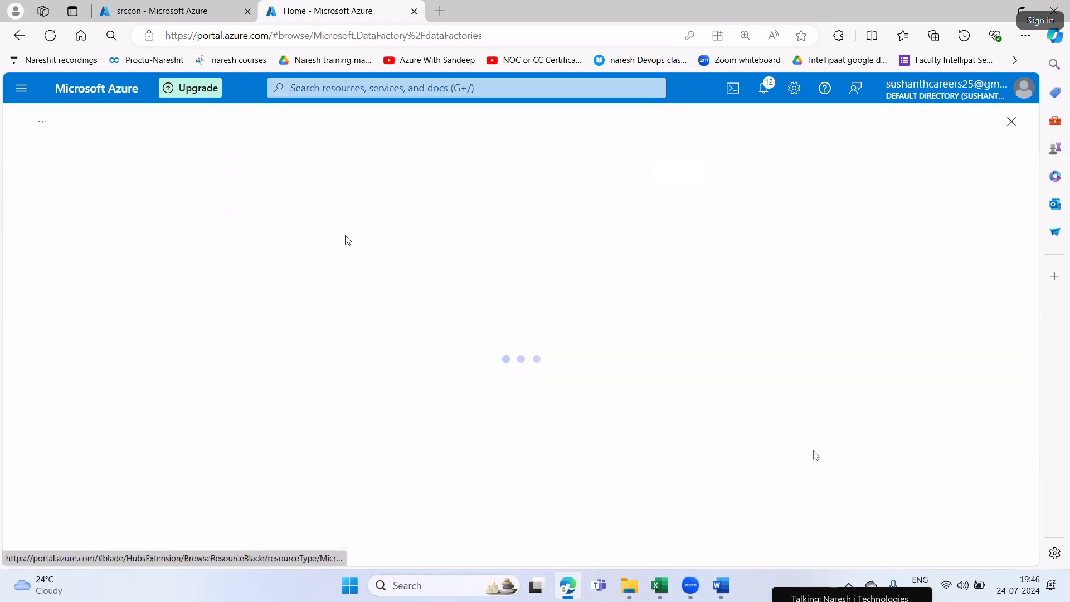
pyautogui.click(56, 198)
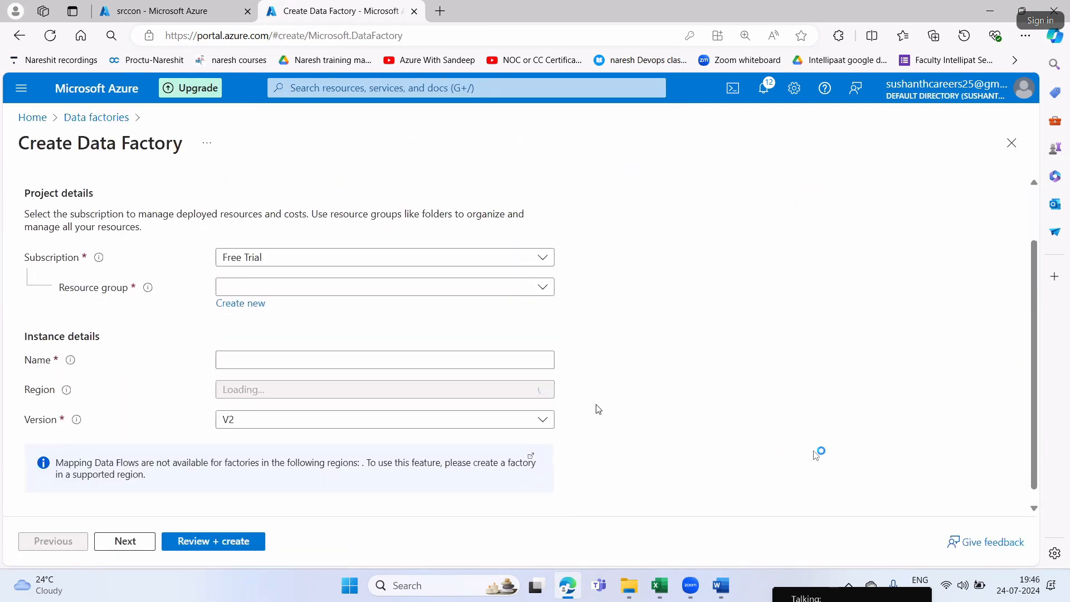
# Select the PracticeRG resource group and name the data factory NareshADF1771
pyautogui.click(313, 340)
pyautogui.click(242, 397)
pyautogui.click(254, 415)
pyautogui.write('Naresh')
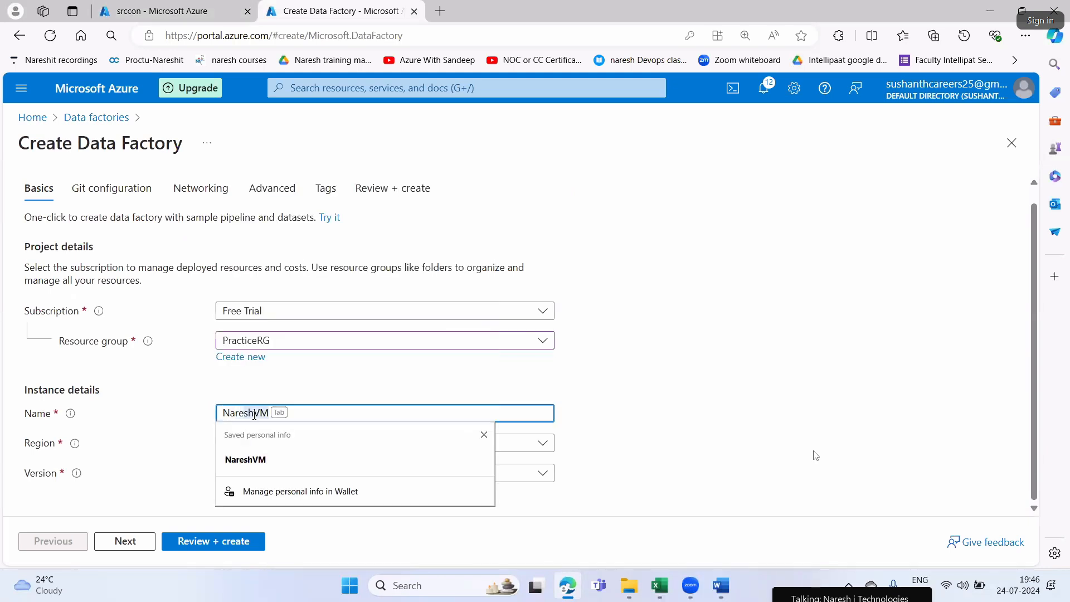
pyautogui.write('ADF1777')
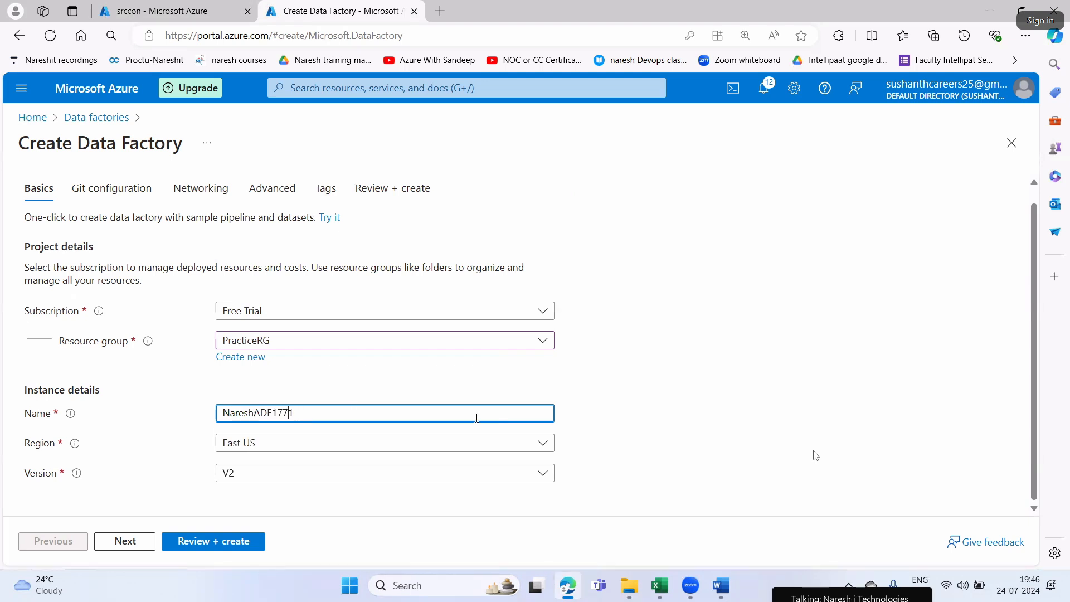
# Try to validate the data factory by advancing through the wizard with default settings, and return to the basic settings
pyautogui.click(148, 544)
pyautogui.click(147, 544)
pyautogui.click(147, 543)
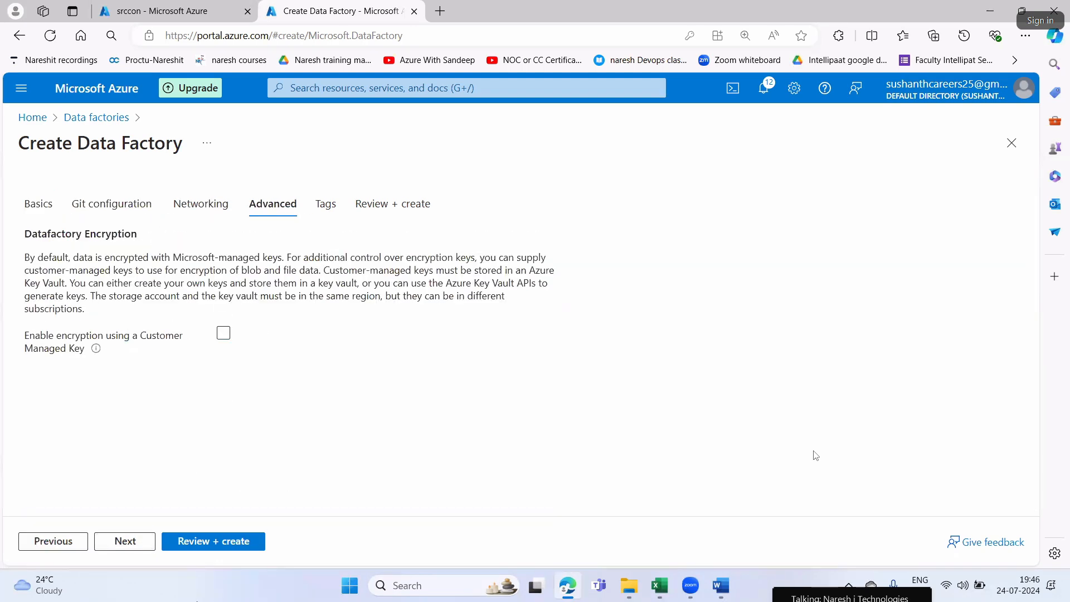
pyautogui.click(126, 541)
pyautogui.click(126, 541)
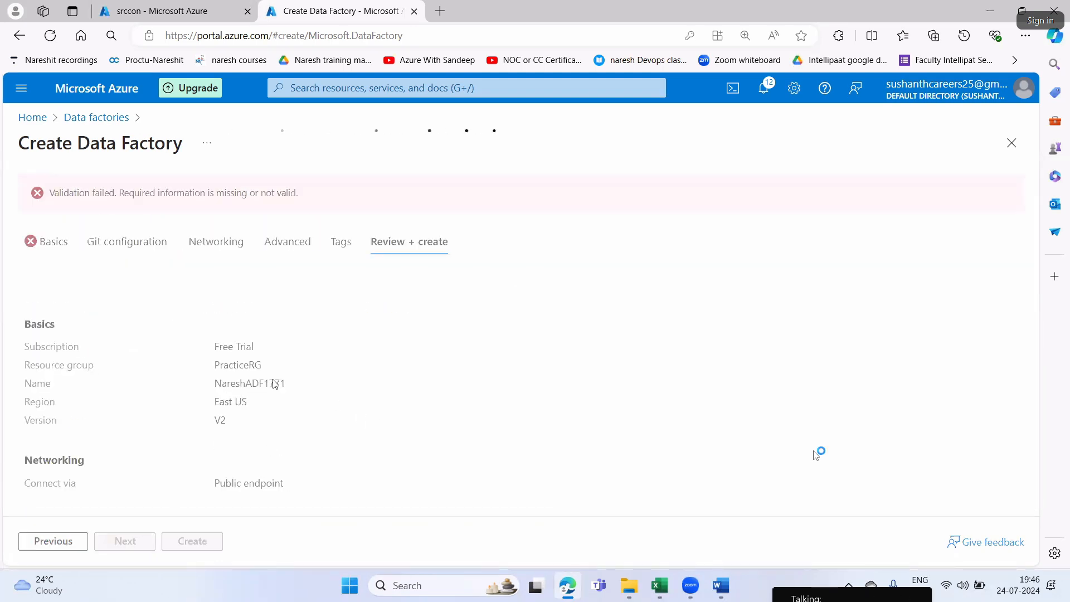
pyautogui.click(55, 243)
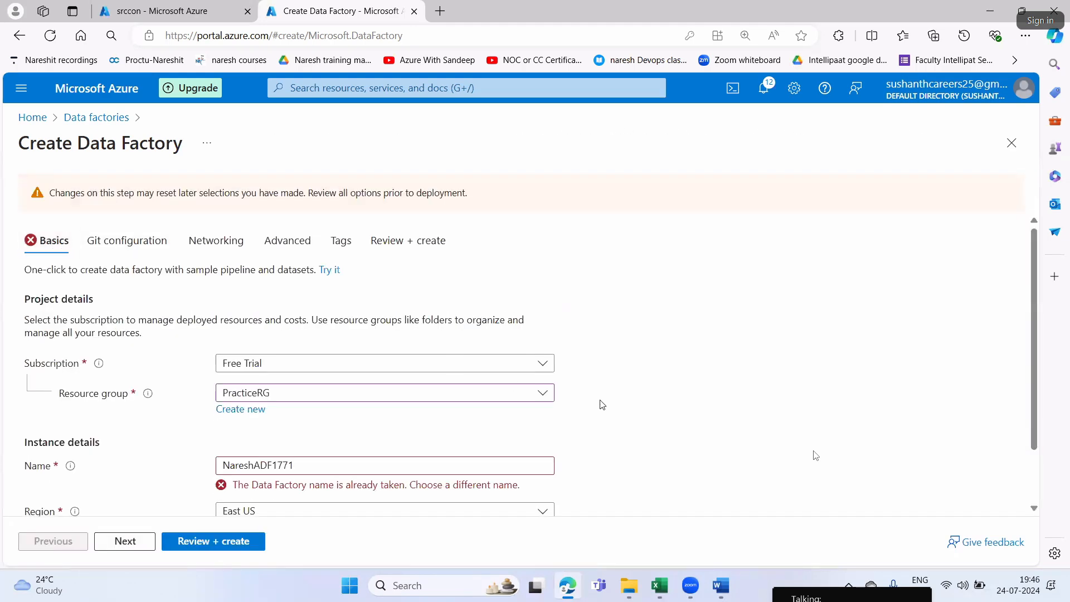
# Replace the data factory name with NareshADF1974
pyautogui.click(299, 397)
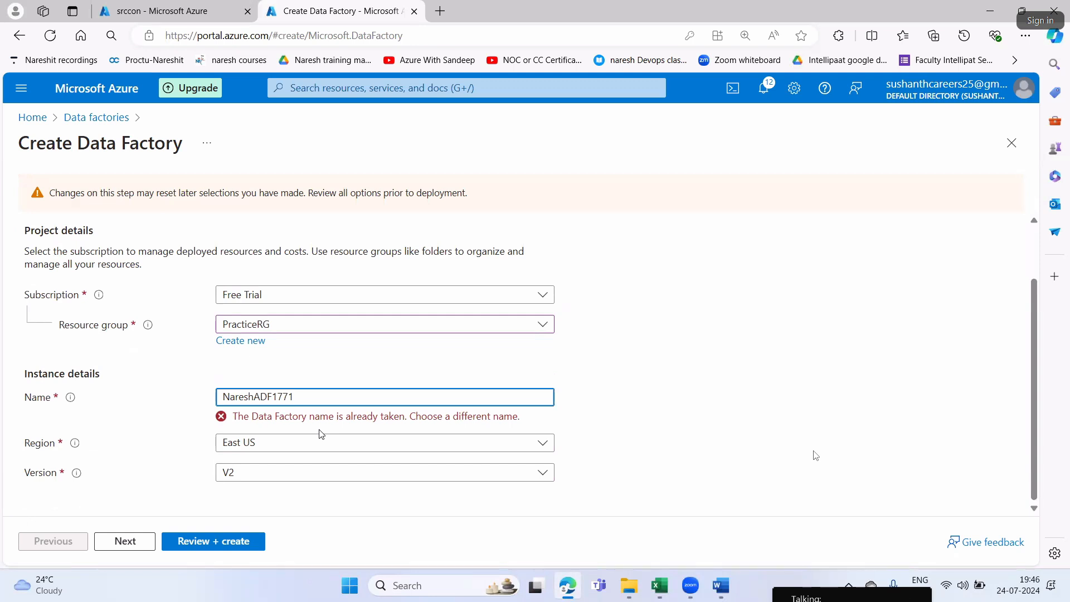
pyautogui.press('BackSpace')
pyautogui.press('BackSpace')
pyautogui.press('BackSpace')
pyautogui.press('BackSpace')
pyautogui.click(722, 383)
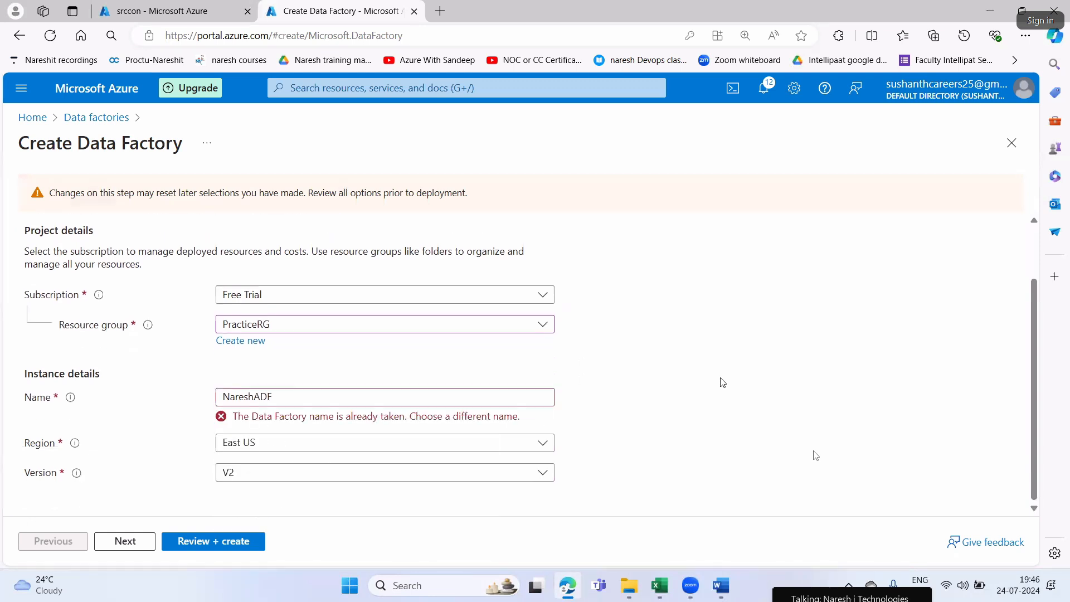
pyautogui.click(316, 397)
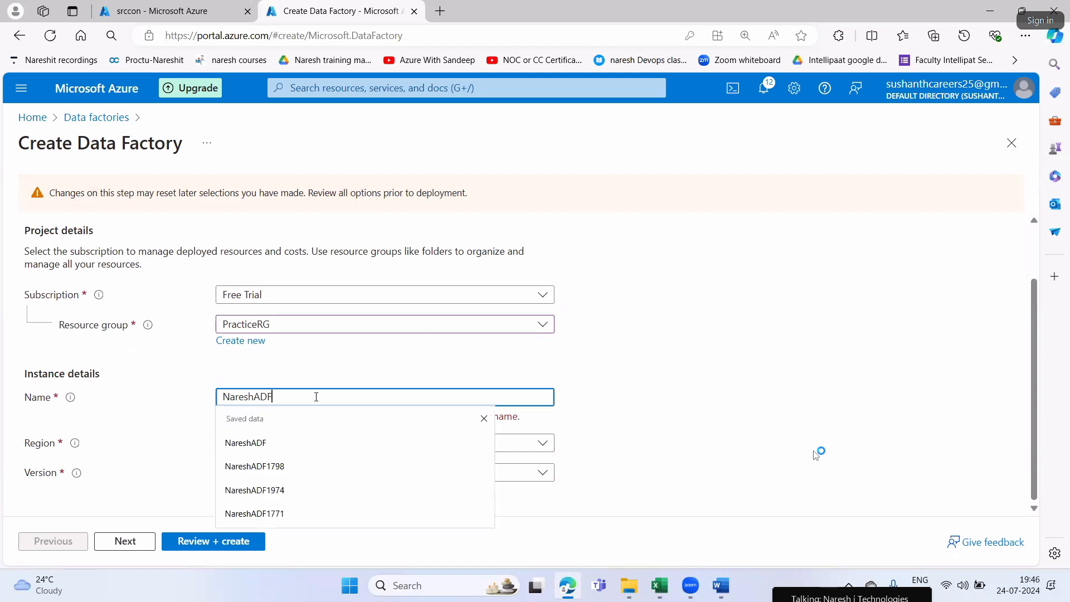
pyautogui.click(267, 491)
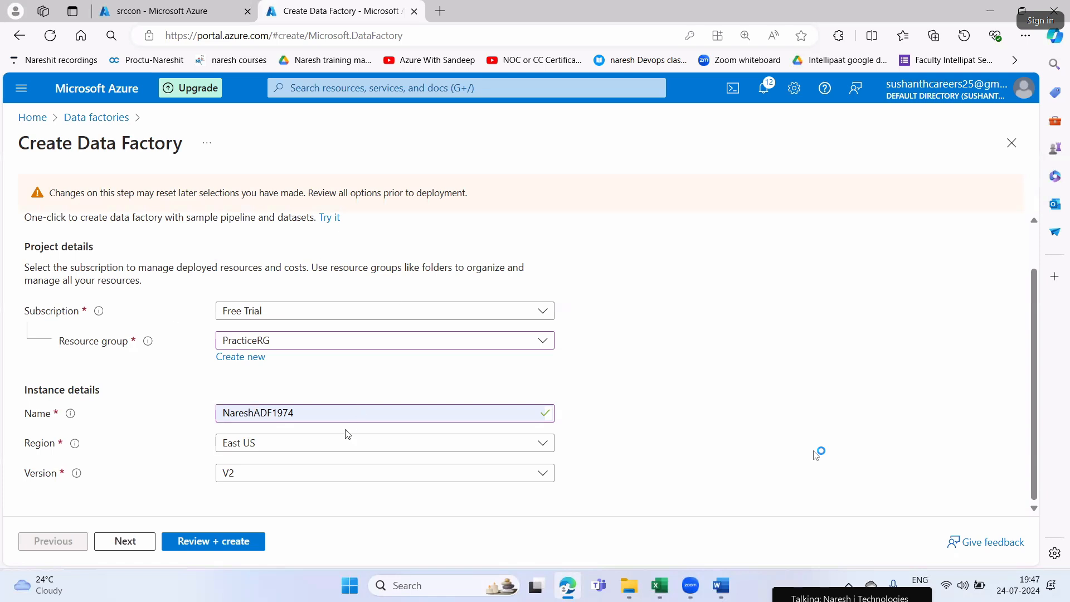
# Check the location of the PracticeRG resource group in the other browser tab and return to the data factory wizard
pyautogui.scroll(1, 335, 440)
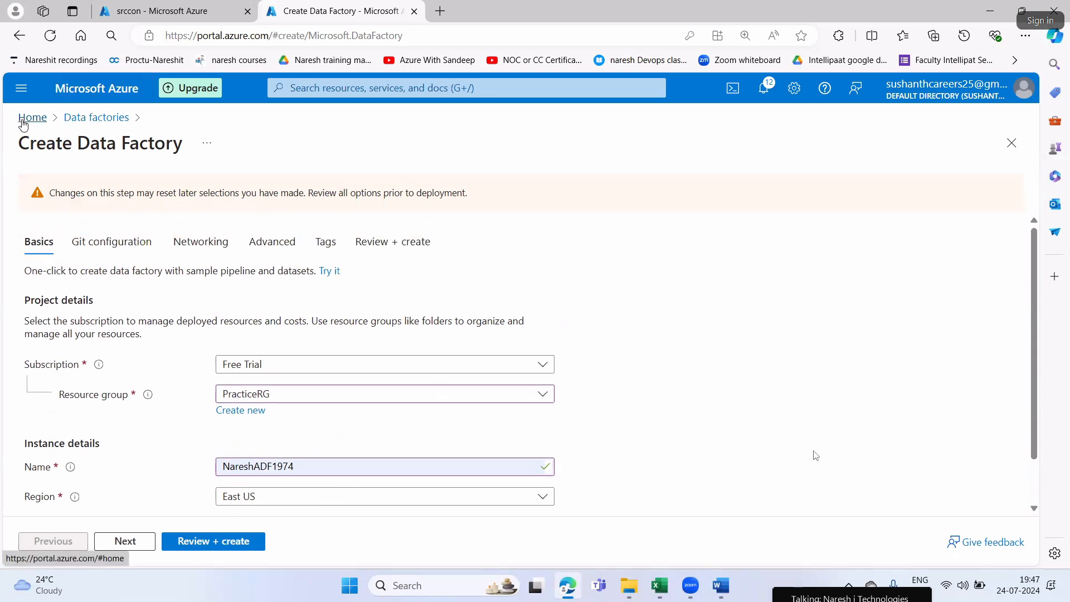
pyautogui.click(162, 12)
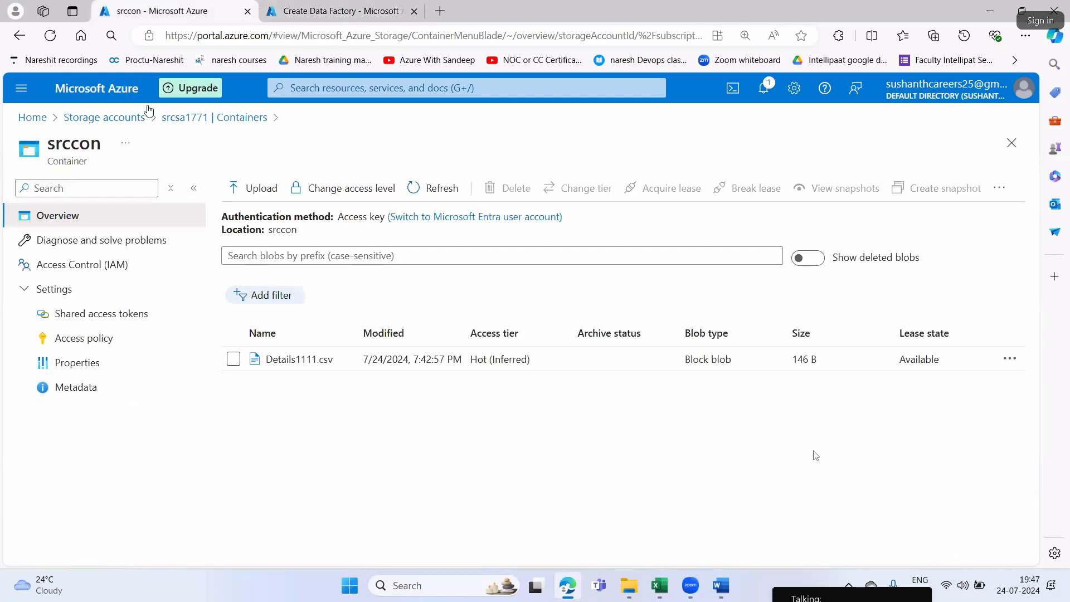
pyautogui.click(34, 117)
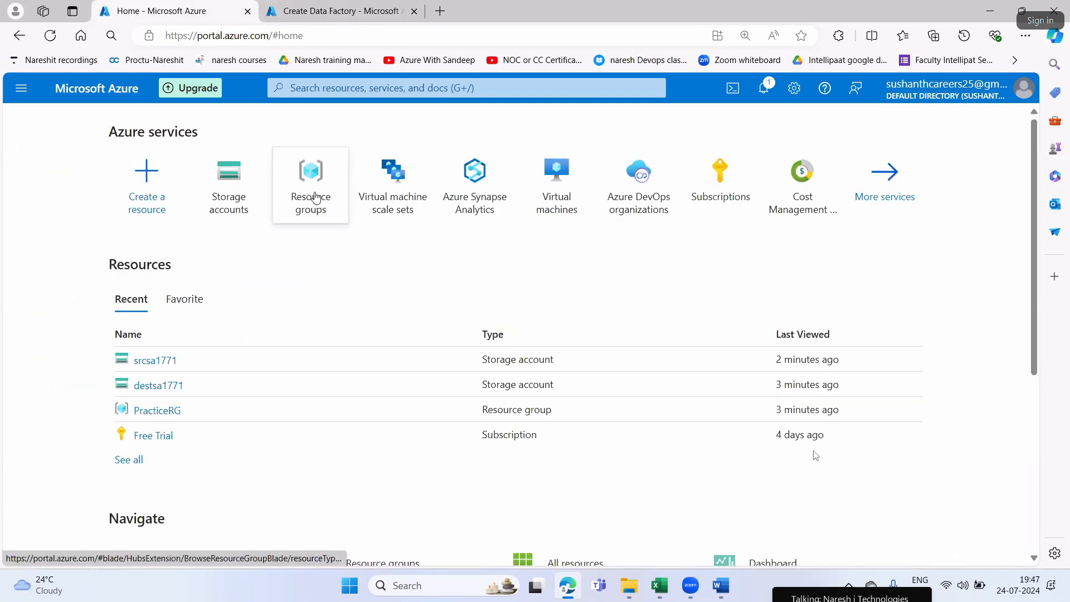
pyautogui.click(310, 191)
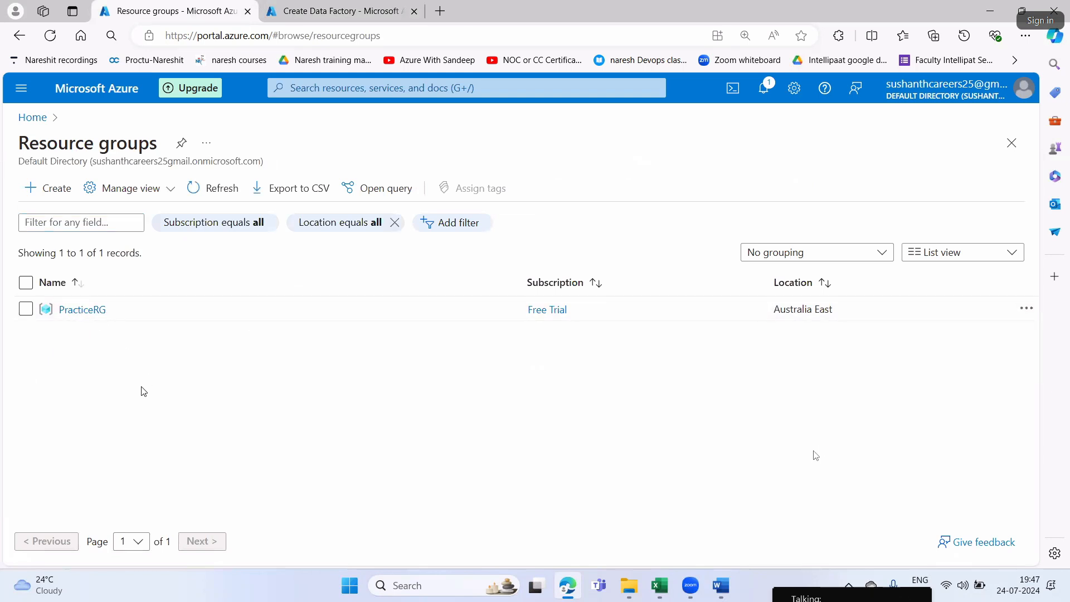
pyautogui.click(310, 12)
pyautogui.scroll(-1, 397, 423)
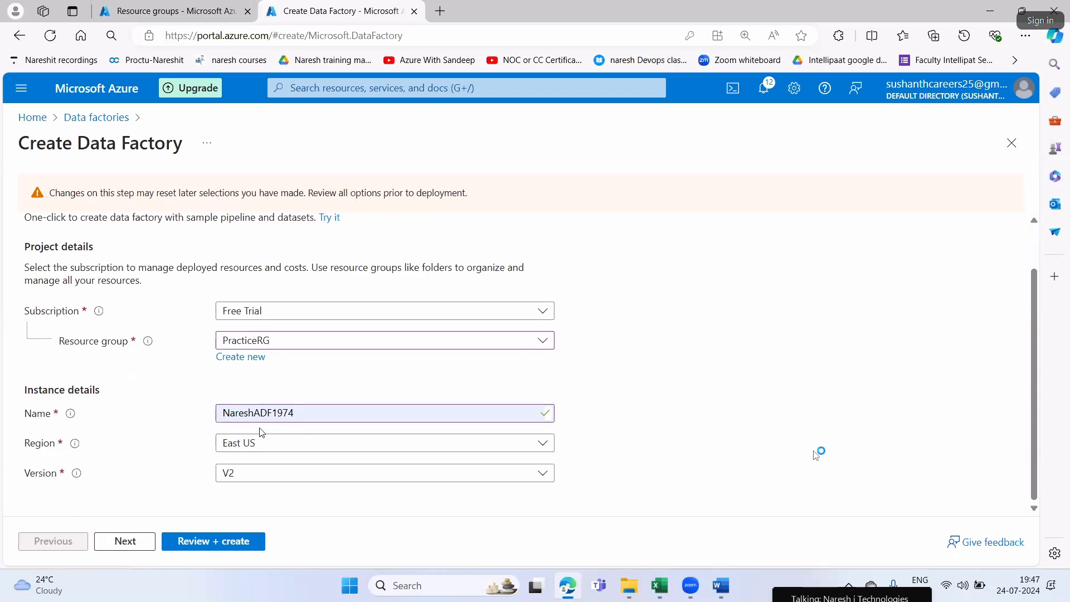
# Look through the data factory's Git configuration, networking, advanced, tags and review settings
pyautogui.scroll(1, 251, 341)
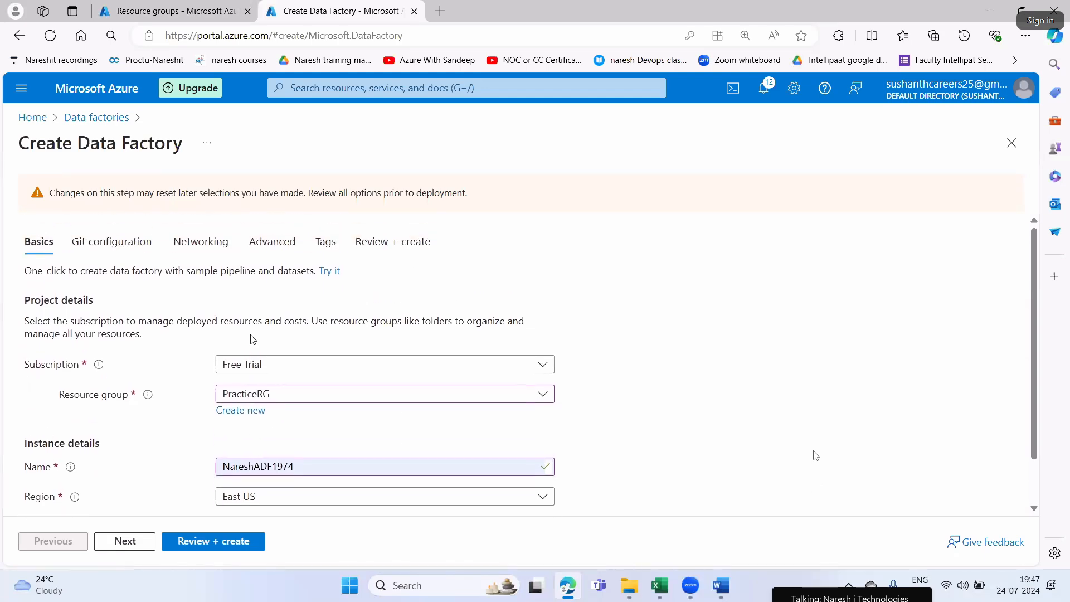
pyautogui.click(129, 239)
pyautogui.click(202, 205)
pyautogui.click(279, 204)
pyautogui.click(327, 204)
pyautogui.click(414, 213)
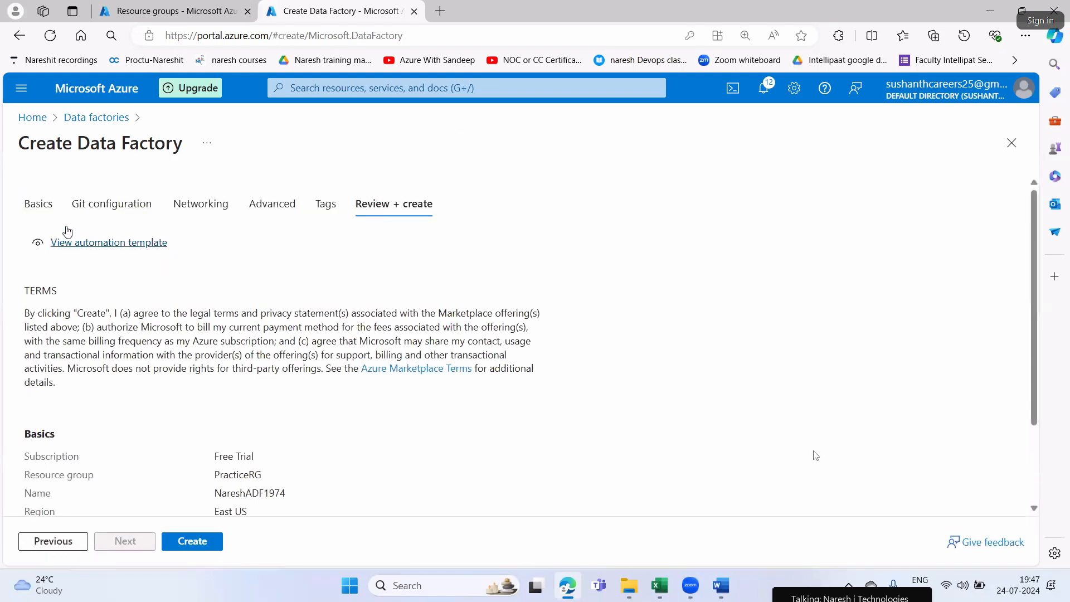
# Set the data factory's region to Australia East in the basic settings
pyautogui.click(37, 204)
pyautogui.scroll(-1, 281, 354)
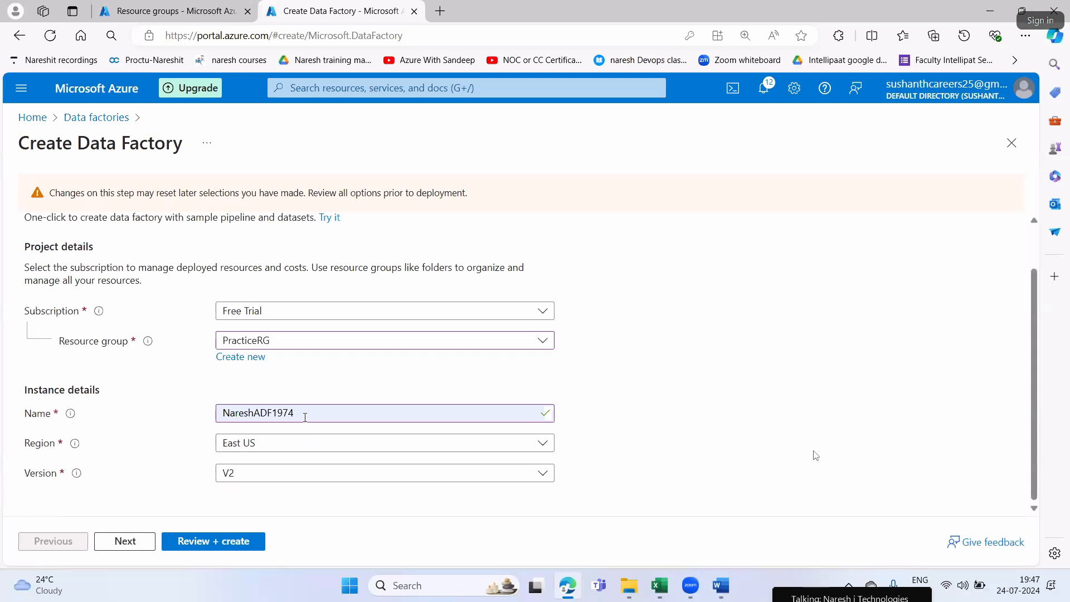
pyautogui.click(273, 441)
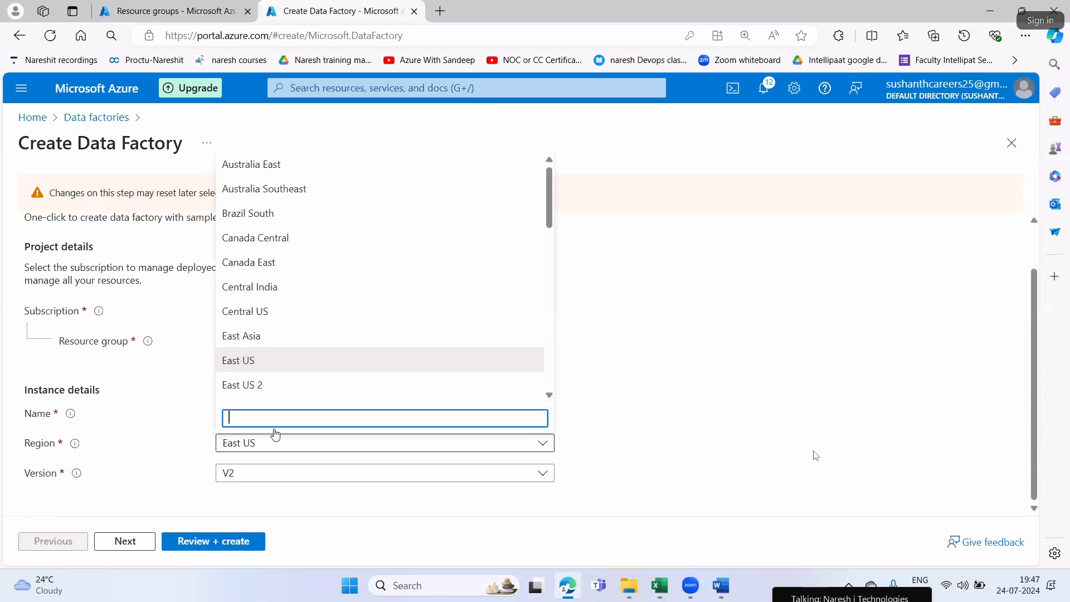
pyautogui.click(275, 167)
# Check the locations of the storage accounts in the PracticeRG resource group and return to the data factory wizard
pyautogui.click(200, 12)
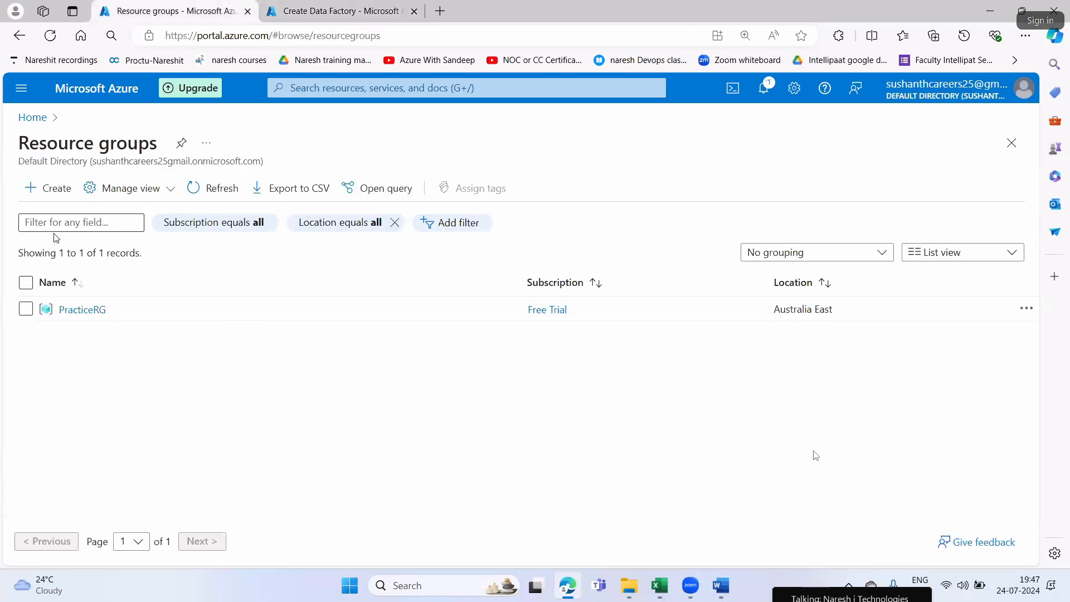
pyautogui.click(67, 311)
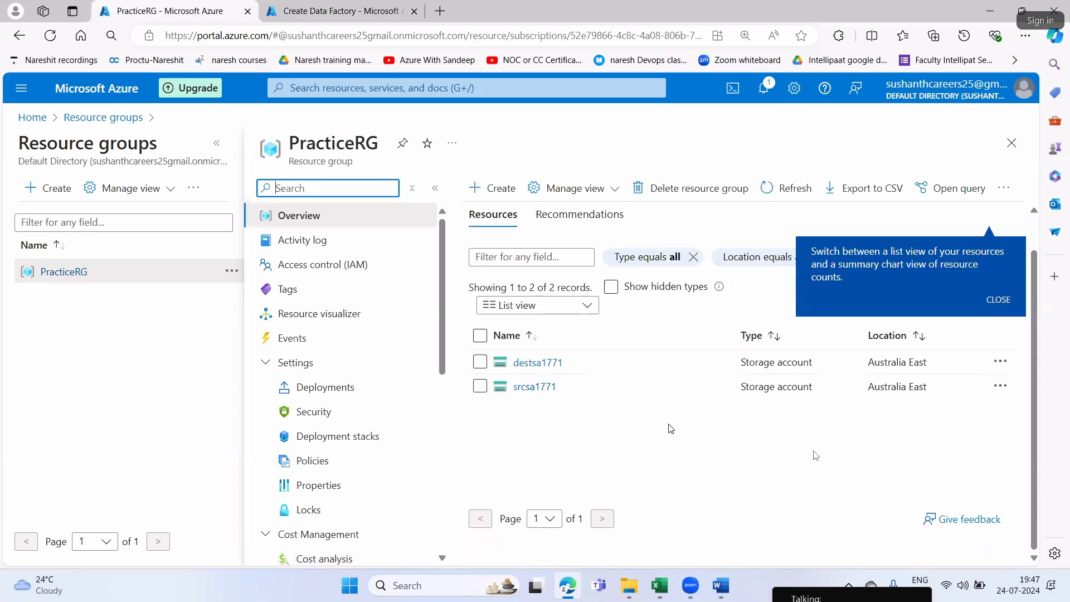
pyautogui.hotkey('ctrl', 'Tab')
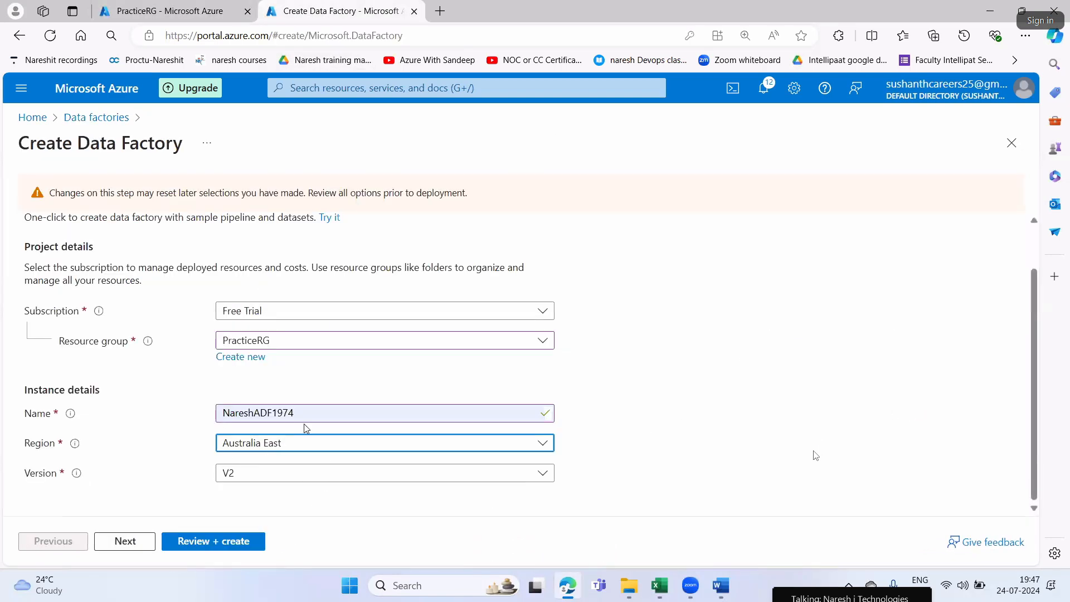
# Review and create the NareshADF1974 data factory, and launch its studio from the deployed resource's overview
pyautogui.scroll(2, 362, 320)
pyautogui.click(393, 242)
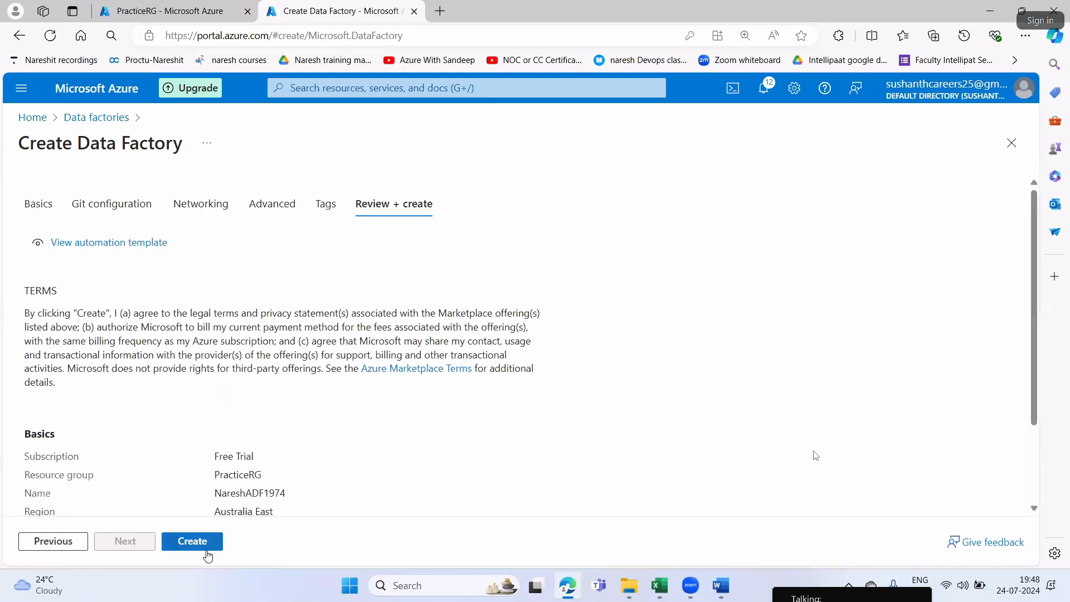
pyautogui.click(208, 549)
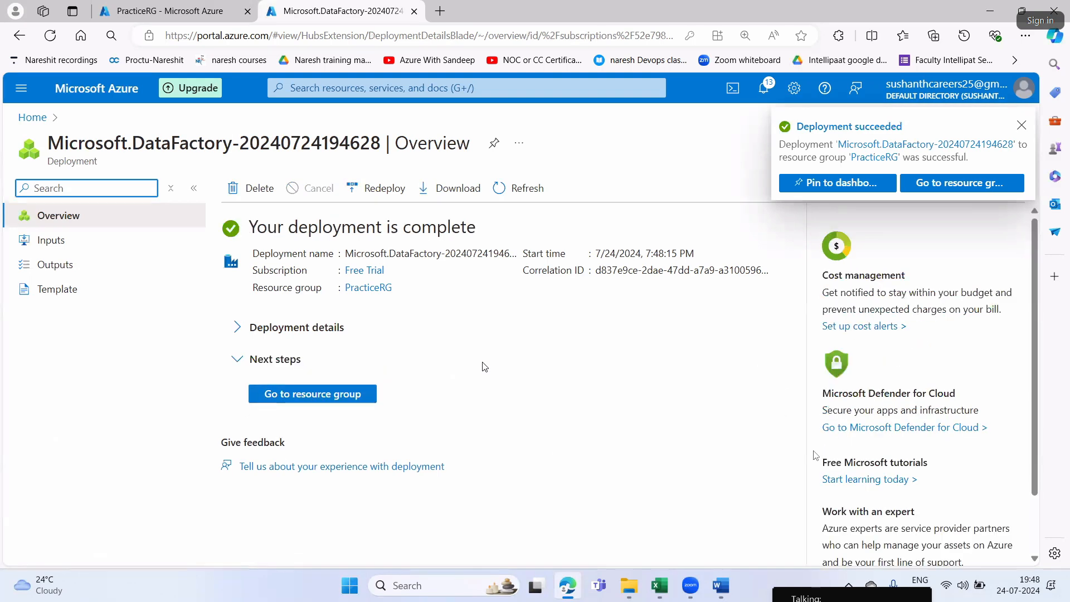
pyautogui.click(315, 394)
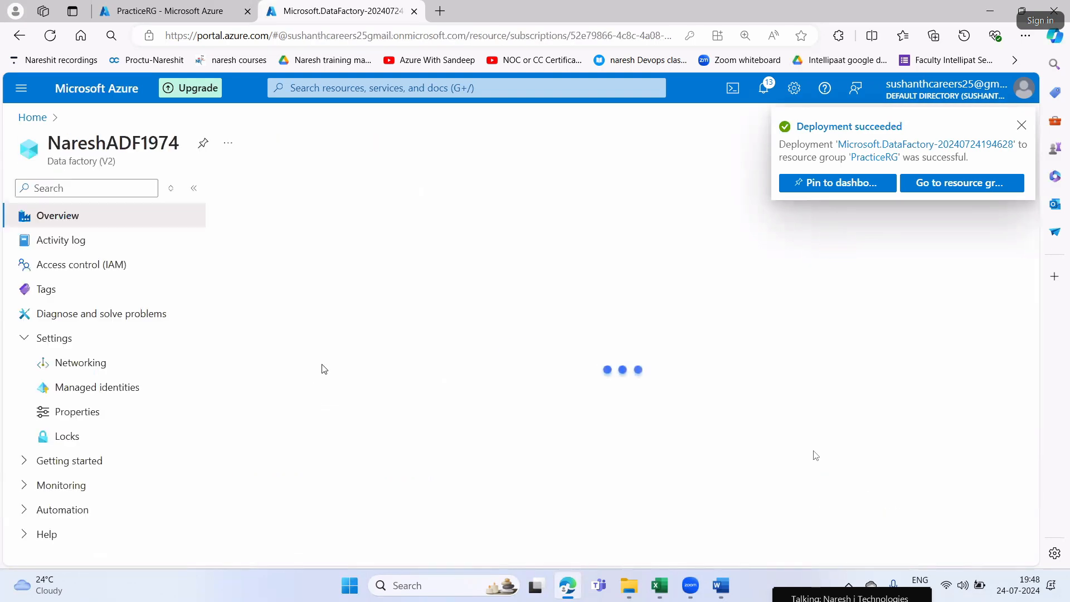
pyautogui.click(538, 492)
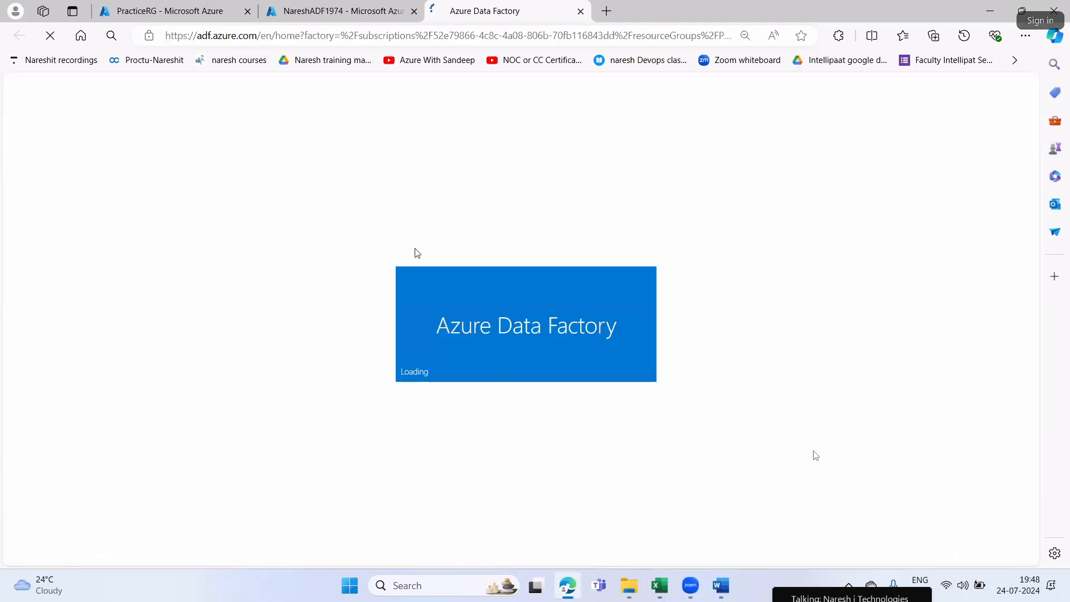
# Close the data factory's portal page and open the authoring workspace in the NareshADF1974 studio
pyautogui.middleClick(354, 14)
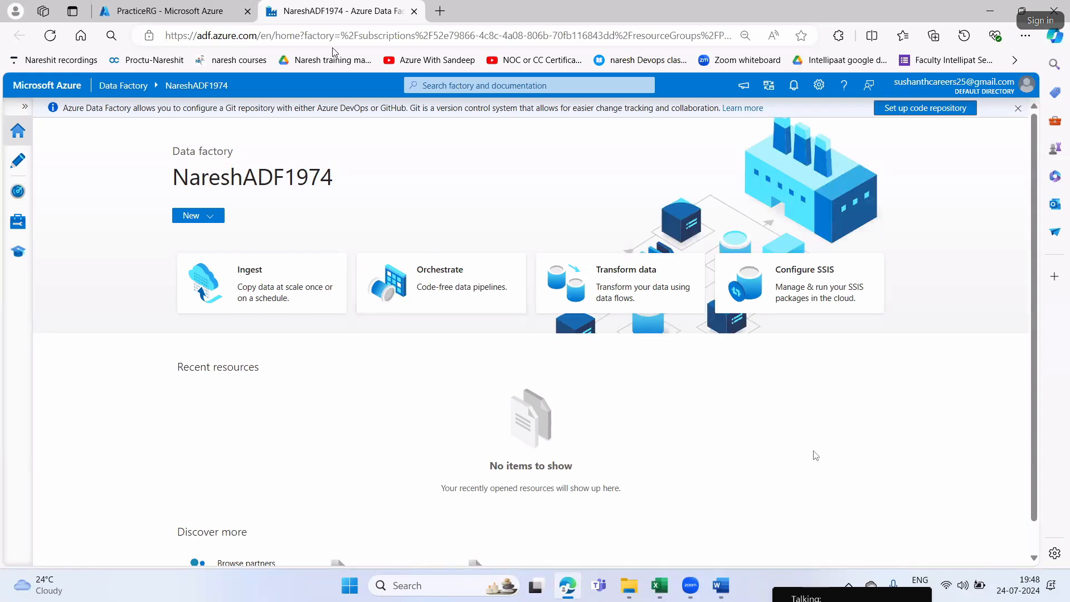
pyautogui.click(19, 161)
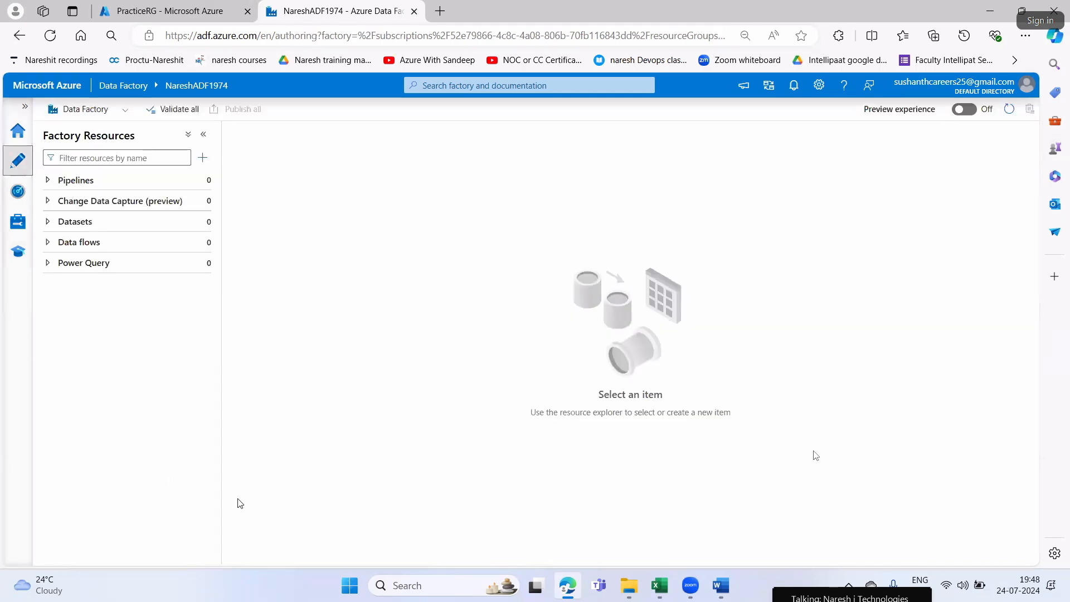
# Switch to the lab instructions in Word, and open a blank Notepad window maximized for notes
pyautogui.click(734, 585)
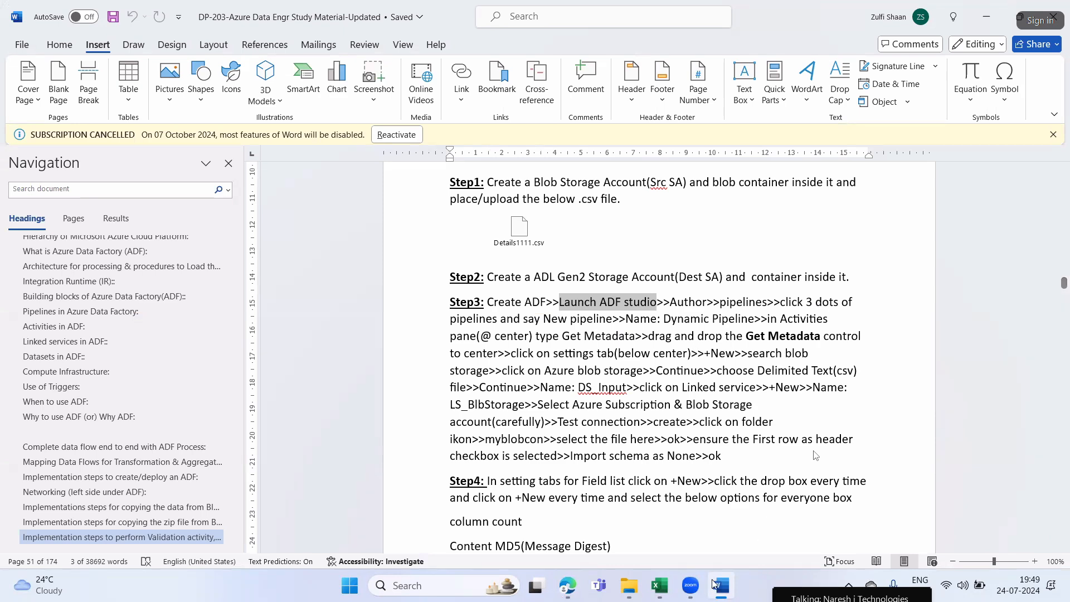
pyautogui.click(640, 585)
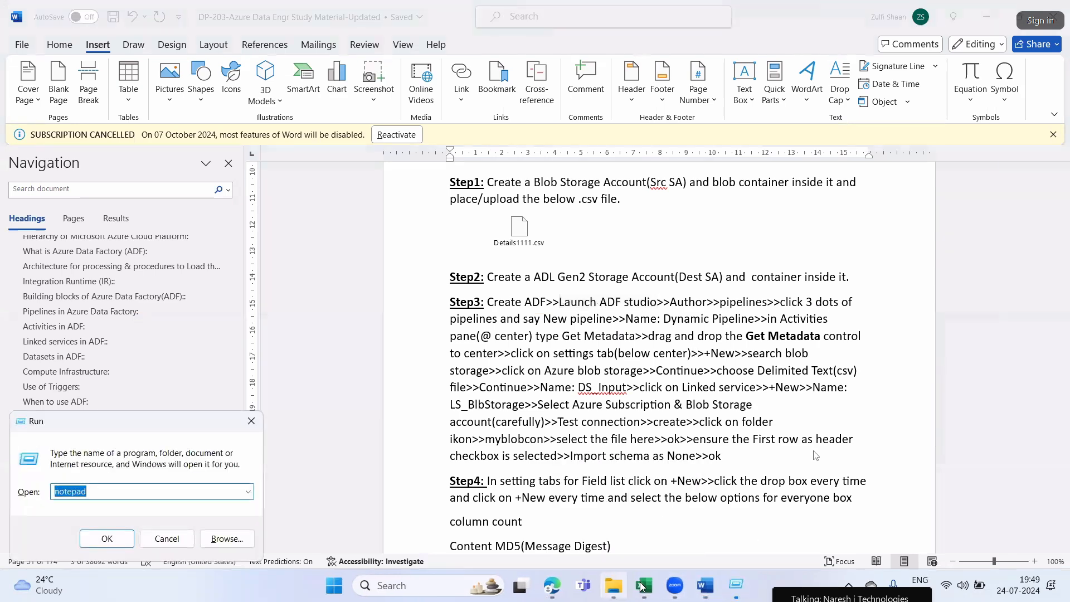
pyautogui.click(651, 584)
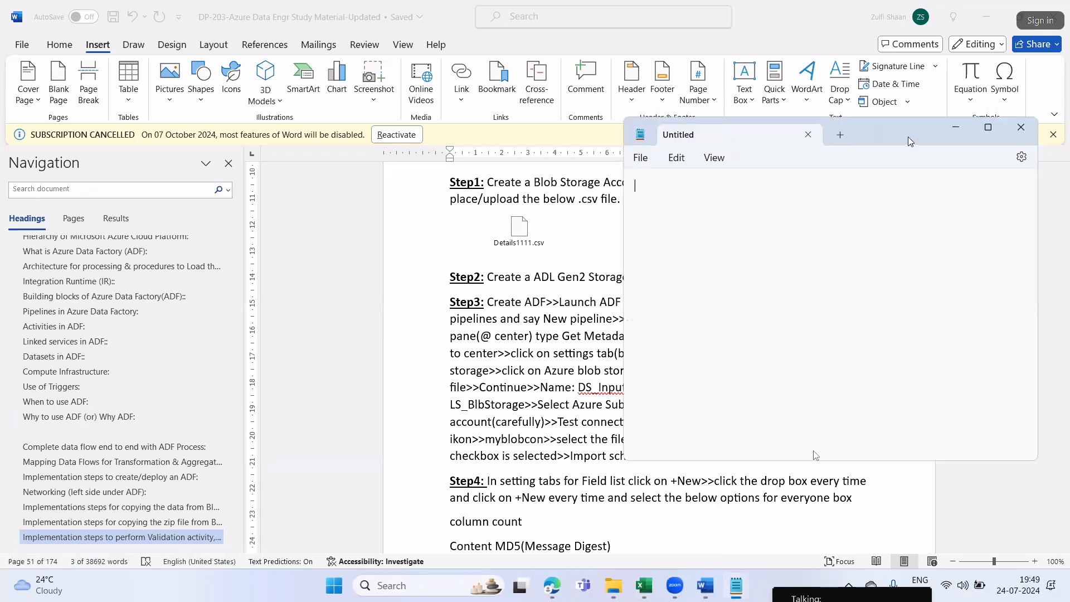
pyautogui.doubleClick(912, 133)
# Write the note "You can first create the", "Link services", "Datasets then you can design the ADF pipelines" over three lines
pyautogui.write('You can f')
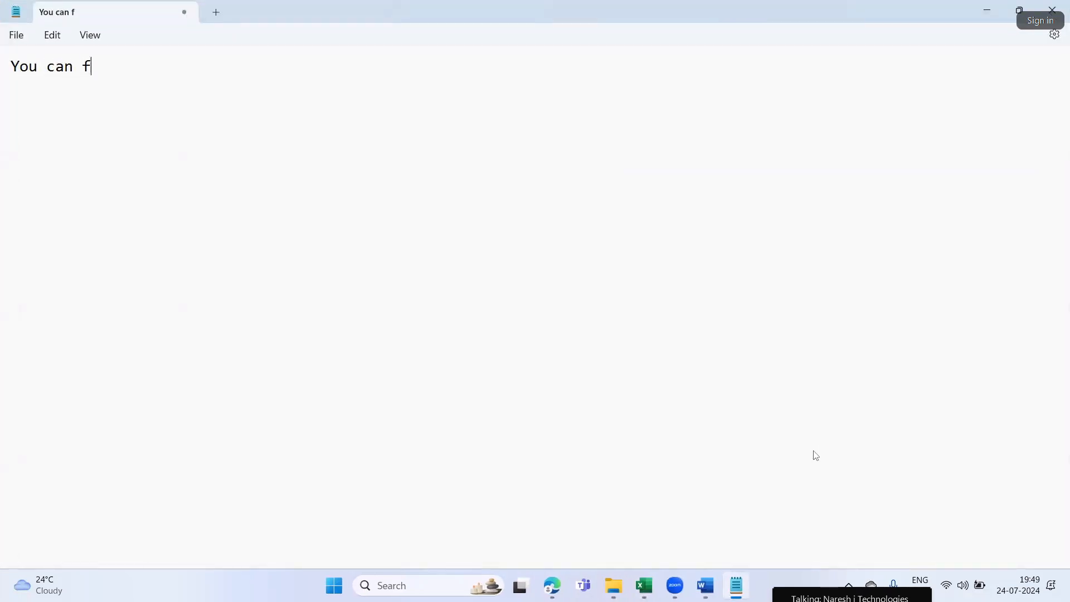
pyautogui.write('irst create t')
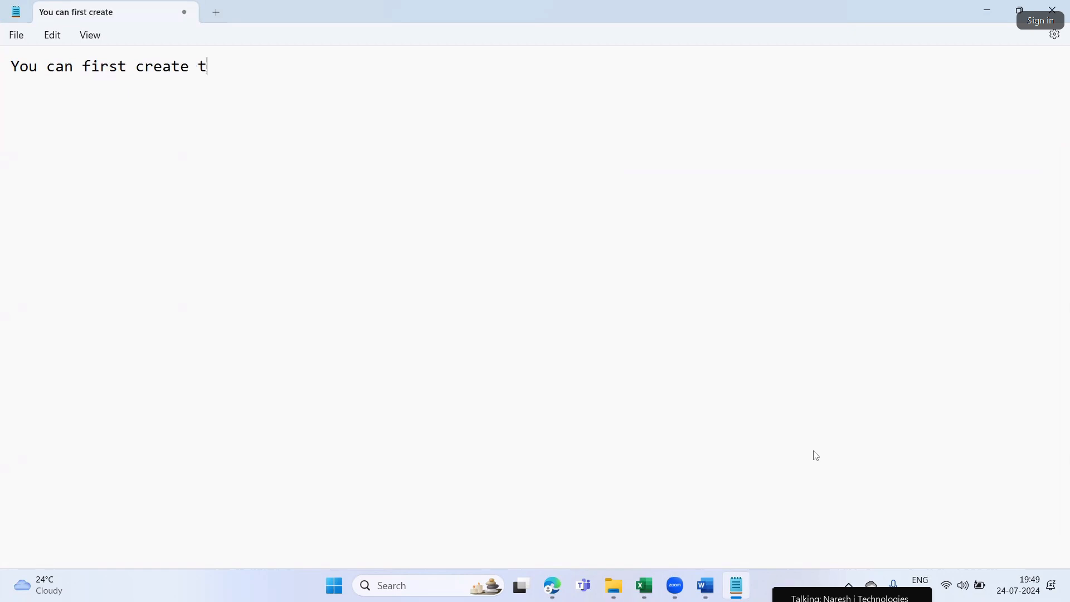
pyautogui.write('he Link services')
pyautogui.press('Return')
pyautogui.write('Datasets ')
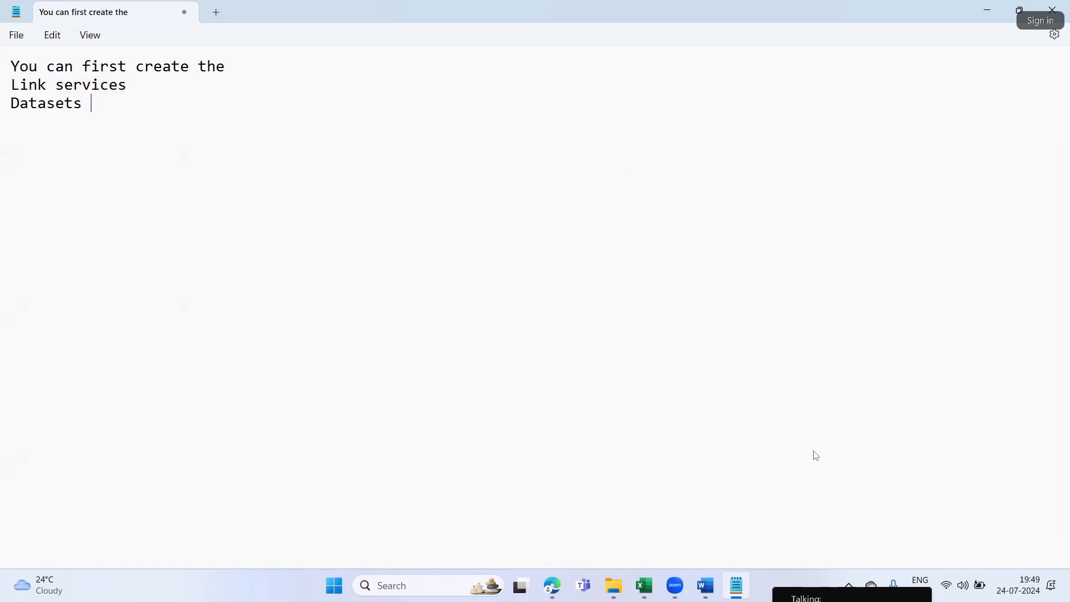
pyautogui.write('then you ')
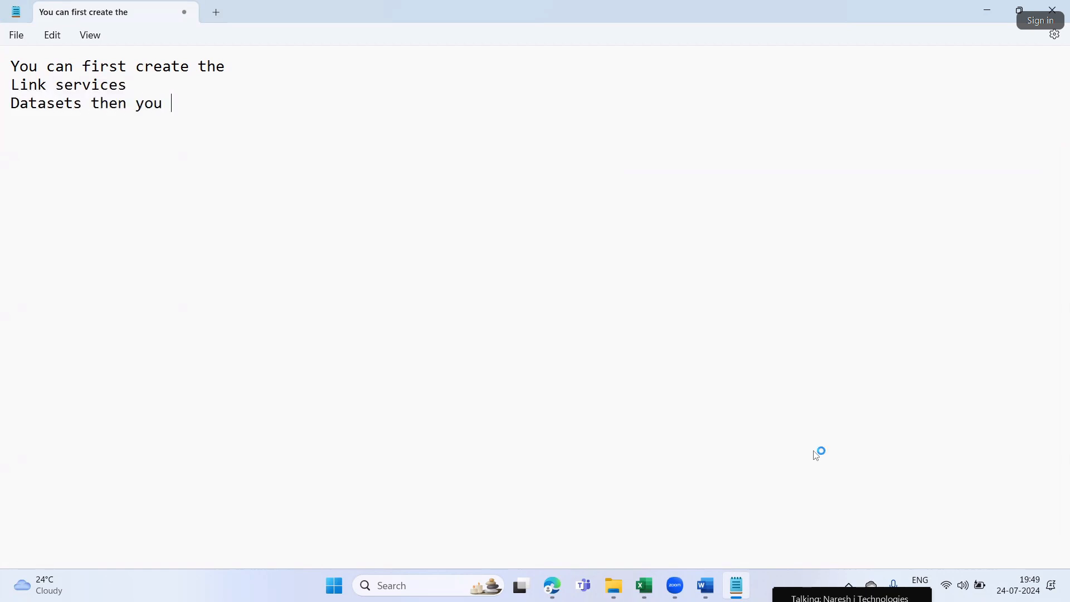
pyautogui.write('can design the ADF pip')
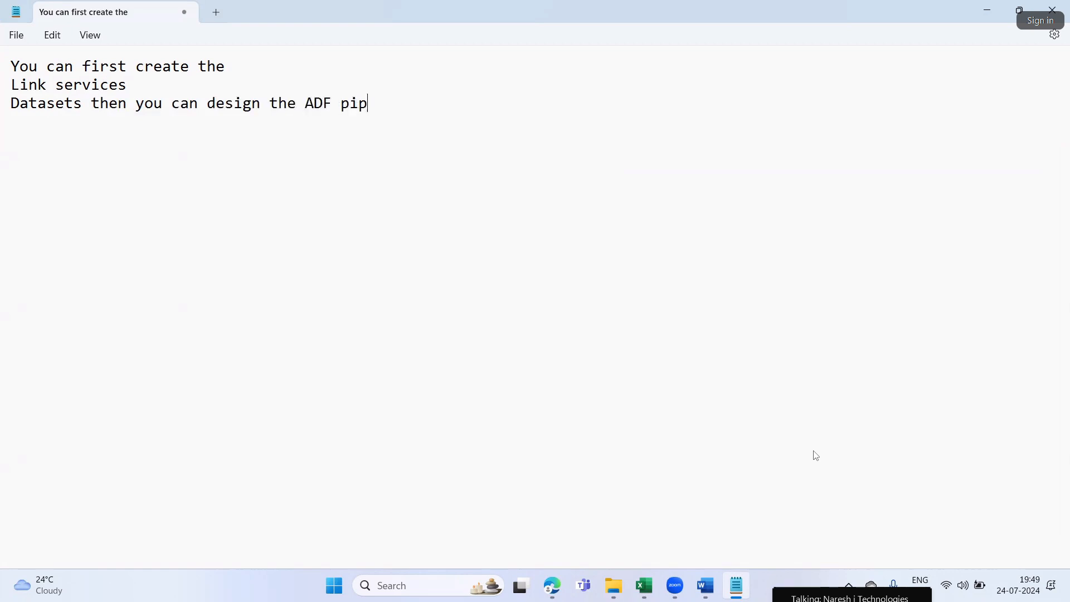
pyautogui.write('elines')
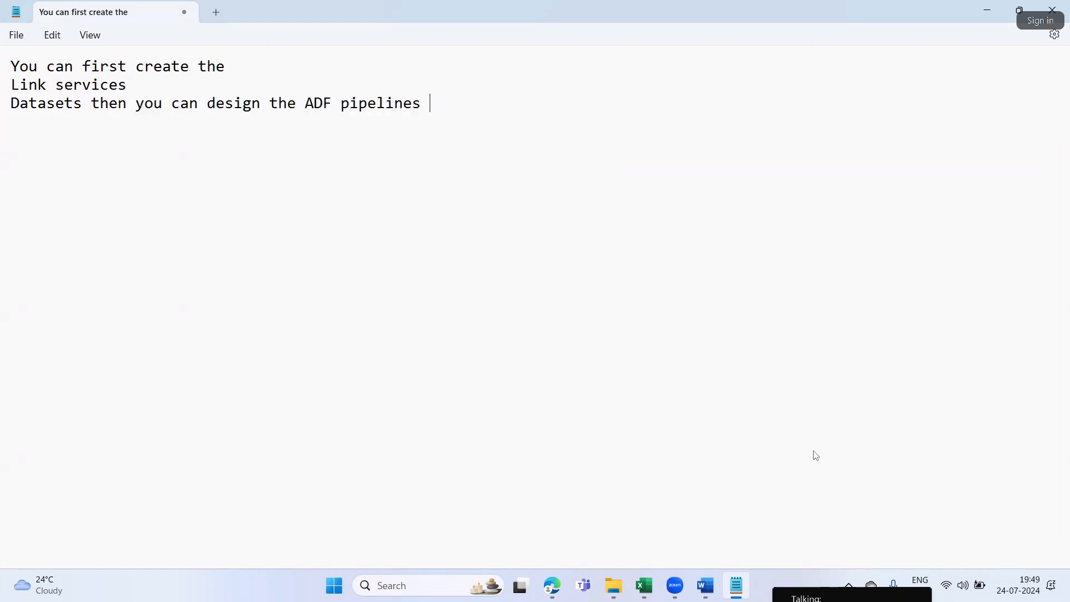
# Below a blank line, add "(or)" and start the alternative with "After you have created the ADF you can create the"
pyautogui.press('Return')
pyautogui.press('Return')
pyautogui.write('(or)  ')
pyautogui.write('After')
pyautogui.write(' you have created ')
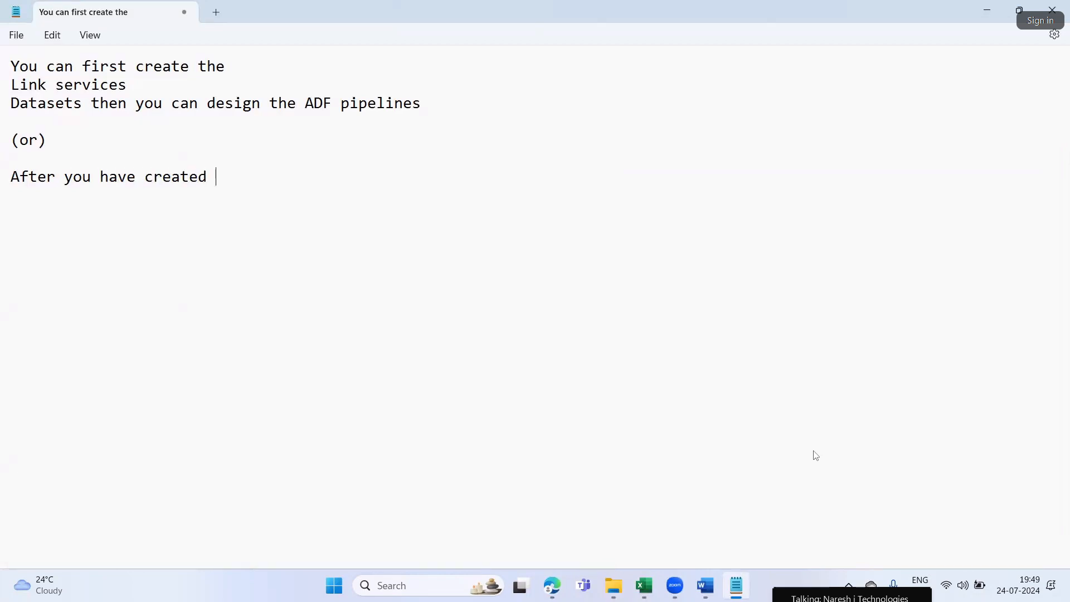
pyautogui.write('the ADF you can')
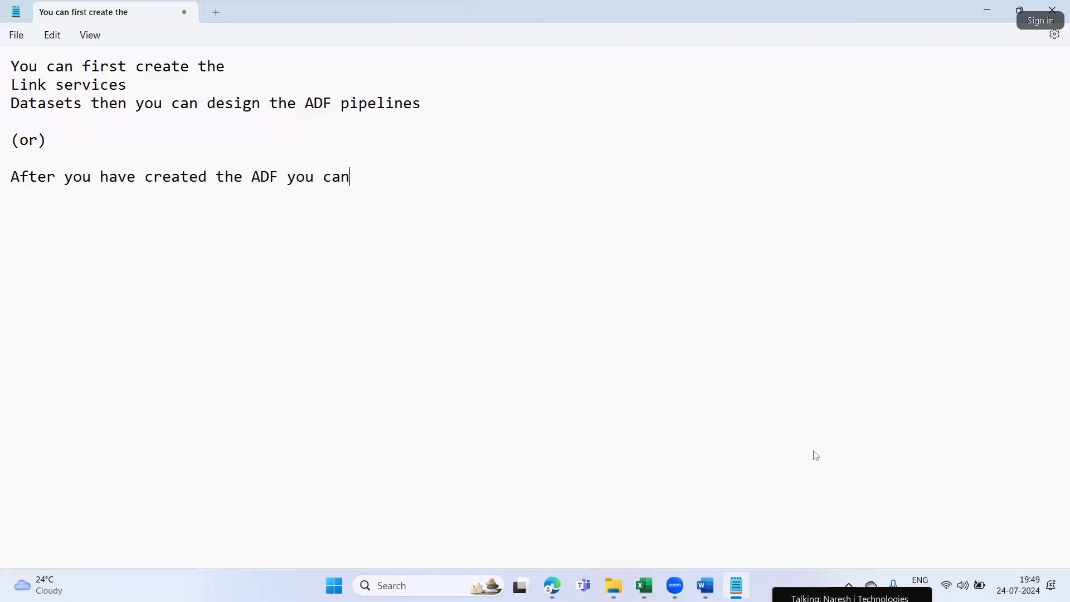
pyautogui.write(' design the')
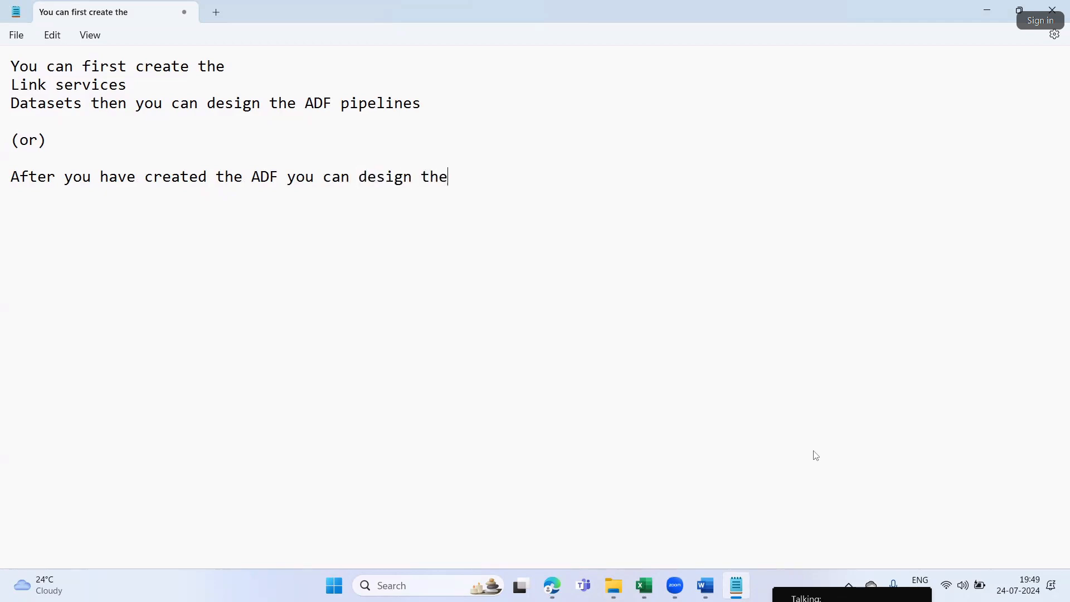
pyautogui.press('BackSpace')
pyautogui.press('BackSpace')
pyautogui.press('BackSpace')
pyautogui.press('BackSpace')
pyautogui.press('BackSpace')
pyautogui.press('BackSpace')
pyautogui.press('BackSpace')
pyautogui.press('BackSpace')
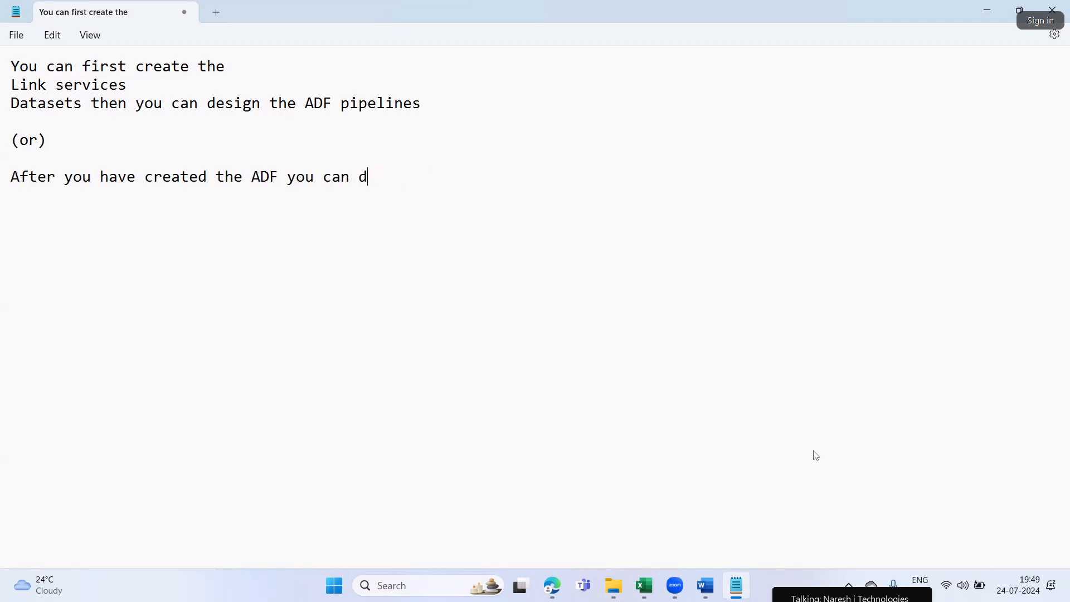
pyautogui.write('creat')
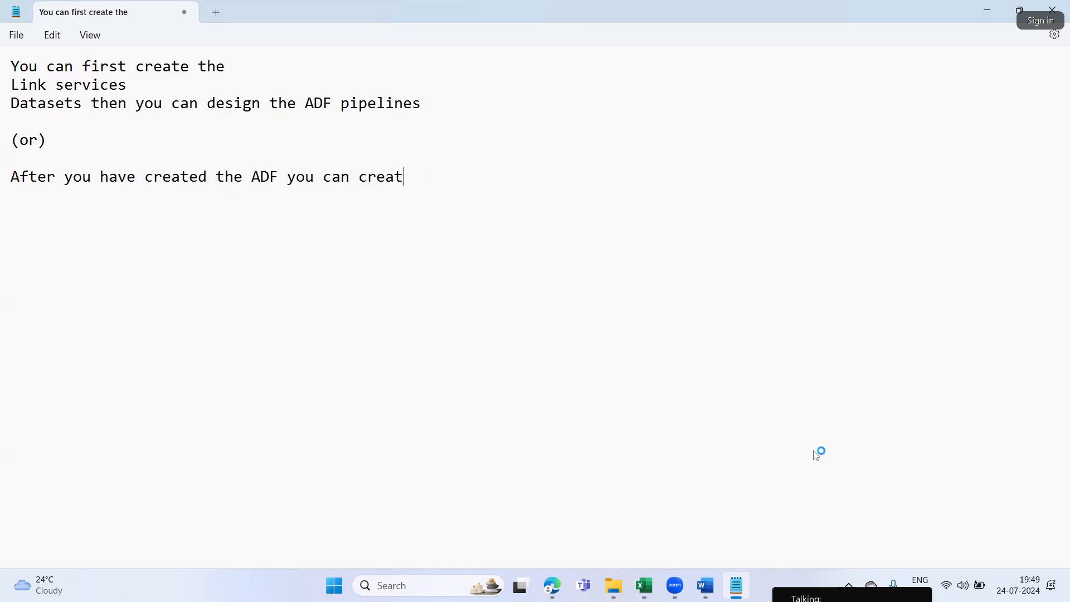
pyautogui.write('e the Link Ser')
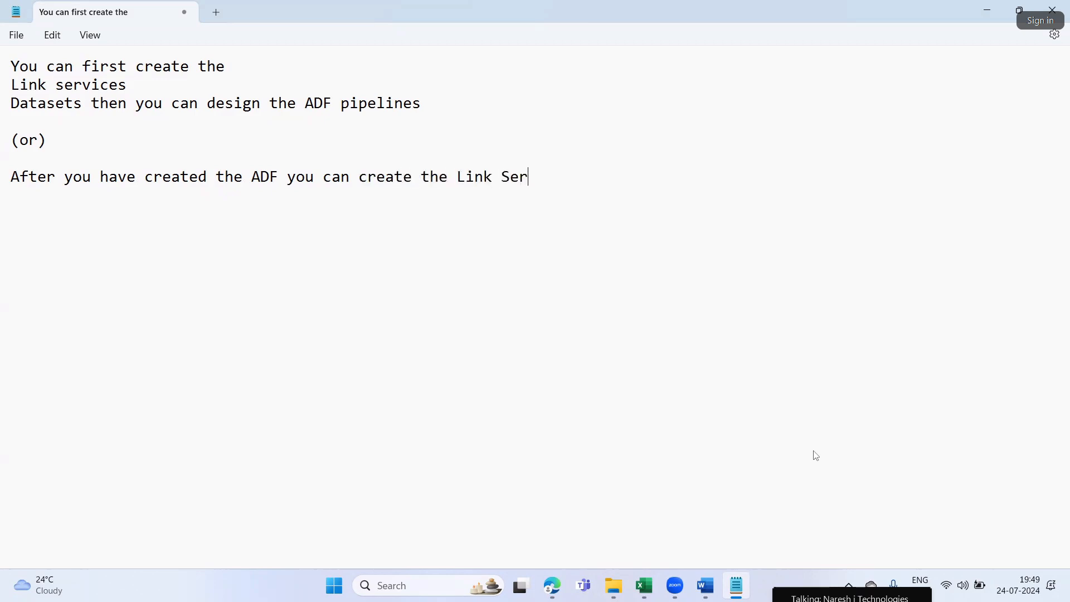
pyautogui.write('vices & Datasets along with the pipelines...')
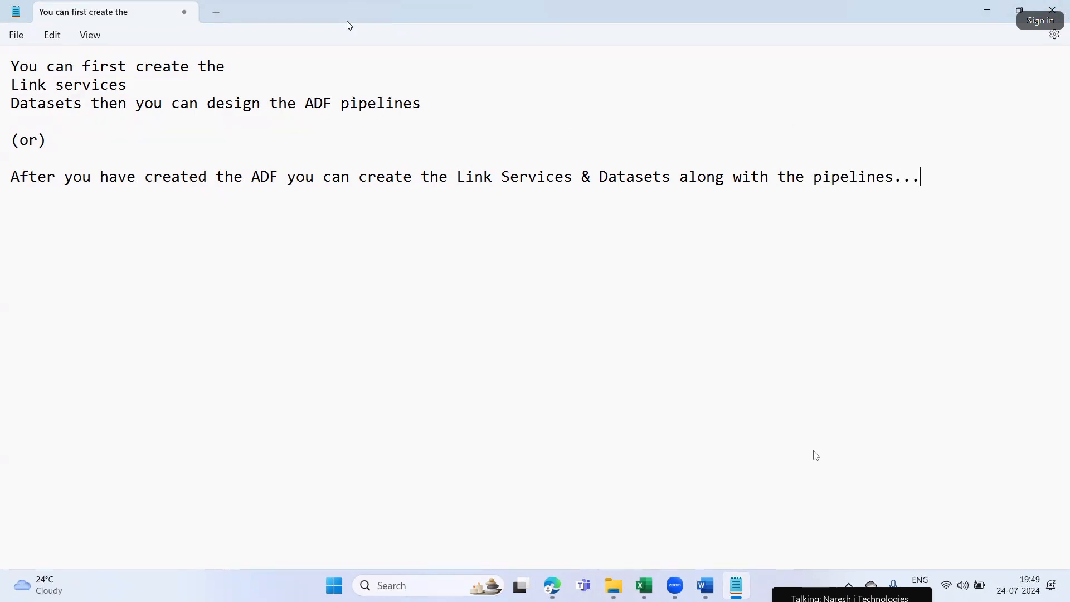
# Go through both approaches in the note, highlighting the link services, datasets and pipelines wording in each
pyautogui.click(6, 85)
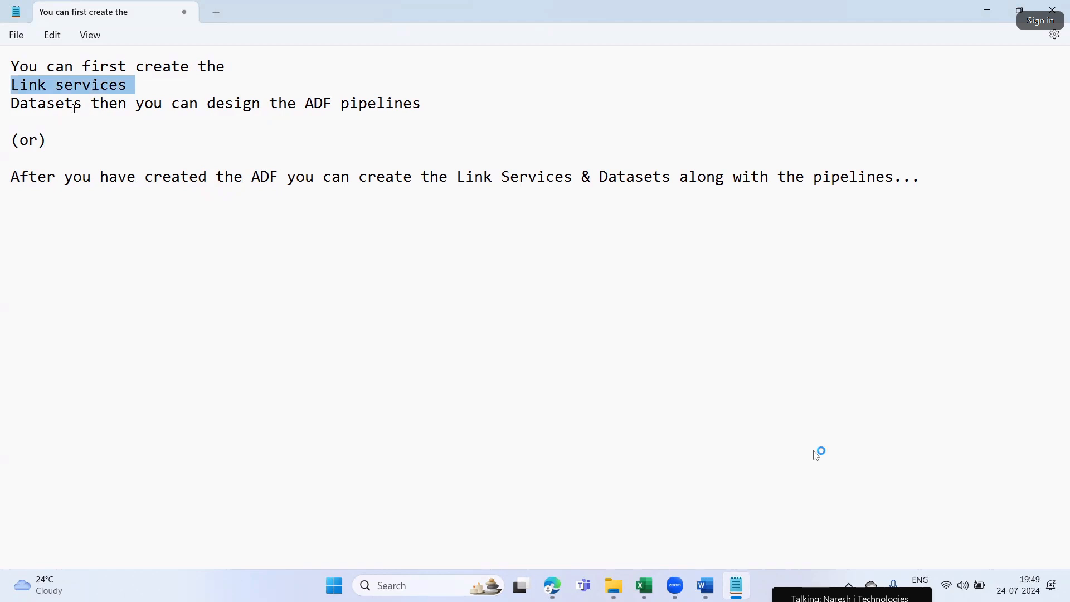
pyautogui.doubleClick(45, 104)
pyautogui.moveTo(309, 102); pyautogui.dragTo(441, 108)
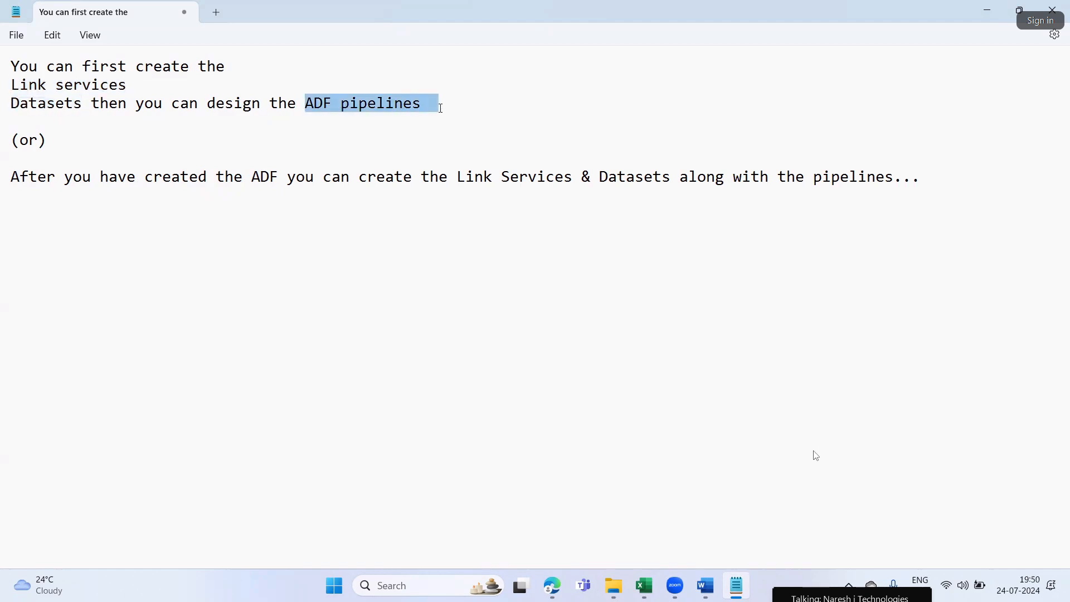
pyautogui.click(368, 248)
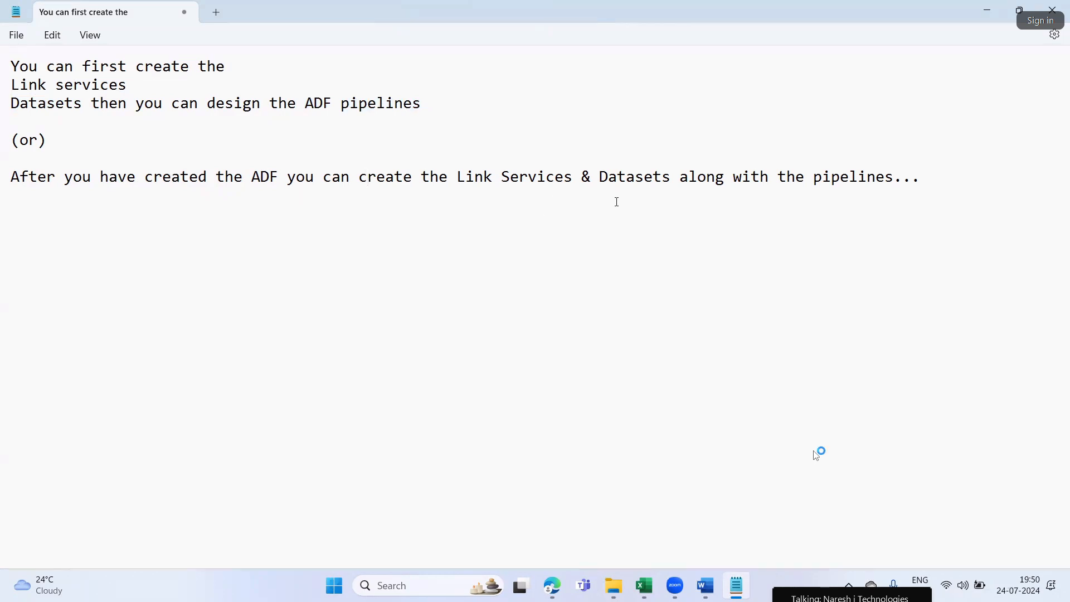
pyautogui.moveTo(333, 177); pyautogui.dragTo(449, 180)
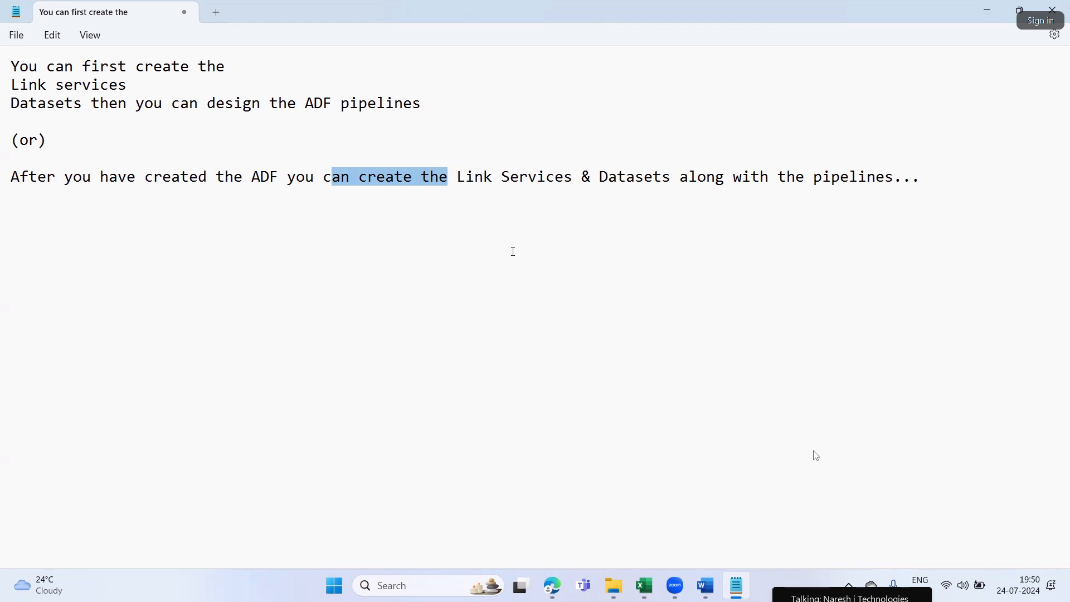
pyautogui.moveTo(686, 191); pyautogui.dragTo(892, 204)
pyautogui.moveTo(455, 178); pyautogui.dragTo(665, 187)
pyautogui.click(386, 178)
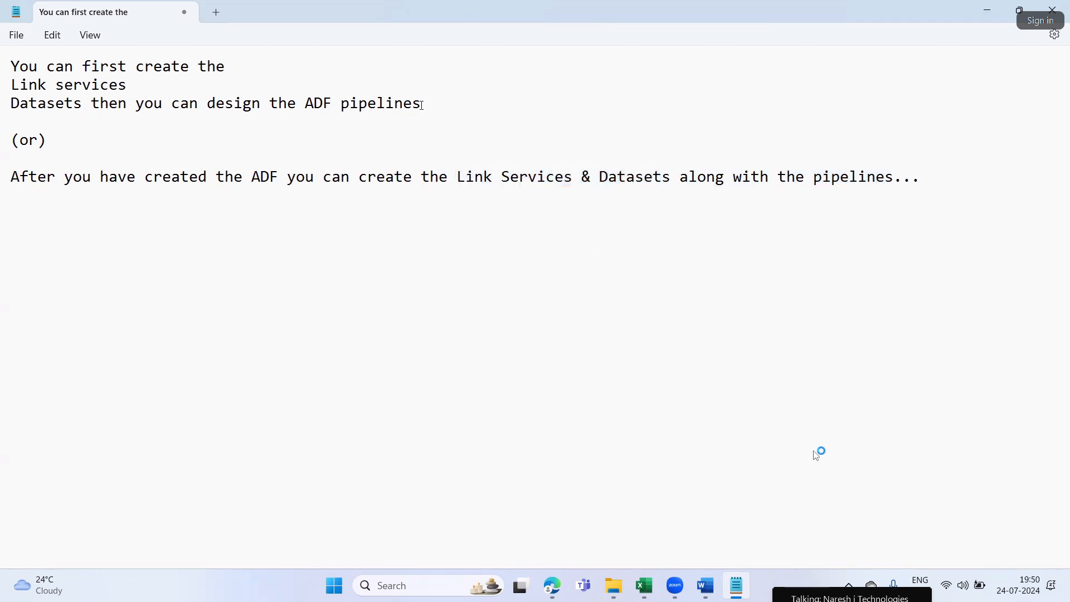
pyautogui.moveTo(422, 105); pyautogui.dragTo(4, 69)
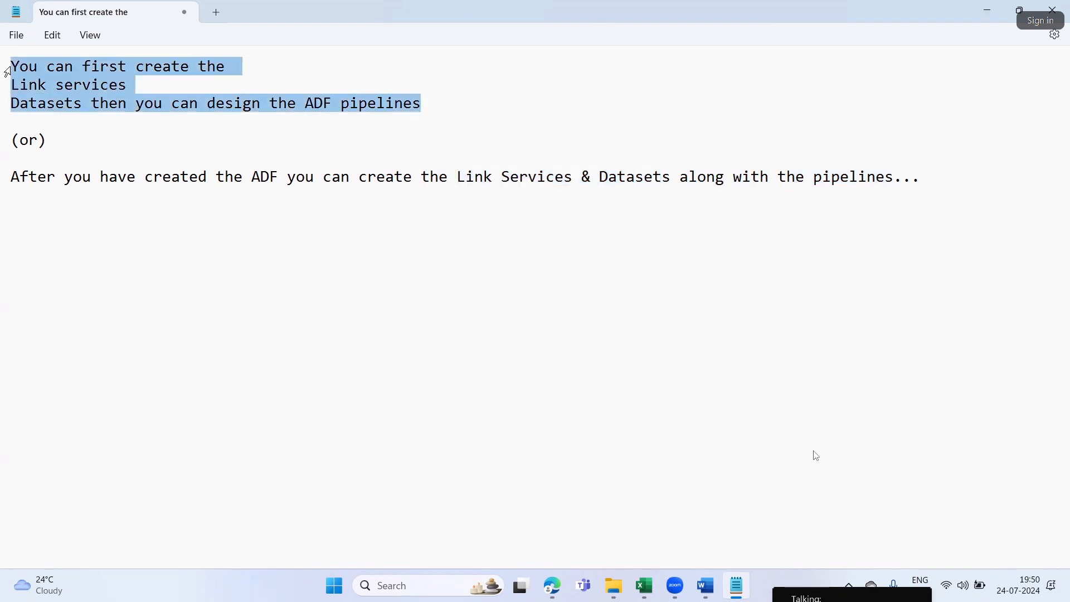
pyautogui.click(41, 102)
pyautogui.moveTo(417, 103); pyautogui.dragTo(5, 63)
# Switch to the lab instructions in Word and highlight the "pipelines" part of Step3
pyautogui.click(705, 585)
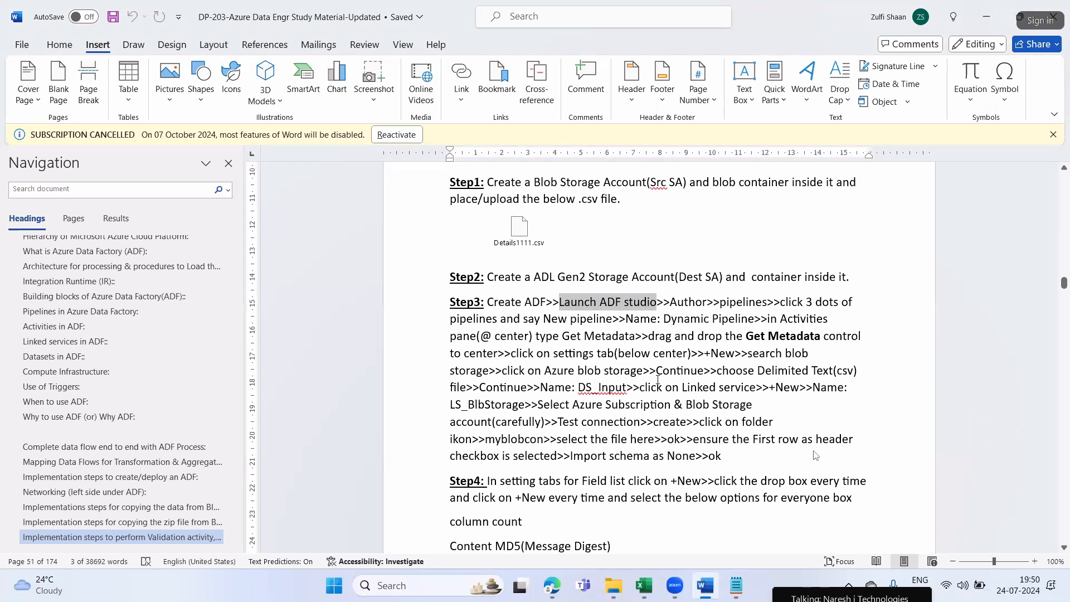
pyautogui.click(644, 397)
pyautogui.moveTo(720, 302); pyautogui.dragTo(772, 302)
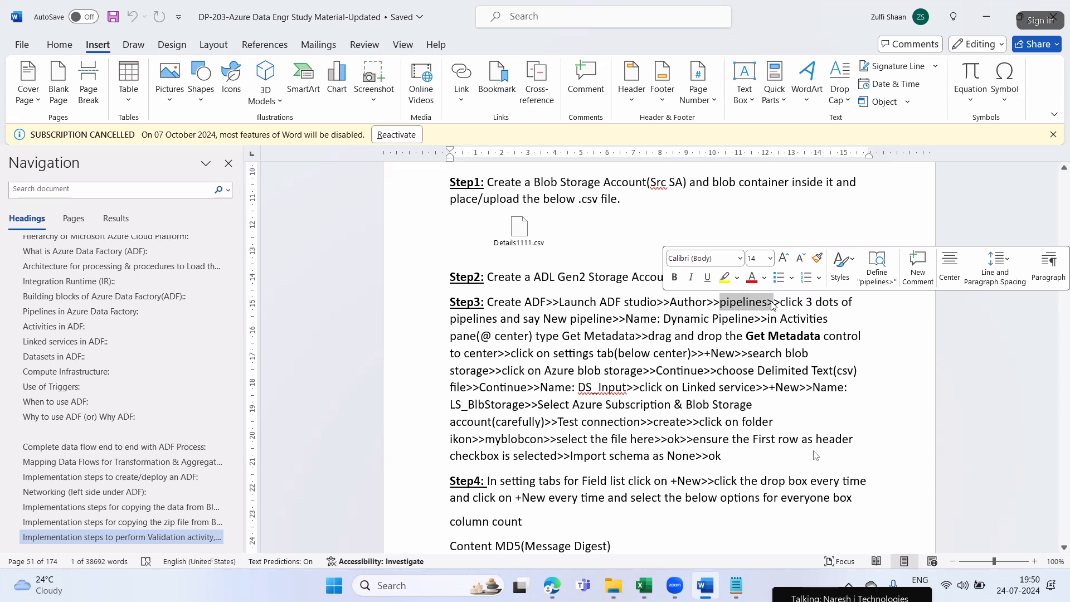
pyautogui.click(773, 304)
pyautogui.moveTo(720, 302); pyautogui.dragTo(773, 304)
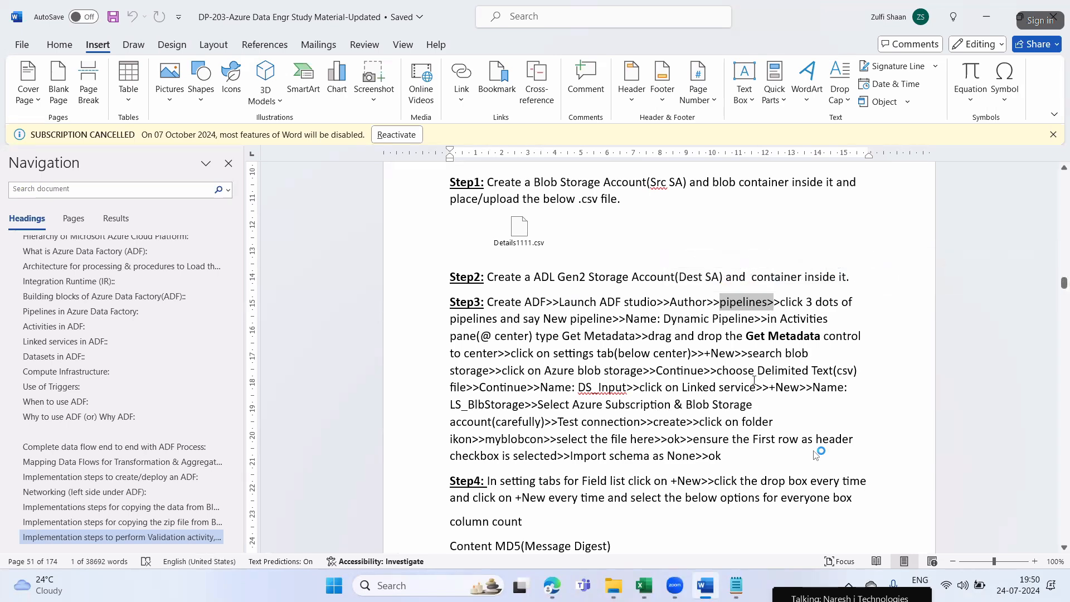
# Return to the Notepad note and compare the order of creating link services, datasets and pipelines in the two approaches
pyautogui.hotkey('alt', 'Tab')
pyautogui.doubleClick(120, 143)
pyautogui.moveTo(105, 94); pyautogui.dragTo(2, 89)
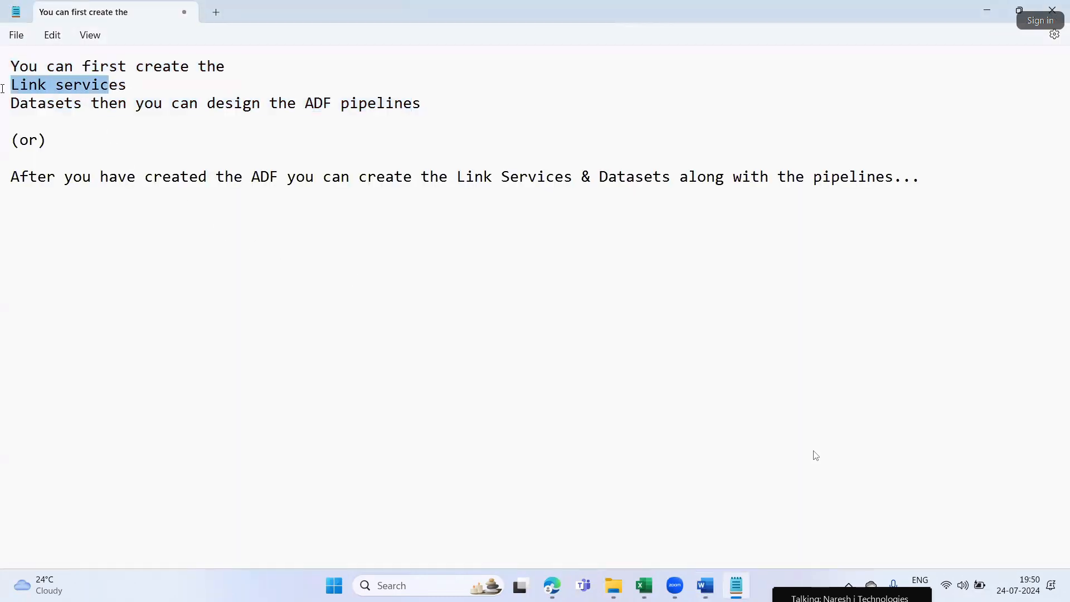
pyautogui.moveTo(81, 104); pyautogui.dragTo(3, 103)
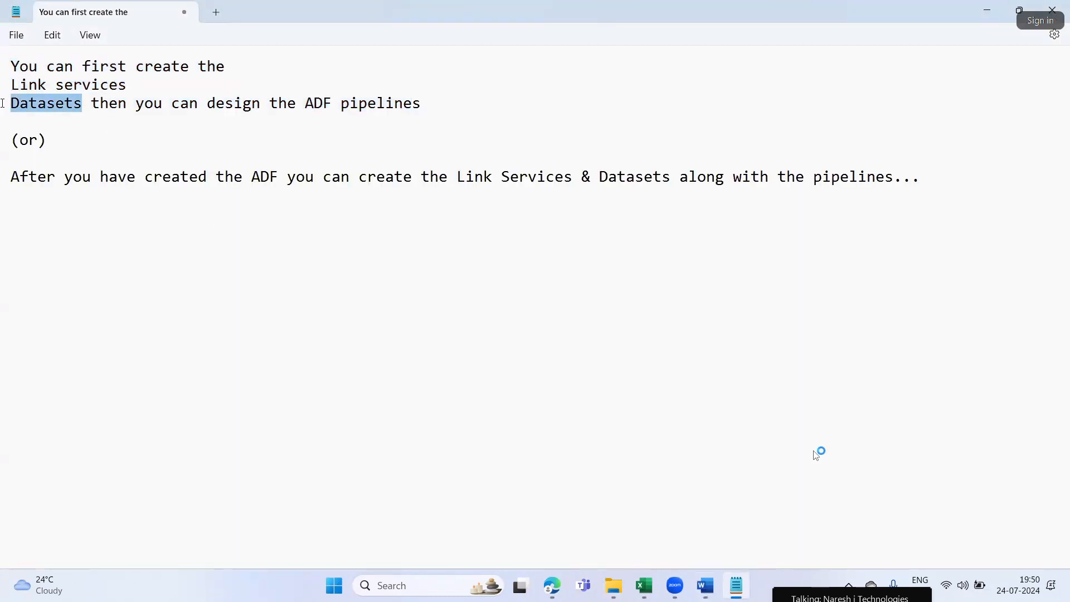
pyautogui.moveTo(313, 107); pyautogui.dragTo(413, 110)
pyautogui.click(492, 232)
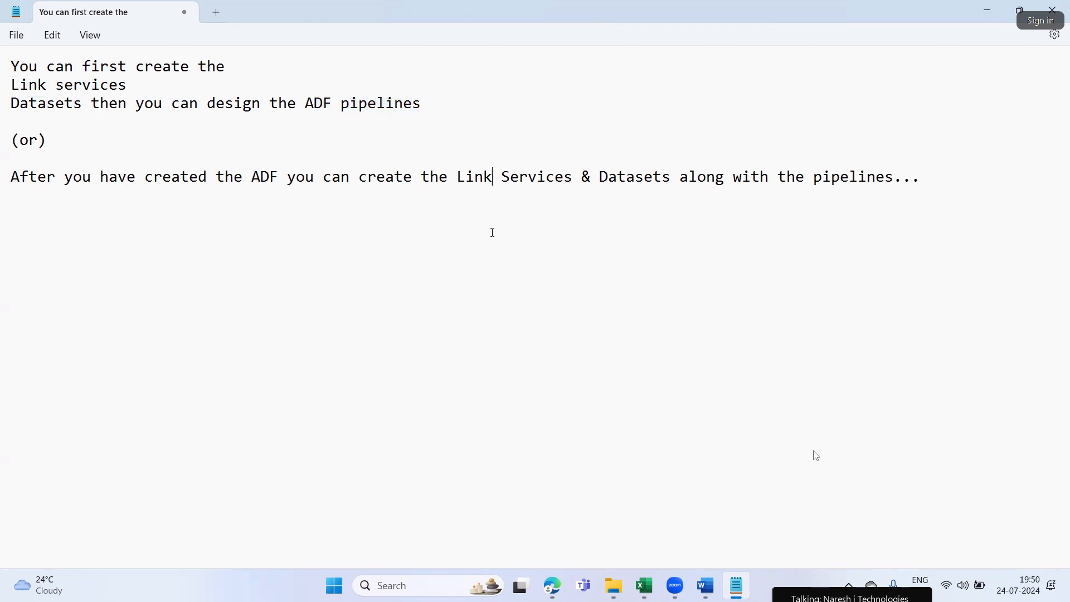
pyautogui.moveTo(734, 177); pyautogui.dragTo(909, 173)
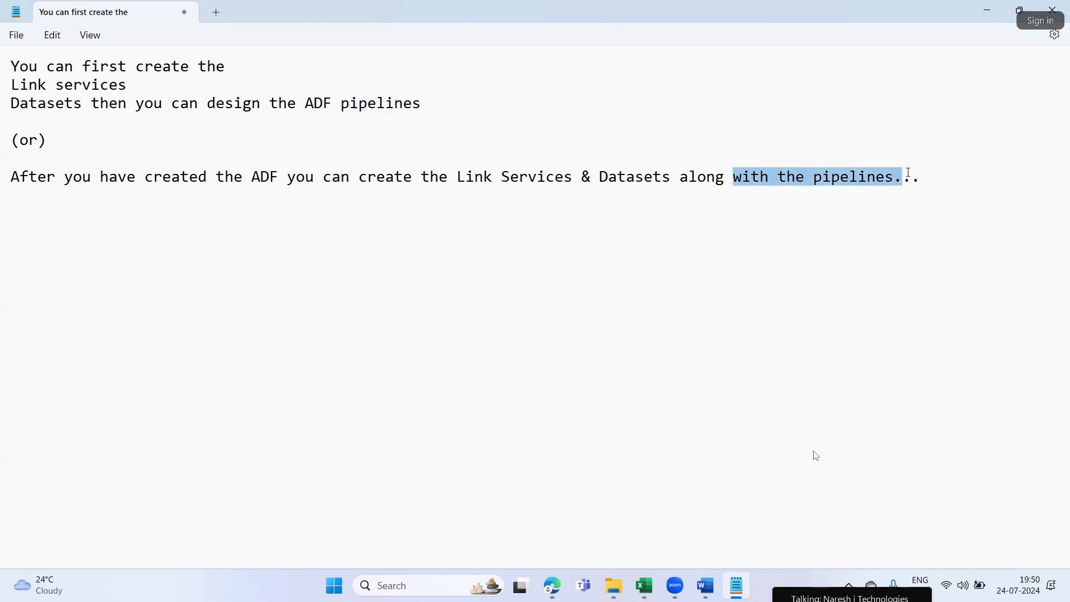
pyautogui.moveTo(366, 179); pyautogui.dragTo(671, 176)
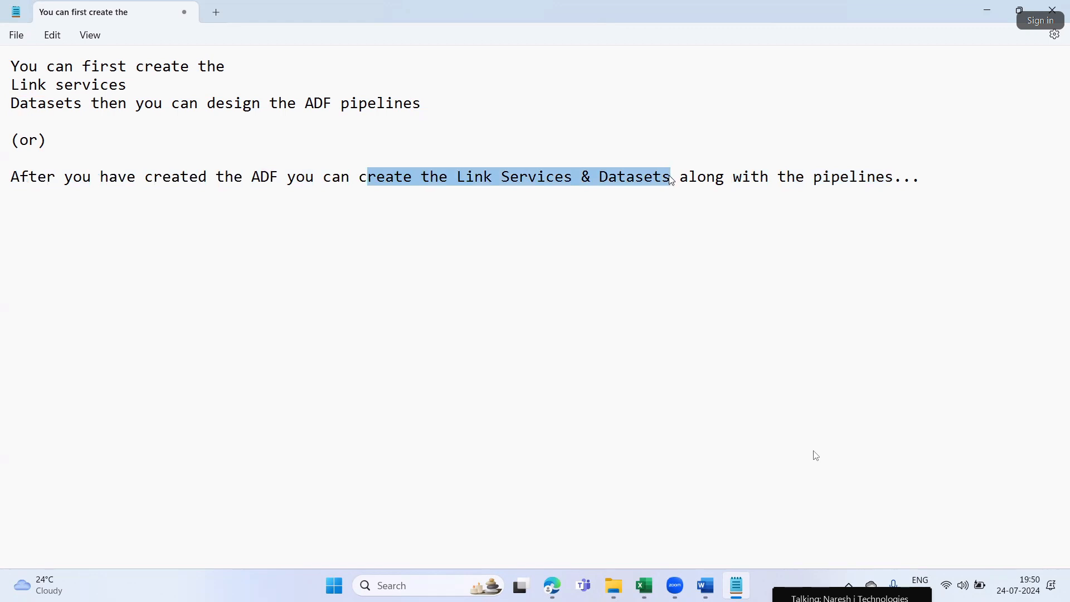
pyautogui.moveTo(240, 84); pyautogui.dragTo(2, 63)
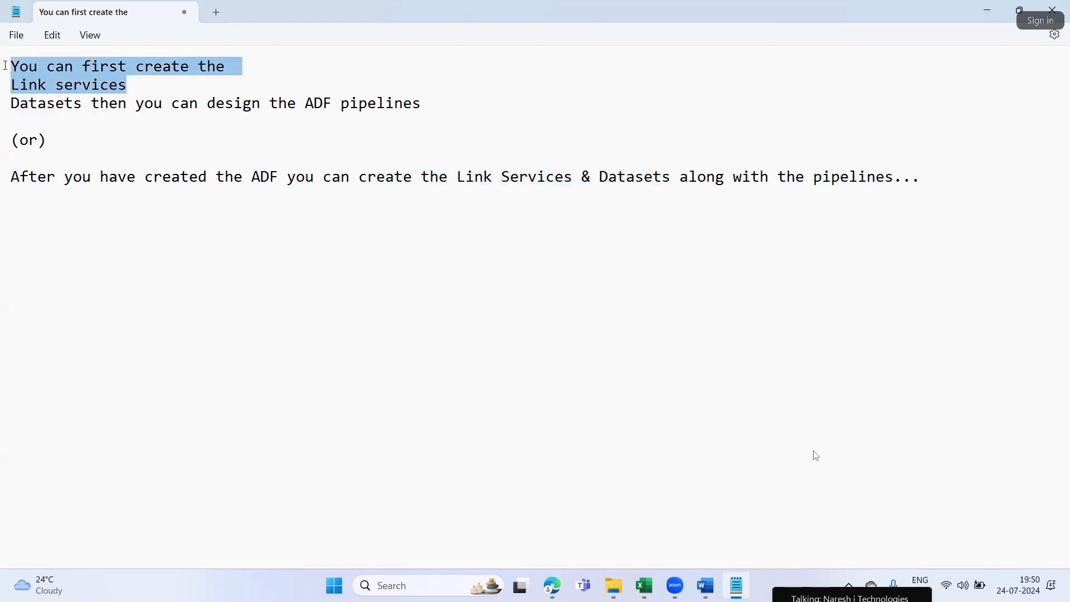
pyautogui.moveTo(607, 162); pyautogui.dragTo(128, 165)
pyautogui.moveTo(450, 163); pyautogui.dragTo(813, 299)
pyautogui.click(717, 177)
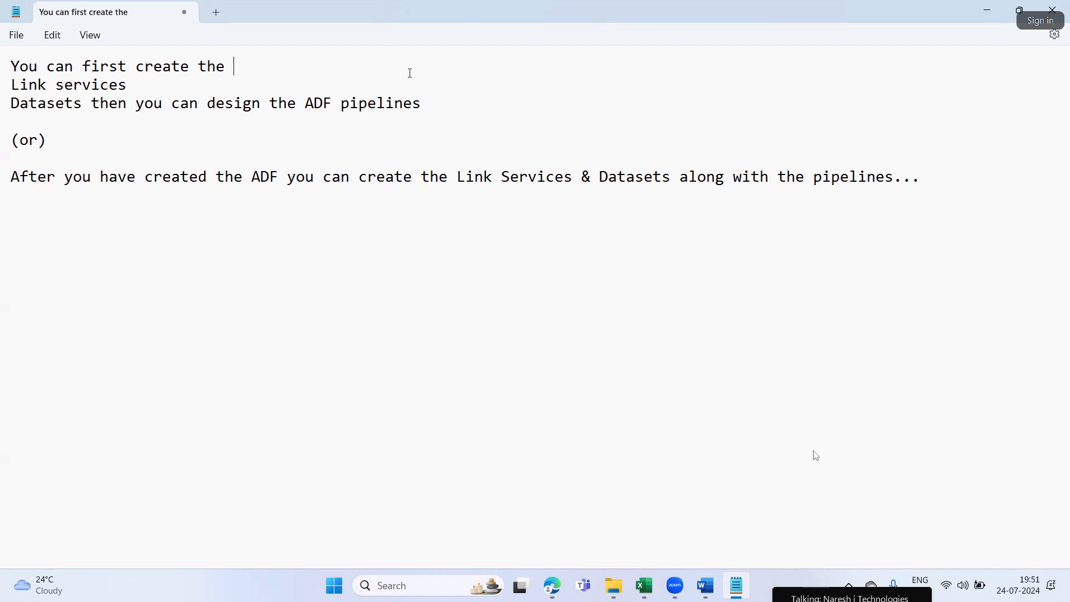
pyautogui.moveTo(366, 191); pyautogui.dragTo(12, 150)
pyautogui.moveTo(135, 104); pyautogui.dragTo(10, 59)
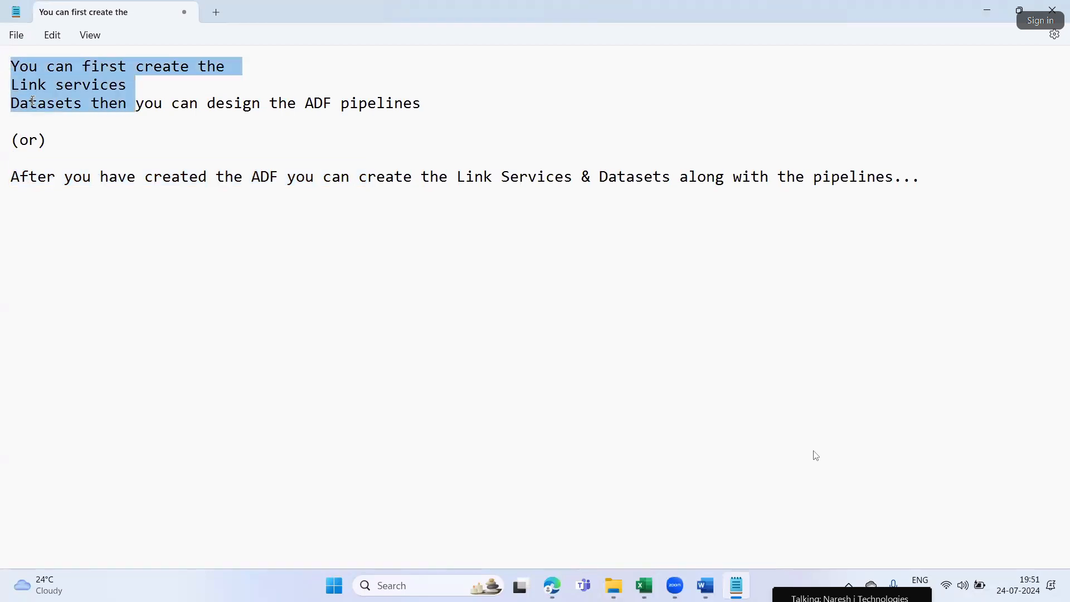
# Highlight the first approach in the note, from "You can first create the" to the Datasets line, and clear the selection
pyautogui.click(82, 176)
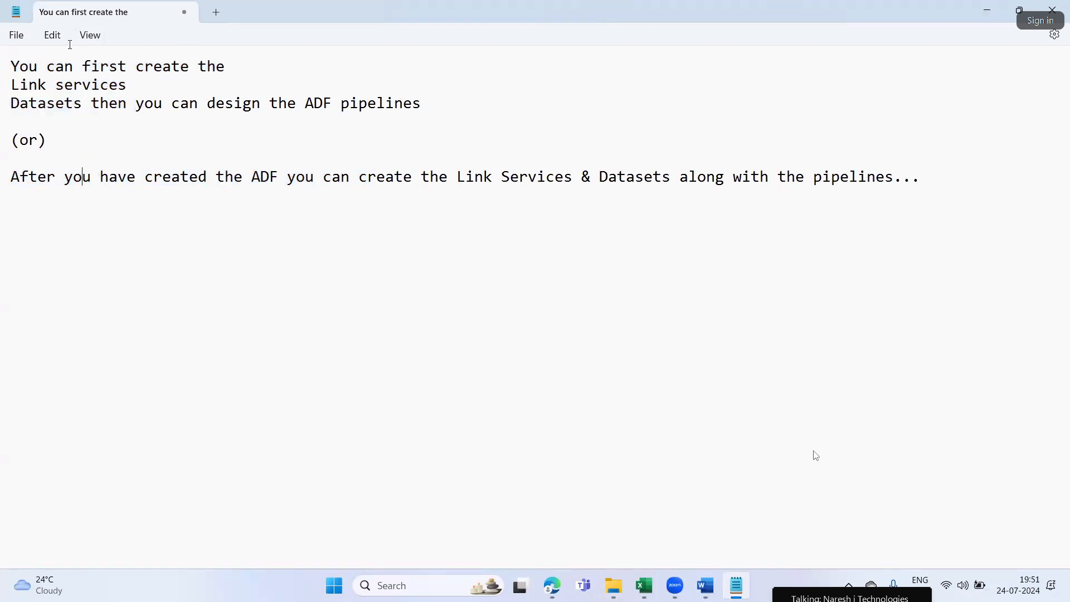
pyautogui.moveTo(47, 108); pyautogui.dragTo(3, 63)
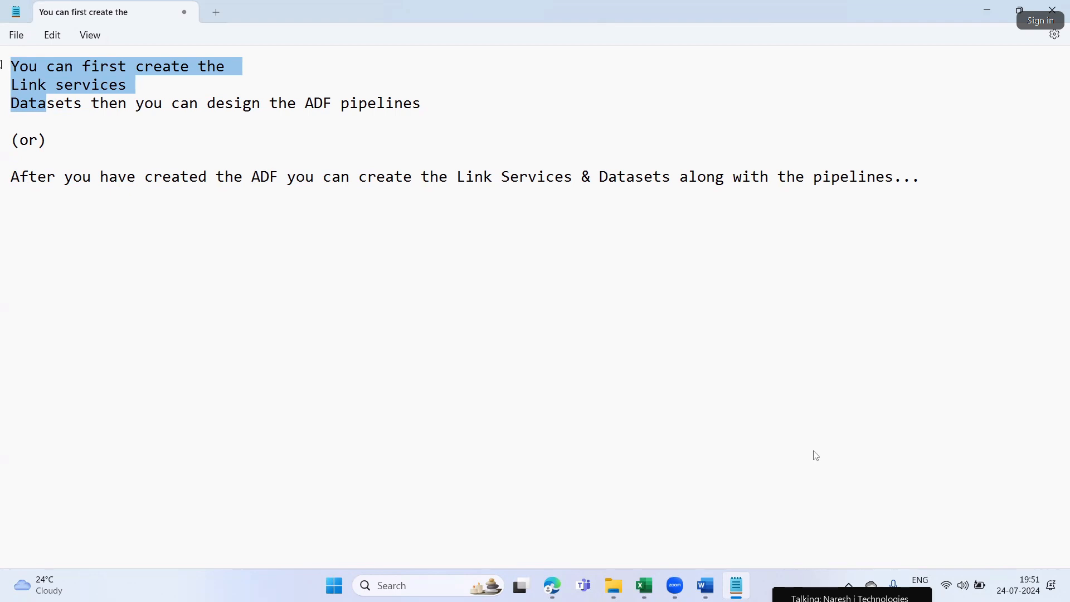
pyautogui.click(492, 317)
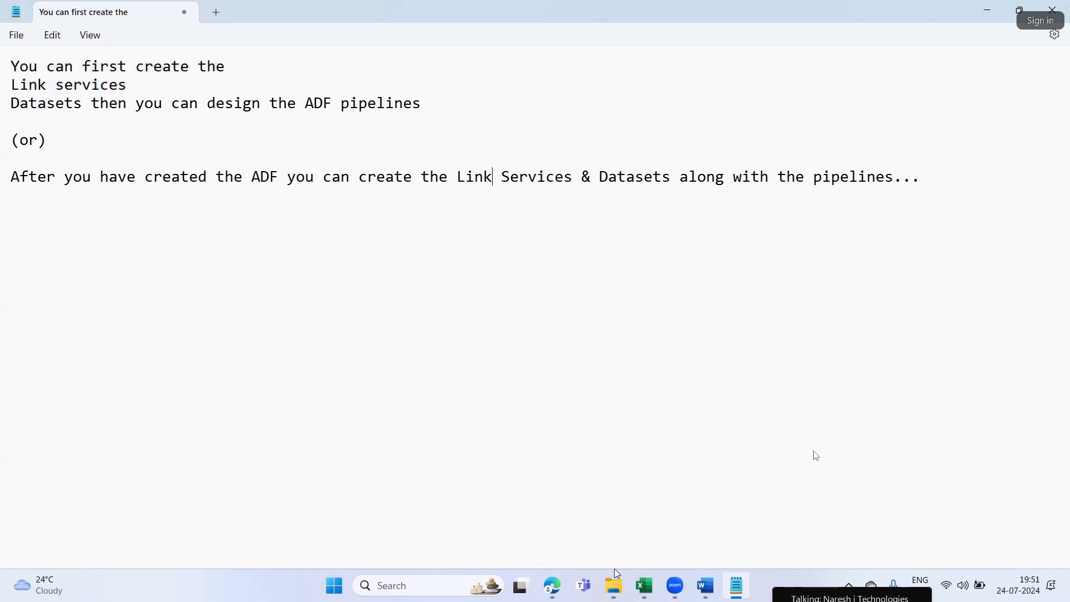
# Check the "New pipeline" instruction of Step3 in Word and create a new pipeline in the Data Factory studio in Edge
pyautogui.click(706, 586)
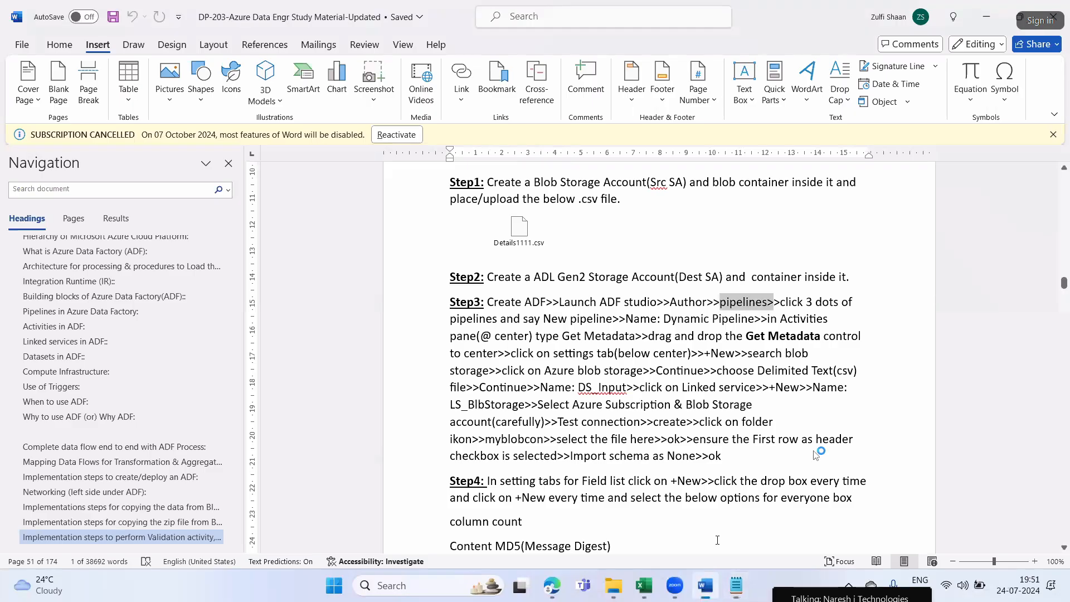
pyautogui.click(723, 336)
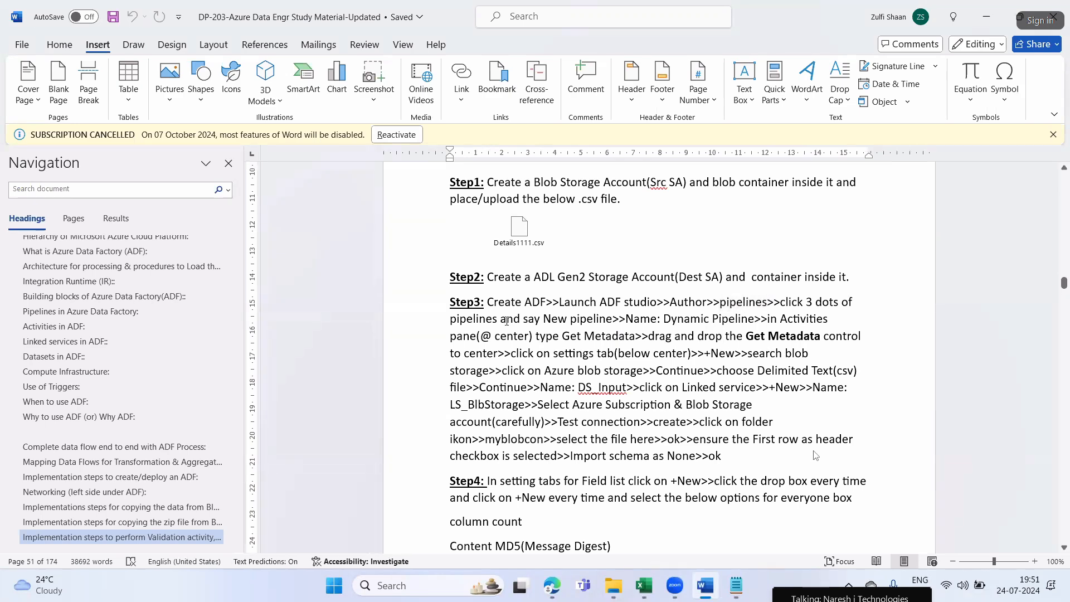
pyautogui.moveTo(552, 315); pyautogui.dragTo(596, 317)
pyautogui.click(552, 585)
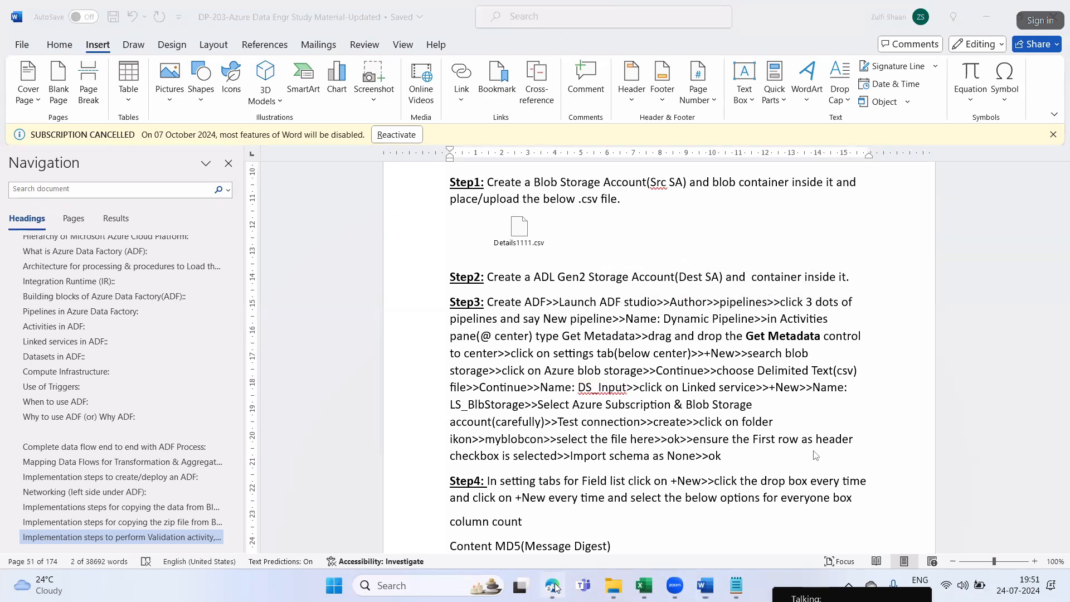
pyautogui.click(207, 179)
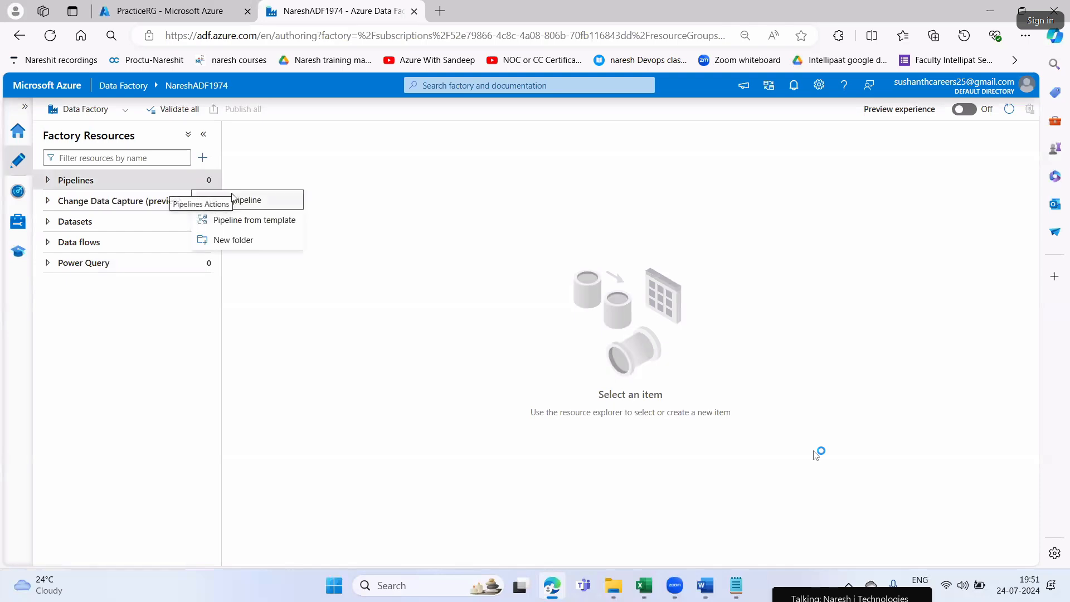
pyautogui.click(237, 200)
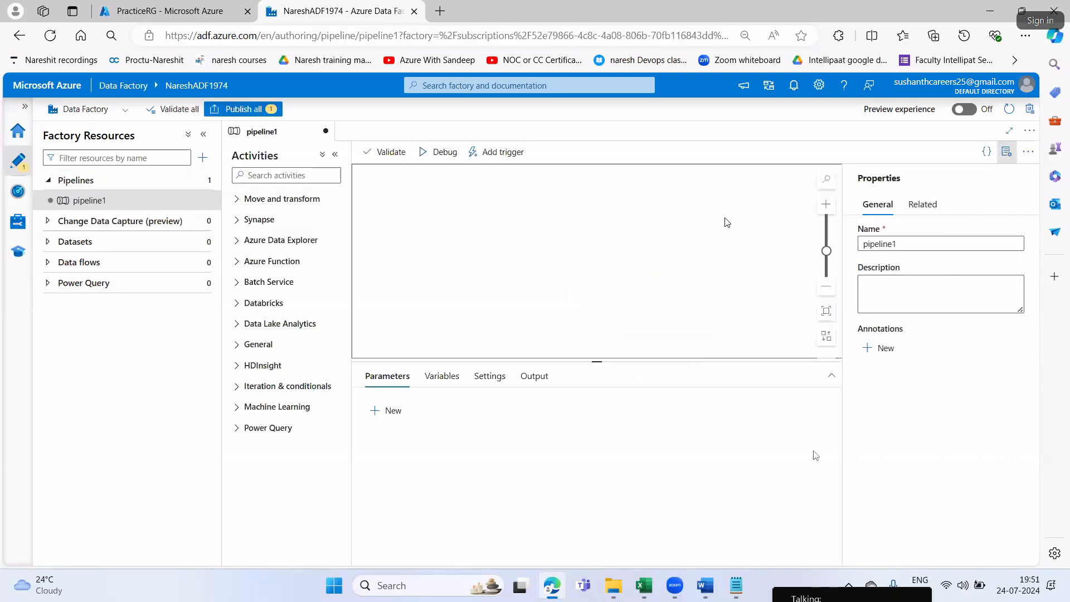
# Copy the name "Dynamic Pipeline" from the Word instructions, rename the new pipeline with it in Edge, and close its properties
pyautogui.click(706, 585)
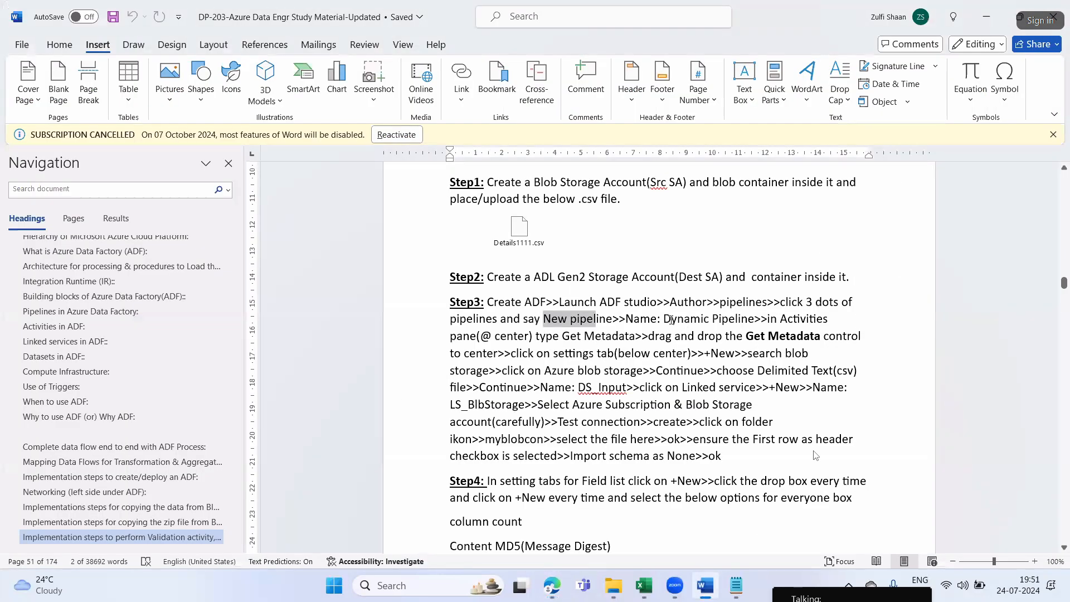
pyautogui.moveTo(663, 319); pyautogui.dragTo(753, 321)
pyautogui.hotkey('ctrl', 'c')
pyautogui.hotkey('alt', 'Tab')
pyautogui.click(930, 244)
pyautogui.hotkey('ctrl', 'a')
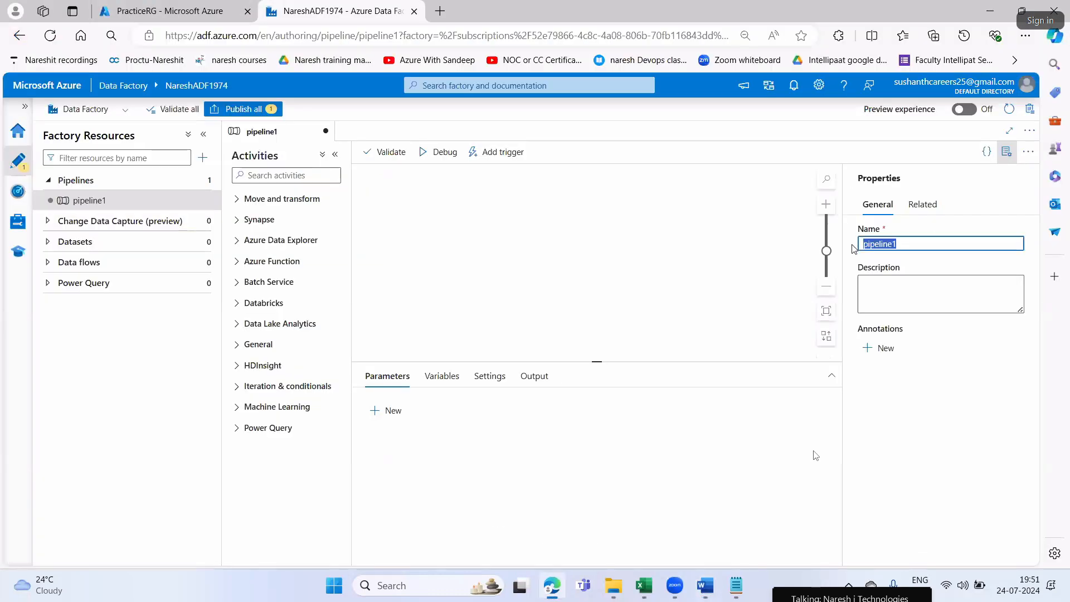
pyautogui.hotkey('ctrl', 'v')
pyautogui.click(1007, 151)
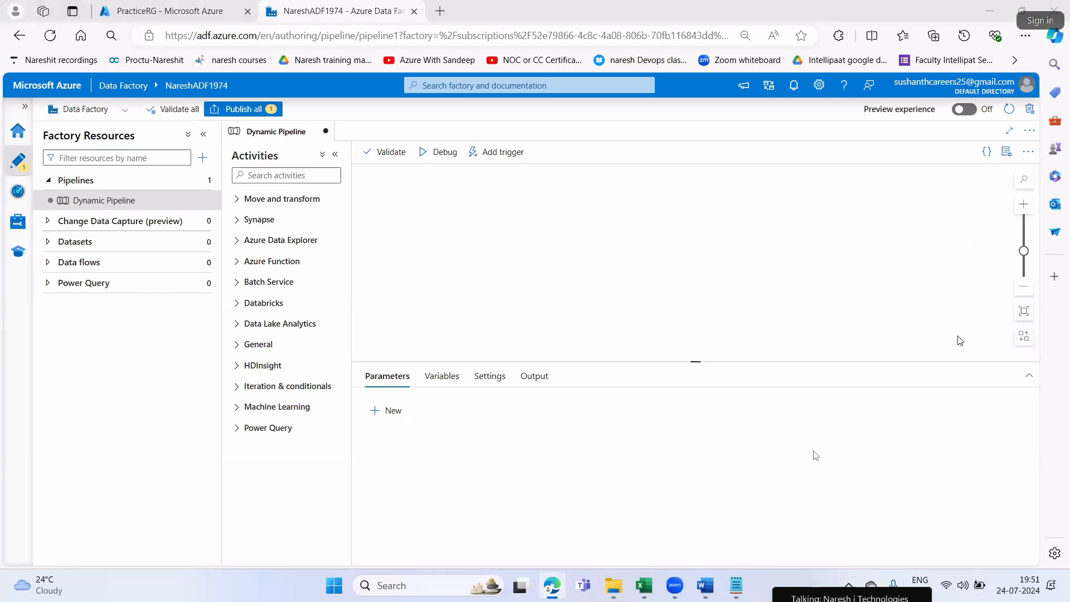
# Search the activities for "meta" and place a Get Metadata activity on the pipeline canvas
pyautogui.hotkey('alt', 'Tab')
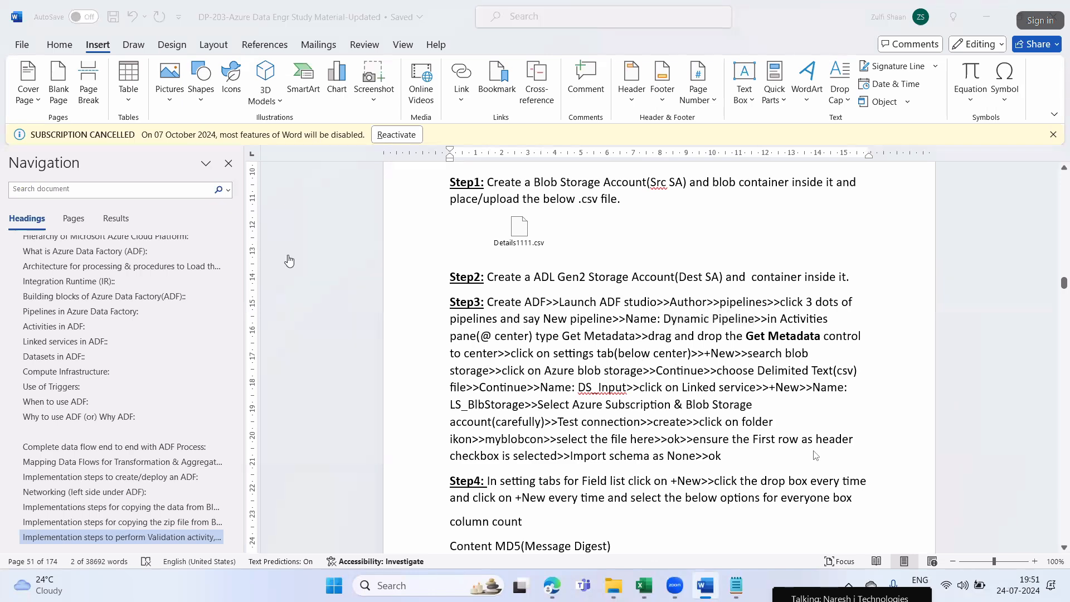
pyautogui.hotkey('alt', 'Tab')
pyautogui.write('metag')
pyautogui.press('BackSpace')
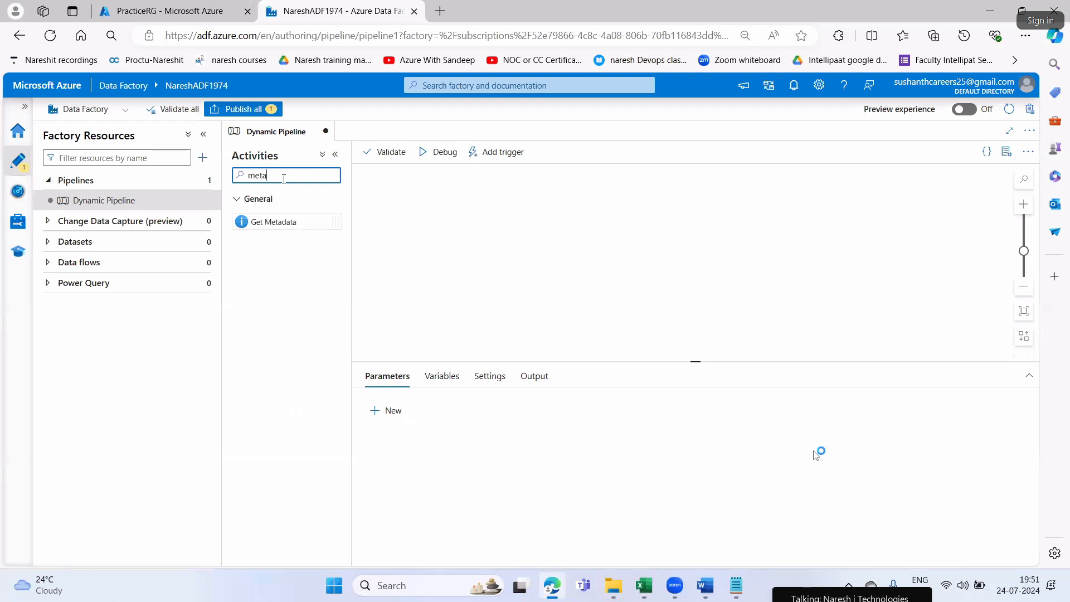
pyautogui.moveTo(249, 222); pyautogui.dragTo(527, 206)
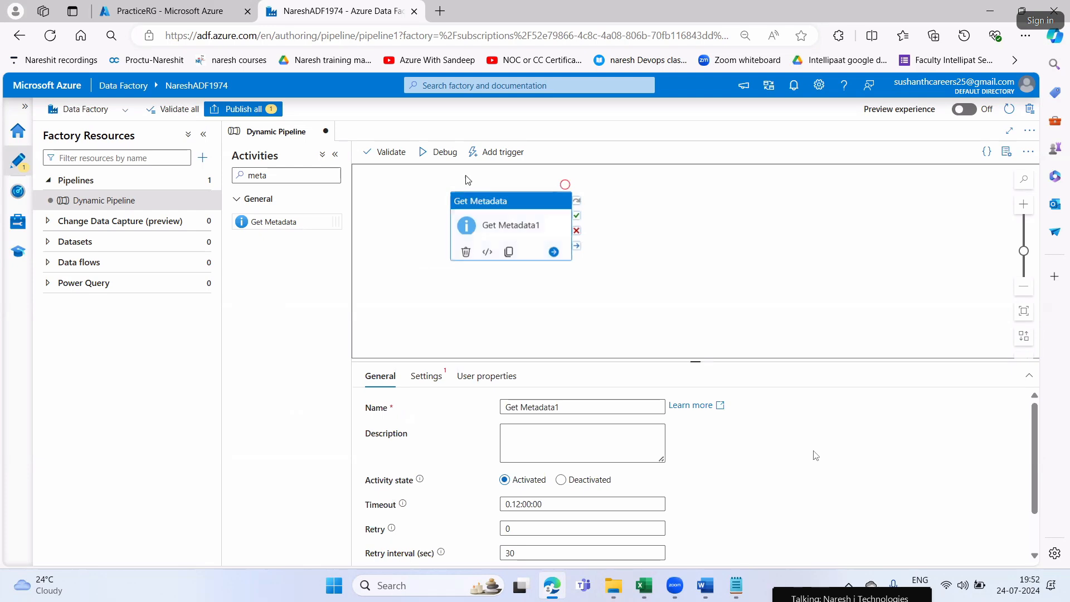
# Review the Get Metadata and +New instructions in Word and start a new dataset in the activity's settings in Edge
pyautogui.hotkey('alt', 'Tab')
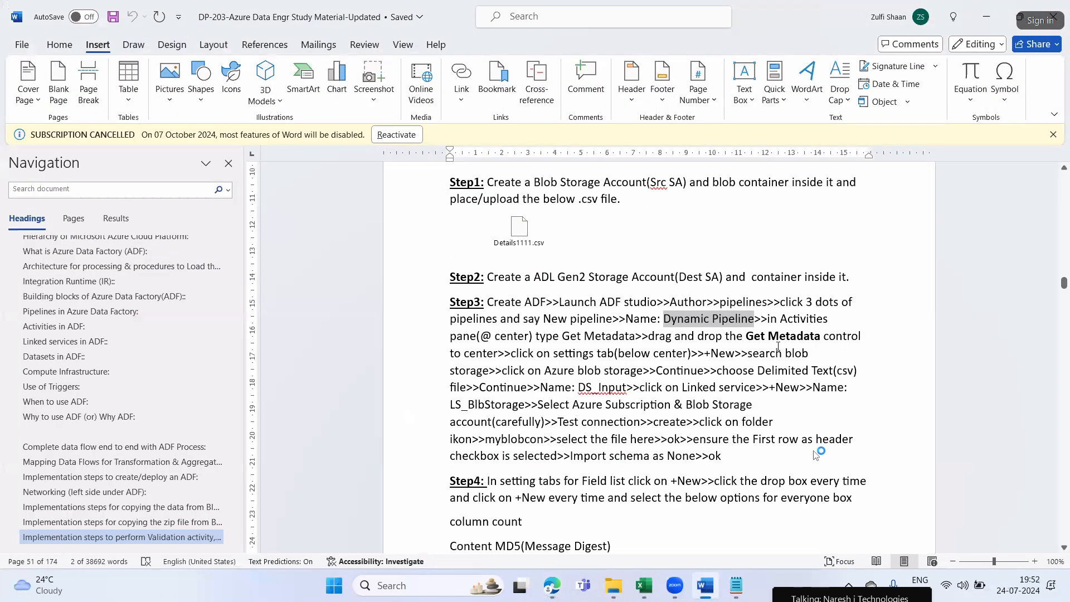
pyautogui.moveTo(684, 339); pyautogui.dragTo(787, 337)
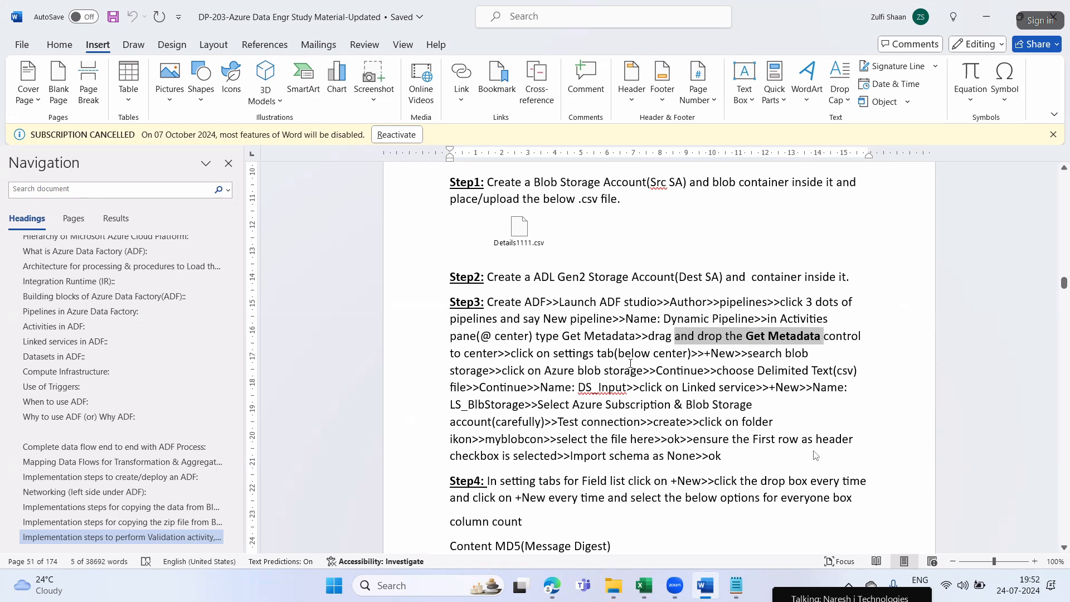
pyautogui.click(717, 354)
pyautogui.doubleClick(723, 354)
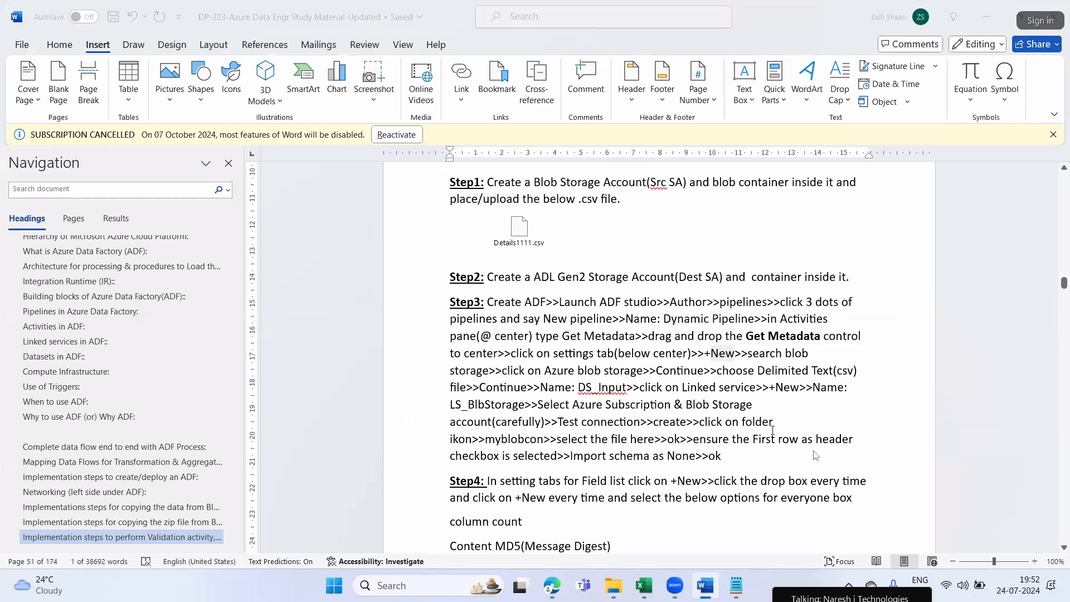
pyautogui.hotkey('alt', 'Tab')
pyautogui.click(426, 376)
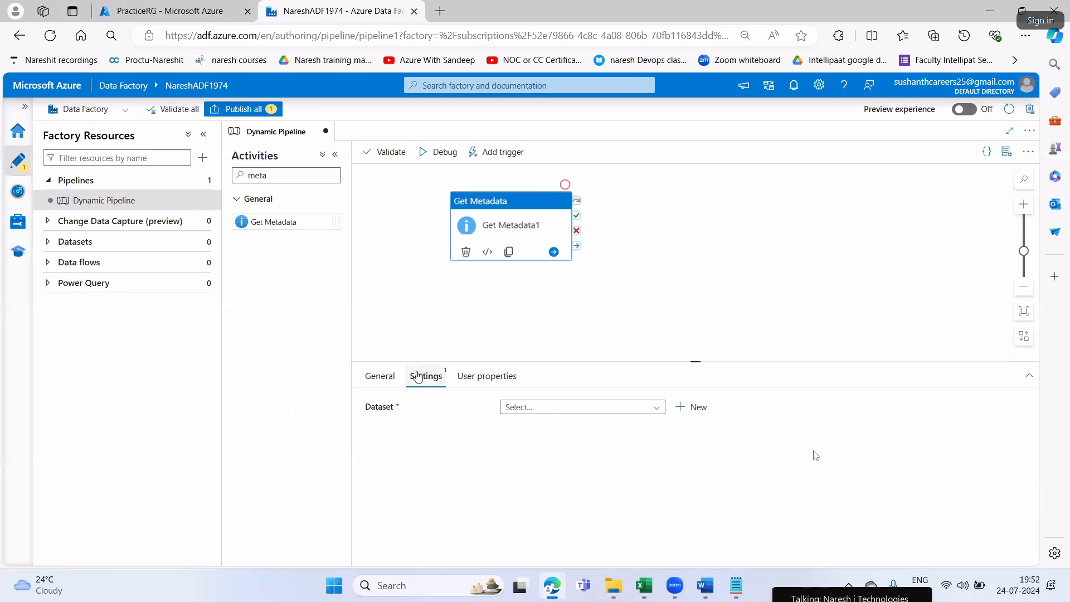
pyautogui.click(695, 408)
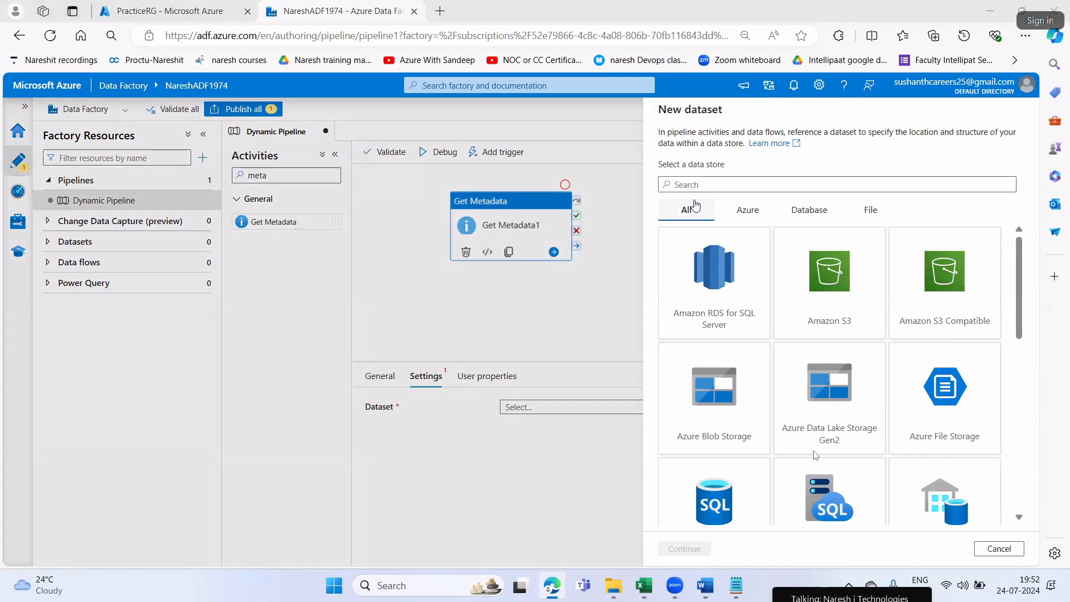
# Highlight the "search blob" instruction of Step3 in Word and return to the new dataset form in Edge
pyautogui.click(702, 596)
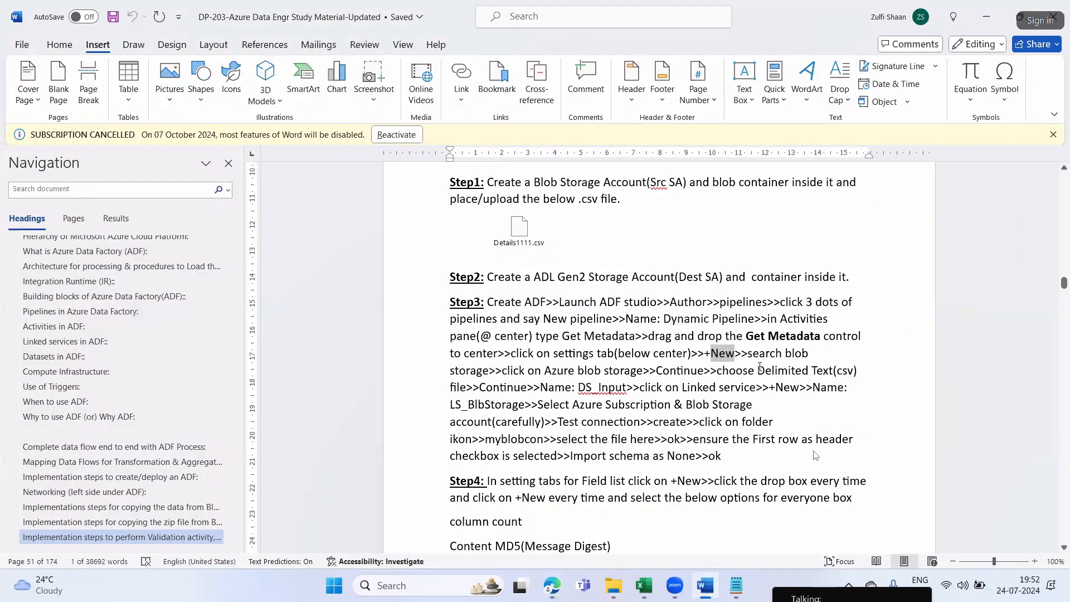
pyautogui.moveTo(765, 352); pyautogui.dragTo(809, 354)
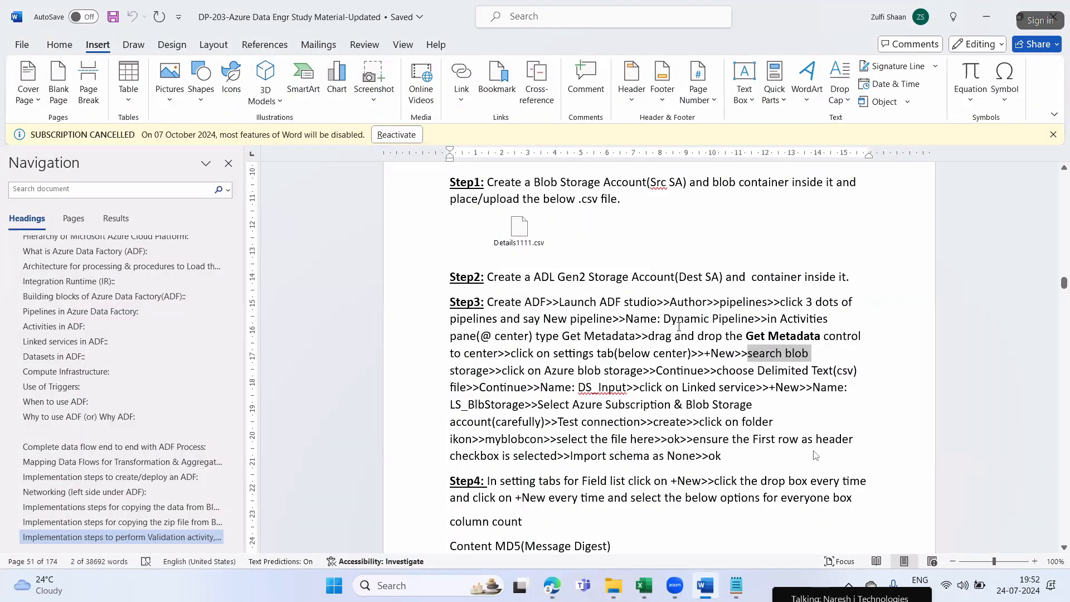
pyautogui.click(552, 596)
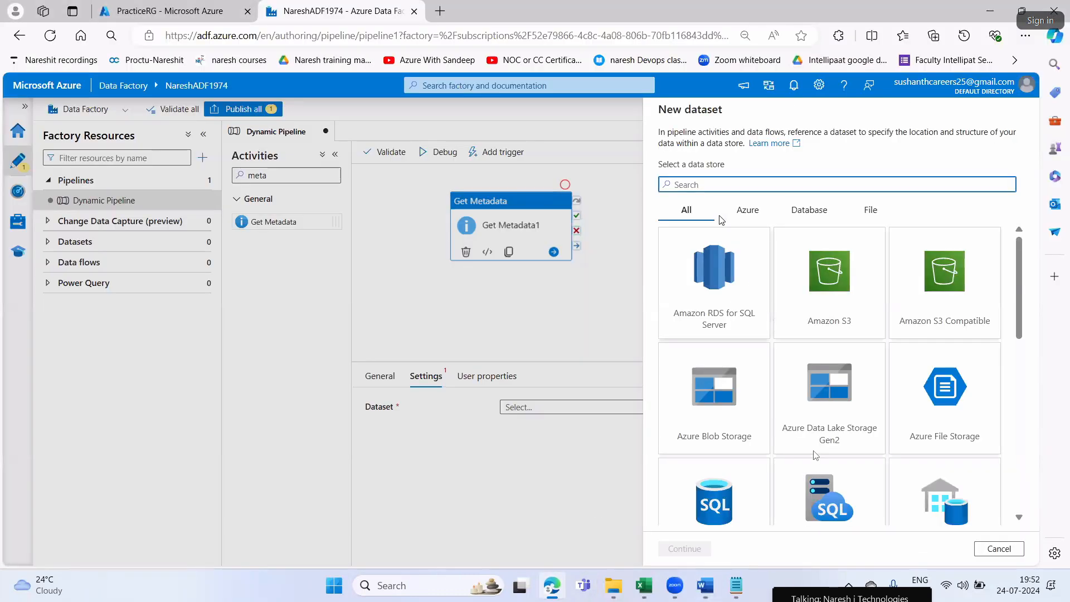
# Open the srcsa1771 storage account in the Azure portal and examine its blob service properties
pyautogui.click(118, 14)
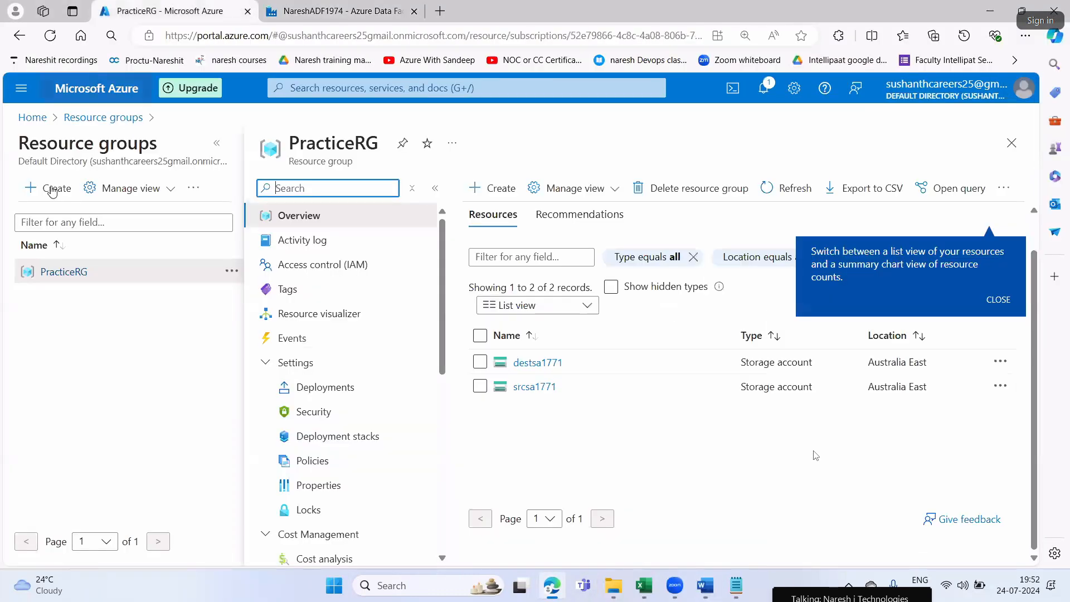
pyautogui.click(30, 115)
pyautogui.click(337, 217)
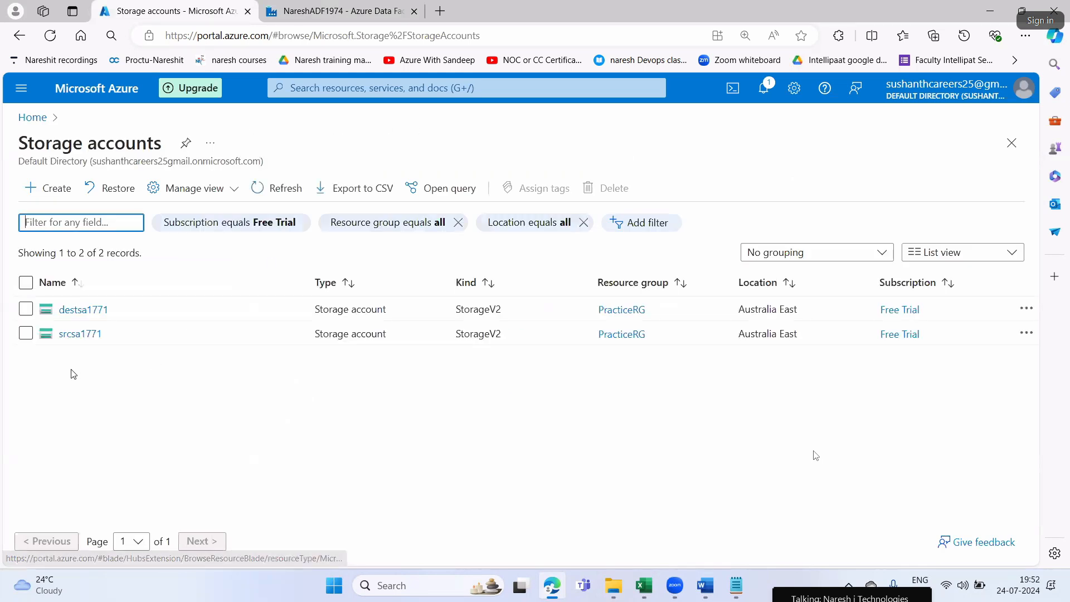
pyautogui.click(74, 337)
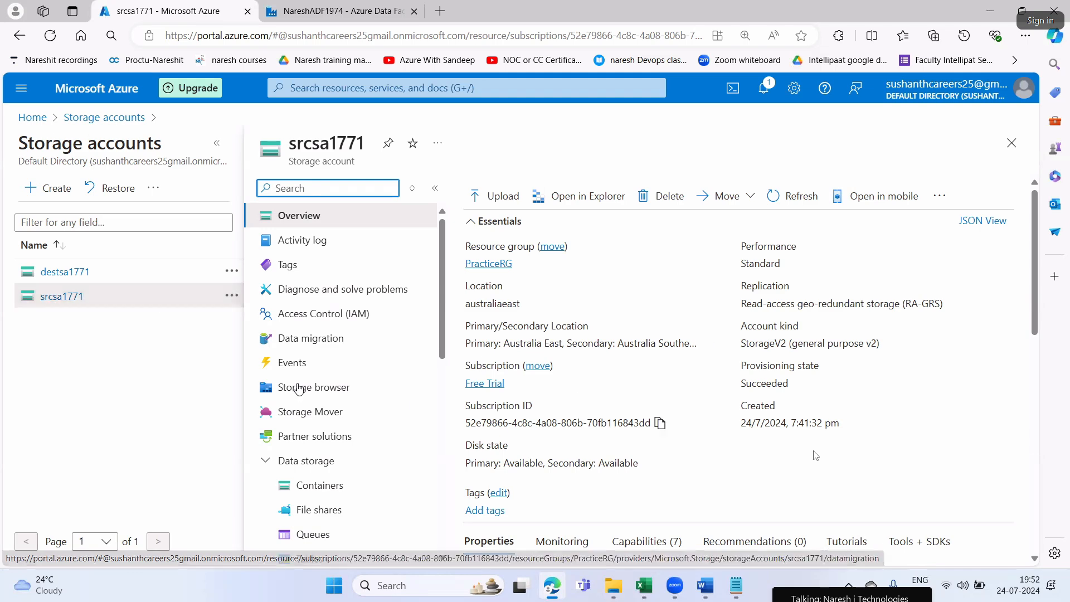
pyautogui.scroll(-2, 293, 387)
pyautogui.scroll(-1, 531, 429)
pyautogui.scroll(-3, 530, 429)
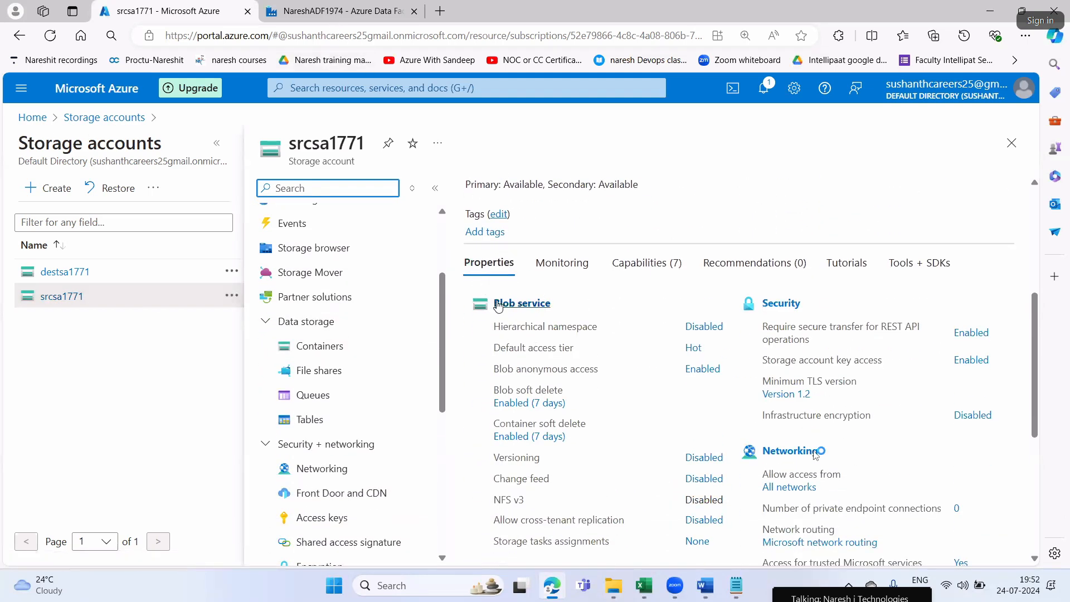
# Return to the Data Factory studio, find the data store with "blob", and choose Azure Blob Storage with the DelimitedText format
pyautogui.click(306, 15)
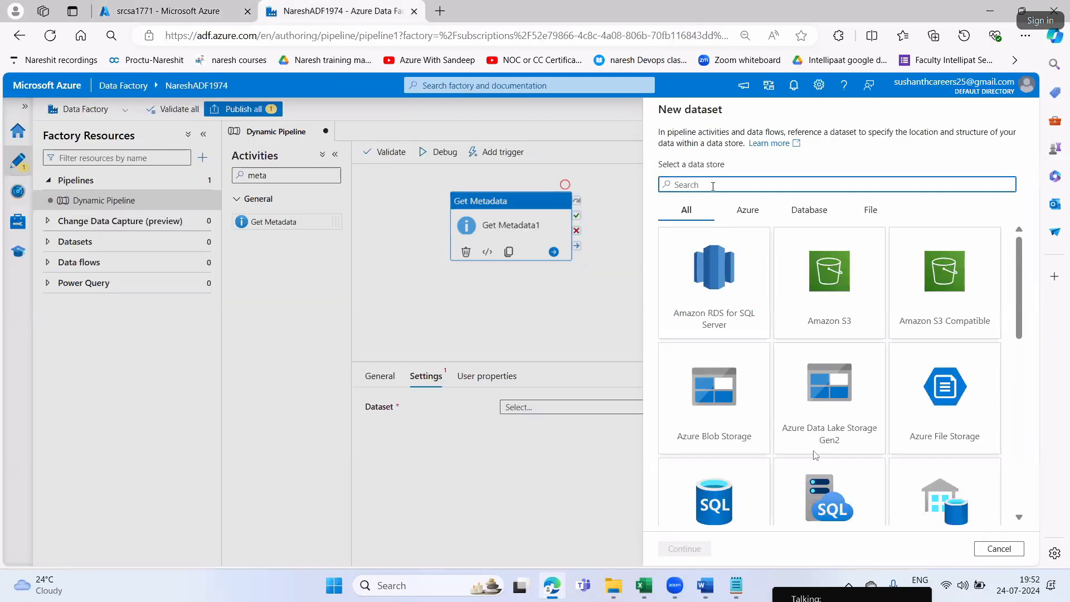
pyautogui.write('blob')
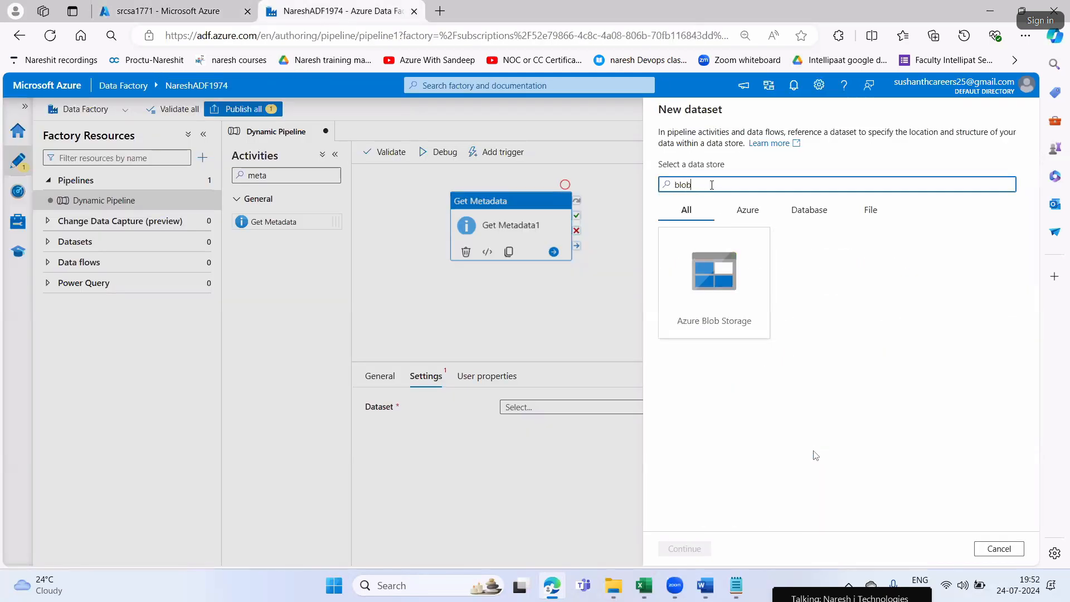
pyautogui.click(725, 329)
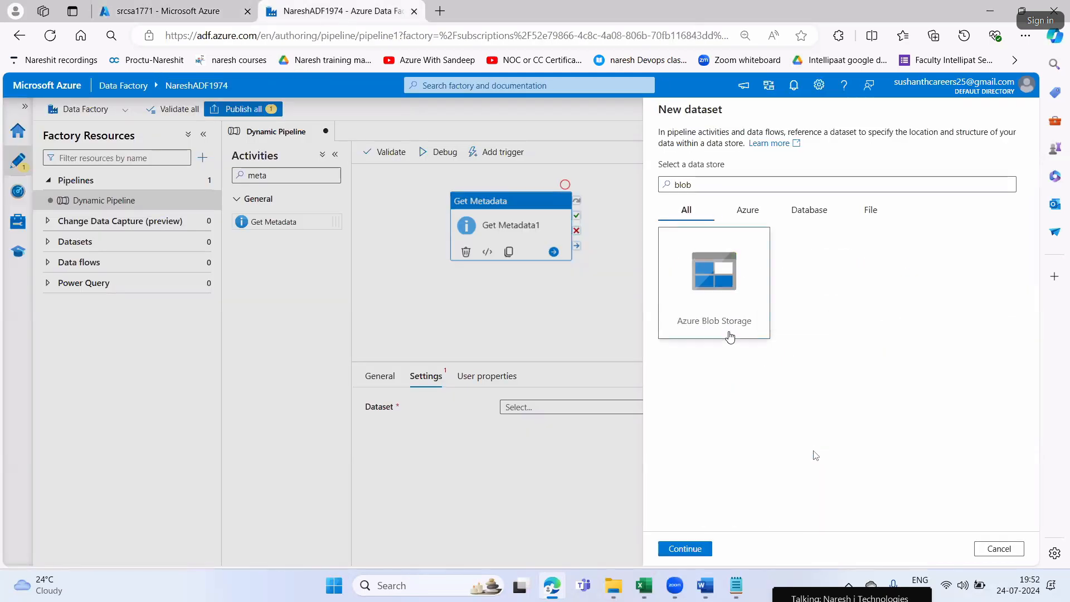
pyautogui.click(684, 548)
pyautogui.click(973, 212)
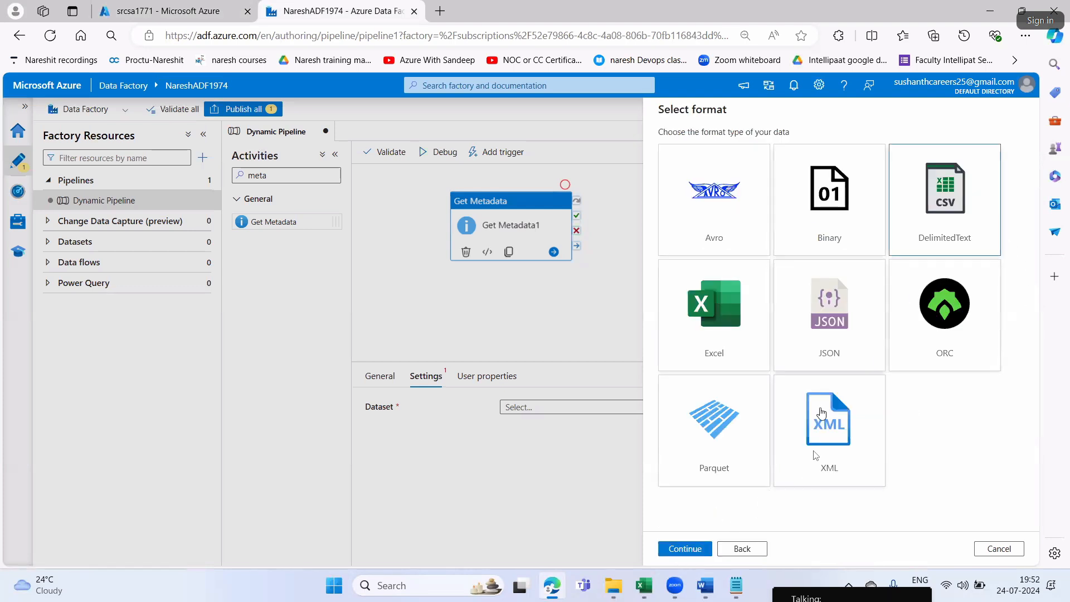
pyautogui.click(698, 549)
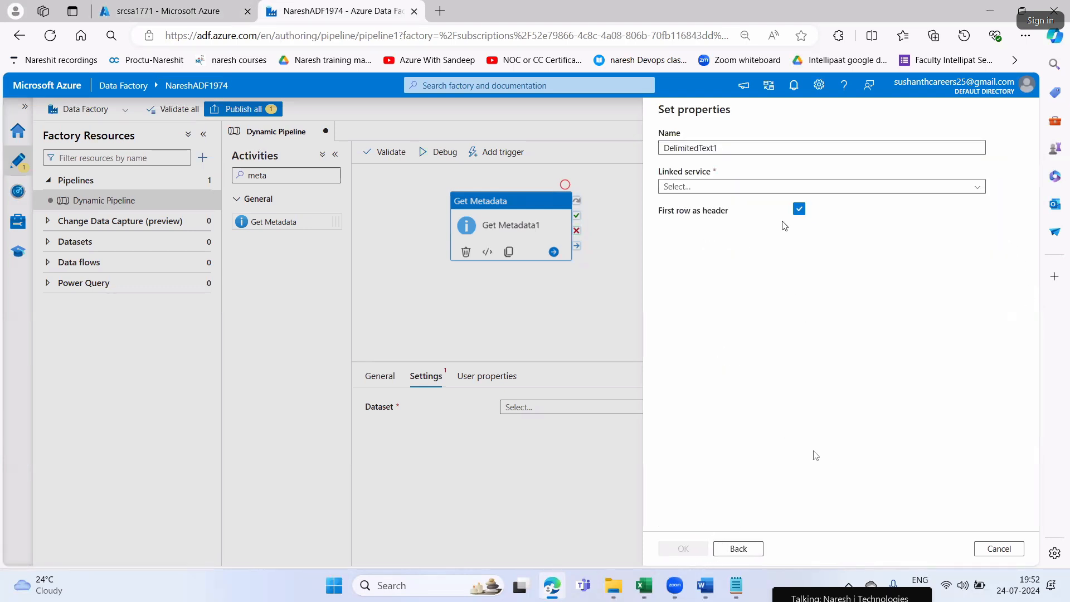
# Copy the dataset name from Step3 in Word and name the new dataset DS_Input in Edge
pyautogui.hotkey('alt', 'Tab')
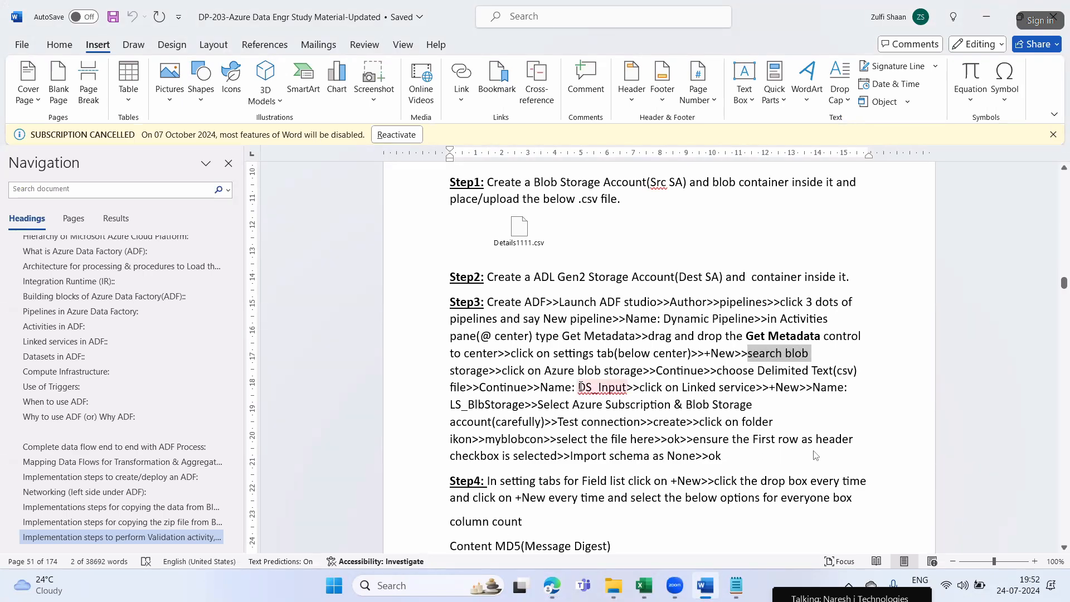
pyautogui.doubleClick(609, 387)
pyautogui.hotkey('ctrl', 'c')
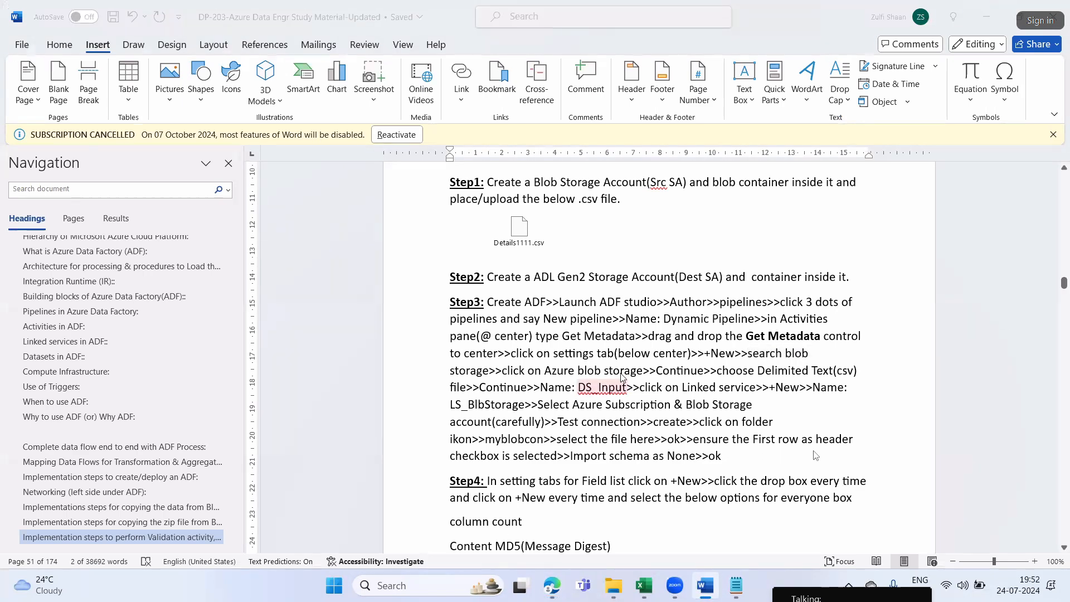
pyautogui.hotkey('alt', 'Tab')
pyautogui.hotkey('ctrl', 'v')
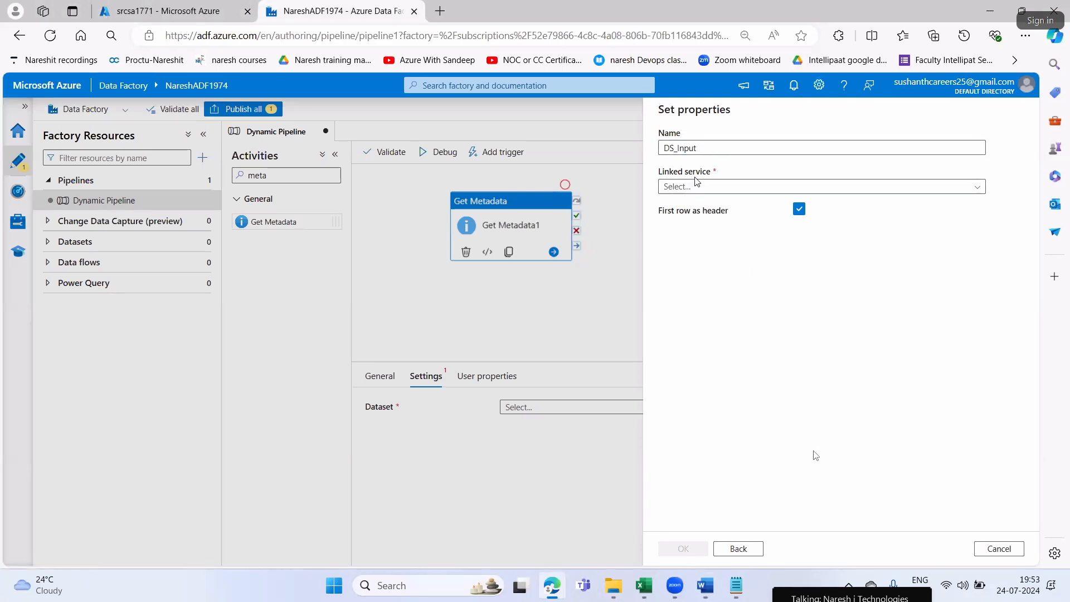
# Start a new linked service for DS_Input and name it LS_BlbStorage, copying the name from Step3 in Word
pyautogui.click(745, 194)
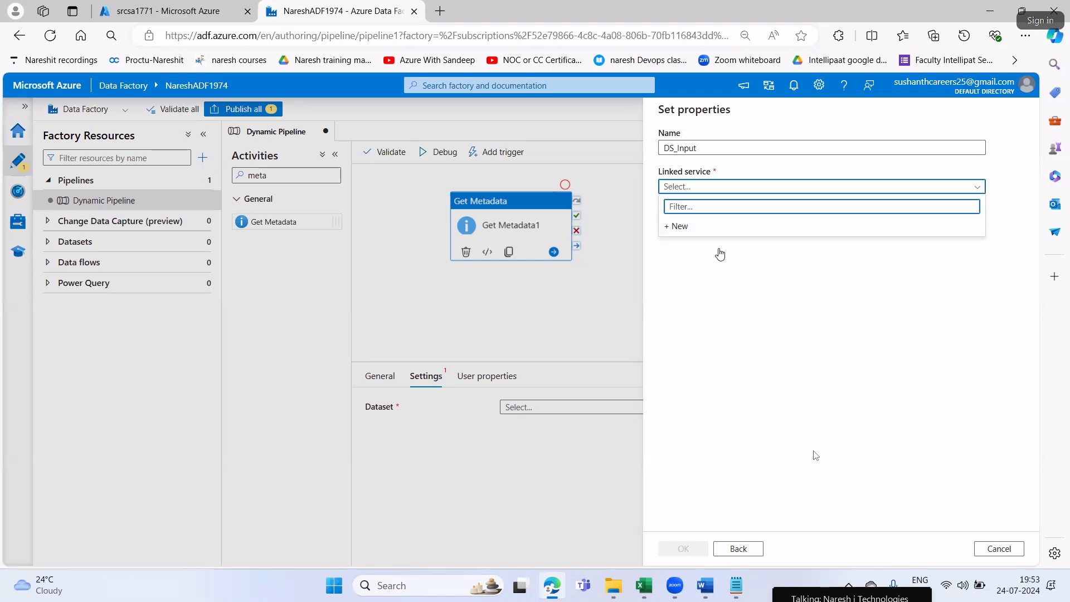
pyautogui.click(806, 301)
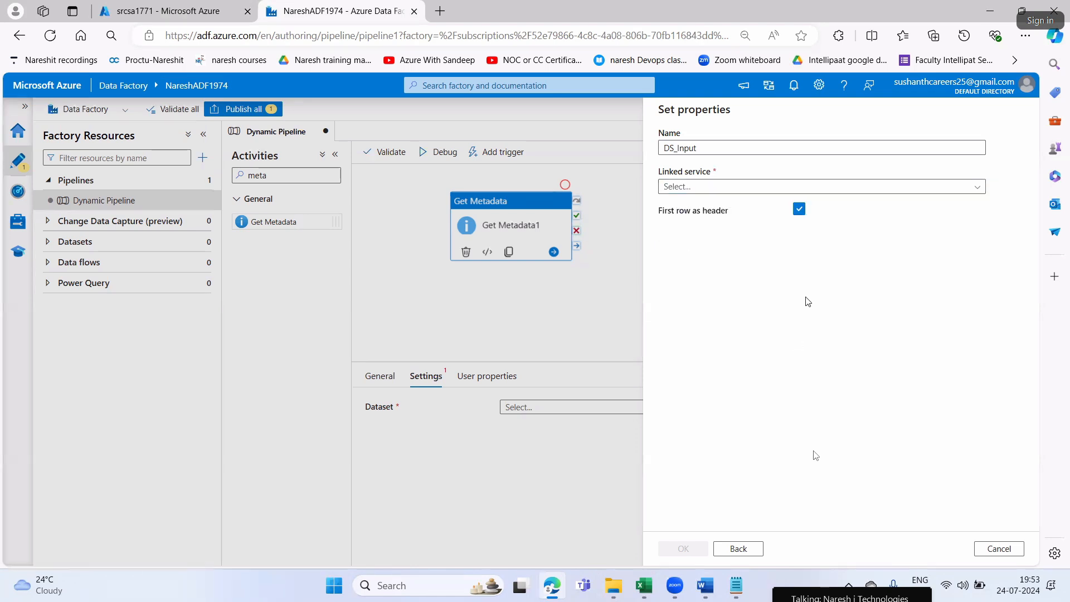
pyautogui.click(709, 193)
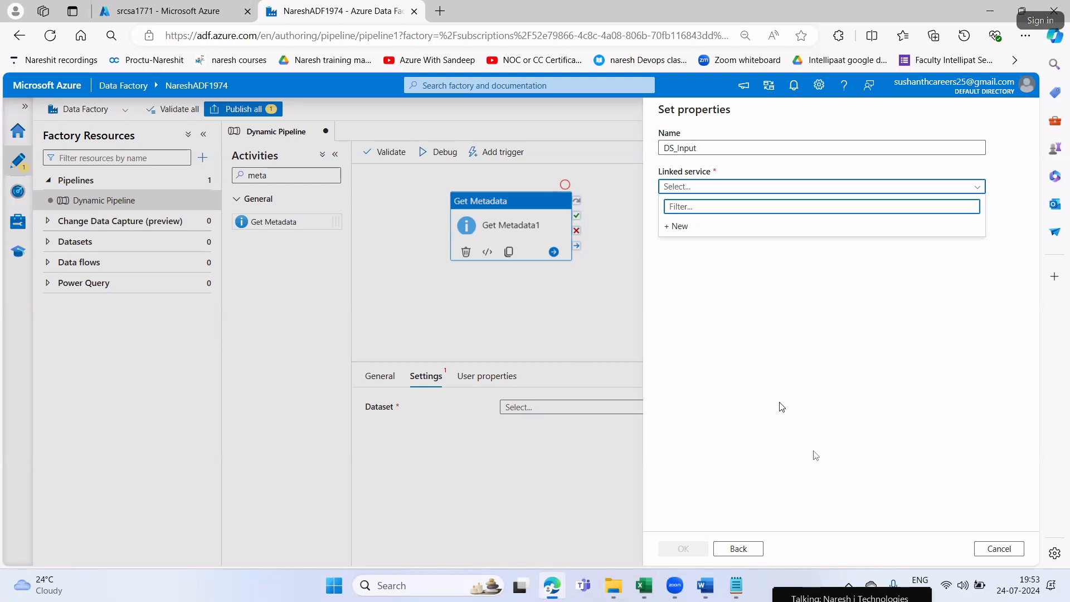
pyautogui.click(681, 227)
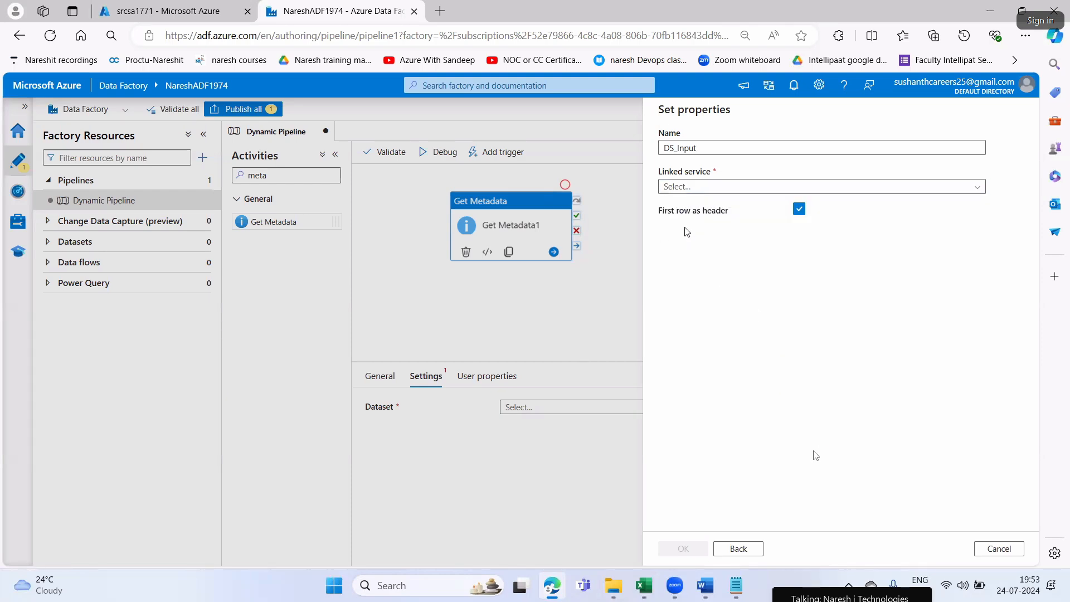
pyautogui.hotkey('alt', 'Tab')
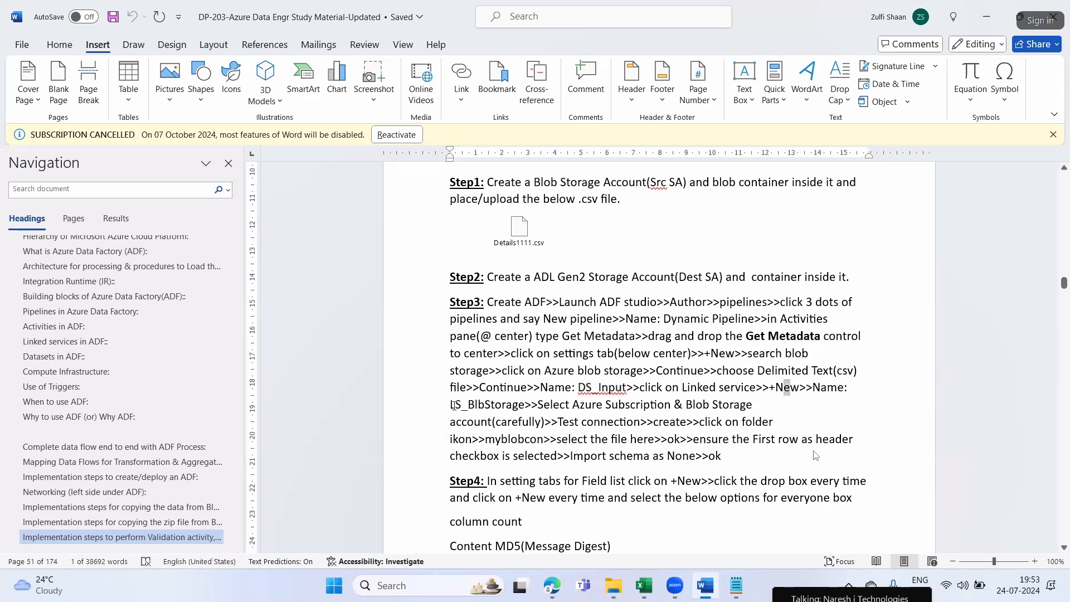
pyautogui.moveTo(450, 405); pyautogui.dragTo(487, 405)
pyautogui.hotkey('ctrl', 'c')
pyautogui.hotkey('alt', 'Tab')
pyautogui.moveTo(736, 161); pyautogui.dragTo(657, 158)
pyautogui.hotkey('ctrl', 'v')
# Check the account instruction in Word and select the Free Trial subscription and srcsa1771 storage account for the linked service in Edge
pyautogui.hotkey('alt', 'Tab')
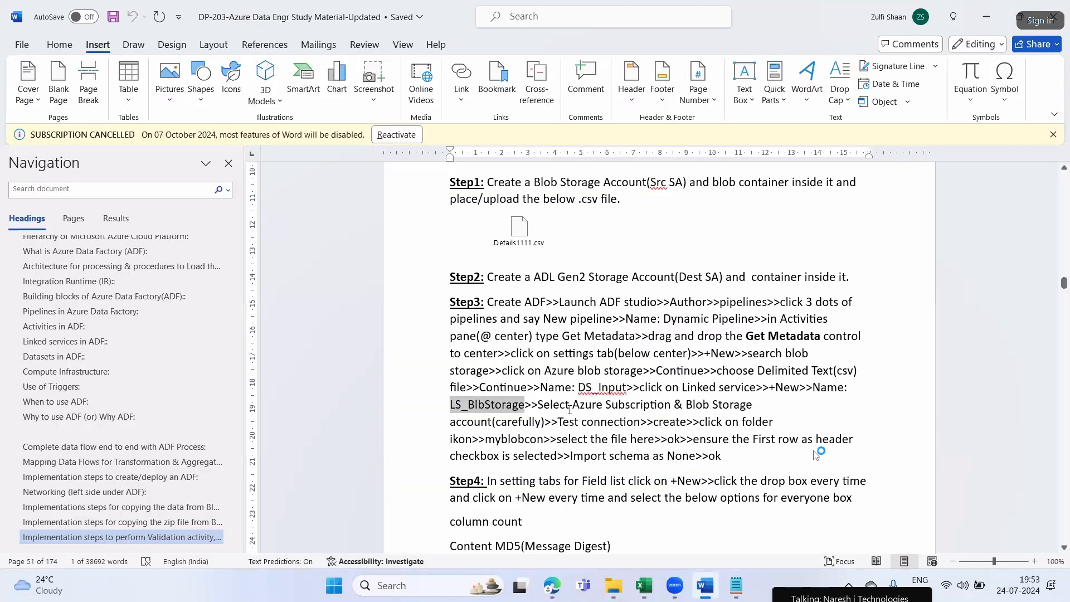
pyautogui.click(456, 437)
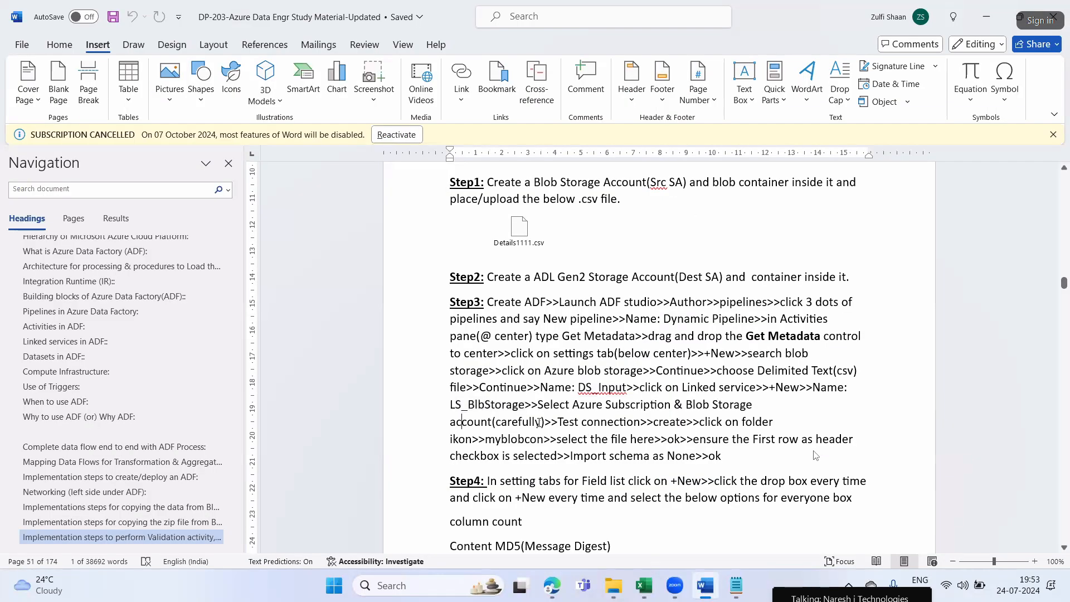
pyautogui.hotkey('alt', 'Tab')
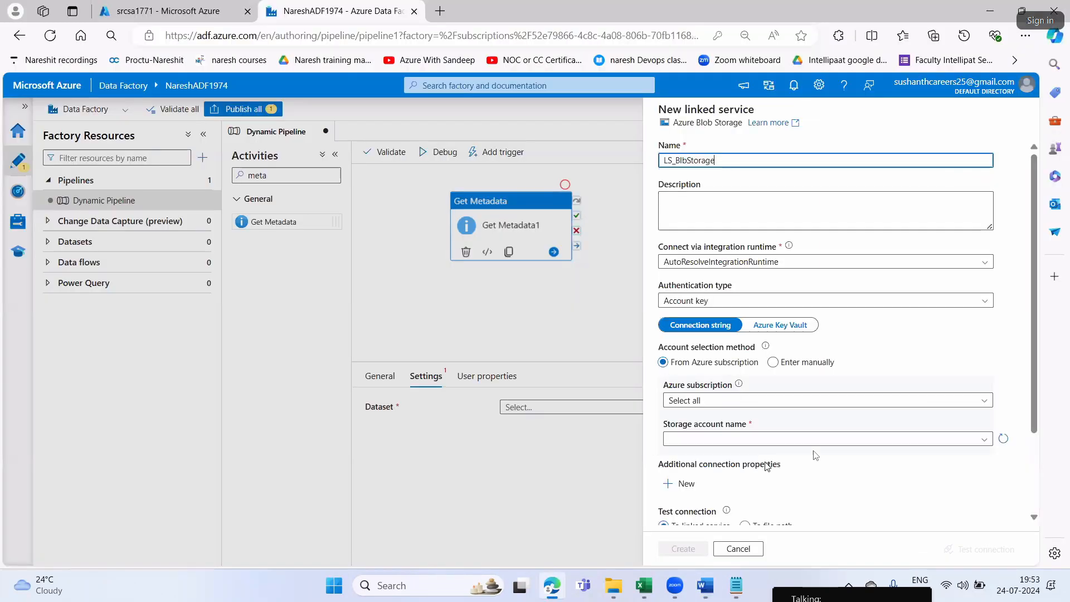
pyautogui.click(703, 406)
pyautogui.click(700, 438)
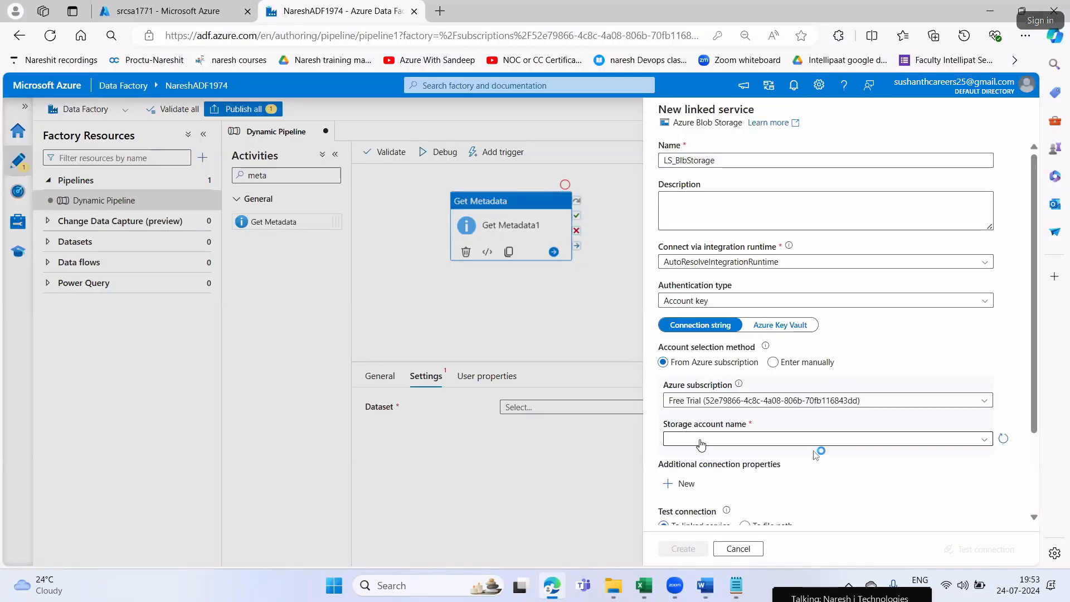
pyautogui.click(698, 439)
pyautogui.click(691, 477)
pyautogui.scroll(-2, 752, 491)
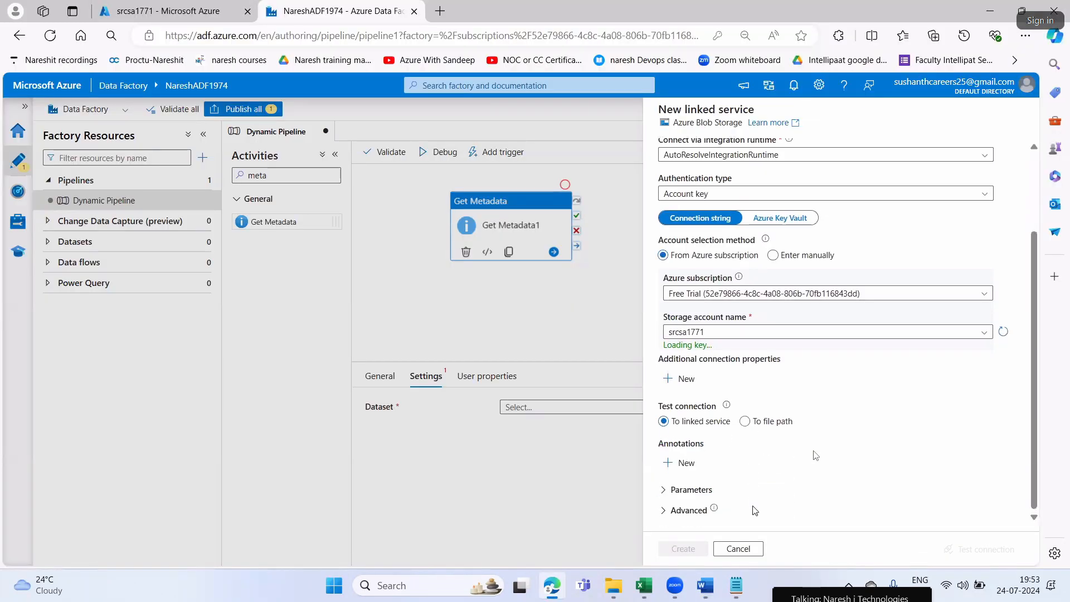
# Test the LS_BlbStorage connection and create the linked service
pyautogui.click(976, 551)
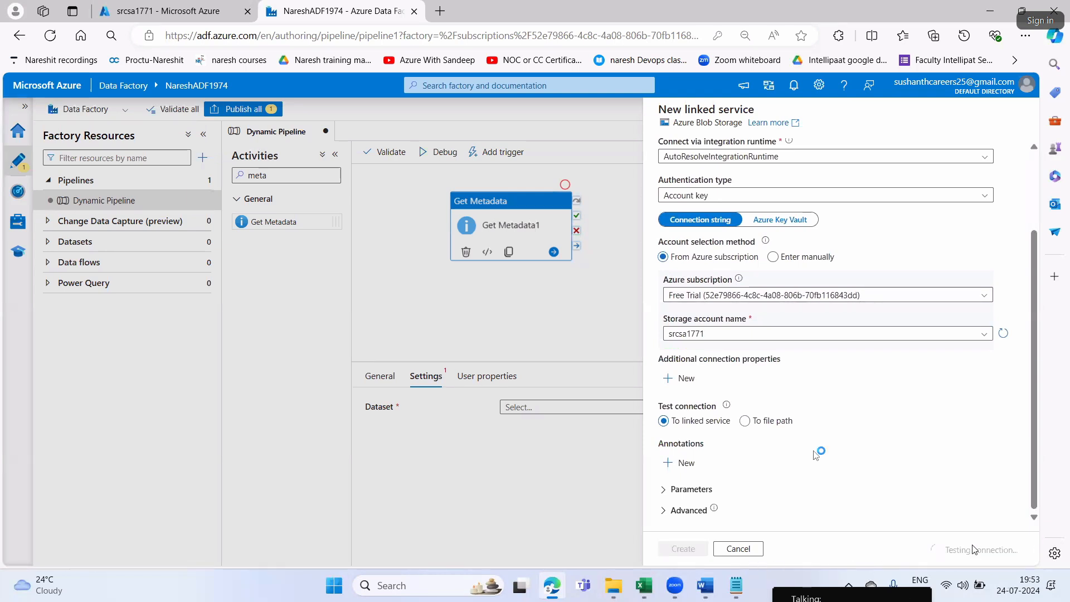
pyautogui.click(690, 550)
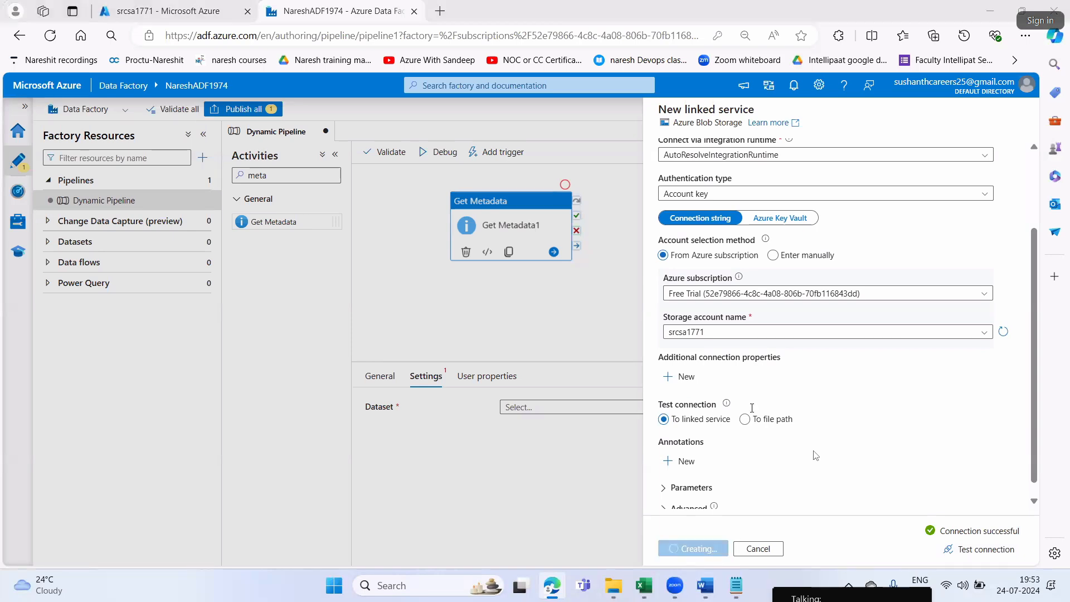
# Review the Step3 instructions in Word on creating the connection, choosing the container file and the first-row header, and return to Edge
pyautogui.hotkey('alt', 'Tab')
pyautogui.moveTo(685, 420); pyautogui.dragTo(580, 422)
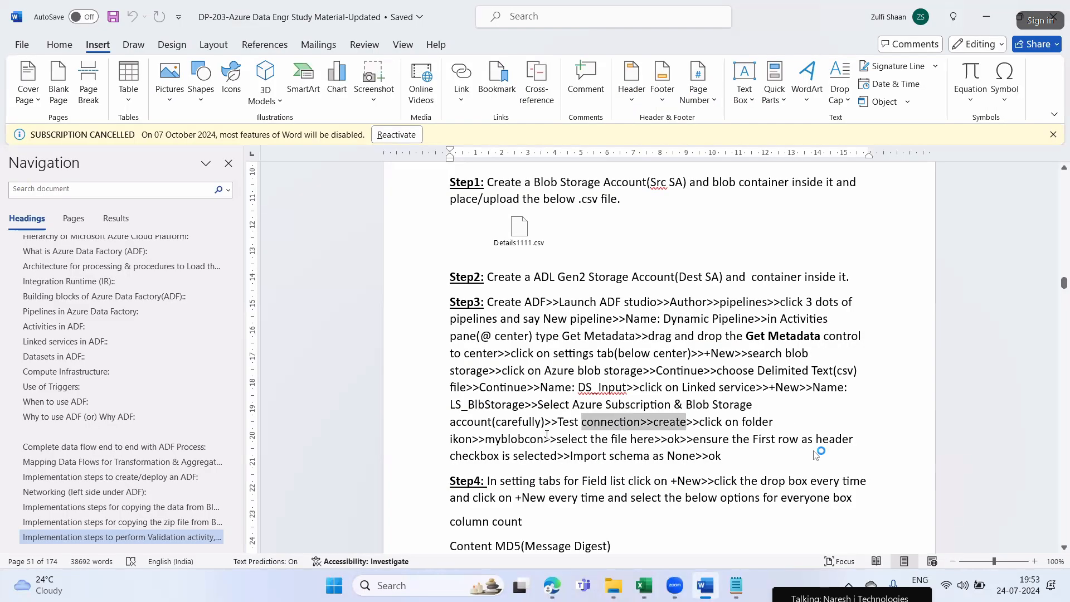
pyautogui.click(465, 439)
pyautogui.moveTo(512, 440); pyautogui.dragTo(532, 440)
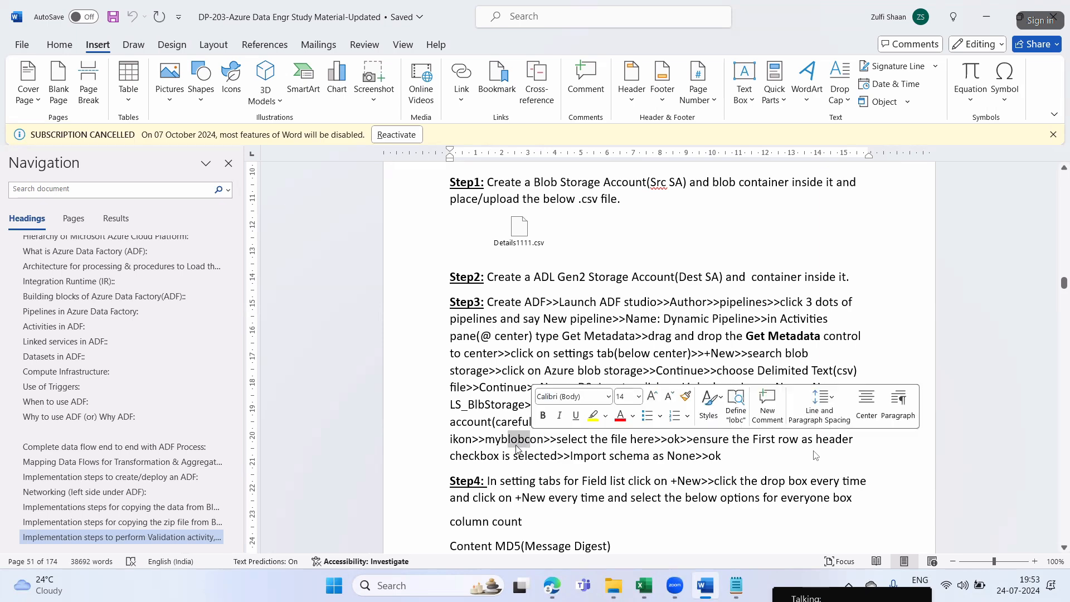
pyautogui.click(509, 440)
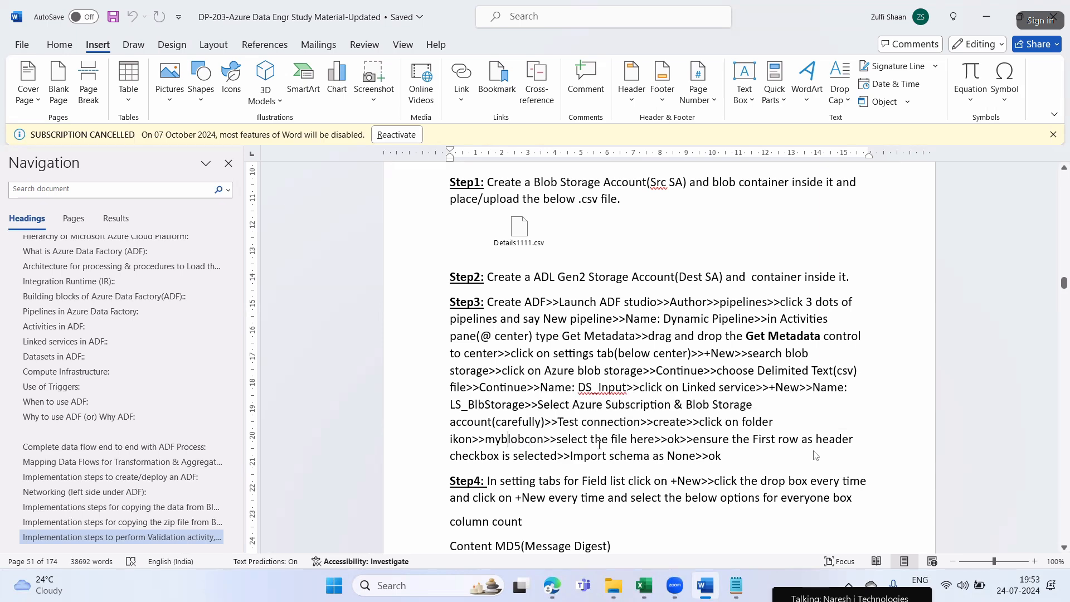
pyautogui.moveTo(531, 441); pyautogui.dragTo(502, 439)
pyautogui.click(611, 440)
pyautogui.click(722, 441)
pyautogui.hotkey('alt', 'Tab')
# Set the DS_Input file path to Details1111.csv in the srccon container
pyautogui.click(994, 224)
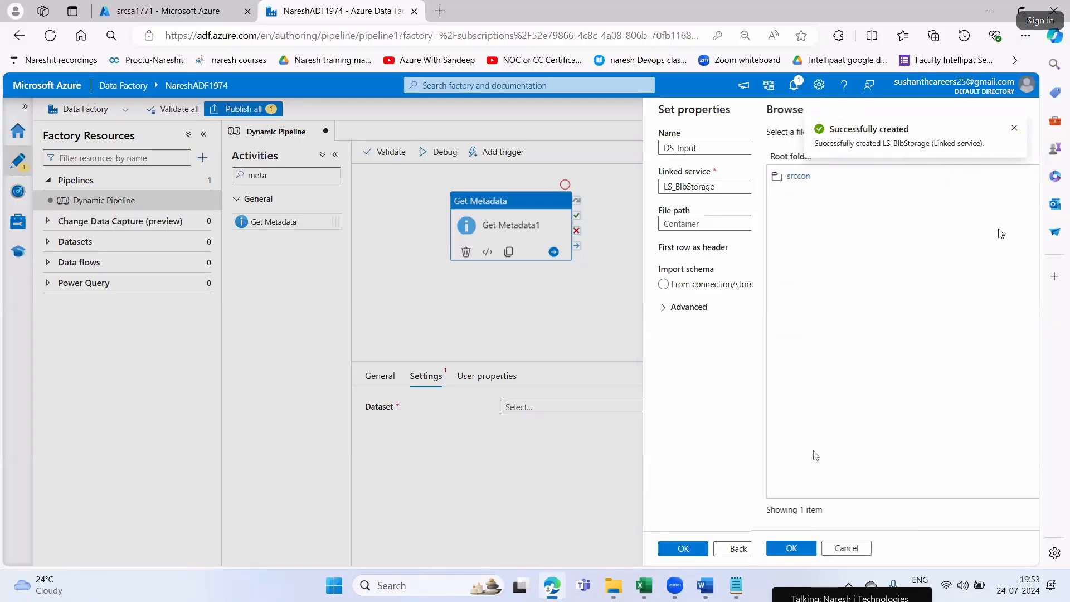
pyautogui.click(690, 177)
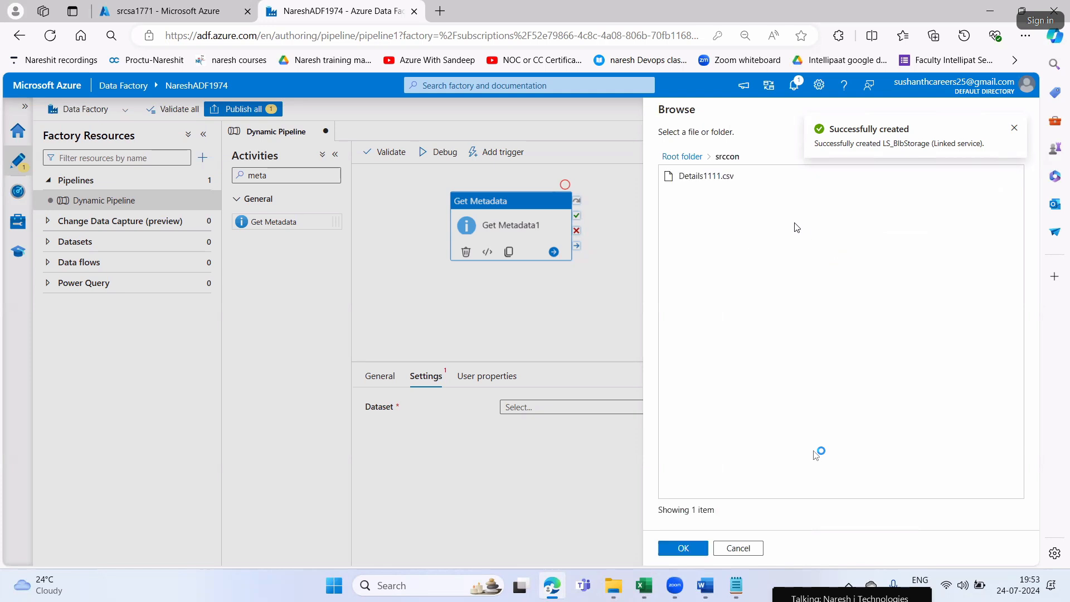
pyautogui.click(705, 181)
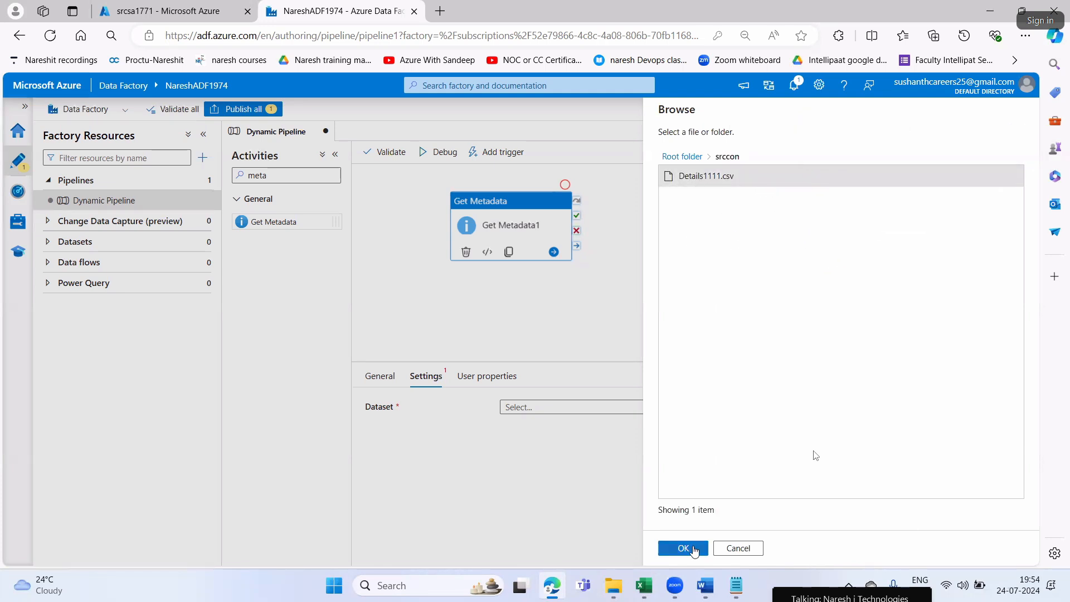
pyautogui.click(683, 549)
# Set the import schema to From connection/store after trying None, and create the DS_Input dataset
pyautogui.click(850, 284)
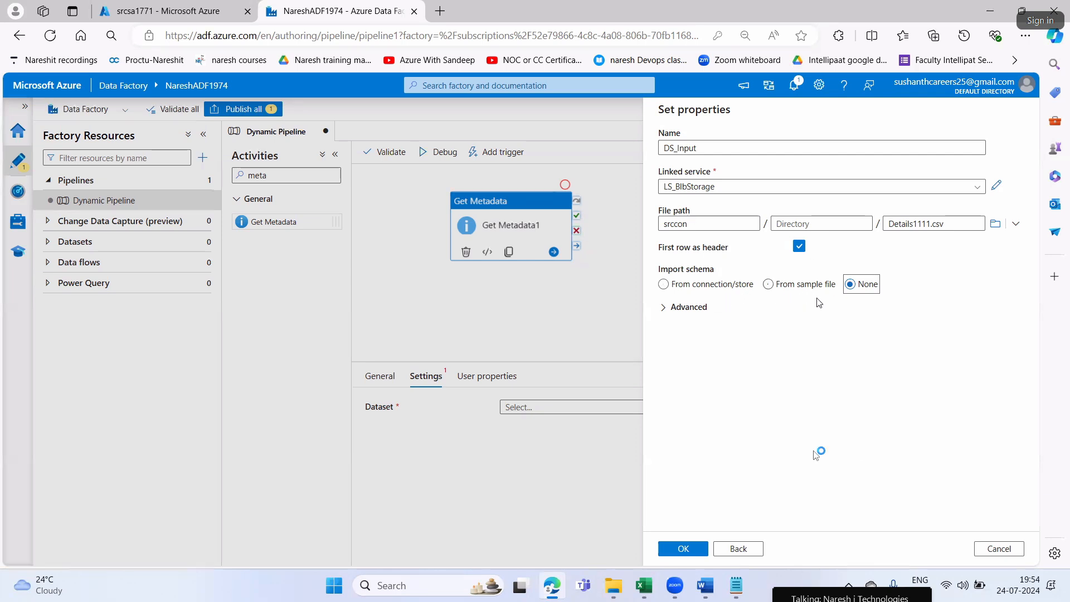
pyautogui.click(663, 284)
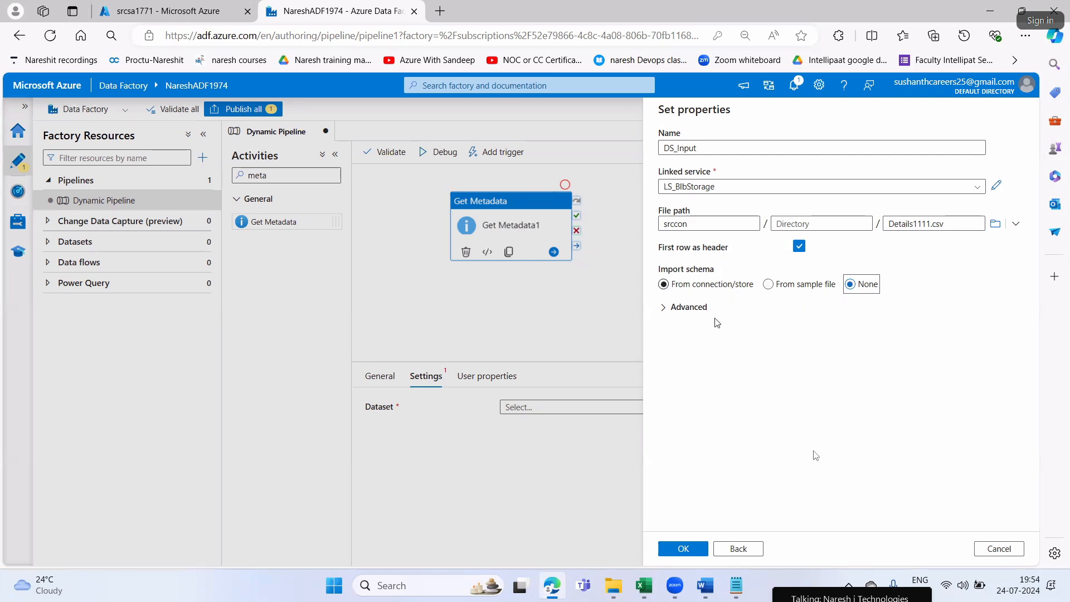
pyautogui.click(681, 547)
# Highlight the whole Step3 paragraph in Word and read on to the Step4 field list instructions
pyautogui.hotkey('alt', 'Tab')
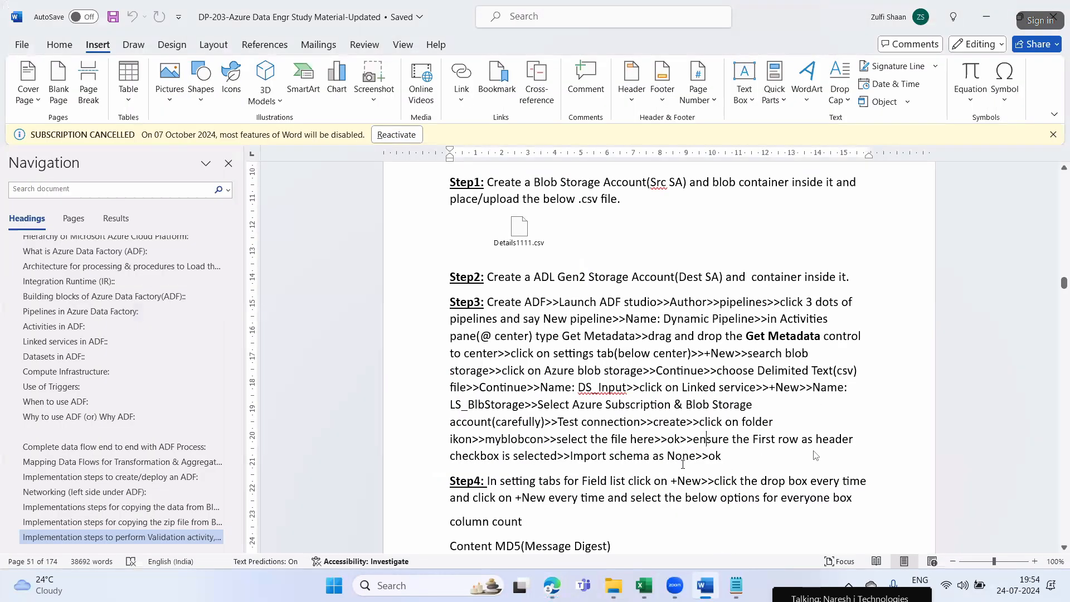
pyautogui.moveTo(713, 456); pyautogui.dragTo(450, 299)
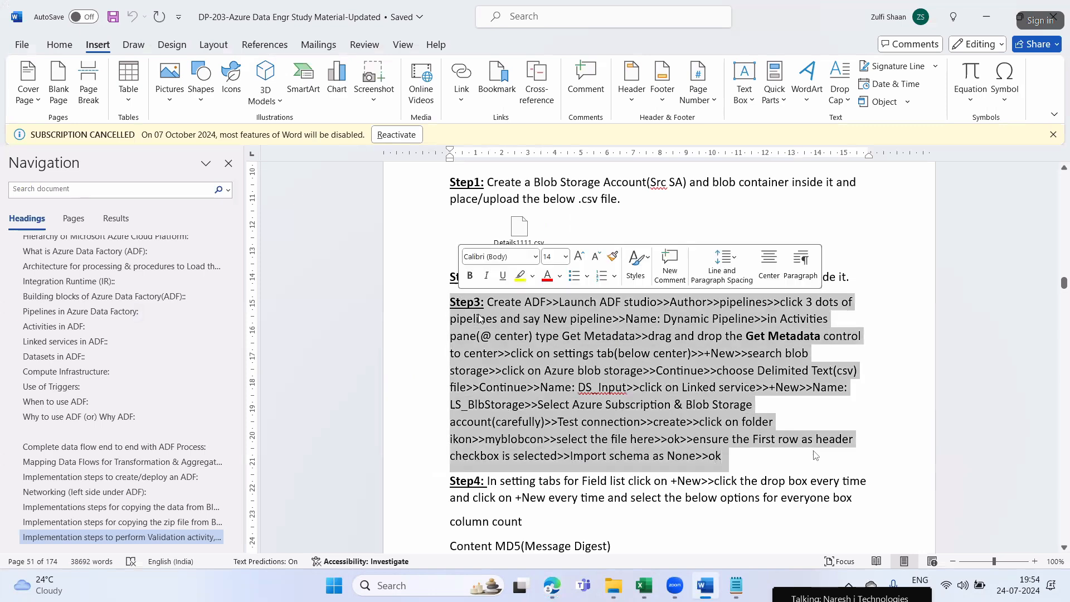
pyautogui.click(622, 373)
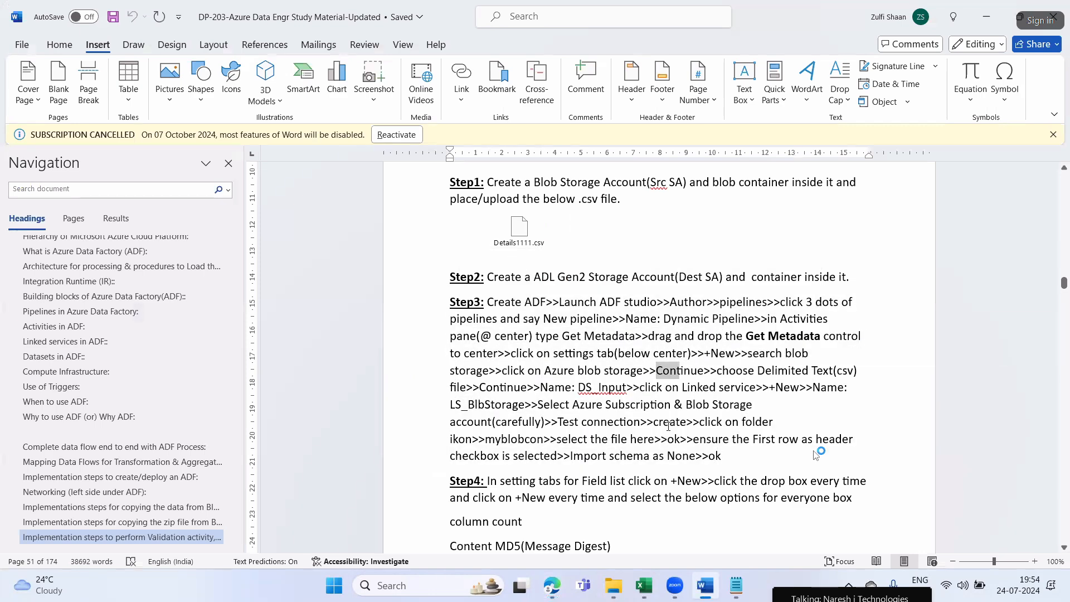
pyautogui.click(669, 422)
pyautogui.scroll(-1, 696, 407)
pyautogui.scroll(-3, 696, 408)
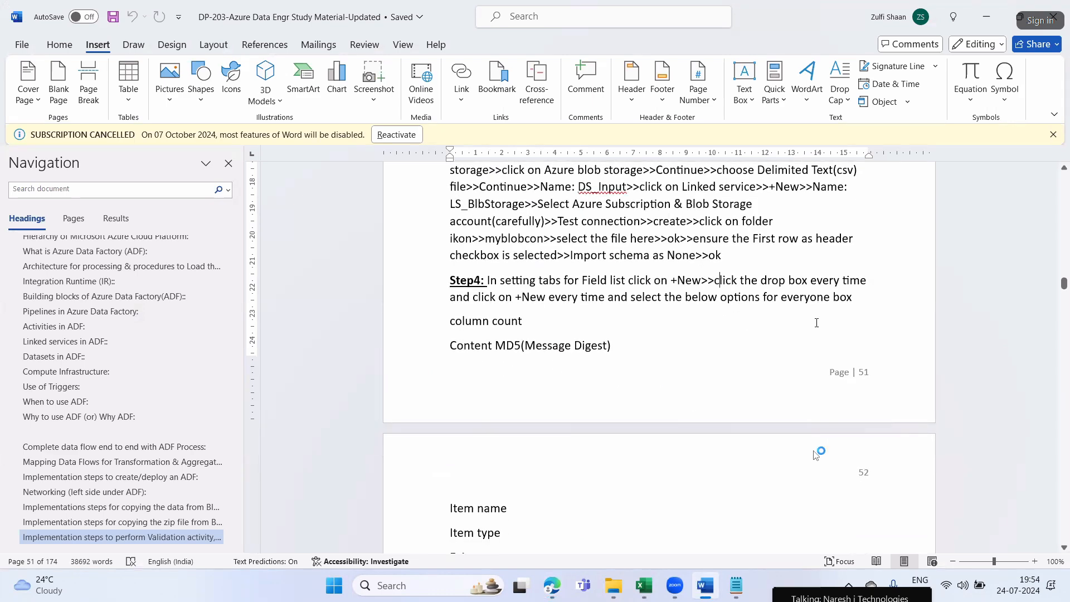
# Add a new entry to the Get Metadata field list in Edge and return to the Step4 instructions in Word
pyautogui.hotkey('alt', 'Tab')
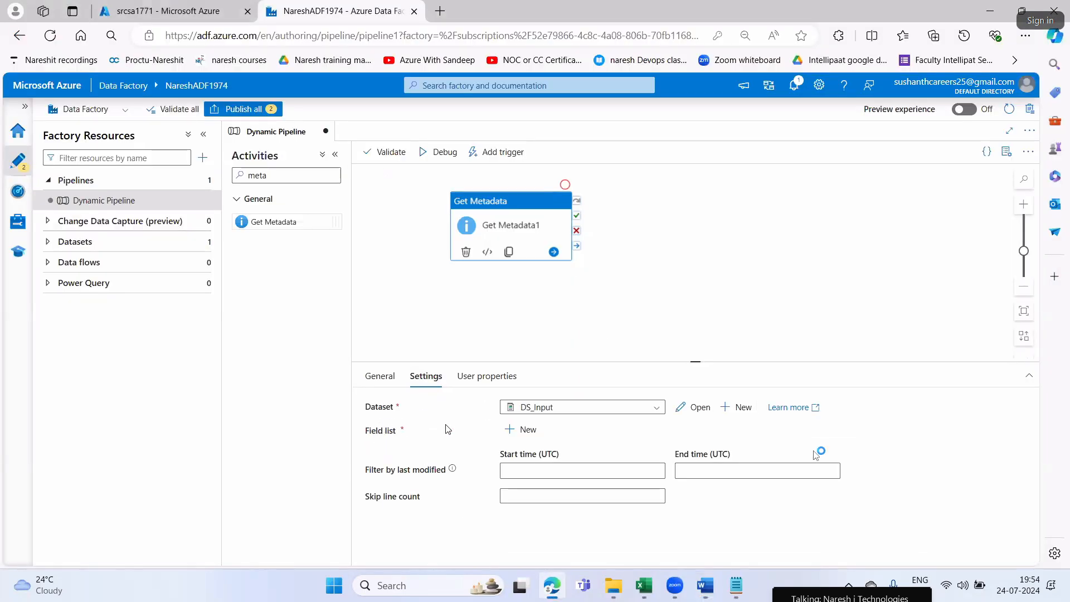
pyautogui.click(519, 431)
pyautogui.hotkey('alt', 'Tab')
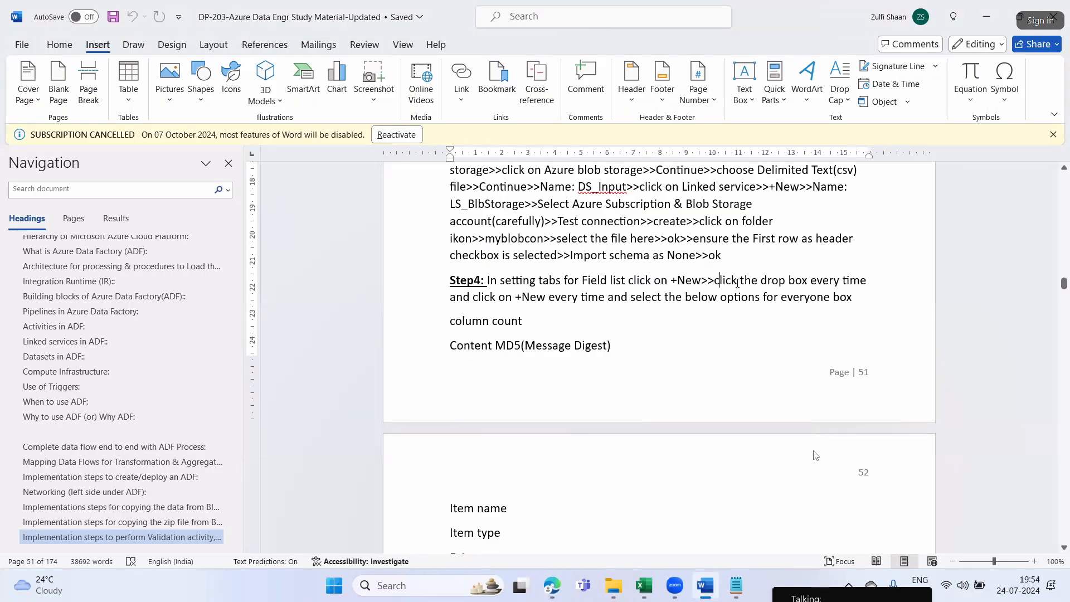
# Highlight the Step4 phrases on opening the drop box, adding a new entry every time and selecting the listed options
pyautogui.moveTo(715, 280); pyautogui.dragTo(868, 280)
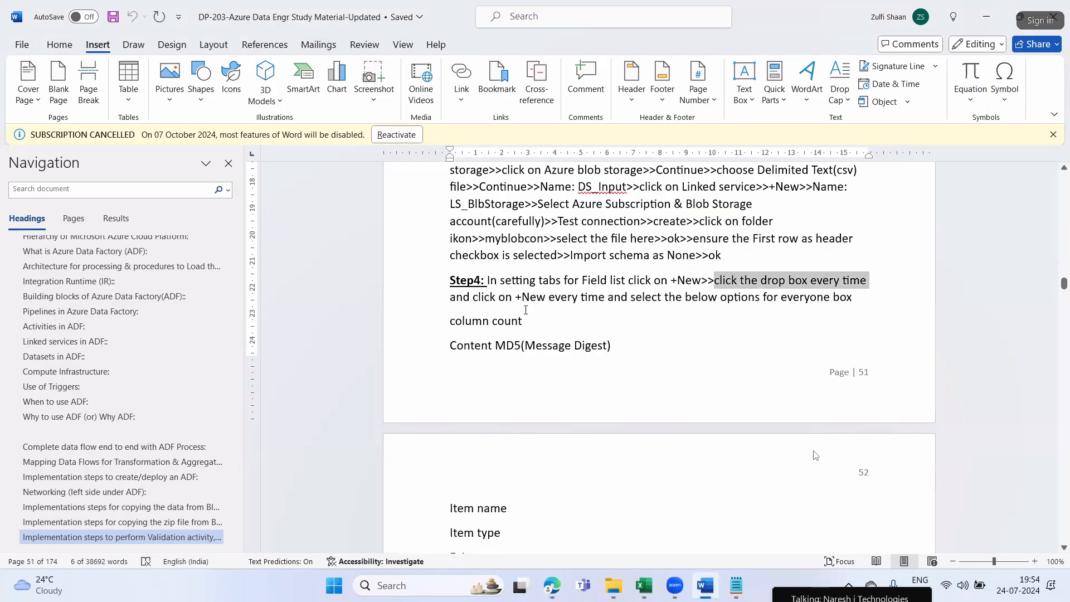
pyautogui.moveTo(522, 302); pyautogui.dragTo(559, 302)
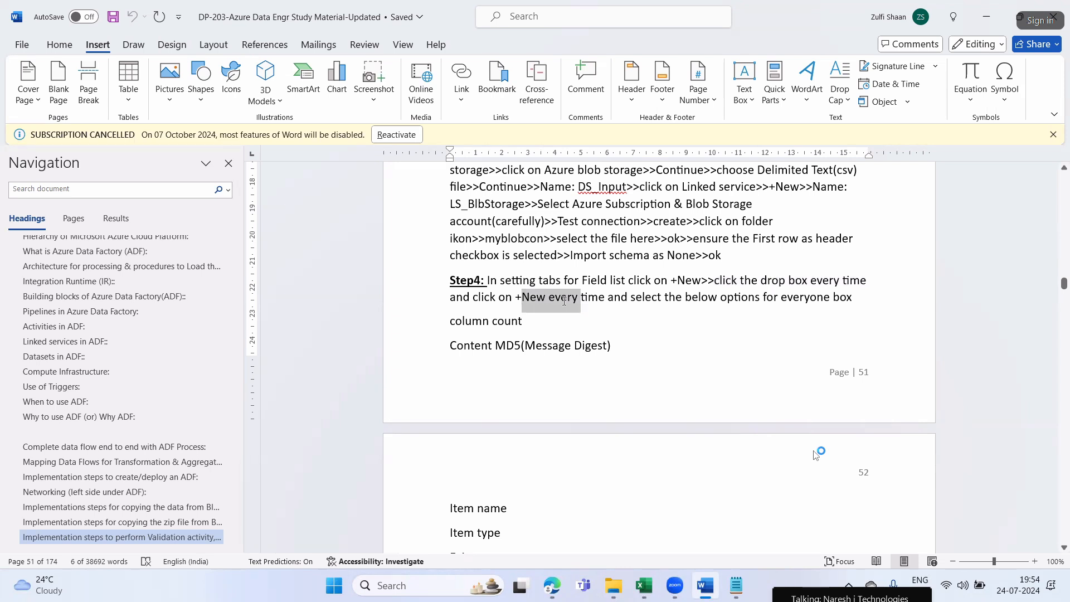
pyautogui.moveTo(665, 300); pyautogui.dragTo(760, 300)
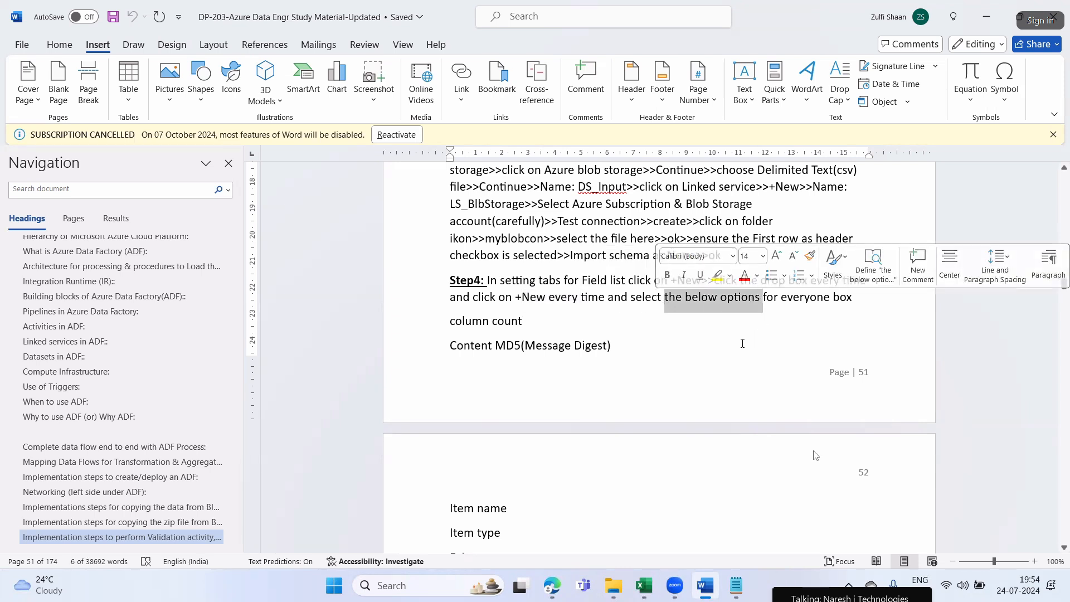
# Go through the Step4 metadata options in Word and highlight the full list from column count to Structure
pyautogui.scroll(-2, 636, 345)
pyautogui.click(483, 254)
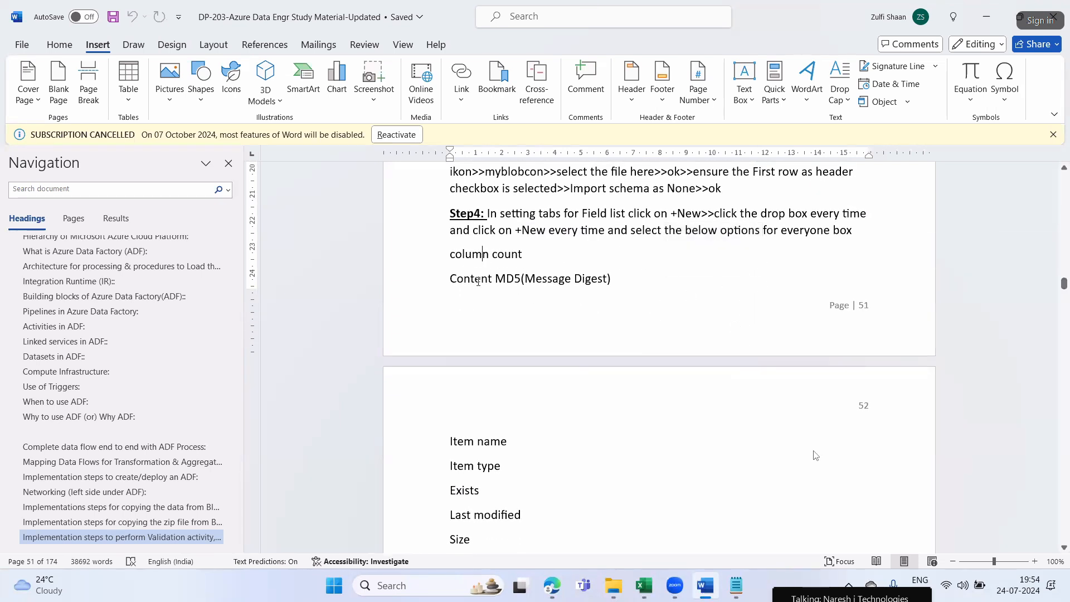
pyautogui.click(478, 279)
pyautogui.moveTo(495, 279); pyautogui.dragTo(538, 298)
pyautogui.moveTo(489, 441); pyautogui.dragTo(488, 490)
pyautogui.click(484, 515)
pyautogui.scroll(-1, 512, 514)
pyautogui.scroll(-1, 511, 515)
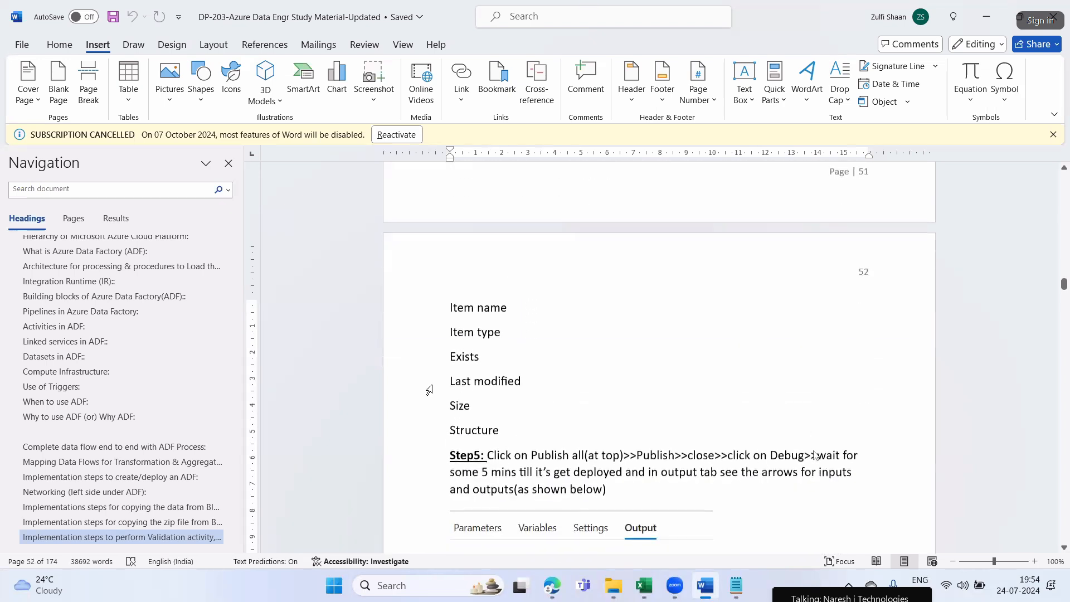
pyautogui.scroll(1, 469, 419)
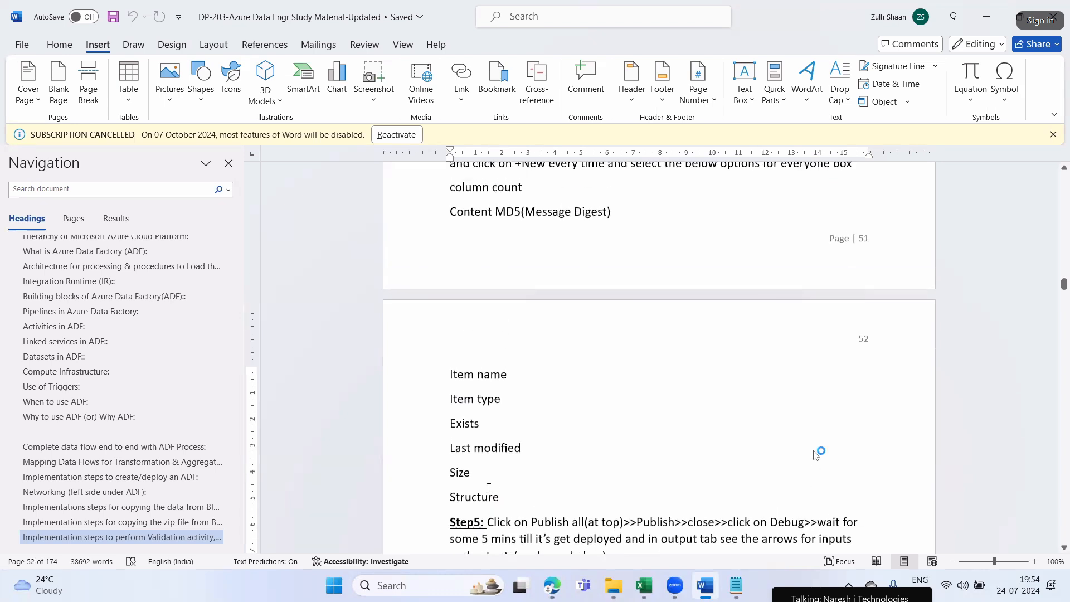
pyautogui.moveTo(510, 494); pyautogui.dragTo(451, 200)
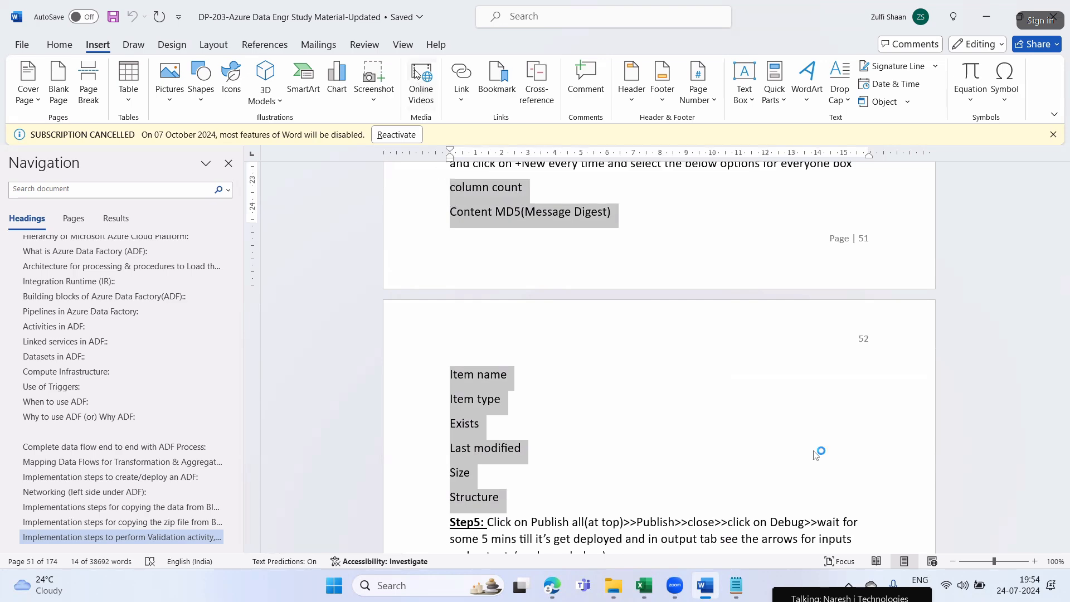
# Switch to Edge and add nine more blank entries to the Get Metadata activity's field list
pyautogui.click(602, 383)
pyautogui.hotkey('alt', 'Tab')
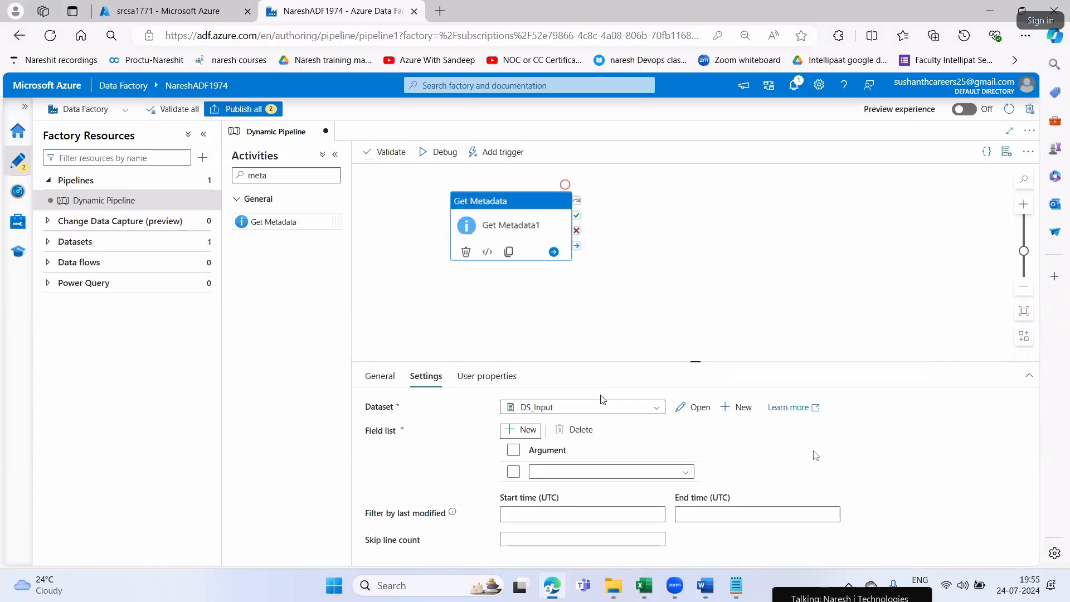
pyautogui.click(510, 435)
pyautogui.click(510, 438)
pyautogui.click(510, 438)
pyautogui.click(510, 437)
pyautogui.click(510, 438)
pyautogui.click(510, 437)
pyautogui.click(510, 438)
pyautogui.scroll(-3, 591, 458)
pyautogui.scroll(5, 563, 446)
pyautogui.click(519, 432)
pyautogui.scroll(-5, 569, 465)
pyautogui.scroll(5, 569, 465)
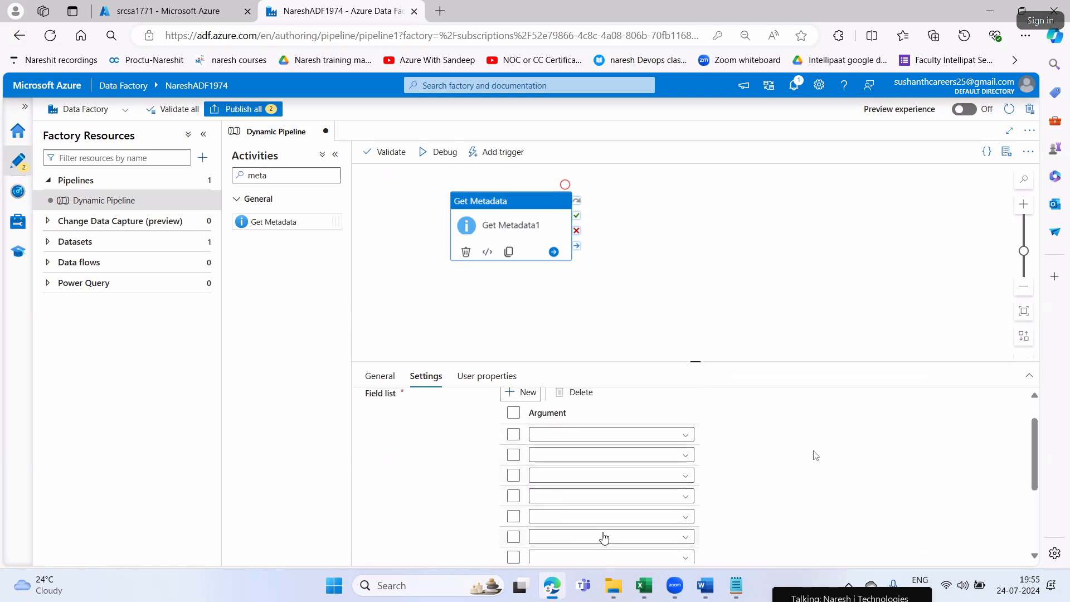
# Check the option list in Word, and set the first two field list arguments in Edge to Column count and Content MD5
pyautogui.hotkey('alt', 'Tab')
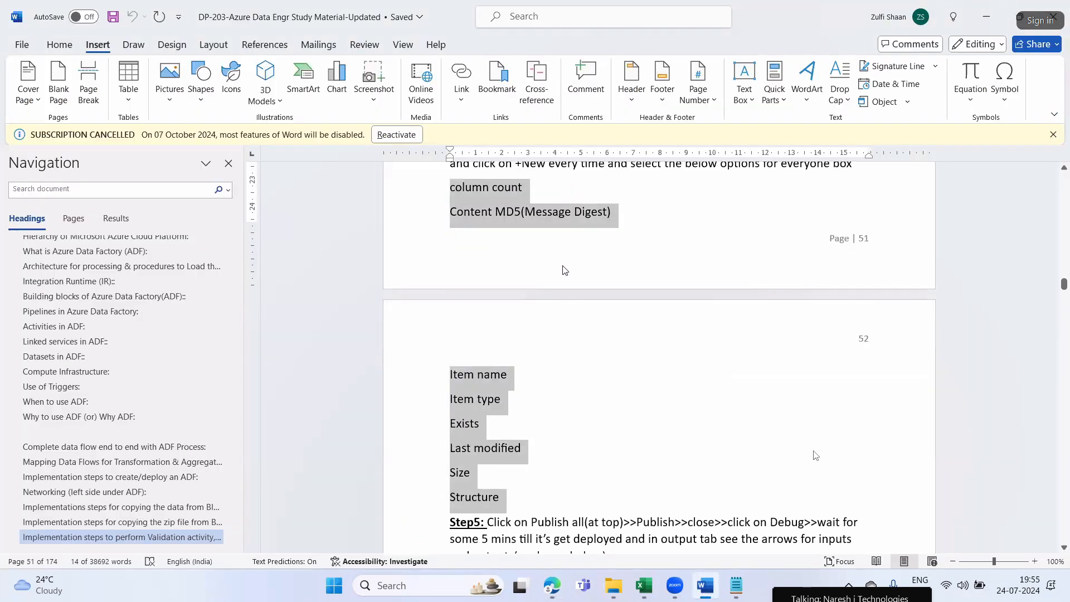
pyautogui.click(572, 284)
pyautogui.hotkey('alt', 'Tab')
pyautogui.click(620, 439)
pyautogui.click(554, 453)
pyautogui.click(564, 458)
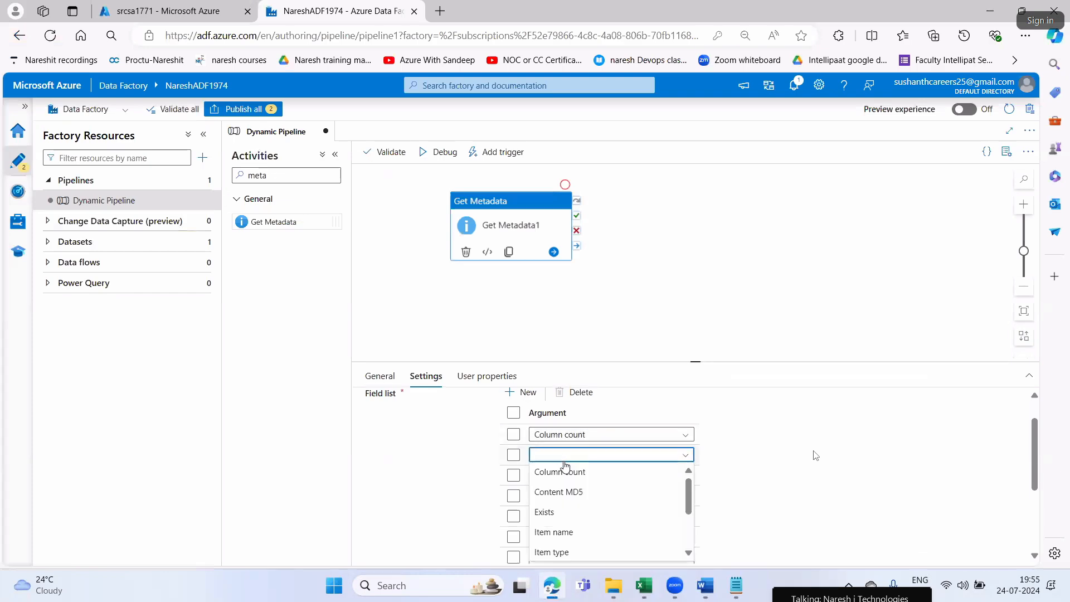
pyautogui.click(560, 492)
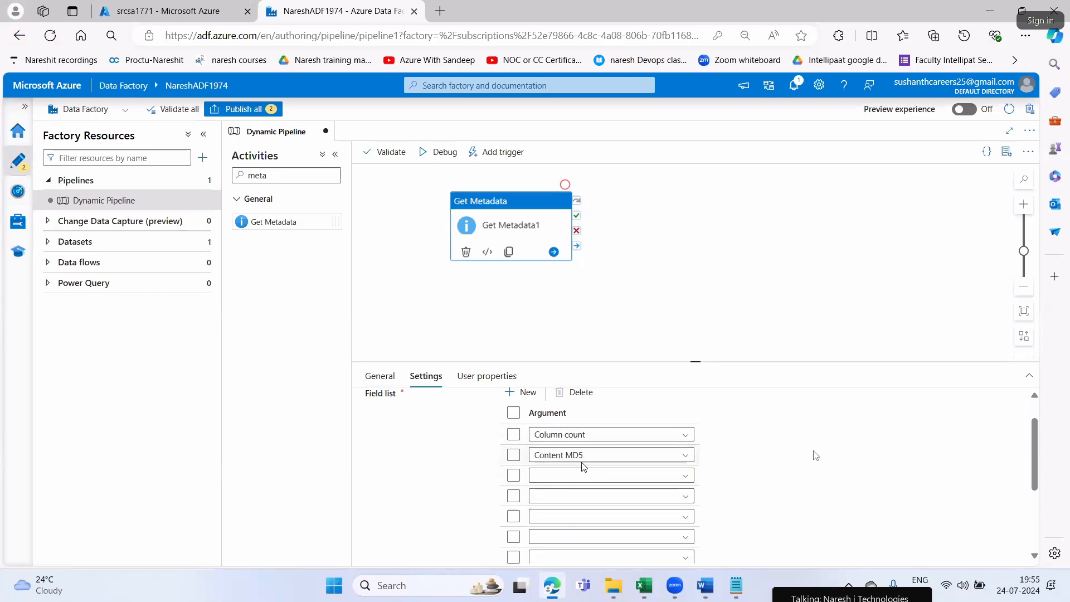
# Consult the Word list again and set the next three field list arguments in Edge to Item name, Item type and Exists
pyautogui.hotkey('alt', 'Tab')
pyautogui.click(574, 489)
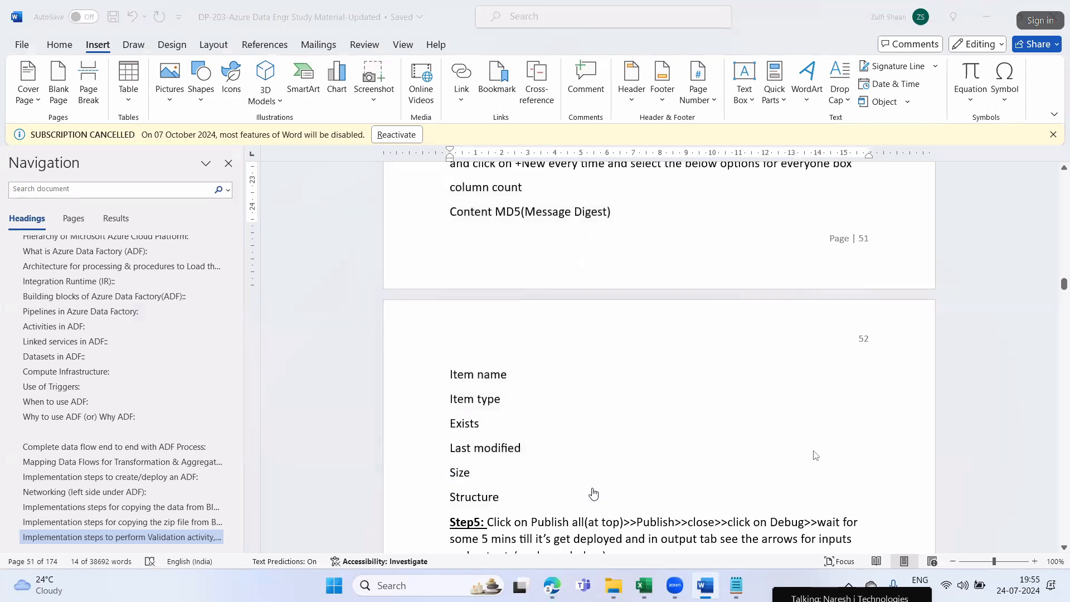
pyautogui.hotkey('alt', 'Tab')
pyautogui.click(585, 475)
pyautogui.click(567, 552)
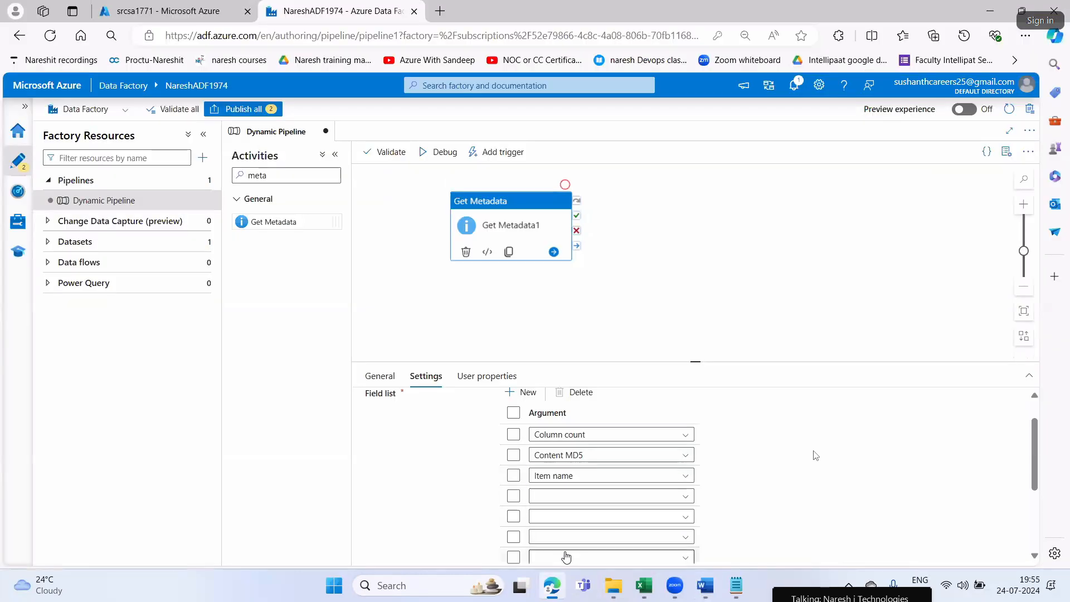
pyautogui.scroll(-2, 566, 551)
pyautogui.click(568, 427)
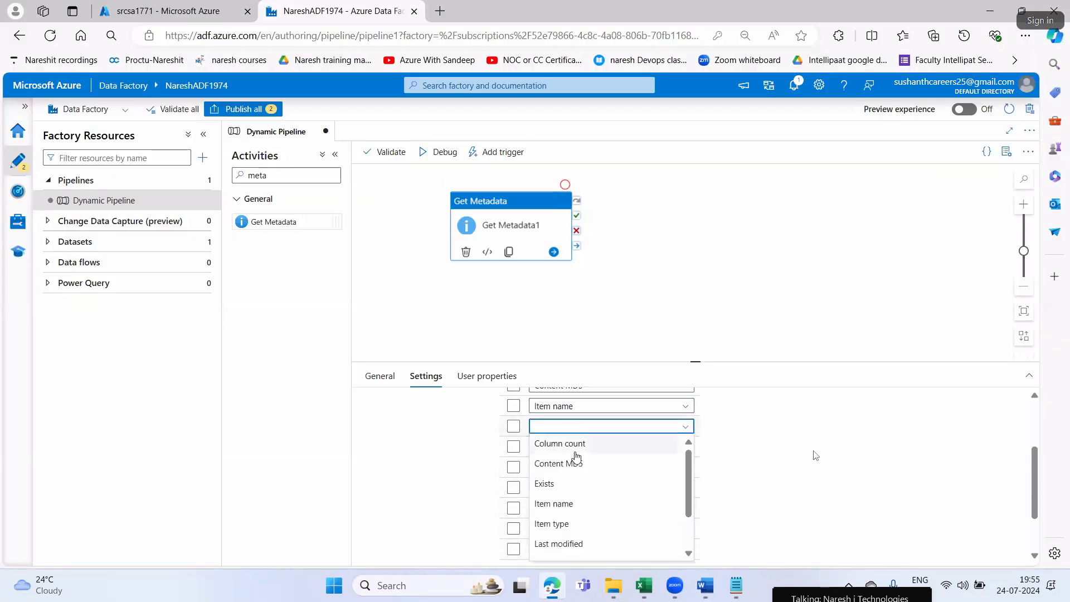
pyautogui.click(564, 526)
pyautogui.click(568, 447)
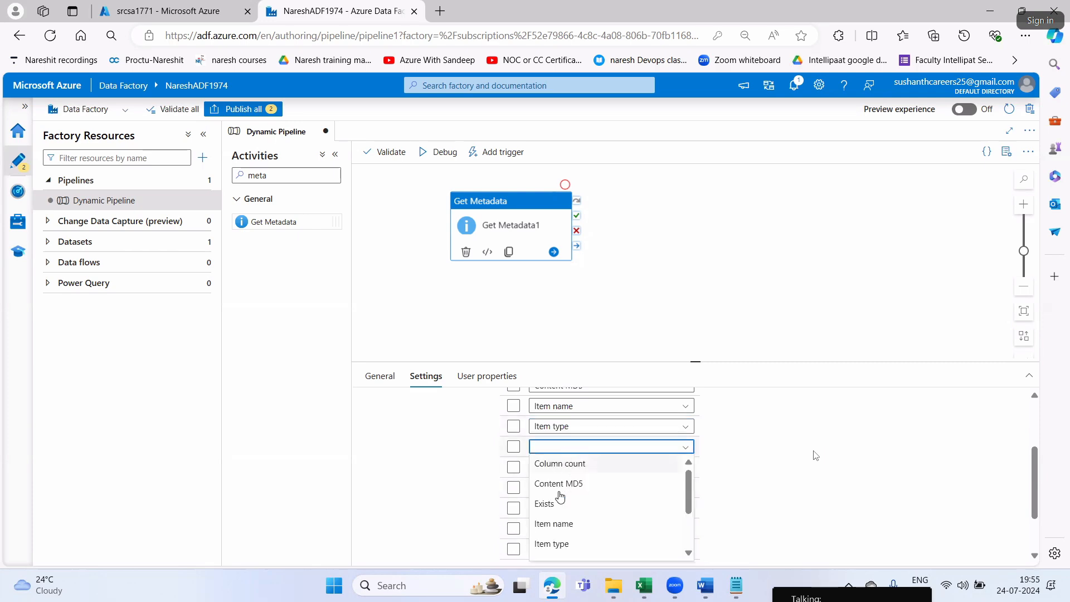
pyautogui.click(547, 503)
# Compare with the Word list and set the following three field list arguments in Edge to Last modified, Size and Structure
pyautogui.hotkey('alt', 'Tab')
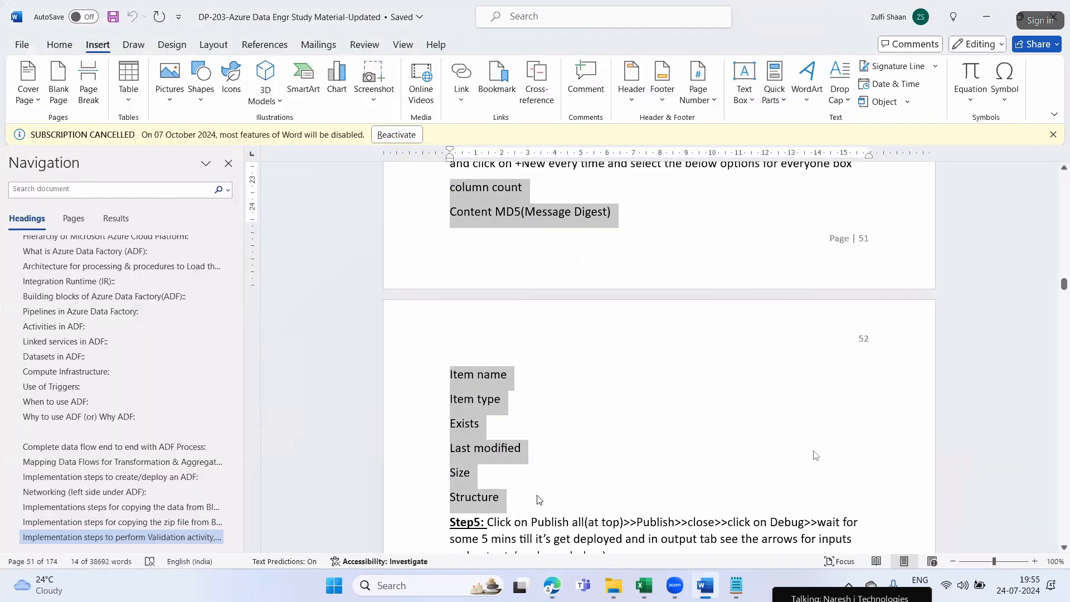
pyautogui.hotkey('alt', 'Tab')
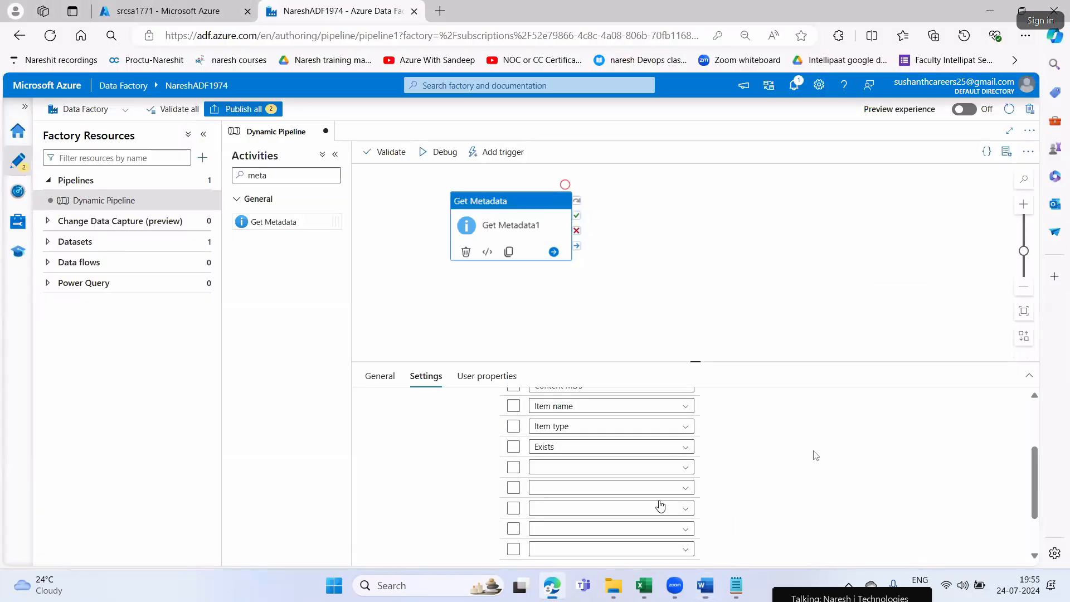
pyautogui.click(591, 476)
pyautogui.scroll(-2, 568, 543)
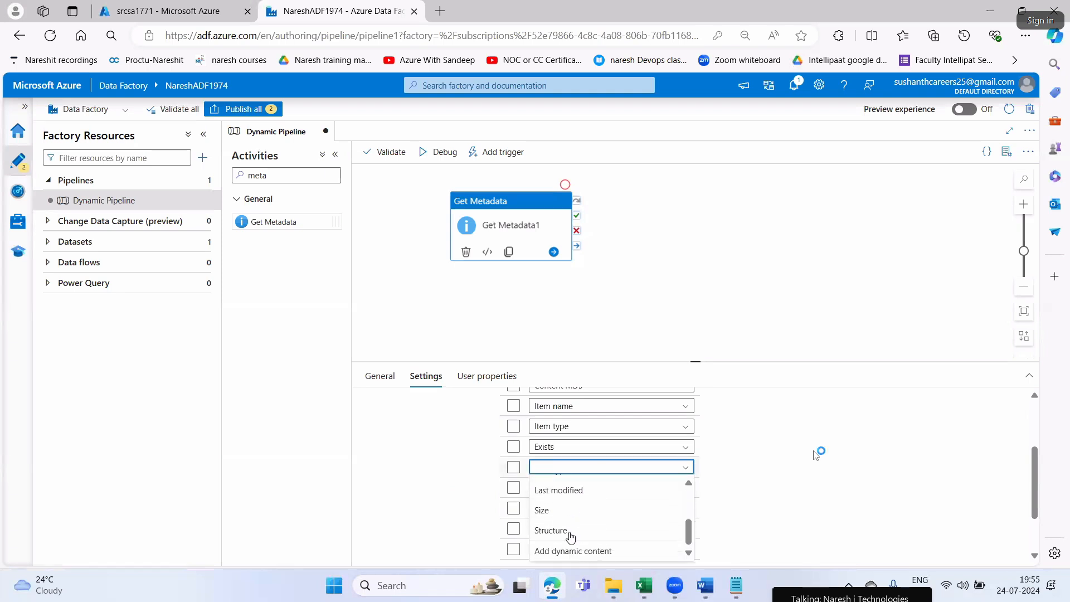
pyautogui.click(570, 496)
pyautogui.click(566, 495)
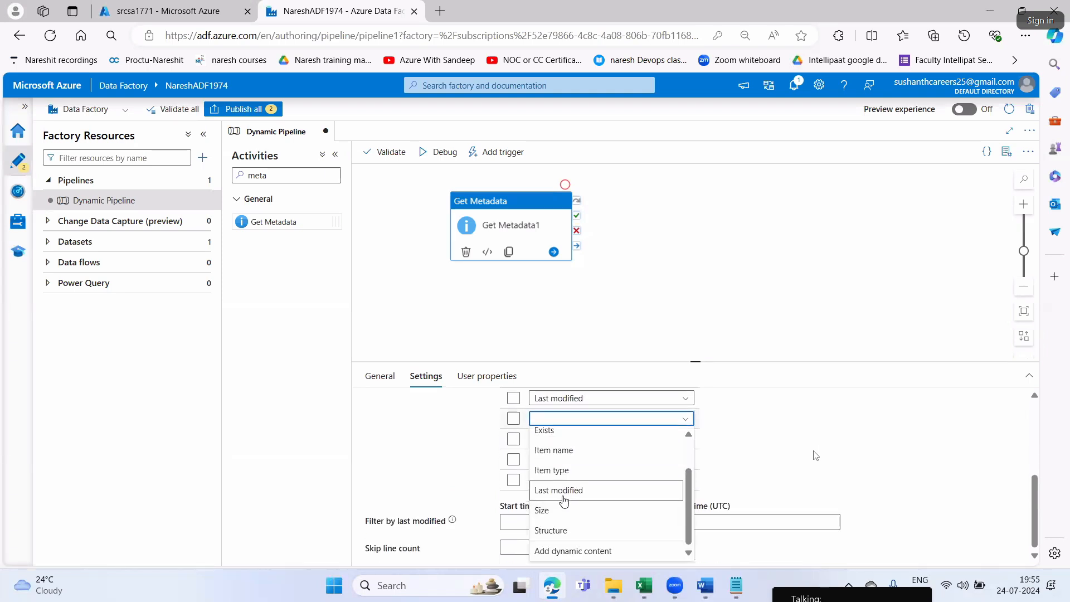
pyautogui.click(561, 511)
pyautogui.click(563, 440)
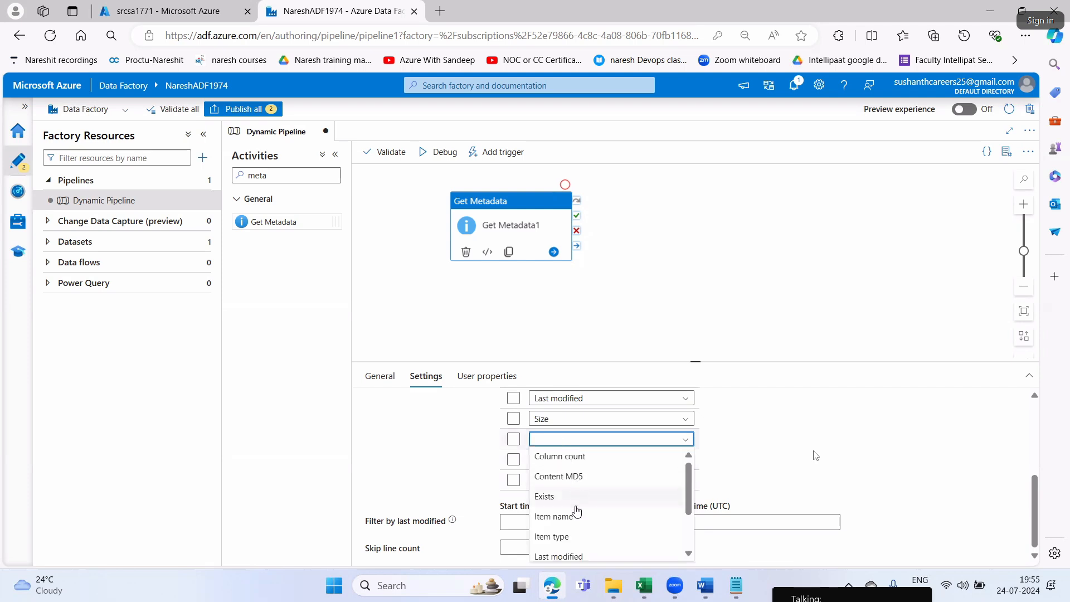
pyautogui.scroll(-2, 574, 507)
pyautogui.click(566, 528)
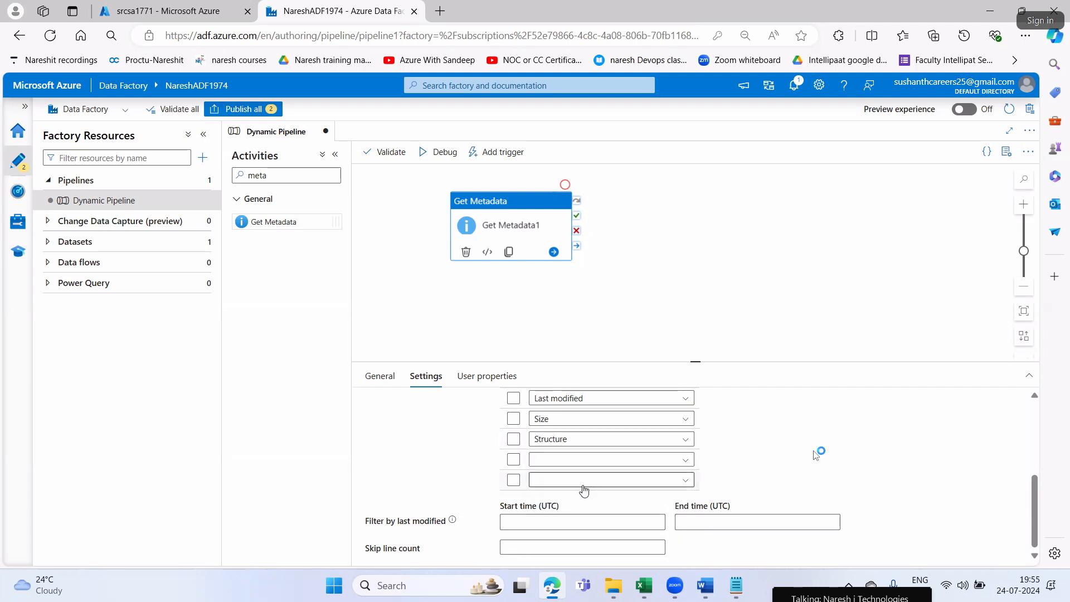
# Delete the two blank entries at the end of the field list and review the remaining arguments
pyautogui.click(513, 460)
pyautogui.click(514, 480)
pyautogui.scroll(5, 814, 455)
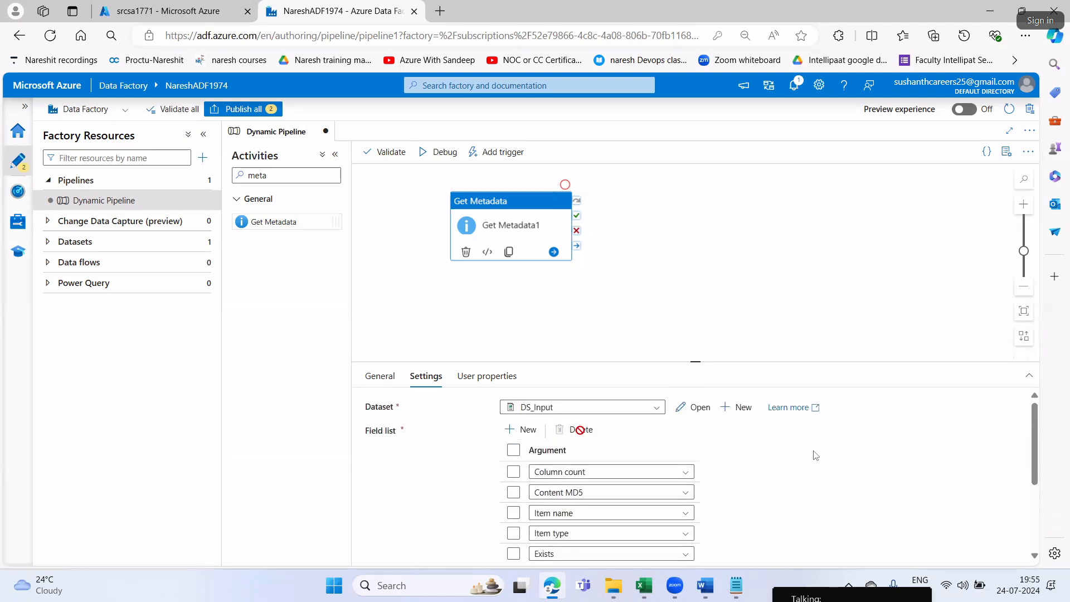
pyautogui.scroll(-2, 602, 471)
pyautogui.scroll(1, 602, 471)
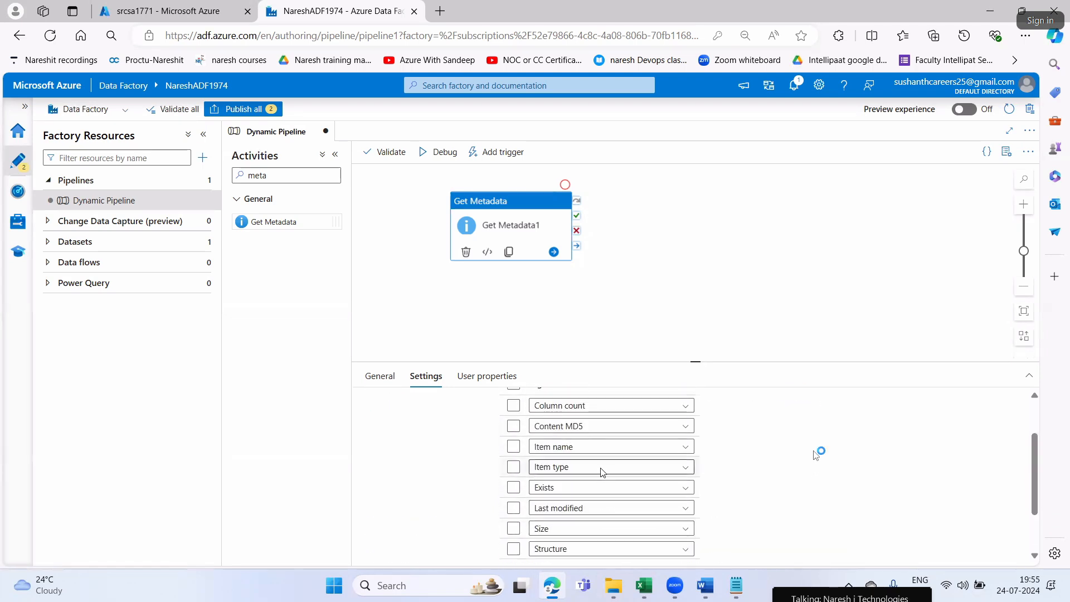
pyautogui.scroll(2, 602, 471)
pyautogui.scroll(-2, 599, 457)
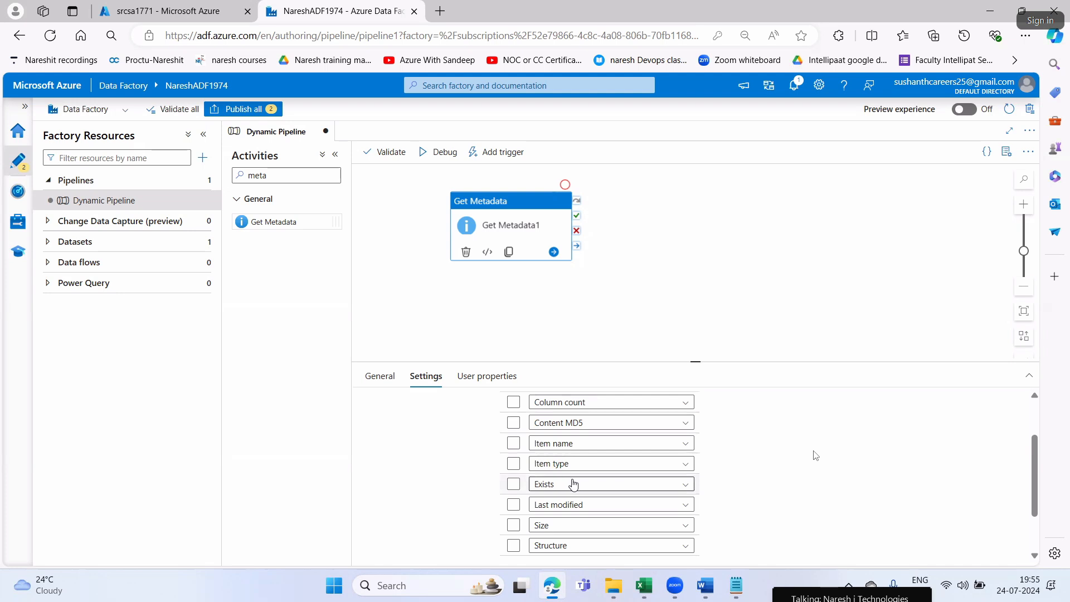
pyautogui.scroll(2, 574, 480)
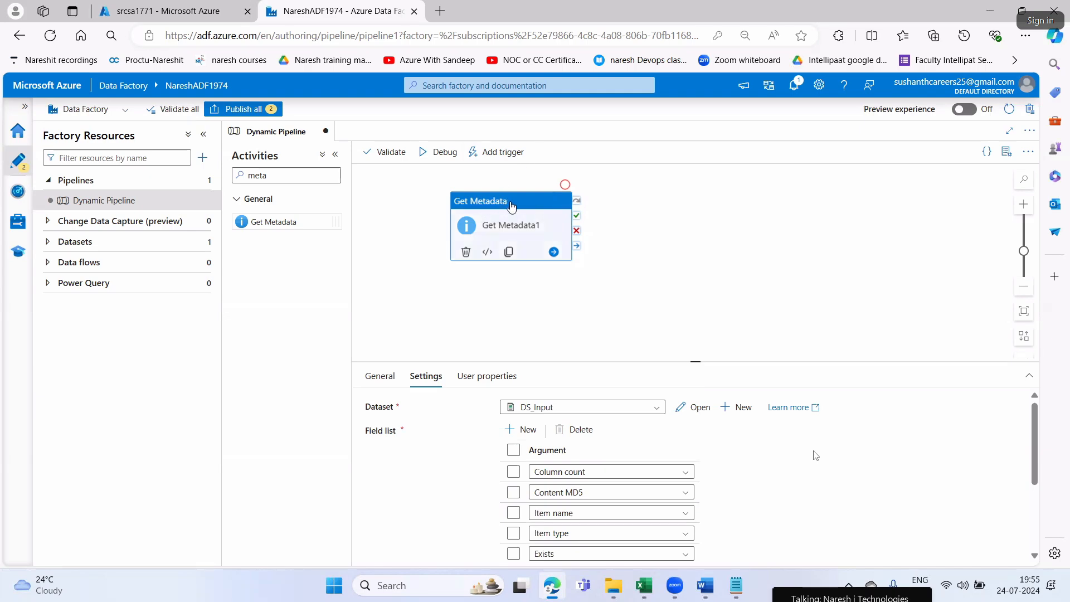
# Switch to Word and read the Step5 instructions on publishing, debugging and checking the output, highlighting the phrases
pyautogui.hotkey('alt', 'Tab')
pyautogui.scroll(-3, 649, 357)
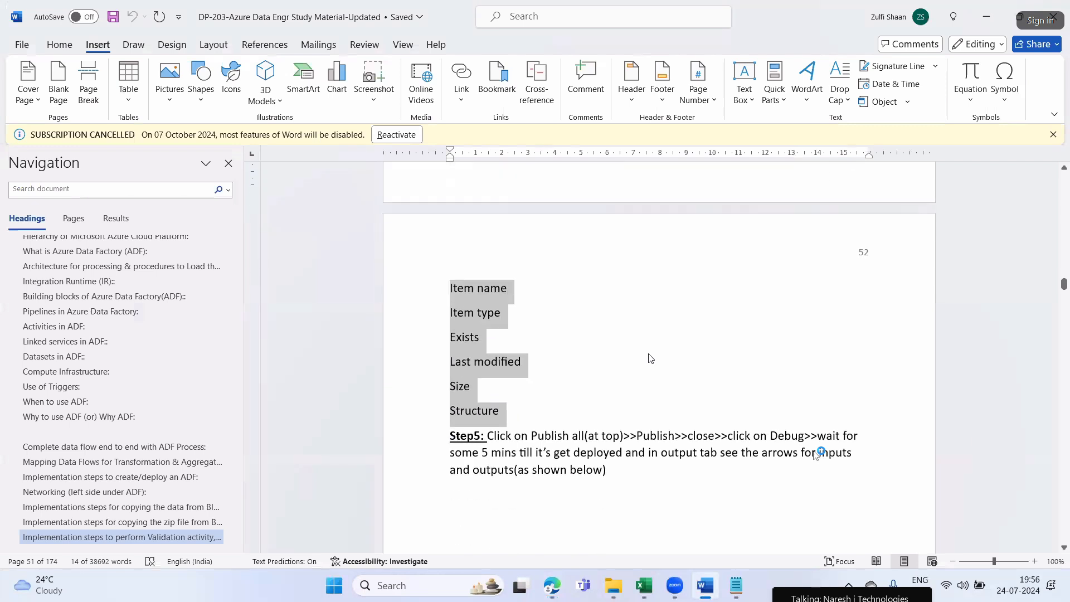
pyautogui.moveTo(530, 355); pyautogui.dragTo(817, 355)
pyautogui.moveTo(450, 372); pyautogui.dragTo(854, 375)
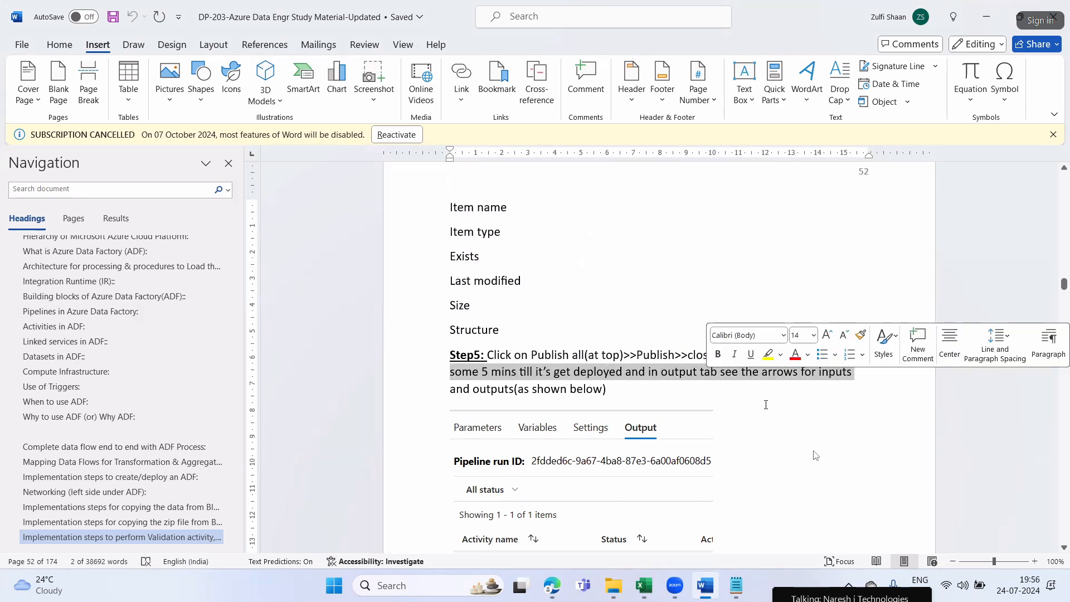
pyautogui.moveTo(473, 389); pyautogui.dragTo(602, 390)
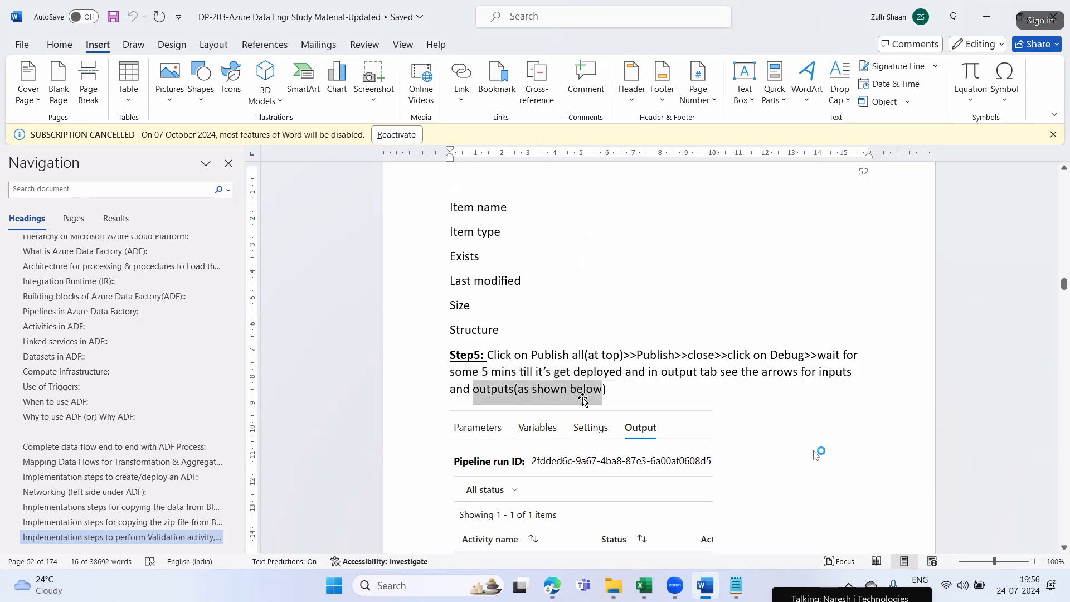
pyautogui.scroll(-3, 583, 400)
# Return to Edge and publish all pending Data Factory changes
pyautogui.hotkey('alt', 'Tab')
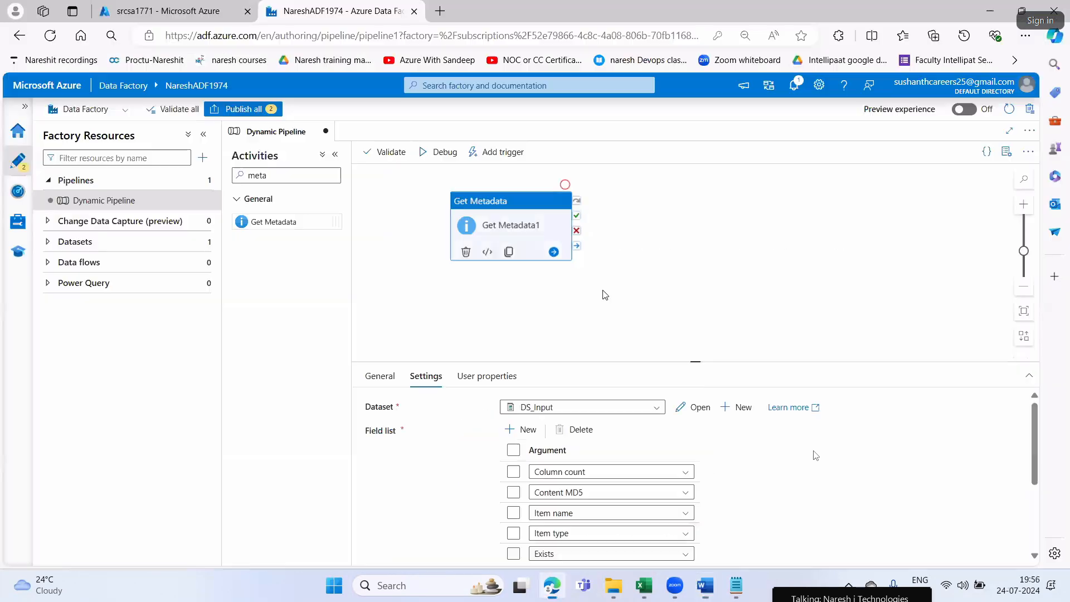
pyautogui.click(279, 109)
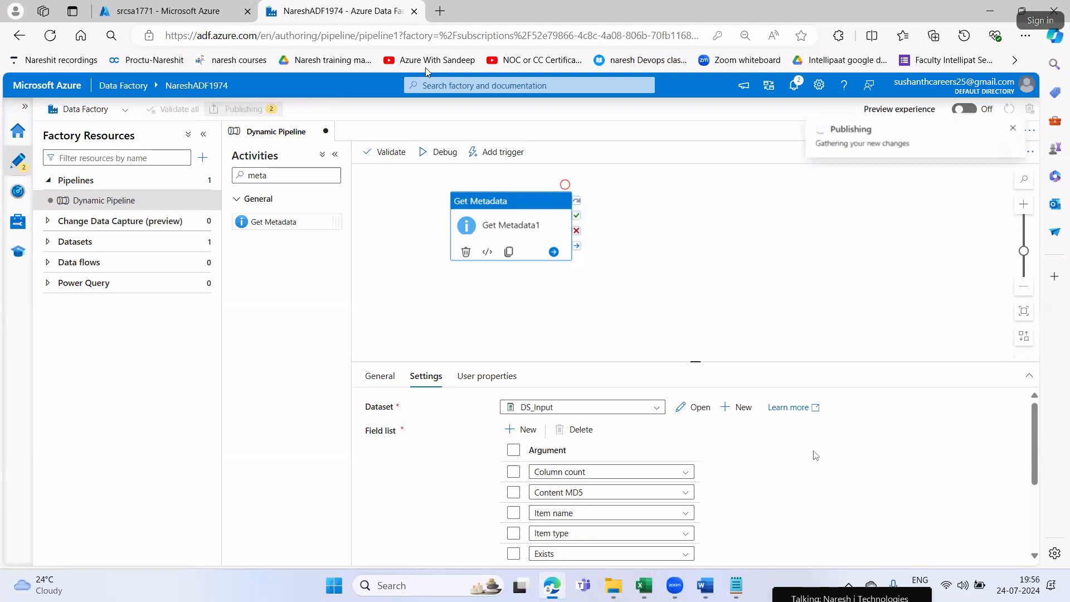
pyautogui.press('Return')
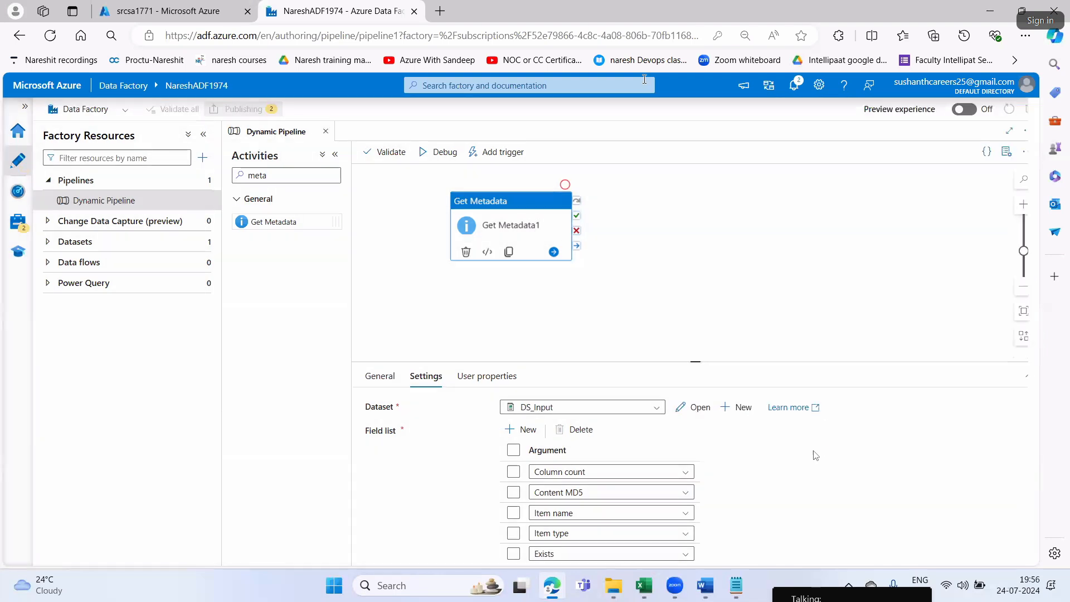
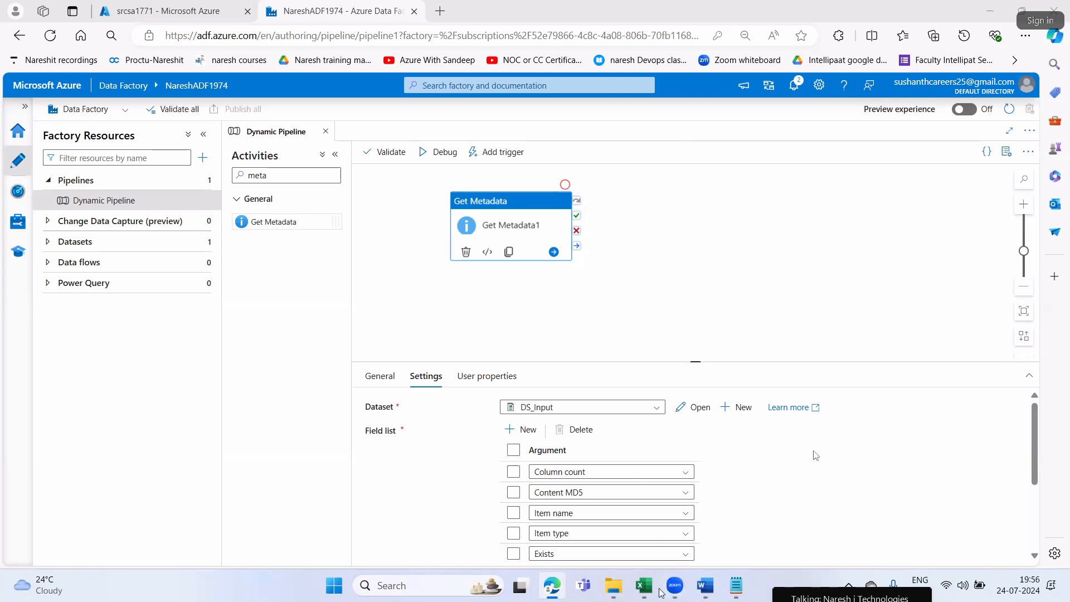
# Switch to Notepad, paste "oracle to azure database migration" into the blank note, highlight oracle, and return to the ADF pipelines note
pyautogui.hotkey('alt', 'Tab')
pyautogui.click(225, 17)
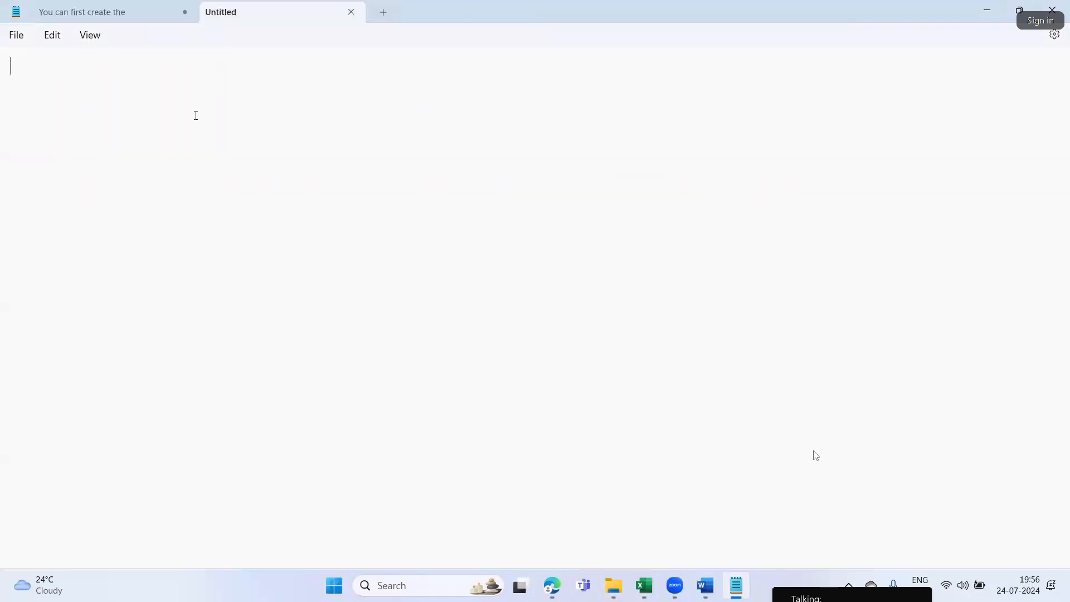
pyautogui.write('oracle to azure database migration')
pyautogui.click(273, 133)
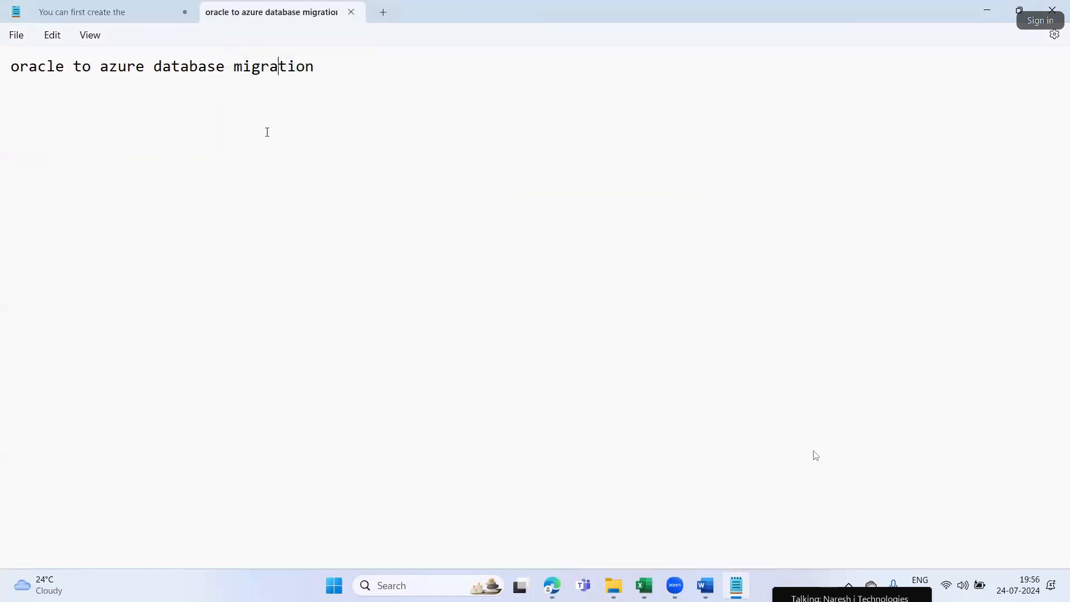
pyautogui.moveTo(66, 73); pyautogui.dragTo(2, 71)
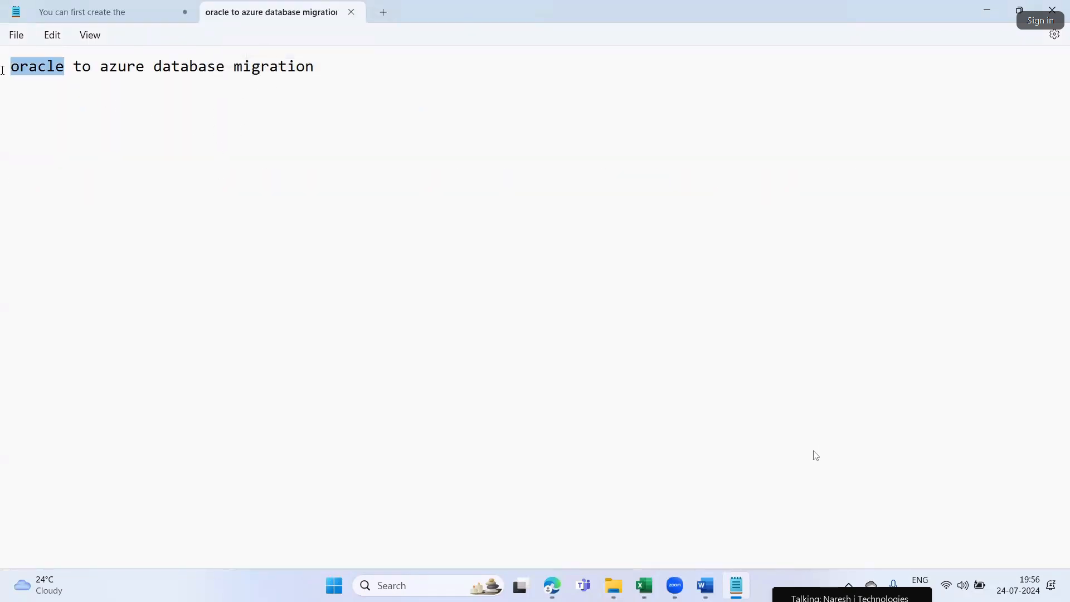
pyautogui.click(225, 179)
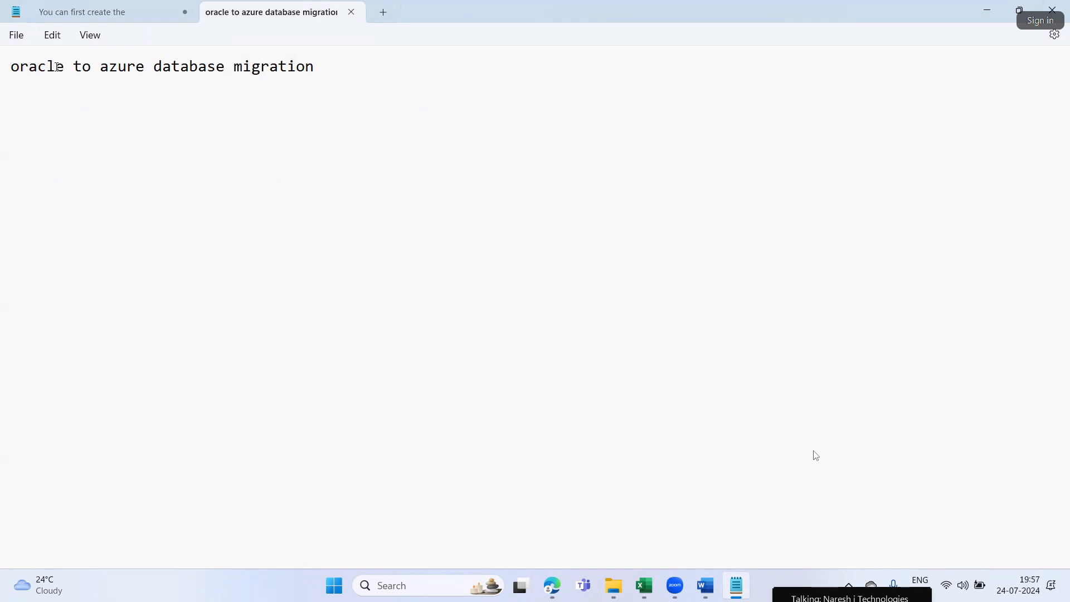
pyautogui.moveTo(62, 67); pyautogui.dragTo(6, 70)
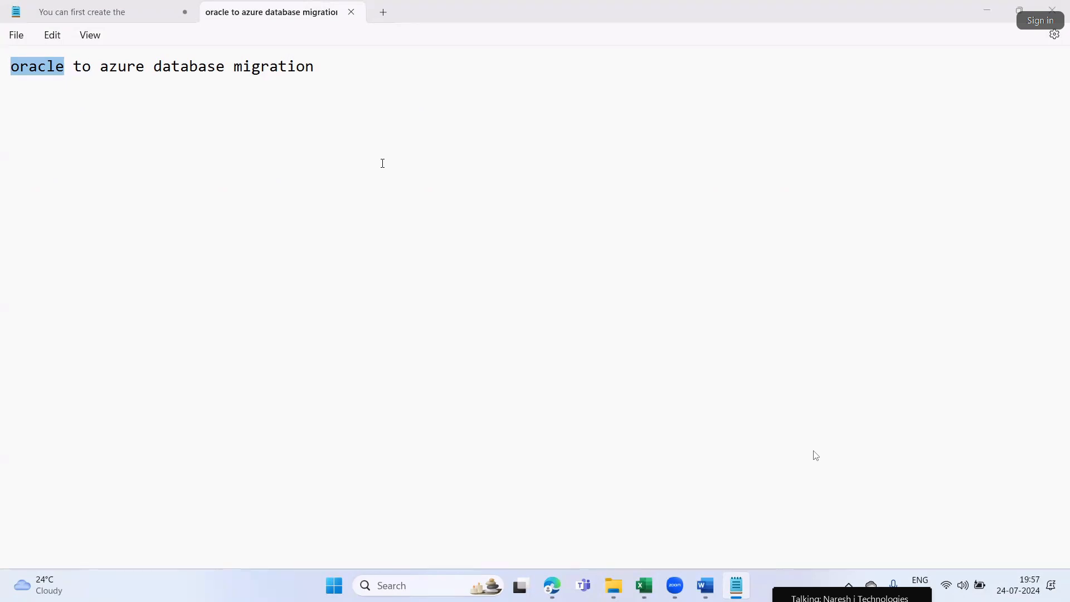
pyautogui.click(143, 15)
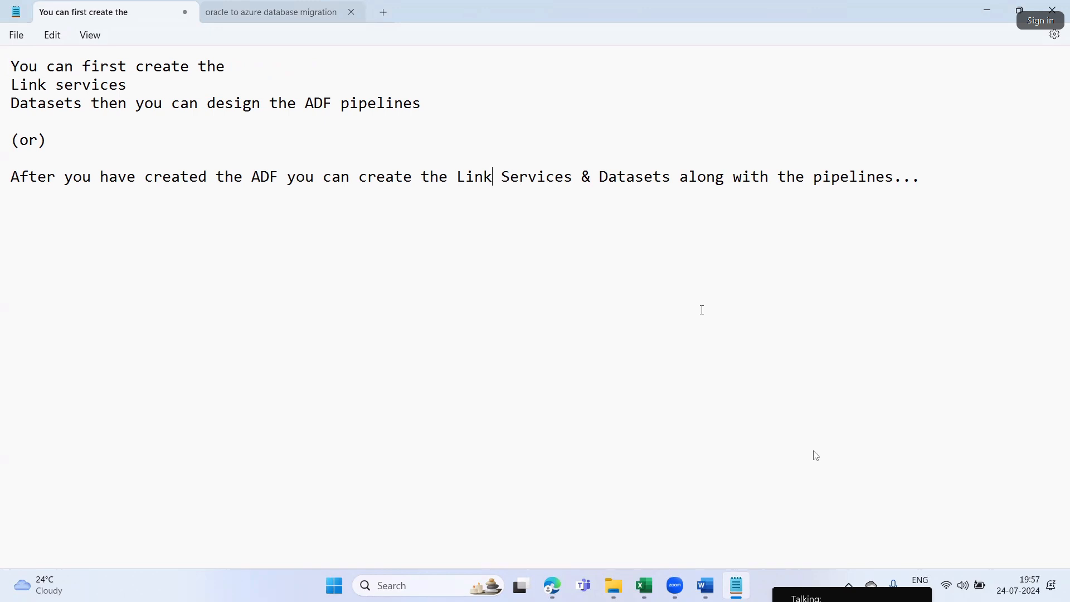
# Switch to Edge, review the Get Metadata field list and check the Data Factory publishing notifications
pyautogui.click(552, 585)
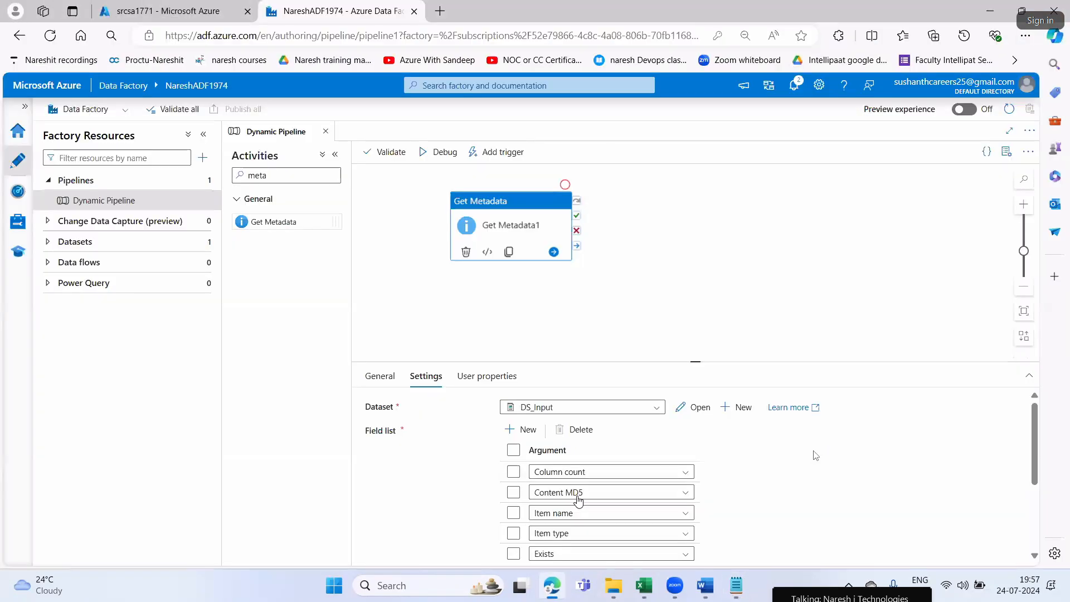
pyautogui.scroll(-3, 577, 499)
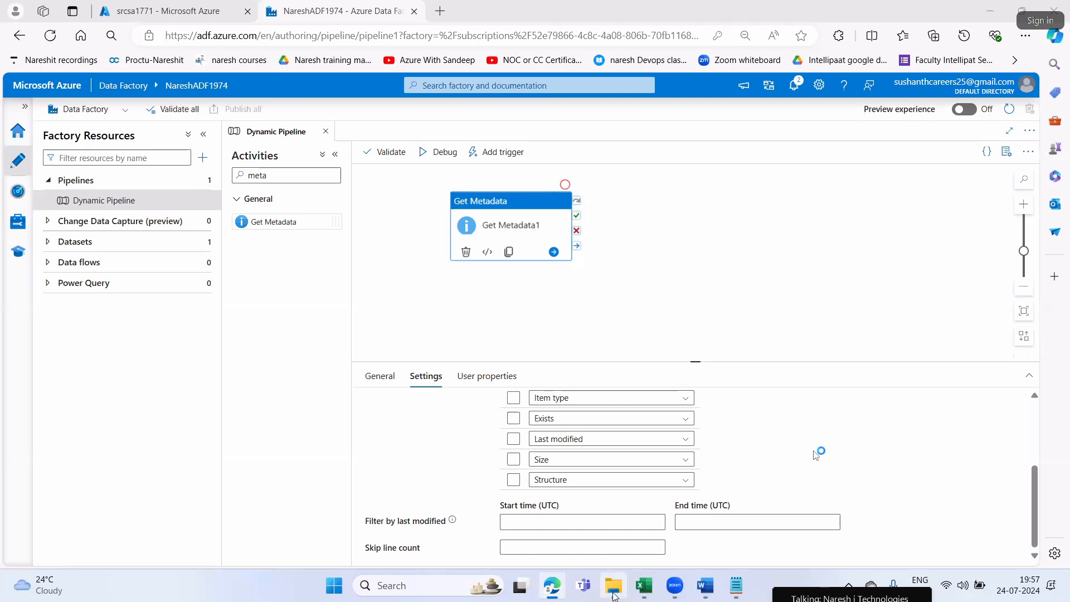
pyautogui.moveTo(613, 588)
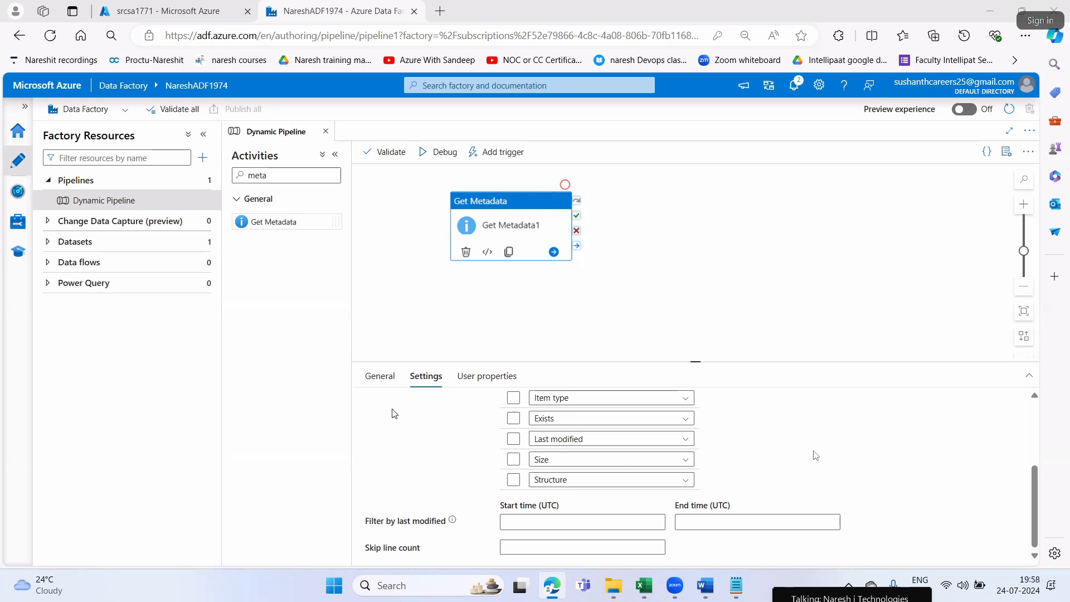
pyautogui.click(794, 84)
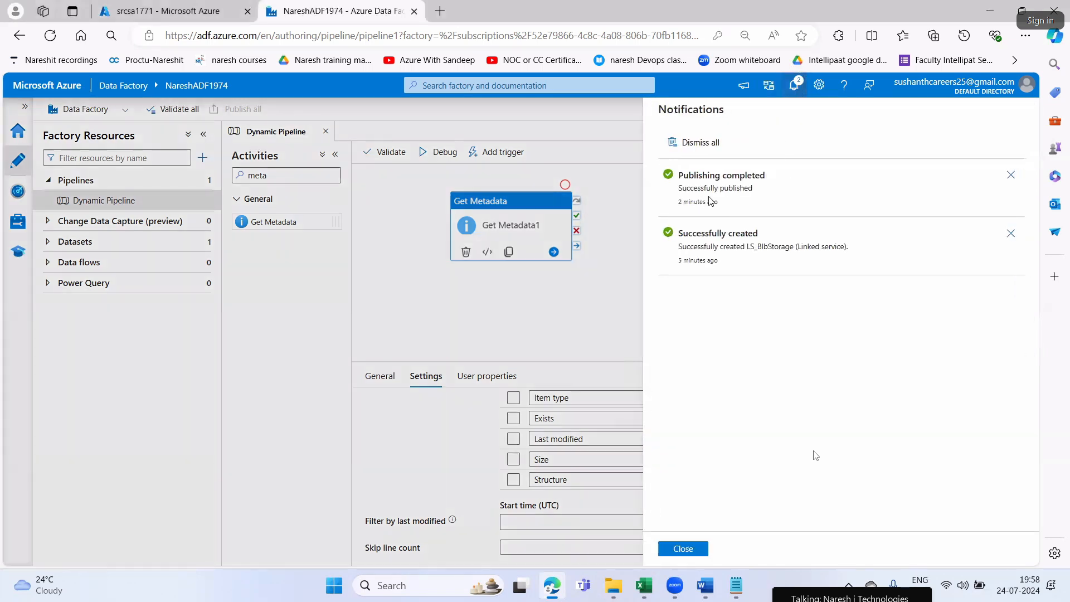
pyautogui.click(697, 550)
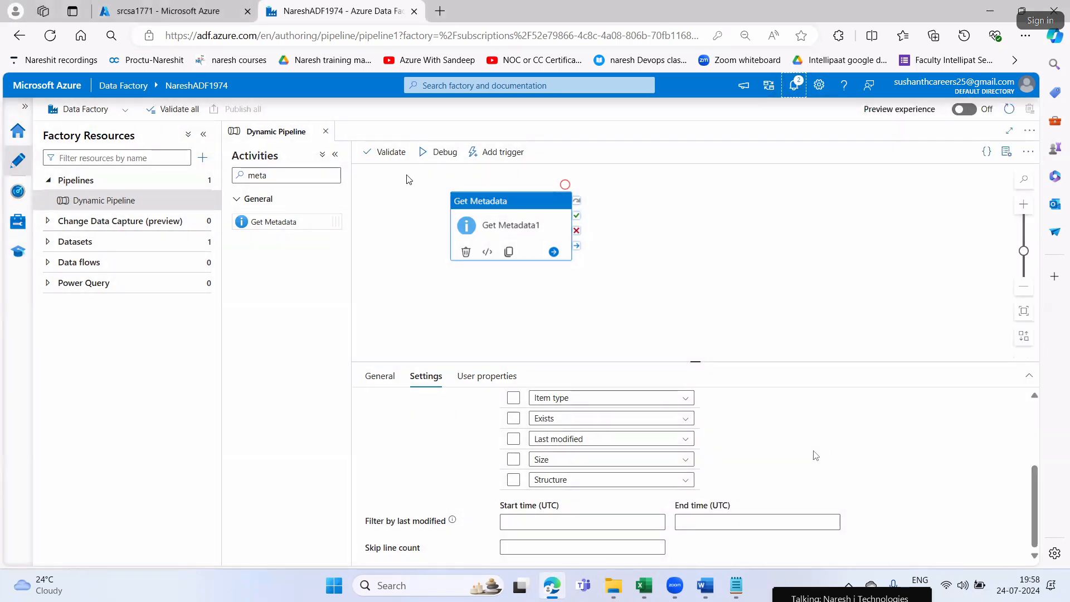
# Debug Dynamic Pipeline, shift the Get Metadata1 activity slightly on the canvas, and show the pipeline run's output list
pyautogui.click(427, 151)
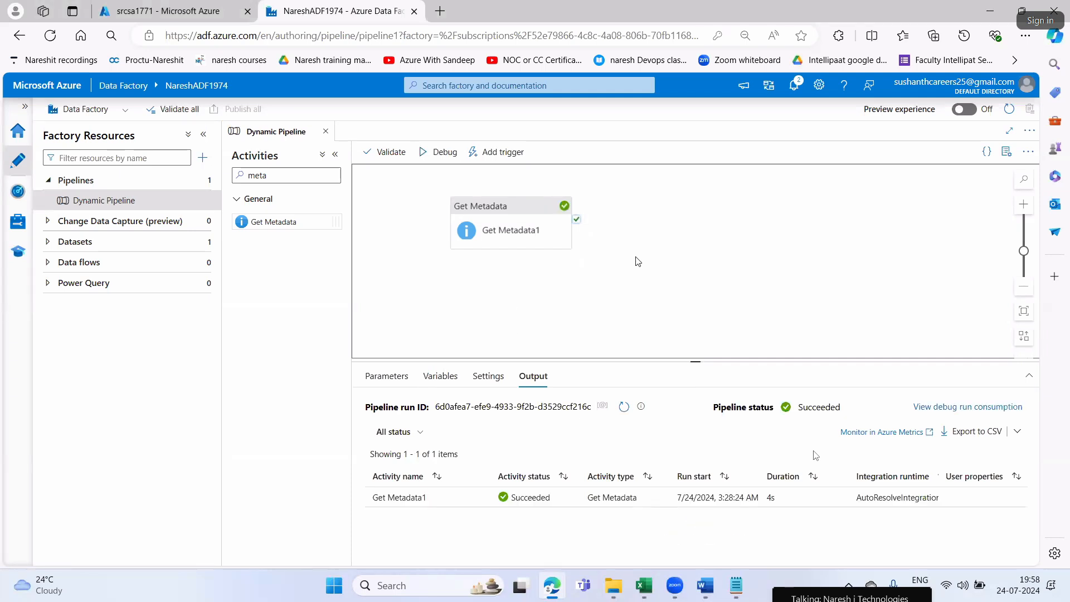
pyautogui.moveTo(491, 201); pyautogui.dragTo(463, 190)
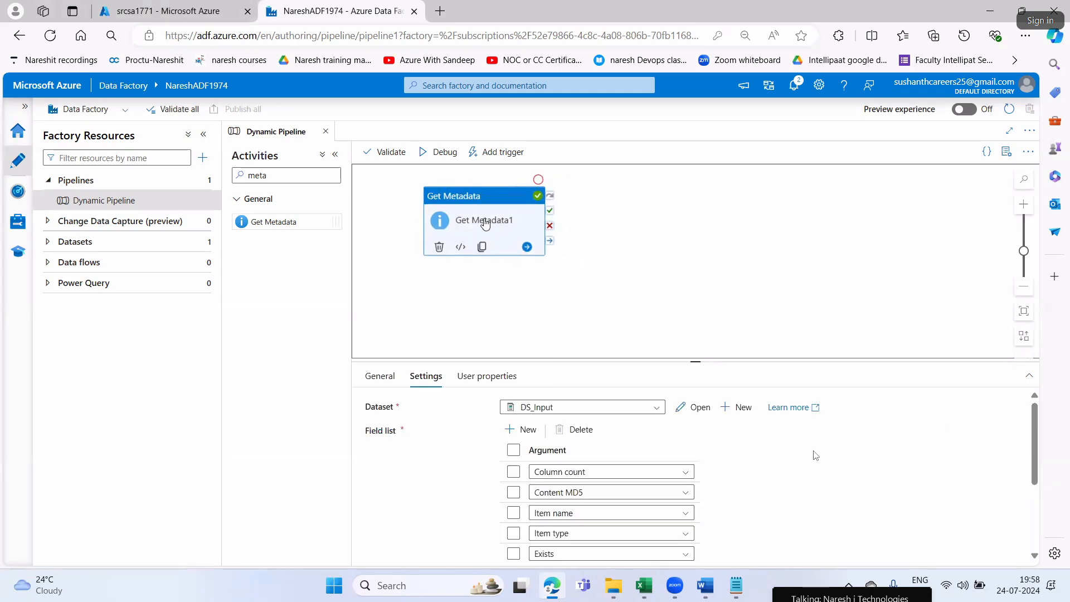
pyautogui.click(684, 279)
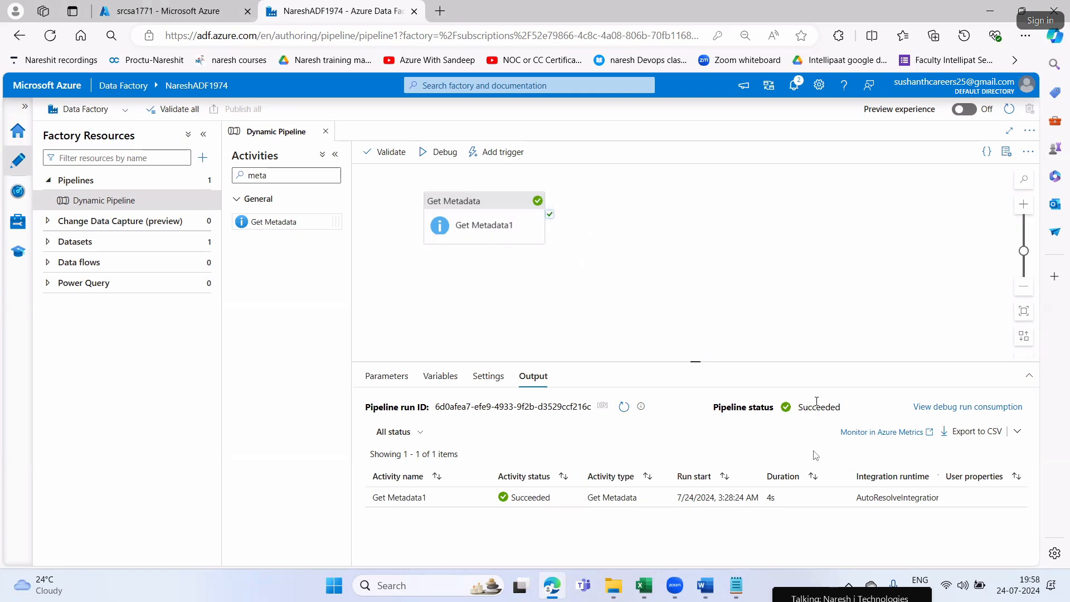
# Open the Get Metadata1 run output in full view and examine the item name, item type, exists and last modified entries
pyautogui.moveTo(473, 505)
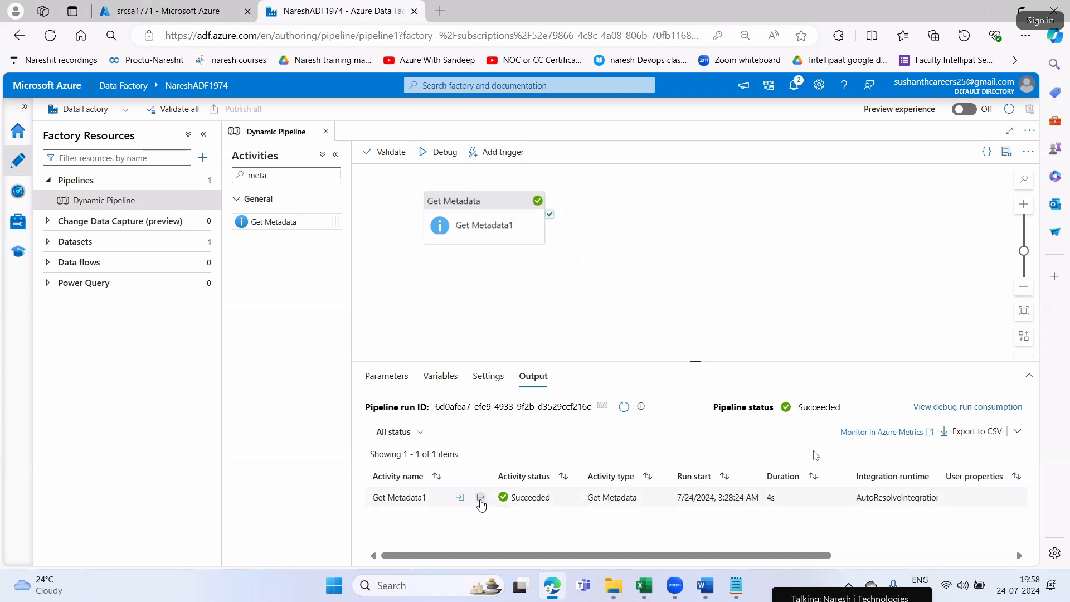
pyautogui.click(481, 499)
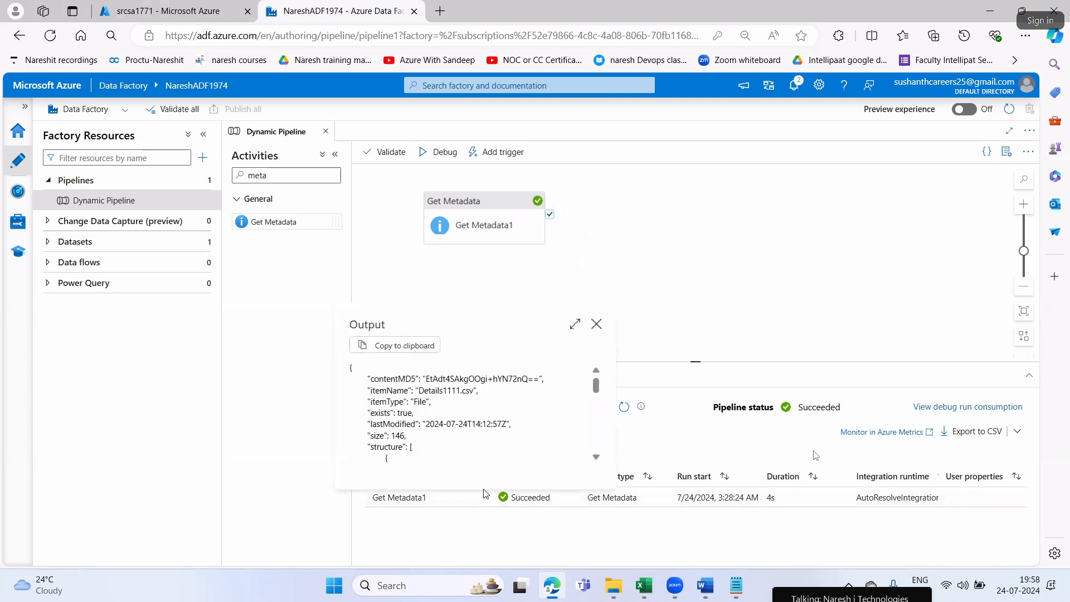
pyautogui.click(579, 326)
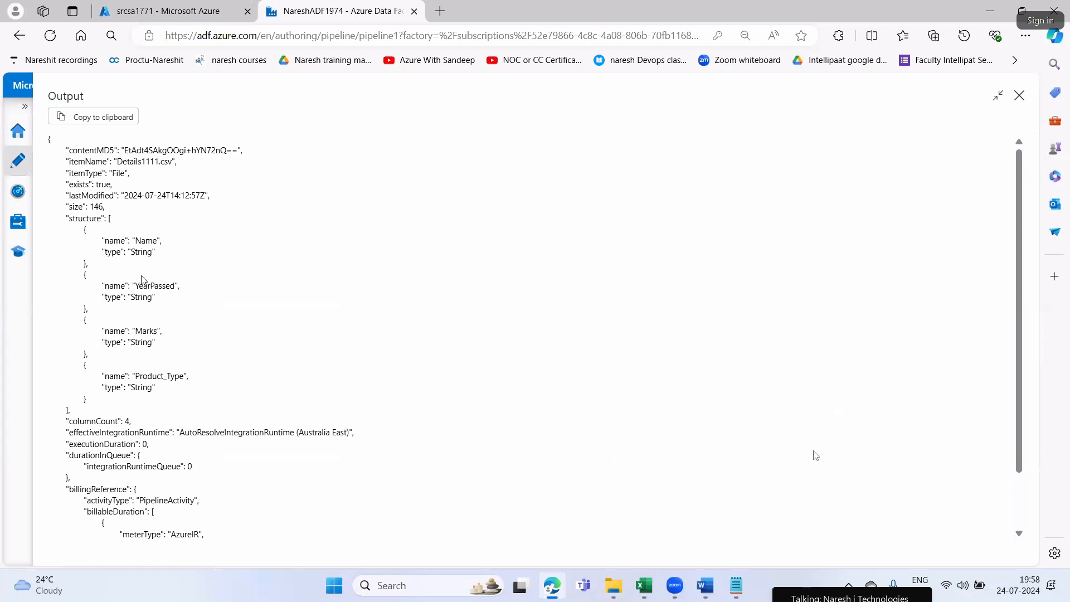
pyautogui.moveTo(116, 162); pyautogui.dragTo(167, 166)
pyautogui.moveTo(90, 174); pyautogui.dragTo(87, 175)
pyautogui.click(170, 212)
pyautogui.doubleClick(120, 173)
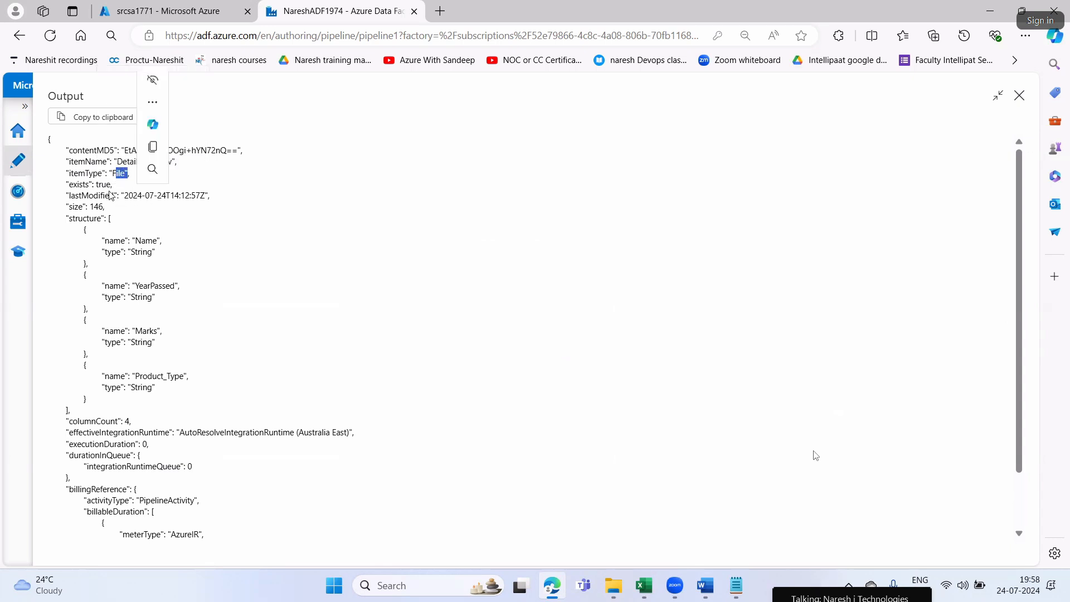
pyautogui.moveTo(97, 184); pyautogui.dragTo(208, 195)
pyautogui.click(287, 306)
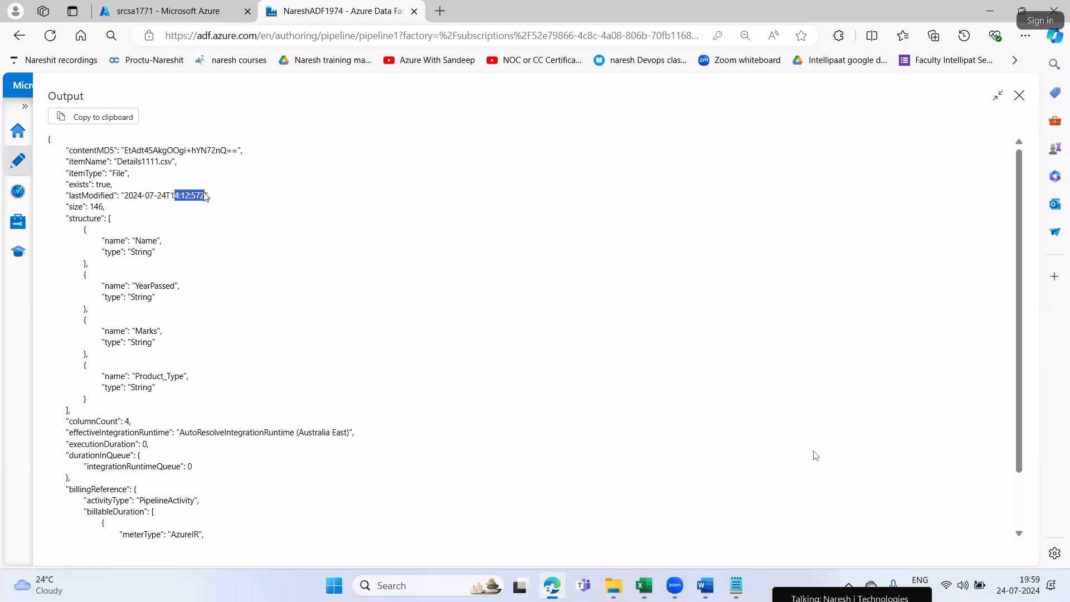
# Examine the size, structure column names and column count in the Get Metadata1 output, highlight the metadata block, and close the output
pyautogui.click(94, 205)
pyautogui.moveTo(91, 206); pyautogui.dragTo(111, 223)
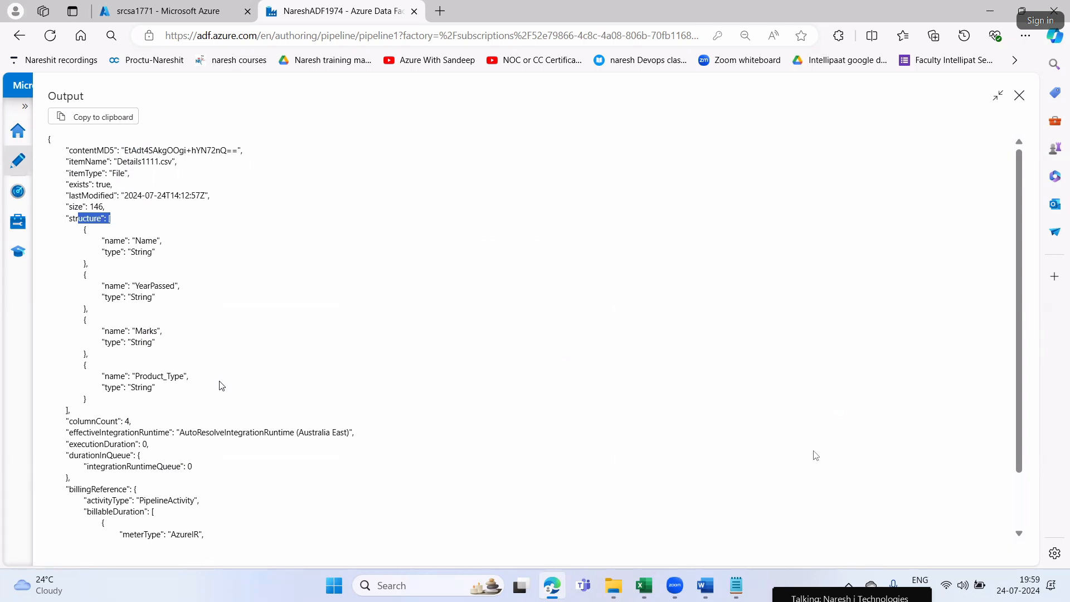
pyautogui.moveTo(141, 241); pyautogui.dragTo(153, 242)
pyautogui.moveTo(184, 285); pyautogui.dragTo(143, 287)
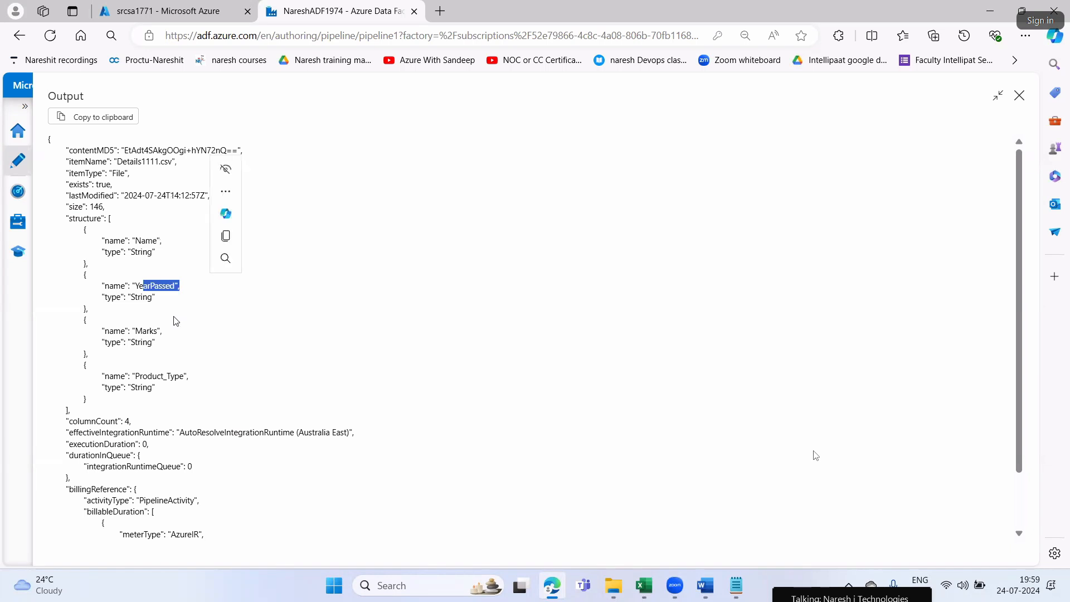
pyautogui.moveTo(140, 327); pyautogui.dragTo(159, 330)
pyautogui.moveTo(88, 365); pyautogui.dragTo(113, 355)
pyautogui.scroll(-2, 191, 422)
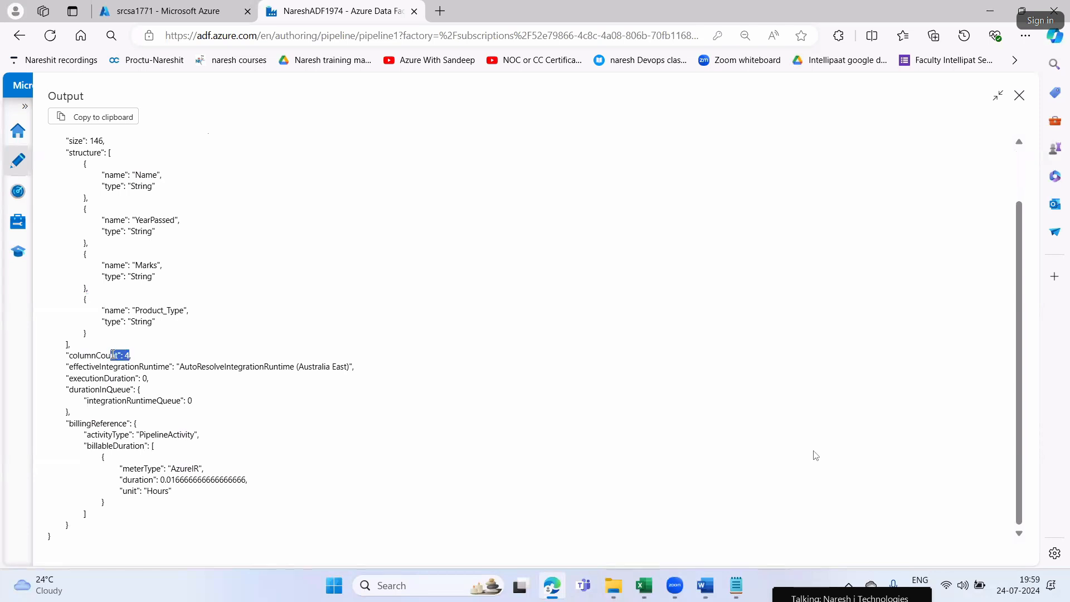
pyautogui.click(241, 337)
pyautogui.scroll(2, 230, 329)
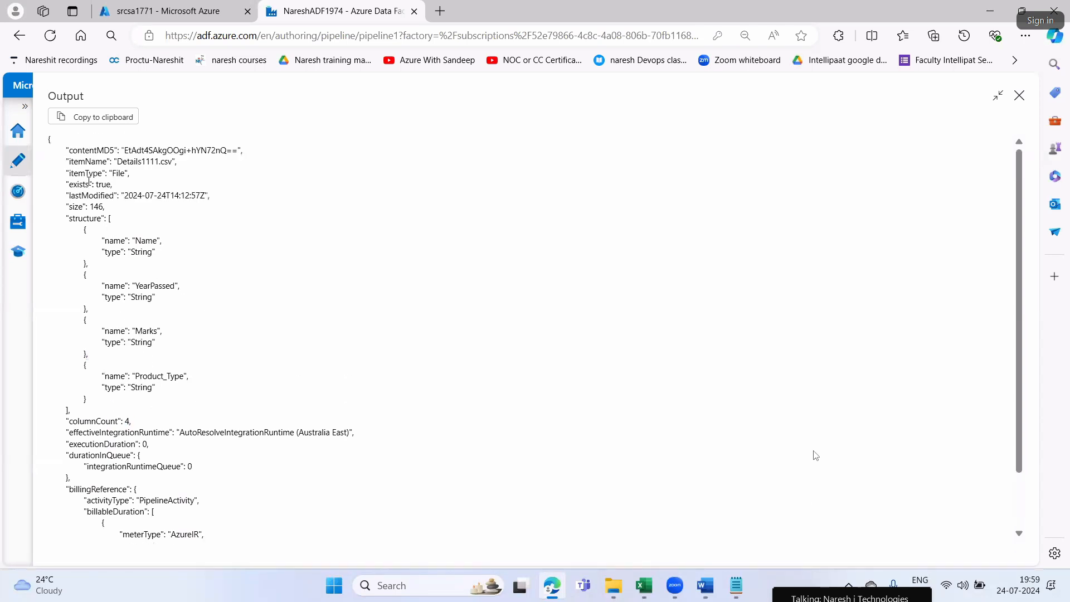
pyautogui.moveTo(68, 149); pyautogui.dragTo(177, 426)
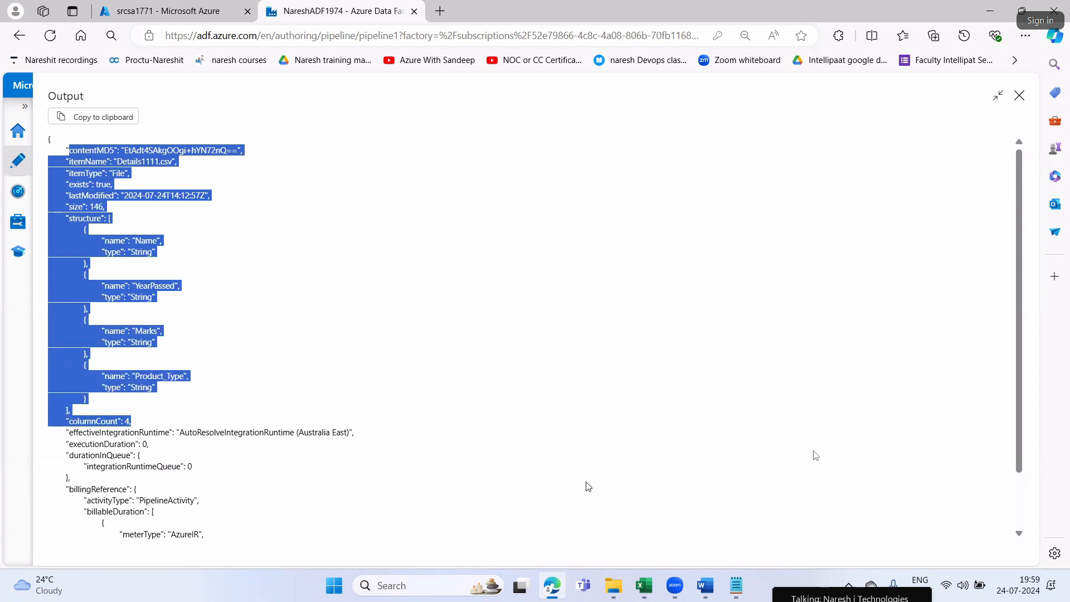
pyautogui.click(672, 5)
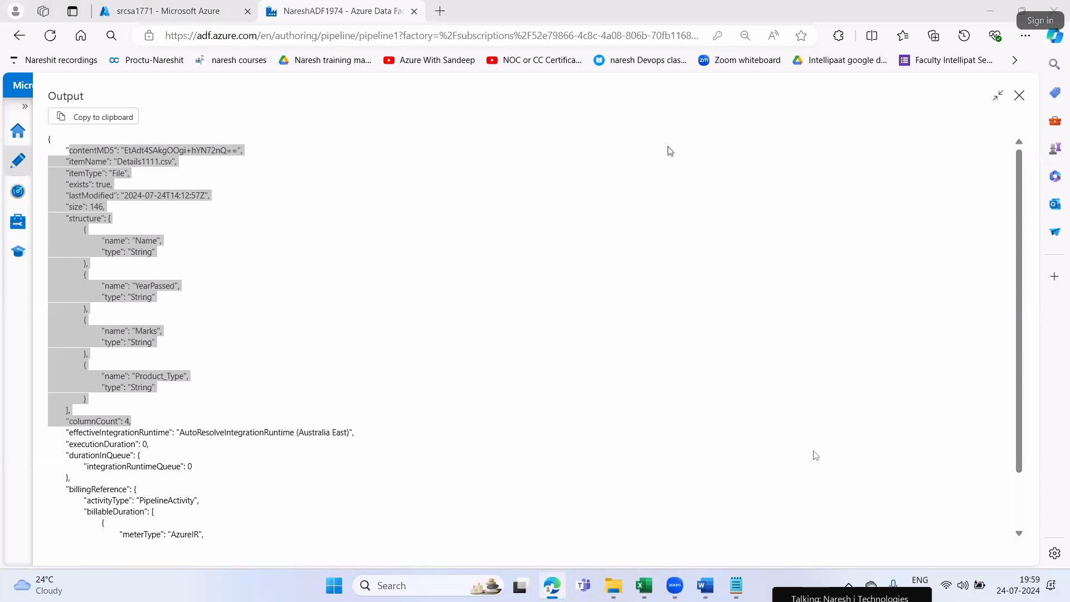
pyautogui.click(1024, 100)
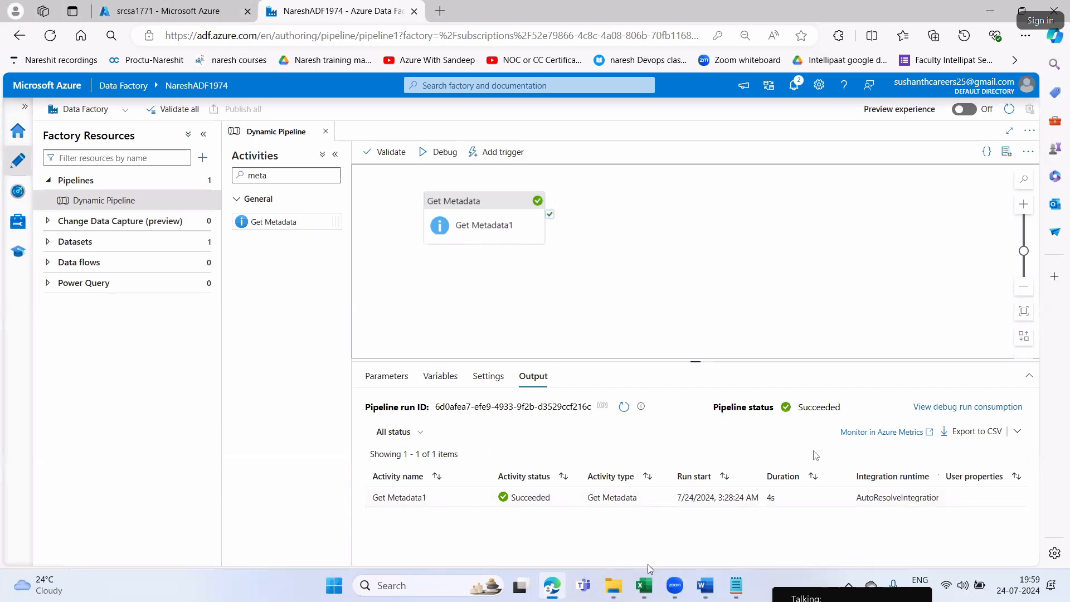
# Switch to Word and read the Metadata definition below the Step5 output screenshot, highlighting its phrases
pyautogui.click(703, 583)
pyautogui.scroll(-3, 564, 443)
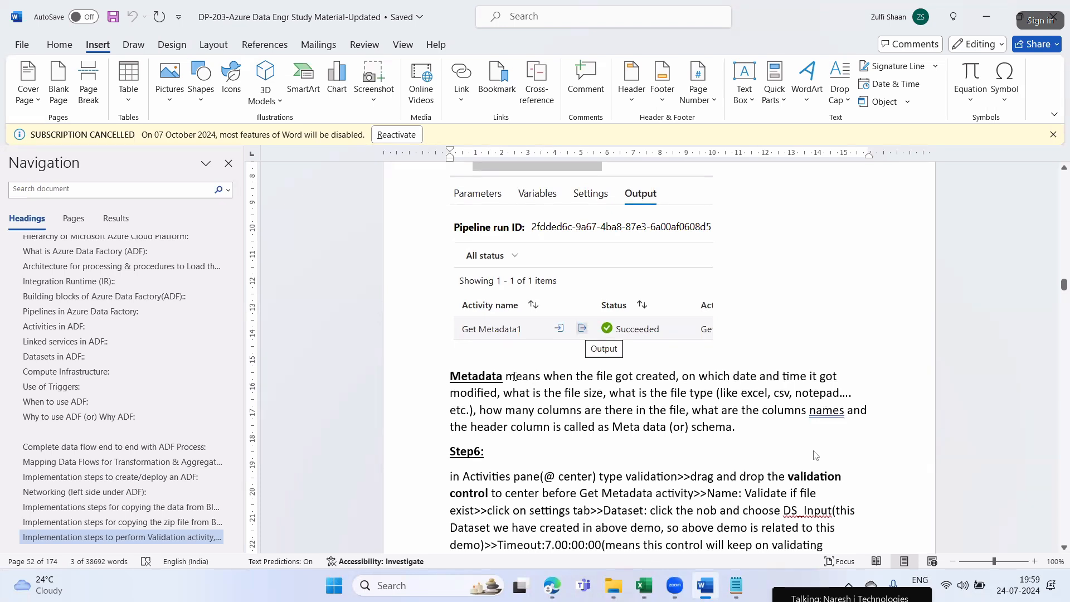
pyautogui.moveTo(514, 377); pyautogui.dragTo(810, 379)
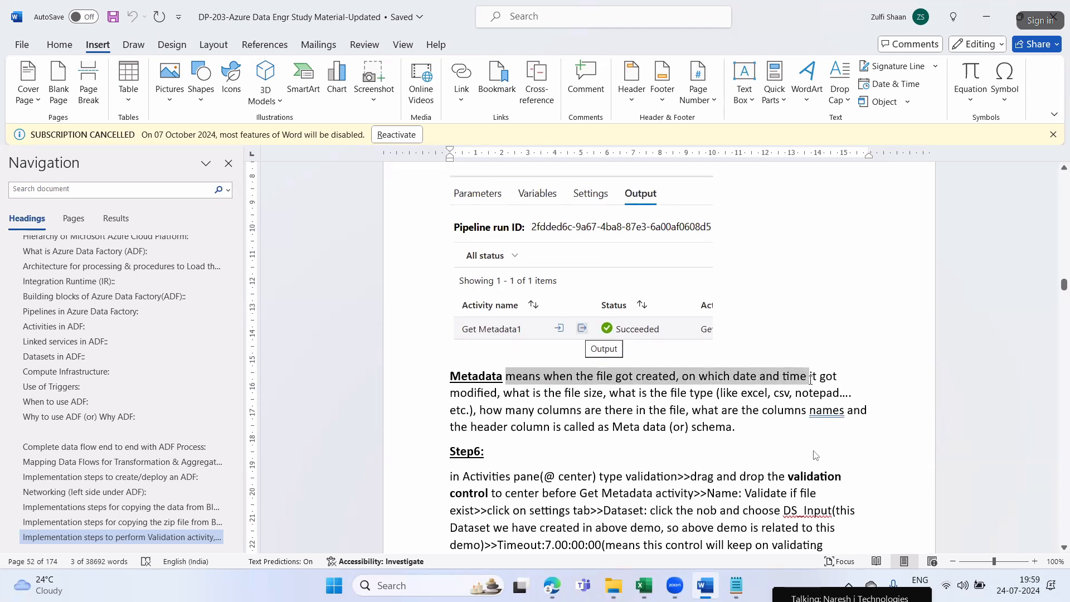
pyautogui.moveTo(497, 393); pyautogui.dragTo(711, 395)
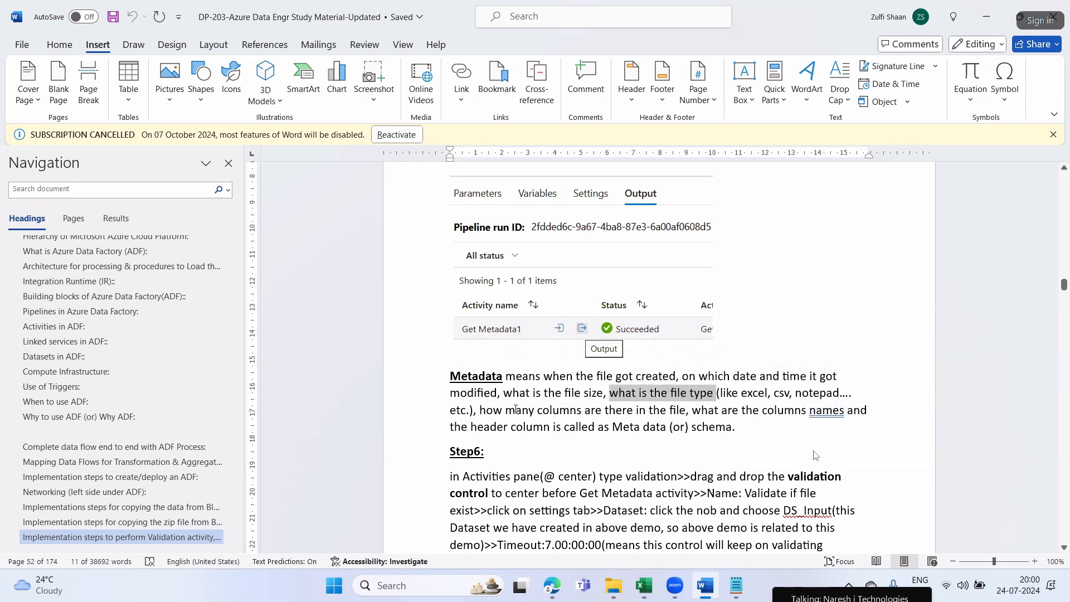
pyautogui.moveTo(484, 410); pyautogui.dragTo(861, 415)
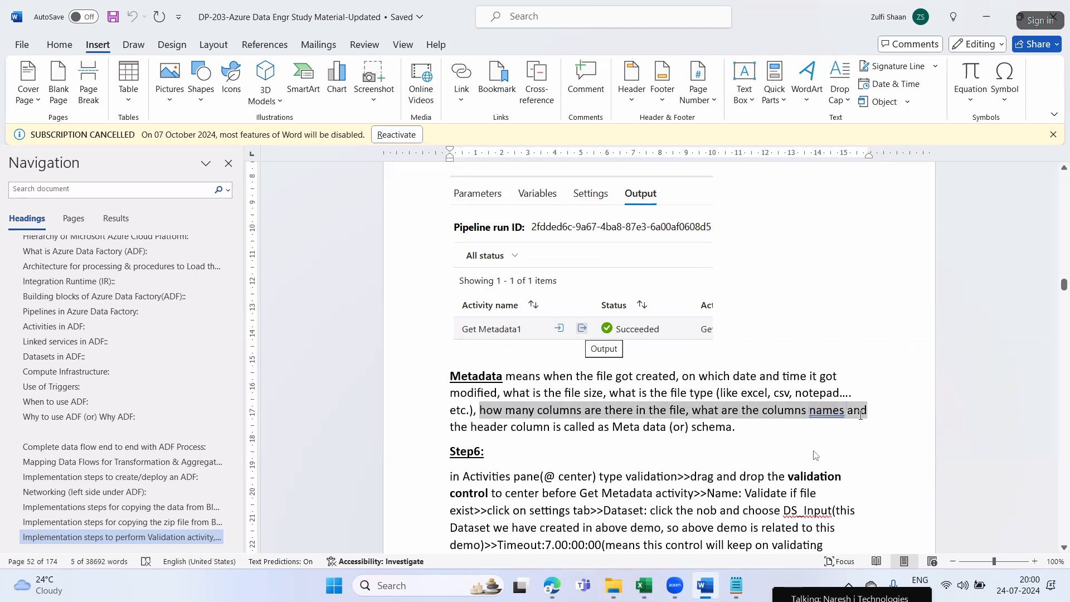
pyautogui.click(483, 426)
pyautogui.moveTo(742, 427); pyautogui.dragTo(508, 375)
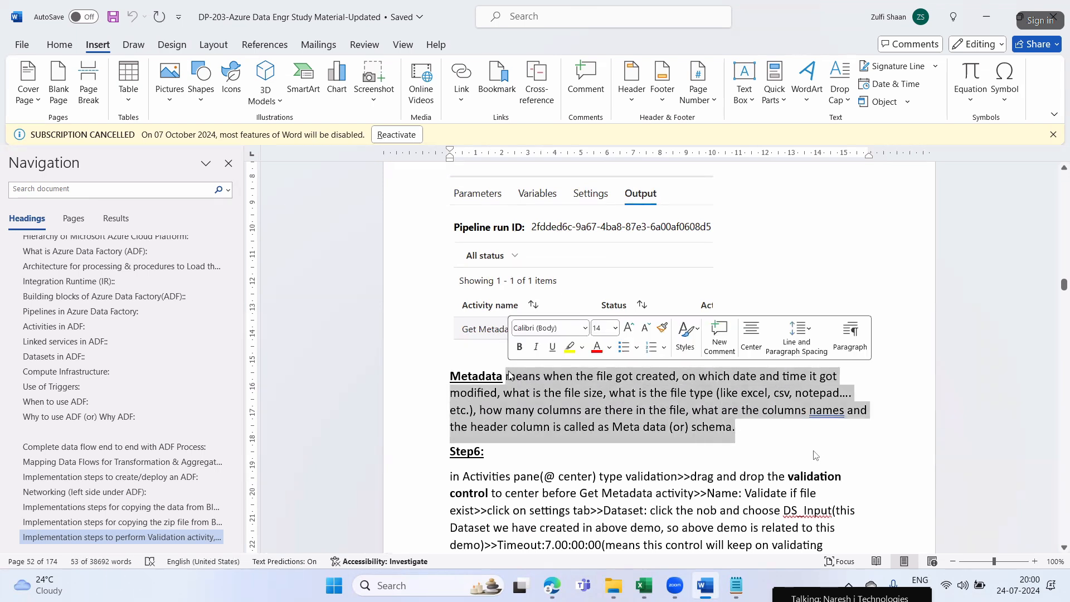
pyautogui.click(526, 397)
# Read the start of Step6 on finding the validation control in the Activities pane, highlighting the instruction
pyautogui.scroll(-2, 526, 397)
pyautogui.moveTo(455, 318); pyautogui.dragTo(533, 345)
pyautogui.click(545, 411)
pyautogui.moveTo(599, 342); pyautogui.dragTo(845, 342)
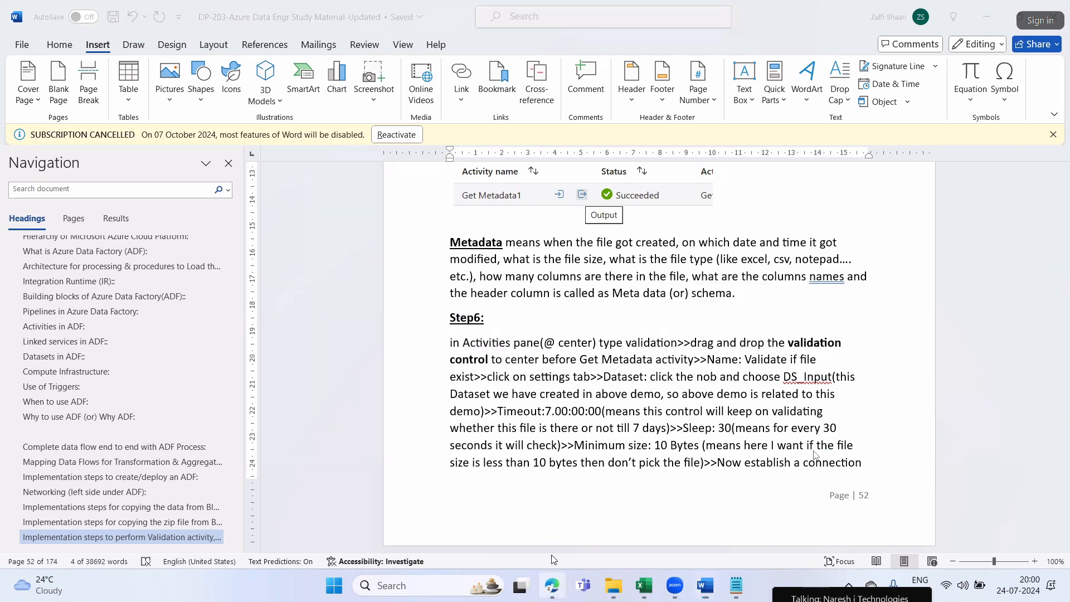
# Return to Edge, move the Get Metadata1 activity aside to free space before it, and search the activities for "validation"
pyautogui.click(552, 585)
pyautogui.moveTo(513, 227); pyautogui.dragTo(574, 224)
pyautogui.click(280, 175)
pyautogui.write('me')
pyautogui.press('BackSpace')
pyautogui.press('BackSpace')
pyautogui.write('validation')
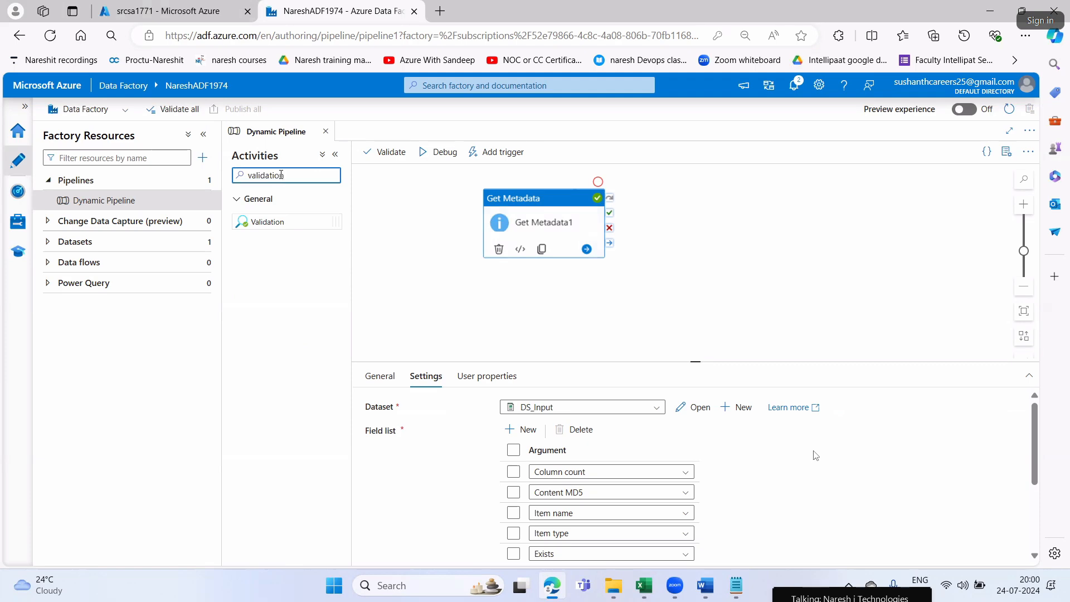
# Check in Word where Step6 places the validation control relative to Get Metadata, and return to Edge
pyautogui.hotkey('alt', 'Tab')
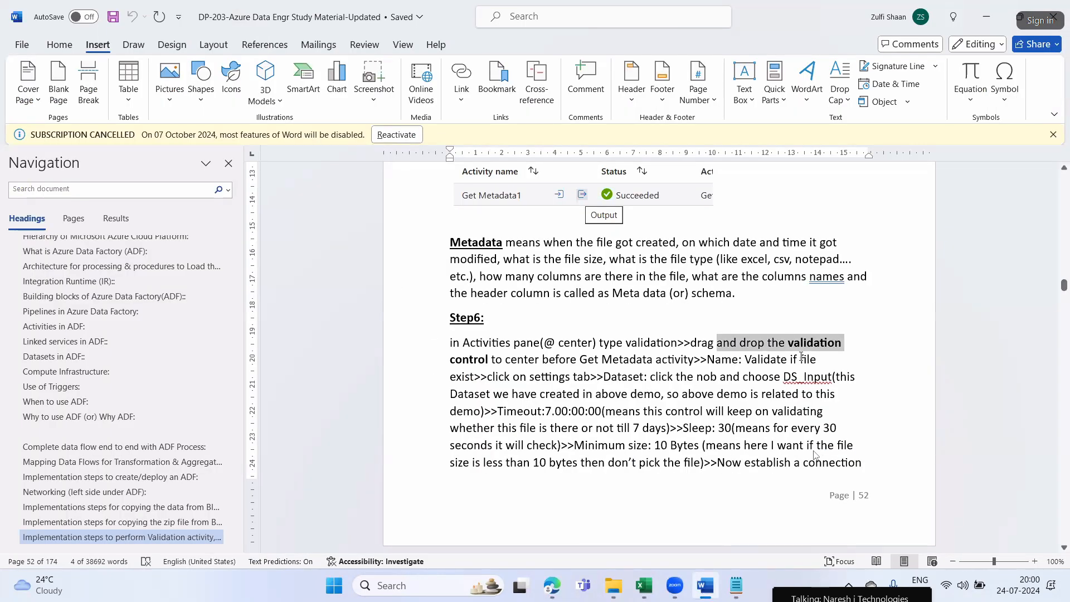
pyautogui.moveTo(506, 361); pyautogui.dragTo(676, 362)
pyautogui.click(617, 375)
pyautogui.hotkey('alt', 'Tab')
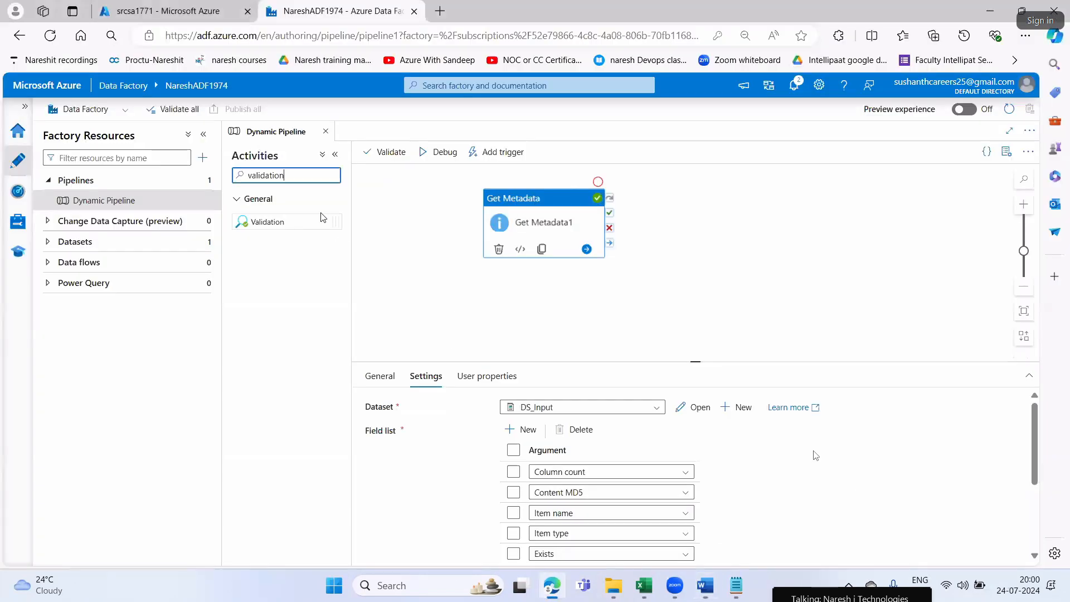
# Add a Validation activity to the pipeline canvas before Get Metadata1, spacing the two activities apart
pyautogui.moveTo(539, 199); pyautogui.dragTo(576, 201)
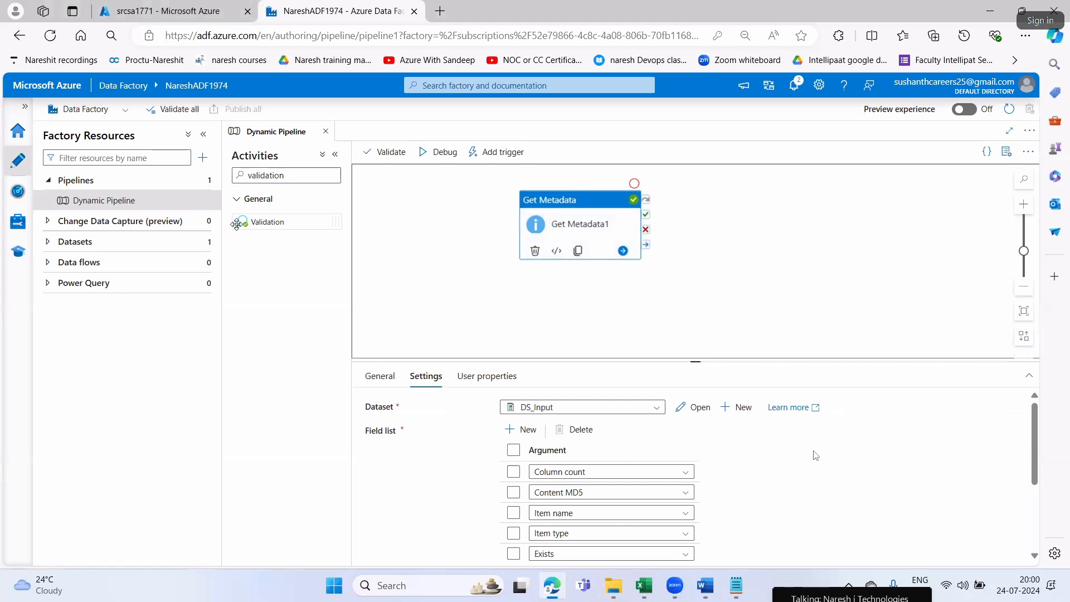
pyautogui.moveTo(251, 223); pyautogui.dragTo(387, 208)
pyautogui.moveTo(576, 207); pyautogui.dragTo(614, 200)
pyautogui.moveTo(393, 202); pyautogui.dragTo(427, 210)
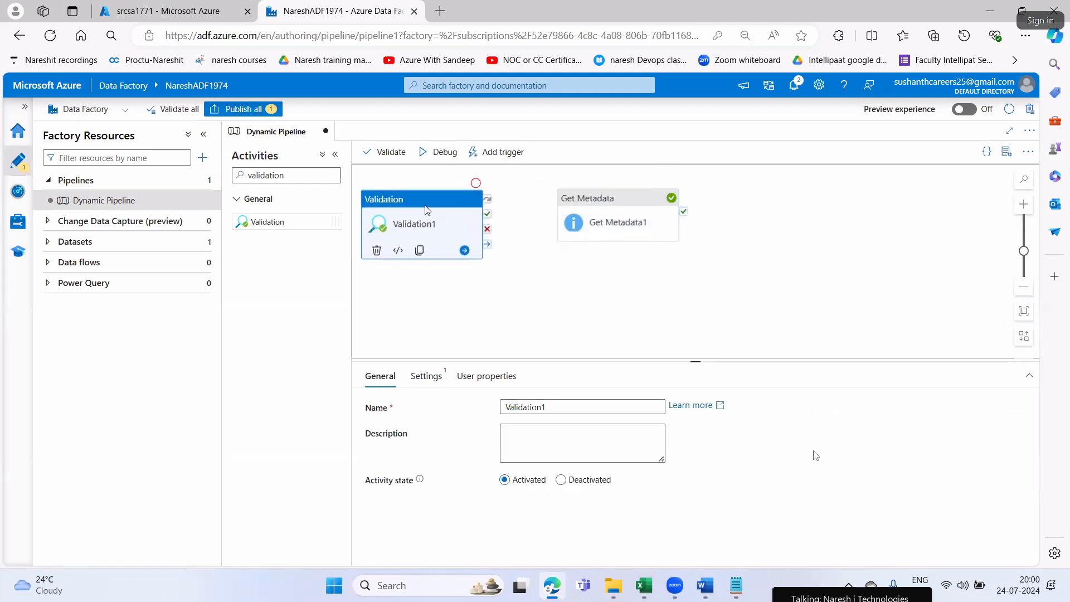
pyautogui.moveTo(580, 207); pyautogui.dragTo(585, 207)
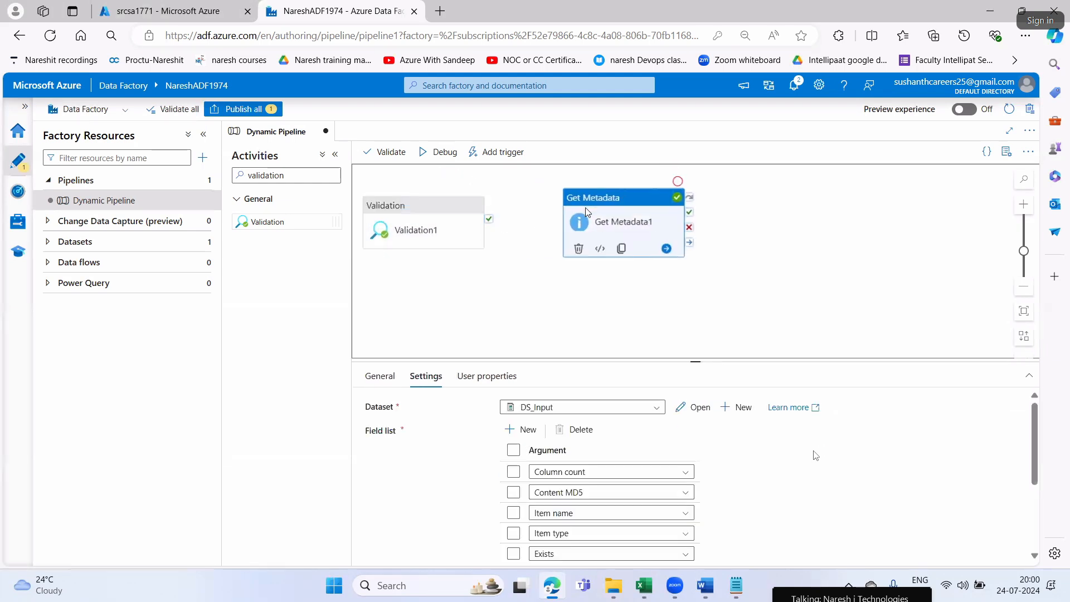
pyautogui.click(780, 296)
# Copy the name "Validate if file exist" from Step6 in Word and rename the Validation activity with it in Edge
pyautogui.hotkey('alt', 'Tab')
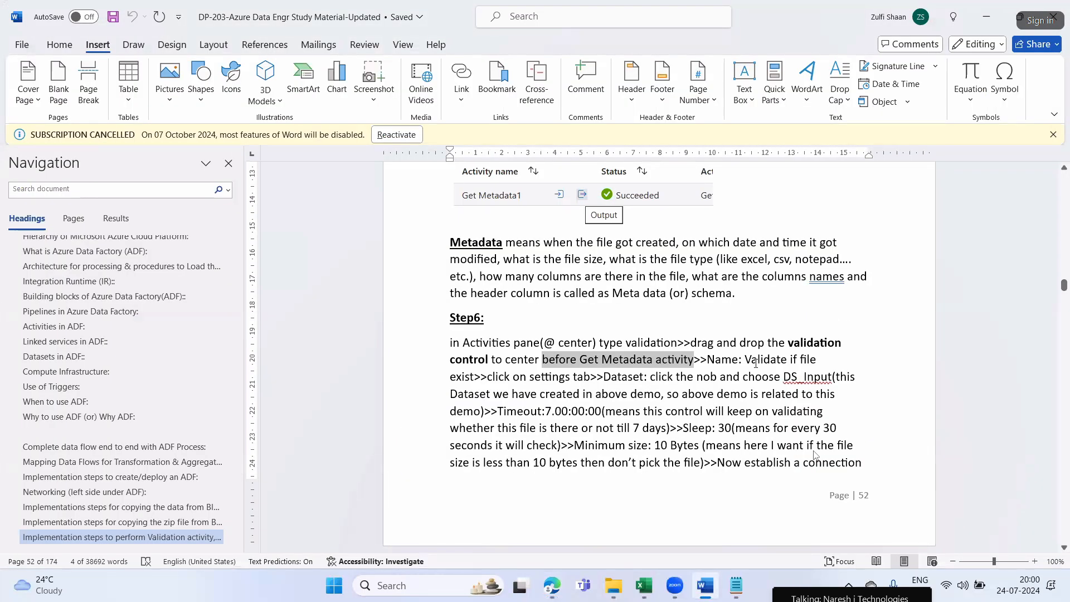
pyautogui.moveTo(746, 360); pyautogui.dragTo(475, 377)
pyautogui.hotkey('ctrl', 'c')
pyautogui.hotkey('alt', 'Tab')
pyautogui.click(444, 216)
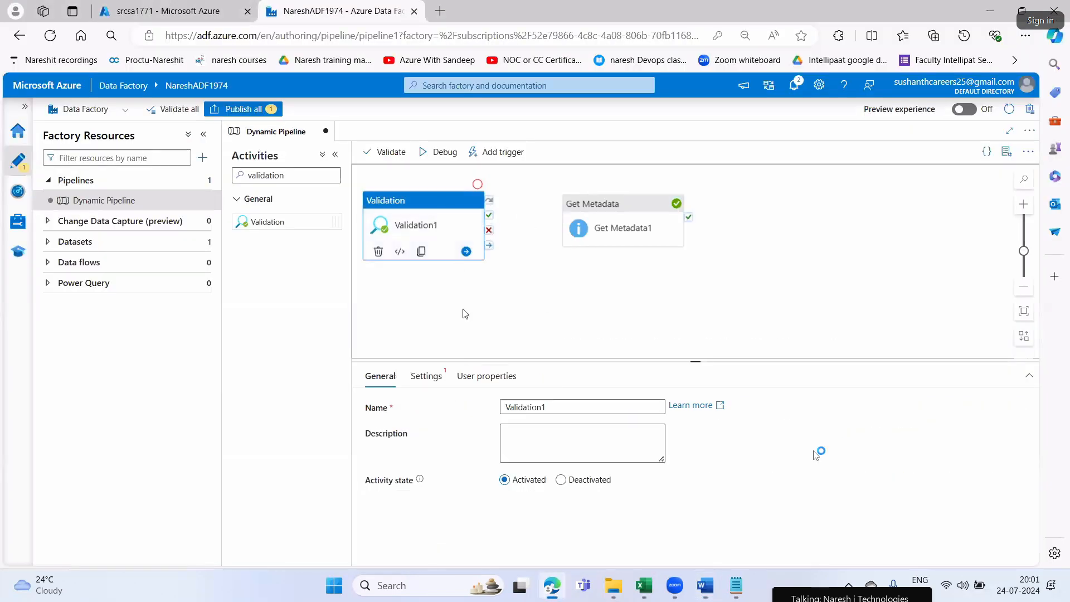
pyautogui.moveTo(547, 408); pyautogui.dragTo(498, 409)
pyautogui.hotkey('ctrl', 'v')
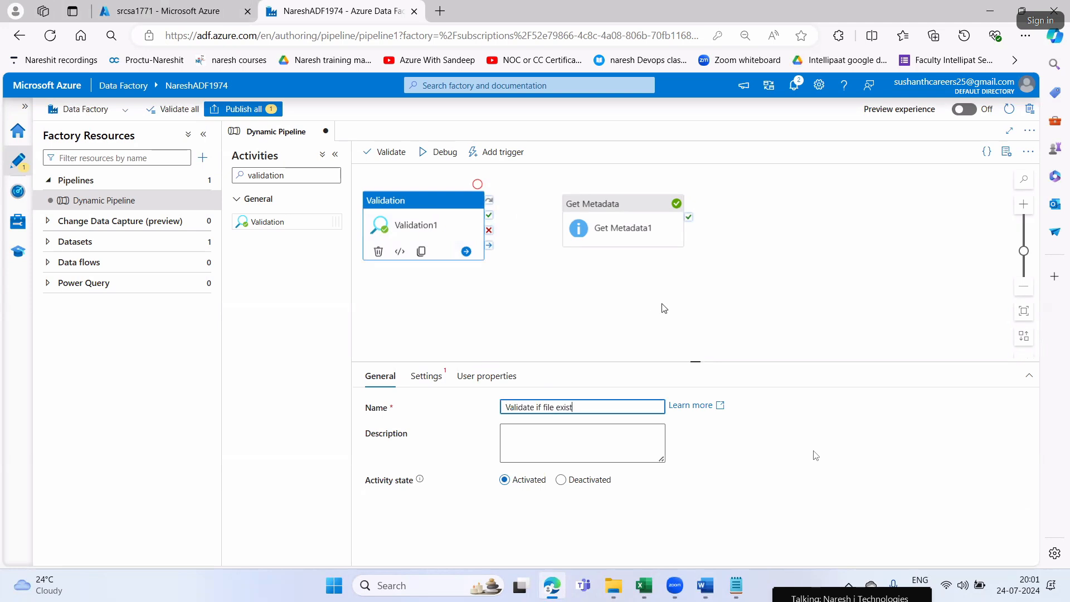
pyautogui.click(442, 195)
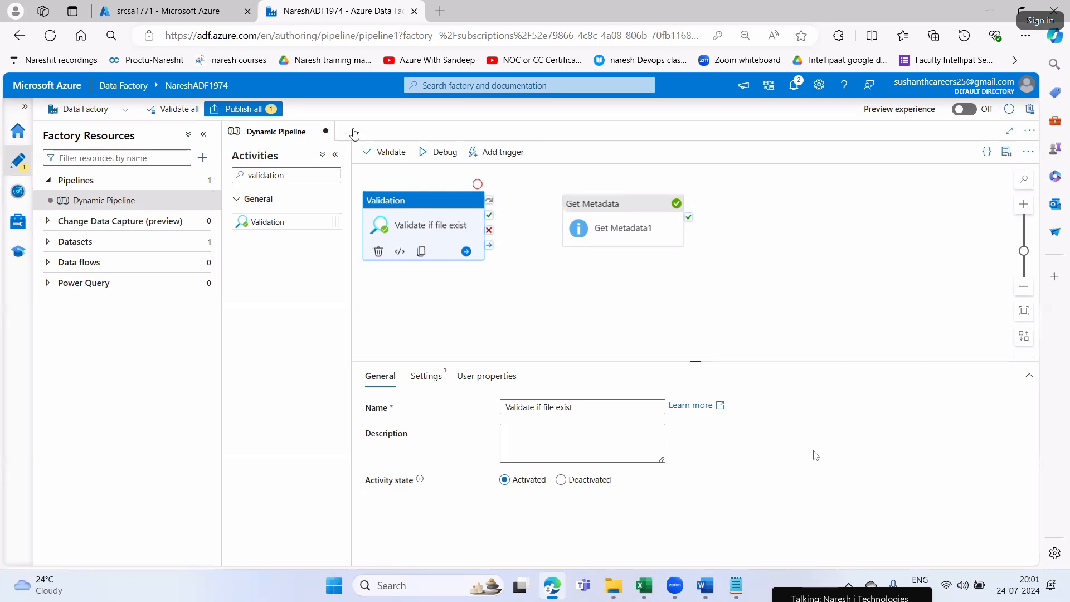
# Inspect the blobs in the srccon container of storage account srcsa1771, and return to the Data Factory pipeline
pyautogui.click(167, 11)
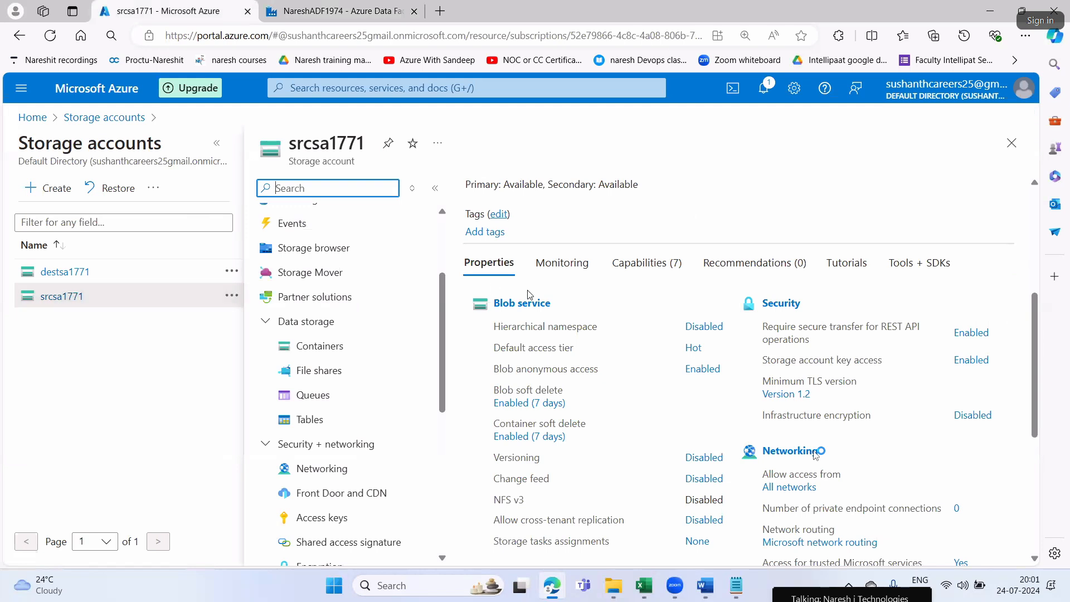
pyautogui.scroll(1, 563, 368)
pyautogui.click(521, 374)
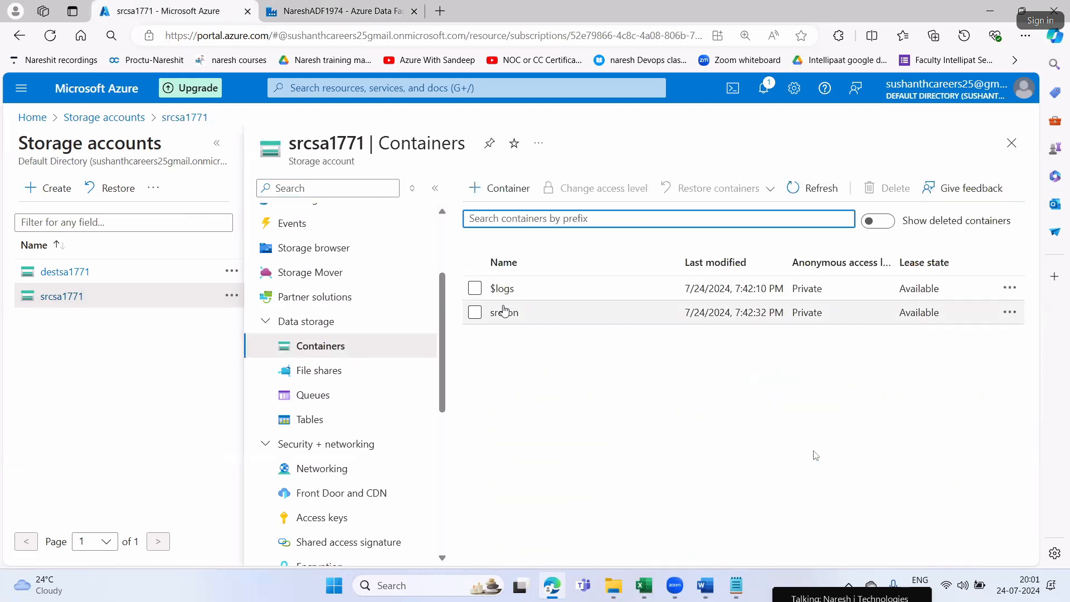
pyautogui.click(505, 311)
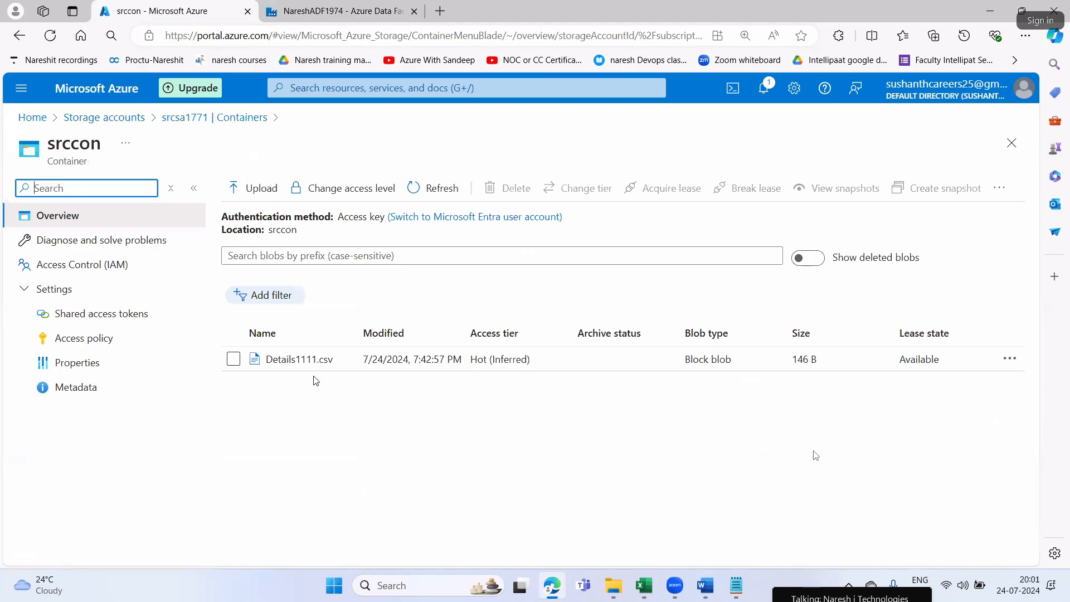
pyautogui.click(340, 11)
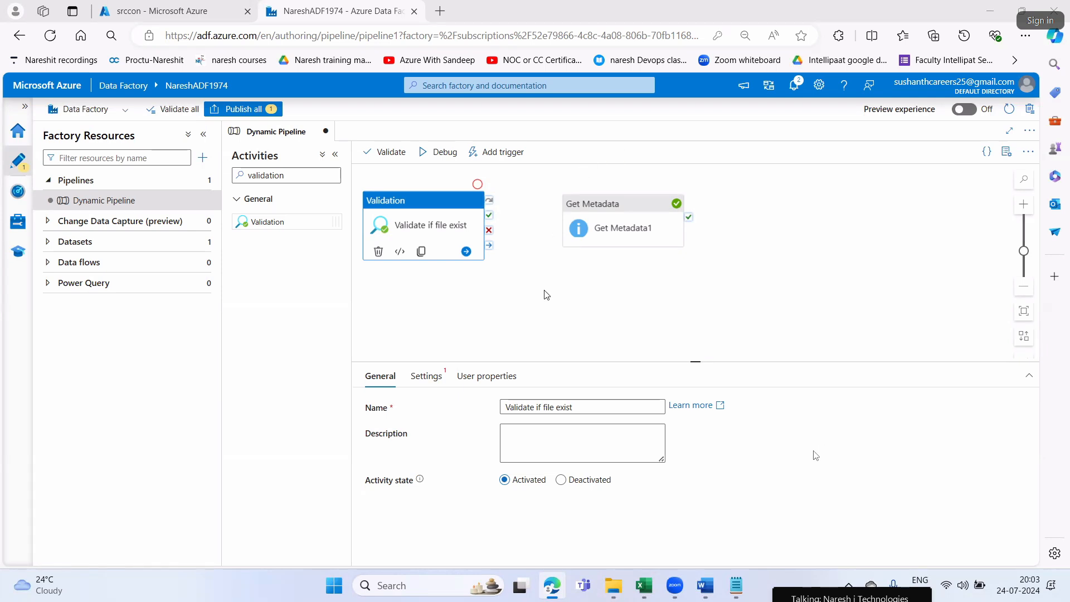
# Review the Validation and Get Metadata1 activities against Step6 in Word, checking what follows the naming instruction, and return to Edge
pyautogui.click(718, 595)
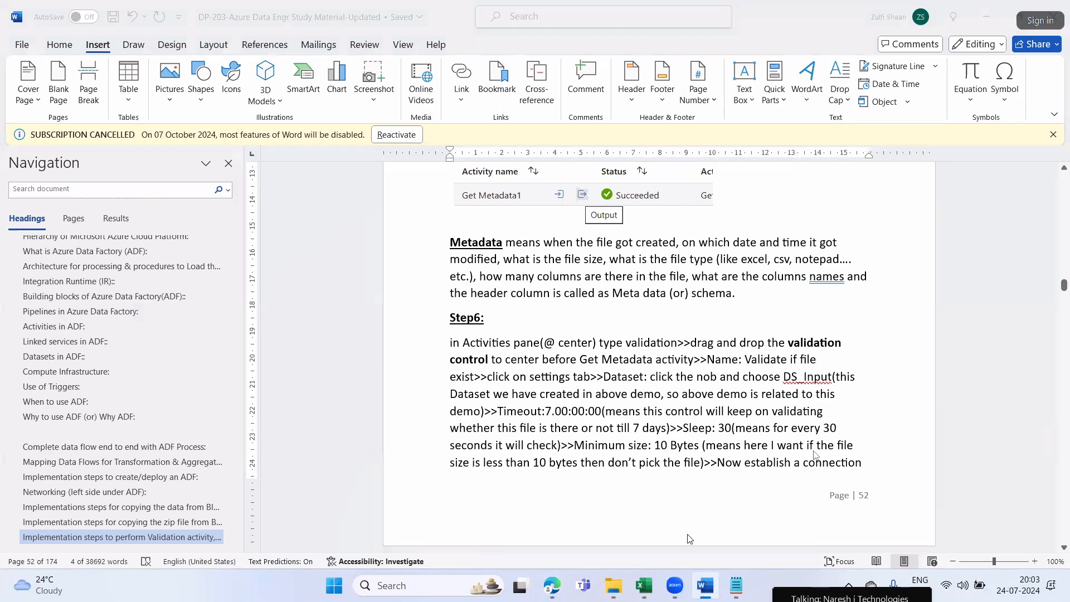
pyautogui.click(553, 586)
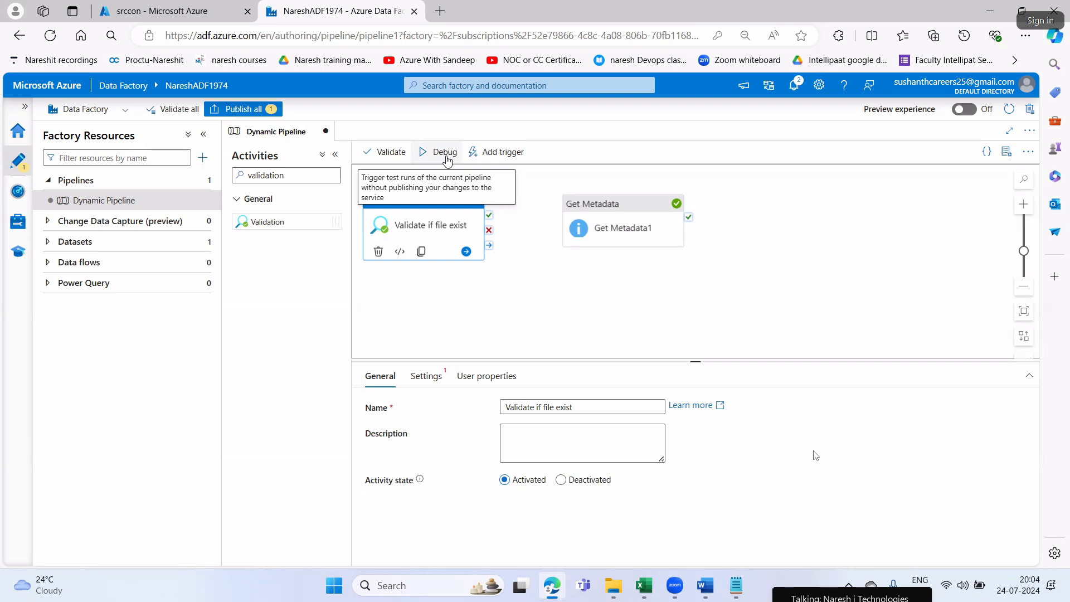
pyautogui.click(577, 322)
pyautogui.click(451, 223)
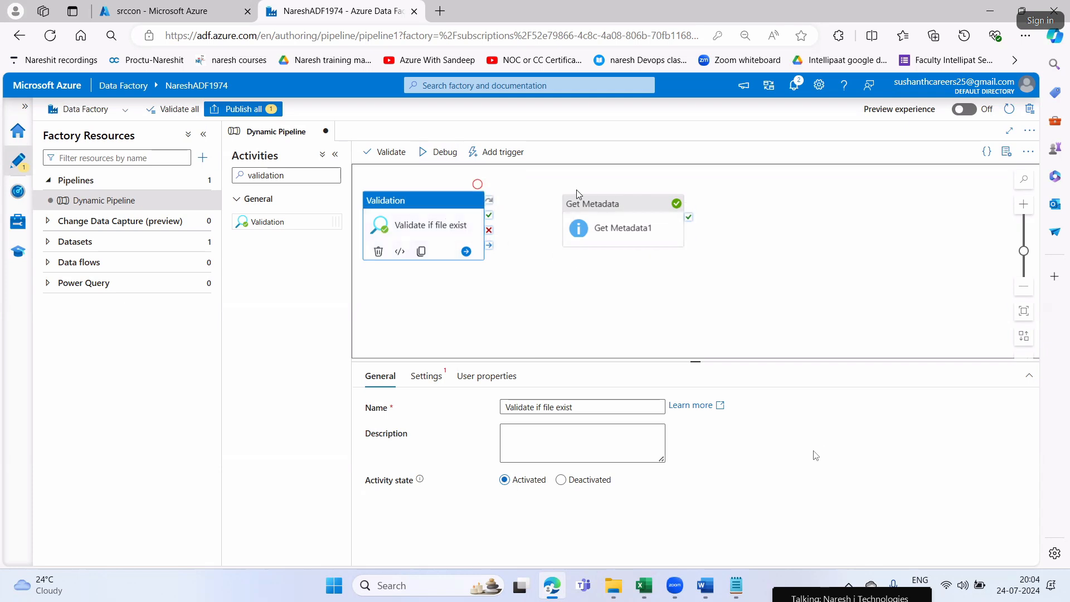
pyautogui.click(616, 205)
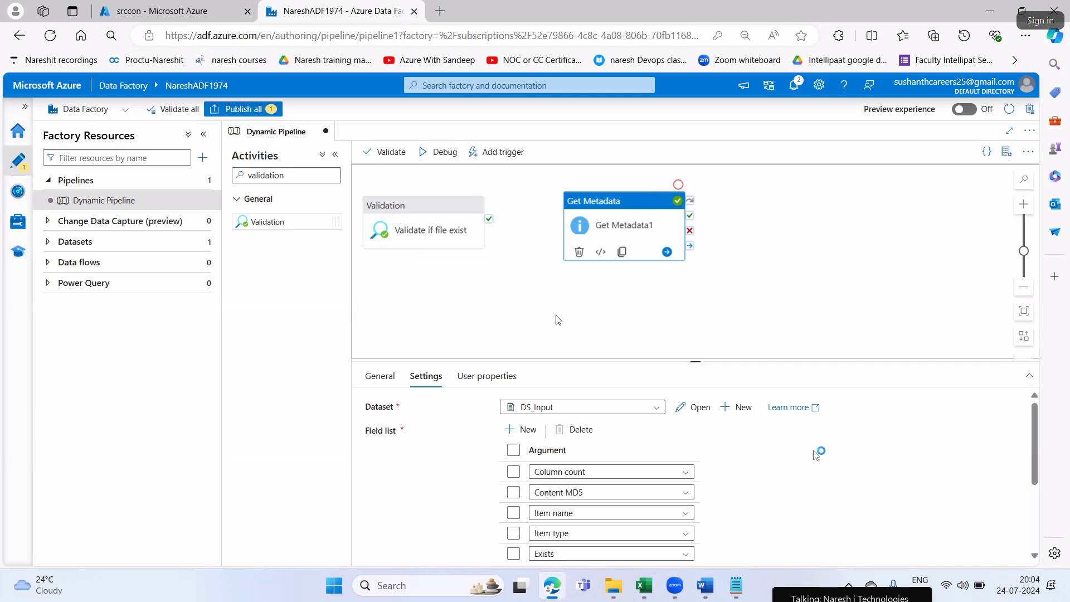
pyautogui.click(705, 585)
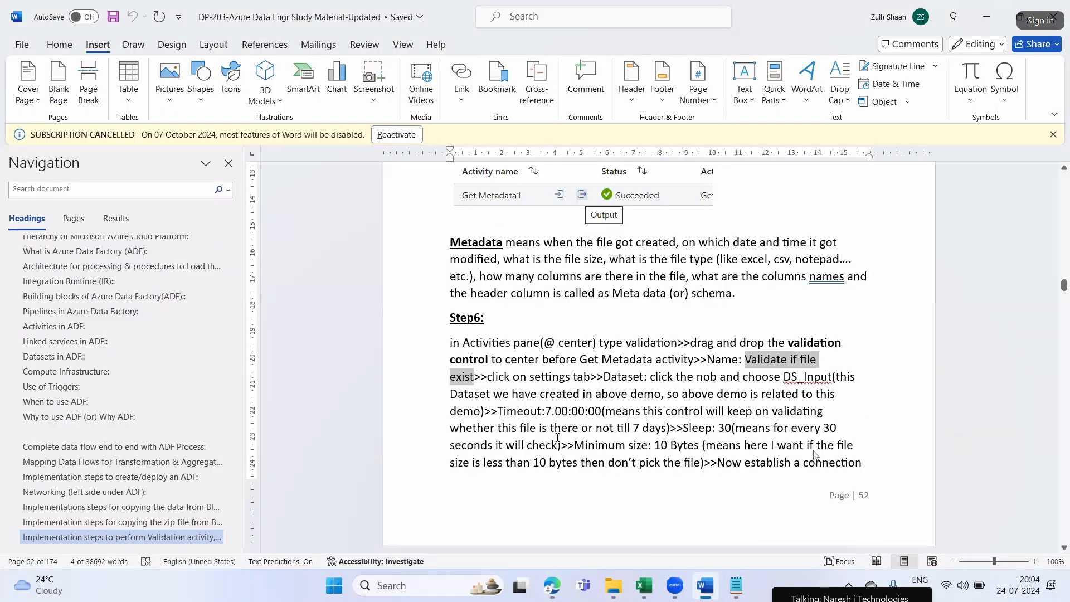
pyautogui.click(515, 382)
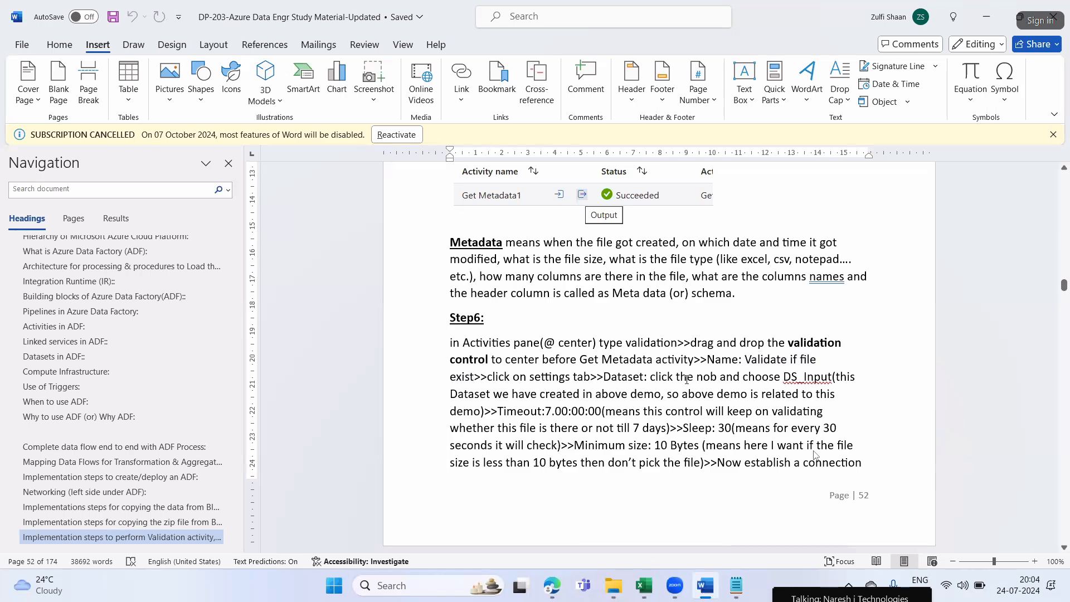
pyautogui.hotkey('alt', 'Tab')
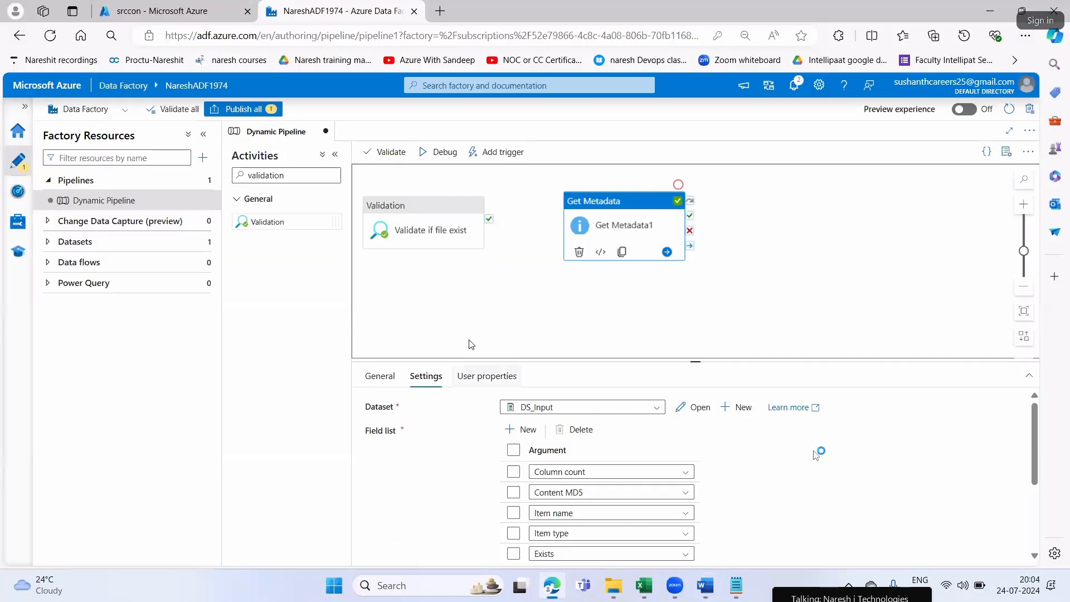
# Connect the "Validate if file exist" activity to Get Metadata1 with an On success dependency
pyautogui.click(439, 213)
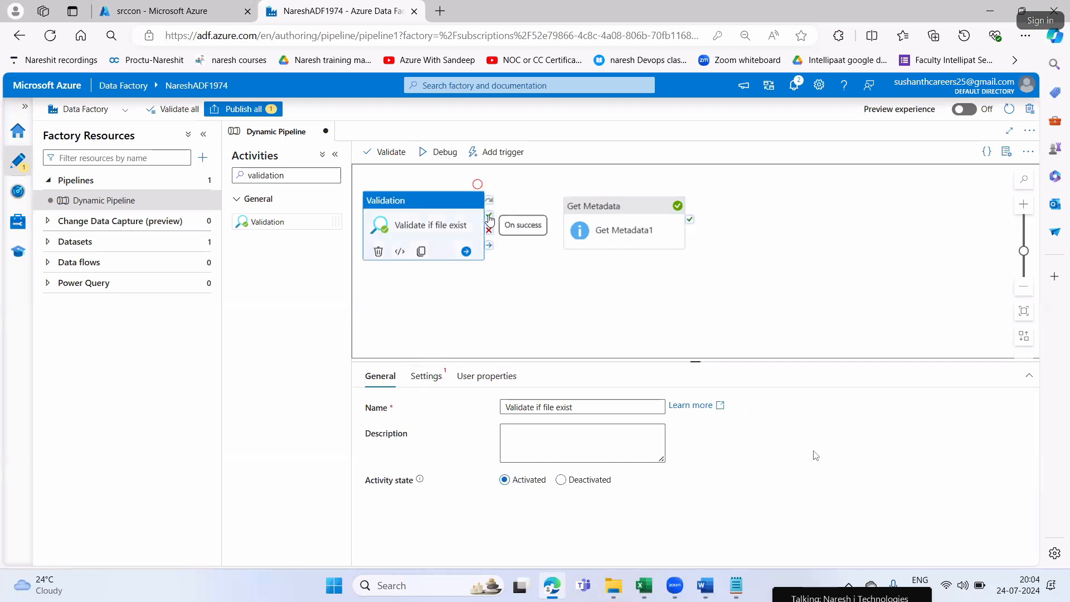
pyautogui.moveTo(489, 218); pyautogui.dragTo(566, 215)
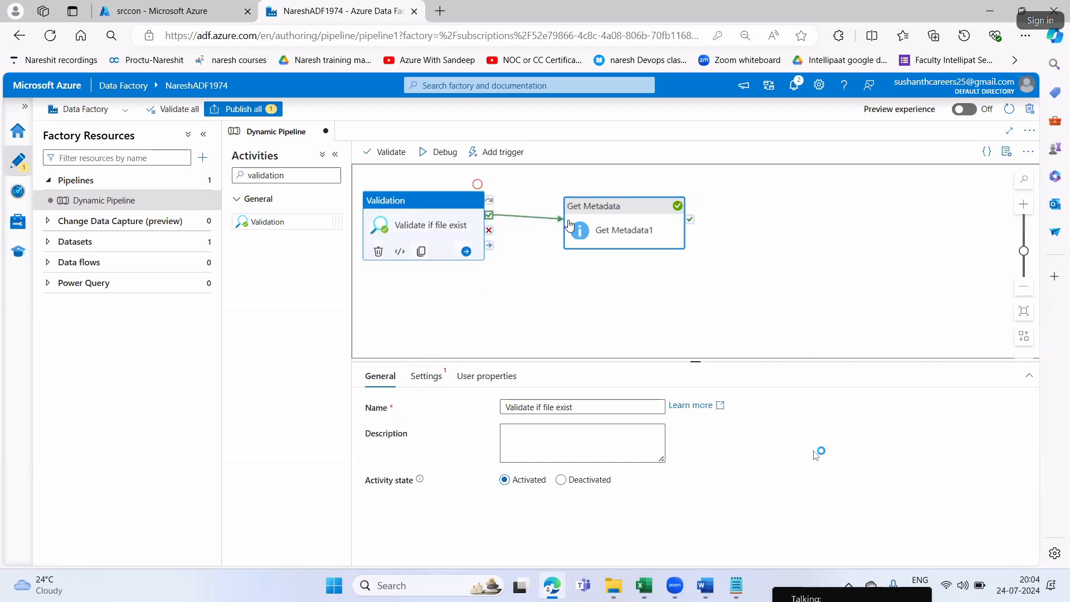
pyautogui.click(500, 251)
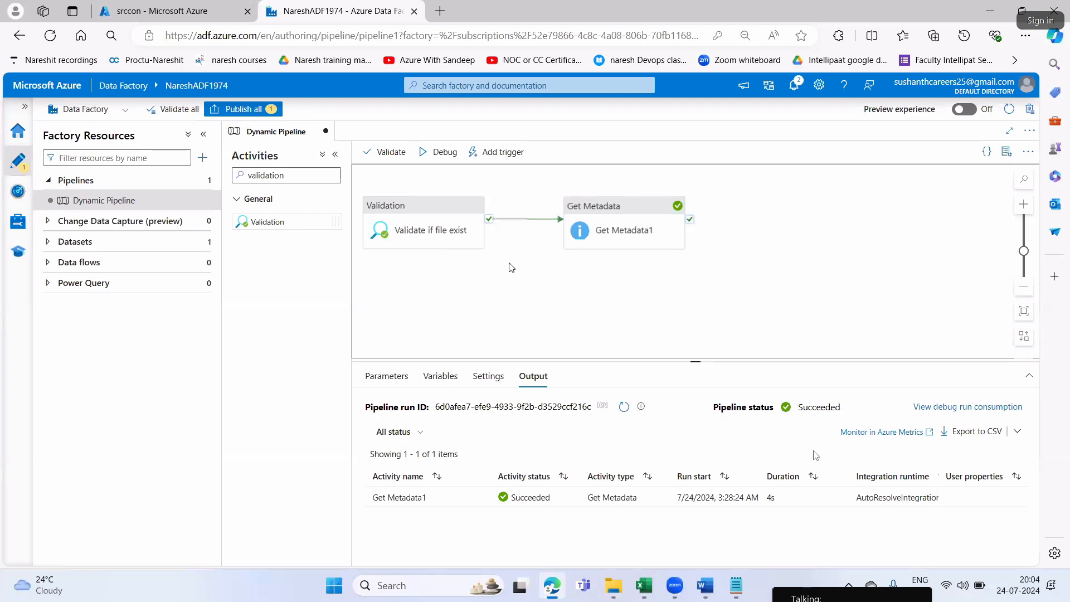
pyautogui.click(478, 214)
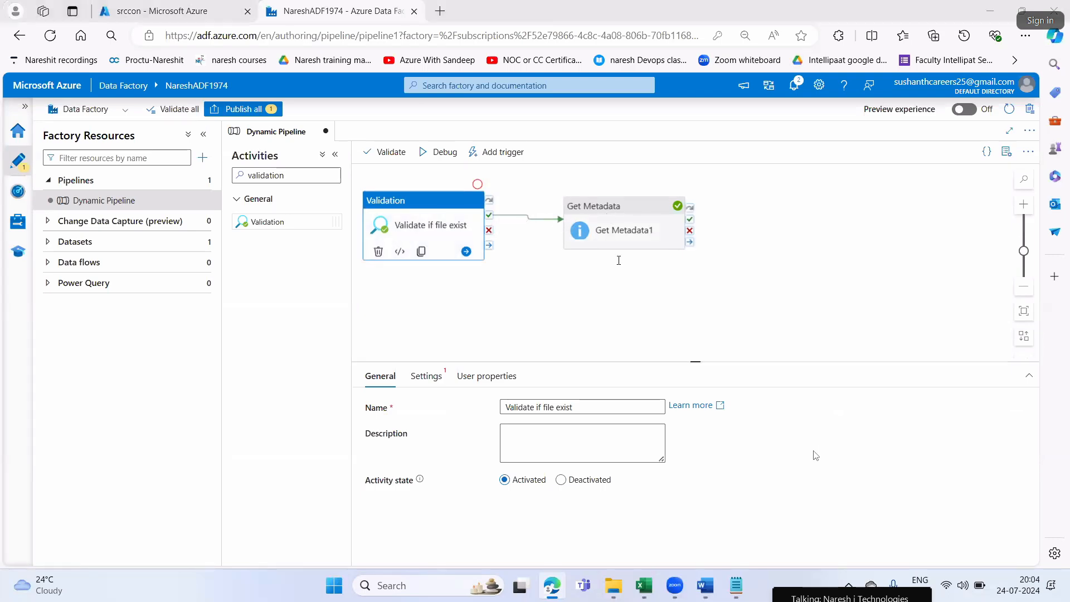
# Switch to Word and insert "establish a connection>>" before "click on settings tab" in Step6
pyautogui.hotkey('alt', 'Tab')
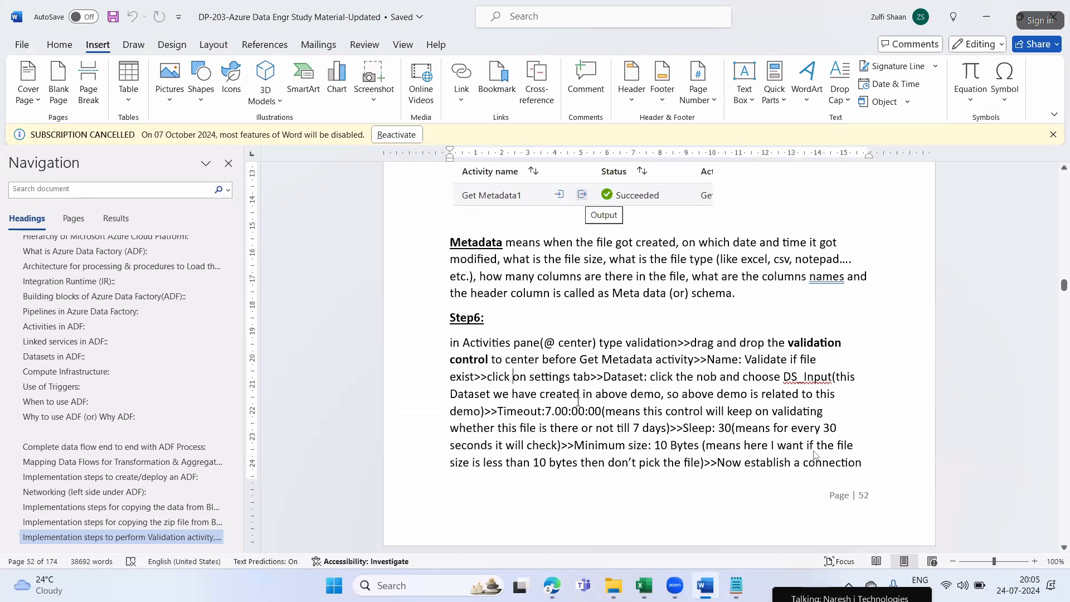
pyautogui.click(492, 382)
pyautogui.write('e')
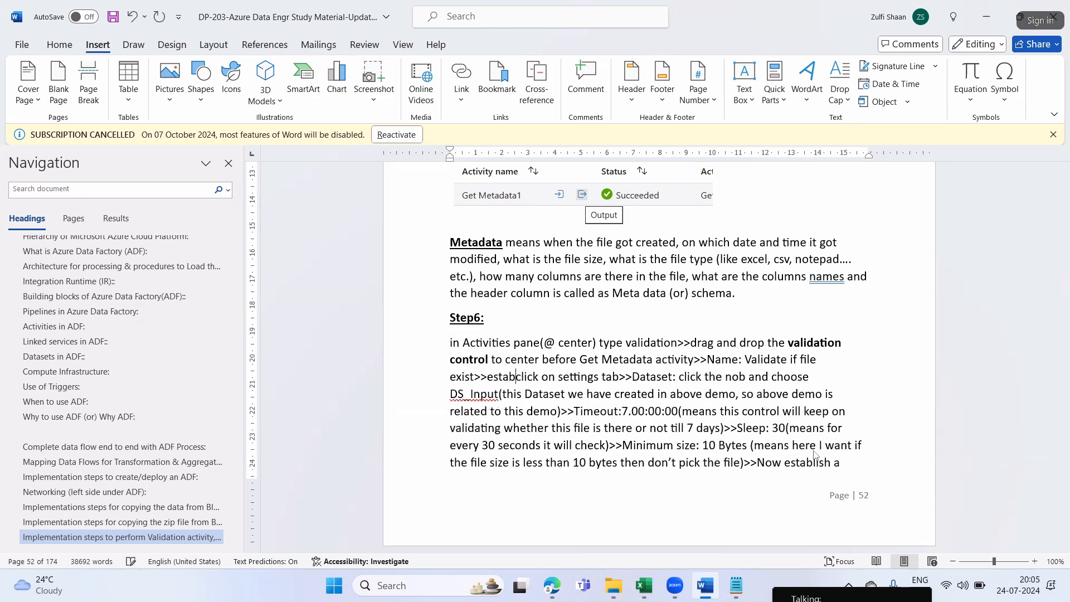
pyautogui.write('stablish a connection>>')
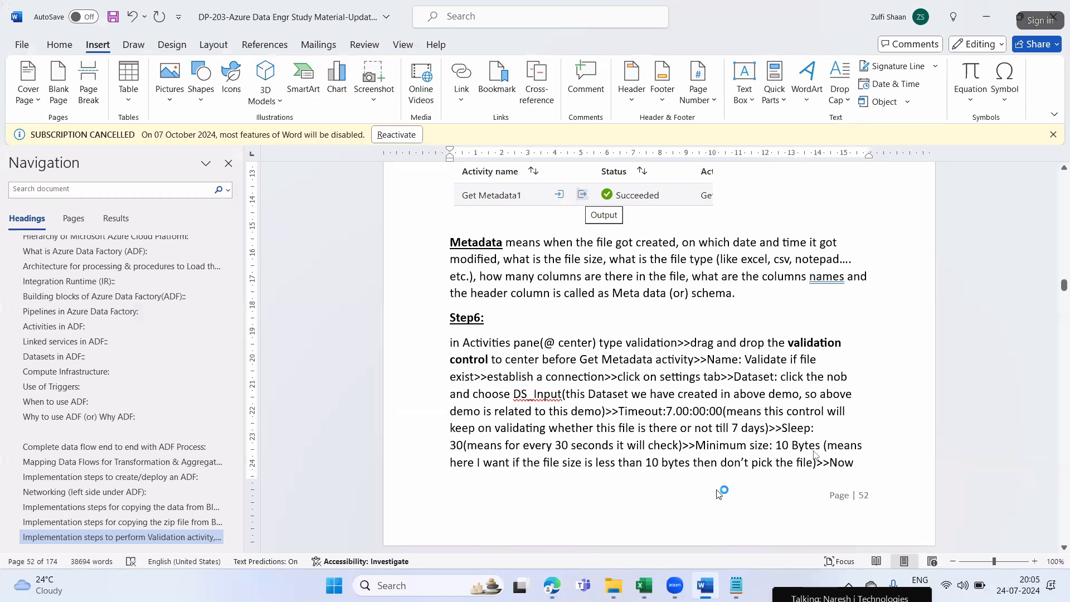
# Return to Edge and set the Validation activity's dataset to DS_Input, checking the dataset name against Step6 in Word
pyautogui.hotkey('alt', 'Tab')
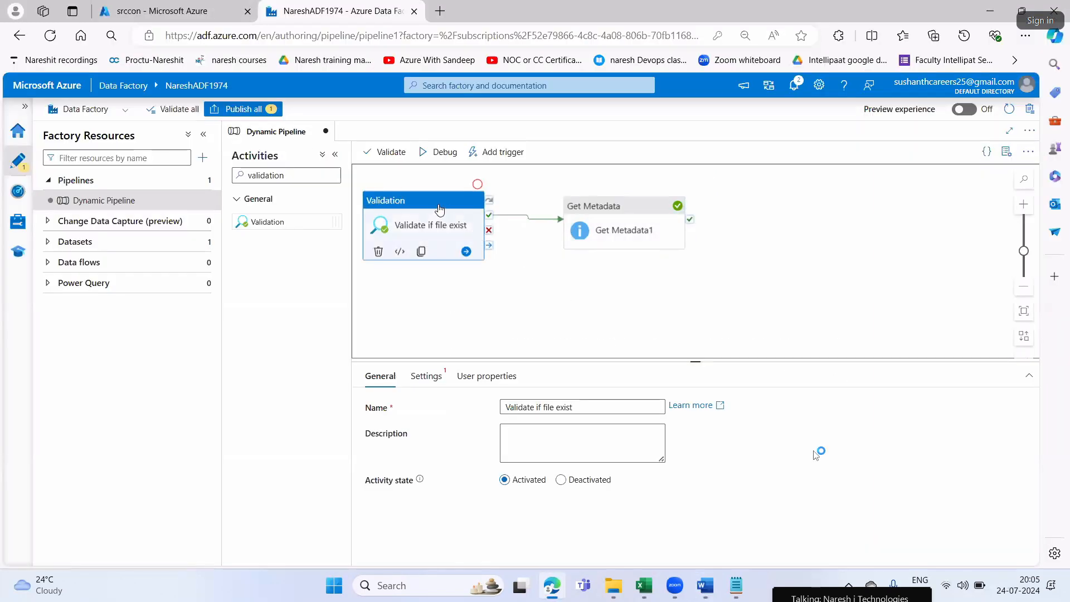
pyautogui.click(426, 376)
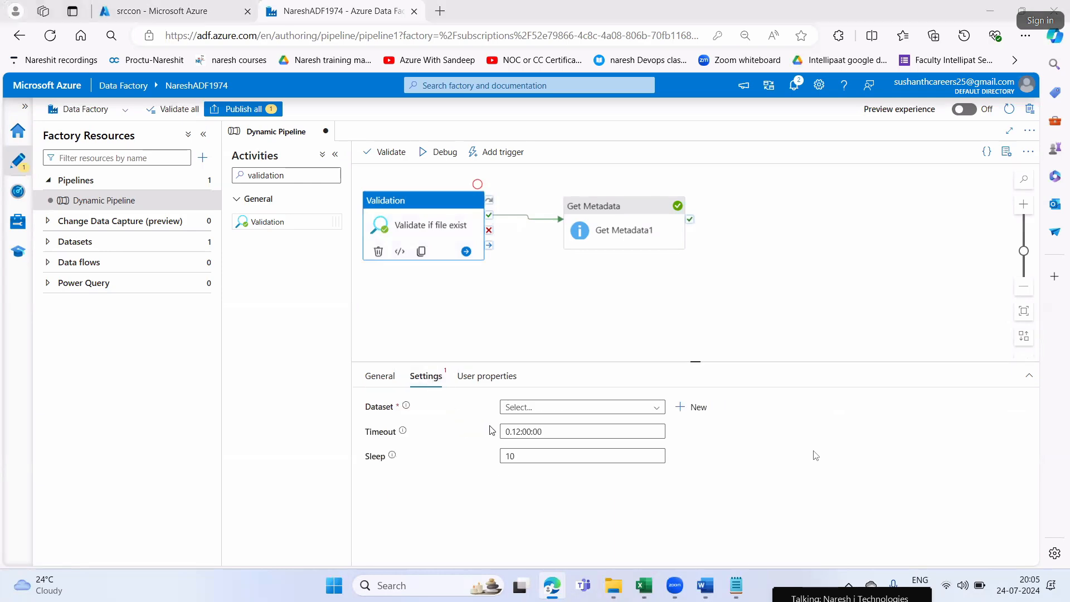
pyautogui.hotkey('alt', 'Tab')
pyautogui.doubleClick(772, 378)
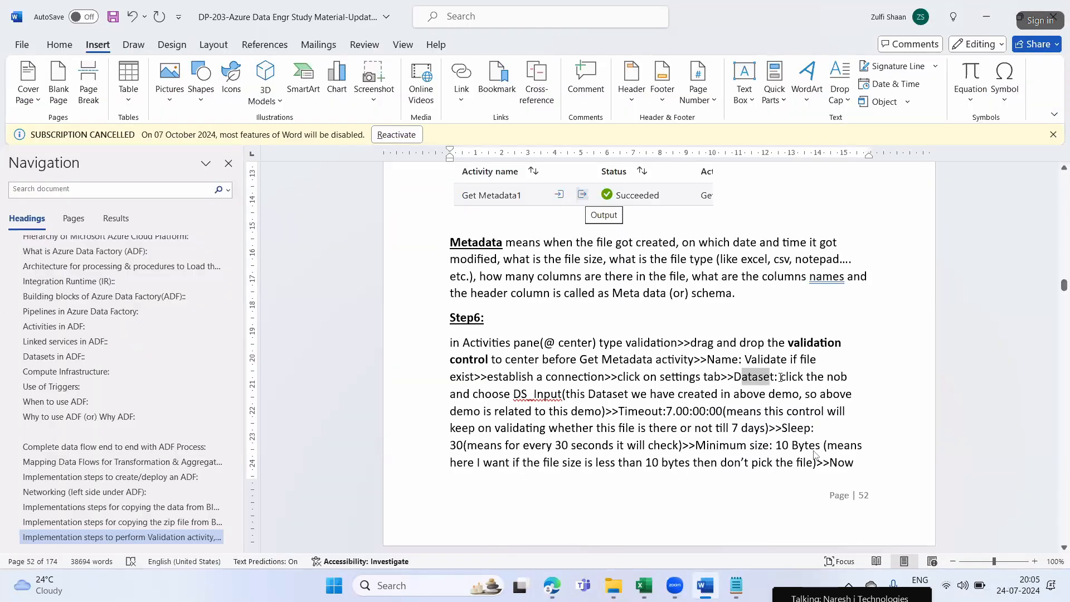
pyautogui.doubleClick(543, 394)
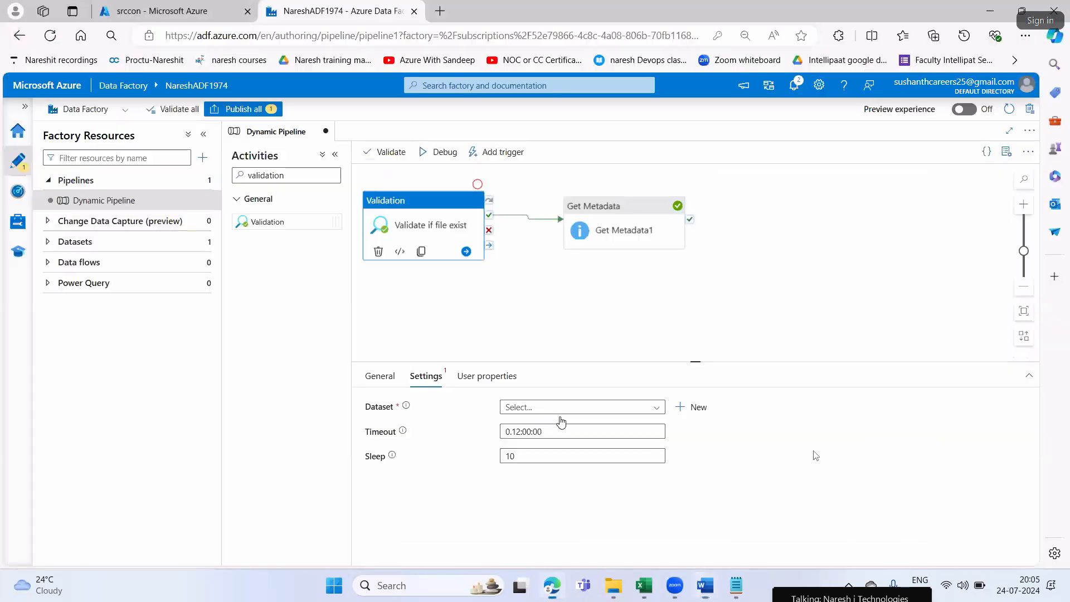
pyautogui.hotkey('alt', 'Tab')
pyautogui.click(534, 414)
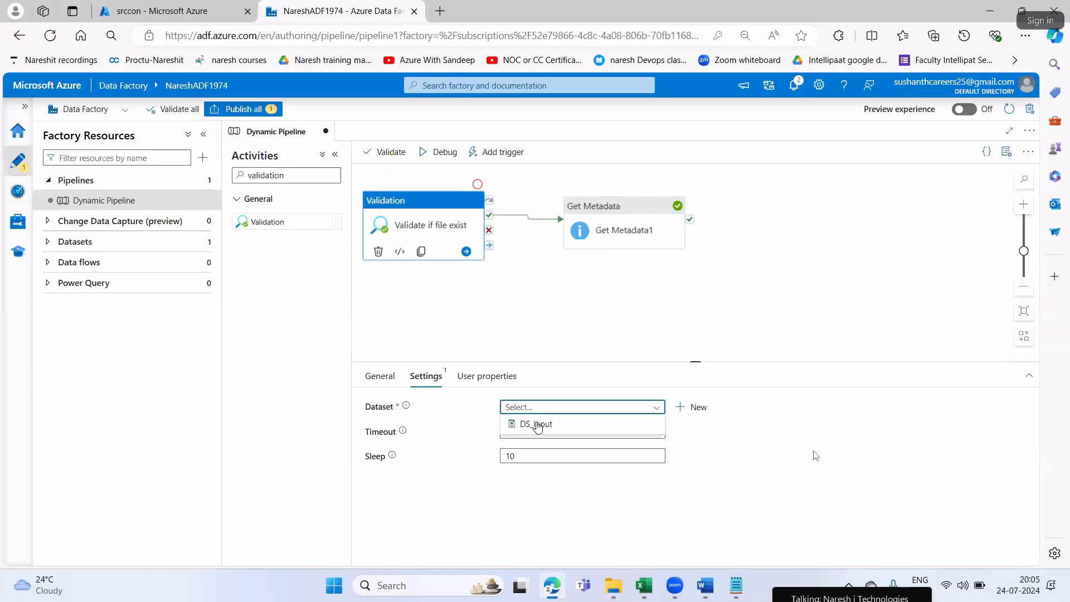
pyautogui.click(536, 422)
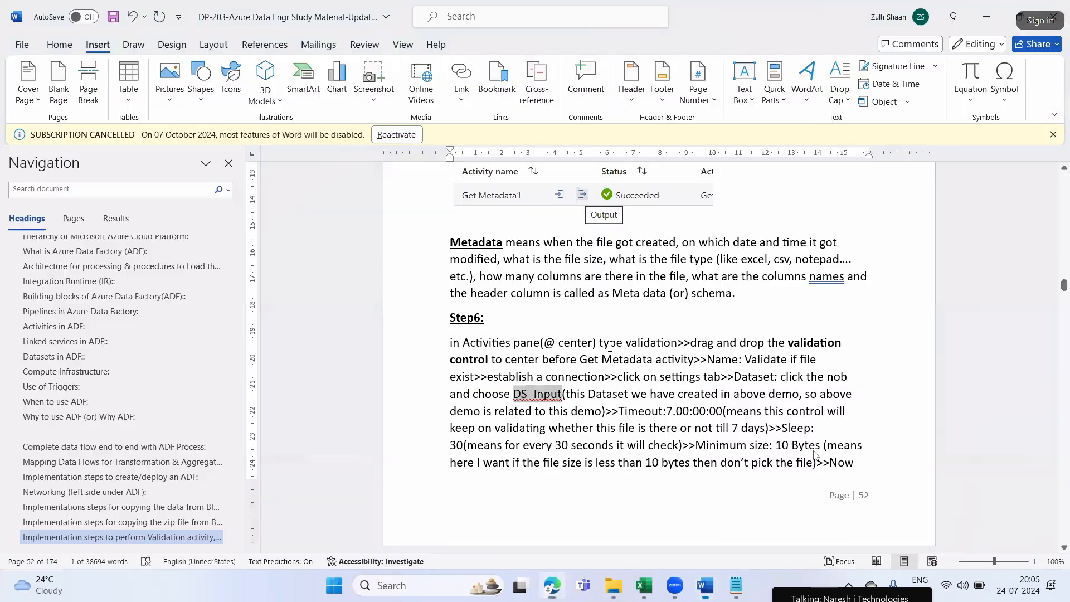
# Read Step6's dataset note and timeout instruction in Word, highlighting the phrases, and return to the Validation settings in Edge
pyautogui.hotkey('alt', 'Tab')
pyautogui.moveTo(590, 395); pyautogui.dragTo(826, 394)
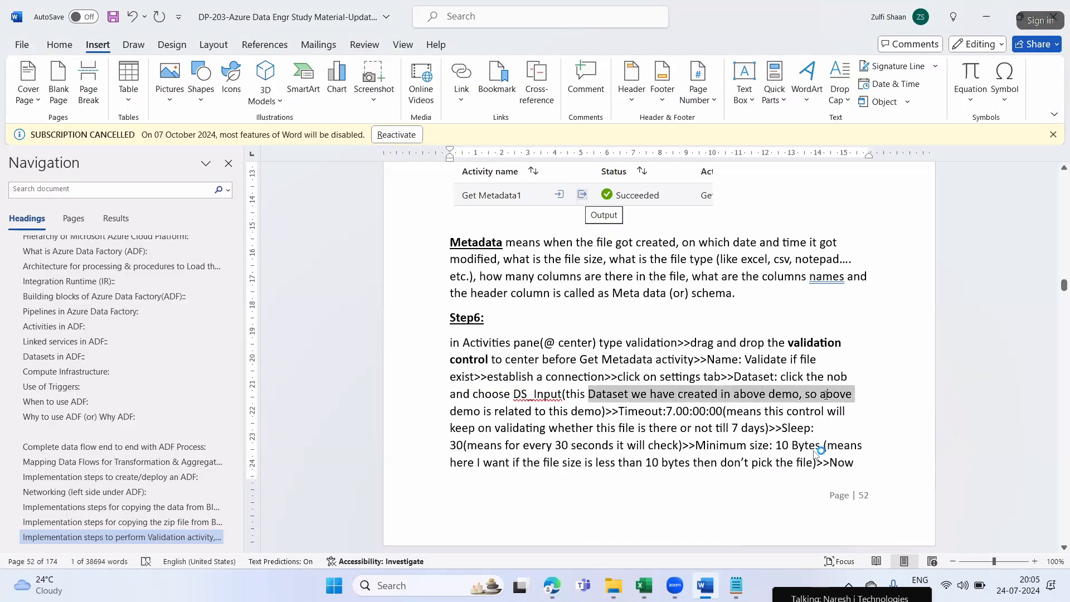
pyautogui.moveTo(476, 413); pyautogui.dragTo(602, 412)
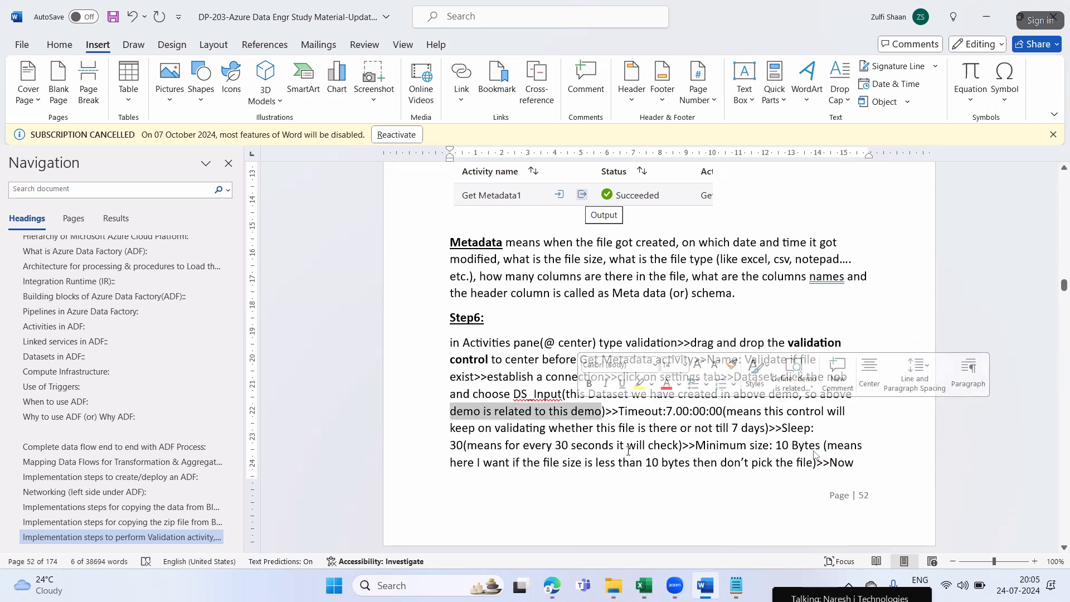
pyautogui.scroll(-2, 624, 462)
pyautogui.click(627, 344)
pyautogui.moveTo(622, 312); pyautogui.dragTo(722, 312)
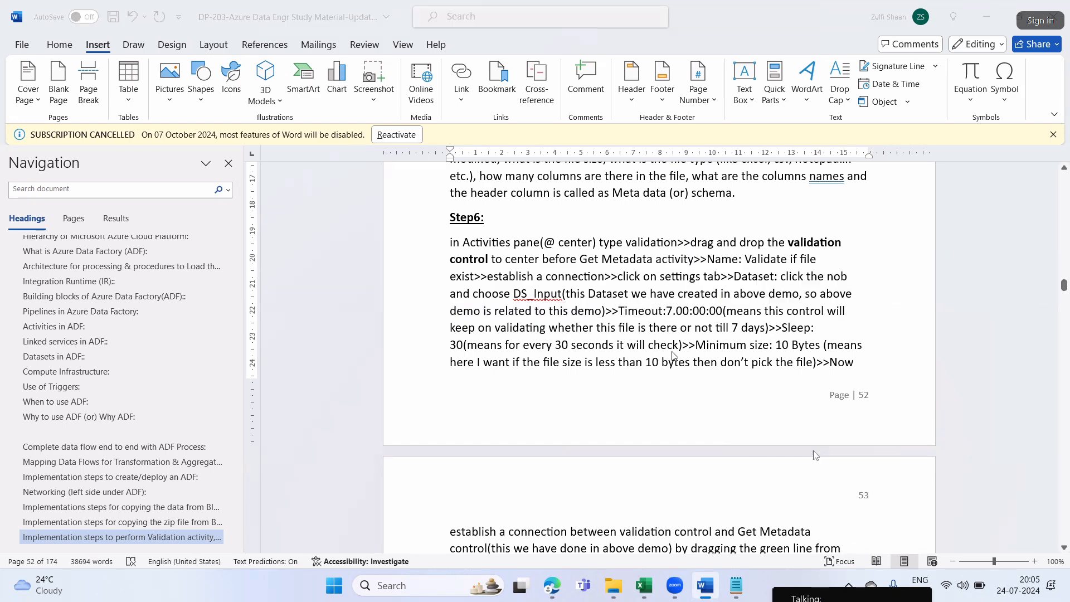
pyautogui.hotkey('alt', 'Tab')
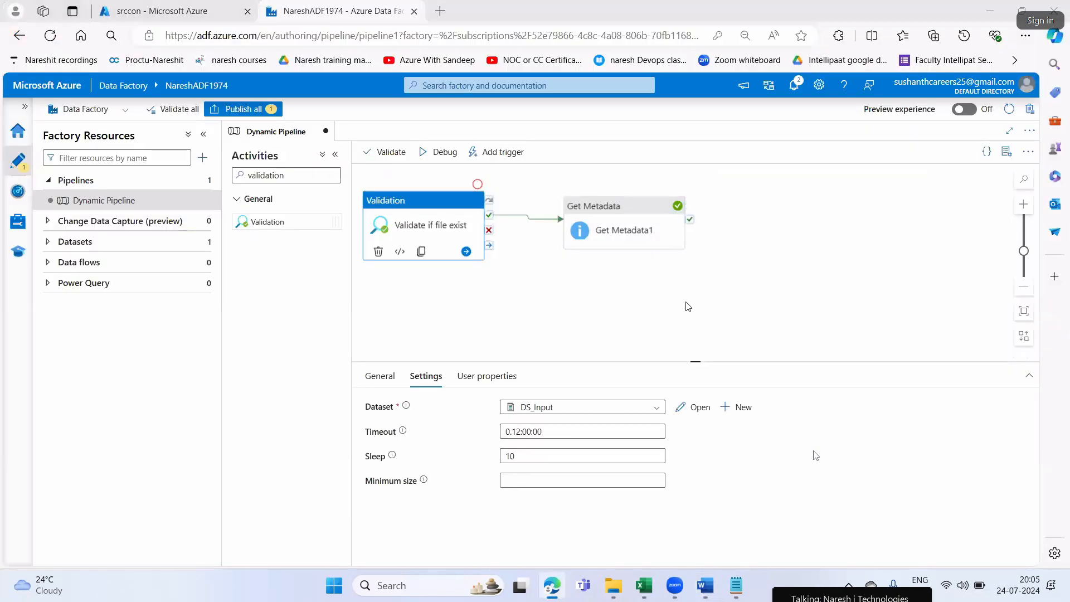
# Switch to Word and read Step6's timeout value and its explanation, highlighting the phrases
pyautogui.hotkey('alt', 'Tab')
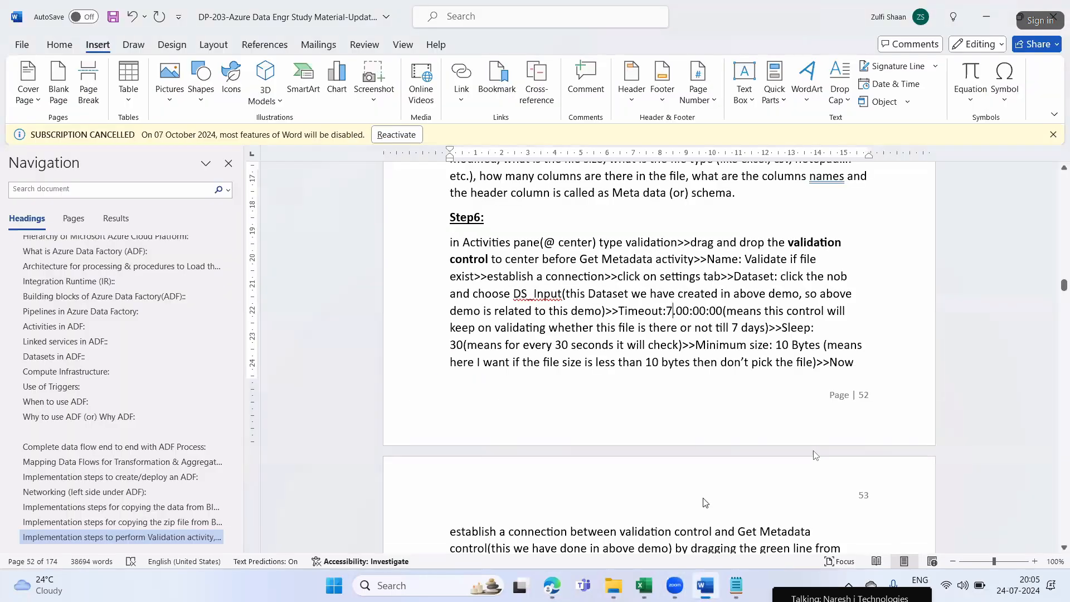
pyautogui.hotkey('alt', 'Tab')
pyautogui.moveTo(672, 312); pyautogui.dragTo(706, 312)
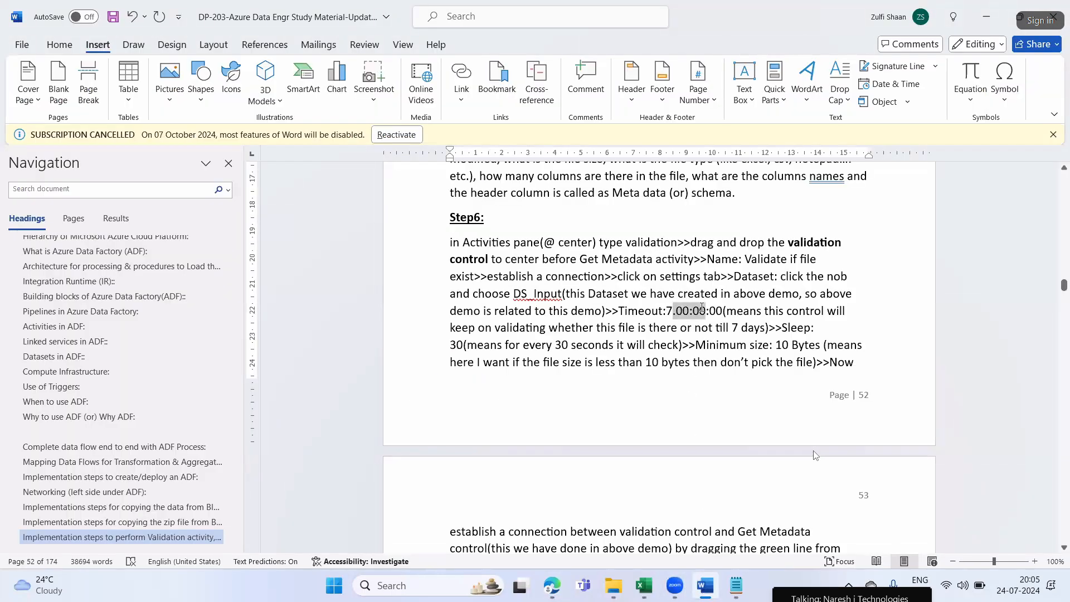
pyautogui.click(701, 312)
pyautogui.moveTo(726, 311); pyautogui.dragTo(846, 311)
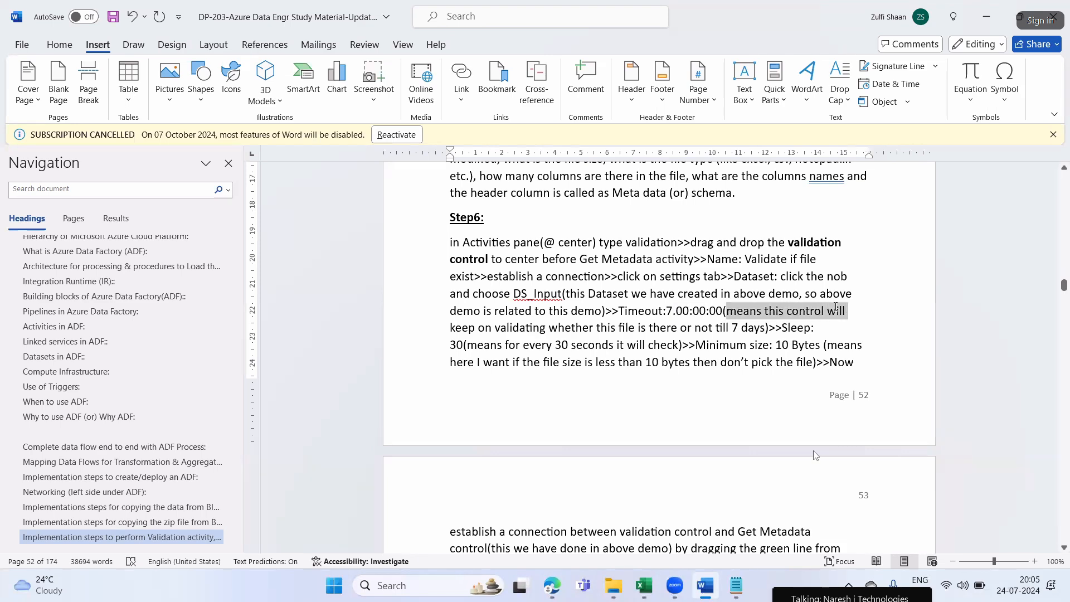
pyautogui.moveTo(520, 328); pyautogui.dragTo(755, 327)
pyautogui.click(669, 309)
# Copy the timeout value 7.00:00:00 from Step6 into the Notepad notes and add the heading "D HH MM SS" above it
pyautogui.moveTo(666, 310); pyautogui.dragTo(723, 310)
pyautogui.hotkey('ctrl', 'c')
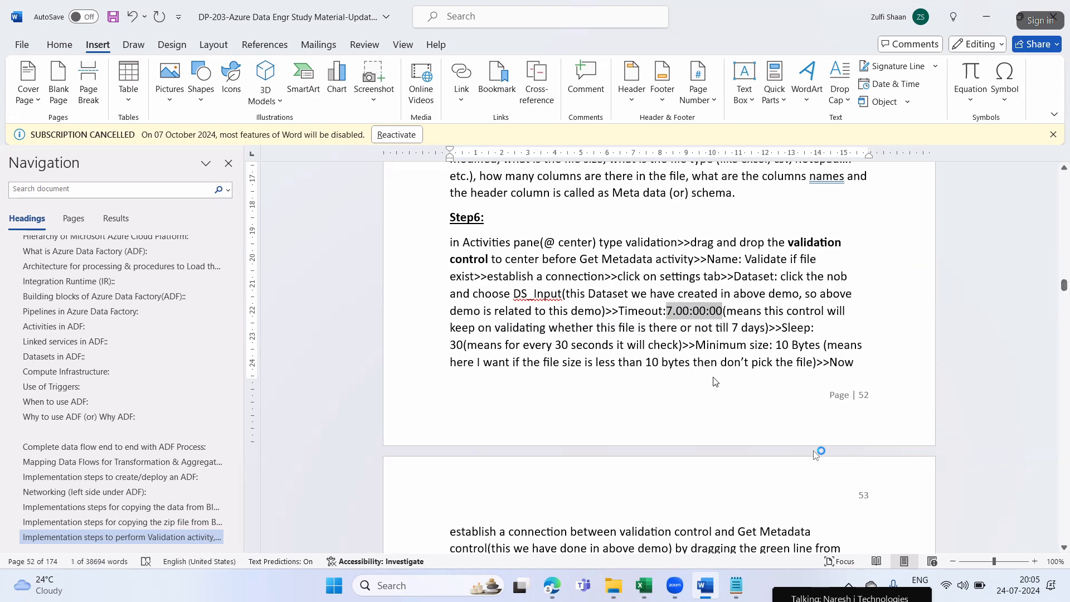
pyautogui.click(736, 586)
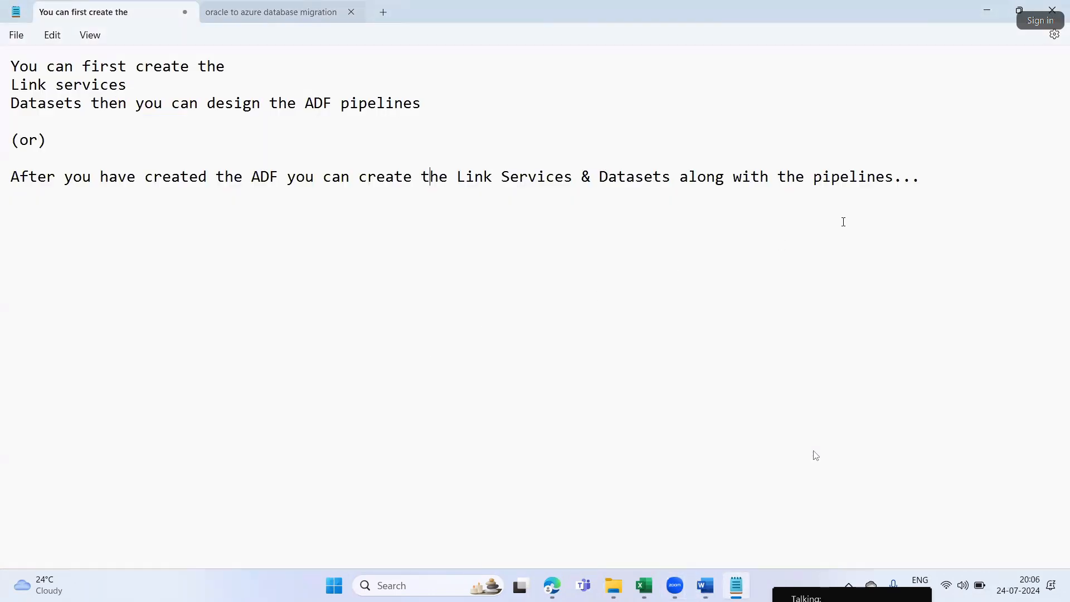
pyautogui.hotkey('ctrl', 'v')
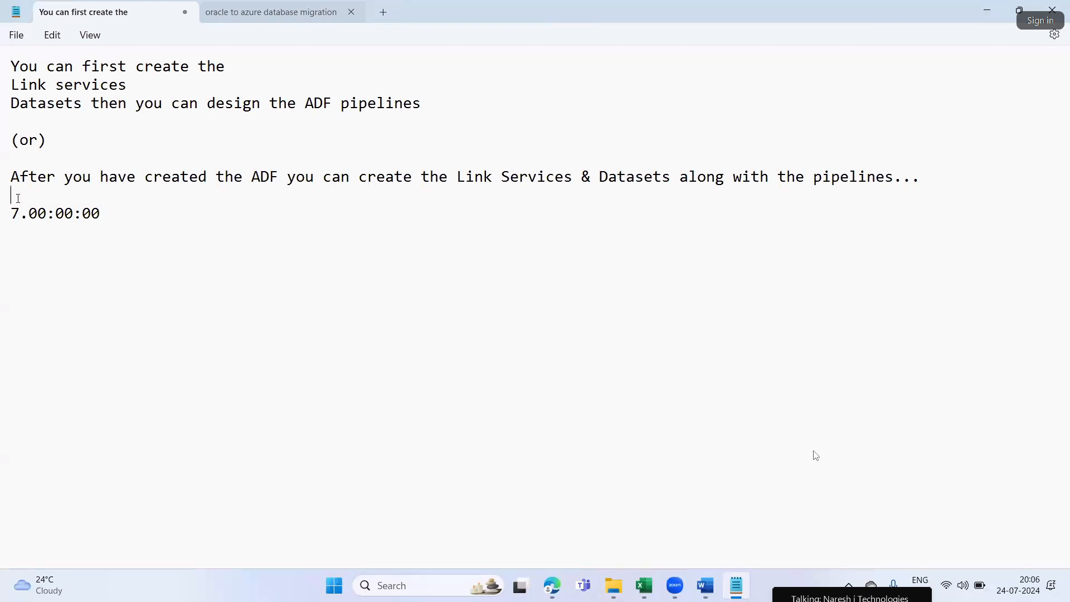
pyautogui.press('Return')
pyautogui.press('Return')
pyautogui.write('D')
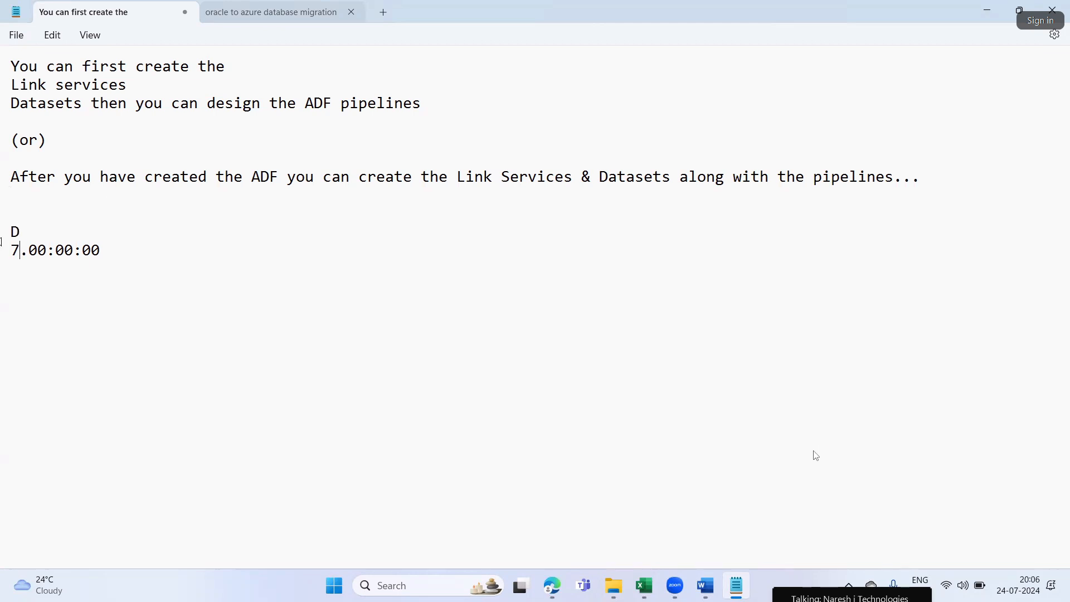
pyautogui.press('BackSpace')
pyautogui.press('capslock')
pyautogui.write('HH ')
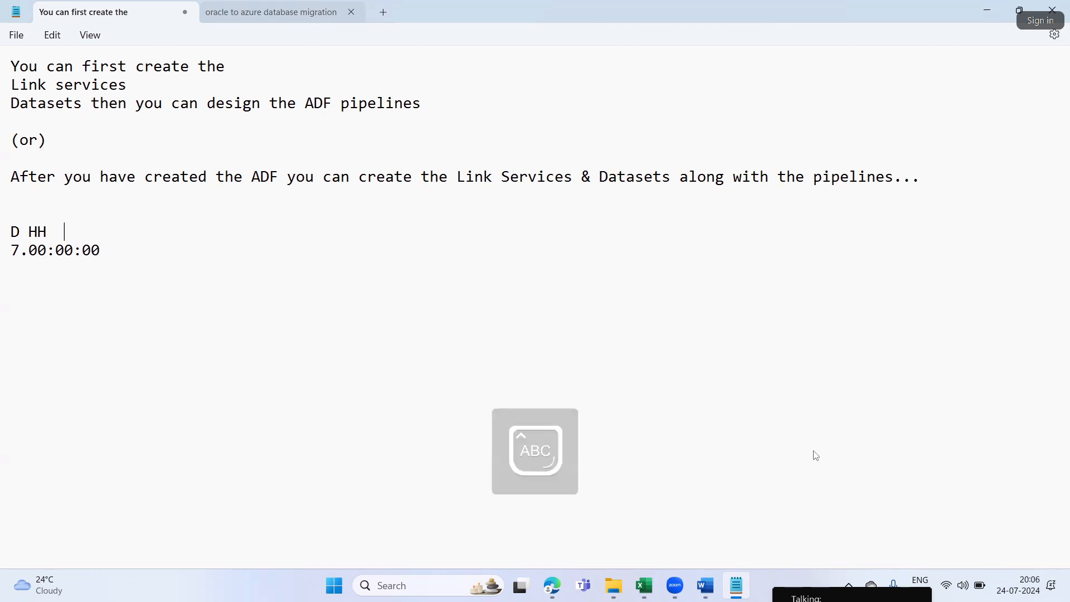
pyautogui.write('MM')
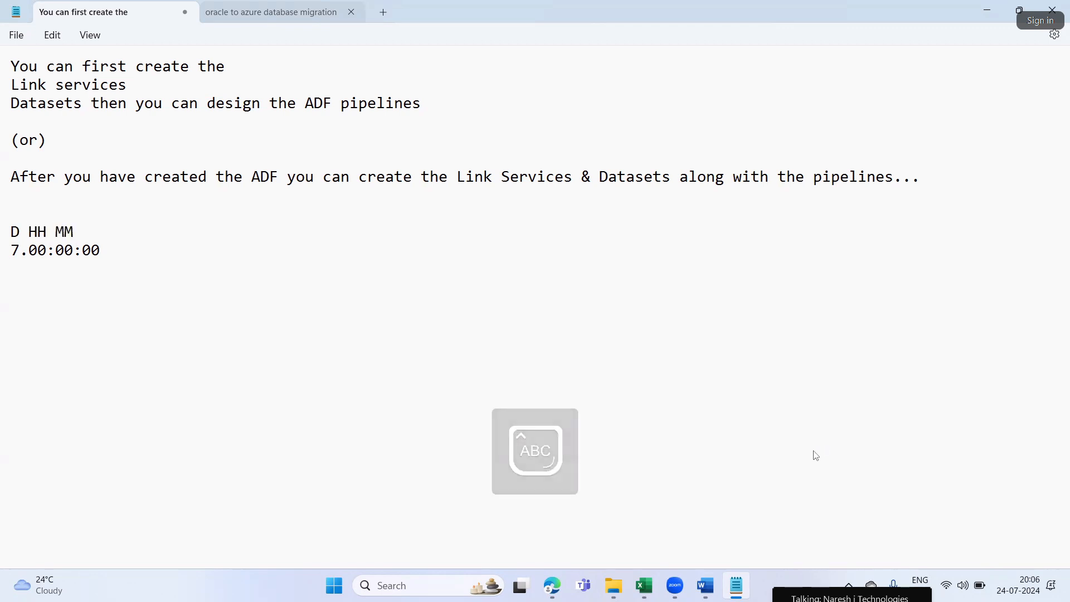
pyautogui.write(' SS')
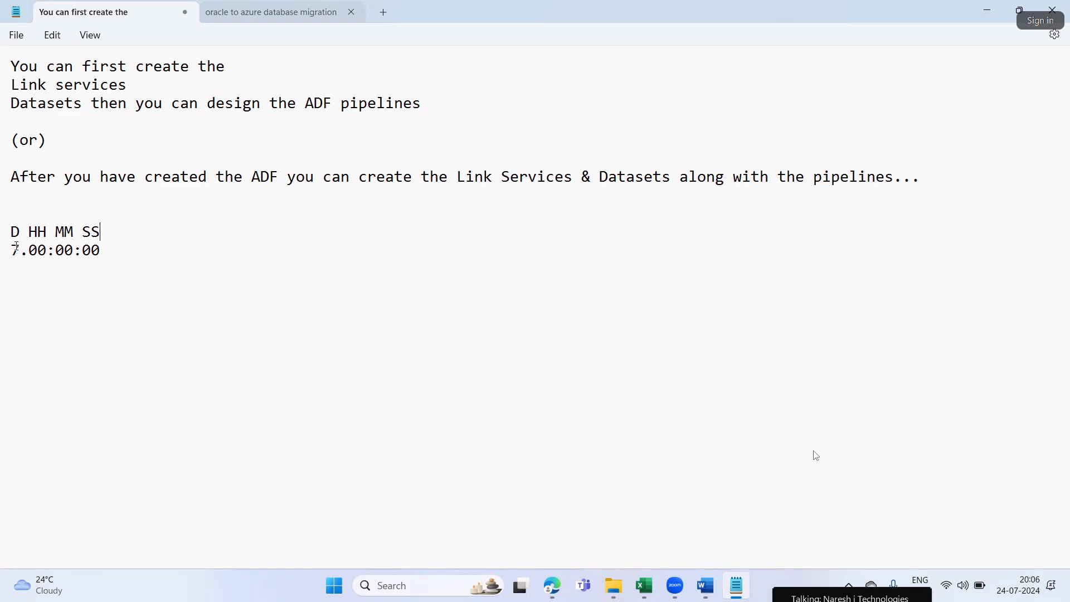
# Compare with the Validation settings in Edge, then in Notepad try 5 and 2 as the sample timeout's day value and set it to 0
pyautogui.click(552, 587)
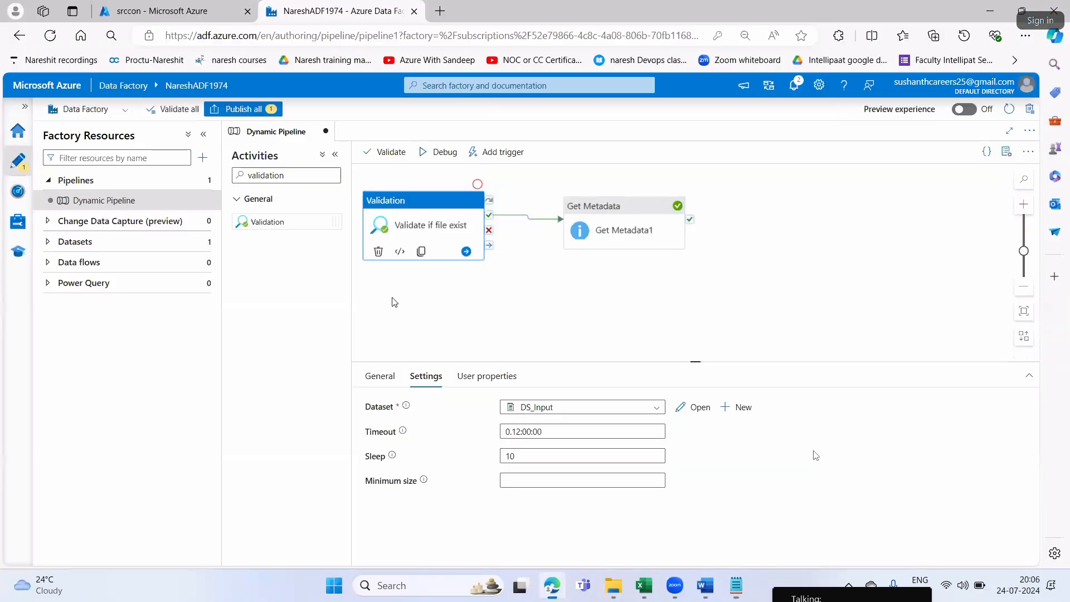
pyautogui.hotkey('alt', 'Tab')
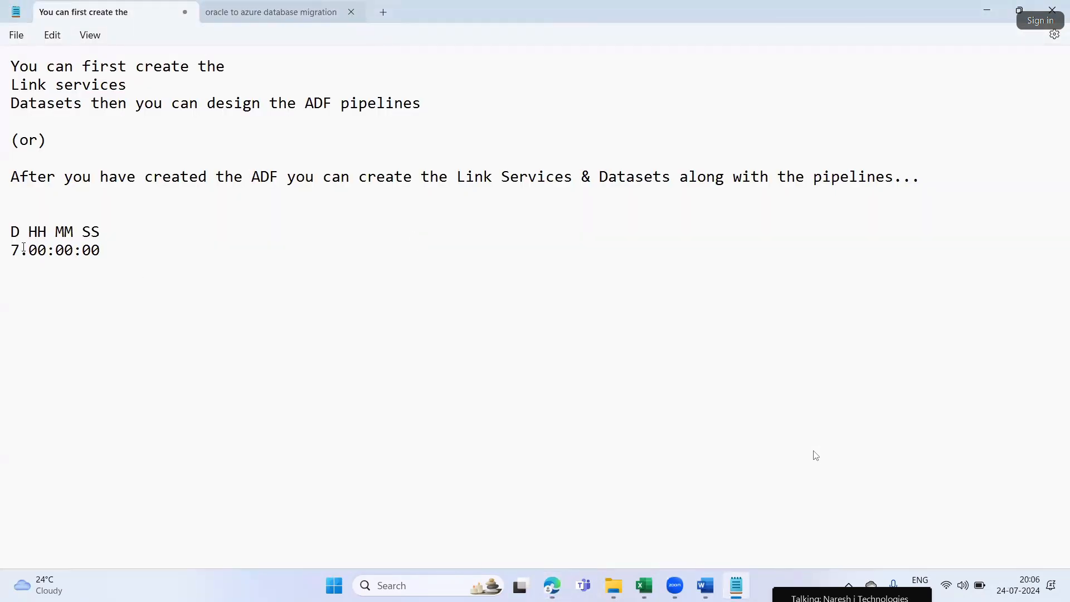
pyautogui.press('BackSpace')
pyautogui.write('5')
pyautogui.press('BackSpace')
pyautogui.write('2')
pyautogui.press('BackSpace')
pyautogui.write('0')
# Try 05 as the hours and 45 as another part of the Notepad sample timeout, restoring each to 00
pyautogui.click(47, 258)
pyautogui.press('BackSpace')
pyautogui.write('5')
pyautogui.press('BackSpace')
pyautogui.write('0')
pyautogui.press('BackSpace')
pyautogui.press('BackSpace')
pyautogui.write('45')
pyautogui.press('BackSpace')
pyautogui.press('BackSpace')
pyautogui.write('00')
# Set the seconds of the Notepad sample timeout to 12
pyautogui.press('BackSpace')
pyautogui.press('BackSpace')
pyautogui.write('12')
pyautogui.moveTo(100, 251); pyautogui.dragTo(87, 248)
pyautogui.click(461, 368)
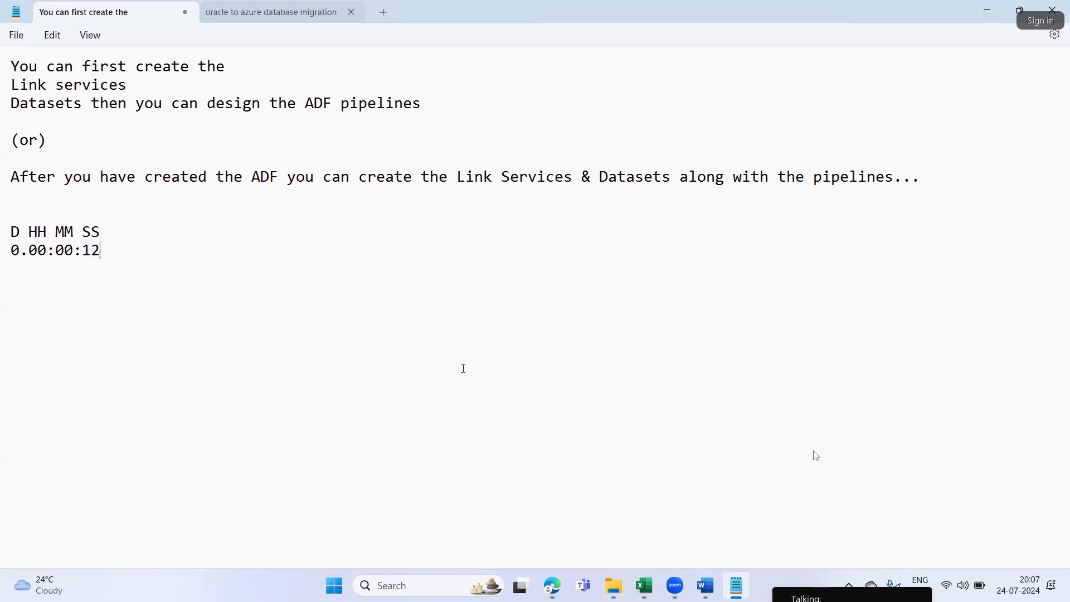
# Glance at Step6 in Word, then return to Edge and set the Validation activity's timeout to 5.00:00:00
pyautogui.click(704, 586)
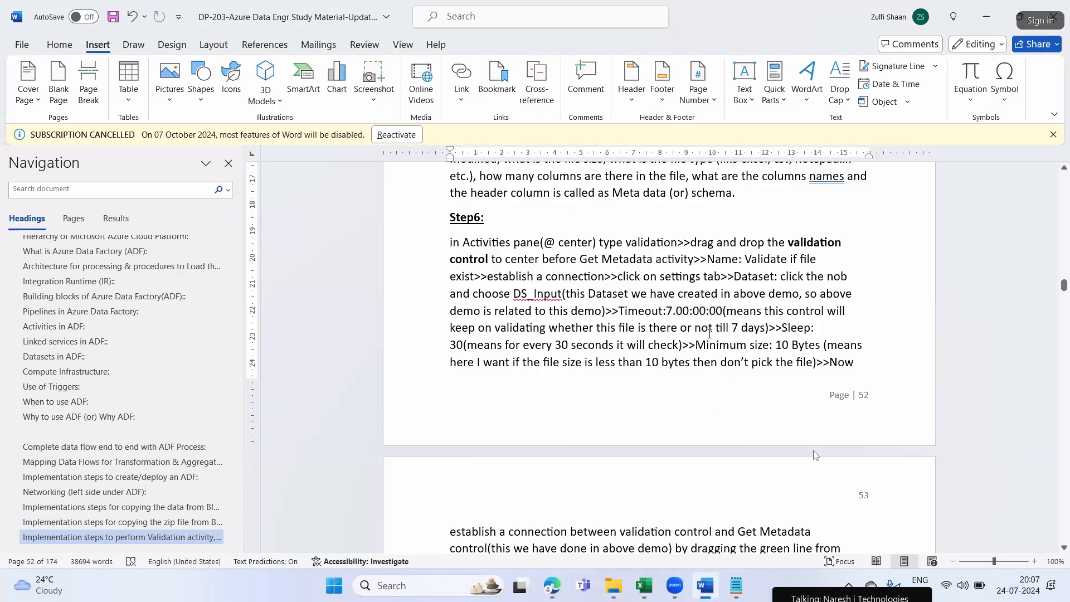
pyautogui.hotkey('alt', 'Tab')
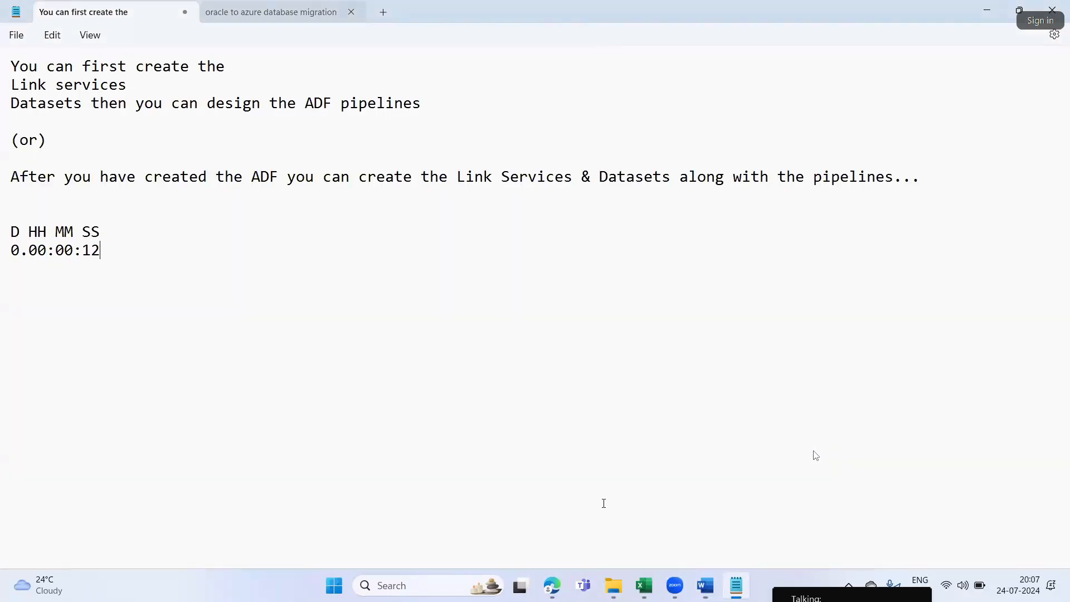
pyautogui.click(553, 586)
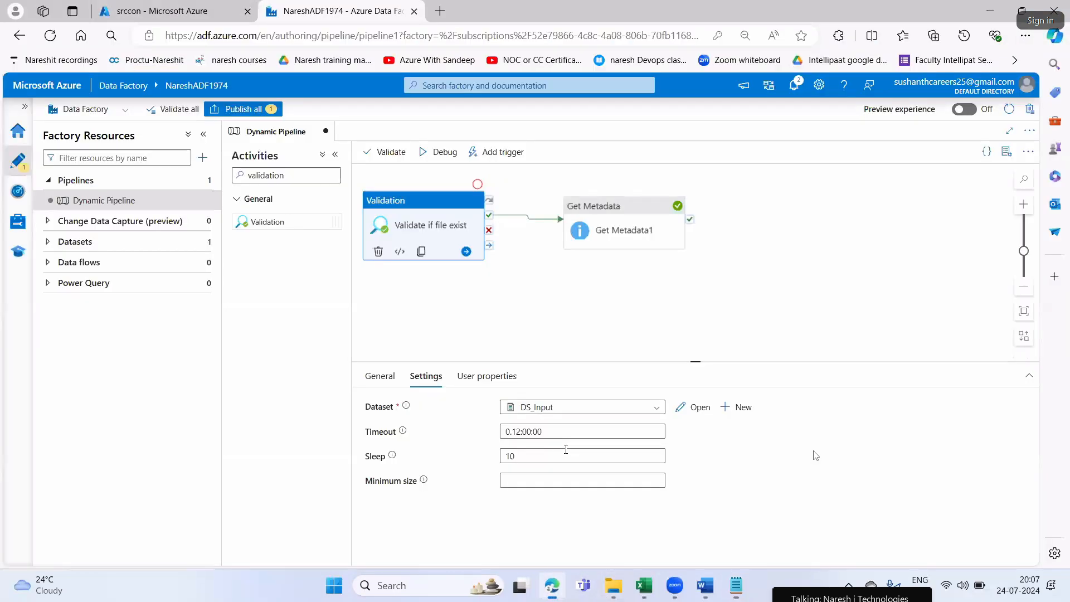
pyautogui.click(518, 433)
pyautogui.press('BackSpace')
pyautogui.press('BackSpace')
pyautogui.write('00')
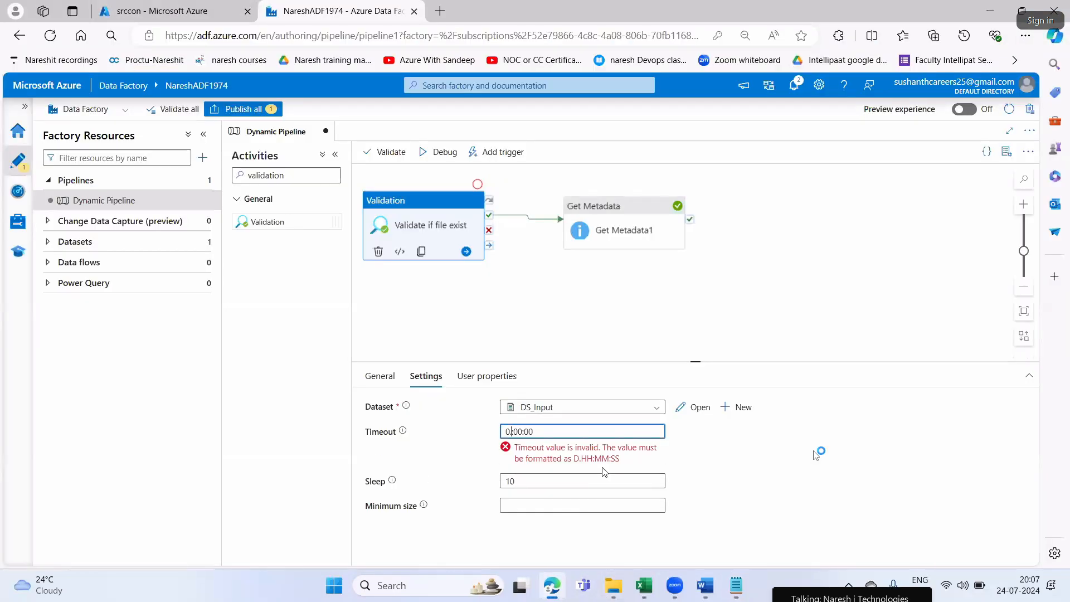
pyautogui.press('Home')
pyautogui.press('Delete')
pyautogui.write('5')
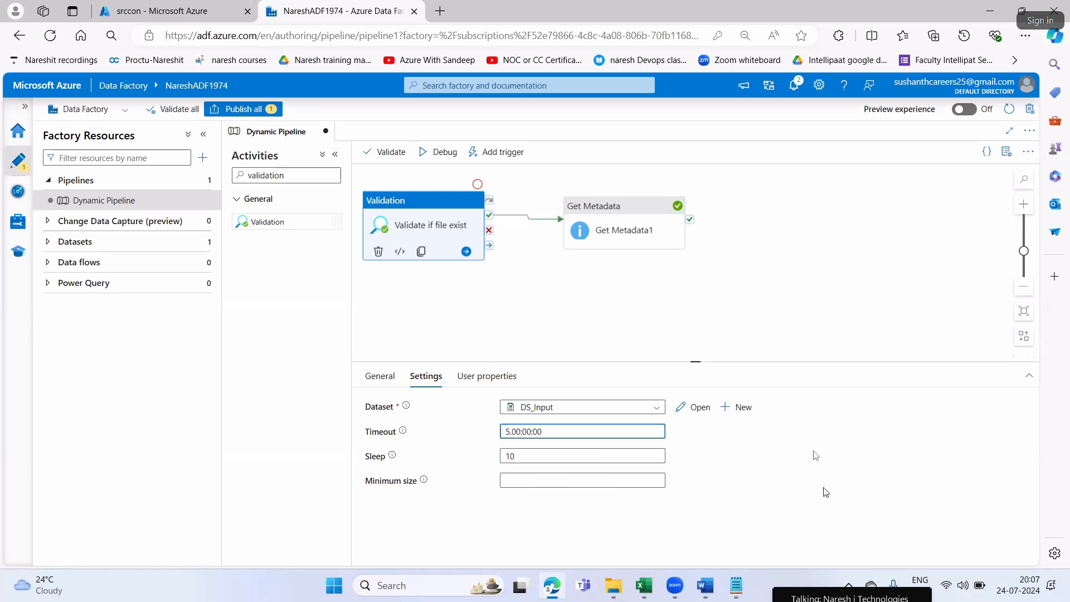
pyautogui.click(462, 471)
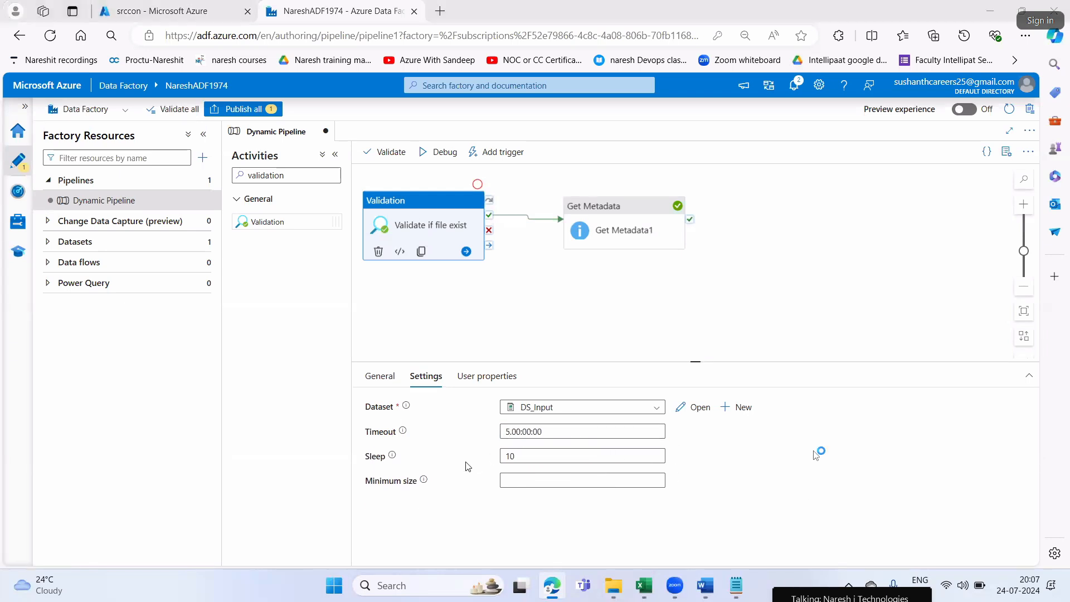
# Switch to Word and read Step6's Sleep instruction alongside the Timeout instruction, highlighting the relevant phrases
pyautogui.hotkey('alt', 'Tab')
pyautogui.hotkey('alt', 'Tab')
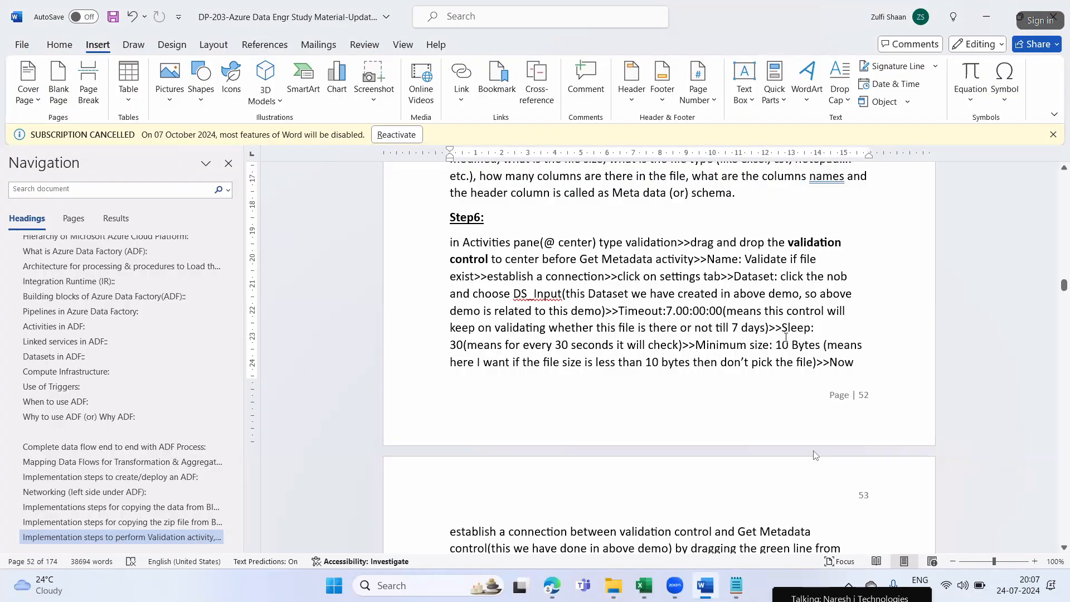
pyautogui.moveTo(788, 327); pyautogui.dragTo(804, 328)
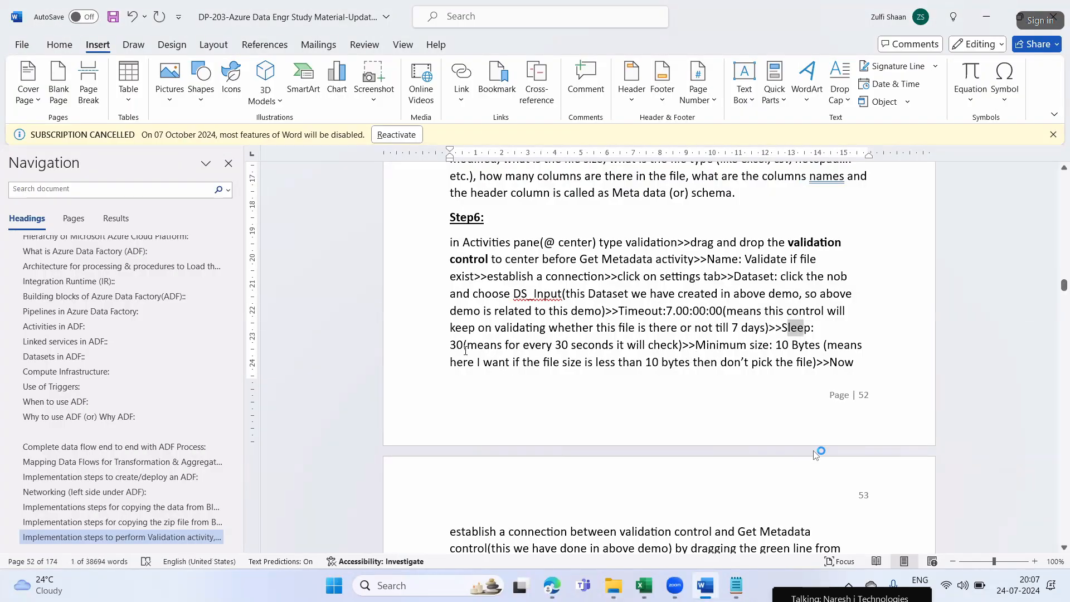
pyautogui.moveTo(491, 344); pyautogui.dragTo(670, 345)
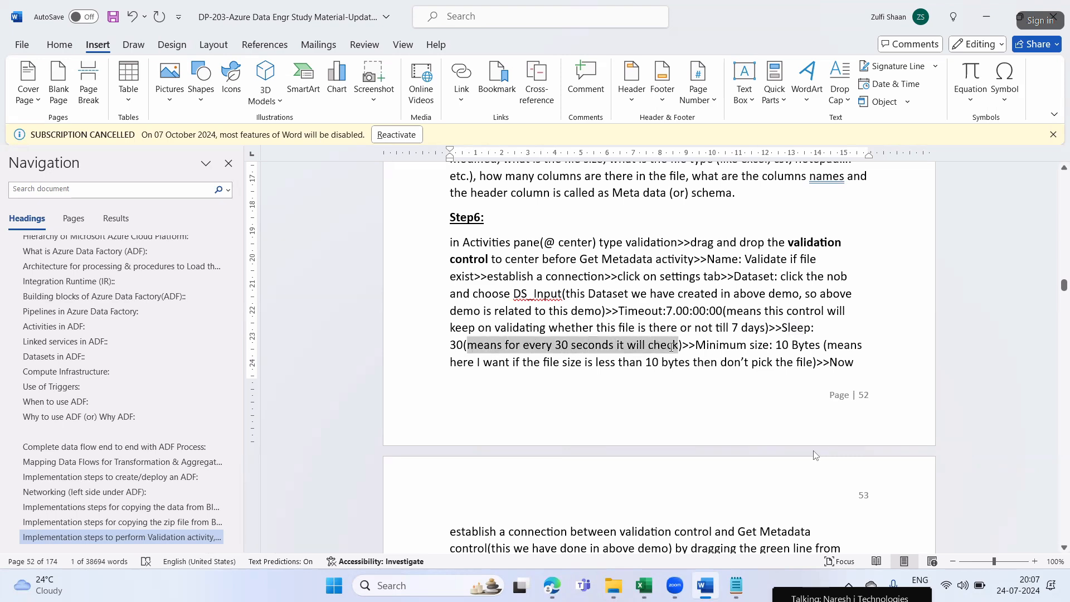
pyautogui.click(777, 329)
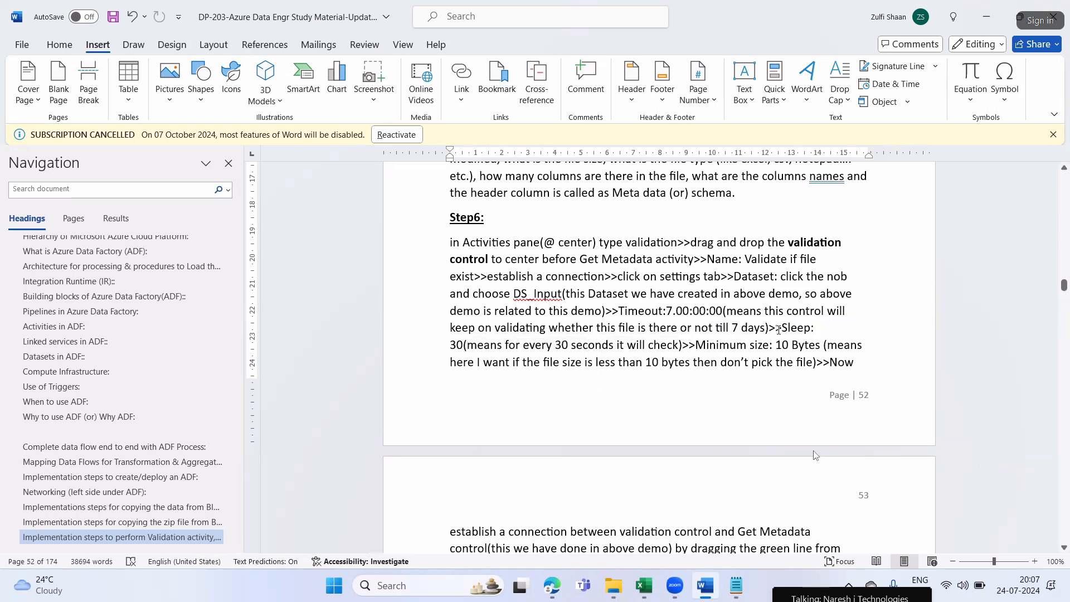
pyautogui.moveTo(788, 328); pyautogui.dragTo(816, 337)
pyautogui.moveTo(619, 311); pyautogui.dragTo(690, 312)
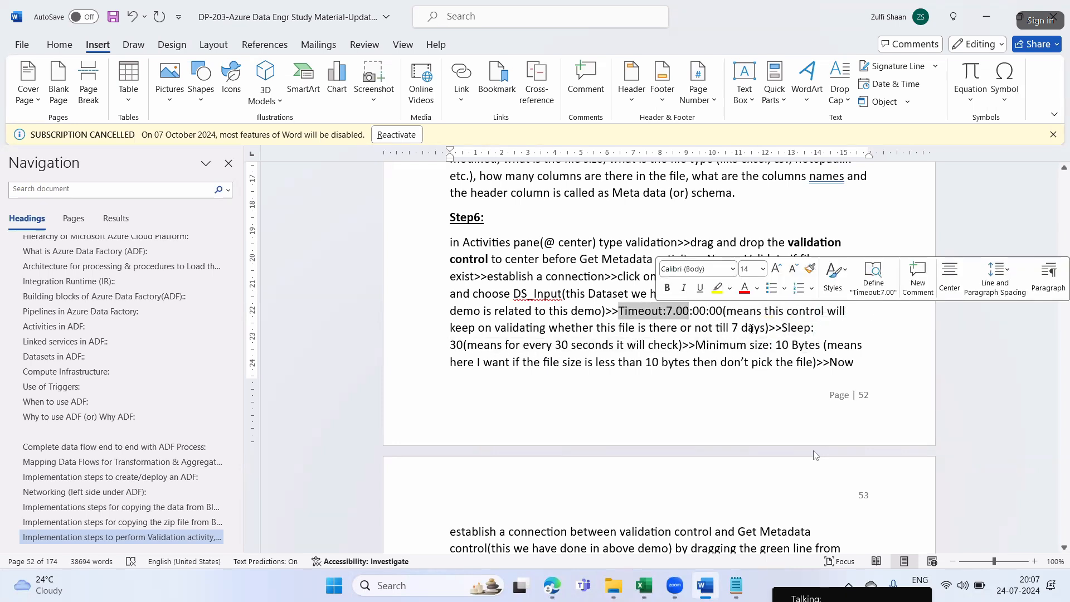
pyautogui.moveTo(782, 328); pyautogui.dragTo(468, 346)
pyautogui.click(640, 346)
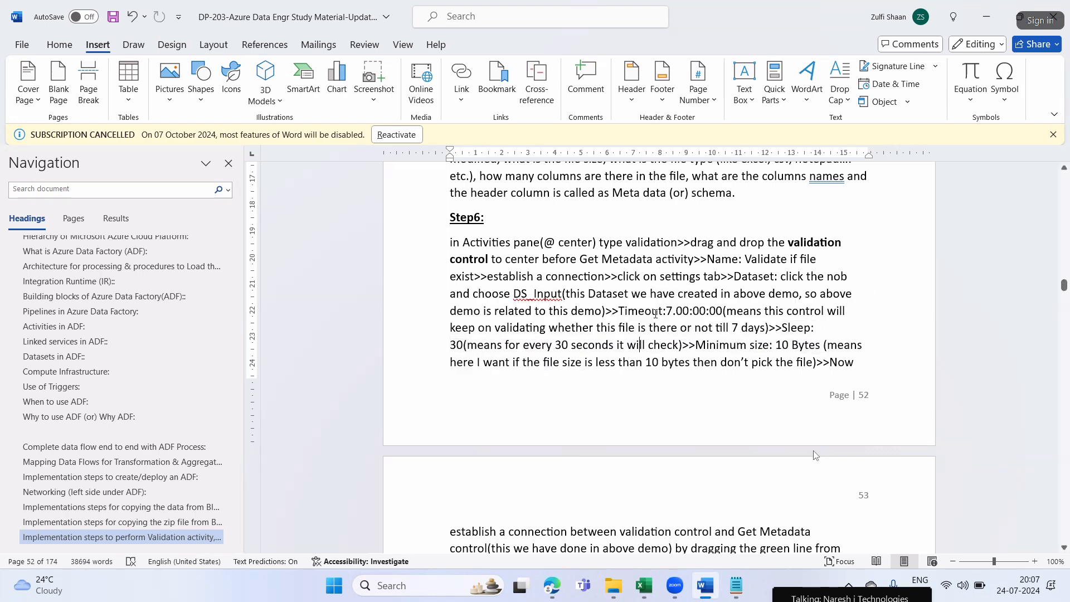
pyautogui.moveTo(643, 315); pyautogui.dragTo(667, 316)
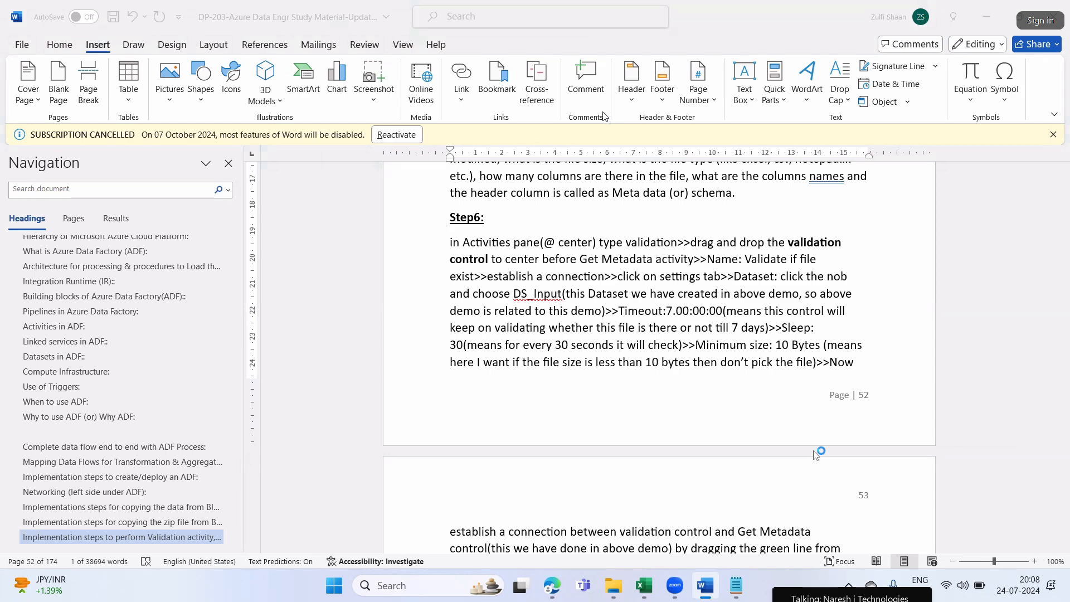
pyautogui.hotkey('alt', 'Tab')
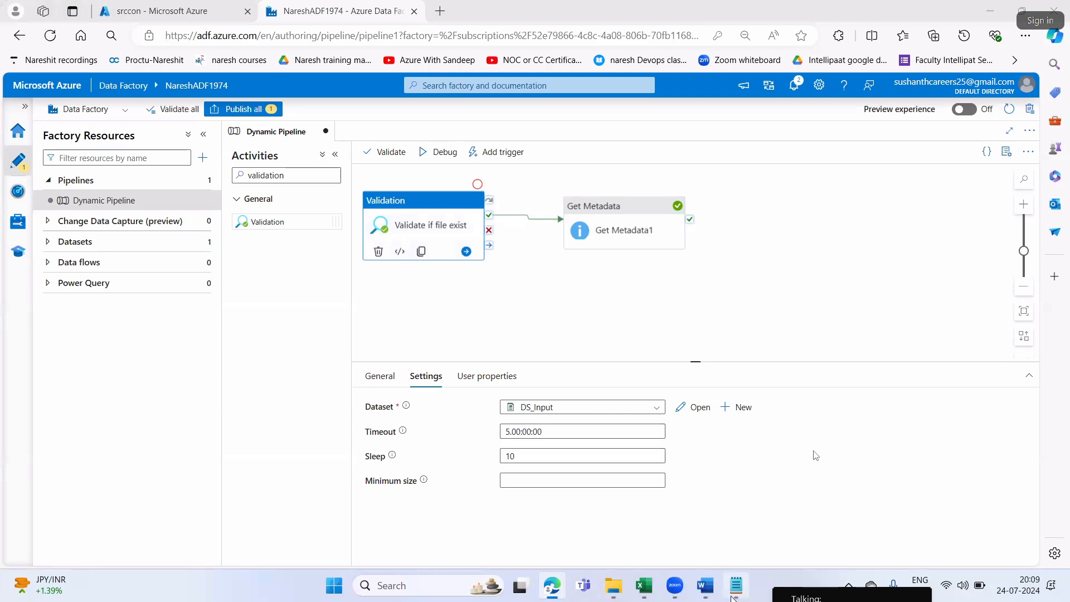
pyautogui.click(705, 585)
pyautogui.click(626, 312)
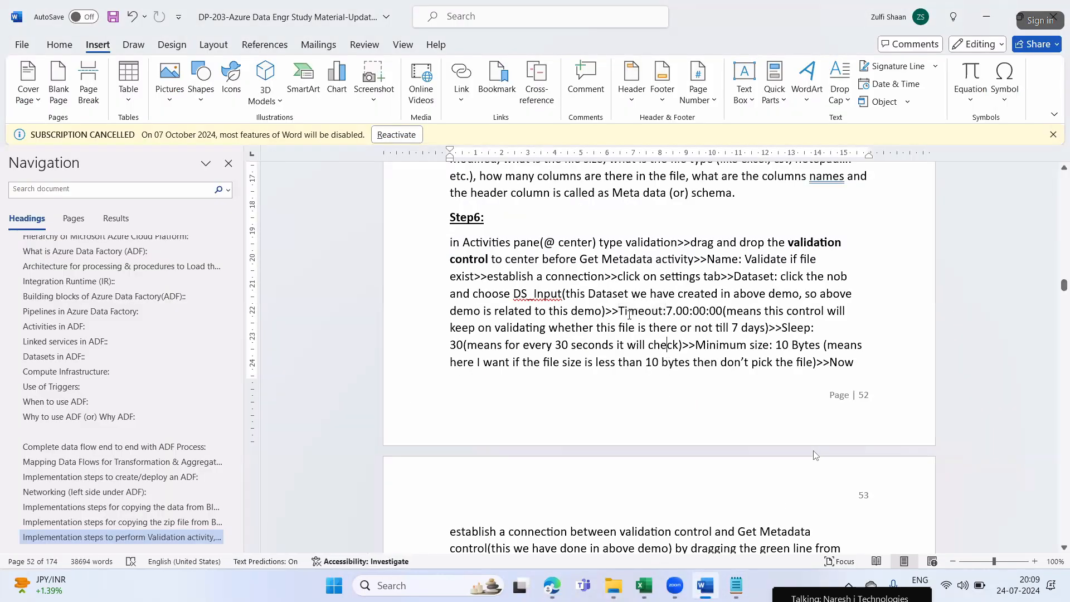
pyautogui.moveTo(618, 313); pyautogui.dragTo(721, 311)
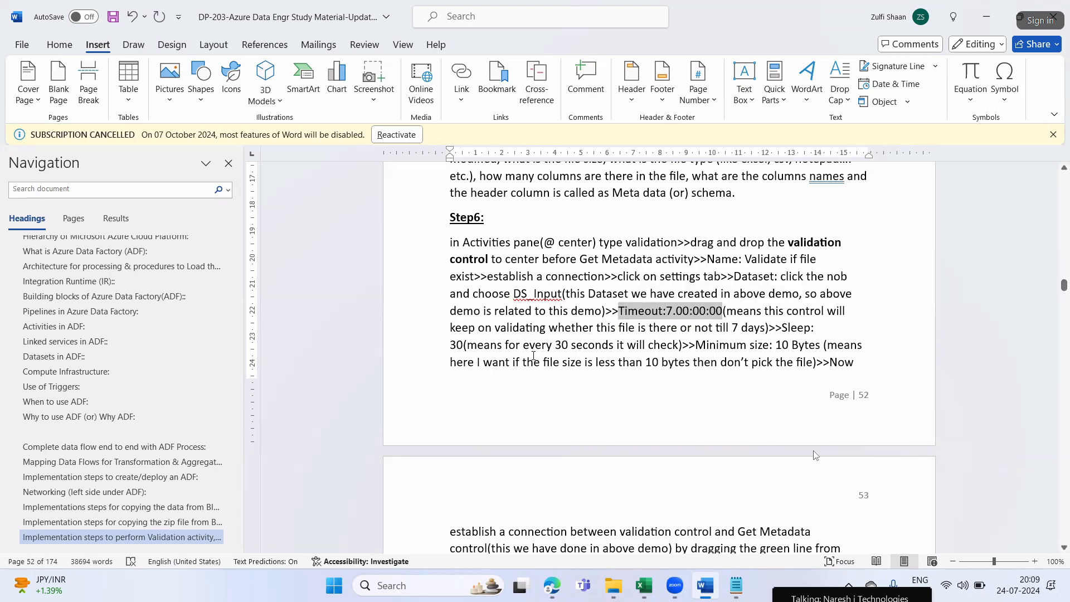
pyautogui.doubleClick(477, 345)
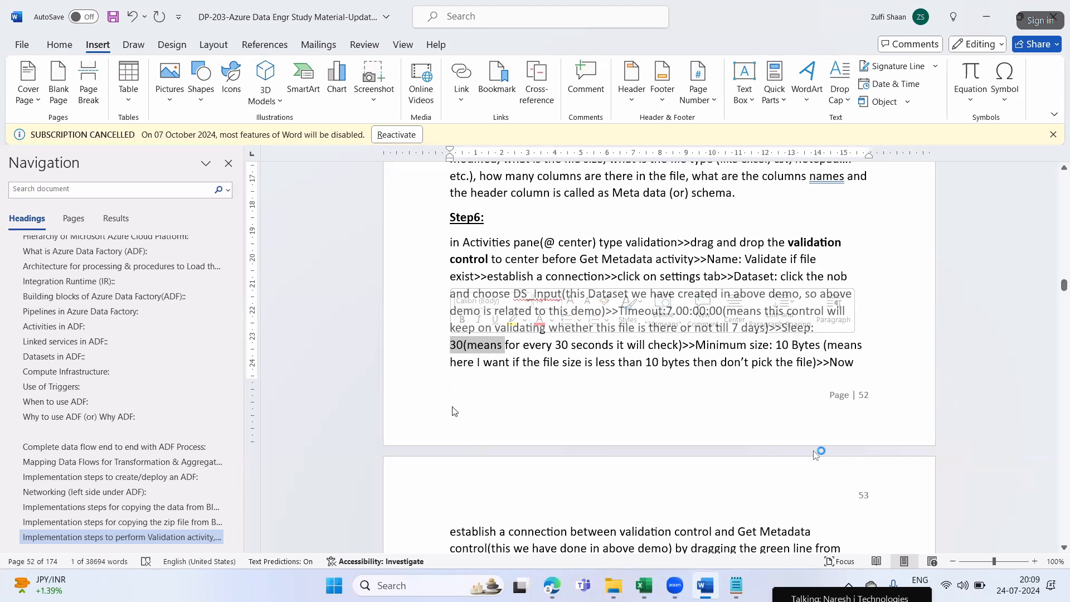
pyautogui.press('capslock')
# Return to Edge and set the Validation activity's sleep interval to 30
pyautogui.click(554, 585)
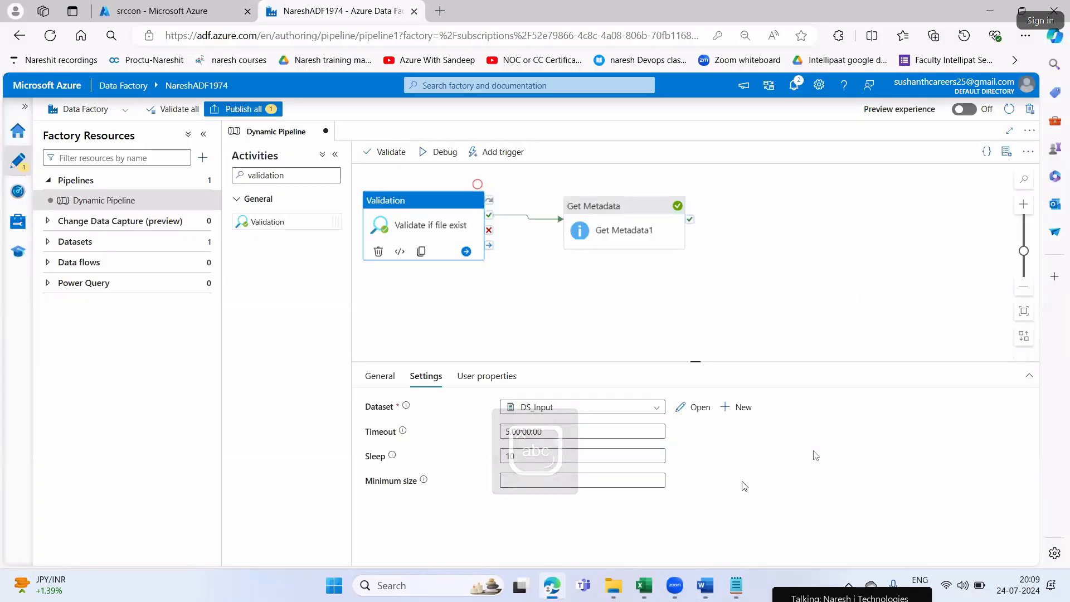
pyautogui.click(525, 457)
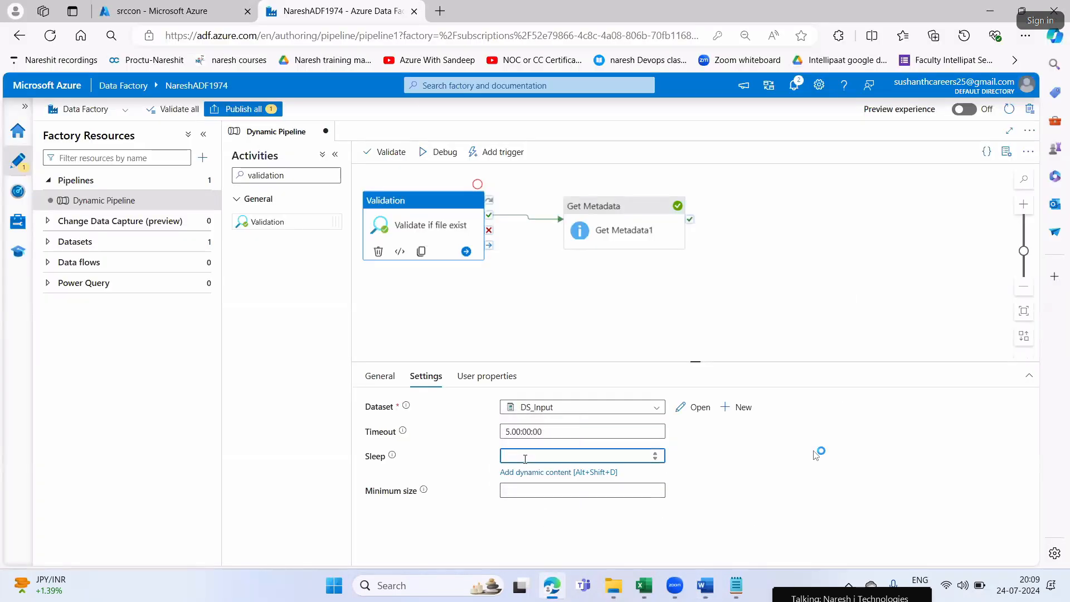
pyautogui.write('30')
pyautogui.hotkey('shift', 'Tab')
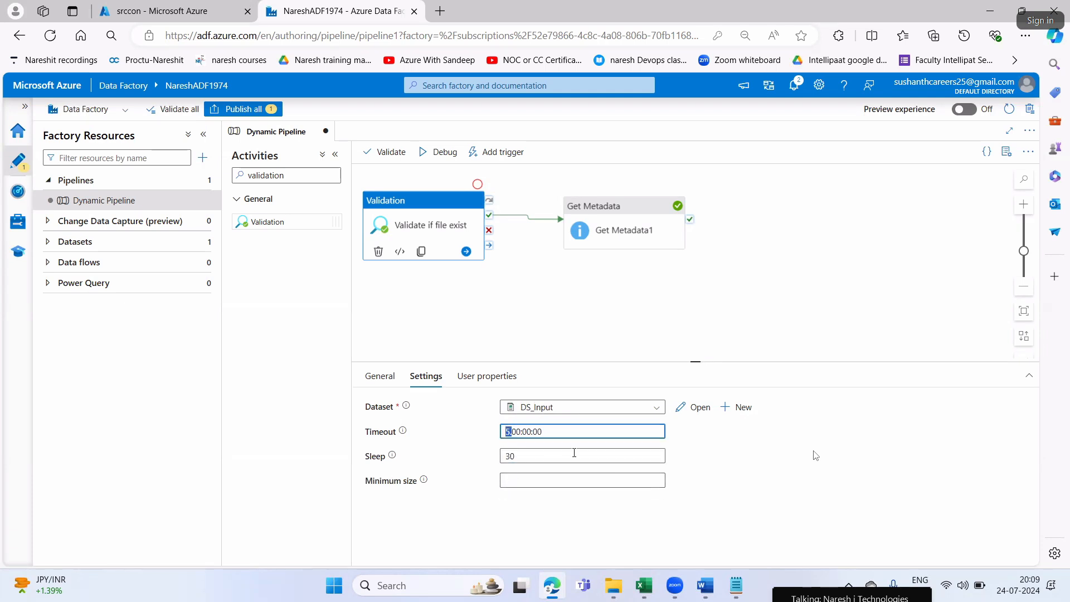
pyautogui.click(730, 458)
pyautogui.moveTo(519, 456); pyautogui.dragTo(501, 466)
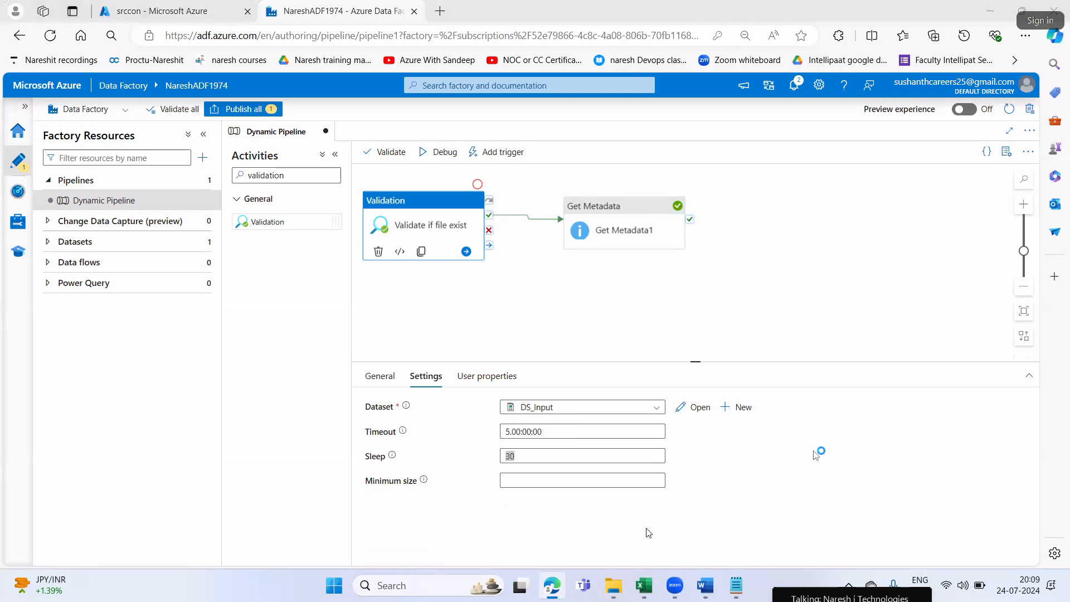
# Check Step6's Minimum size instruction in Word, then return to Edge and set the Validation activity's minimum size to 10
pyautogui.click(705, 586)
pyautogui.moveTo(695, 348); pyautogui.dragTo(822, 346)
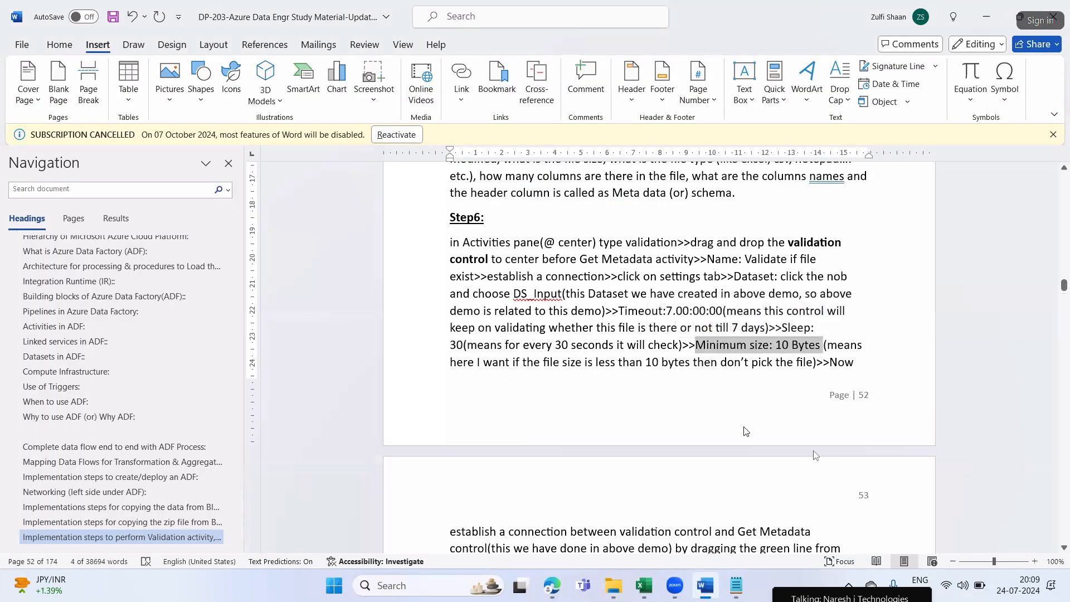
pyautogui.click(552, 585)
pyautogui.click(522, 491)
pyautogui.write('10')
pyautogui.click(823, 471)
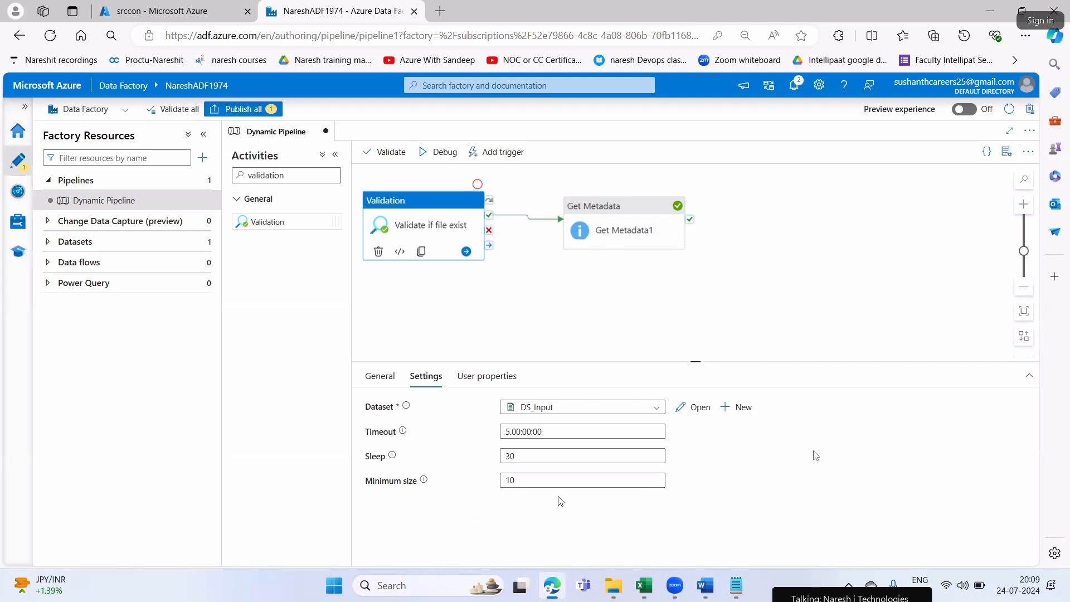
# Switch to Word and review Step6's Minimum size explanation and the instruction to connect the validation and Get Metadata controls
pyautogui.click(705, 586)
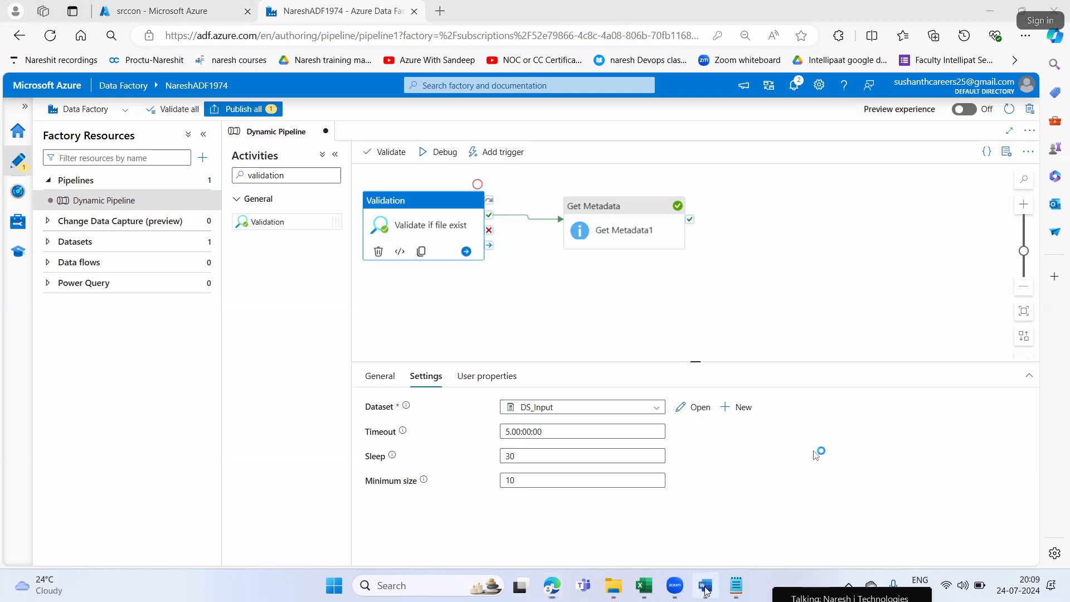
pyautogui.moveTo(697, 345); pyautogui.dragTo(811, 344)
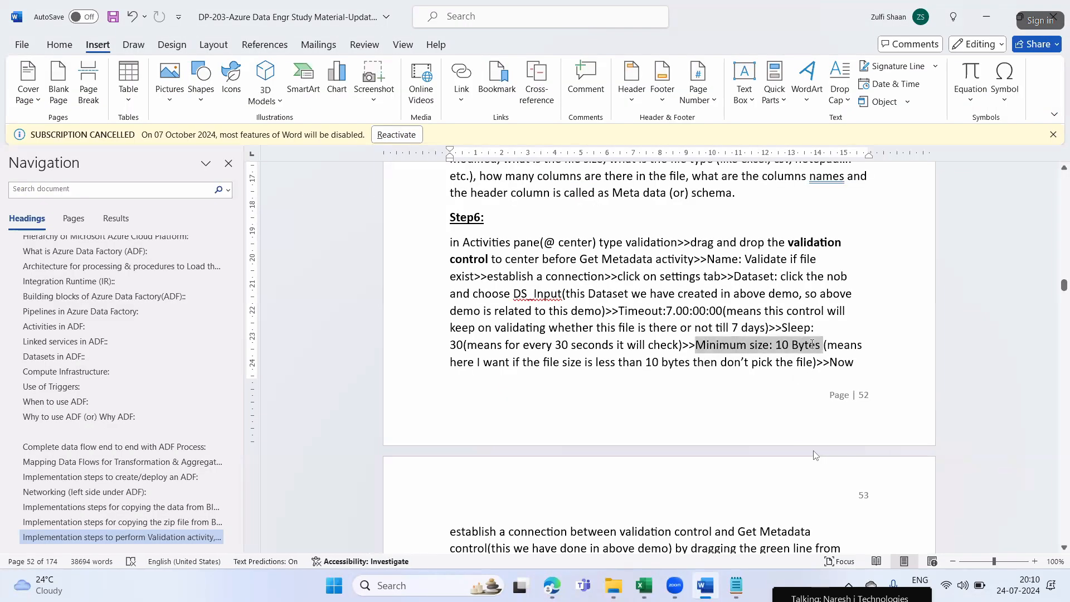
pyautogui.moveTo(451, 362); pyautogui.dragTo(818, 367)
pyautogui.scroll(-5, 818, 367)
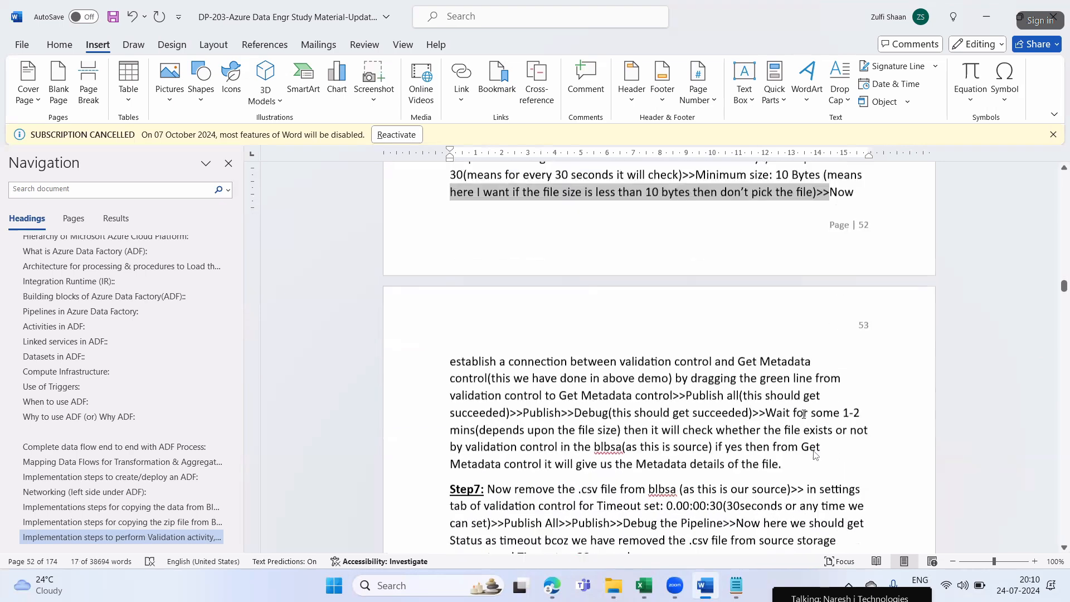
pyautogui.moveTo(611, 301); pyautogui.dragTo(779, 300)
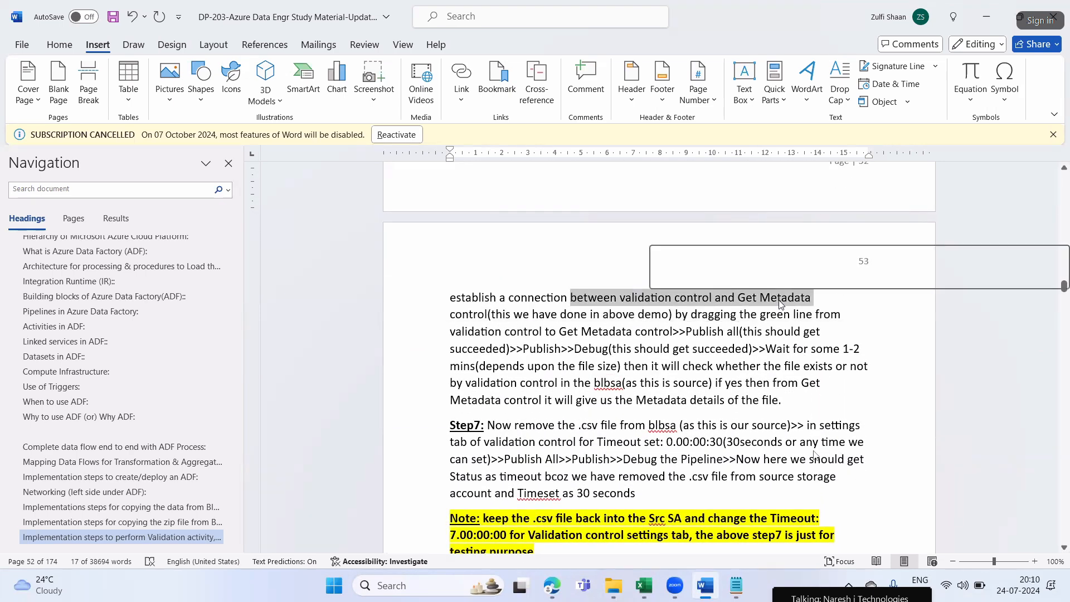
# Check the link between Validation and Get Metadata in Edge, then return to Word and read the connection, publish and debug instructions
pyautogui.click(551, 587)
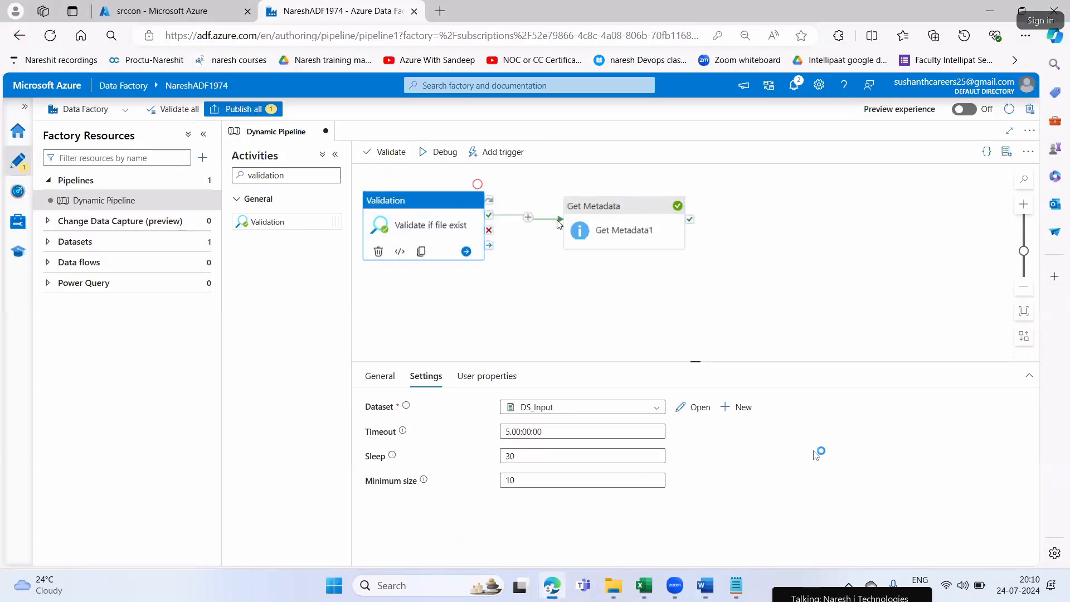
pyautogui.hotkey('alt', 'Tab')
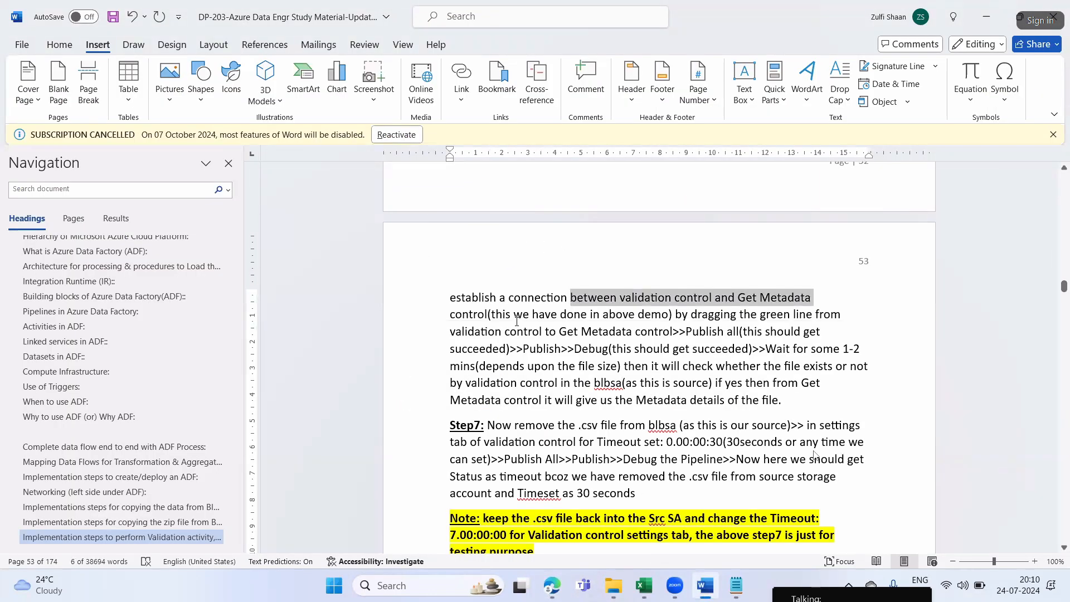
pyautogui.moveTo(474, 314); pyautogui.dragTo(450, 297)
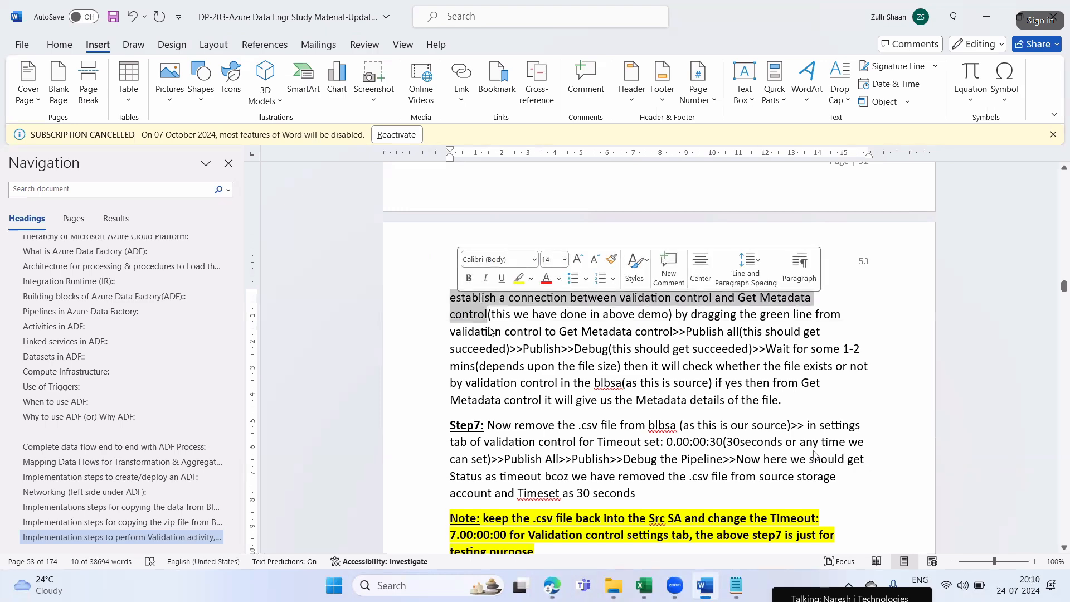
pyautogui.moveTo(521, 311); pyautogui.dragTo(841, 315)
pyautogui.moveTo(505, 332); pyautogui.dragTo(656, 340)
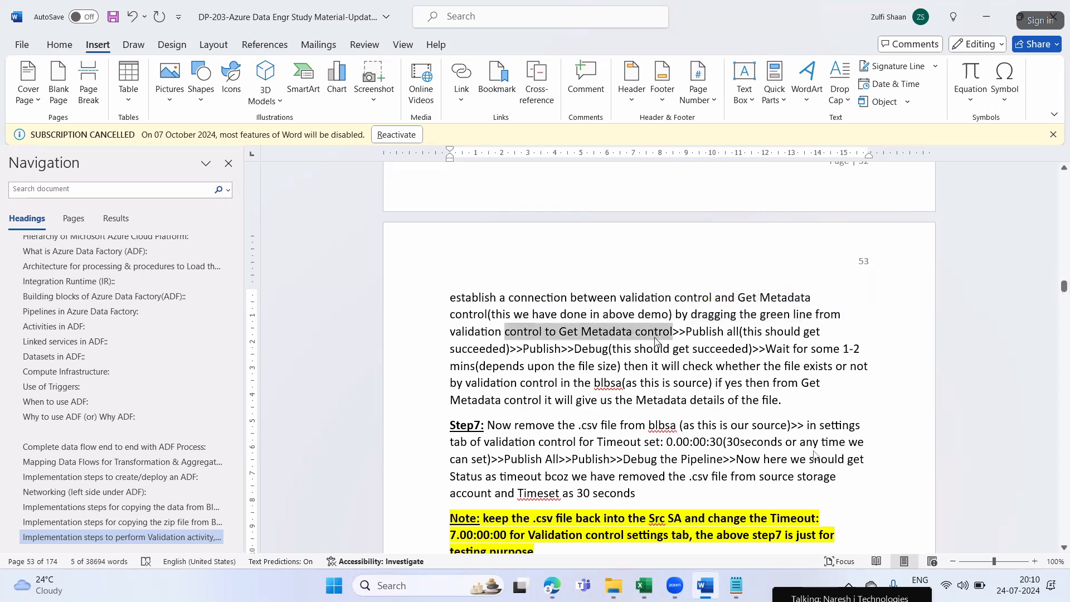
pyautogui.click(686, 333)
pyautogui.moveTo(721, 333); pyautogui.dragTo(742, 333)
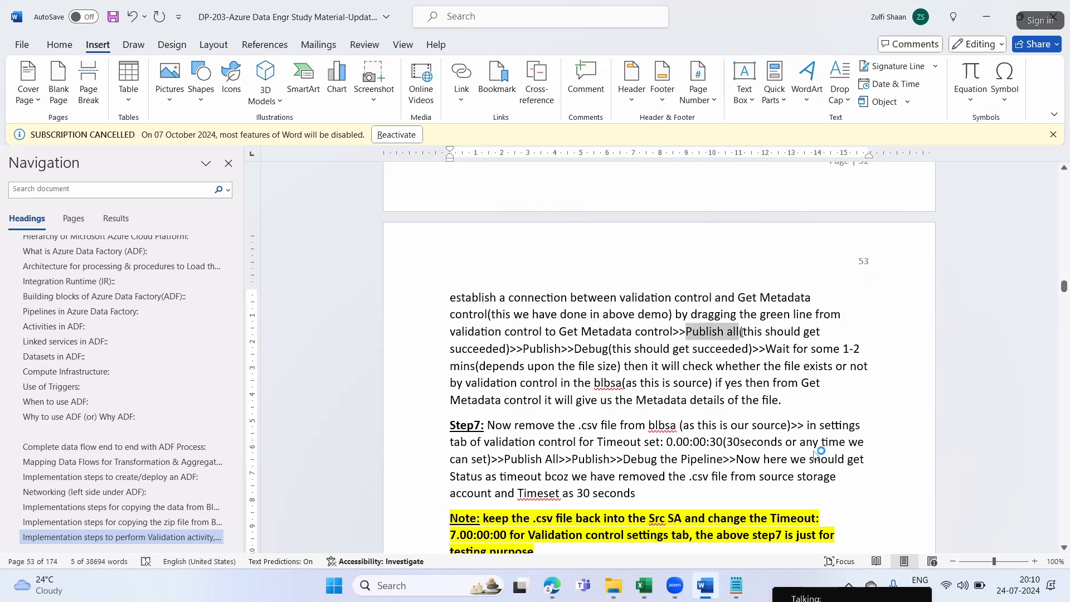
pyautogui.moveTo(506, 350); pyautogui.dragTo(607, 352)
pyautogui.click(607, 352)
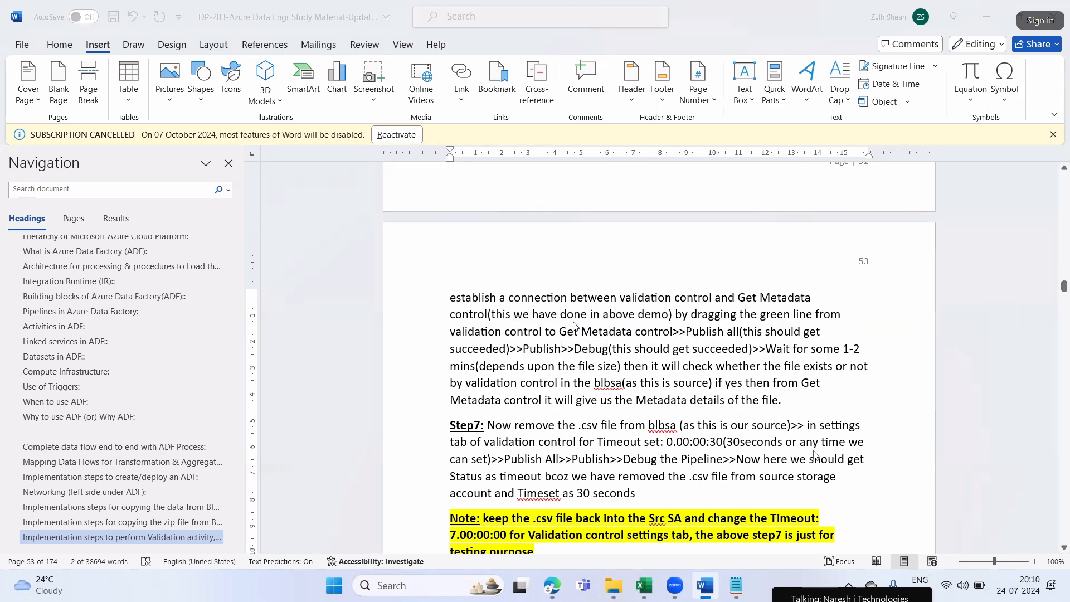
# Return to Edge, publish all pending changes to the factory and start a debug run of Dynamic Pipeline
pyautogui.hotkey('alt', 'Tab')
pyautogui.click(258, 108)
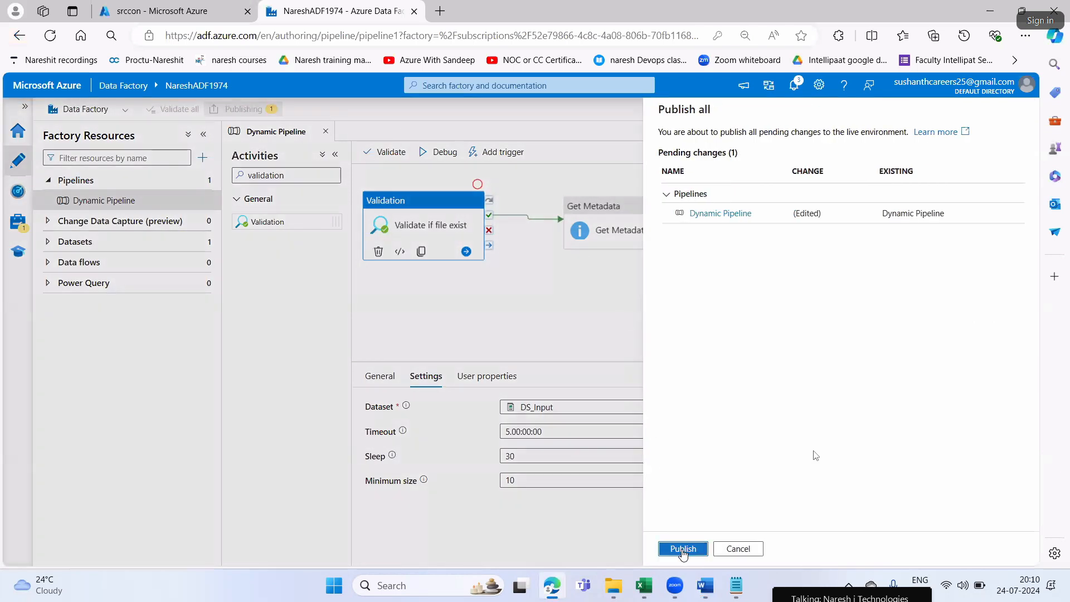
pyautogui.click(683, 550)
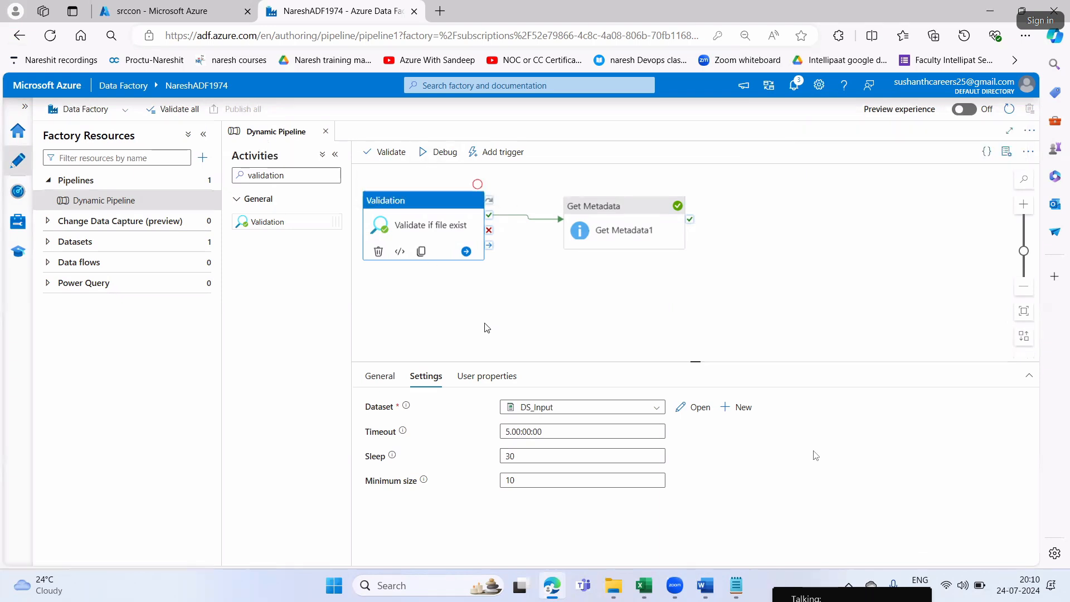
pyautogui.click(442, 153)
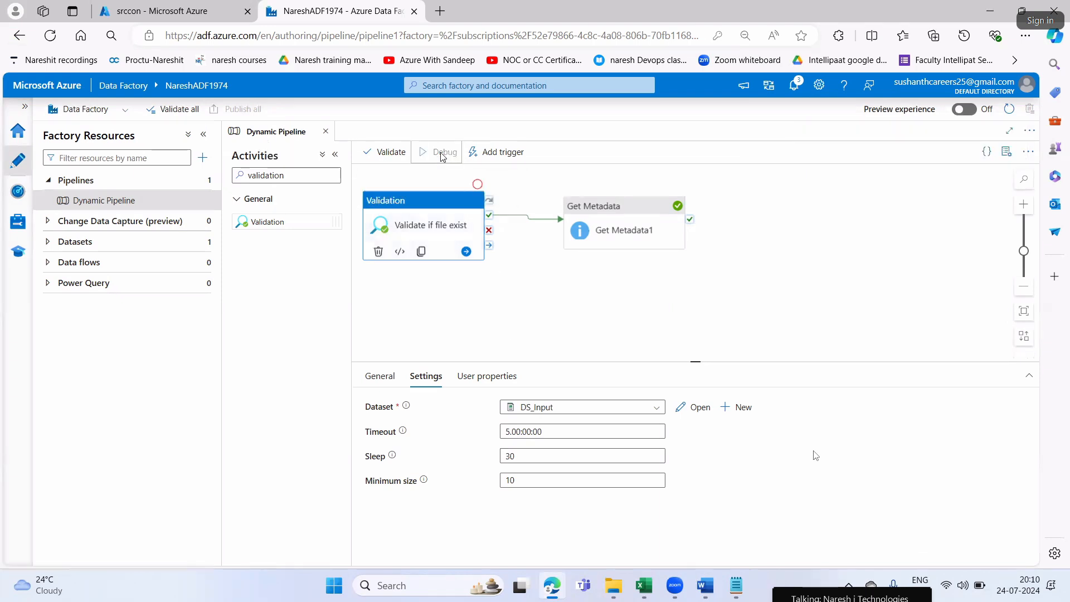
# Switch to Word and read the rest of Step6 on the debug run's expected result, highlighting phrases, and glance at the following steps
pyautogui.click(705, 585)
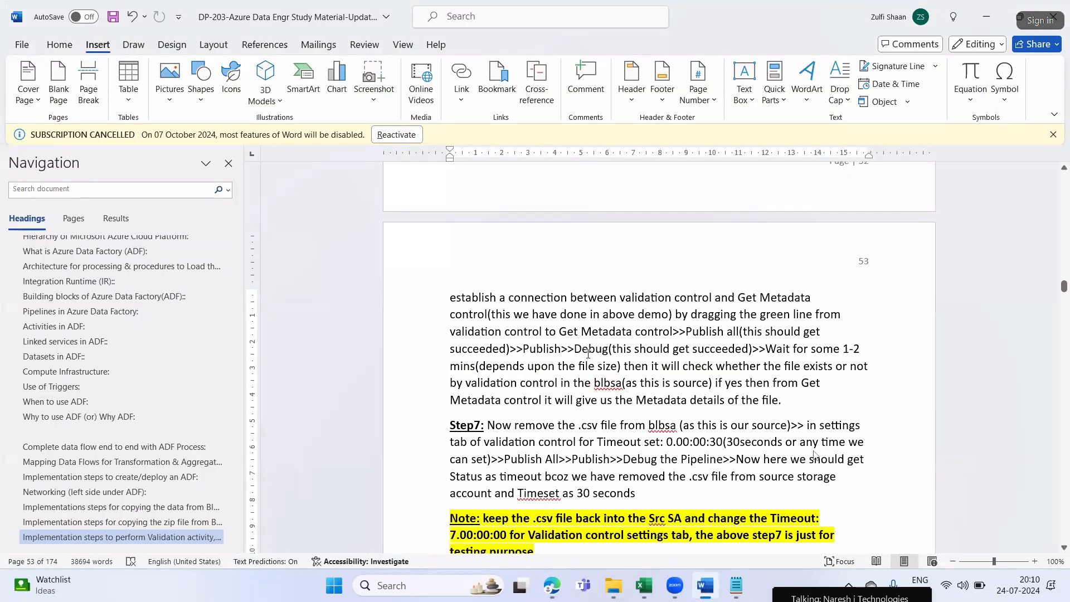
pyautogui.moveTo(578, 350); pyautogui.dragTo(591, 351)
pyautogui.click(636, 351)
pyautogui.moveTo(720, 352); pyautogui.dragTo(729, 353)
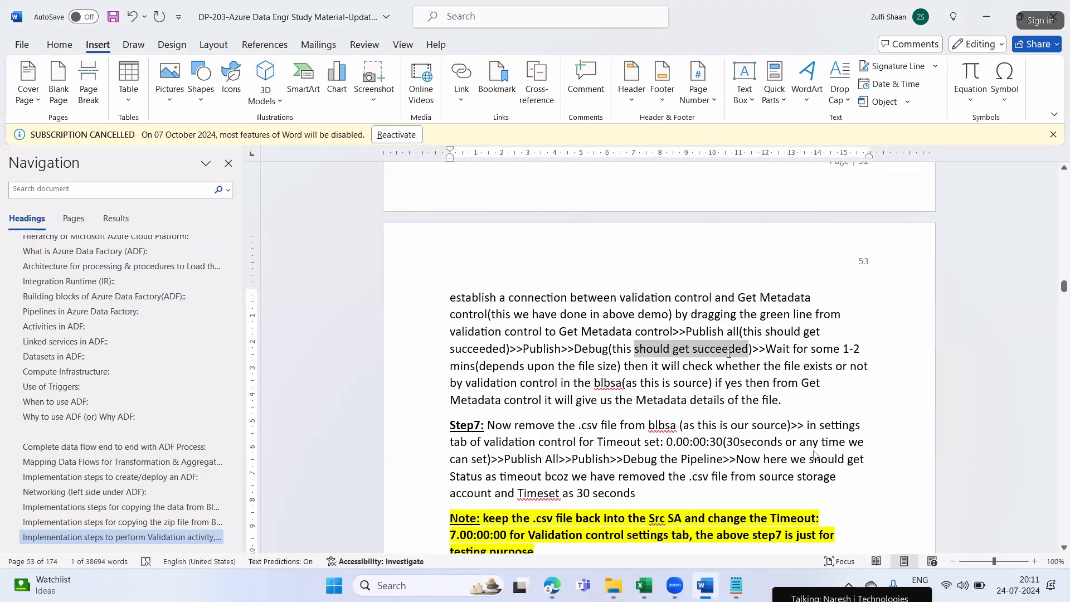
pyautogui.moveTo(793, 351); pyautogui.dragTo(861, 350)
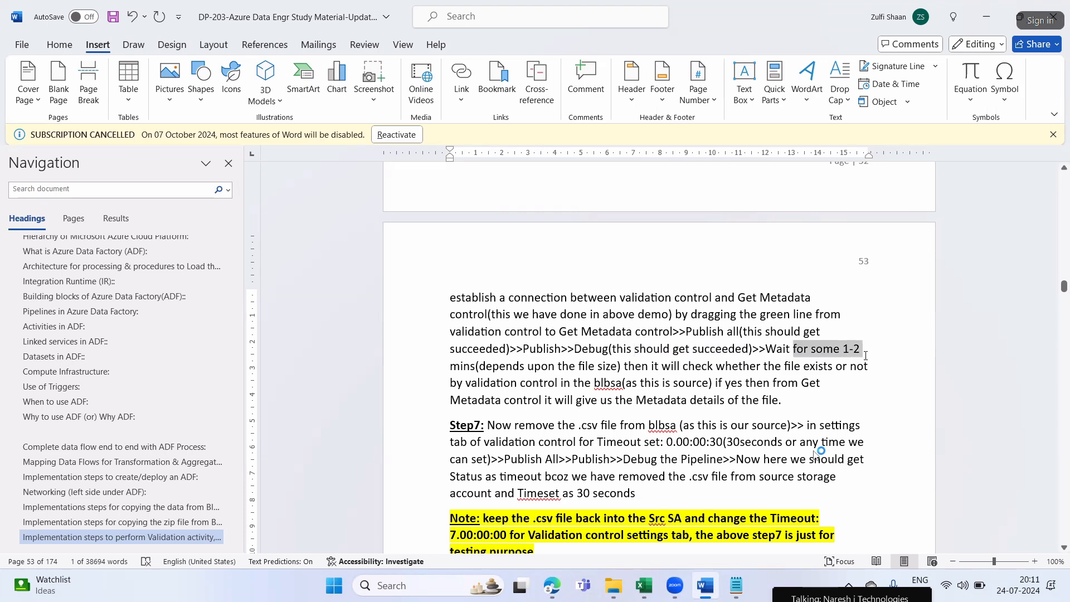
pyautogui.moveTo(480, 366); pyautogui.dragTo(869, 368)
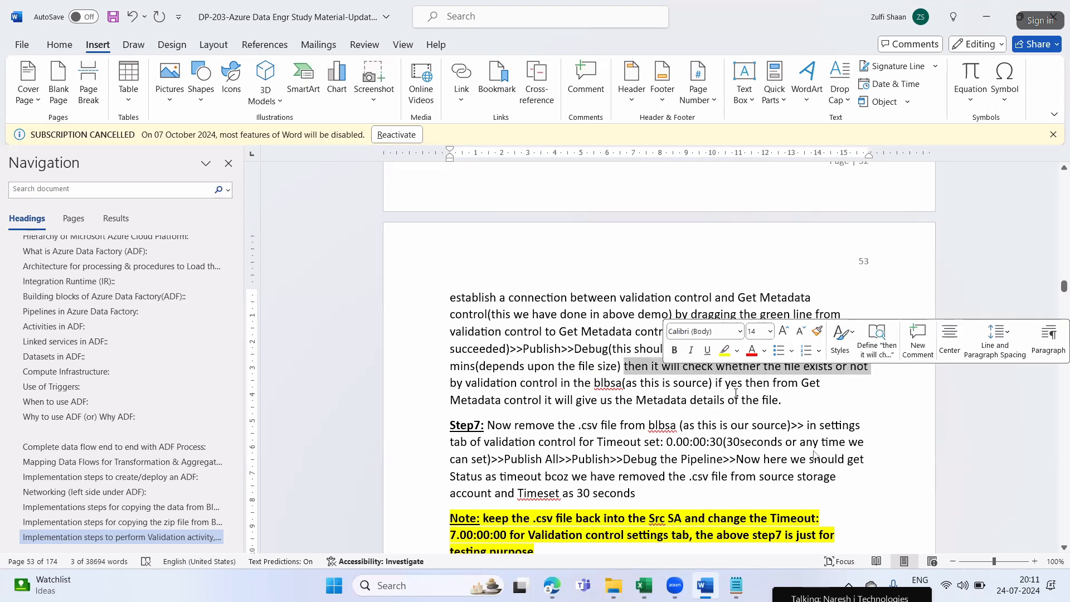
pyautogui.moveTo(445, 386); pyautogui.dragTo(802, 384)
pyautogui.moveTo(469, 403); pyautogui.dragTo(781, 399)
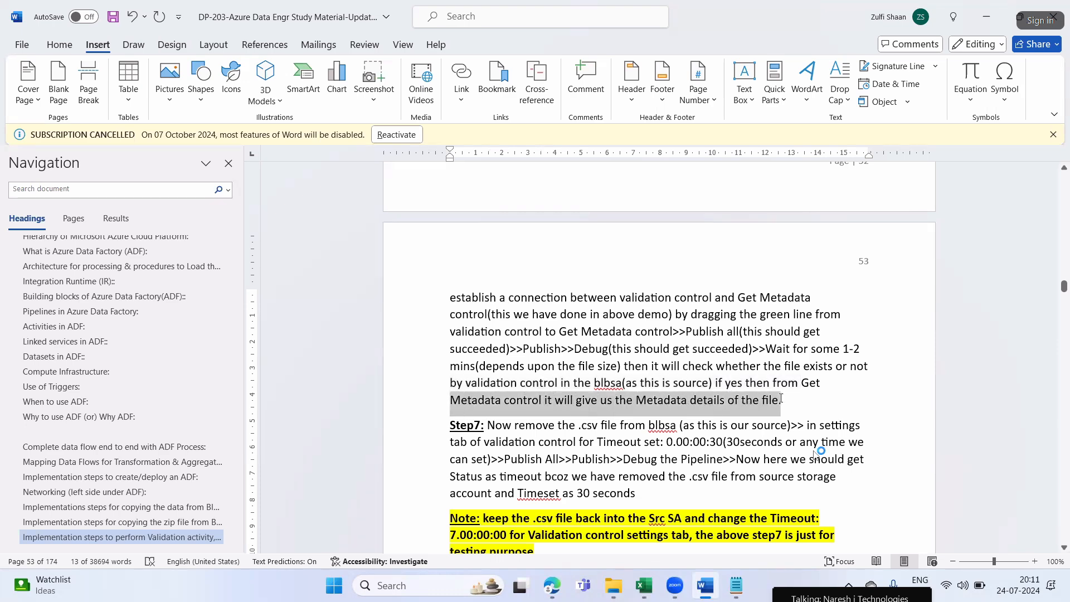
pyautogui.scroll(-3, 731, 399)
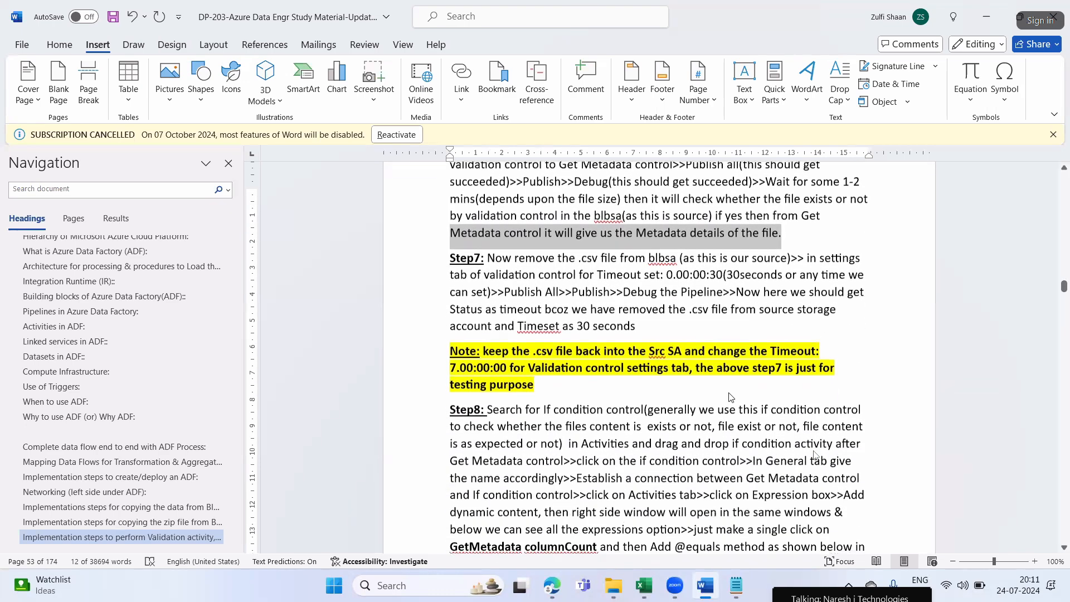
pyautogui.scroll(-3, 730, 393)
# Return to Edge and inspect the enlarged run output of Validate if file exist, highlighting the exists, size and integration runtime entries
pyautogui.hotkey('alt', 'Tab')
pyautogui.click(646, 351)
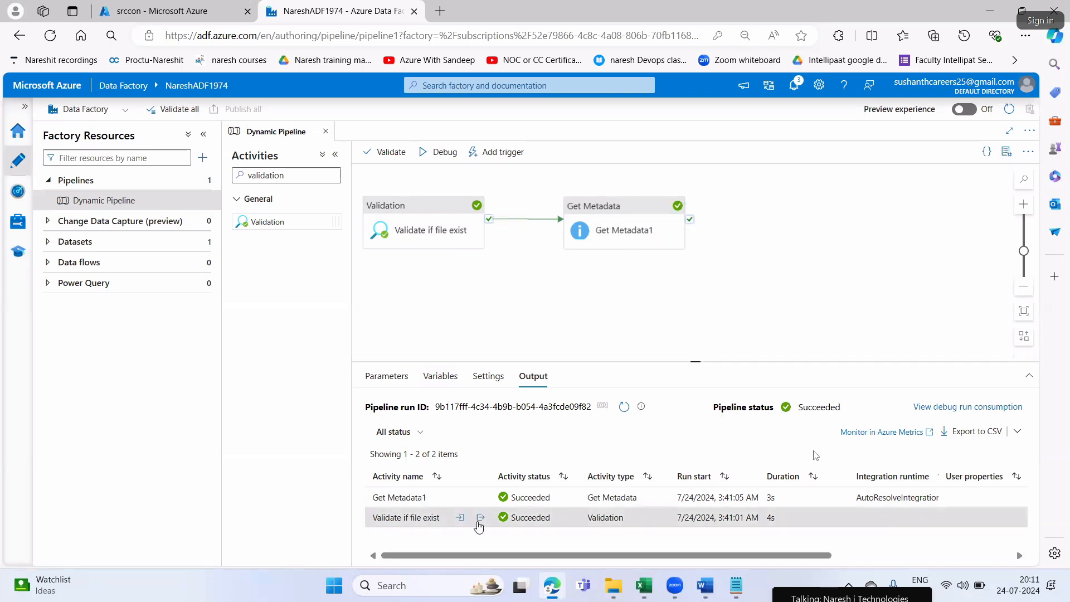
pyautogui.click(481, 518)
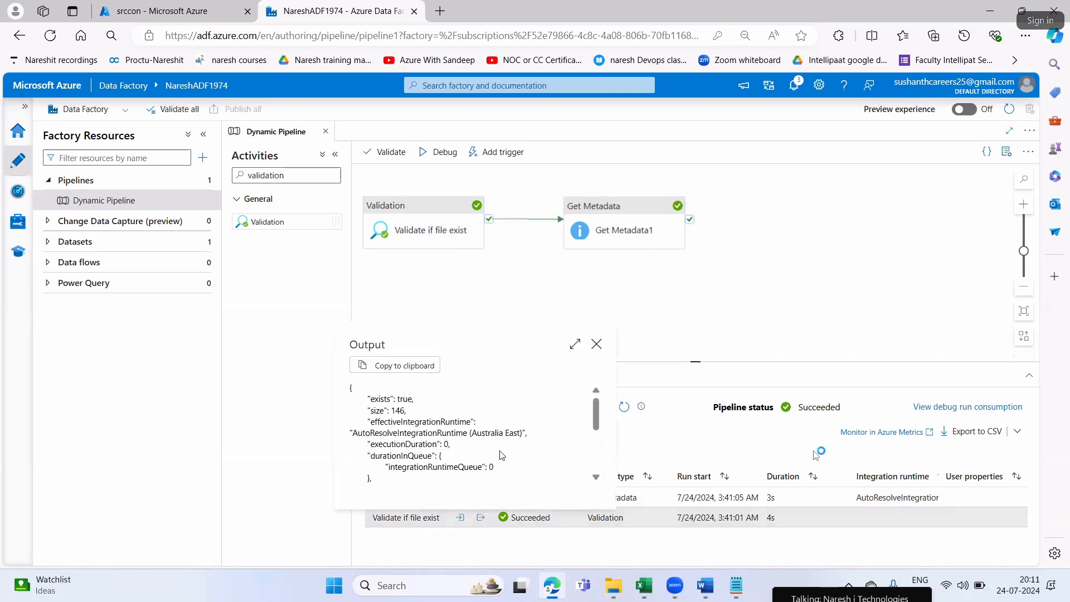
pyautogui.click(576, 345)
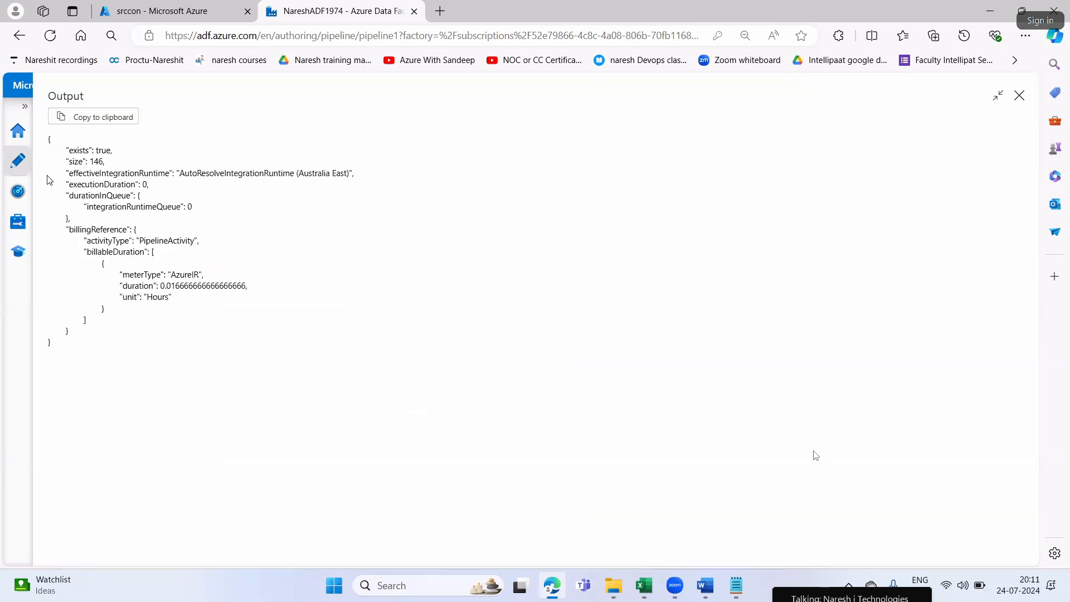
pyautogui.moveTo(95, 152); pyautogui.dragTo(118, 156)
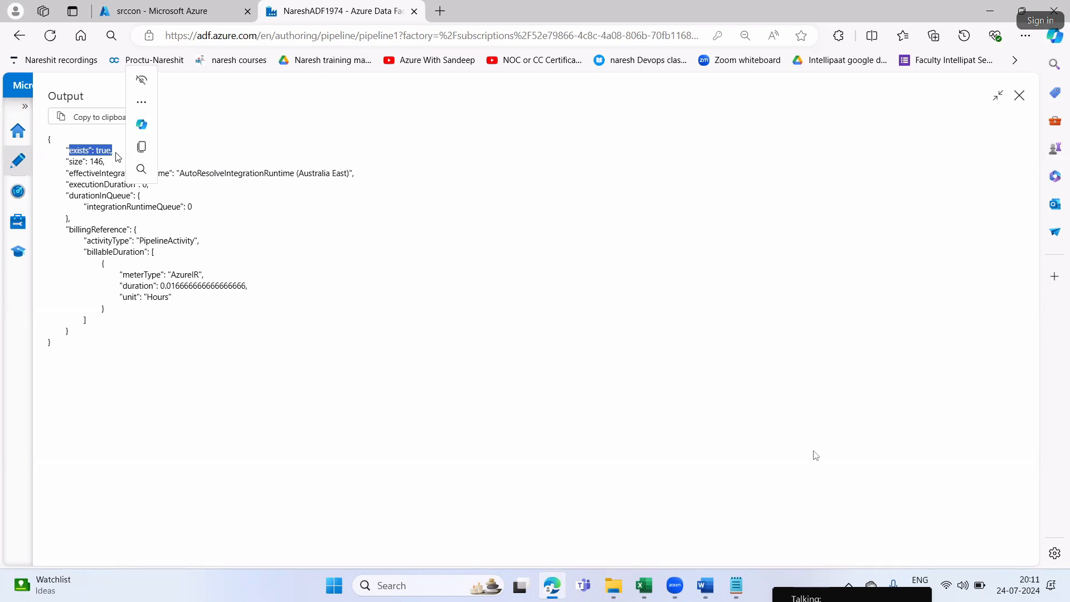
pyautogui.click(130, 336)
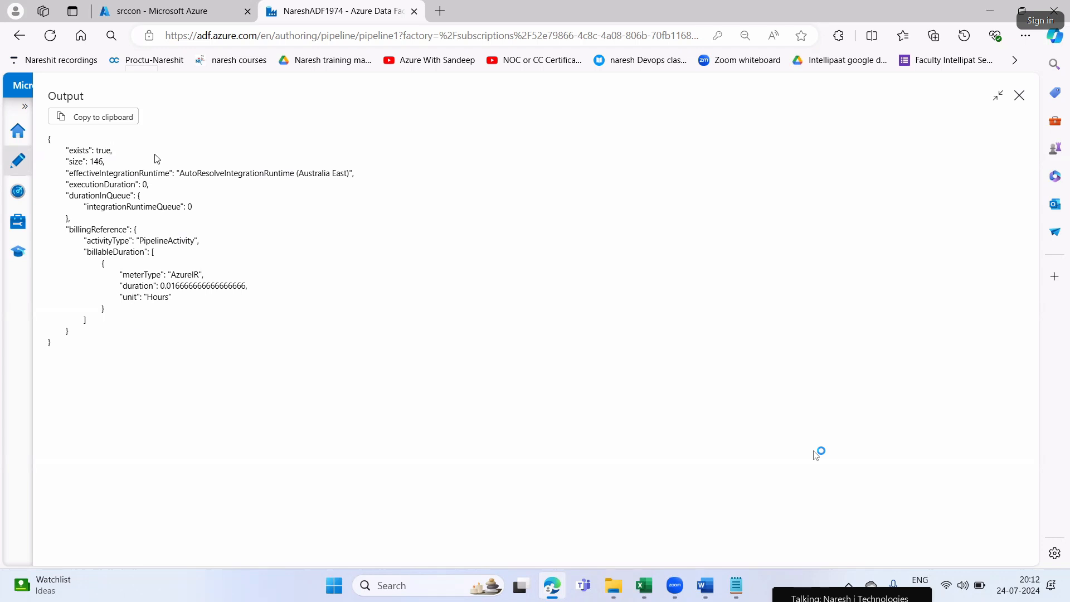
pyautogui.moveTo(81, 163); pyautogui.dragTo(110, 167)
pyautogui.click(321, 326)
pyautogui.moveTo(190, 172); pyautogui.dragTo(295, 177)
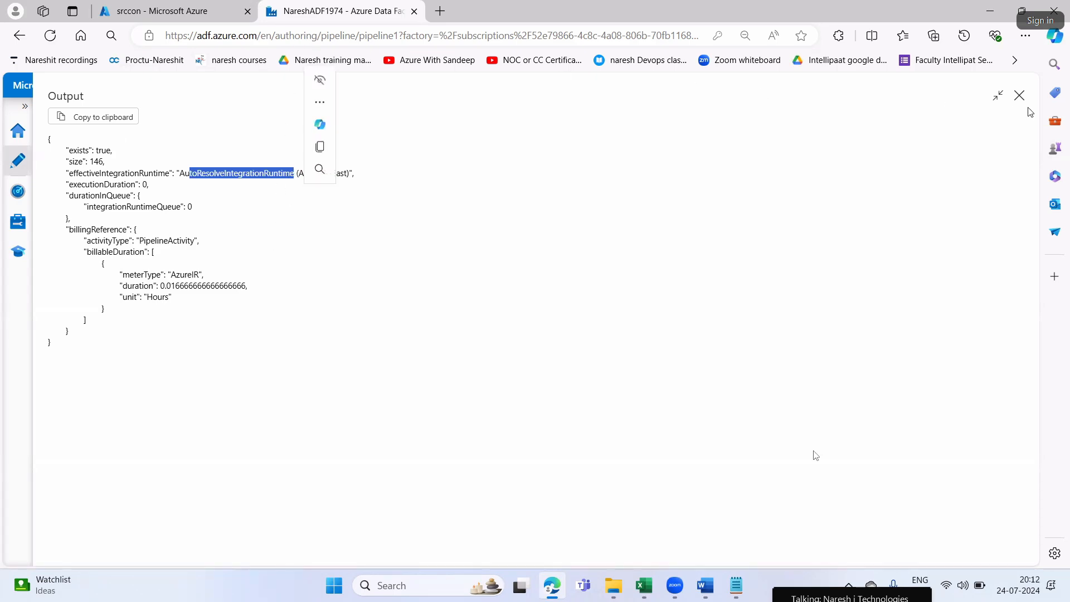
pyautogui.click(1019, 96)
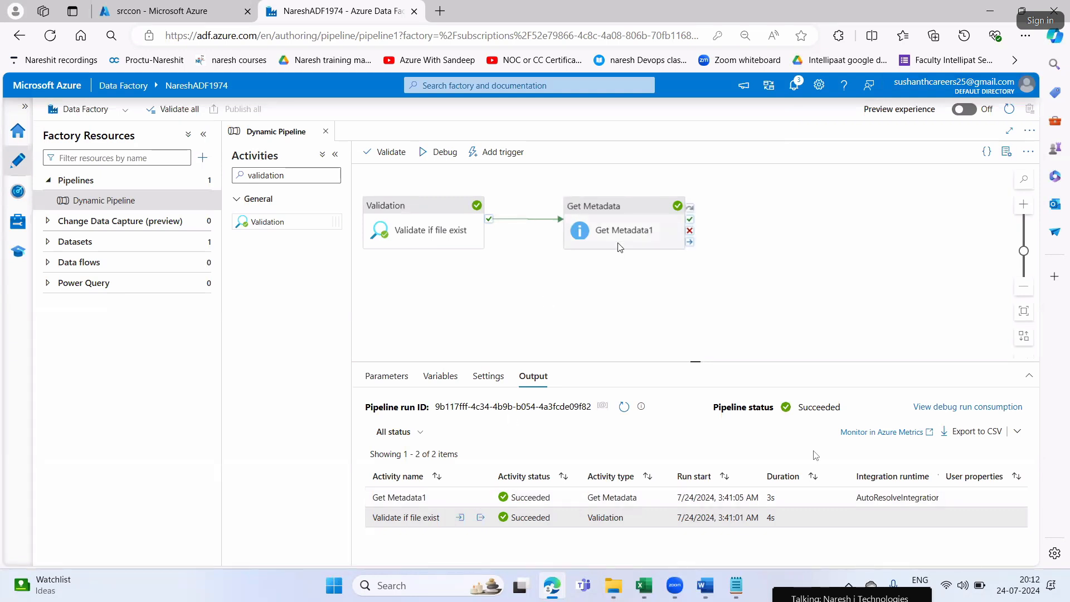
# Inspect the enlarged run output of Get Metadata1, highlighting the entries from contentMD5 through columnCount, then close it
pyautogui.click(481, 500)
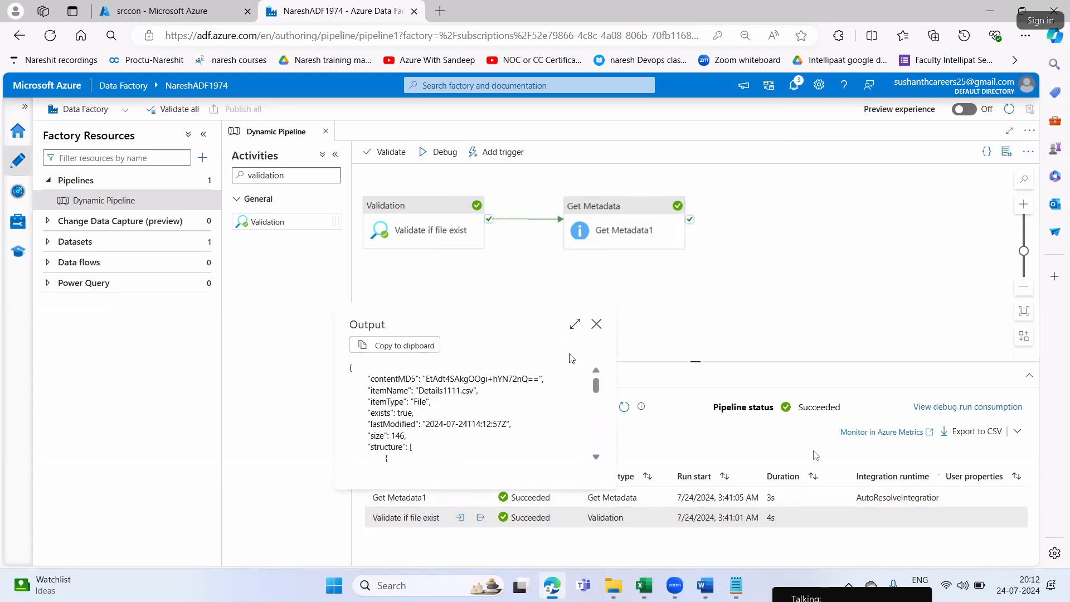
pyautogui.click(575, 324)
pyautogui.moveTo(71, 151); pyautogui.dragTo(163, 421)
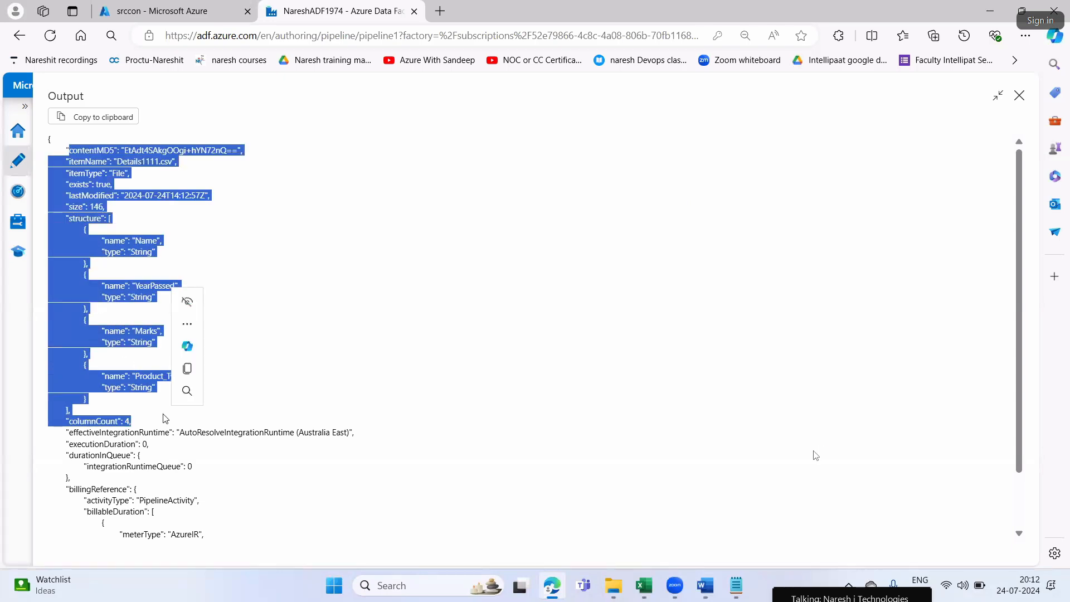
pyautogui.click(1021, 96)
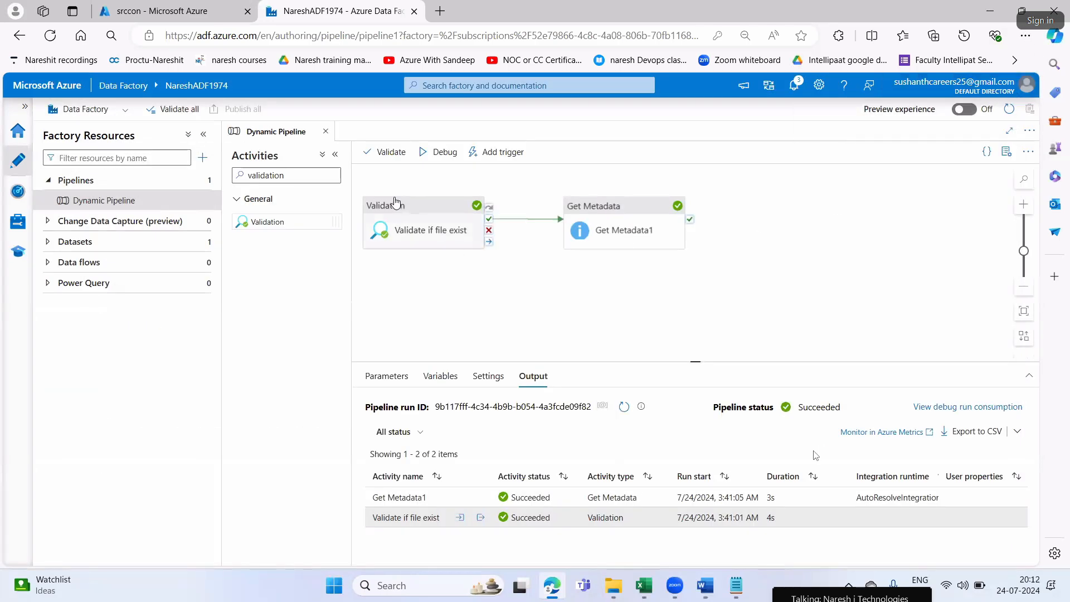
pyautogui.click(411, 211)
pyautogui.click(622, 212)
pyautogui.click(459, 214)
pyautogui.click(598, 208)
pyautogui.click(564, 280)
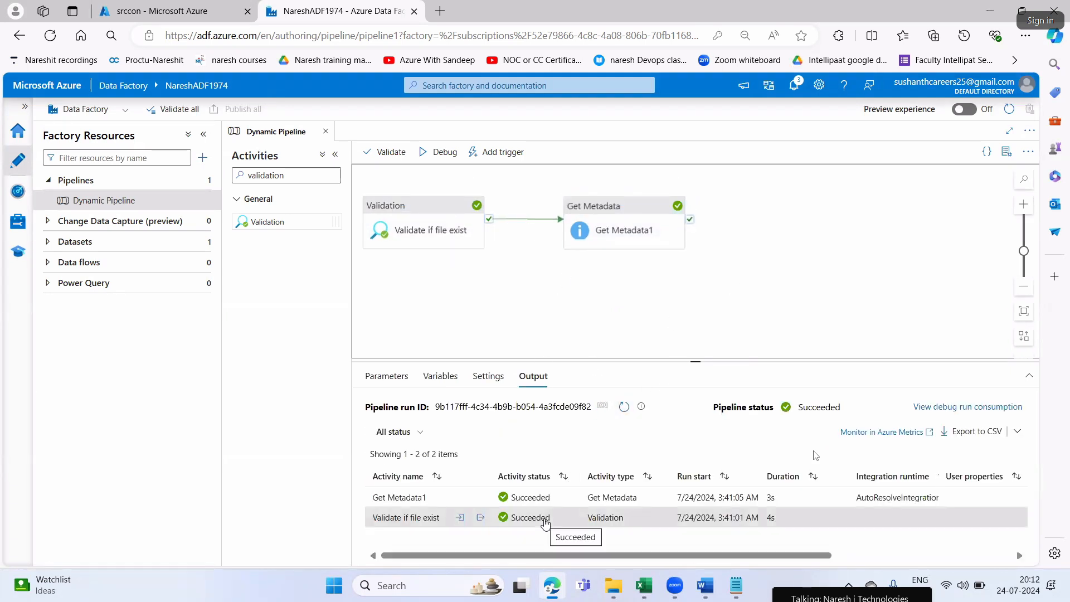
pyautogui.moveTo(535, 306); pyautogui.dragTo(534, 308)
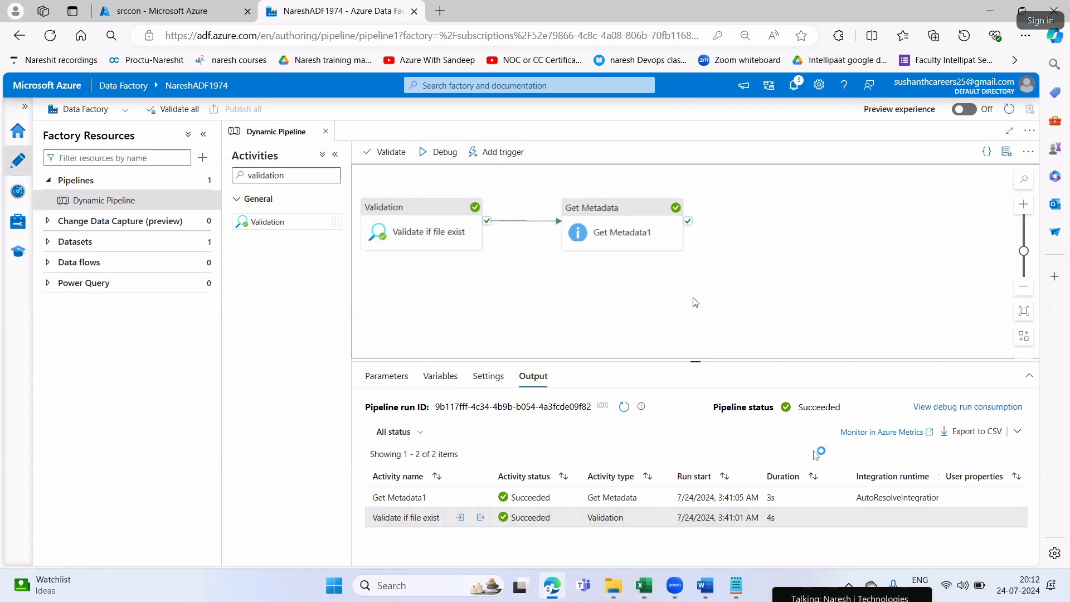
pyautogui.moveTo(799, 288); pyautogui.dragTo(800, 281)
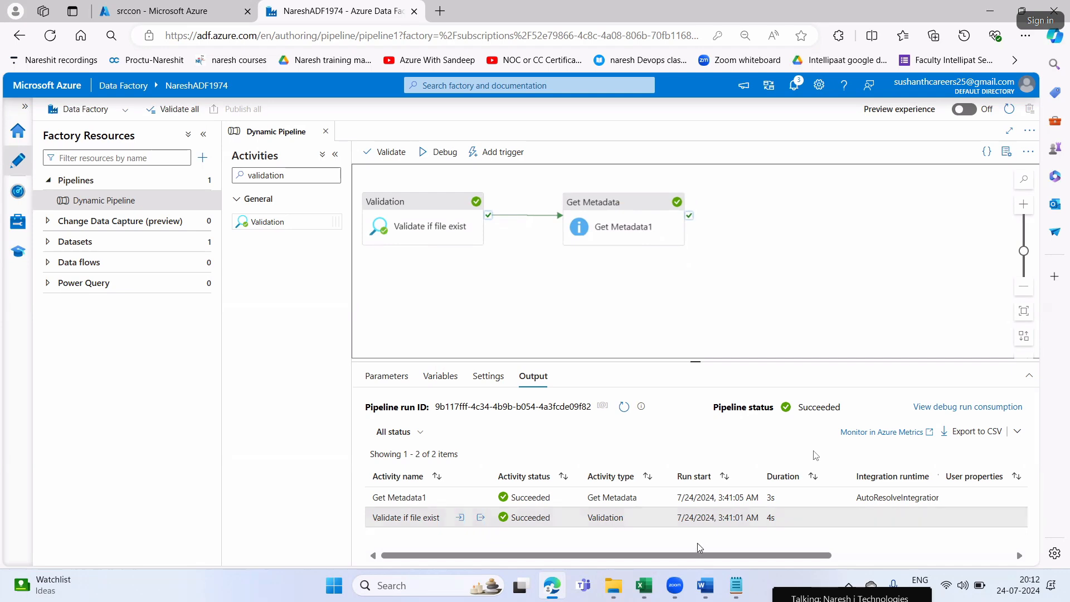
# Switch to Word and read the start of Step7, highlighting the instruction to remove the .csv file from blbsa
pyautogui.click(705, 586)
pyautogui.scroll(-1, 698, 417)
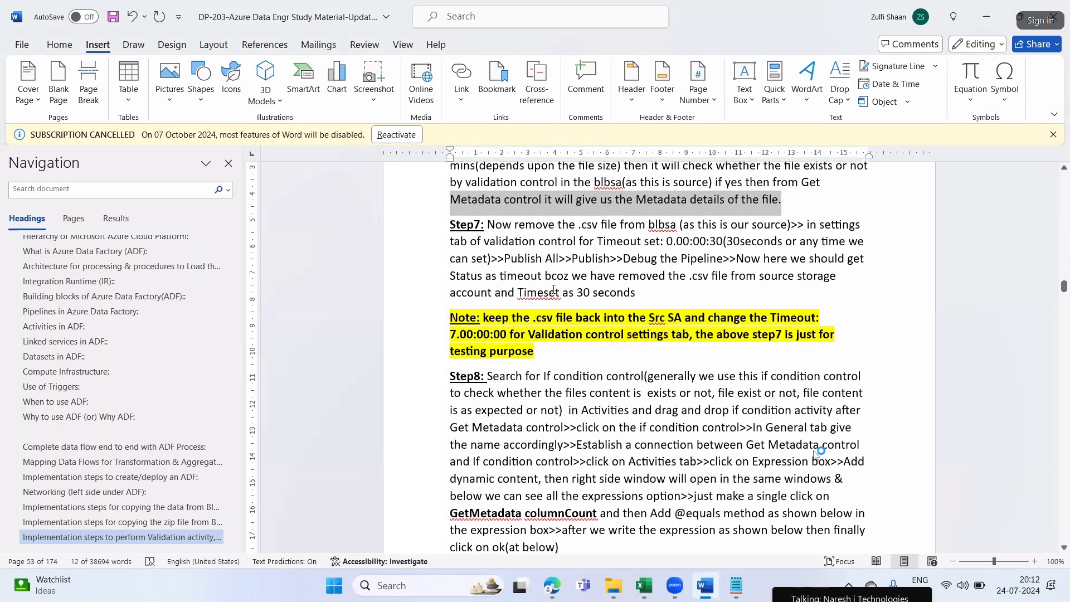
pyautogui.click(533, 247)
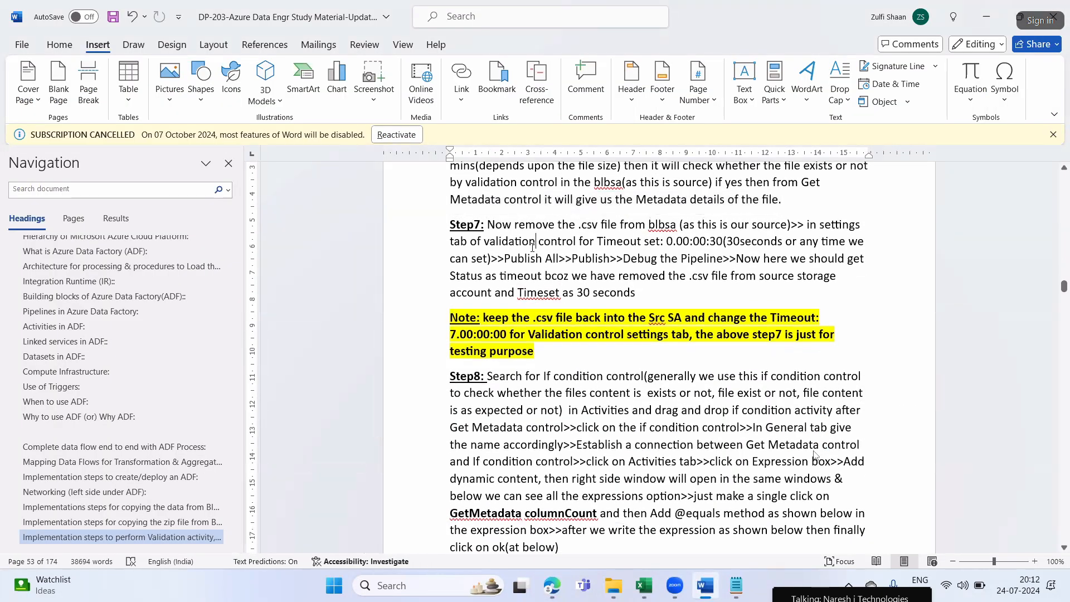
pyautogui.moveTo(504, 223); pyautogui.dragTo(675, 224)
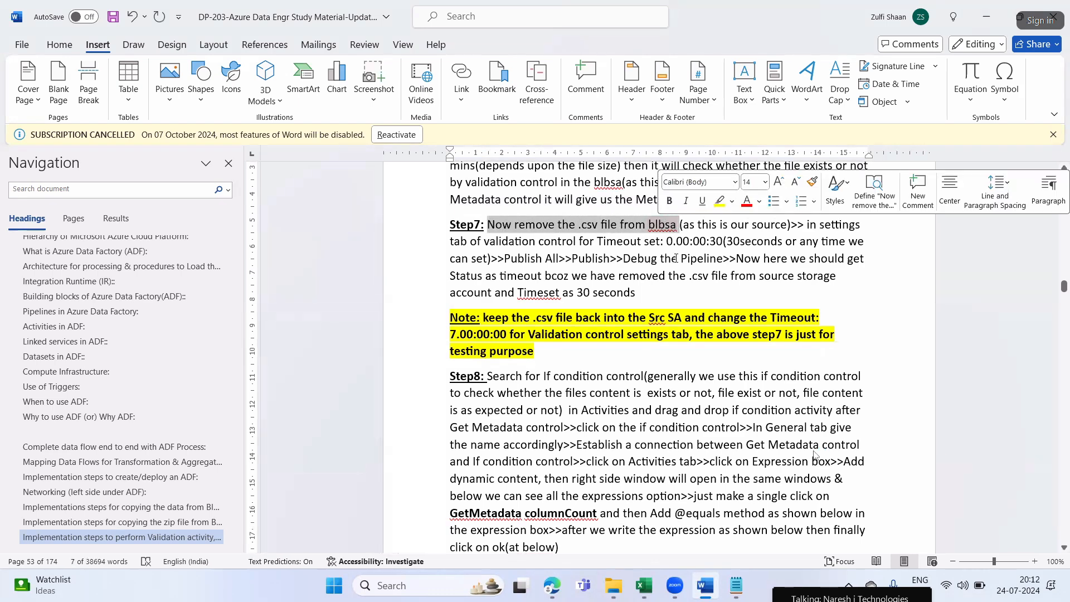
# Return to Edge and delete the blob Details1111.csv from the srccon container
pyautogui.hotkey('alt', 'Tab')
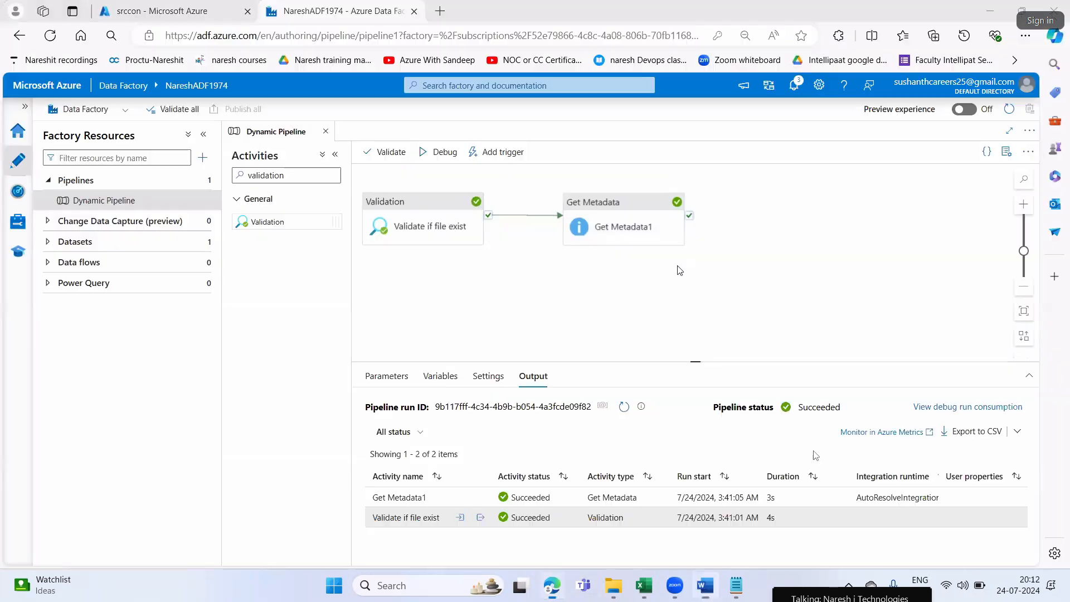
pyautogui.click(178, 17)
pyautogui.click(233, 359)
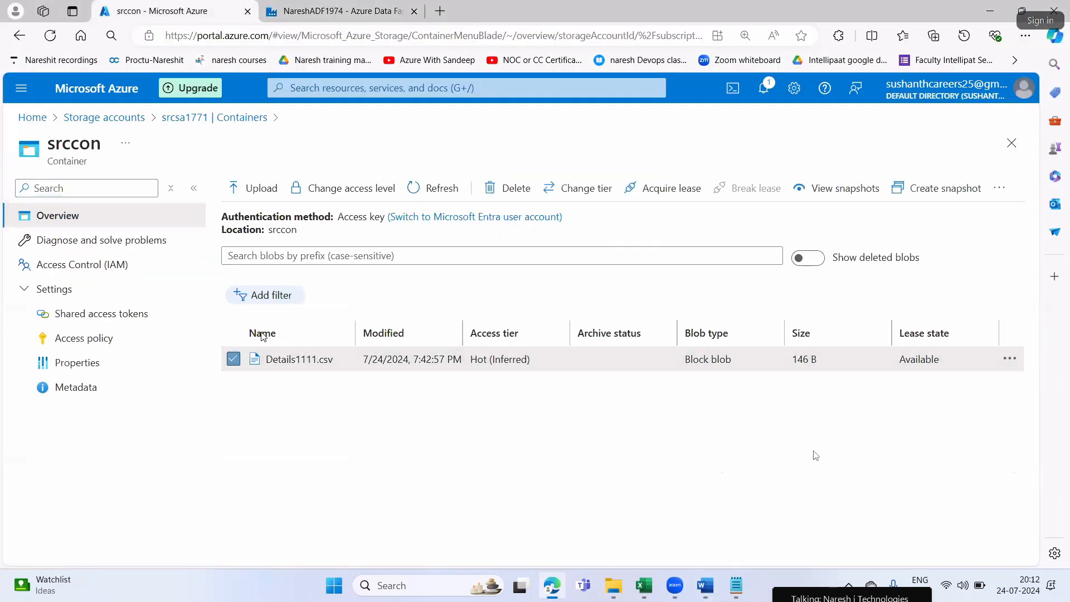
pyautogui.click(505, 189)
pyautogui.click(265, 405)
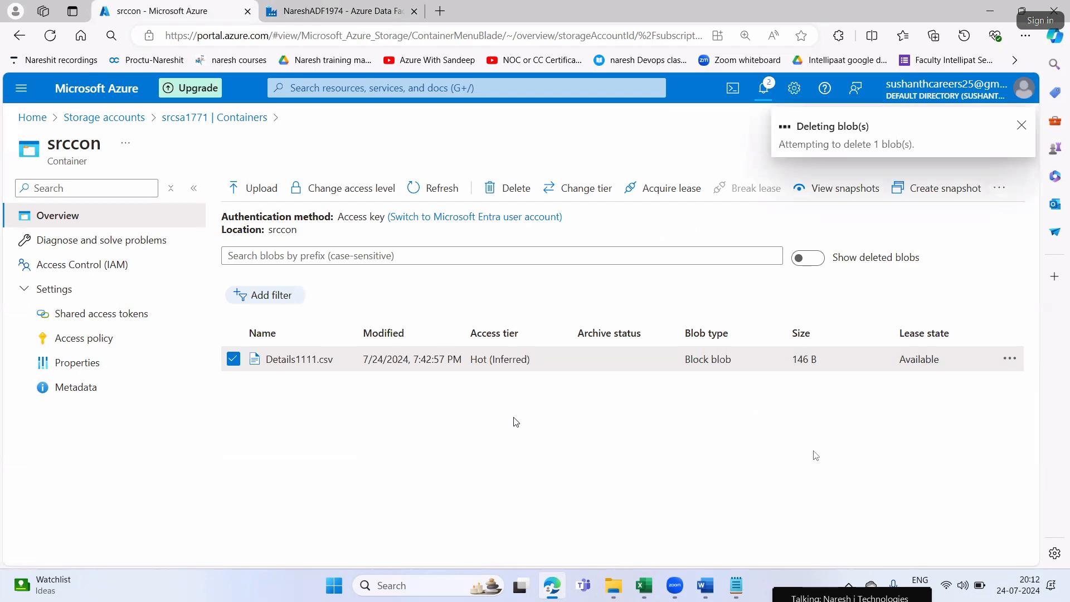
# Switch to Word and read Step7's timeout instruction for the validation control, highlighting the phrase with the 0.00:00:30 setting
pyautogui.hotkey('ctrl', 'Tab')
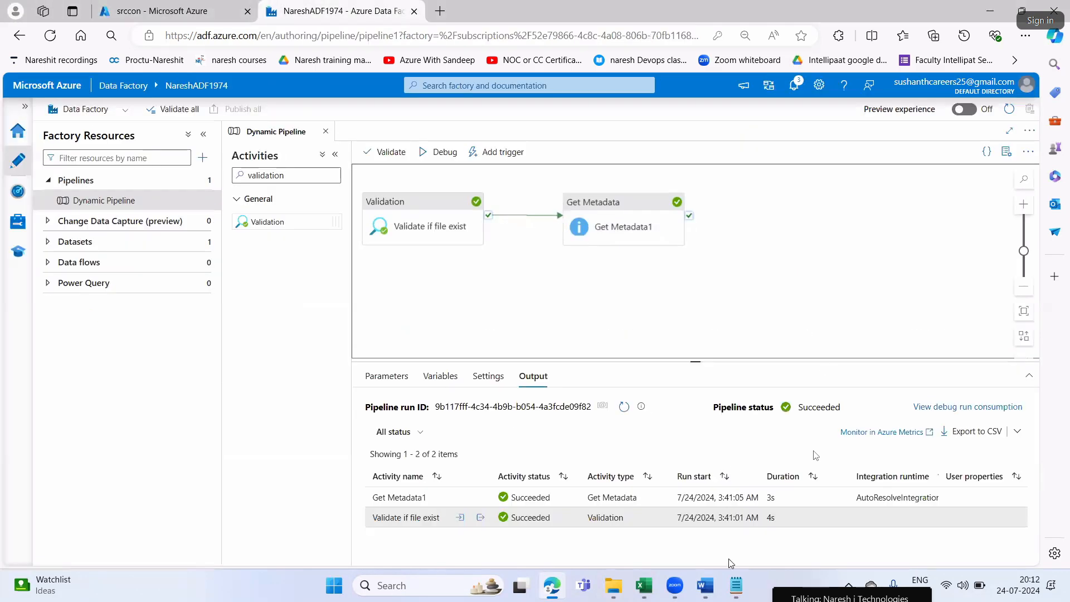
pyautogui.click(705, 585)
pyautogui.moveTo(487, 243); pyautogui.dragTo(727, 242)
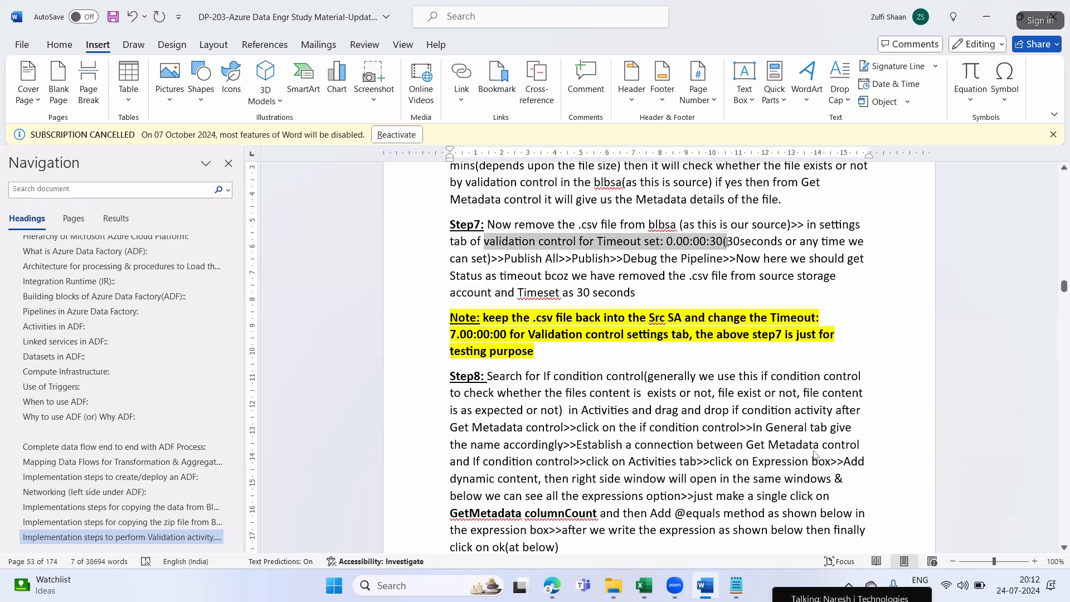
pyautogui.click(709, 283)
# Return to Edge and set the timeout of the Validate if file exist activity to 0.00:00:30
pyautogui.hotkey('alt', 'Tab')
pyautogui.click(432, 212)
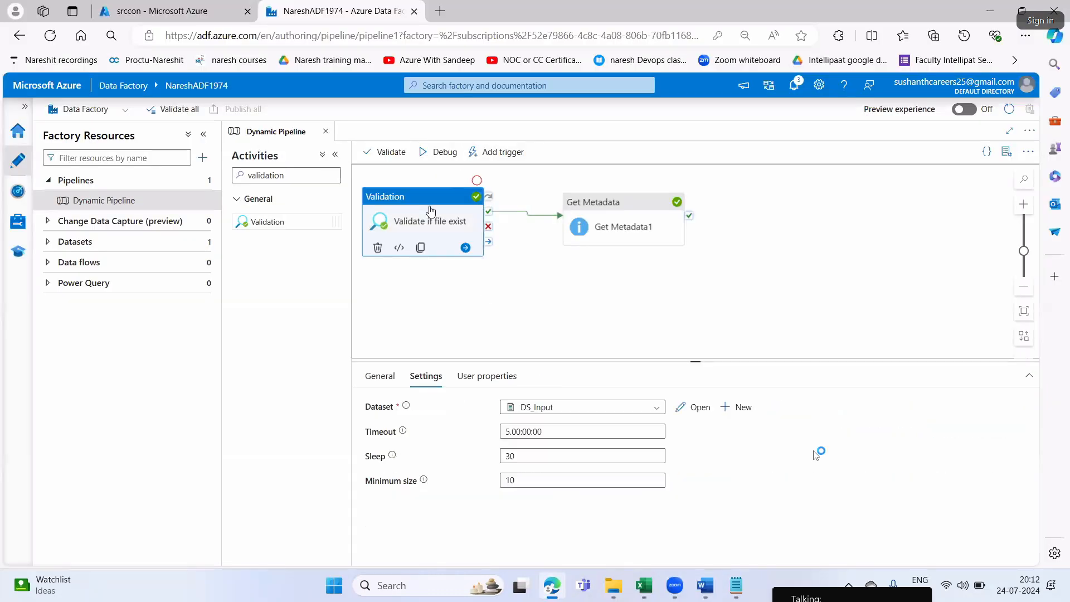
pyautogui.click(508, 432)
pyautogui.press('BackSpace')
pyautogui.write('0')
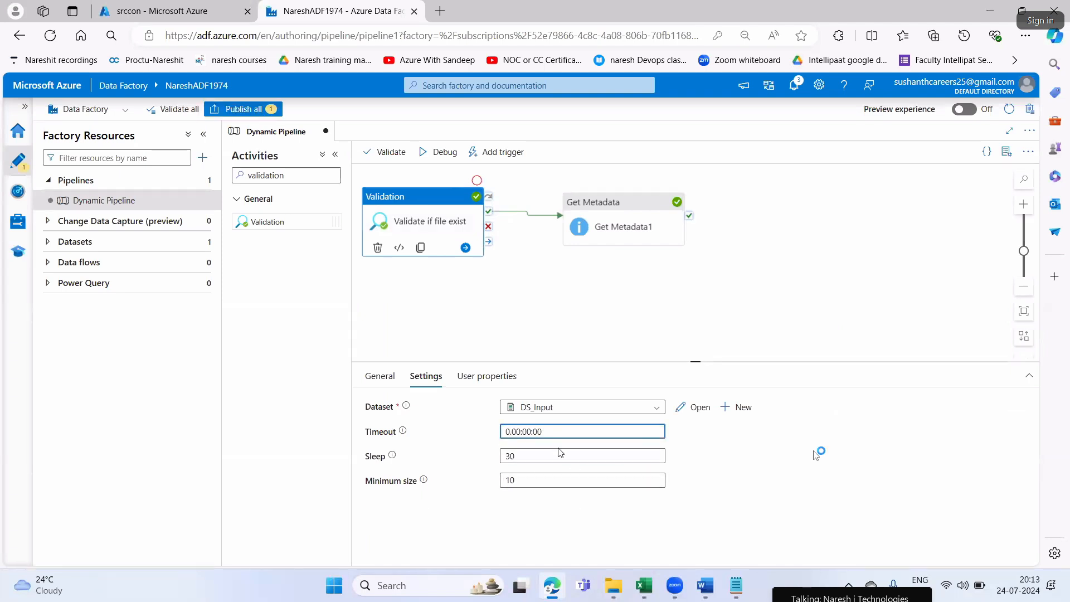
pyautogui.press('BackSpace')
pyautogui.press('BackSpace')
pyautogui.write('30')
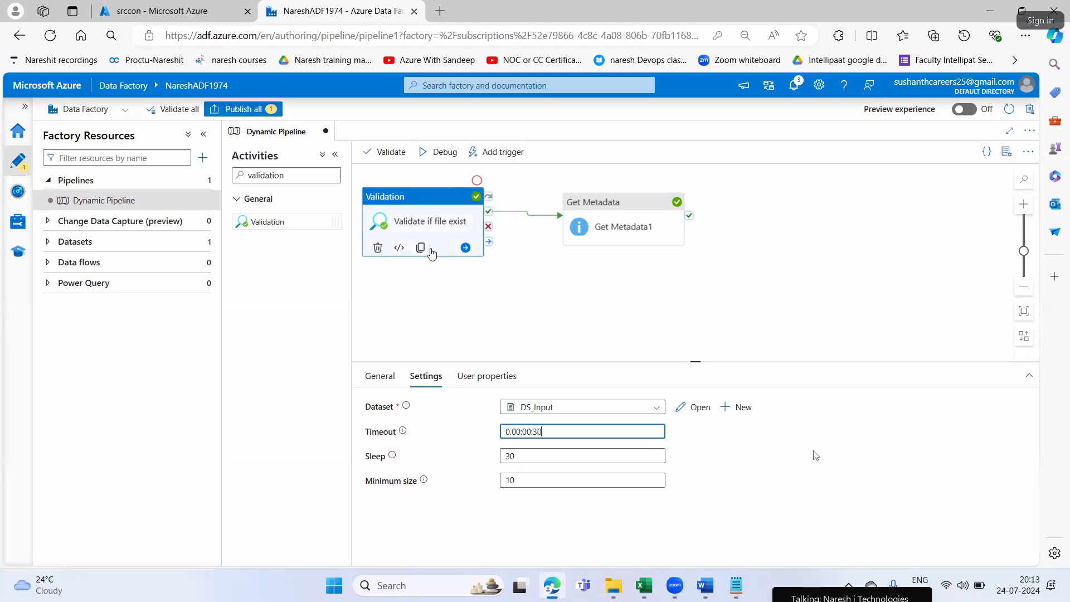
# Glance at the srccon container, then try a timeout of 0.00:45:30 on the Validate if file exist activity
pyautogui.click(209, 12)
pyautogui.click(335, 11)
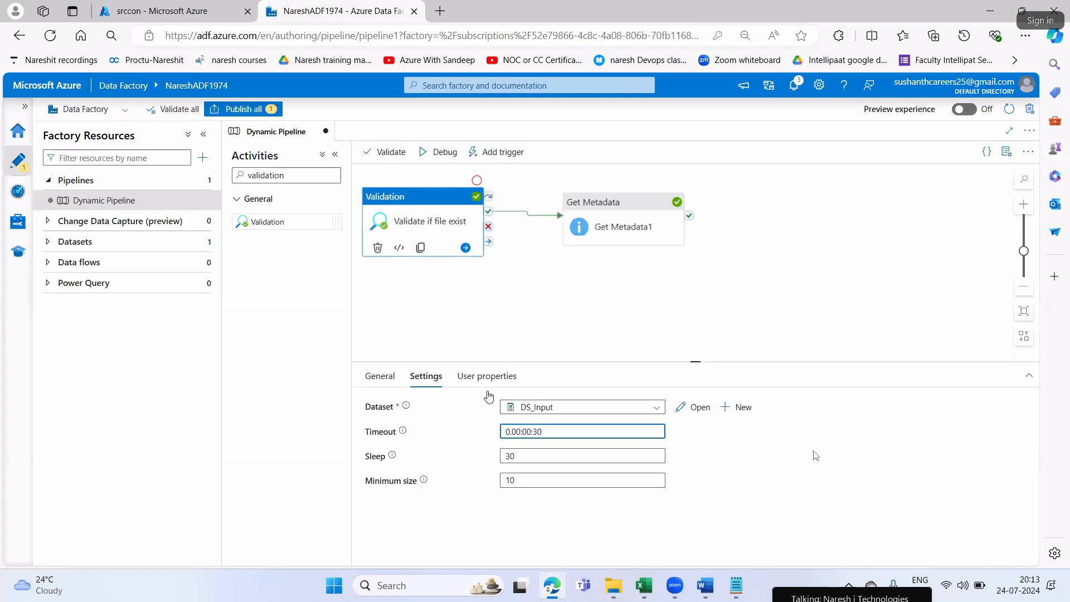
pyautogui.click(523, 482)
pyautogui.click(530, 433)
pyautogui.press('BackSpace')
pyautogui.press('BackSpace')
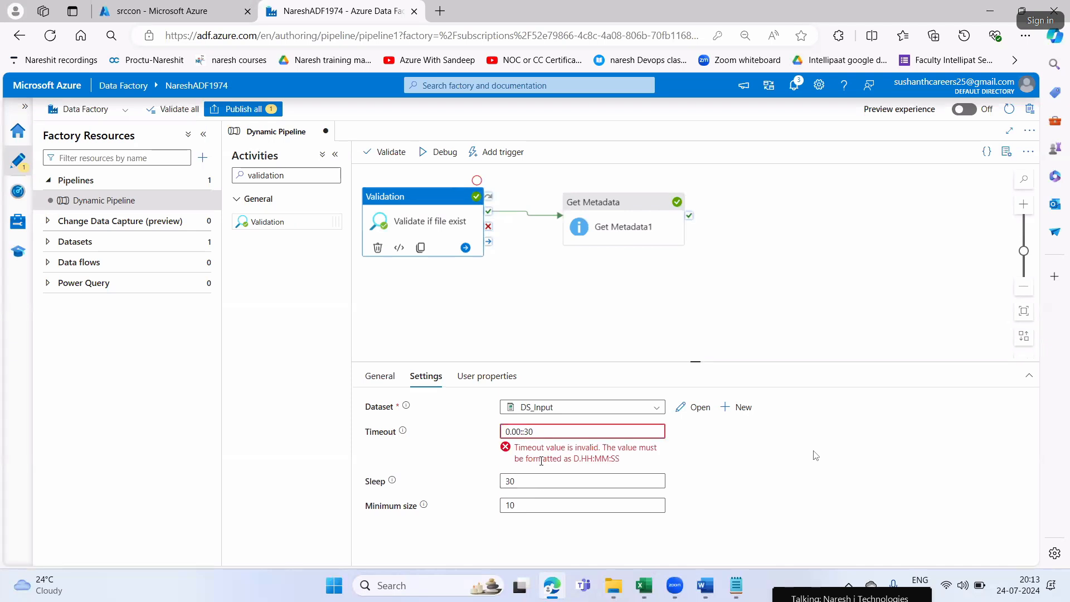
pyautogui.write('45')
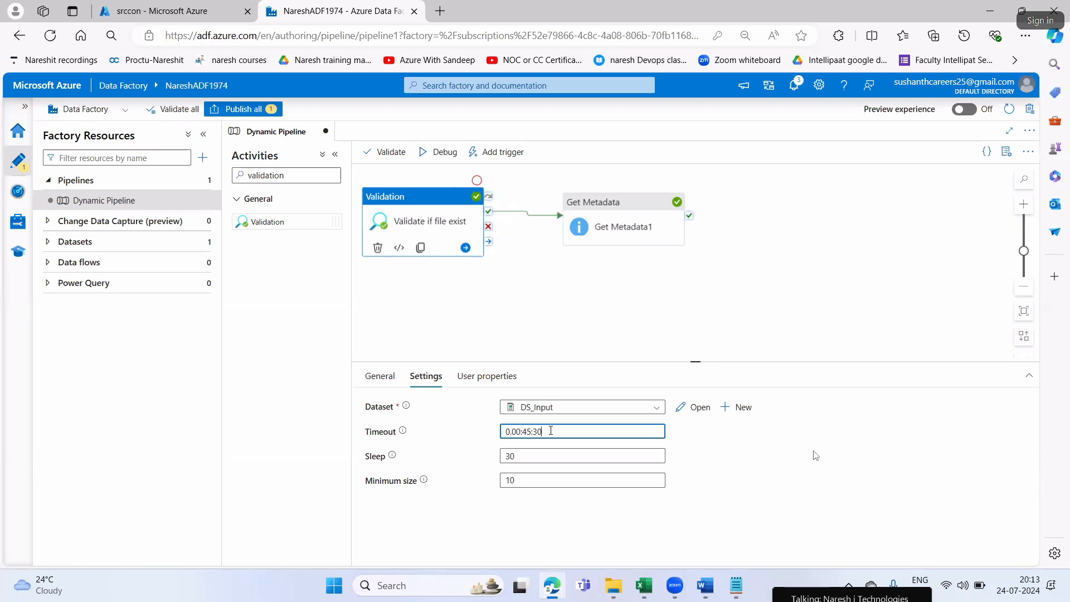
# Reset the timeout of the Validate if file exist activity to 0.00:00:30
pyautogui.press('BackSpace')
pyautogui.write('00')
pyautogui.press('BackSpace')
pyautogui.press('BackSpace')
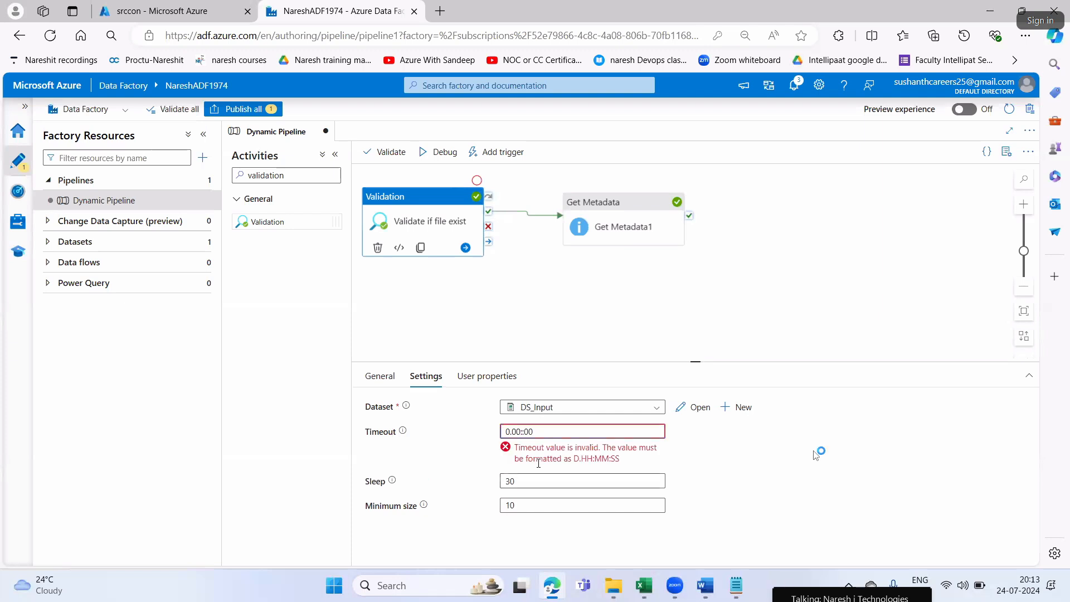
pyautogui.write('00')
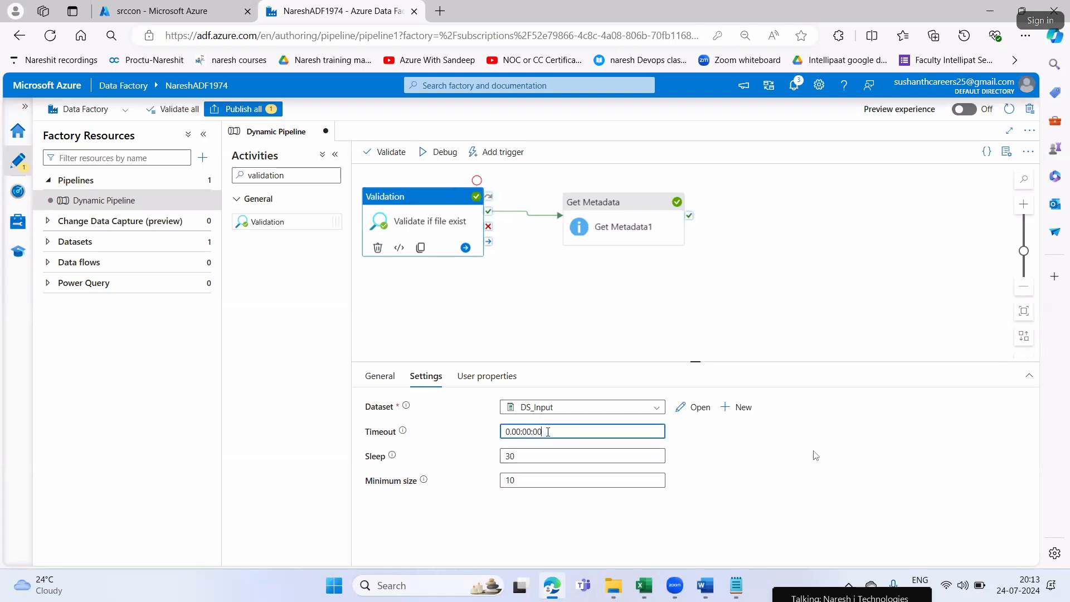
pyautogui.press('BackSpace')
pyautogui.press('BackSpace')
pyautogui.write('30')
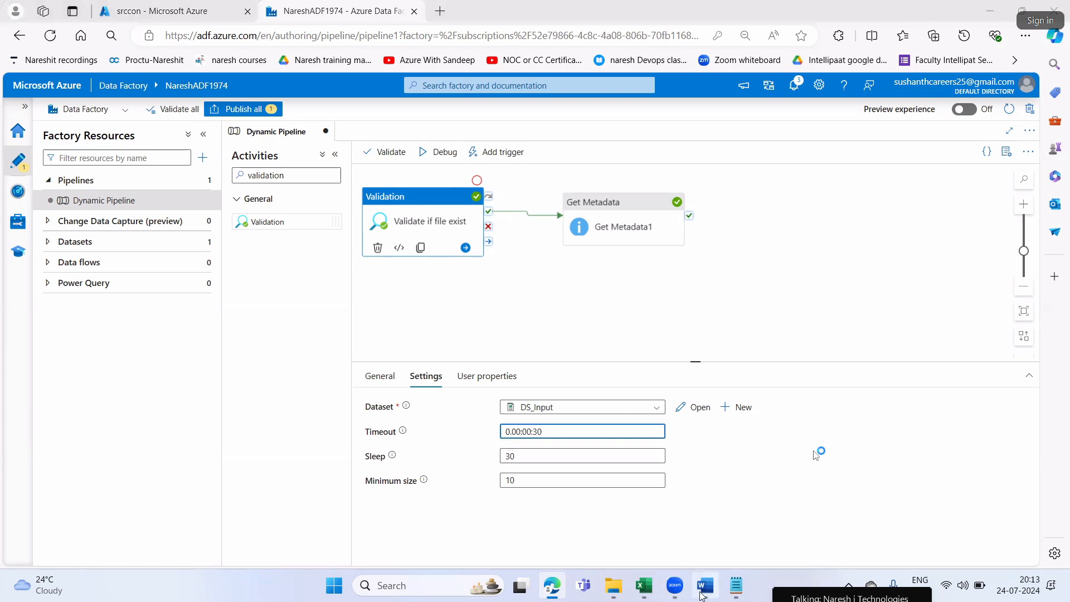
# Switch to Word and read Step7's publish and debug instructions, highlighting the phrase from Publish All to Debug the Pipeline
pyautogui.hotkey('alt', 'Tab')
pyautogui.moveTo(709, 241); pyautogui.dragTo(823, 240)
pyautogui.moveTo(504, 258); pyautogui.dragTo(723, 259)
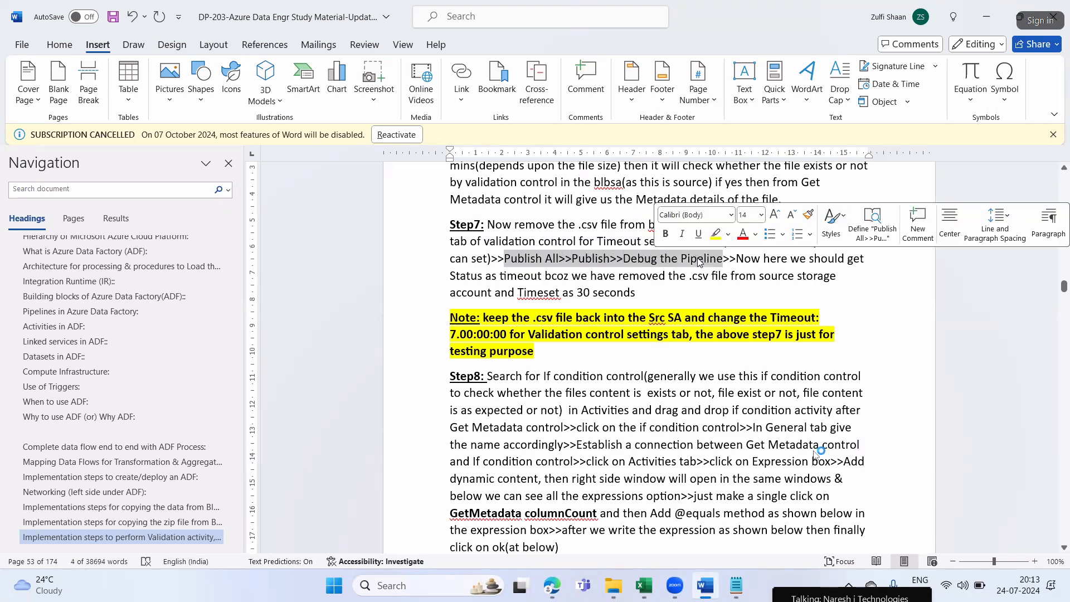
# Return to Edge, publish the pending pipeline change, check the publishing notifications and start a debug run of Dynamic Pipeline
pyautogui.hotkey('alt', 'Tab')
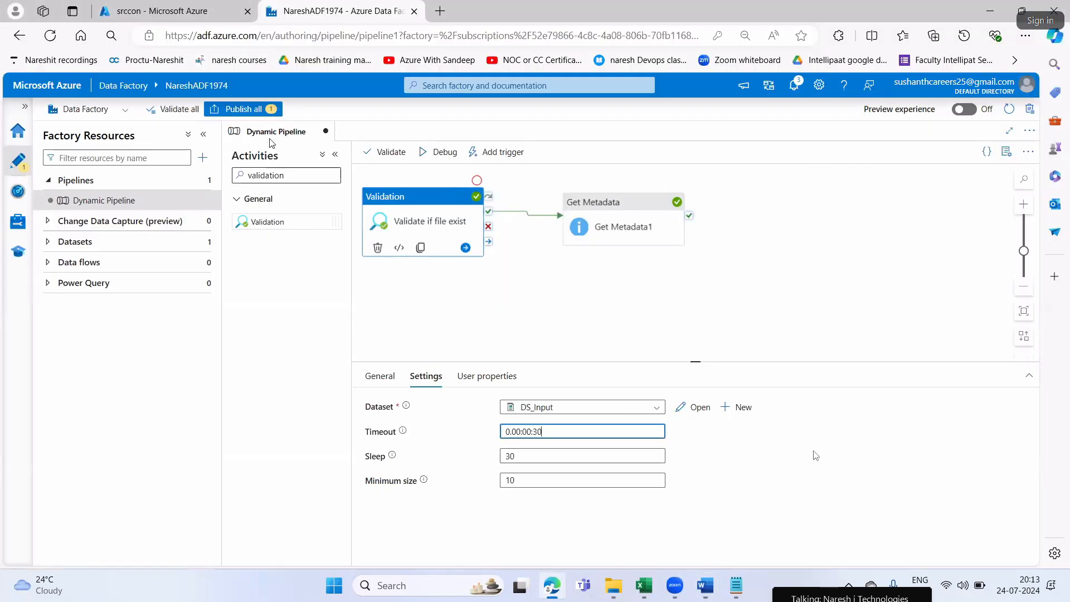
pyautogui.click(242, 109)
pyautogui.click(683, 549)
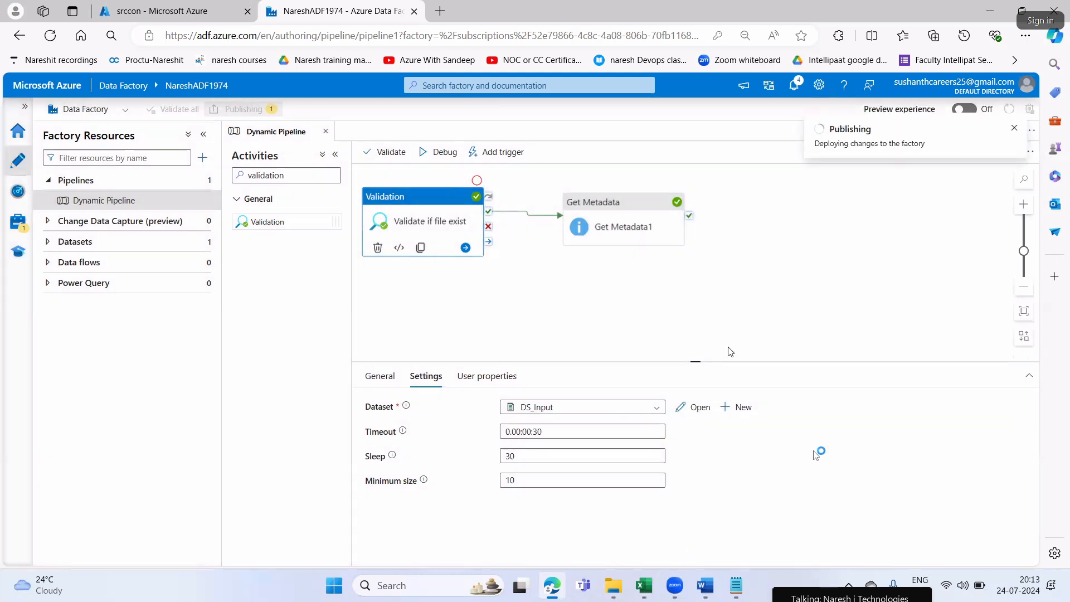
pyautogui.click(796, 85)
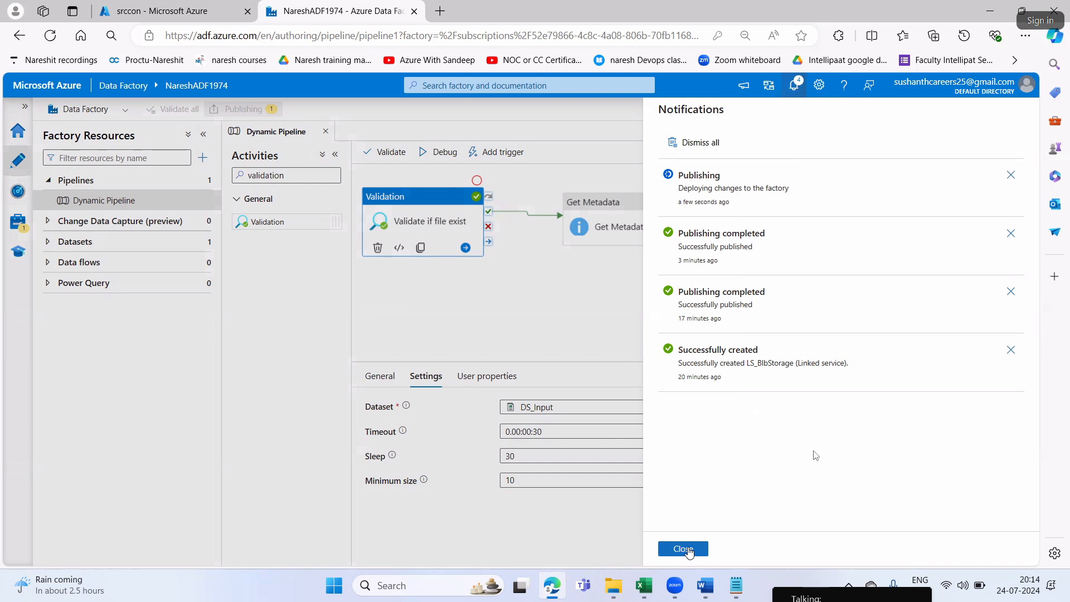
pyautogui.click(689, 550)
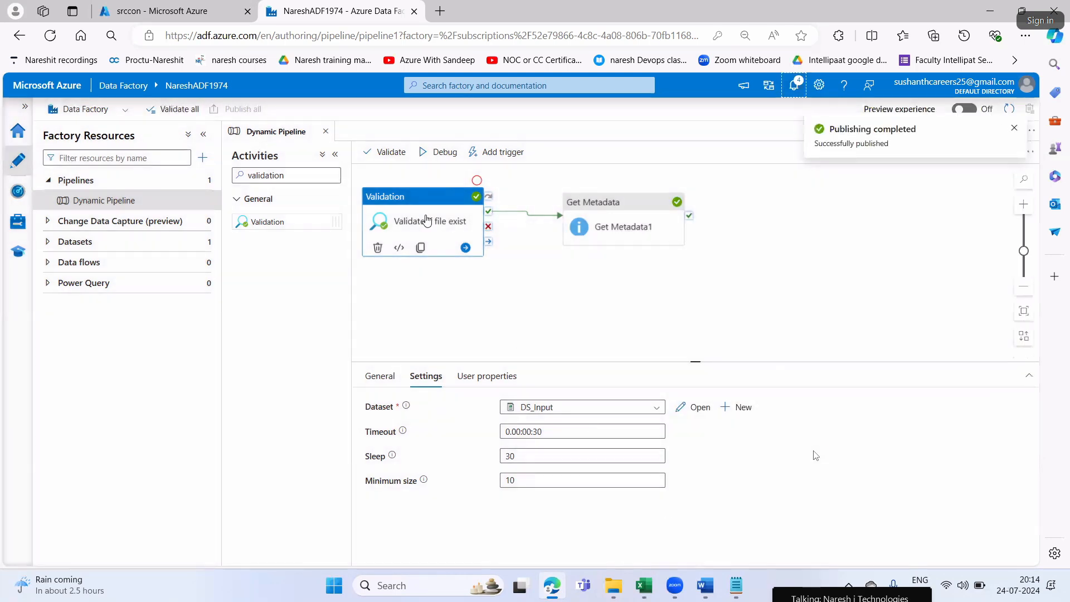
pyautogui.click(433, 161)
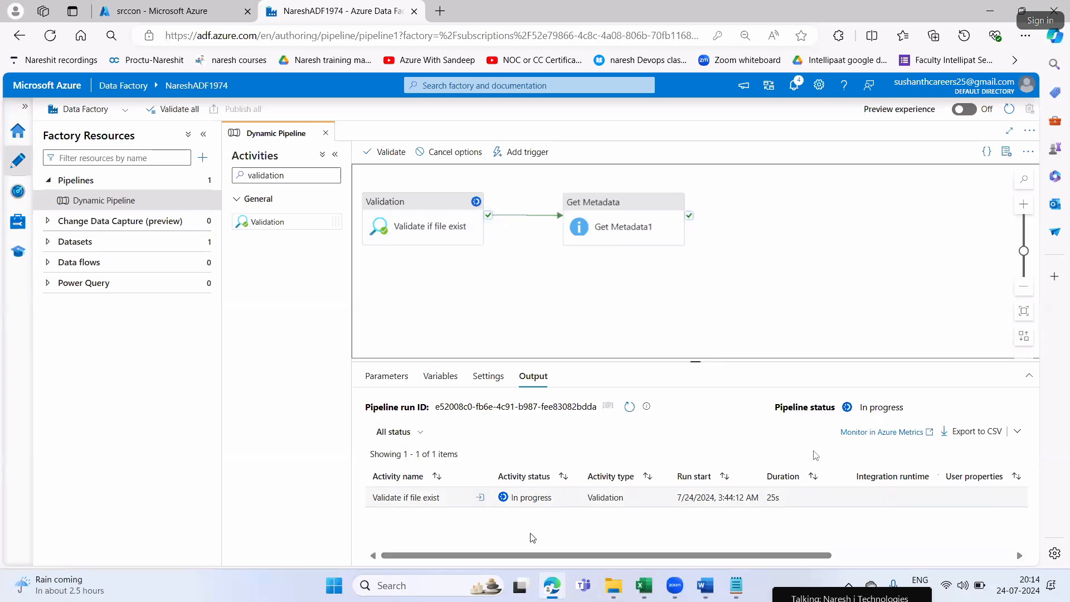
# Refresh the srccon container's blob list to check for the source file, and return to the Dynamic Pipeline run
pyautogui.hotkey('ctrl', 'Tab')
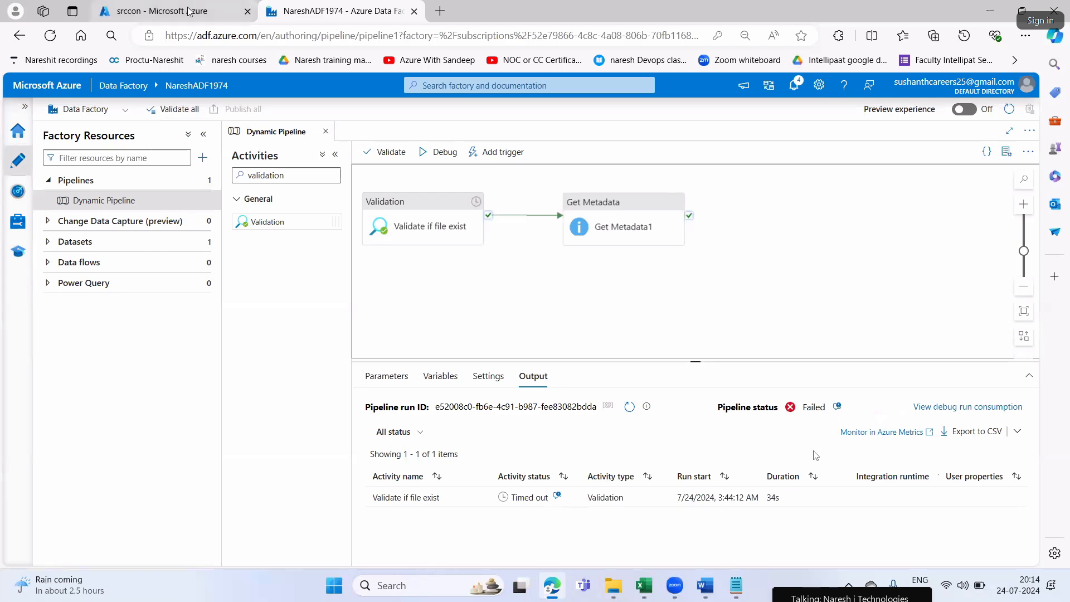
pyautogui.click(432, 188)
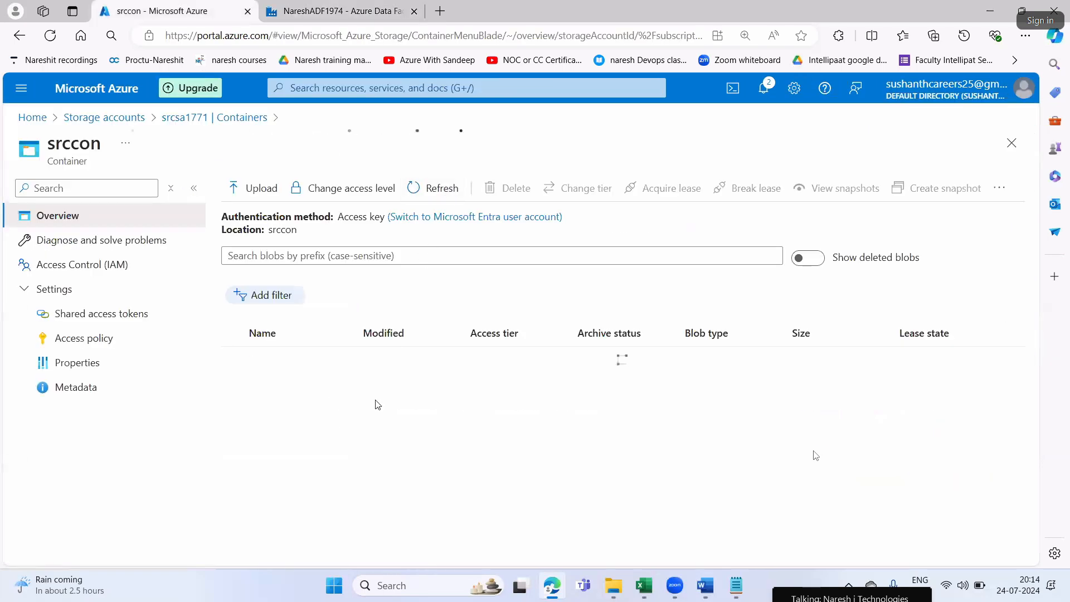
pyautogui.click(330, 12)
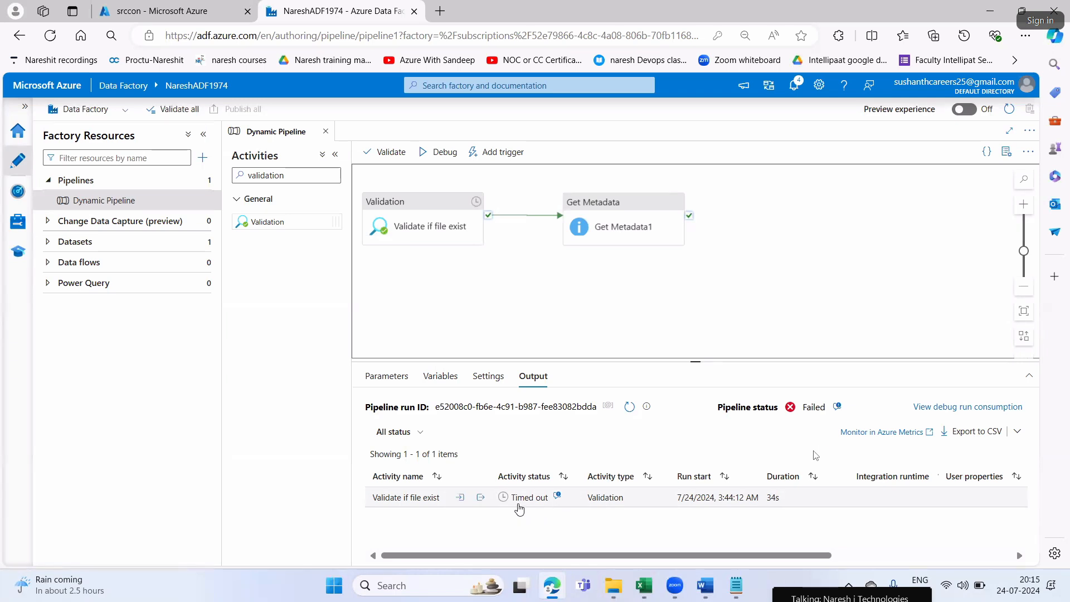
# Inspect the run output of Validate if file exist, highlighting the exists entry, and close it
pyautogui.click(479, 498)
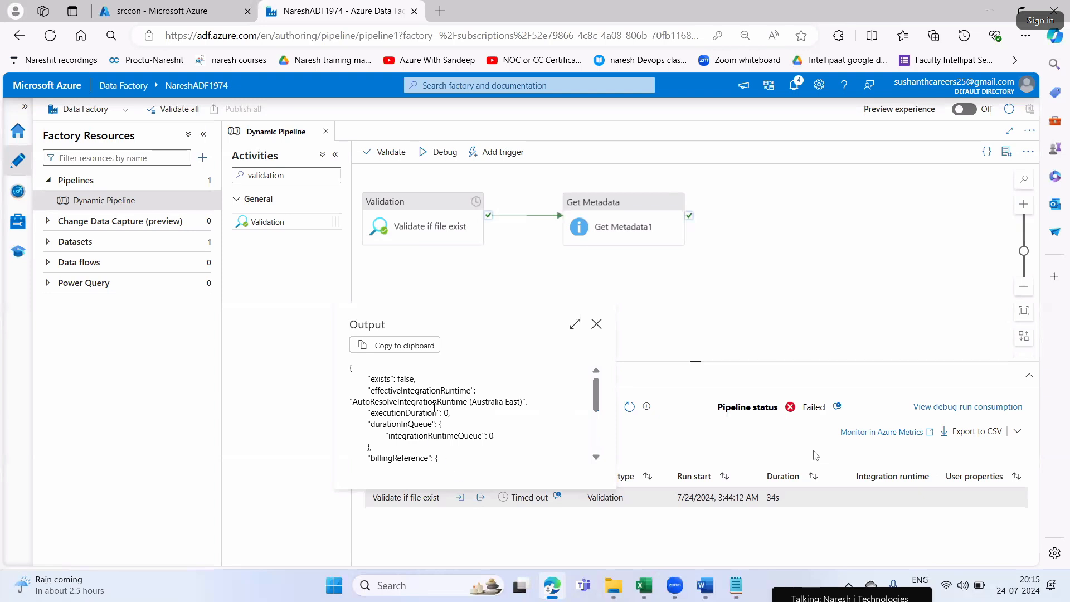
pyautogui.moveTo(378, 377); pyautogui.dragTo(415, 379)
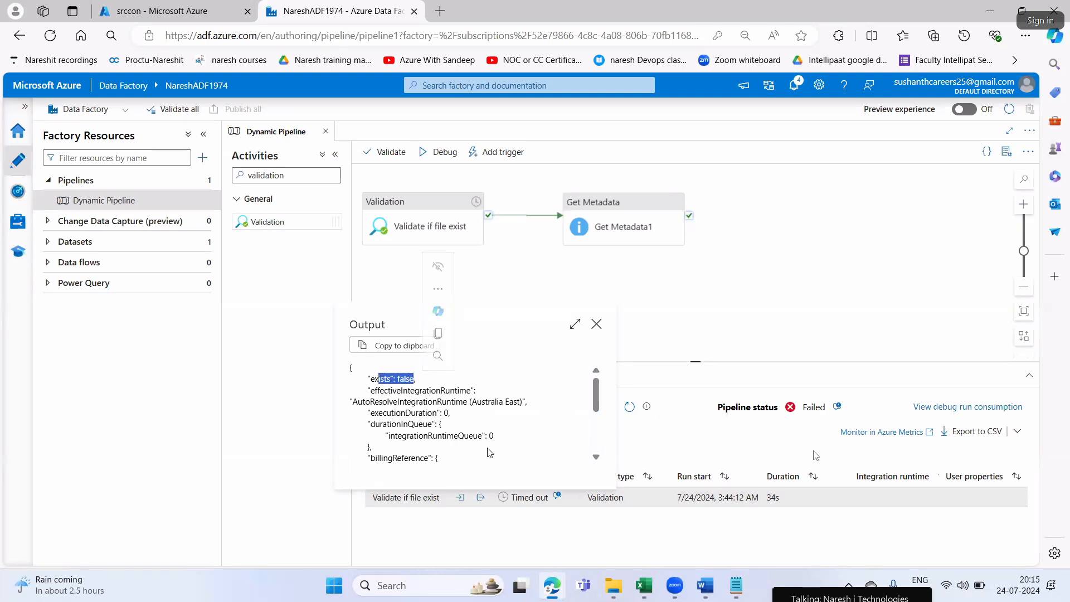
pyautogui.click(605, 326)
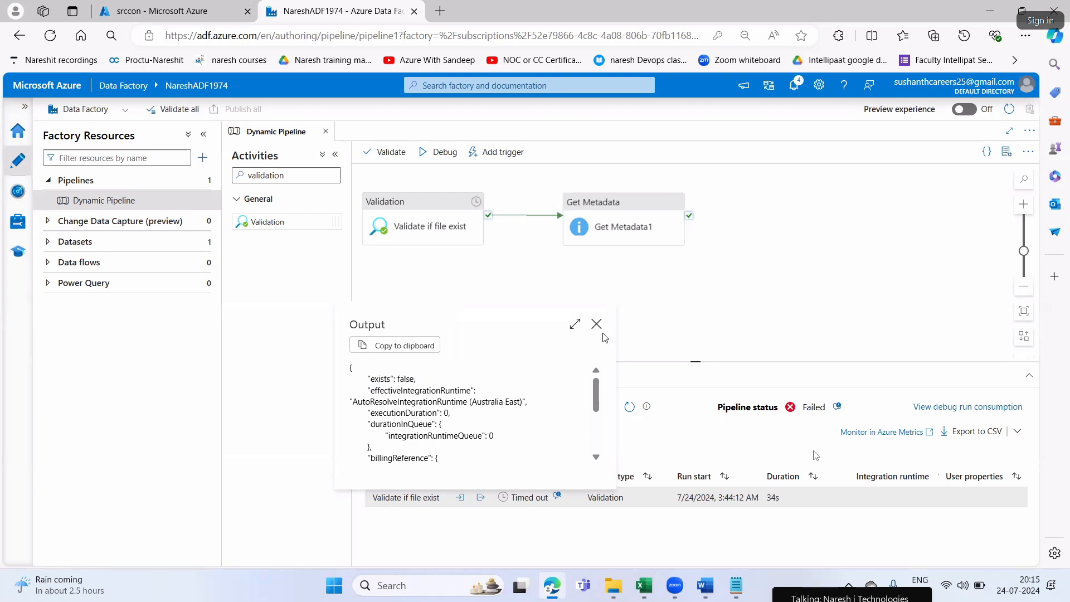
pyautogui.click(596, 323)
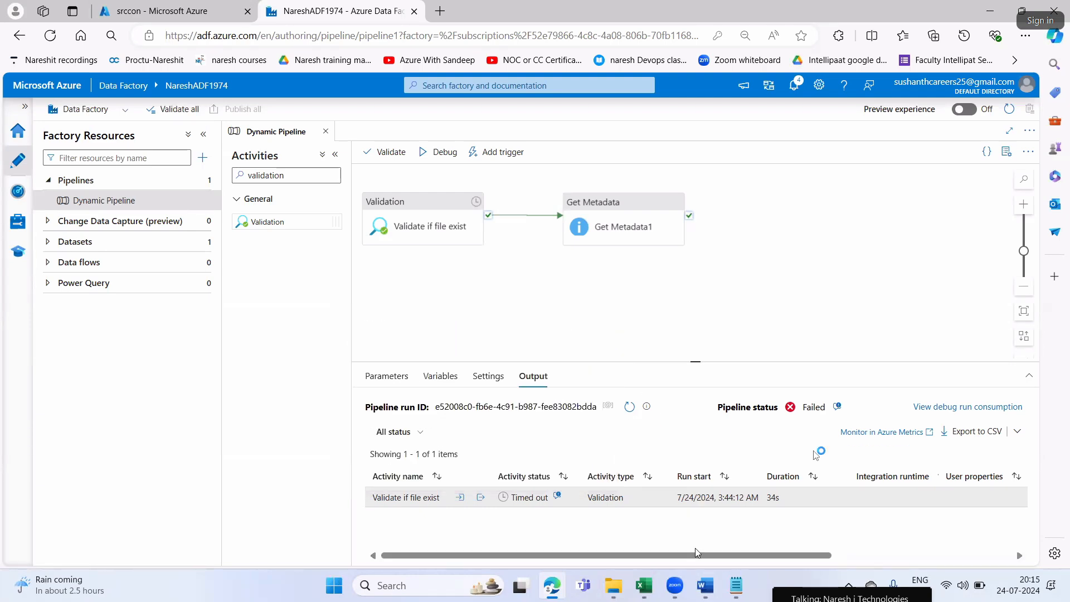
# Switch to Word and read the Note under Step7 on restoring the .csv file and the 7.00:00:00 timeout, highlighting its phrases
pyautogui.click(704, 584)
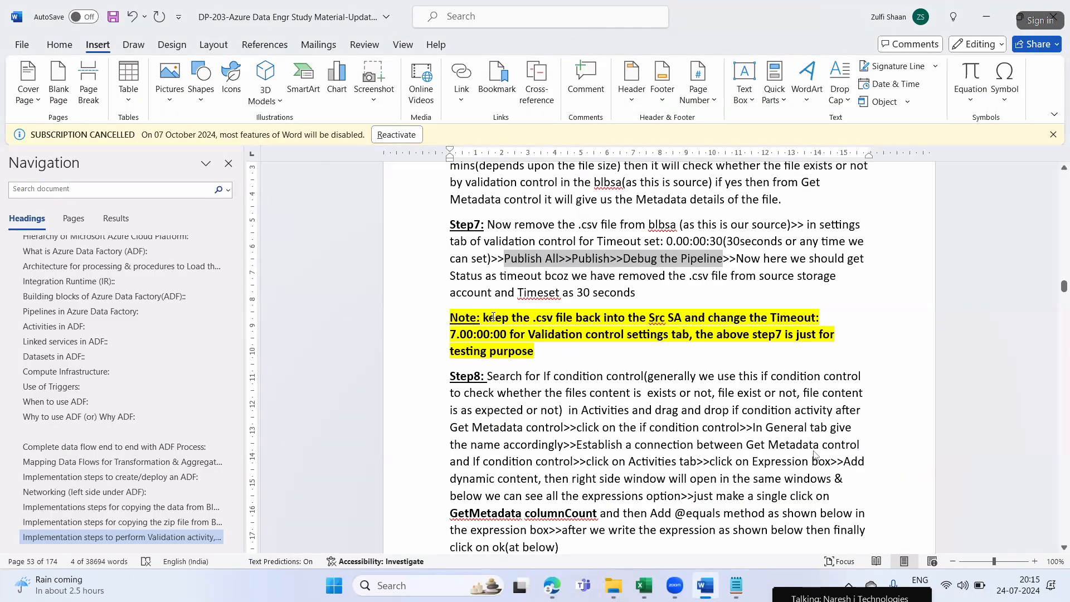
pyautogui.moveTo(492, 318); pyautogui.dragTo(818, 321)
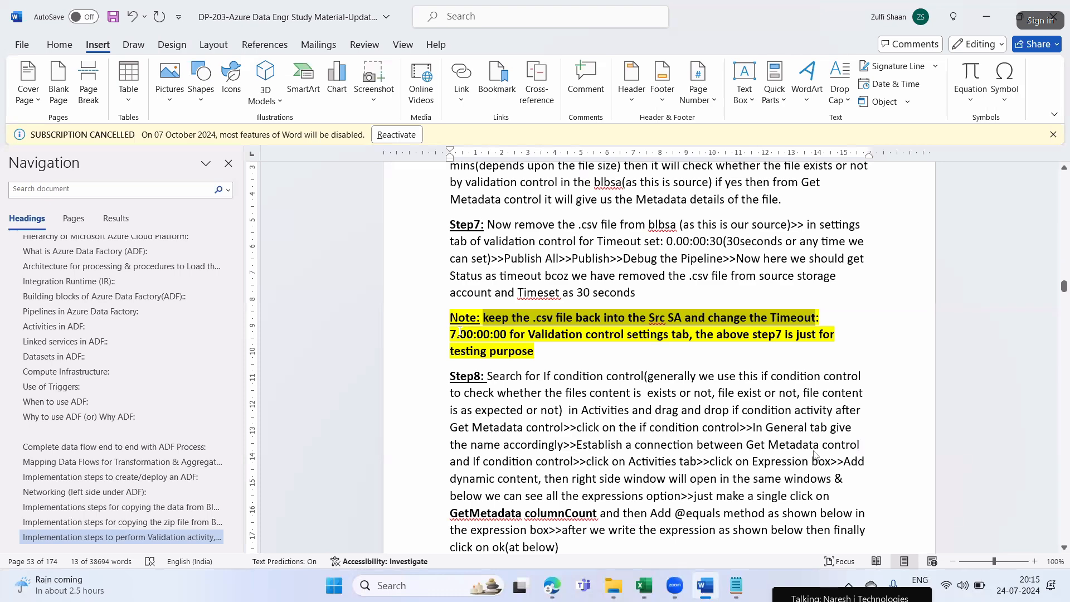
pyautogui.moveTo(460, 331); pyautogui.dragTo(449, 334)
pyautogui.moveTo(524, 336); pyautogui.dragTo(818, 336)
pyautogui.moveTo(487, 225); pyautogui.dragTo(570, 275)
pyautogui.moveTo(696, 336); pyautogui.dragTo(837, 336)
pyautogui.moveTo(536, 353); pyautogui.dragTo(479, 345)
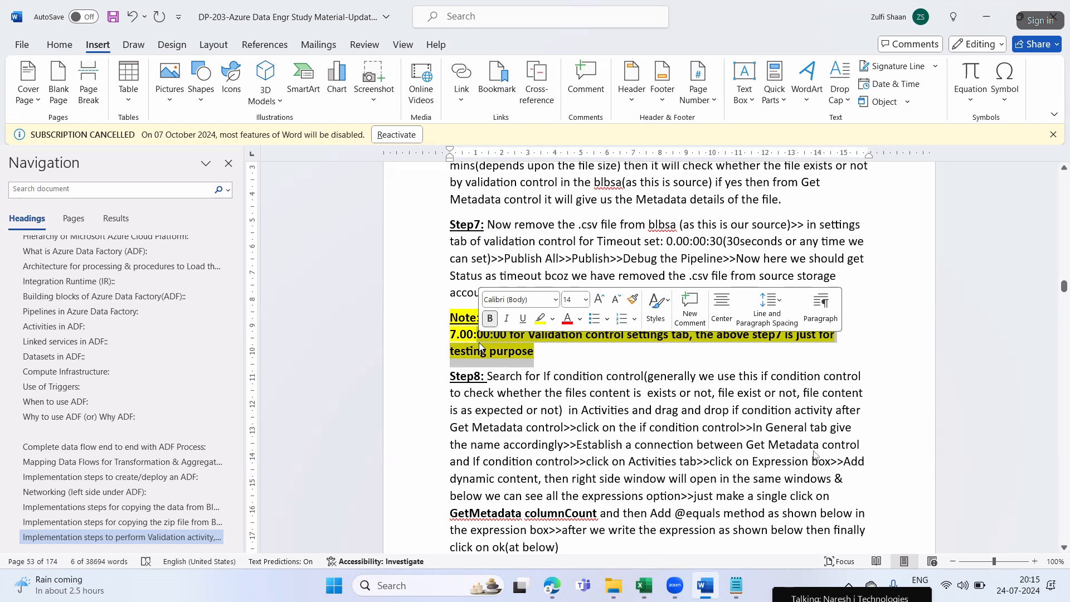
pyautogui.click(590, 373)
# Switch to Edge and upload Details1111.csv from the CSV files and .zip files folder to the srccon container
pyautogui.hotkey('alt', 'Tab')
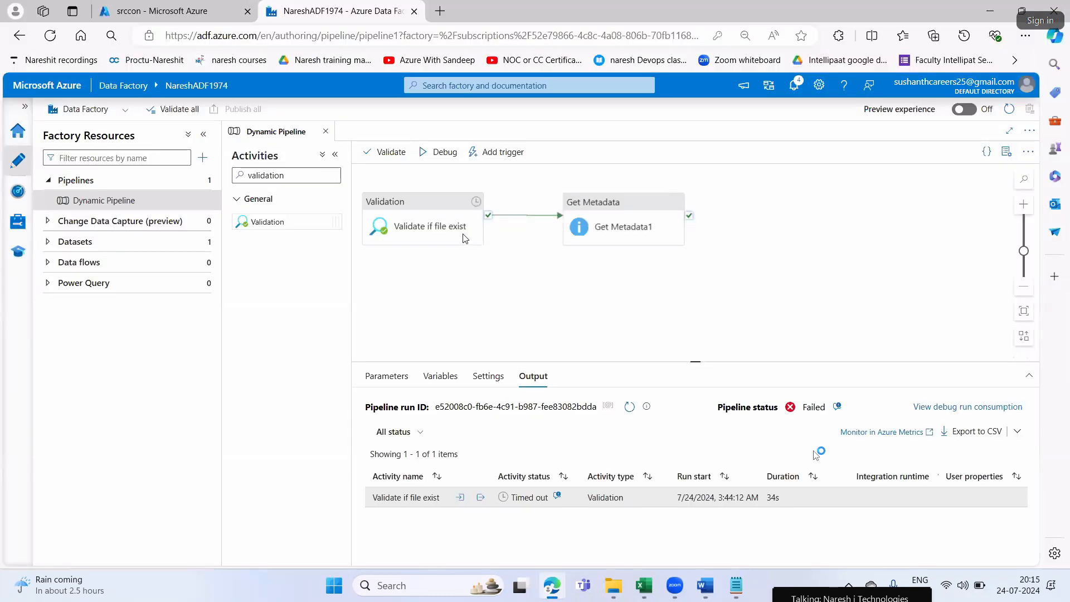
pyautogui.click(159, 12)
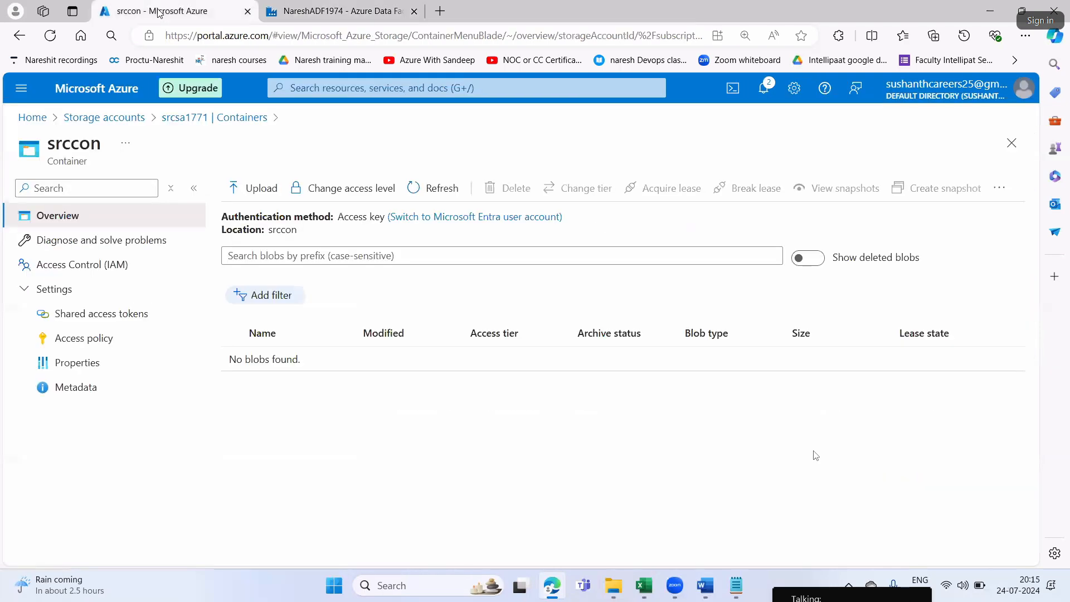
pyautogui.click(256, 189)
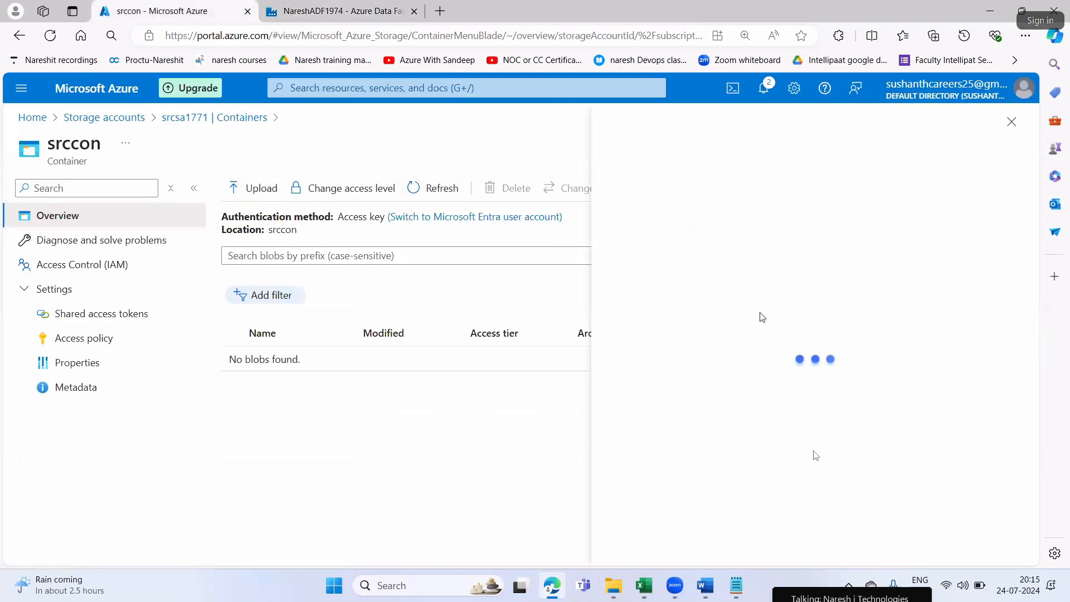
pyautogui.click(811, 274)
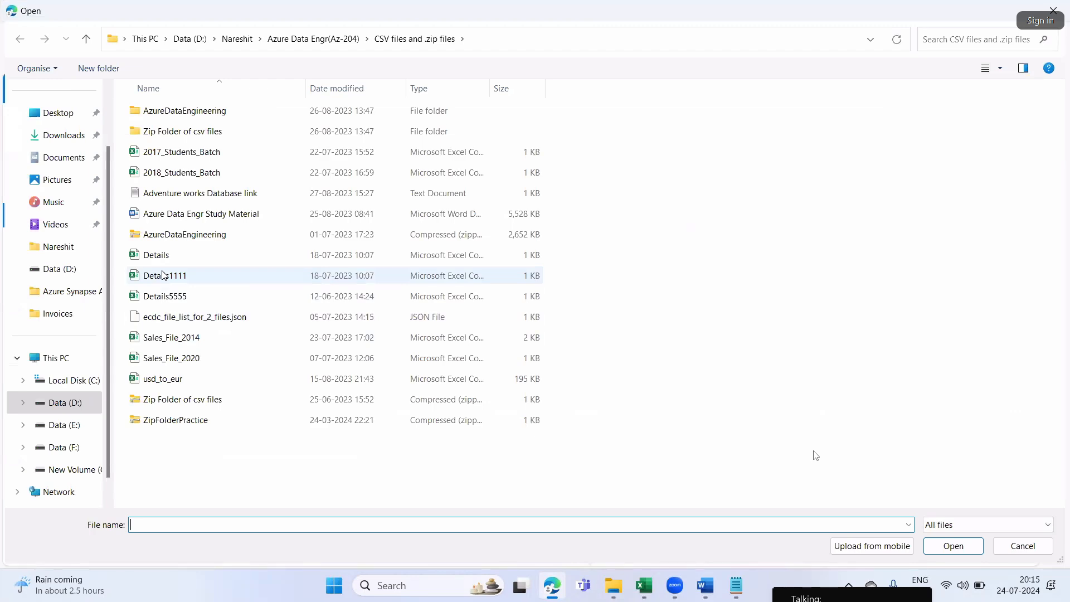
pyautogui.click(173, 277)
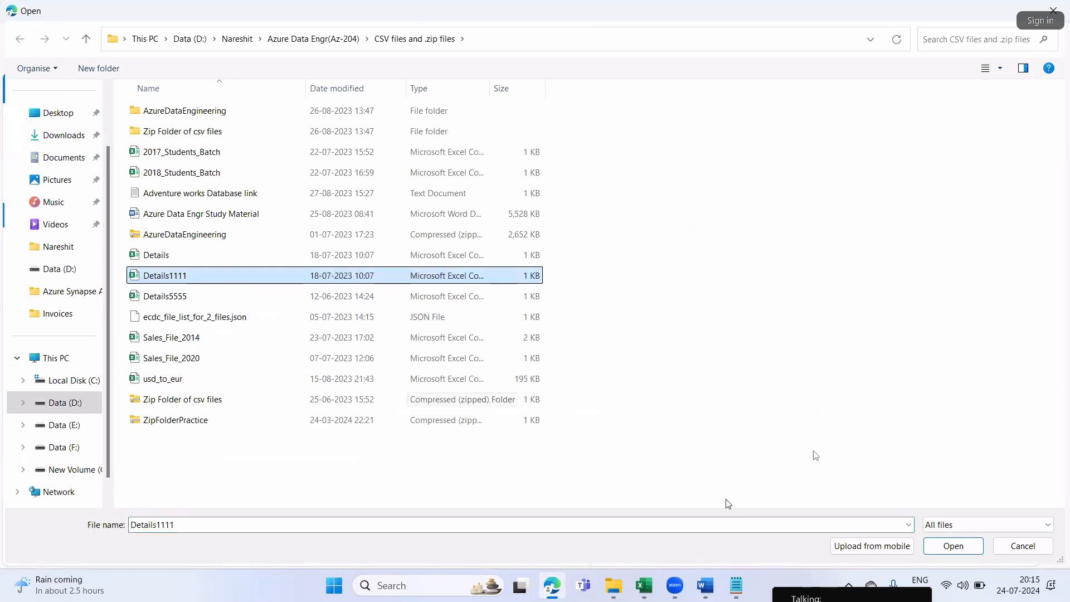
pyautogui.click(953, 546)
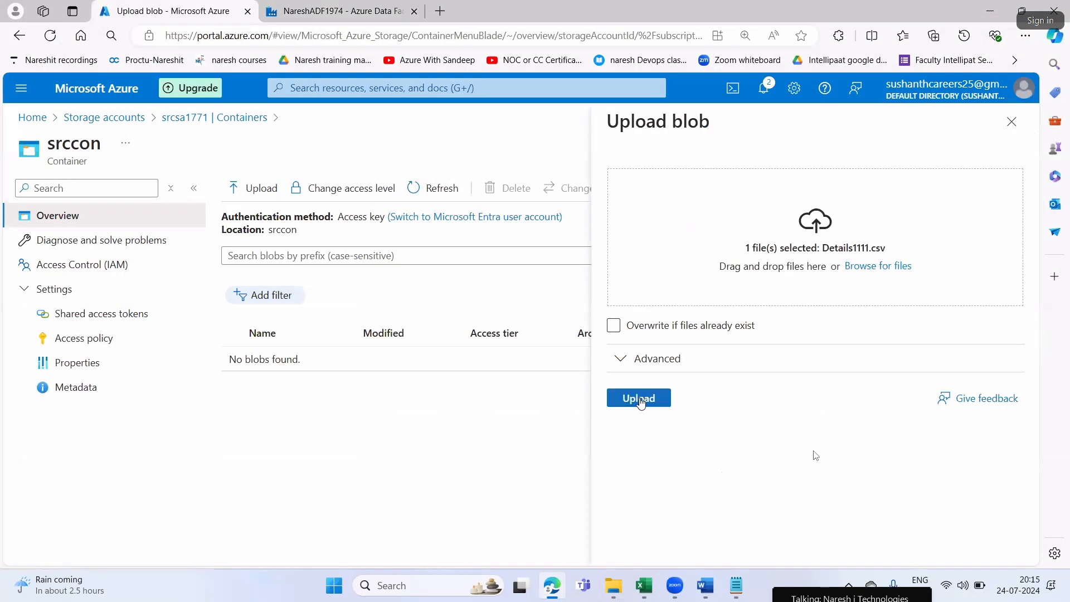
pyautogui.click(639, 398)
# Set the timeout of the Validate if file exist activity to 5.00:00:00 and publish the change
pyautogui.hotkey('ctrl', 'Tab')
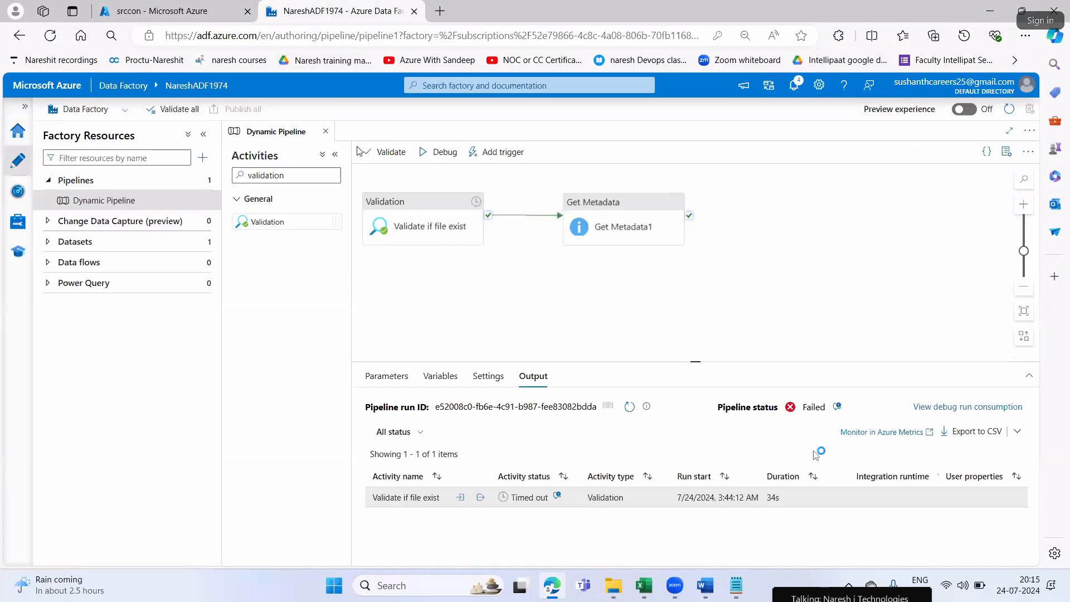
pyautogui.click(399, 214)
pyautogui.click(509, 431)
pyautogui.press('BackSpace')
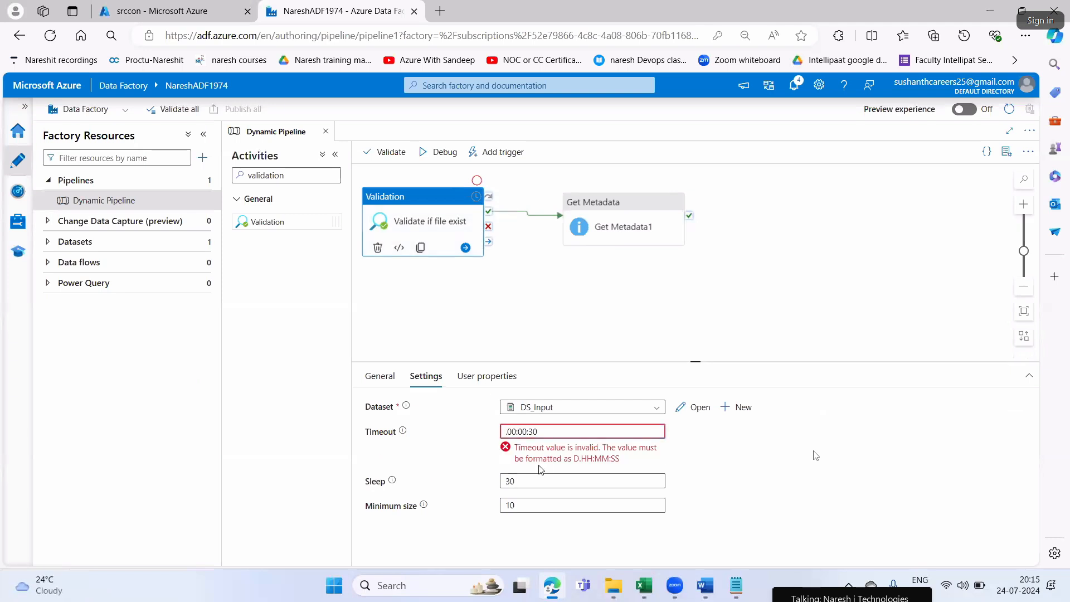
pyautogui.write('5')
pyautogui.click(553, 431)
pyautogui.press('BackSpace')
pyautogui.press('BackSpace')
pyautogui.write('00')
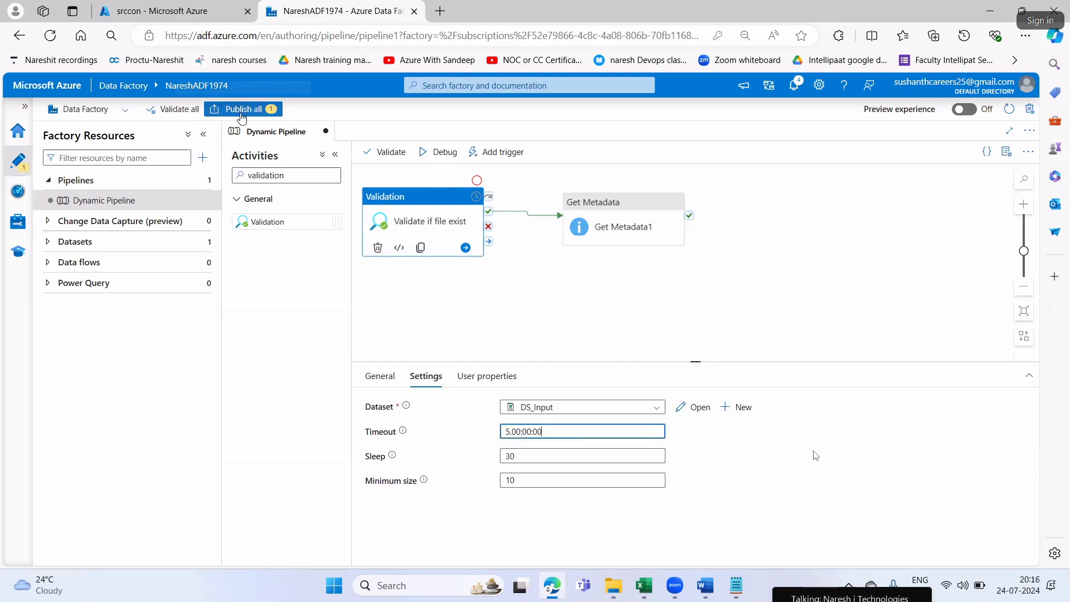
pyautogui.click(249, 111)
pyautogui.click(685, 548)
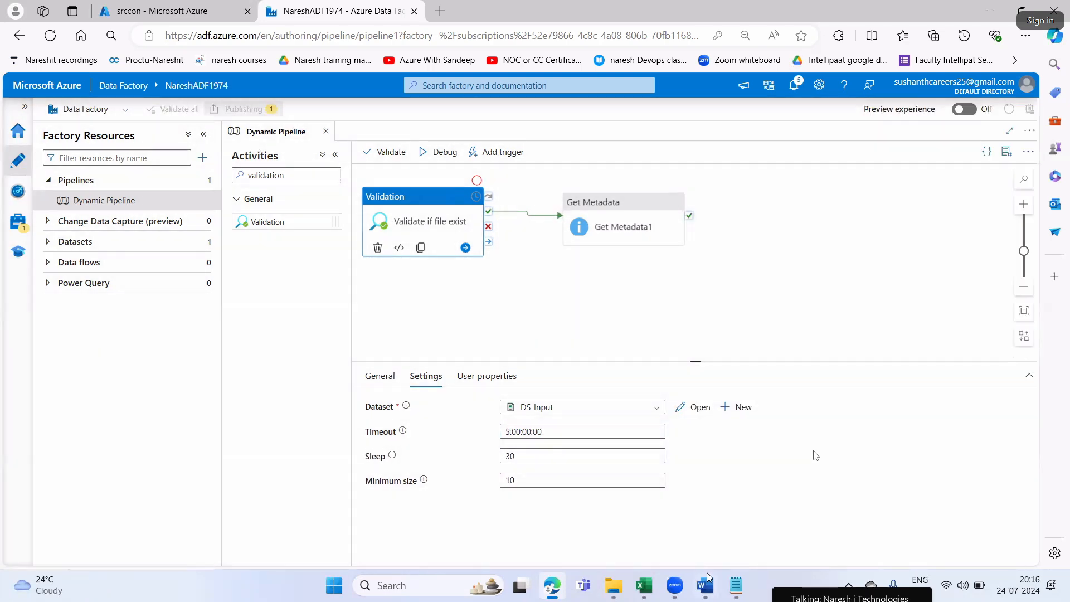
# Switch to Word and read the start of Step8 on the purpose and placement of the If condition control, highlighting its phrases
pyautogui.click(705, 585)
pyautogui.scroll(-4, 510, 338)
pyautogui.click(510, 339)
pyautogui.moveTo(528, 303); pyautogui.dragTo(863, 310)
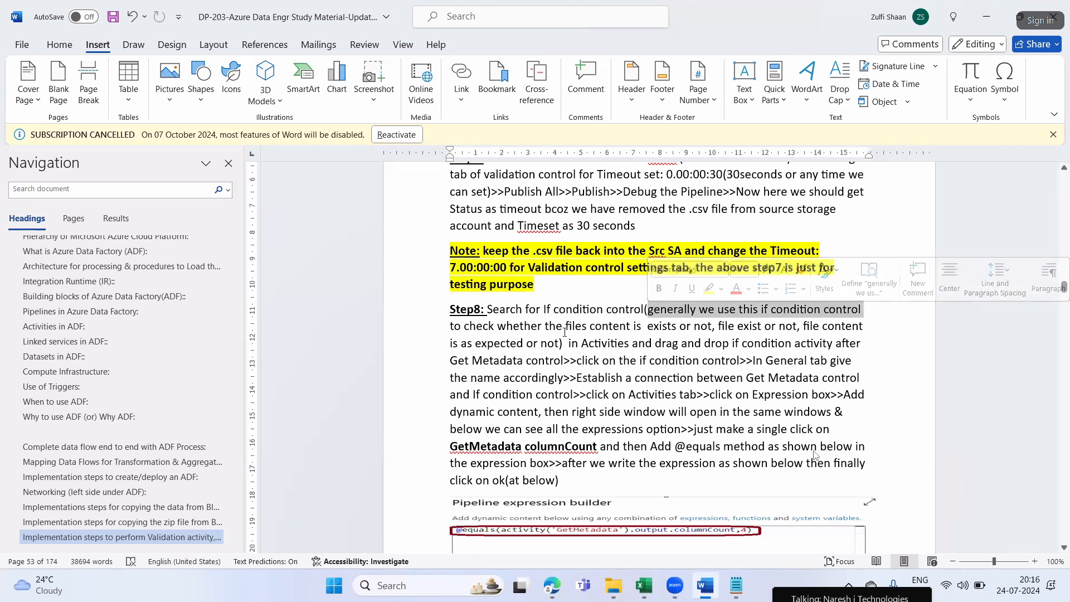
pyautogui.moveTo(498, 326); pyautogui.dragTo(815, 330)
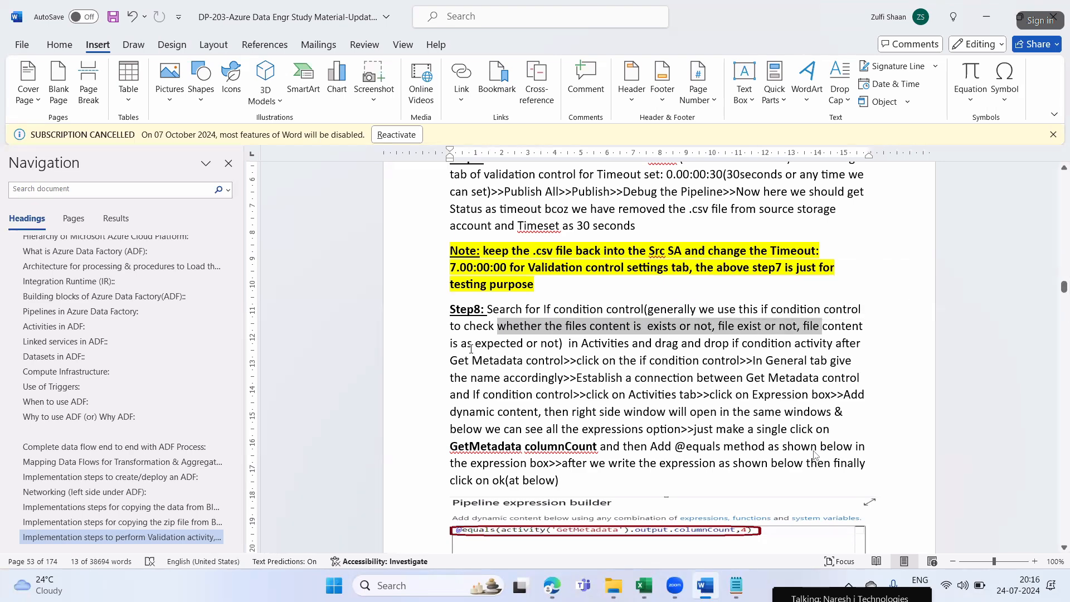
pyautogui.moveTo(462, 344); pyautogui.dragTo(549, 344)
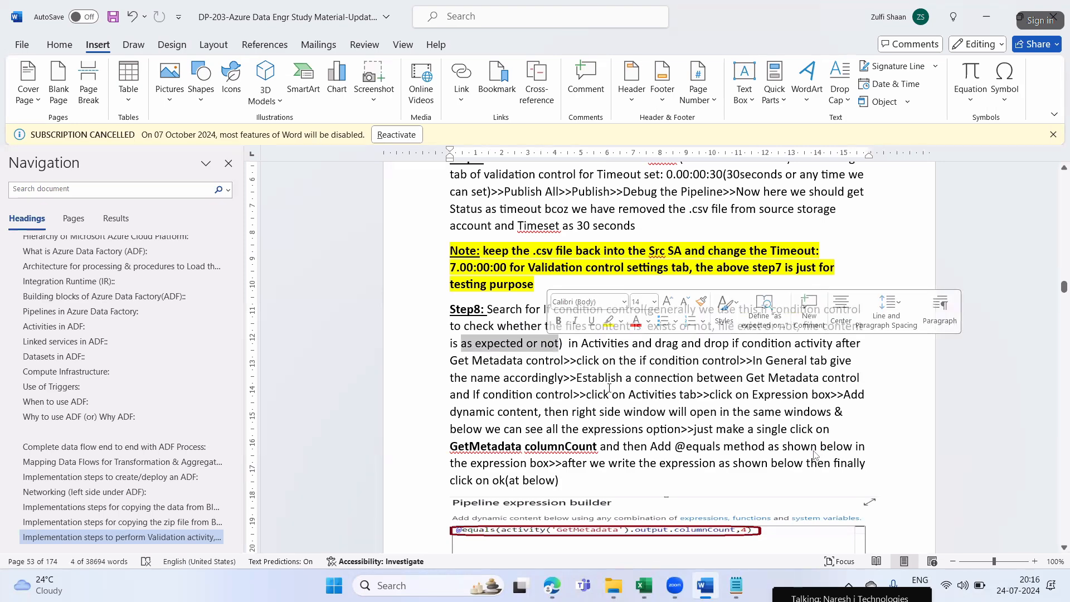
pyautogui.click(472, 361)
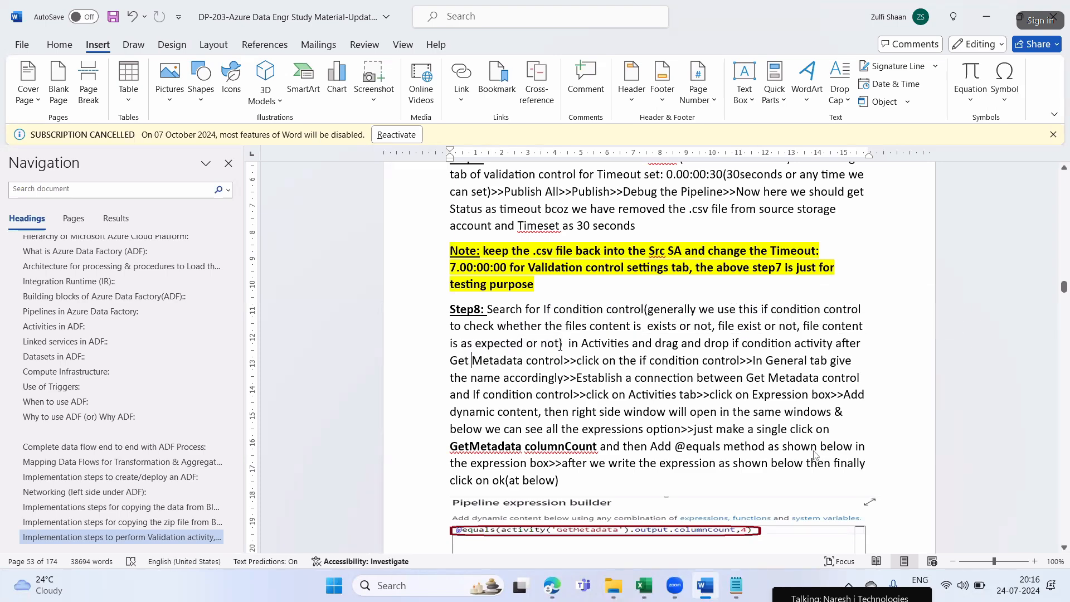
pyautogui.moveTo(559, 343); pyautogui.dragTo(647, 310)
pyautogui.moveTo(537, 309); pyautogui.dragTo(642, 310)
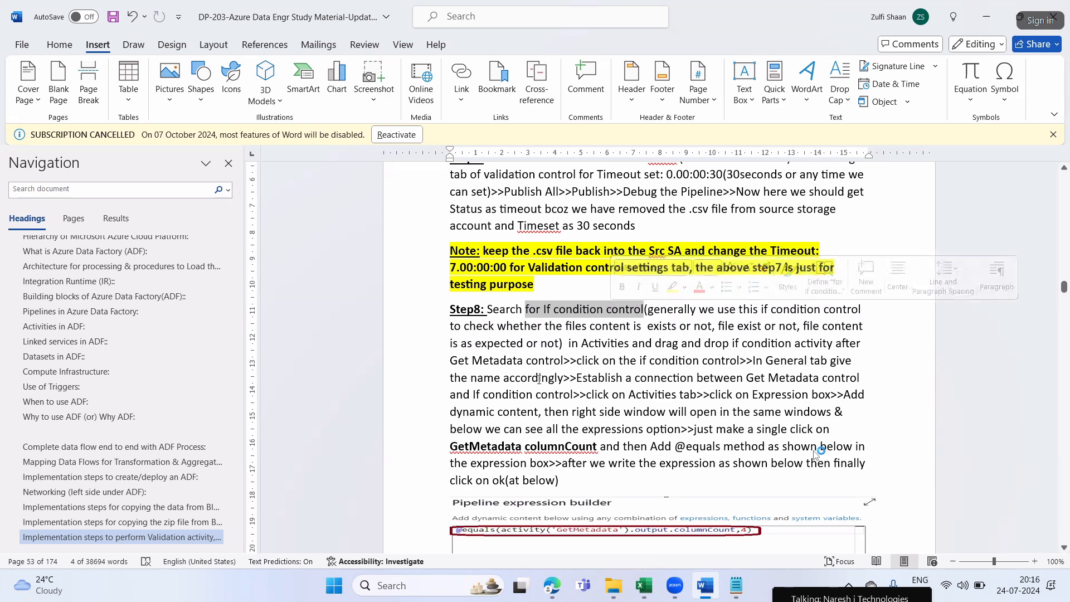
pyautogui.doubleClick(560, 359)
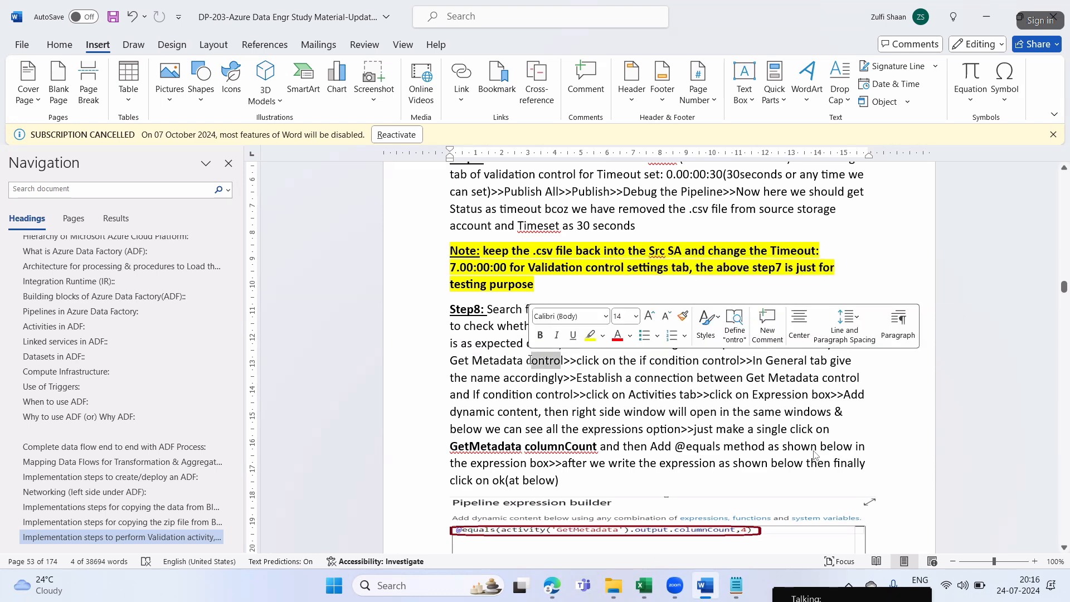
# Return to Edge, search the activities for "if con" and add an If Condition activity after Get Metadata1 in Dynamic Pipeline
pyautogui.hotkey('alt', 'Tab')
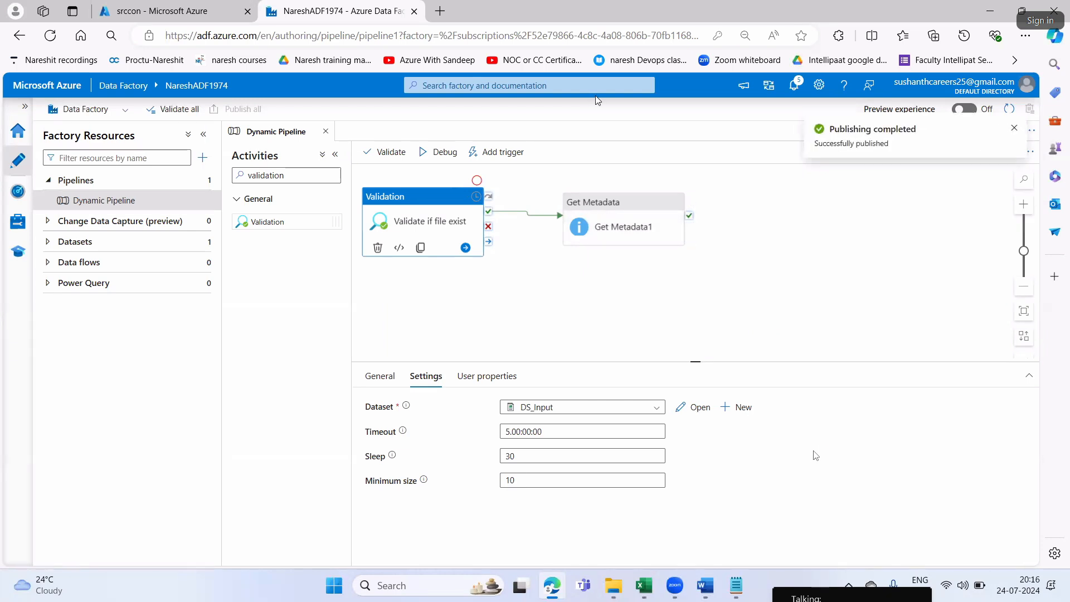
pyautogui.click(292, 178)
pyautogui.press('BackSpace')
pyautogui.press('BackSpace')
pyautogui.press('BackSpace')
pyautogui.press('BackSpace')
pyautogui.press('BackSpace')
pyautogui.press('BackSpace')
pyautogui.press('BackSpace')
pyautogui.press('BackSpace')
pyautogui.press('BackSpace')
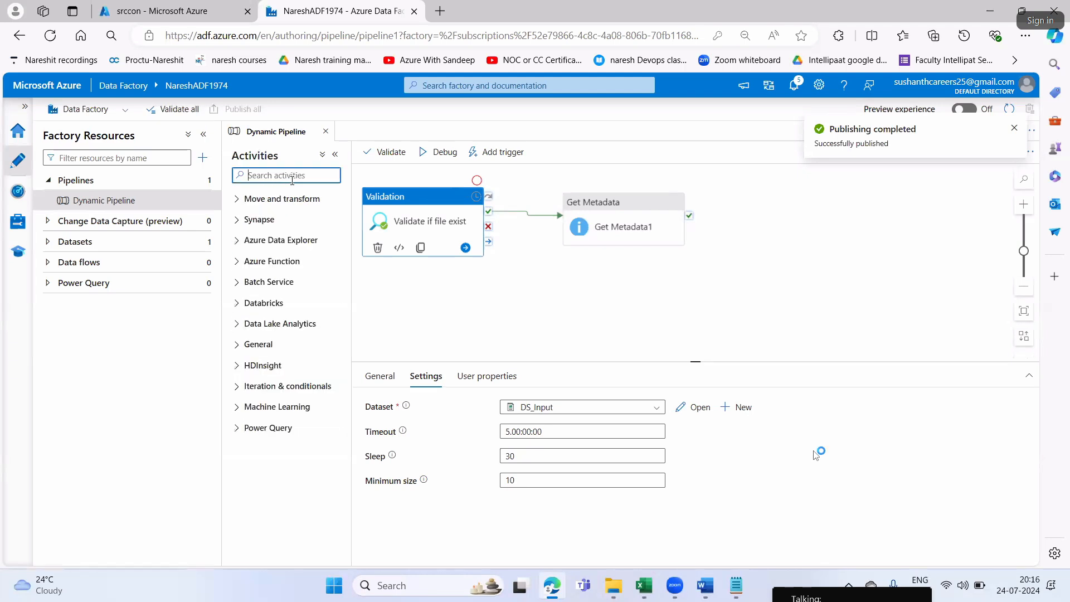
pyautogui.write('if con')
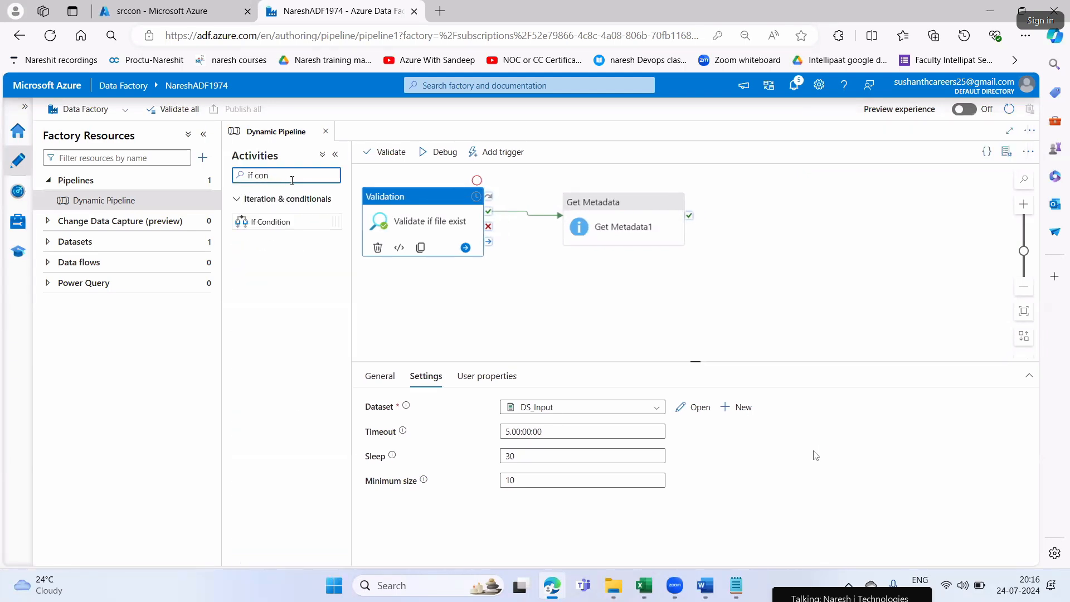
pyautogui.moveTo(262, 222); pyautogui.dragTo(832, 217)
# Connect the success output of Get Metadata1 to the If Condition activity and select that activity
pyautogui.moveTo(689, 215); pyautogui.dragTo(779, 223)
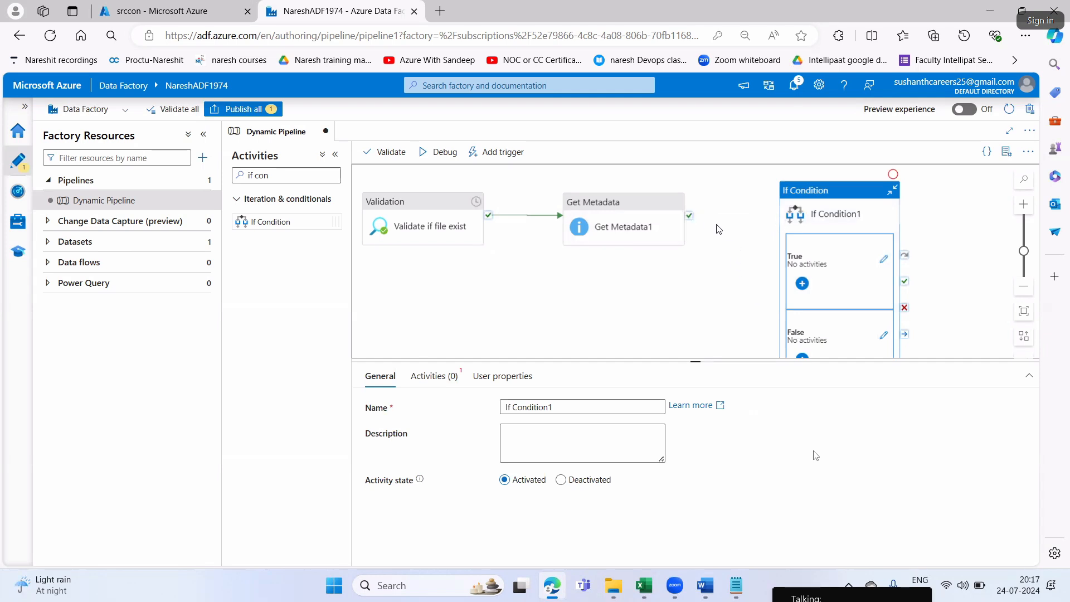
pyautogui.moveTo(690, 215); pyautogui.dragTo(822, 254)
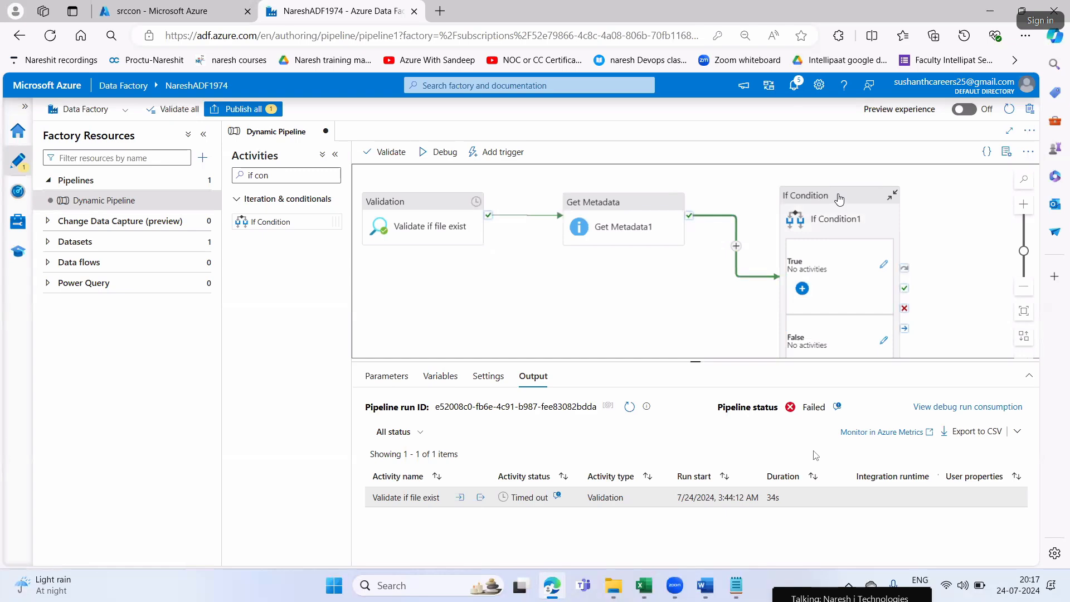
pyautogui.moveTo(839, 204); pyautogui.dragTo(839, 199)
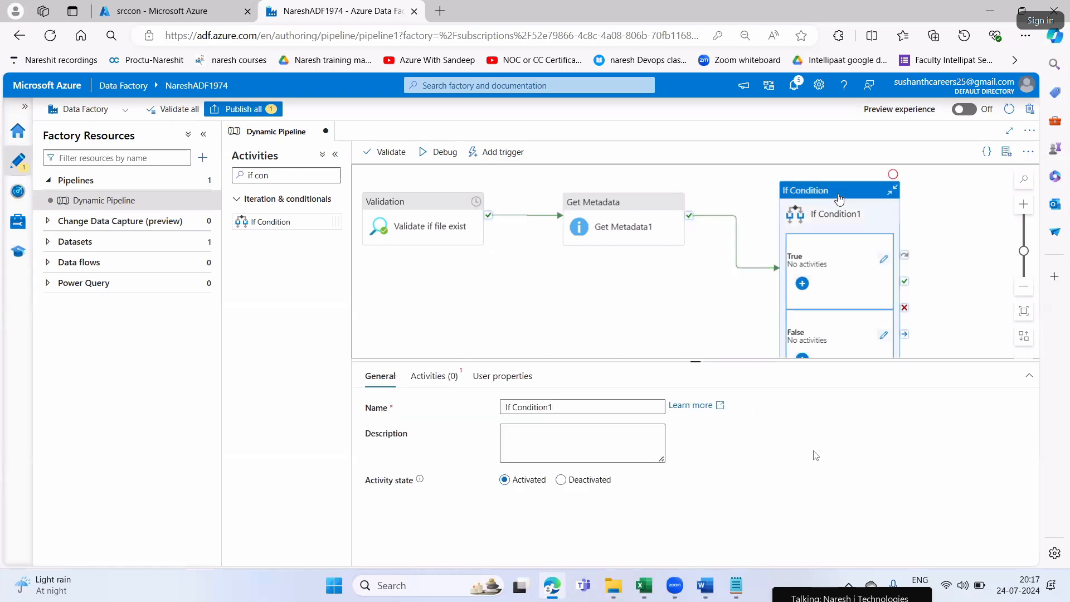
# Check Step8 in Word, return to Edge and rename the If Condition activity as "If Condition for src file"
pyautogui.click(706, 585)
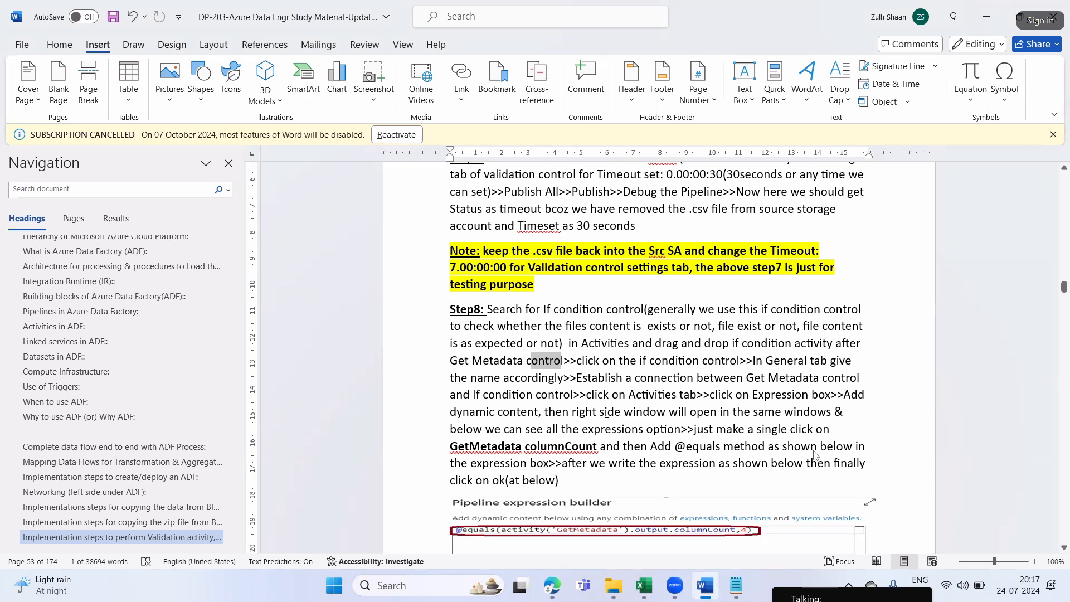
pyautogui.hotkey('alt', 'Tab')
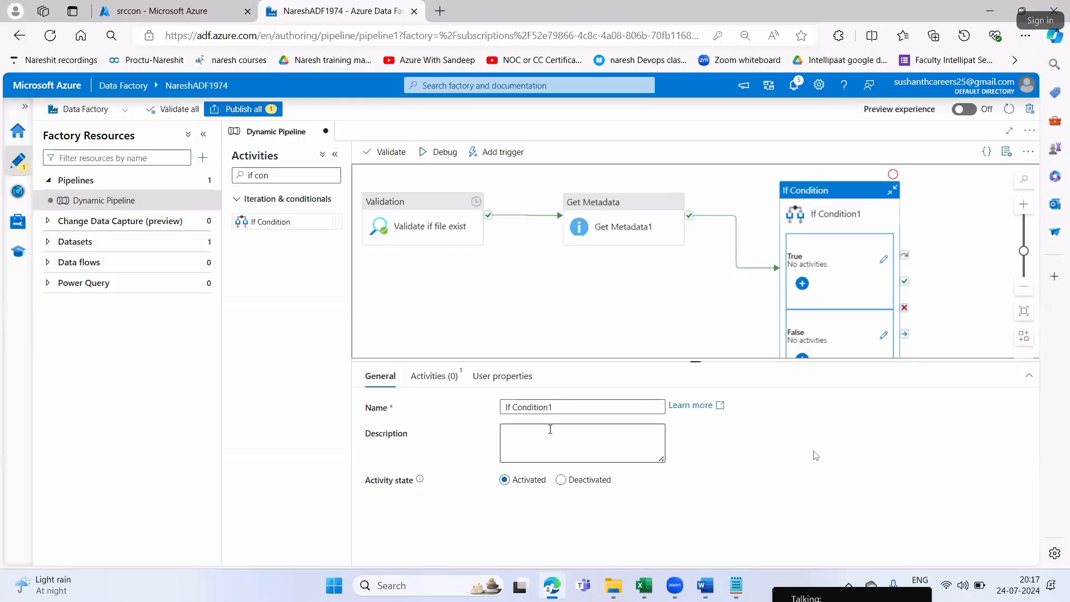
pyautogui.click(580, 404)
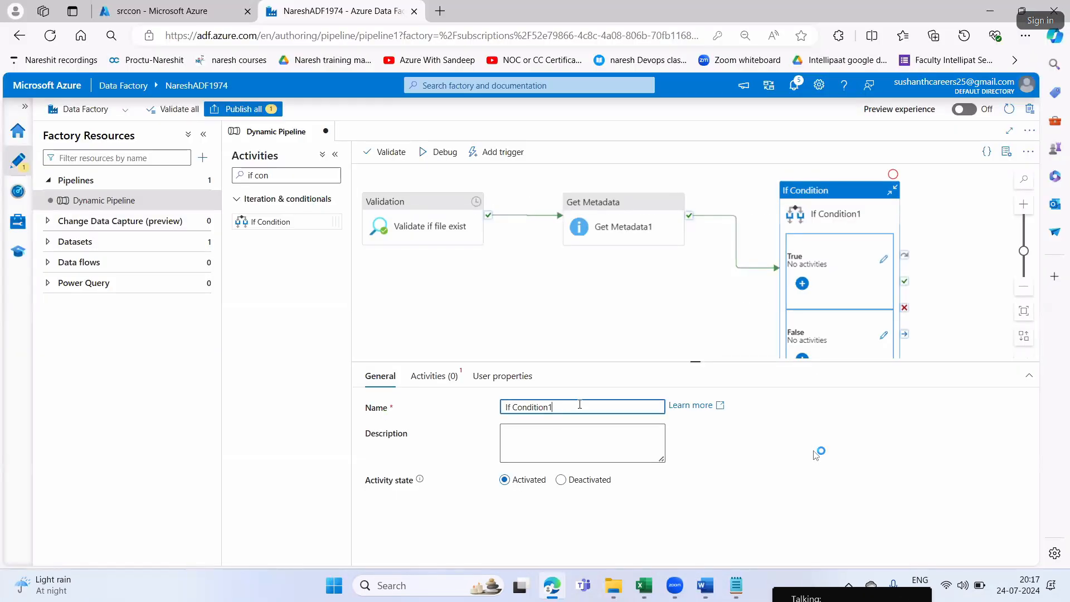
pyautogui.write('for src file')
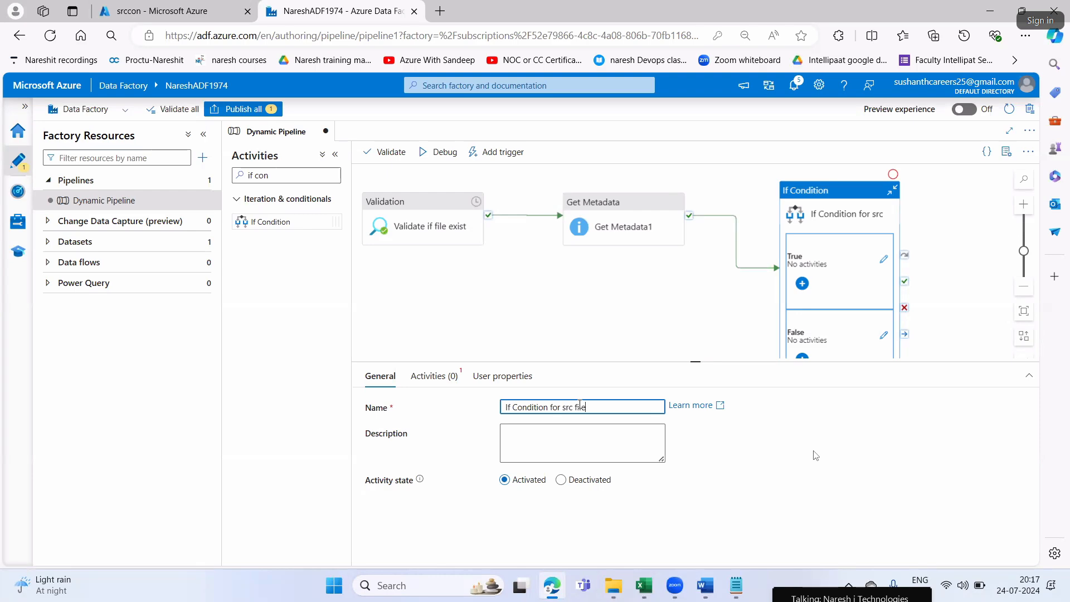
# Switch to Word and read the Step8 instructions on connecting Get Metadata to the If condition and opening its activities
pyautogui.hotkey('alt', 'Tab')
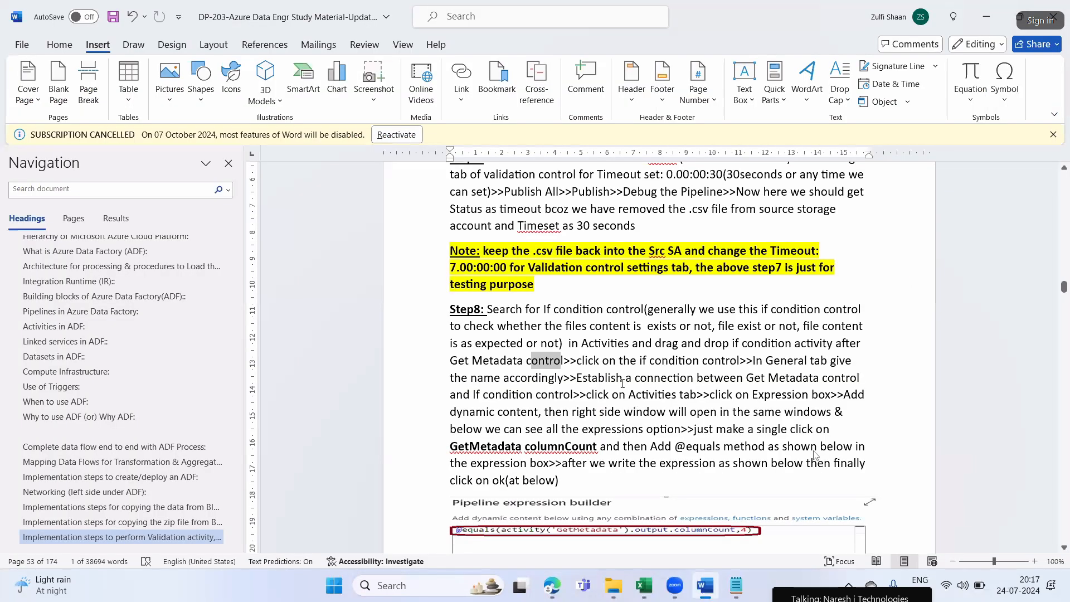
pyautogui.moveTo(602, 361); pyautogui.dragTo(739, 362)
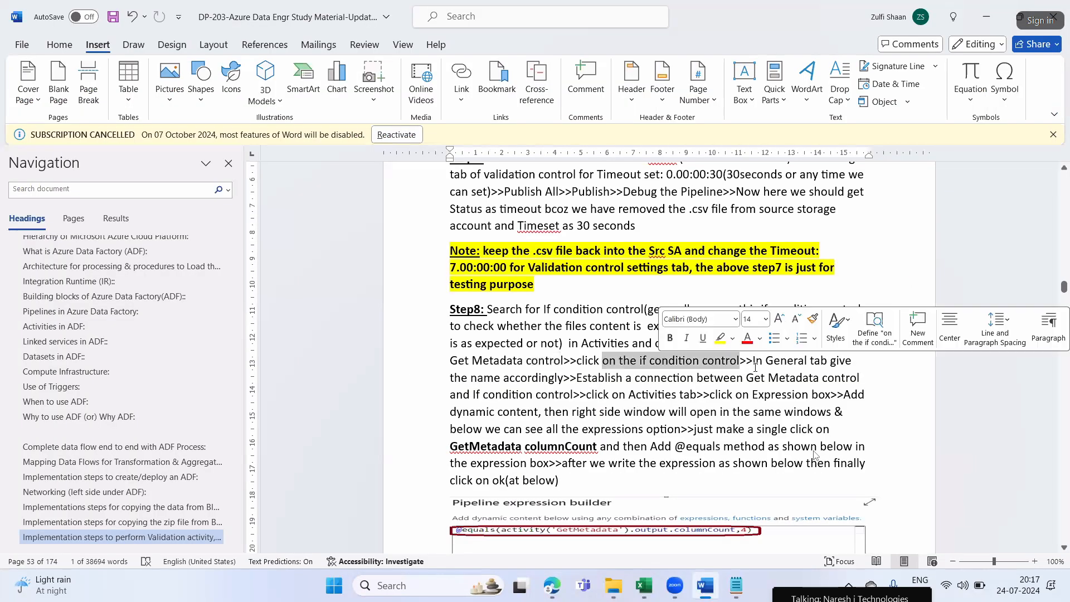
pyautogui.moveTo(577, 378); pyautogui.dragTo(793, 376)
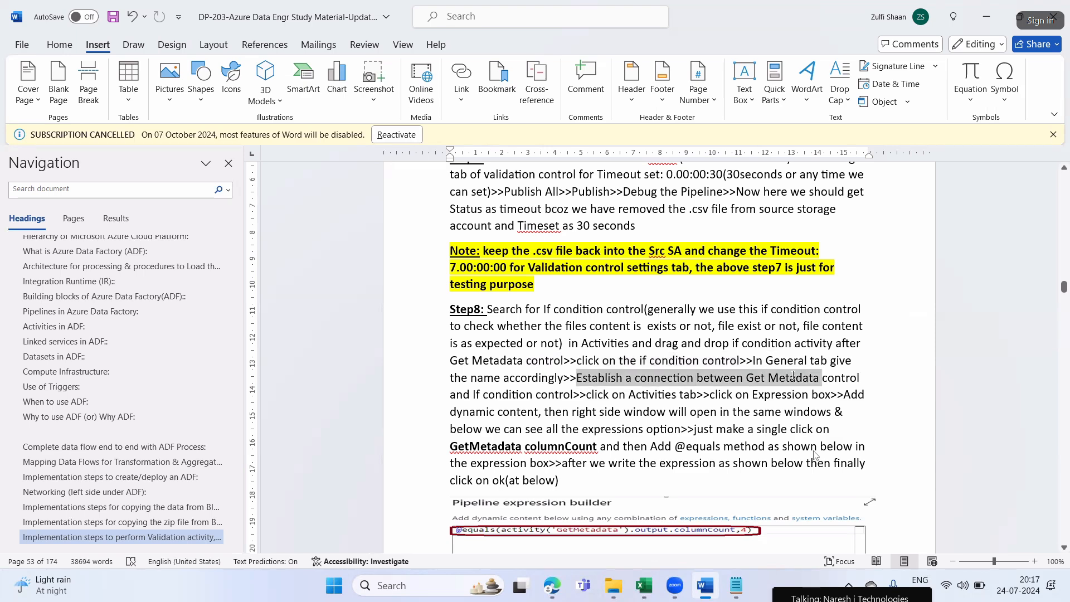
pyautogui.moveTo(575, 394); pyautogui.dragTo(678, 394)
pyautogui.click(780, 412)
# Return to Edge and open the expression builder for the If Condition for src file activity, checking Step8 in Word along the way
pyautogui.hotkey('alt', 'Tab')
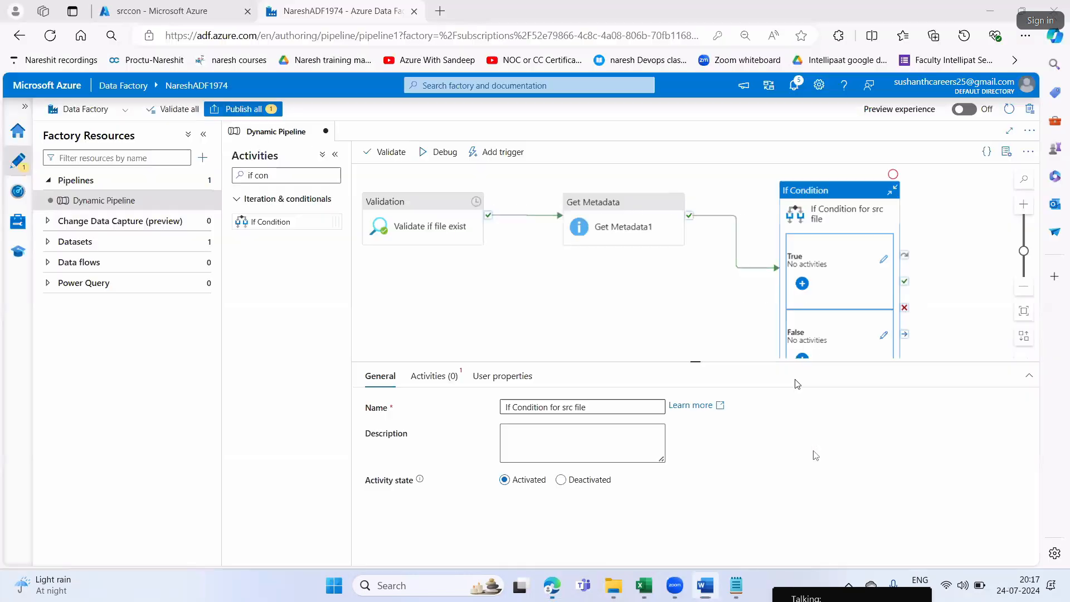
pyautogui.click(836, 194)
pyautogui.click(429, 377)
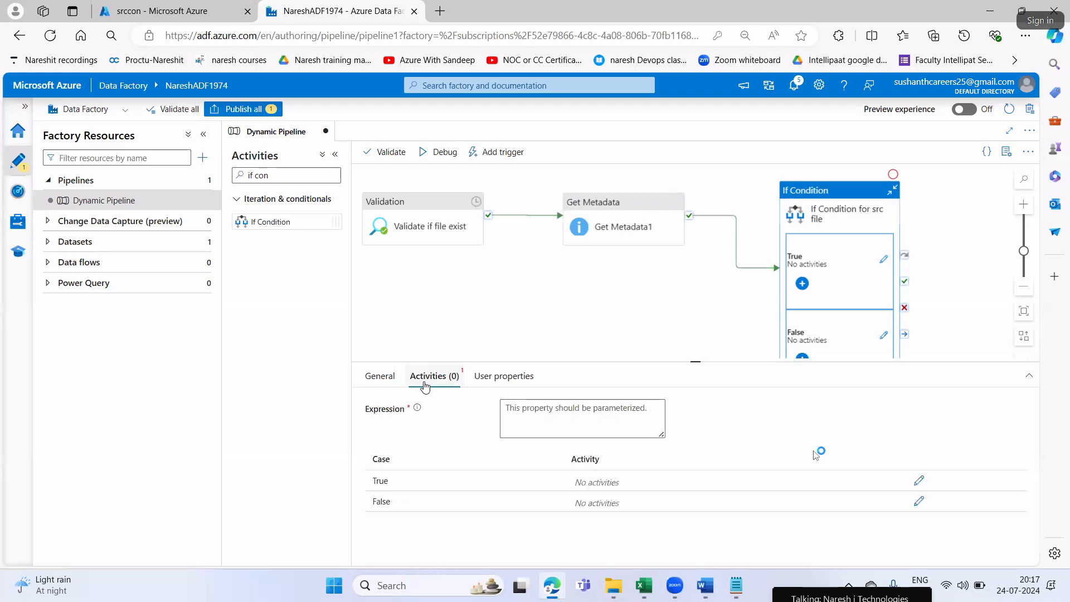
pyautogui.hotkey('alt', 'Tab')
pyautogui.moveTo(711, 395); pyautogui.dragTo(806, 399)
pyautogui.hotkey('alt', 'Tab')
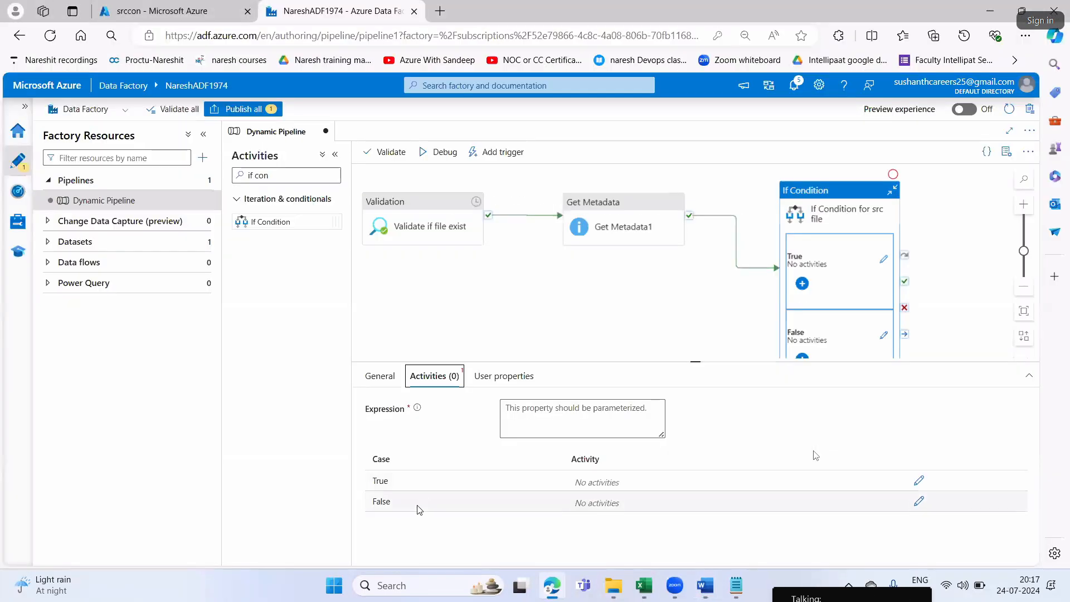
pyautogui.click(538, 408)
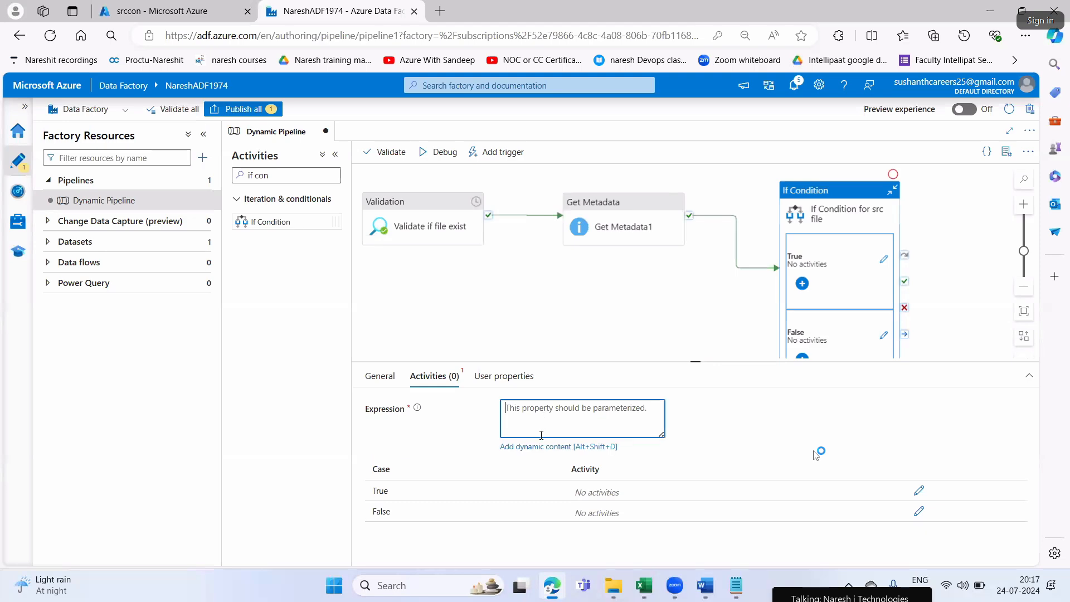
pyautogui.click(531, 448)
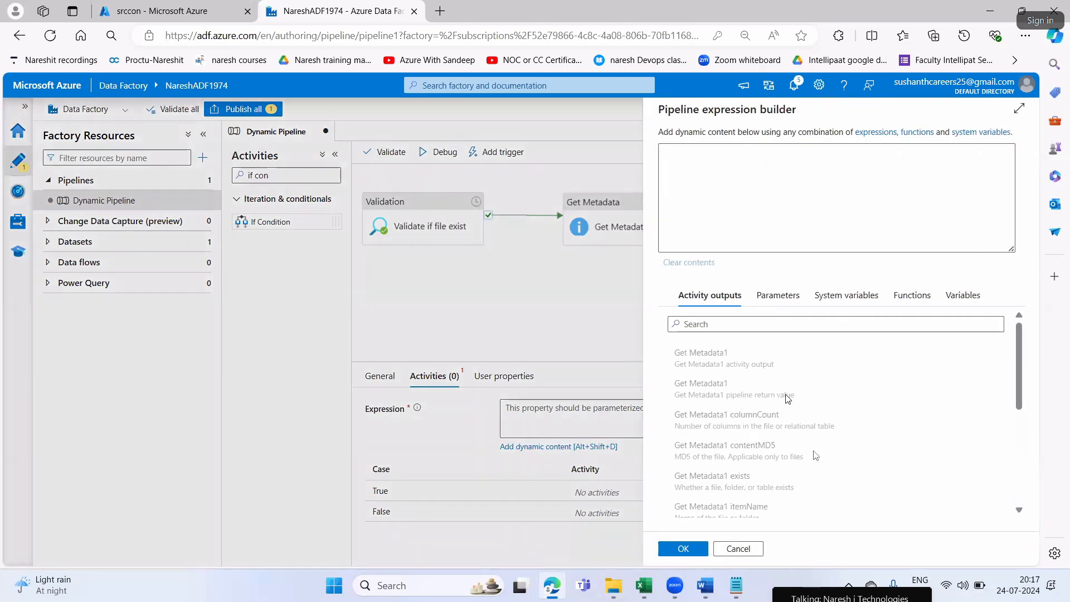
# Switch to Word and read the Step8 instructions about the dynamic content window and its list of expressions
pyautogui.hotkey('alt', 'Tab')
pyautogui.moveTo(518, 413); pyautogui.dragTo(727, 413)
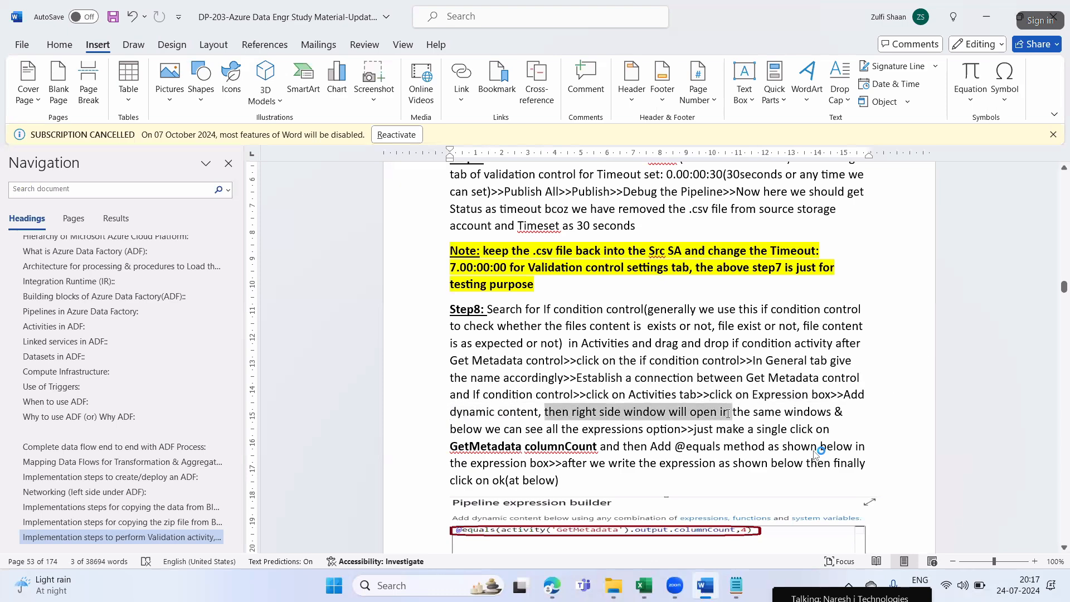
pyautogui.moveTo(800, 414); pyautogui.dragTo(835, 414)
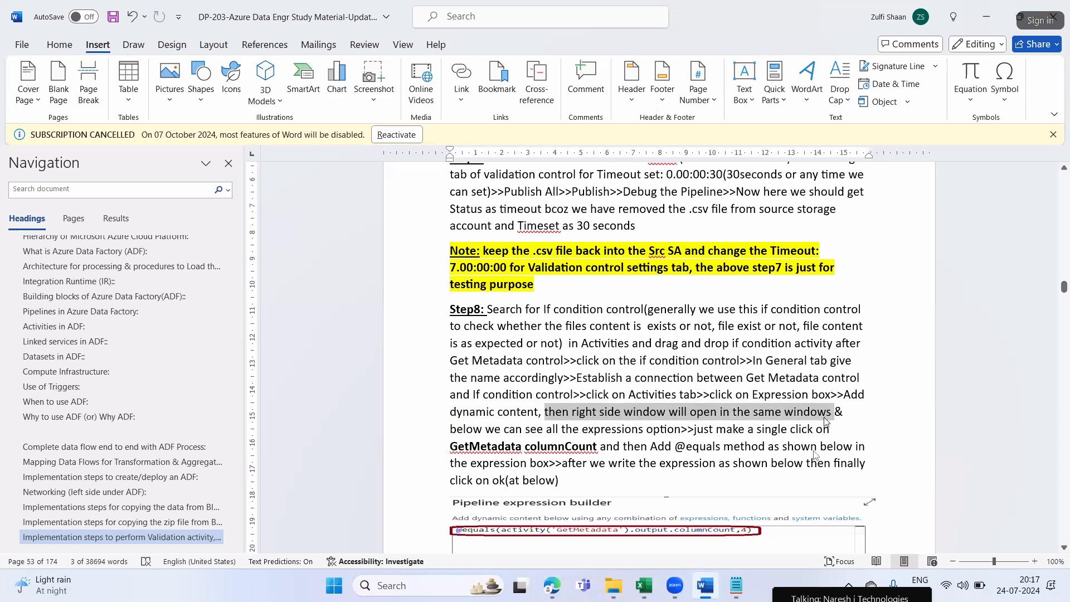
pyautogui.moveTo(478, 431); pyautogui.dragTo(602, 434)
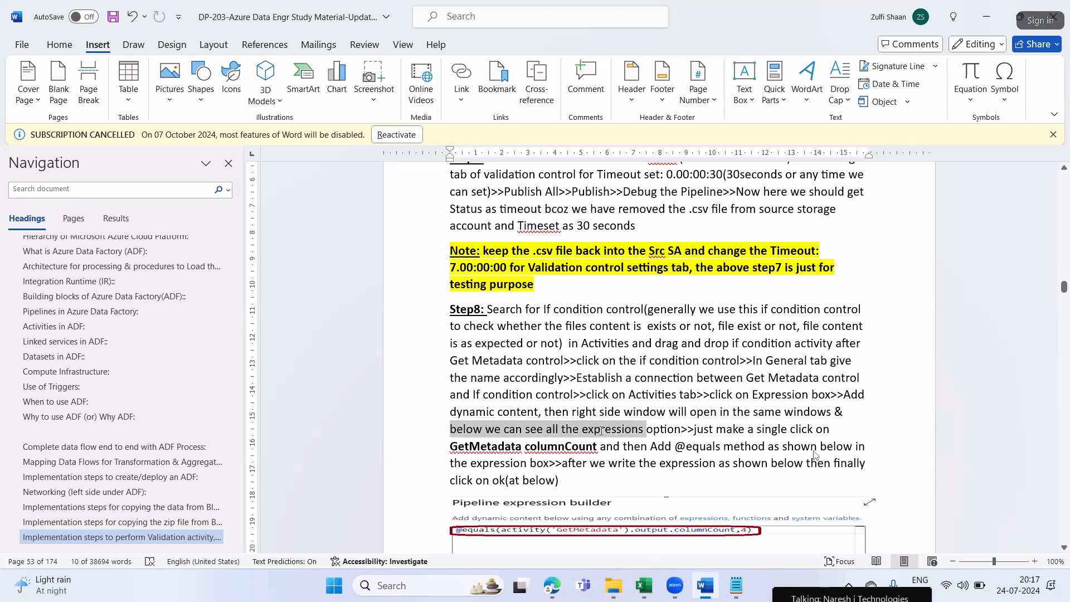
# Return to Edge, cancel the Pipeline expression builder and reopen it for the If Condition expression
pyautogui.hotkey('alt', 'Tab')
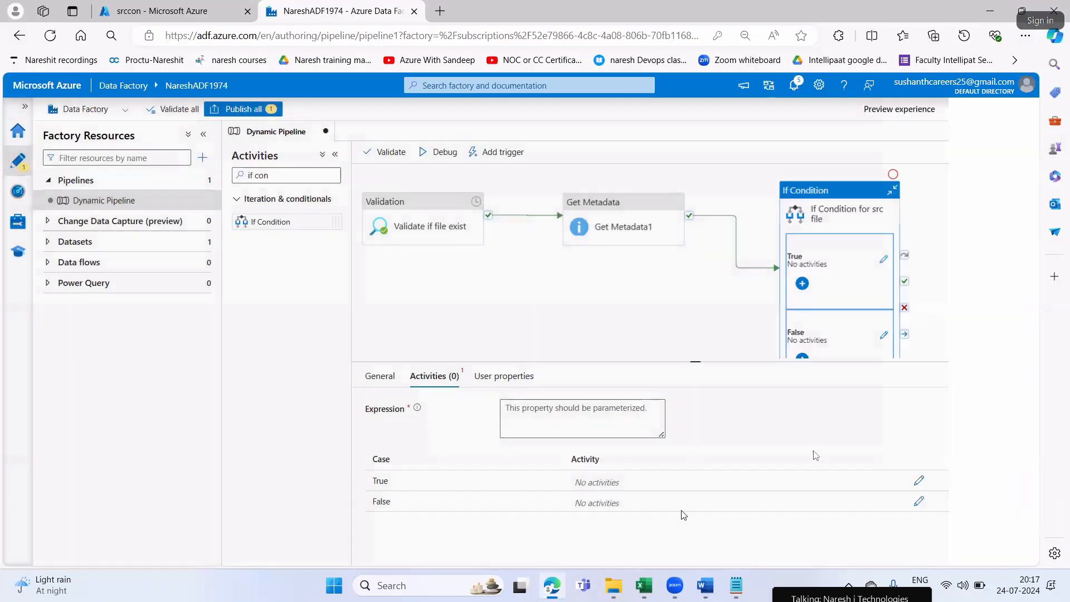
pyautogui.click(737, 548)
pyautogui.click(574, 447)
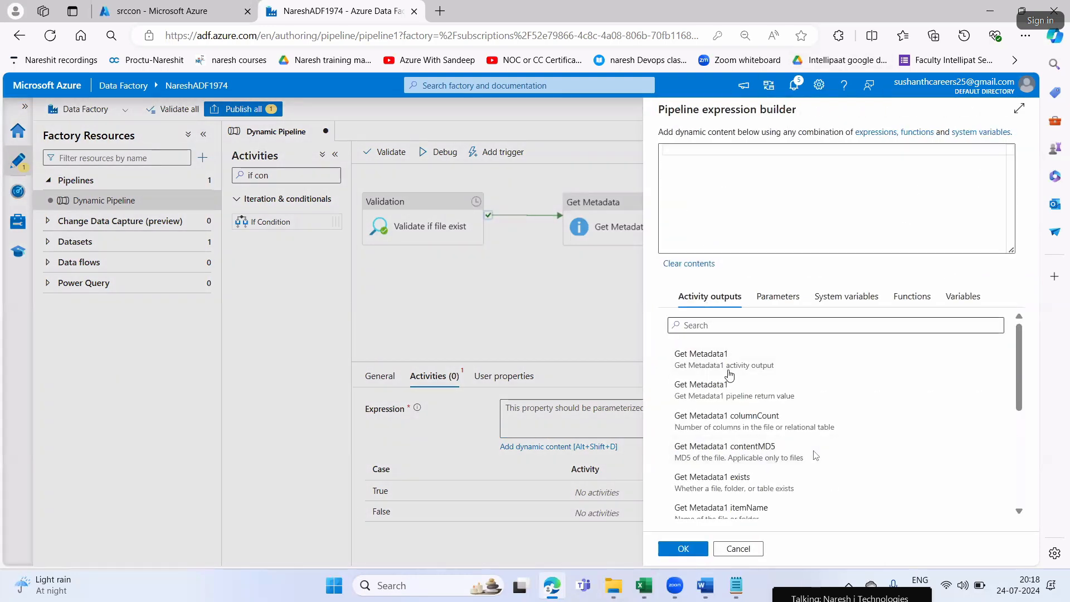
pyautogui.hotkey('alt', 'Tab')
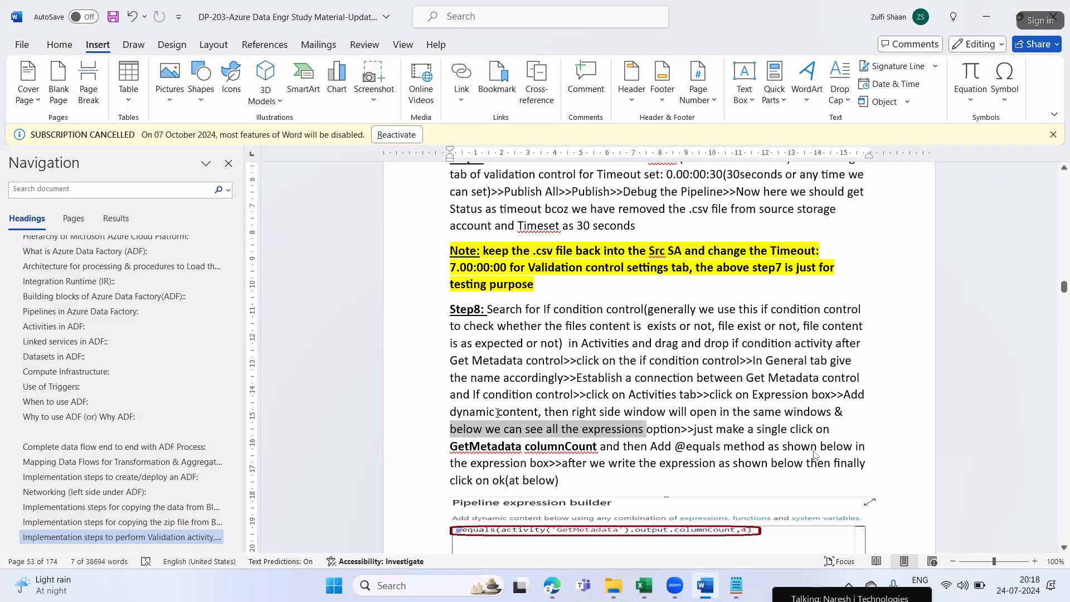
pyautogui.moveTo(624, 412); pyautogui.dragTo(834, 412)
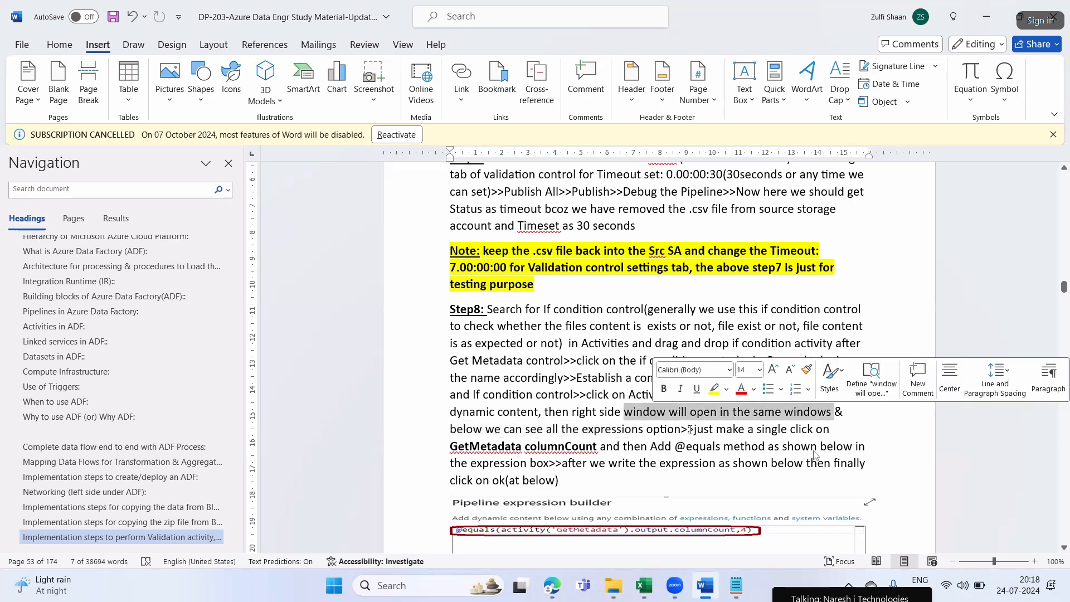
pyautogui.moveTo(498, 413); pyautogui.dragTo(833, 413)
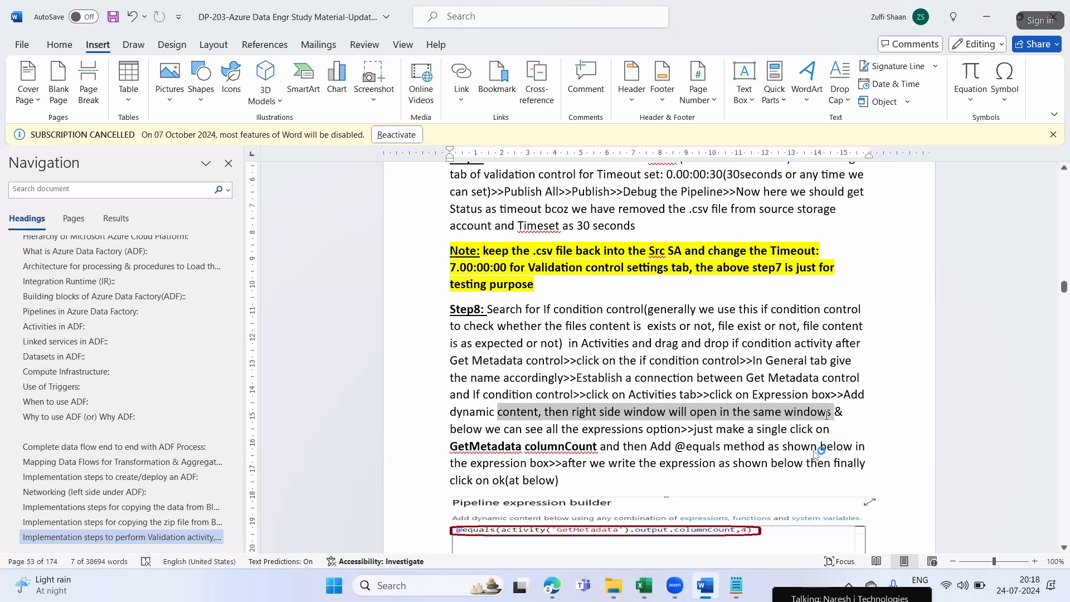
pyautogui.scroll(-1, 604, 436)
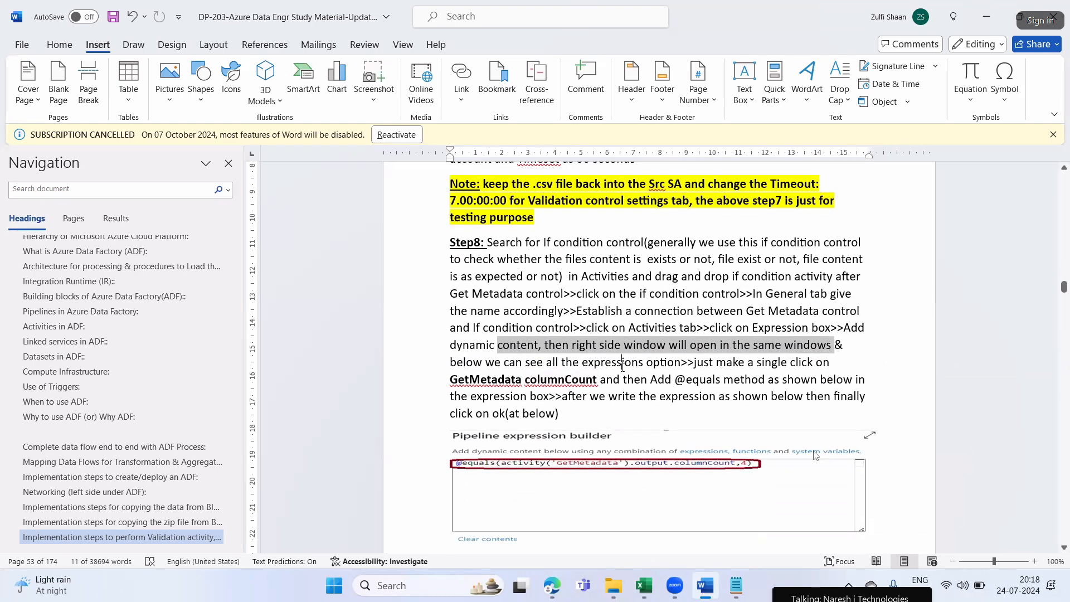
pyautogui.moveTo(622, 367); pyautogui.dragTo(675, 369)
pyautogui.click(828, 365)
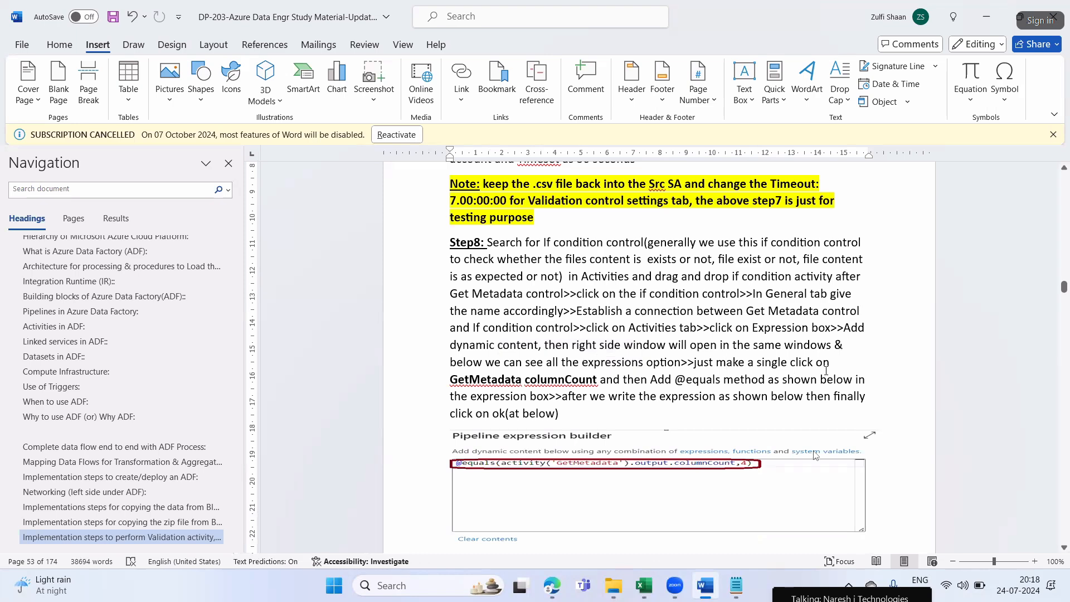
pyautogui.moveTo(450, 381); pyautogui.dragTo(563, 383)
pyautogui.scroll(-3, 613, 468)
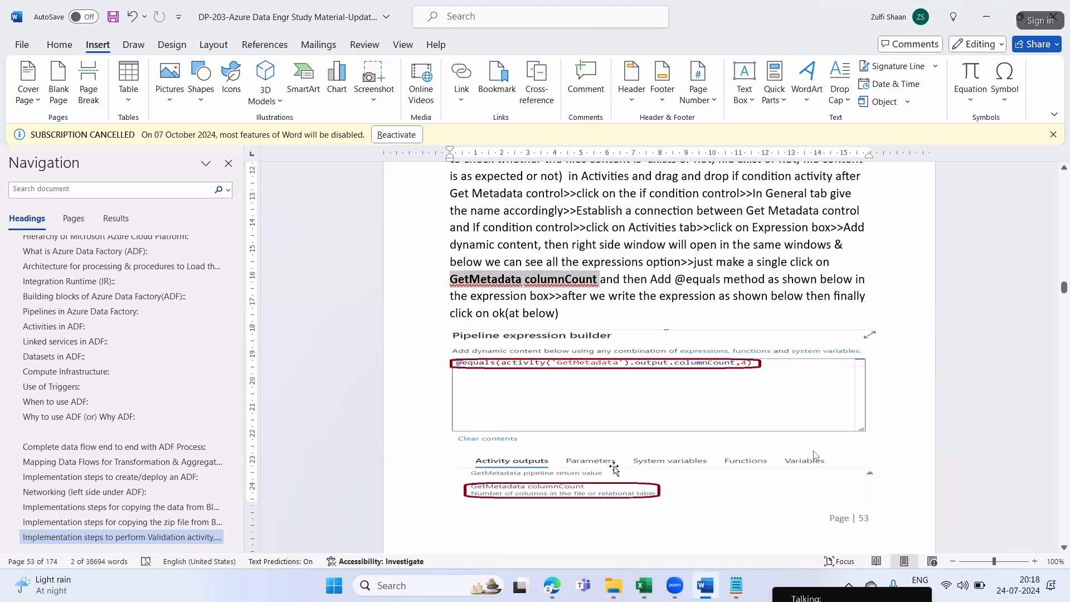
# Return to Edge and insert the Get Metadata1 columnCount activity output into the expression, comparing it with the sample in Word
pyautogui.hotkey('alt', 'Tab')
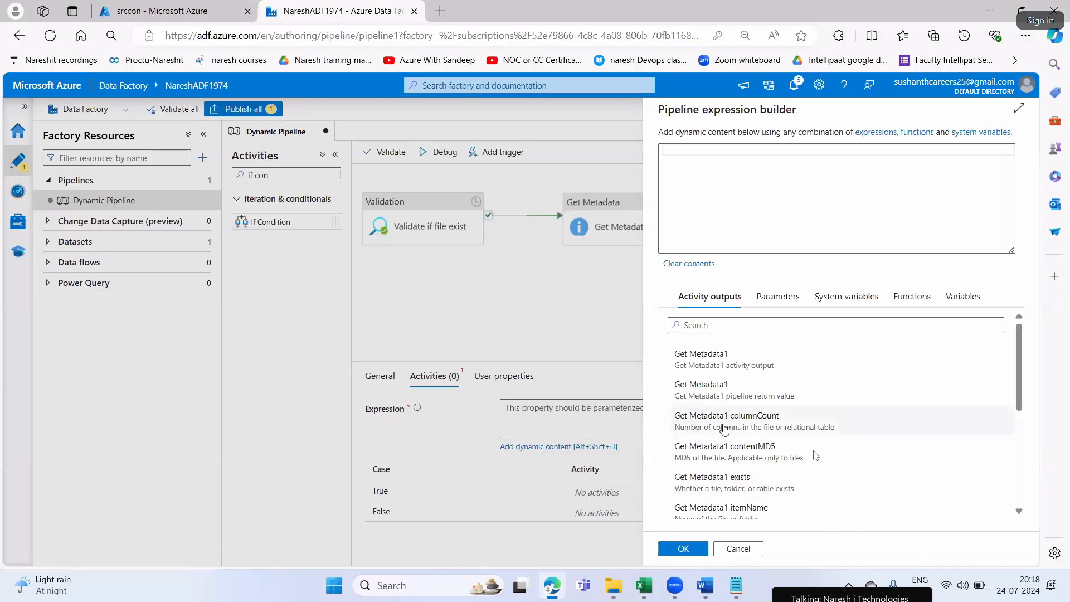
pyautogui.click(725, 425)
pyautogui.hotkey('alt', 'Tab')
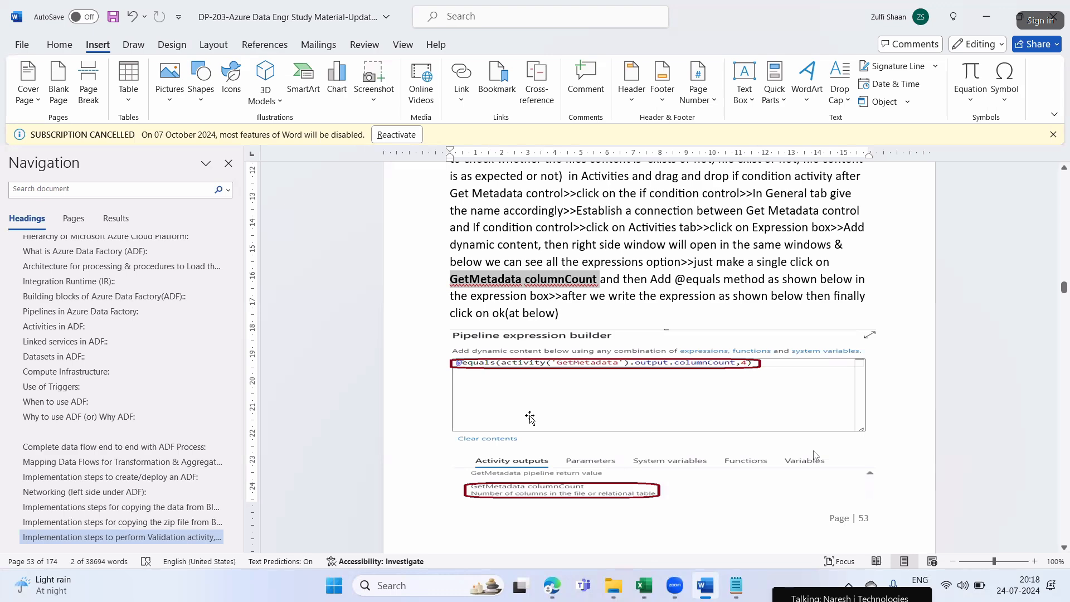
pyautogui.hotkey('alt', 'Tab')
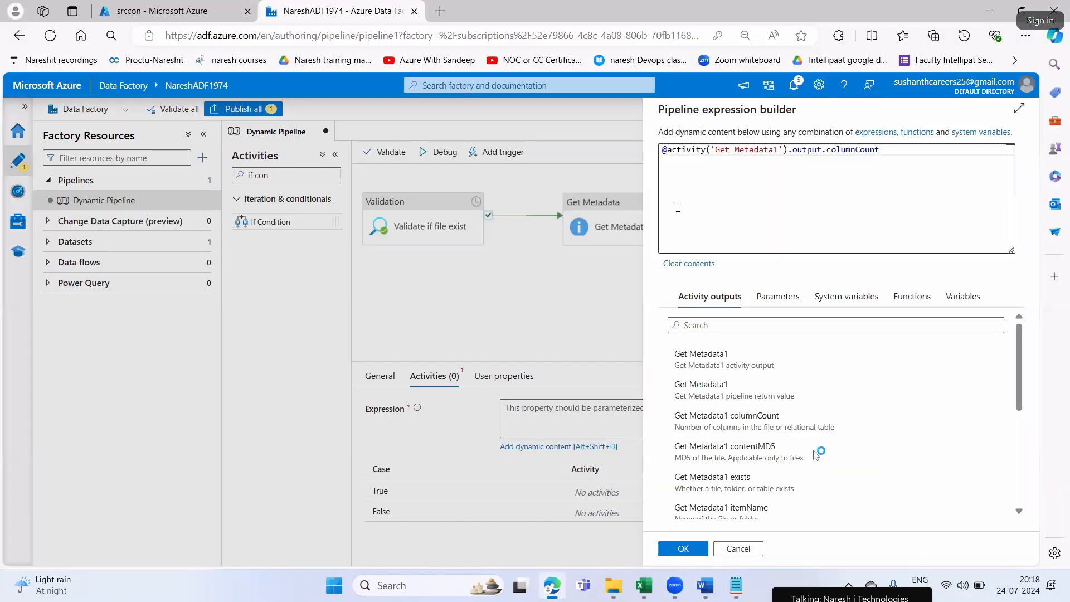
# Check the sample expression in Word and insert "equals(" between the @ sign and activity in the Edge expression
pyautogui.hotkey('alt', 'Tab')
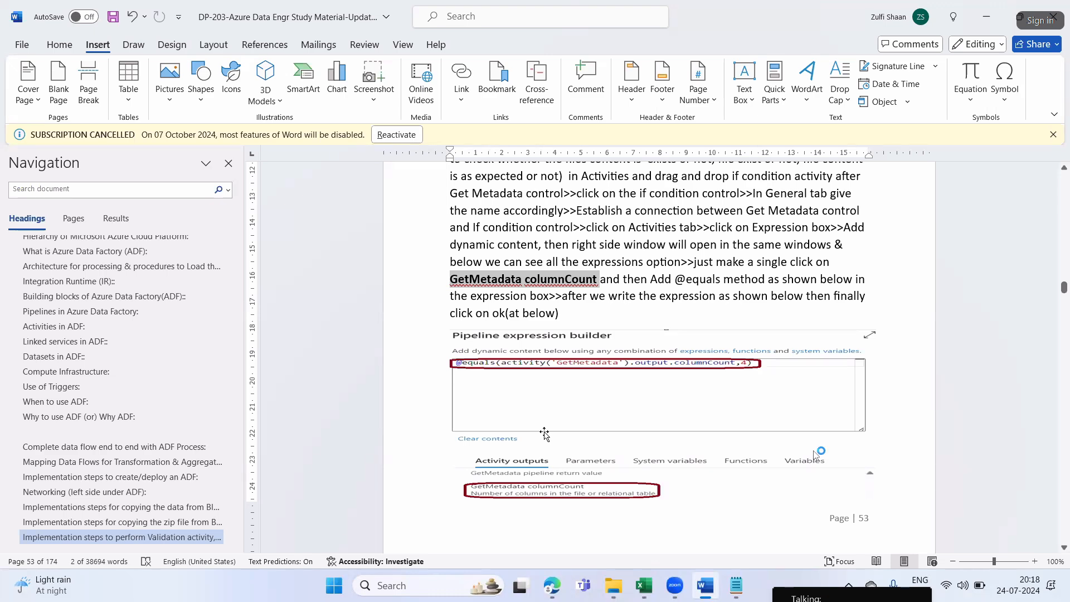
pyautogui.hotkey('alt', 'Tab')
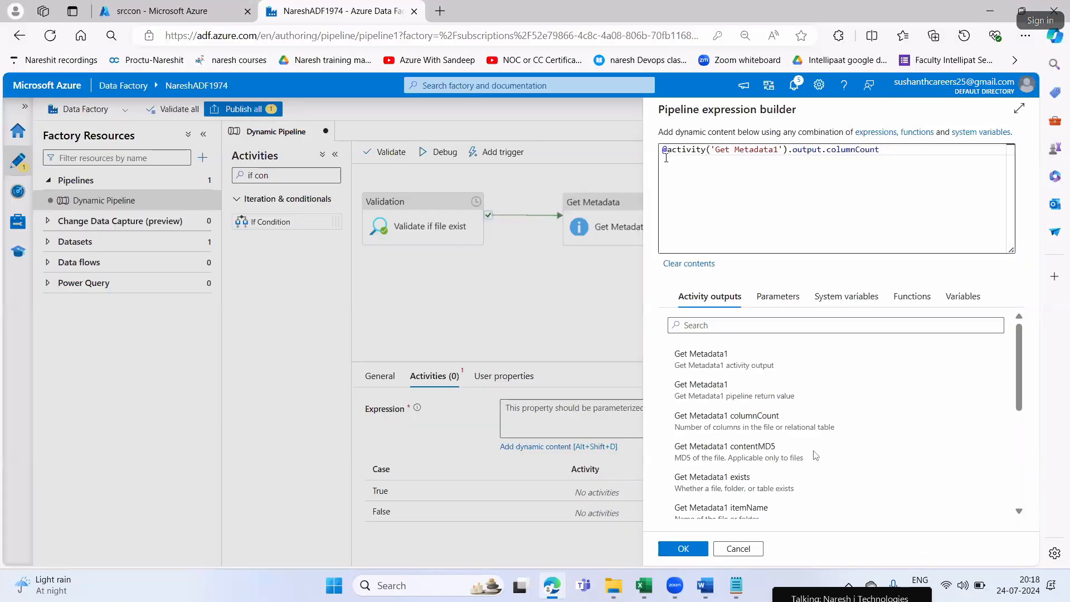
pyautogui.hotkey('alt', 'Tab')
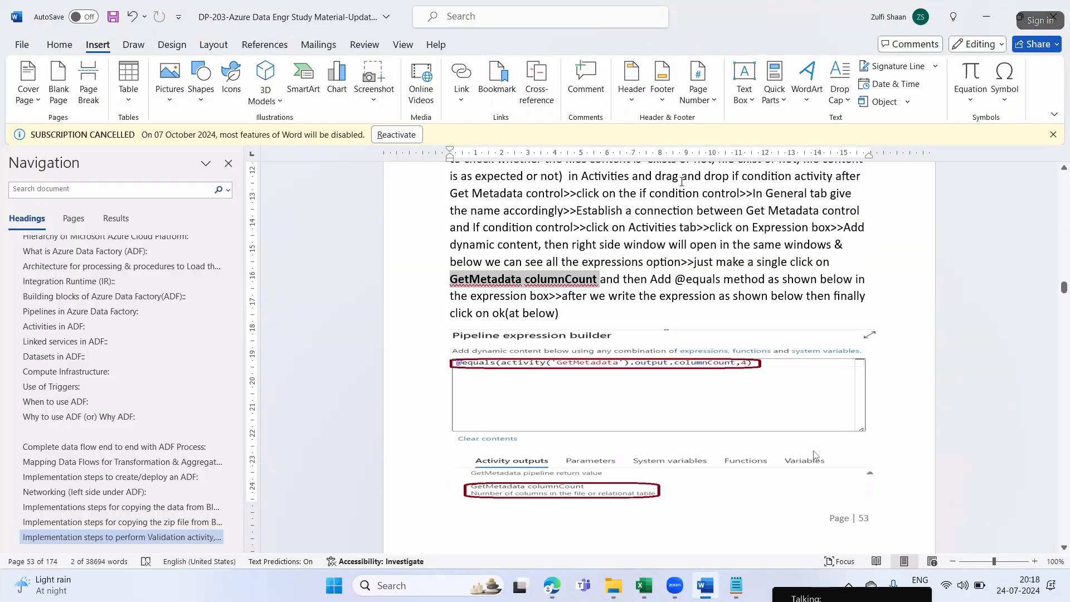
pyautogui.hotkey('alt', 'Tab')
pyautogui.write('equals')
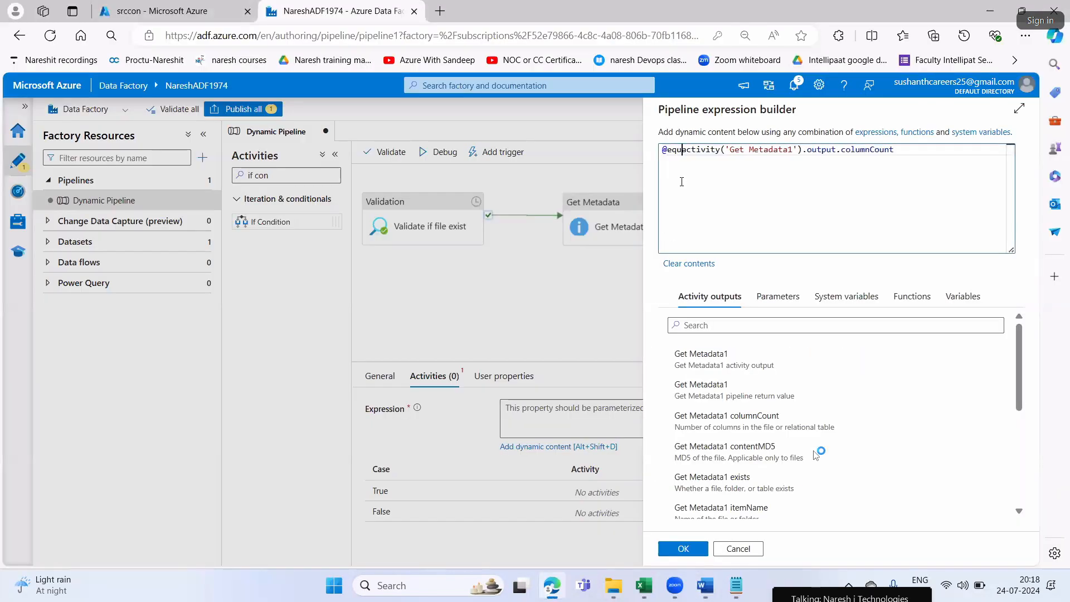
pyautogui.write('(')
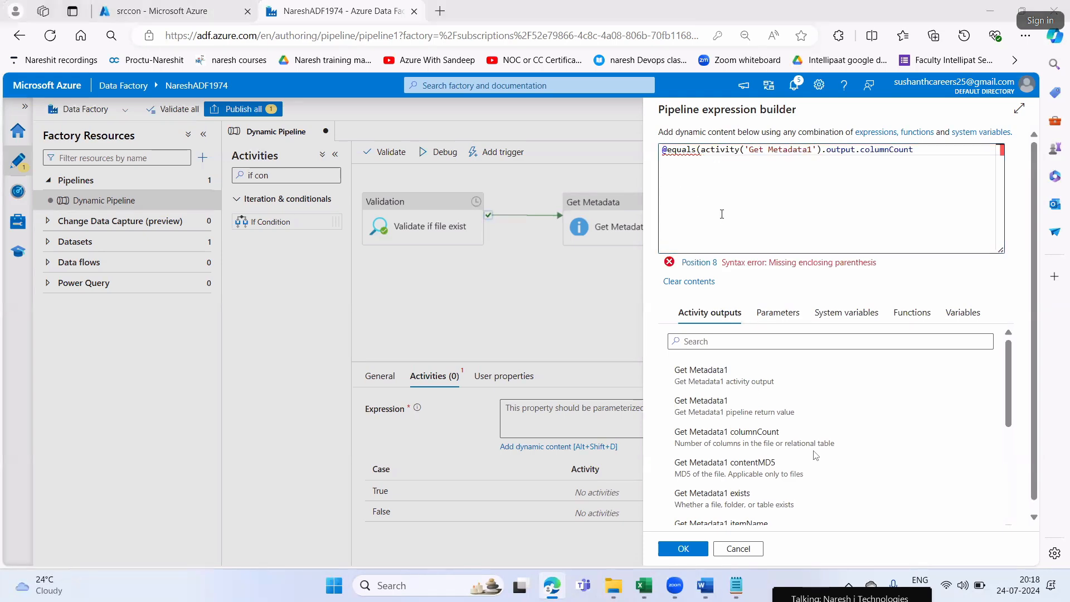
pyautogui.hotkey('alt', 'Tab')
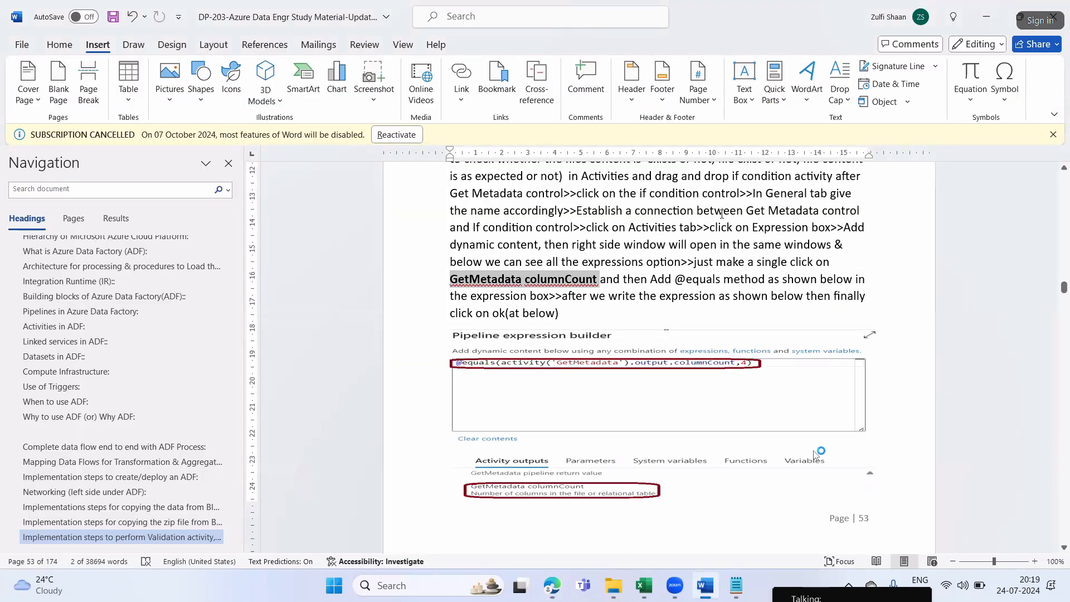
pyautogui.hotkey('alt', 'Tab')
pyautogui.click(911, 150)
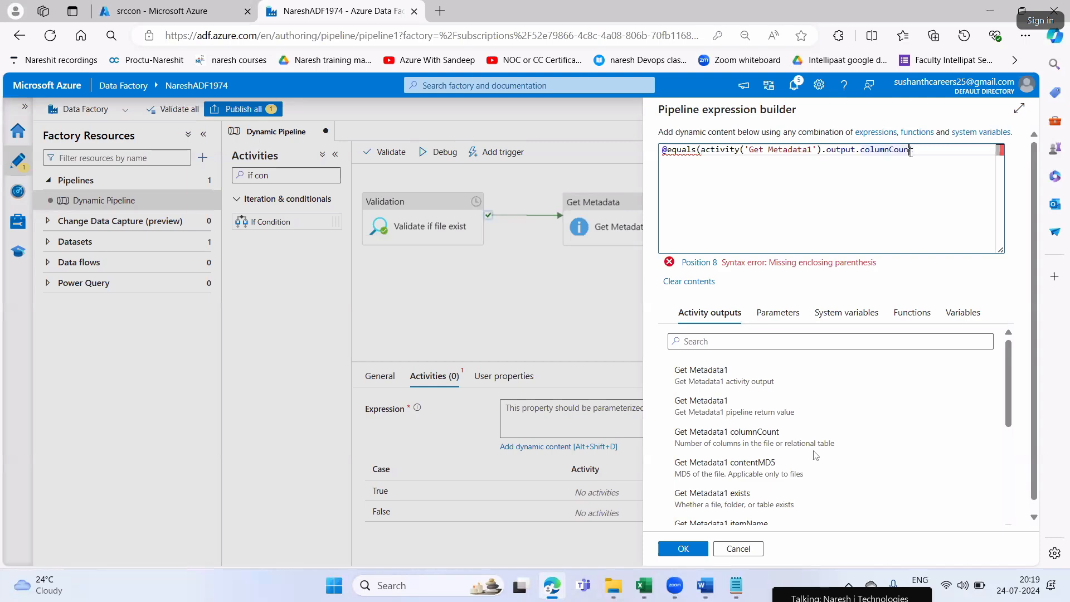
pyautogui.hotkey('alt', 'Tab')
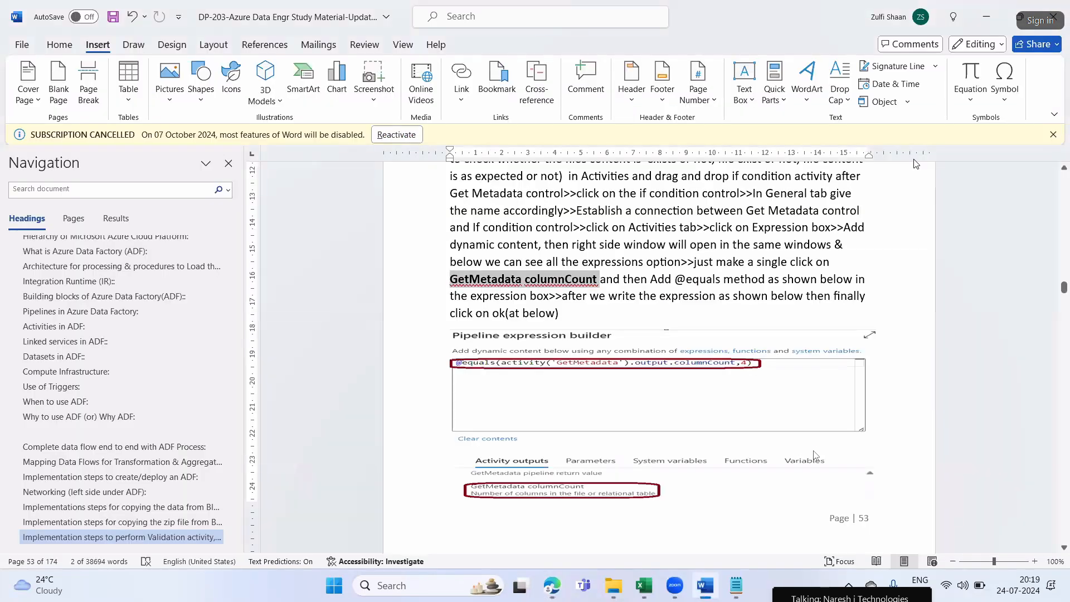
pyautogui.hotkey('alt', 'Tab')
pyautogui.write(',4)')
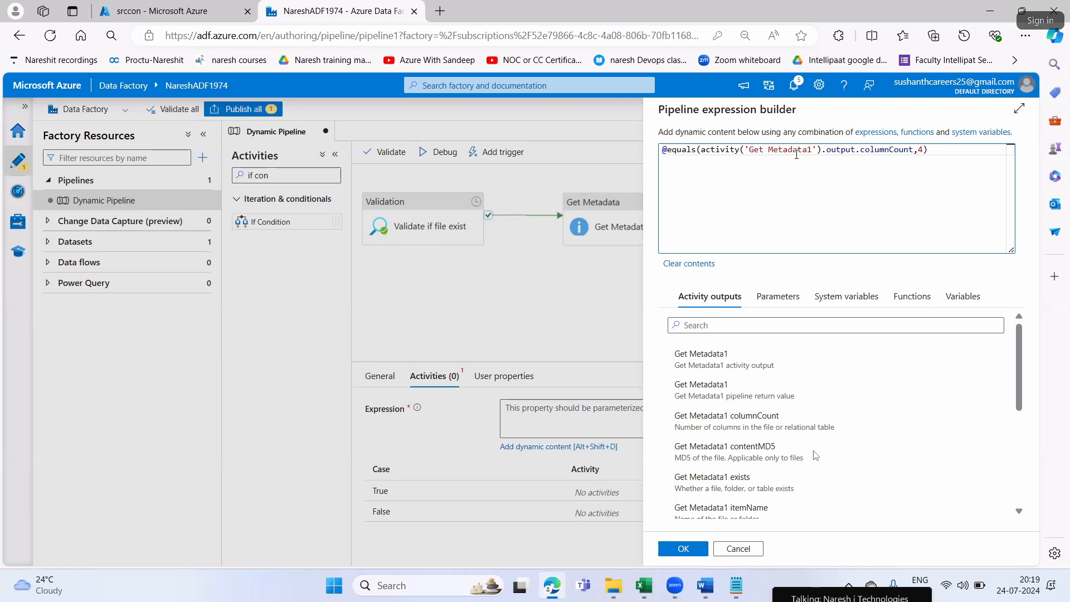
# Review the columnCount, equals and 4 parts of the expression and apply it to the If Condition for src file activity
pyautogui.moveTo(860, 149); pyautogui.dragTo(914, 150)
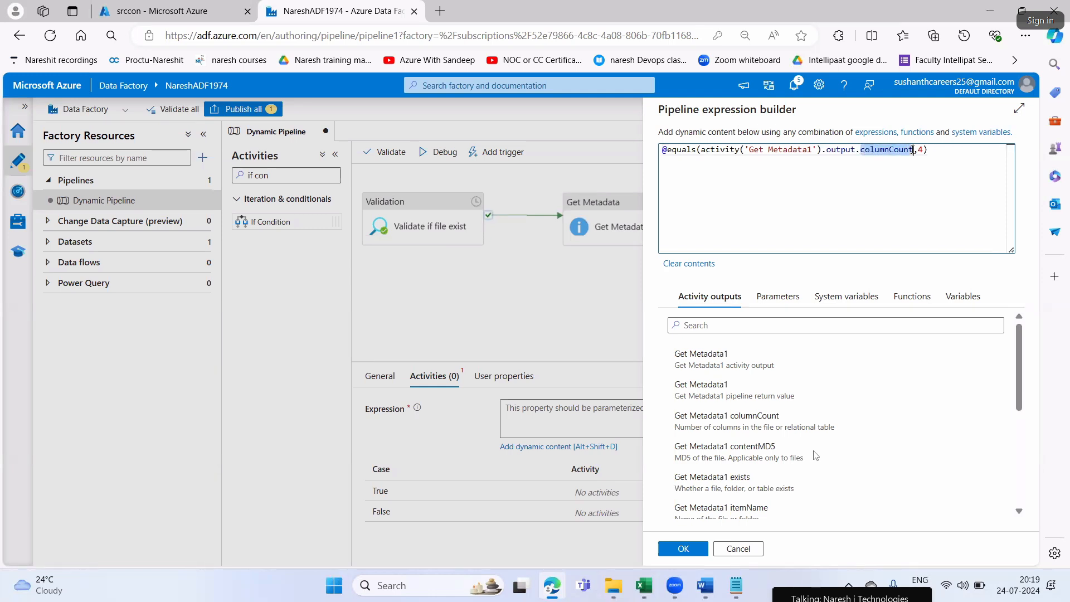
pyautogui.doubleClick(678, 151)
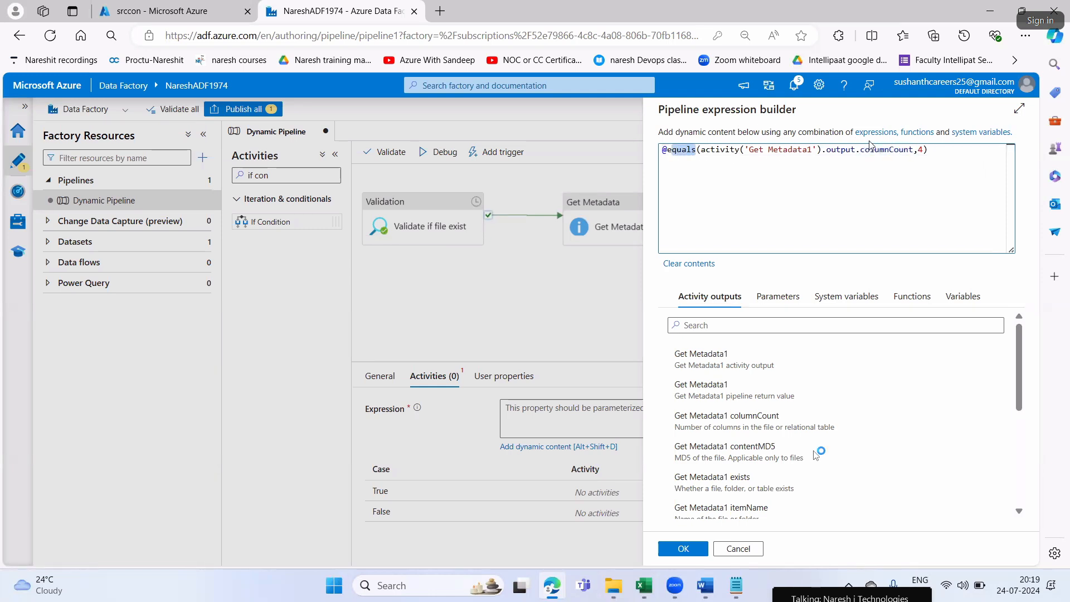
pyautogui.doubleClick(921, 149)
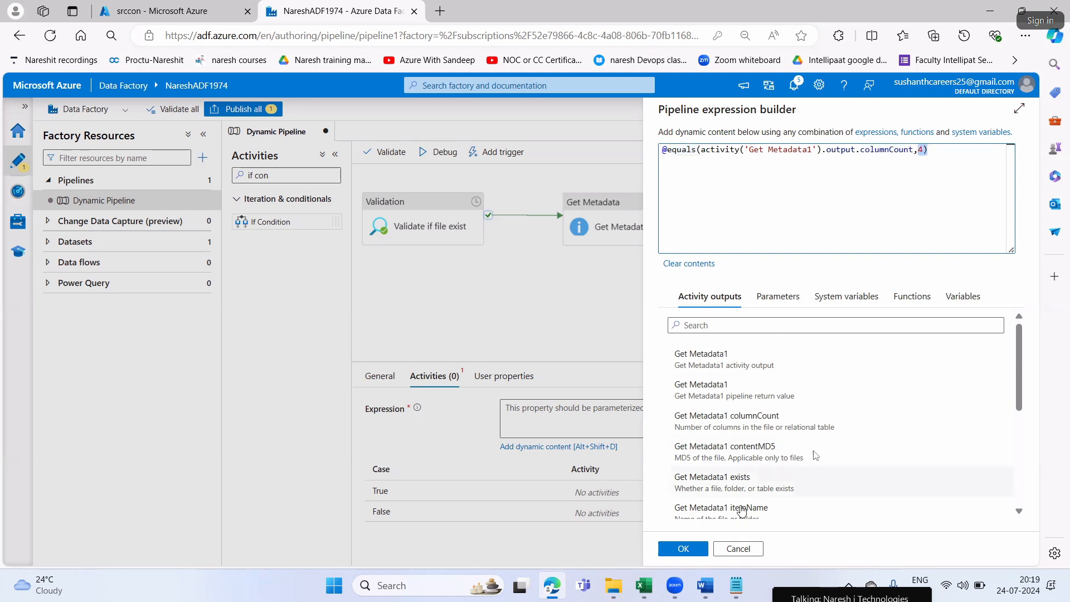
pyautogui.click(683, 549)
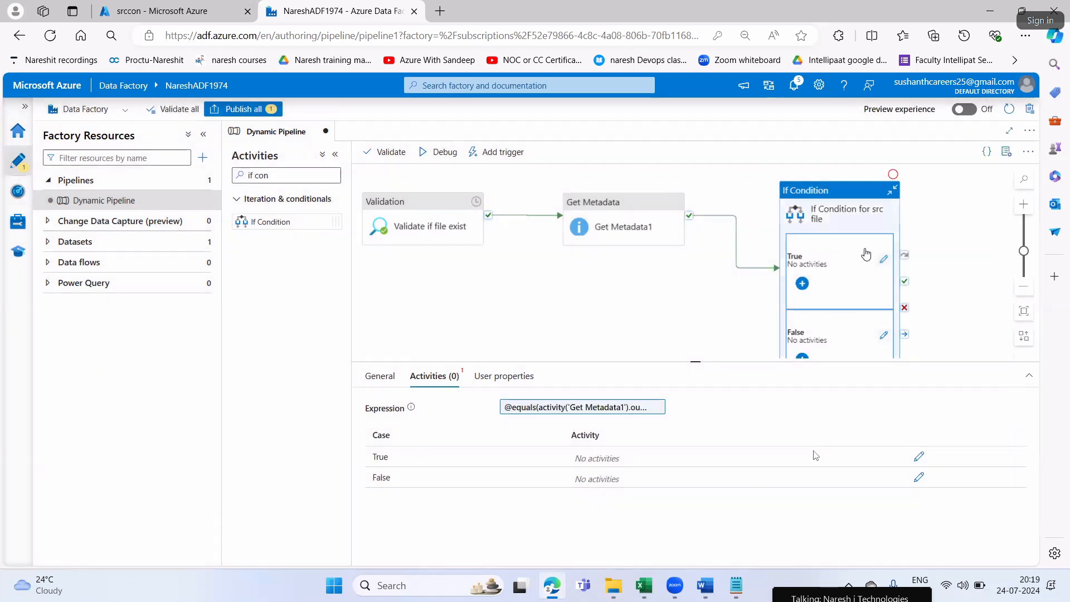
# Switch to Word and look past the Step8 sample expression for the next lab instructions
pyautogui.hotkey('alt', 'Tab')
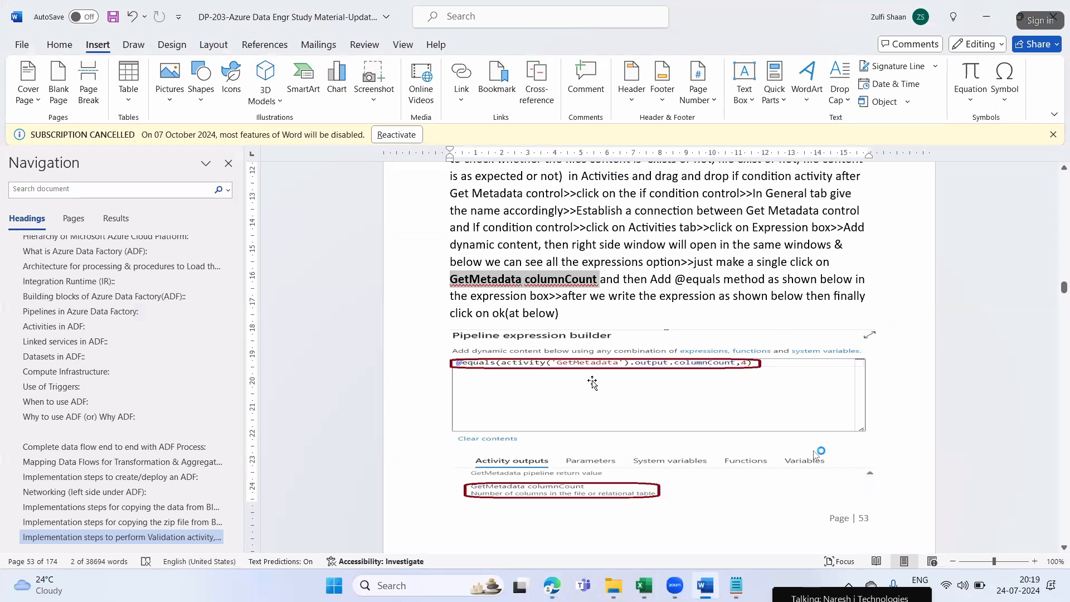
pyautogui.scroll(-2, 594, 383)
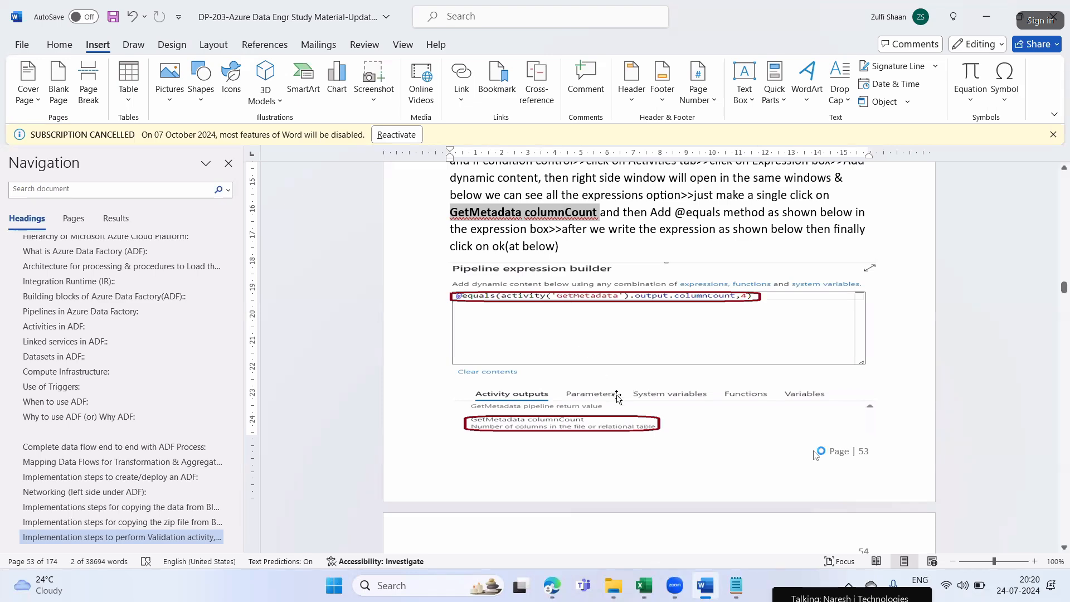
# Look at the Step9 instructions on nested activities in the Word lab document and compare them with the If Condition activity in Edge
pyautogui.scroll(-4, 619, 397)
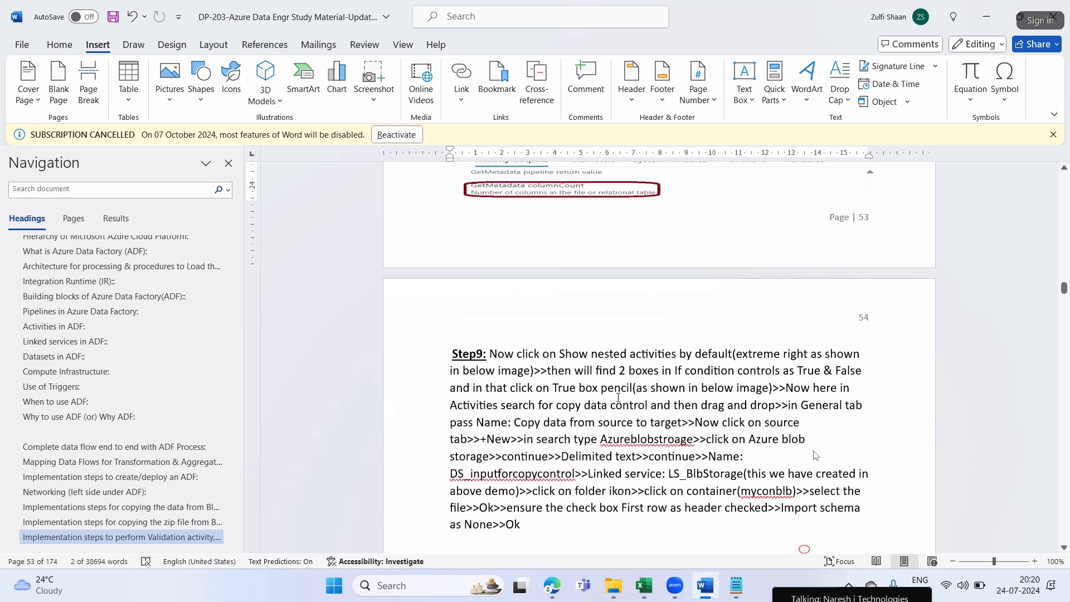
pyautogui.hotkey('alt', 'Tab')
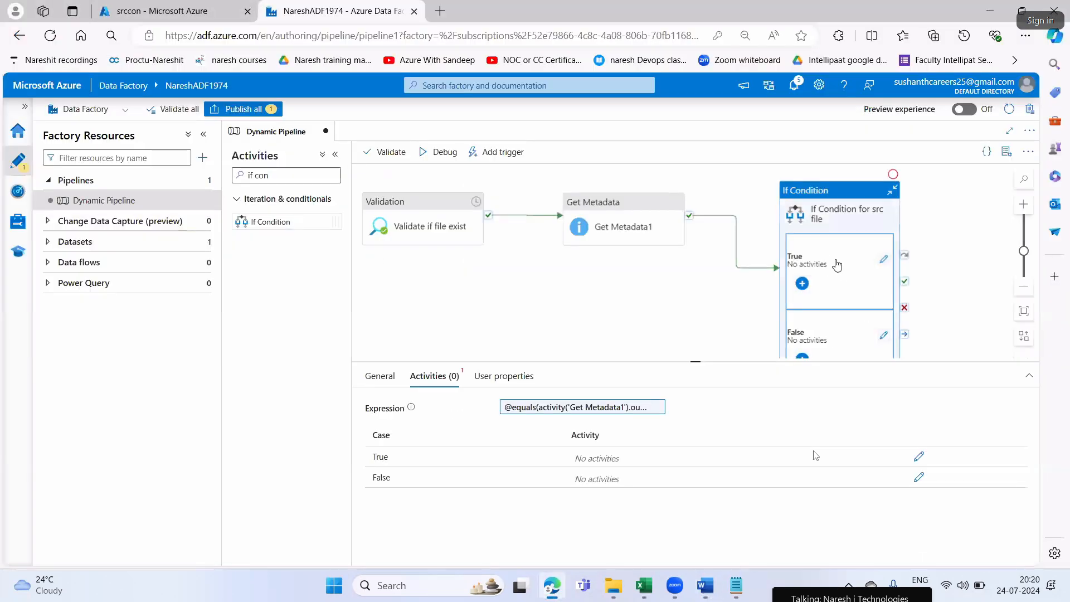
pyautogui.hotkey('alt', 'Tab')
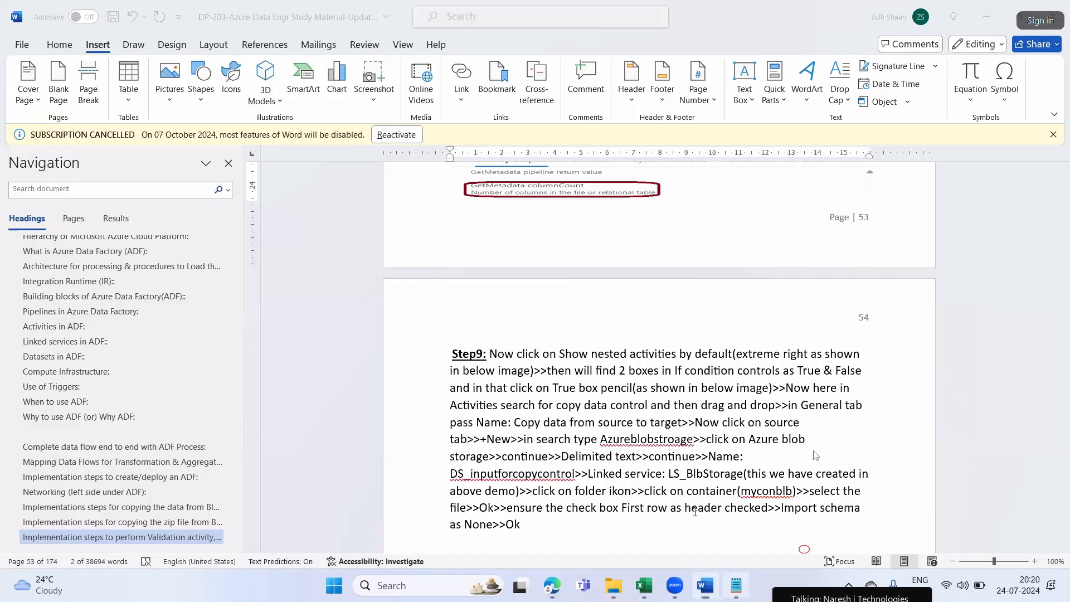
# Switch to Notepad and add the line "if my source file is having 4 columns only then only consider my file to load it into the destination"
pyautogui.hotkey('alt', 'Tab')
pyautogui.press('Return')
pyautogui.write('if my source ')
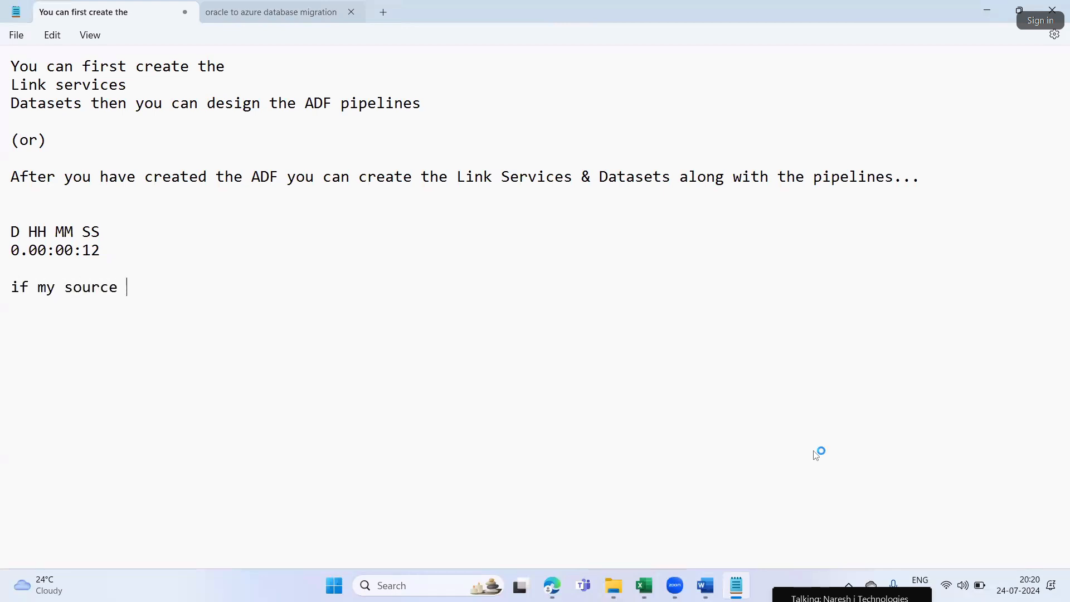
pyautogui.write('file is having ')
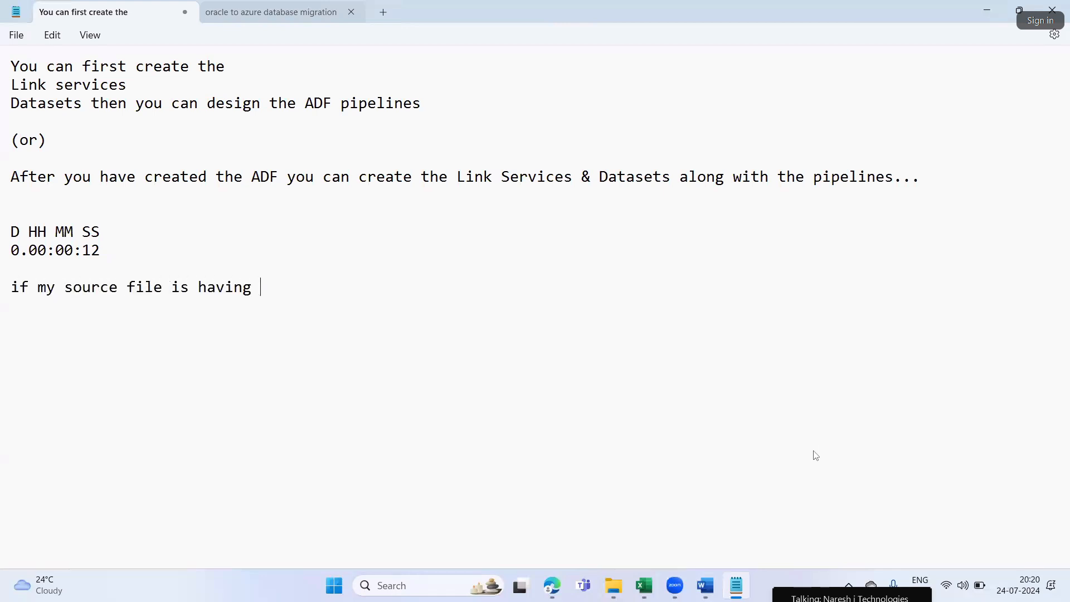
pyautogui.write('4 columns only then')
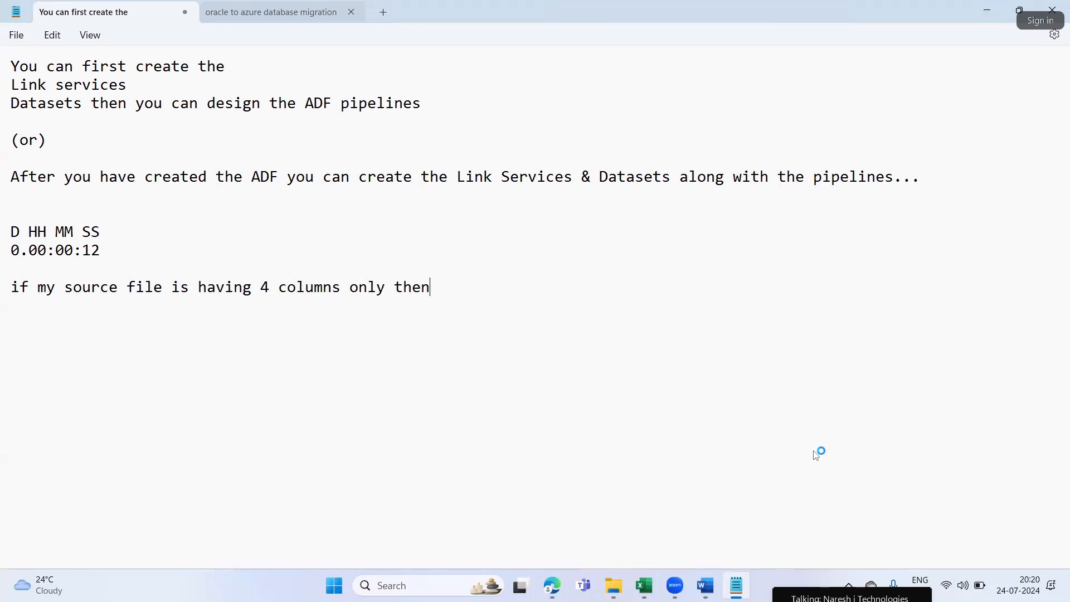
pyautogui.write(' only consider my ')
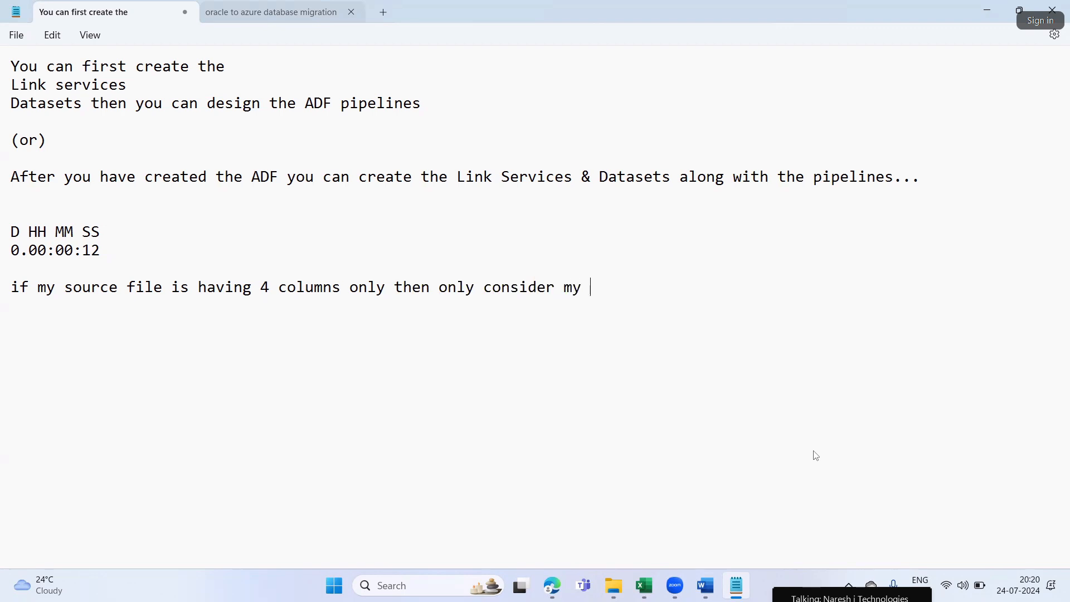
pyautogui.write('file to load it int')
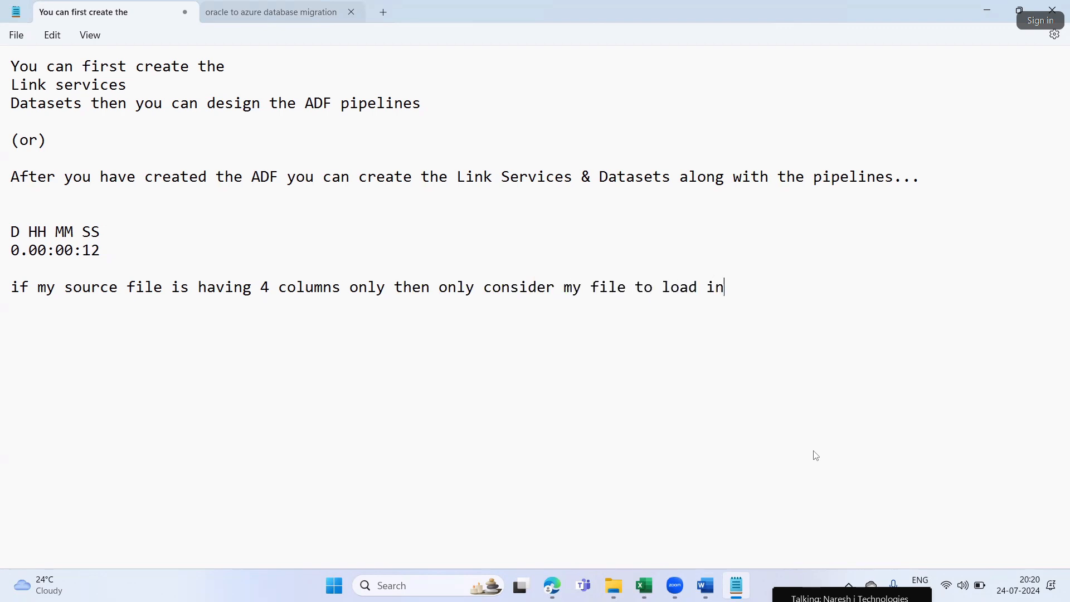
pyautogui.write('o the dest')
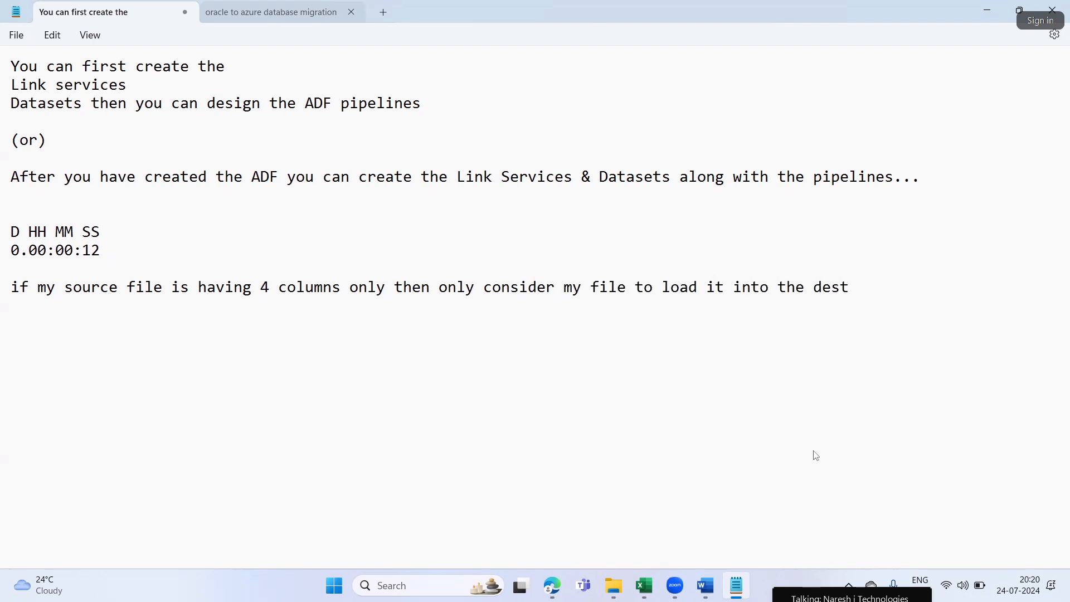
pyautogui.write('ination...else e')
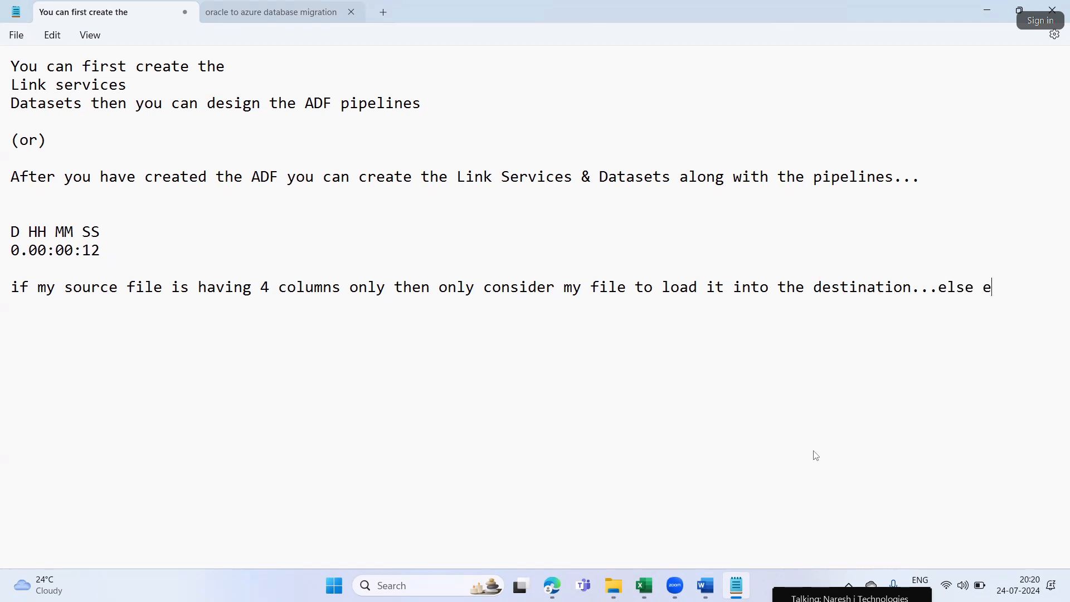
# Complete the column-count note with "...else ignore or don't load", start a new line below it and minimize Notepad
pyautogui.press('BackSpace')
pyautogui.write('ignore ')
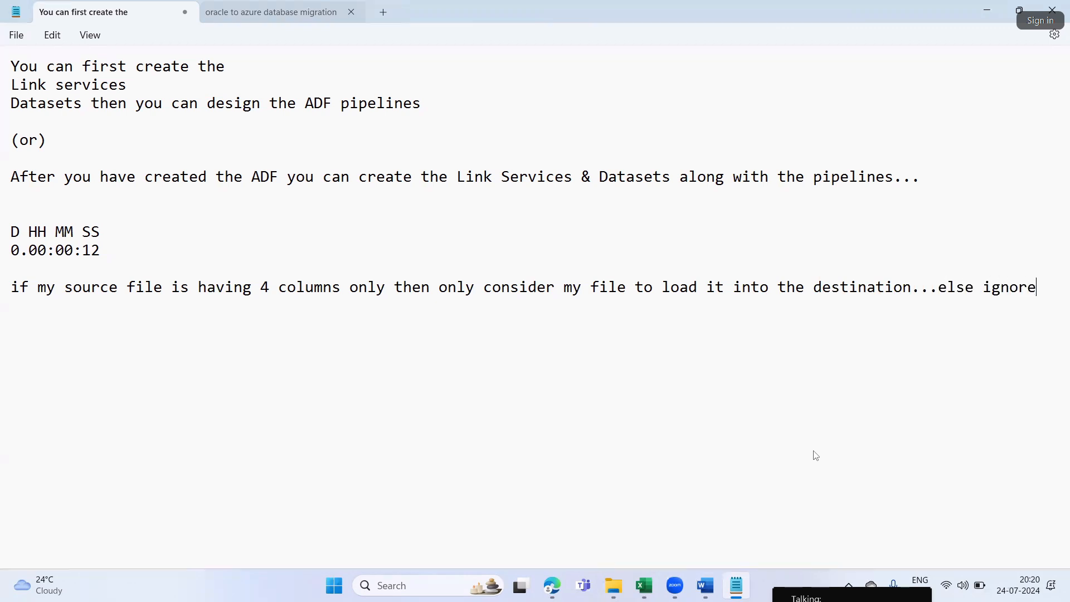
pyautogui.write("or don't load")
pyautogui.press('Return')
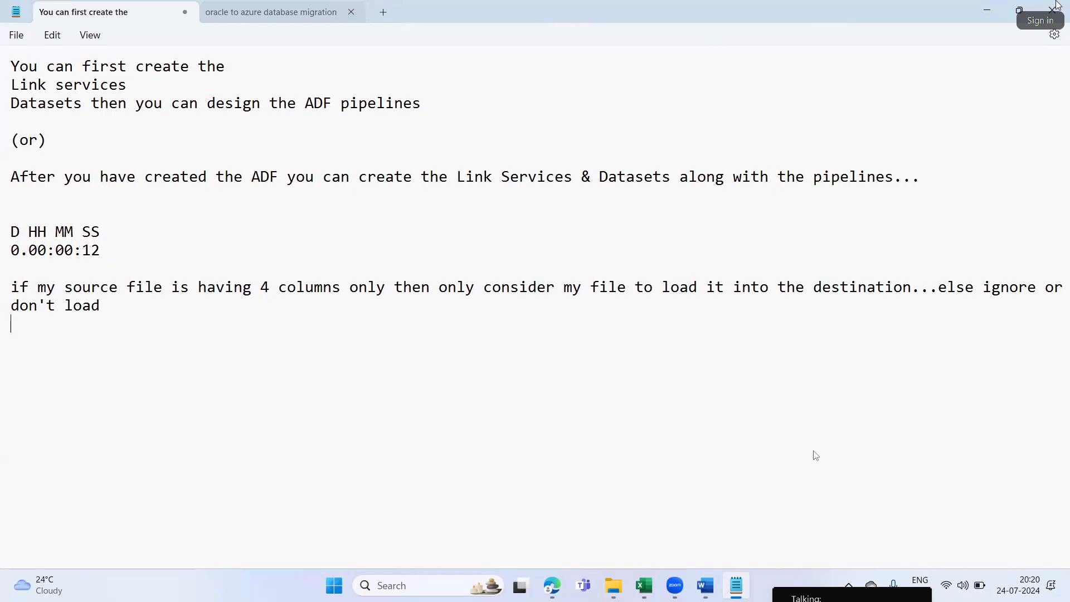
pyautogui.click(990, 9)
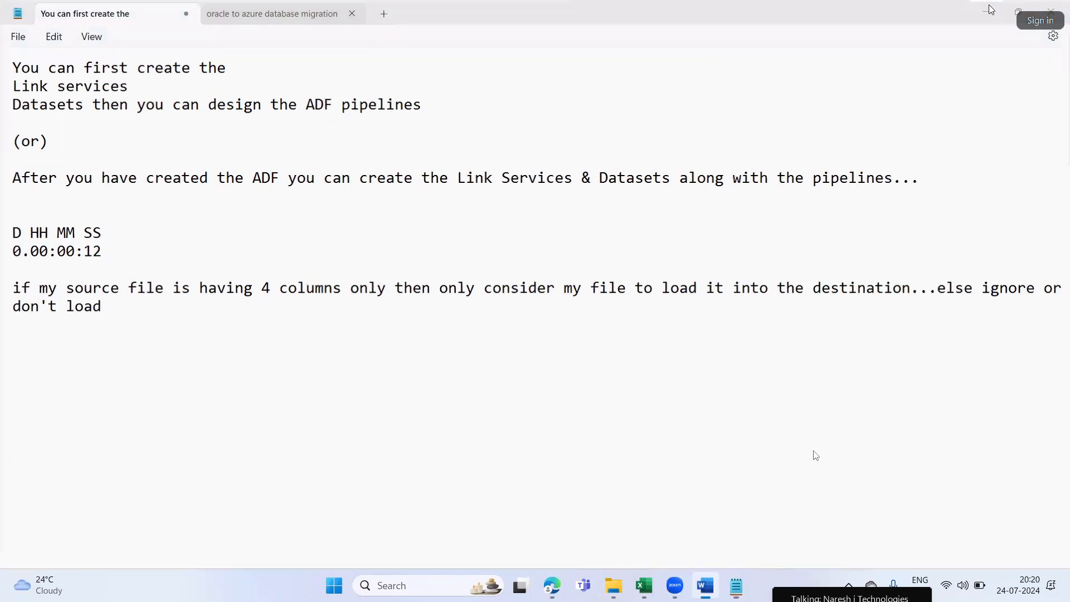
# Find Step9 in the Word document and highlight the words "Show nested activities"
pyautogui.scroll(-1, 699, 423)
pyautogui.scroll(2, 531, 440)
pyautogui.moveTo(587, 425); pyautogui.dragTo(674, 424)
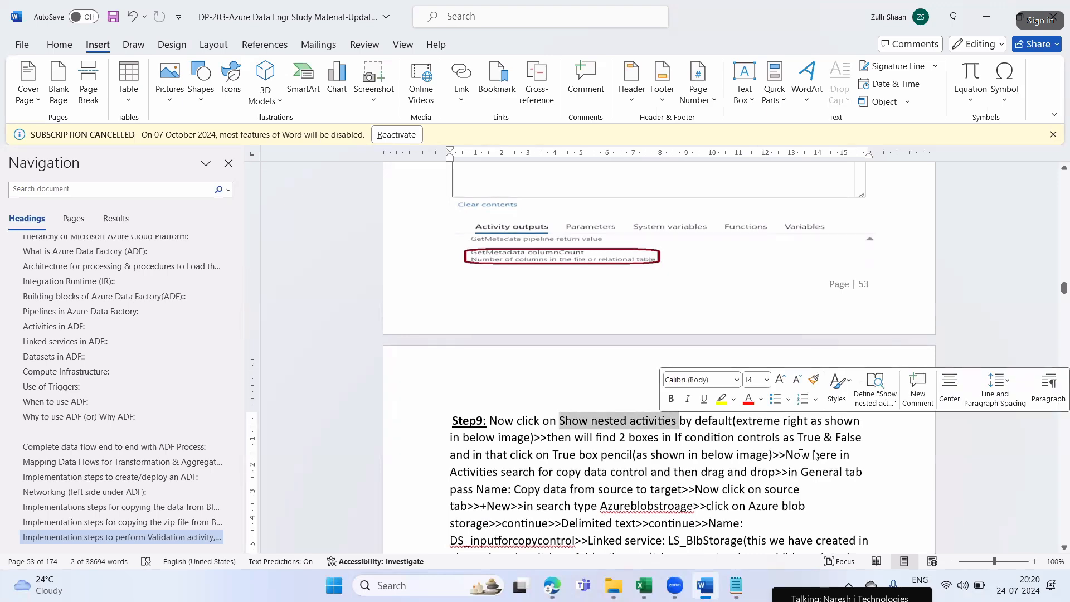
# Switch to Edge and review the True and False boxes, General settings and Activities settings of If Condition for src file
pyautogui.click(736, 585)
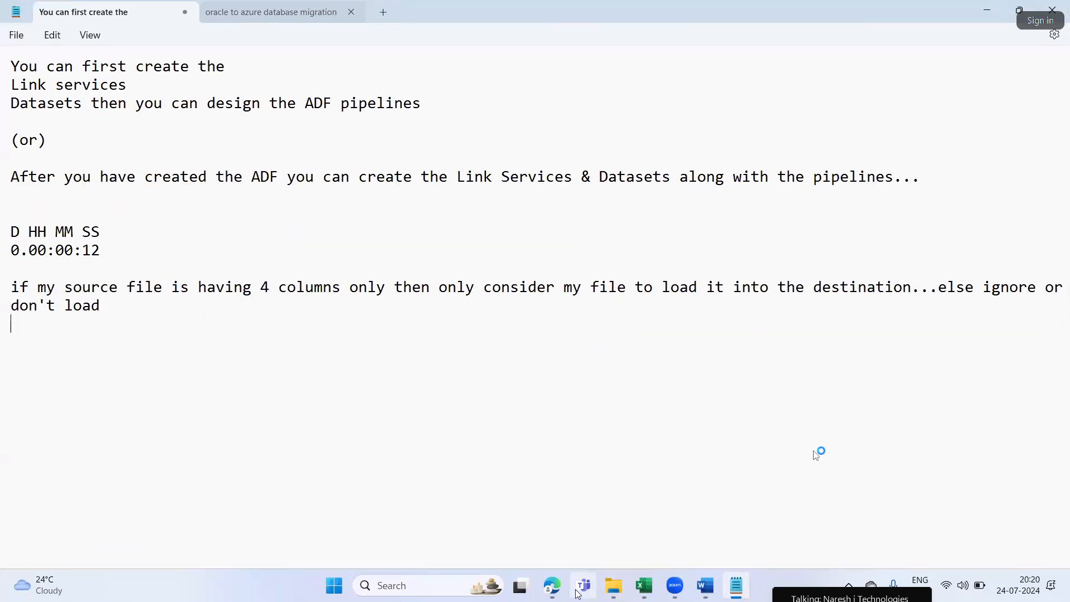
pyautogui.click(553, 586)
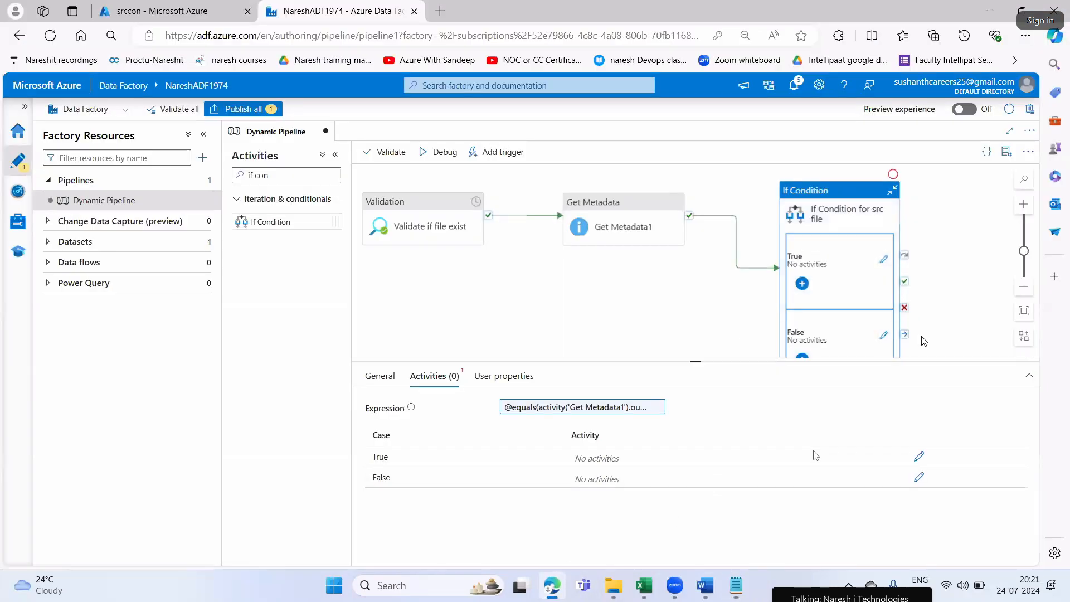
pyautogui.scroll(-1, 635, 325)
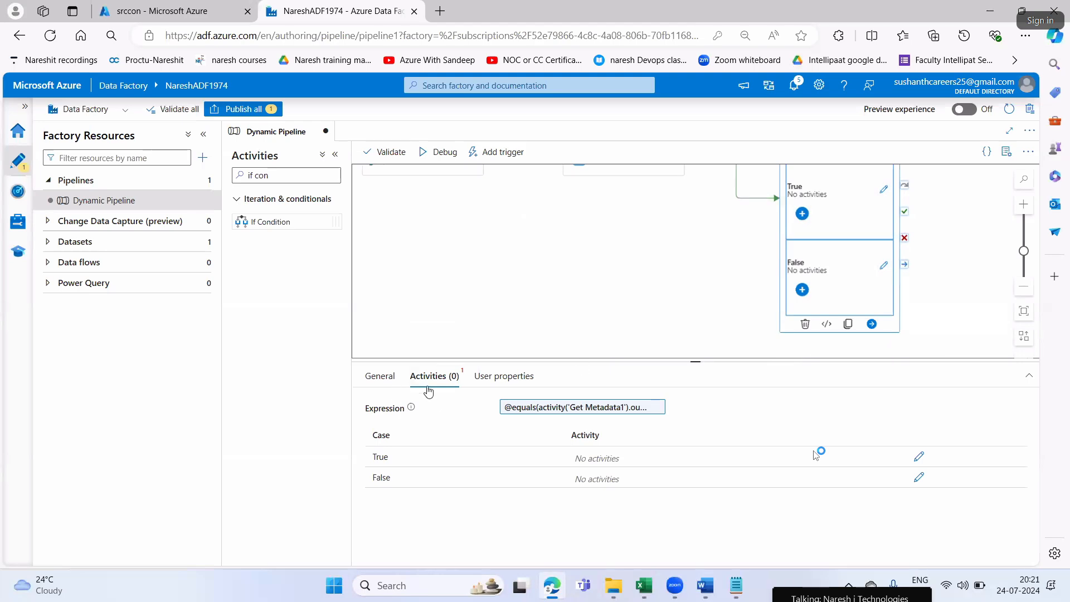
pyautogui.click(375, 379)
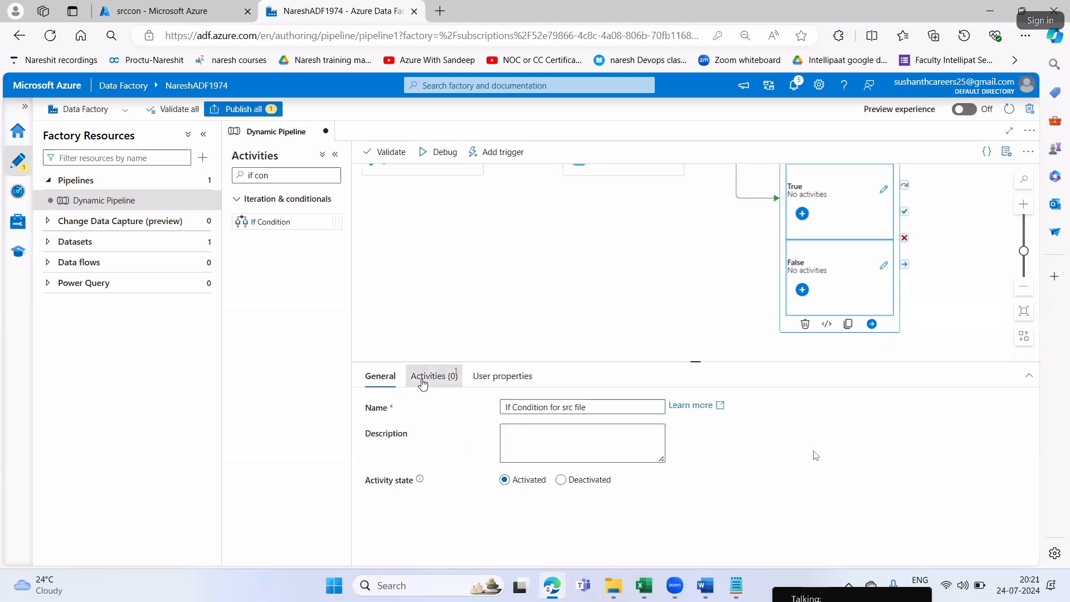
pyautogui.click(425, 378)
# Switch to Word and read Step9 together with its image of the If Condition's True and False boxes
pyautogui.hotkey('alt', 'Tab')
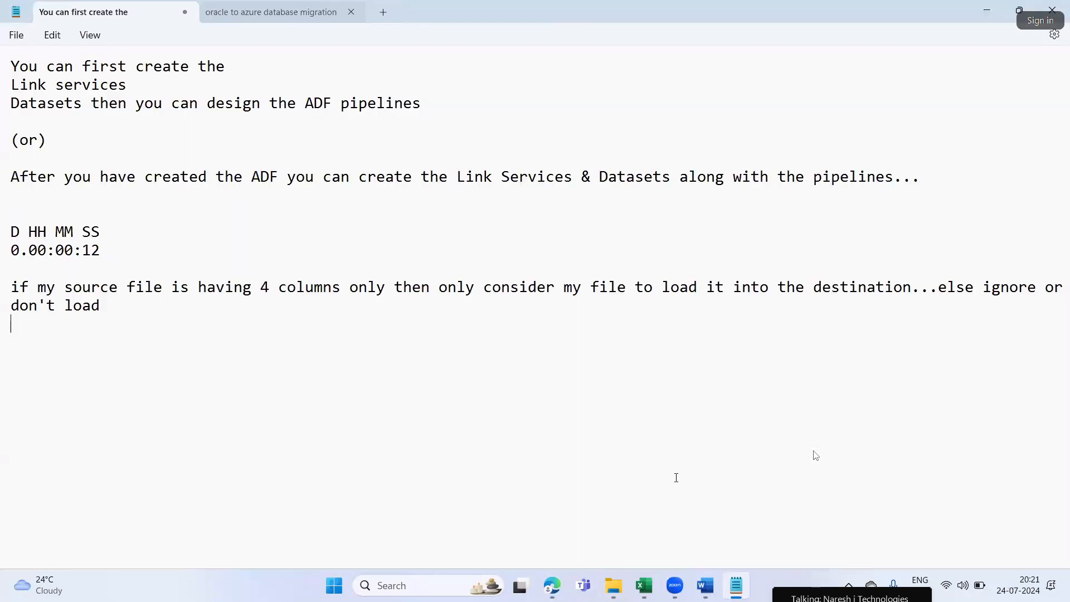
pyautogui.hotkey('alt', 'Tab')
pyautogui.scroll(3, 740, 401)
pyautogui.scroll(-2, 741, 402)
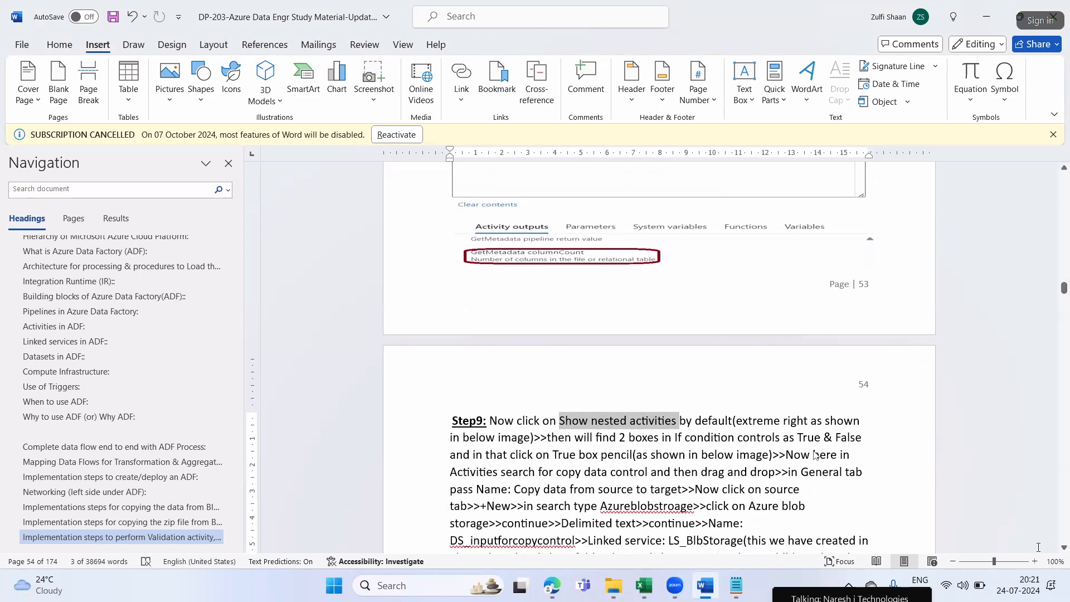
pyautogui.click(777, 422)
pyautogui.scroll(-4, 776, 422)
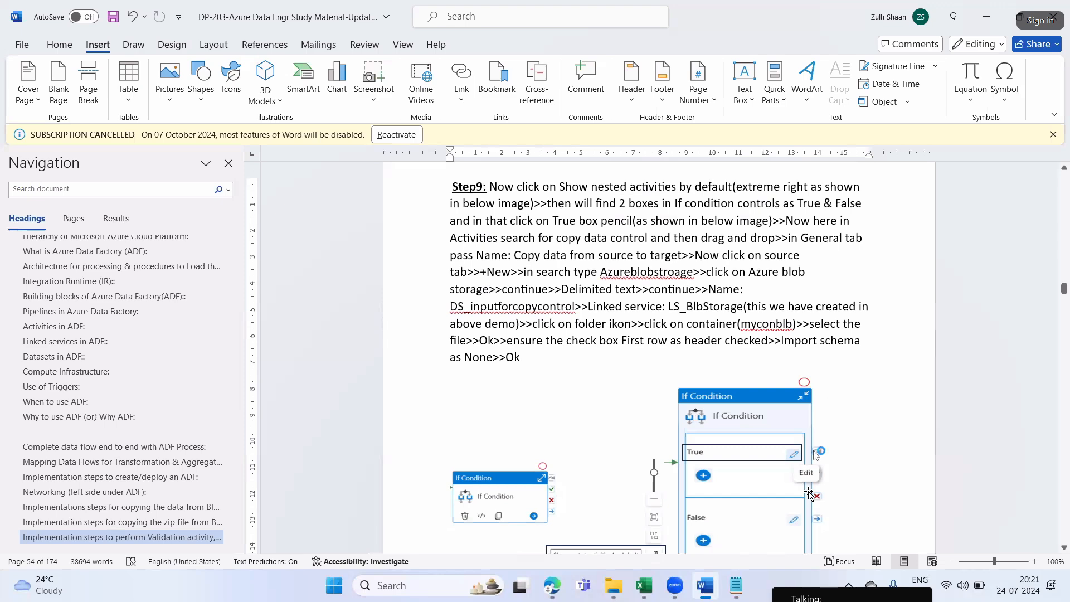
pyautogui.scroll(-1, 803, 471)
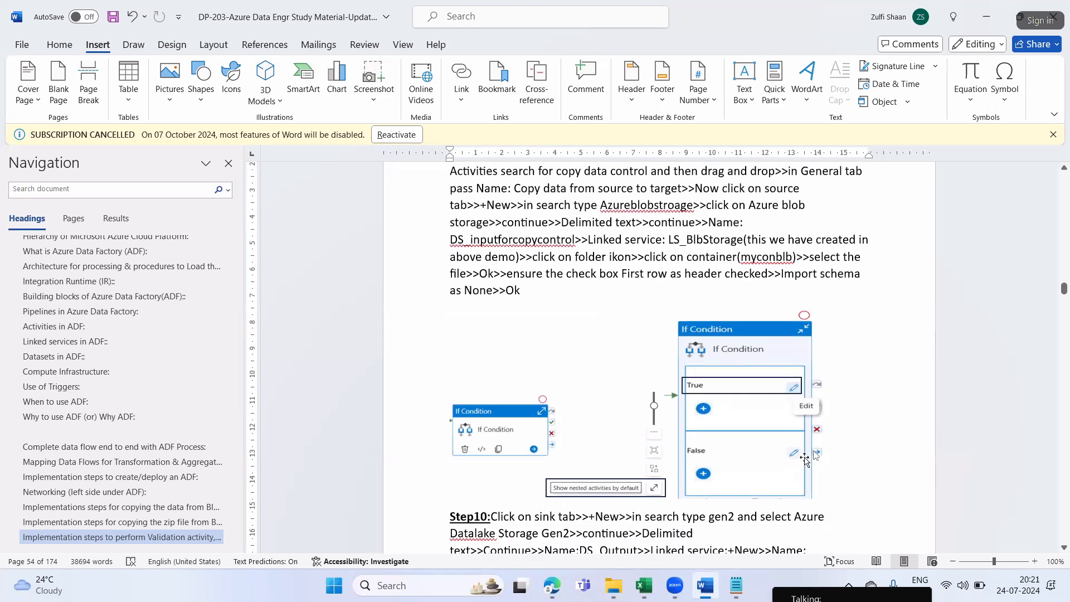
pyautogui.scroll(1, 803, 471)
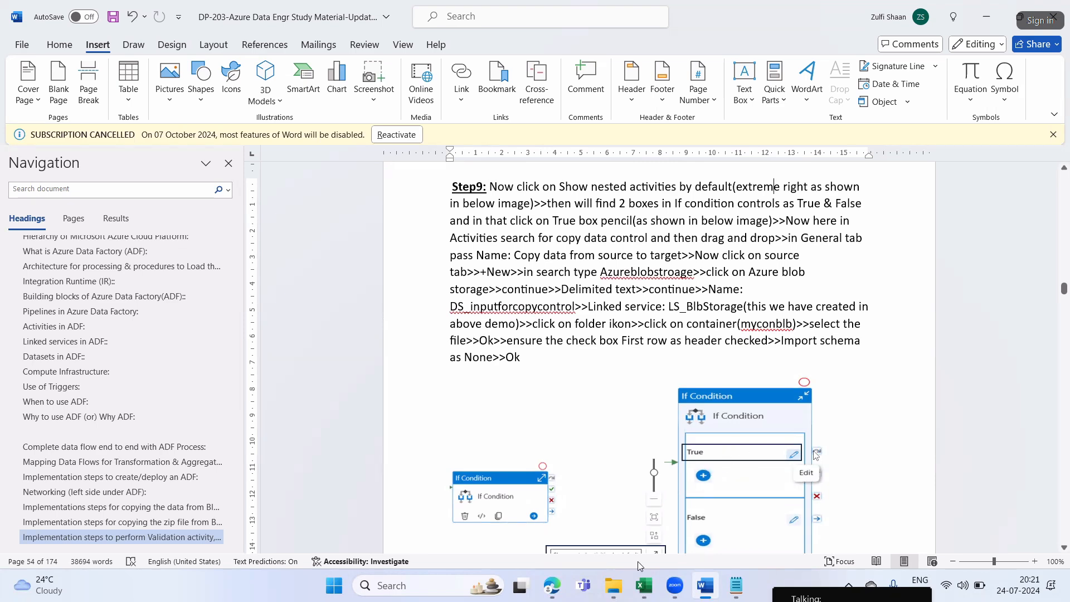
# Switch to Edge and open the True activities of If Condition for src file, going back to Dynamic Pipeline once and reopening them
pyautogui.click(552, 585)
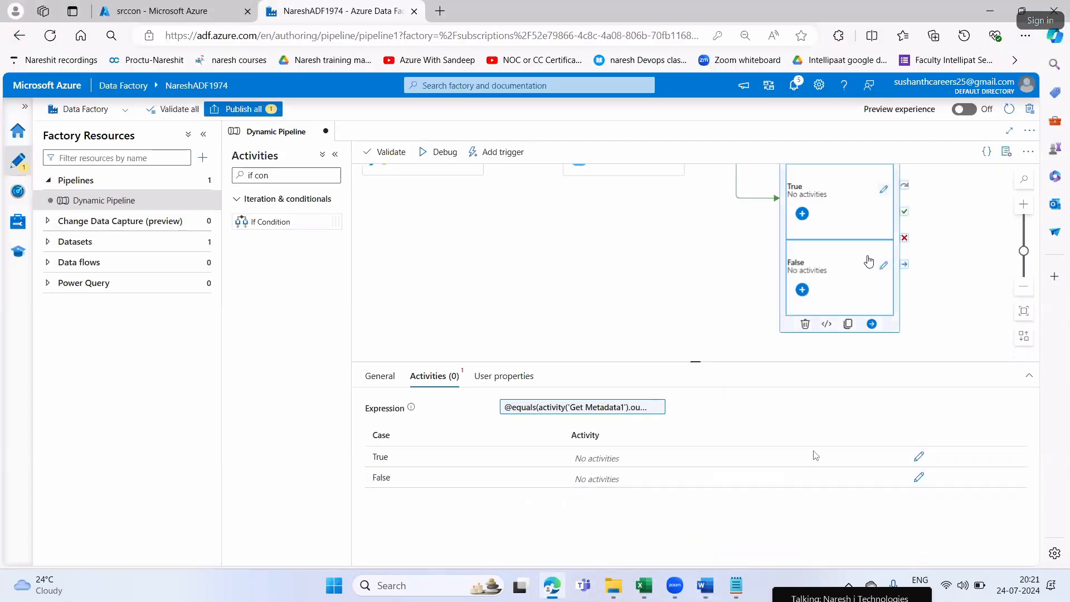
pyautogui.click(885, 191)
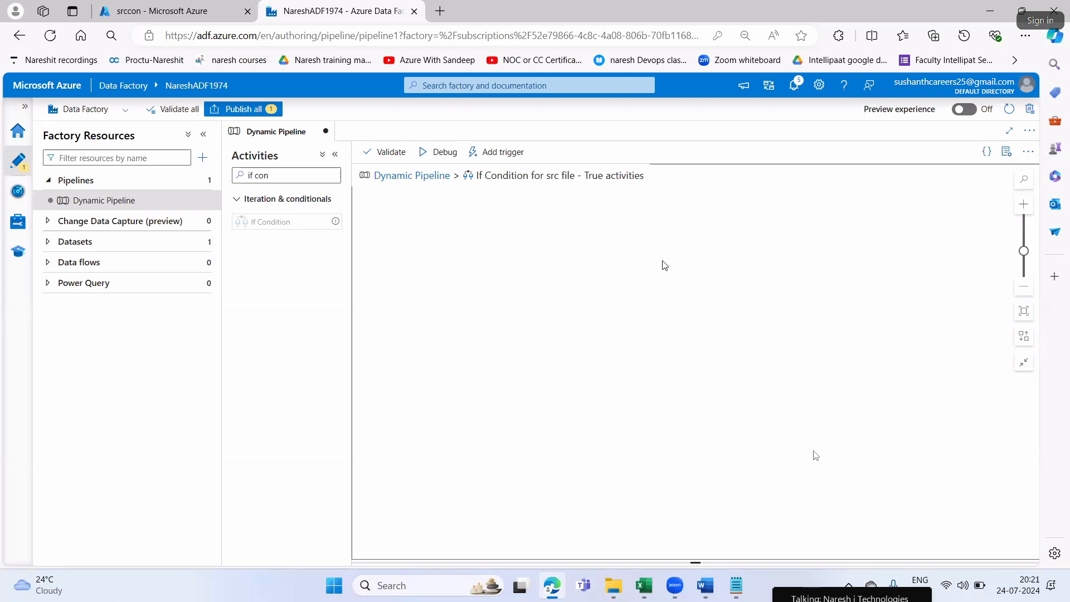
pyautogui.click(413, 177)
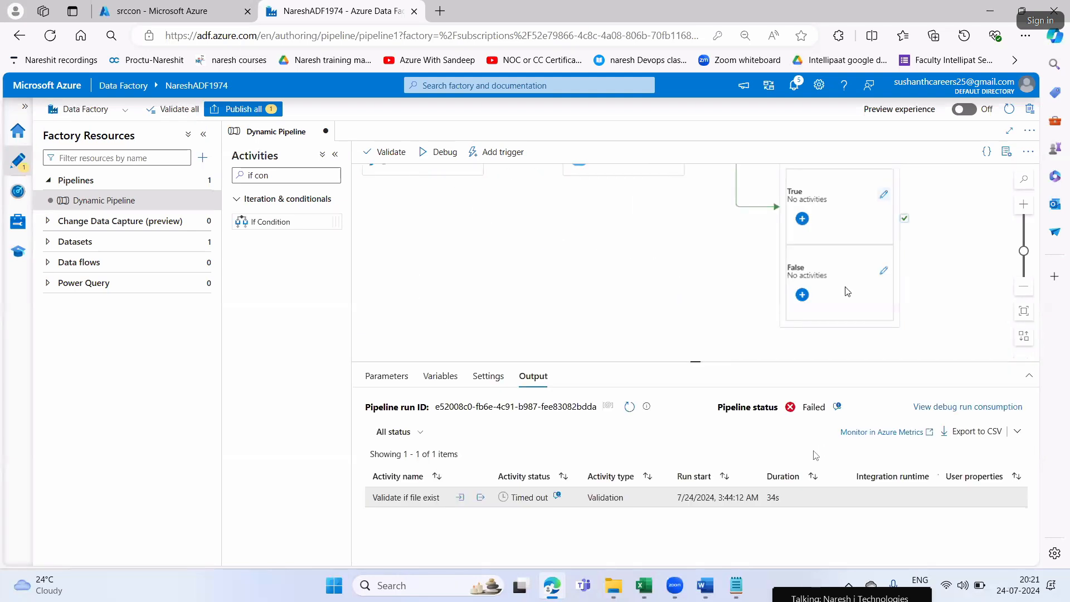
pyautogui.click(845, 271)
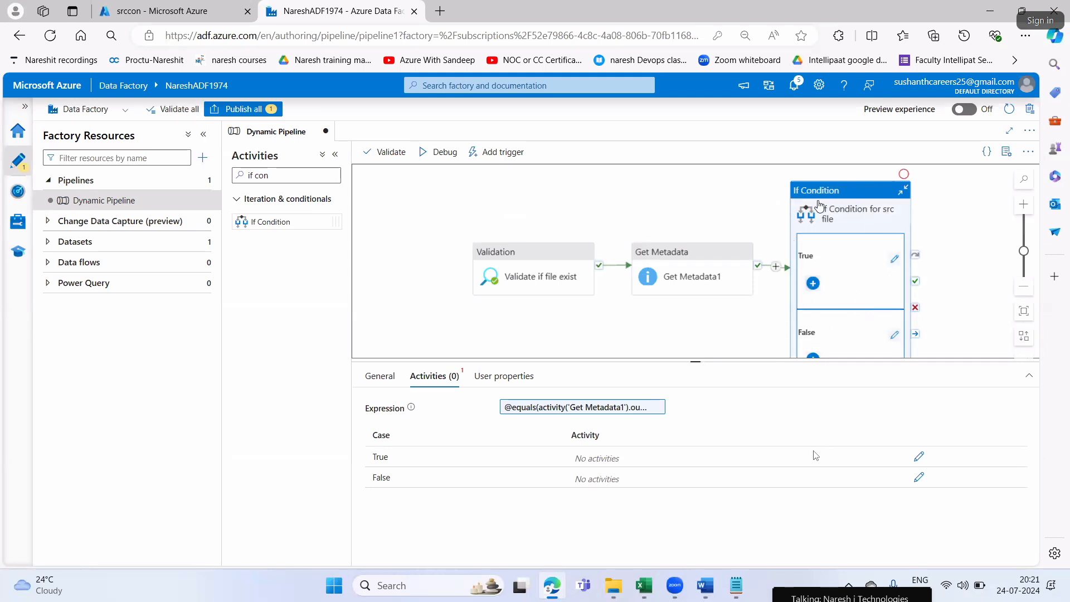
pyautogui.click(894, 261)
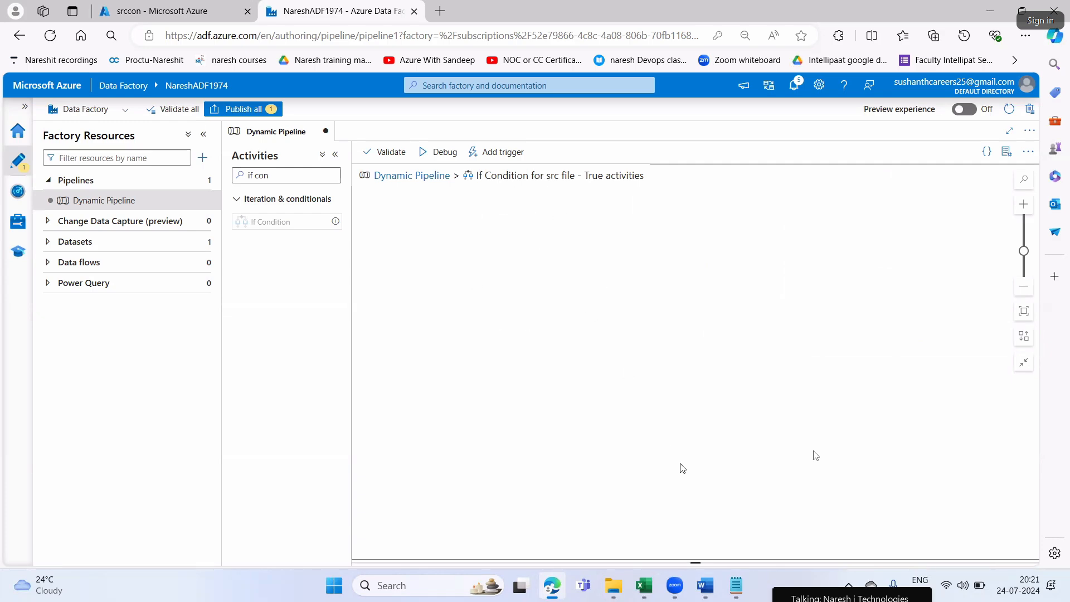
# Check Step9 in Word, highlight "search for copy data control and then drag and drop", and return to Edge
pyautogui.click(705, 585)
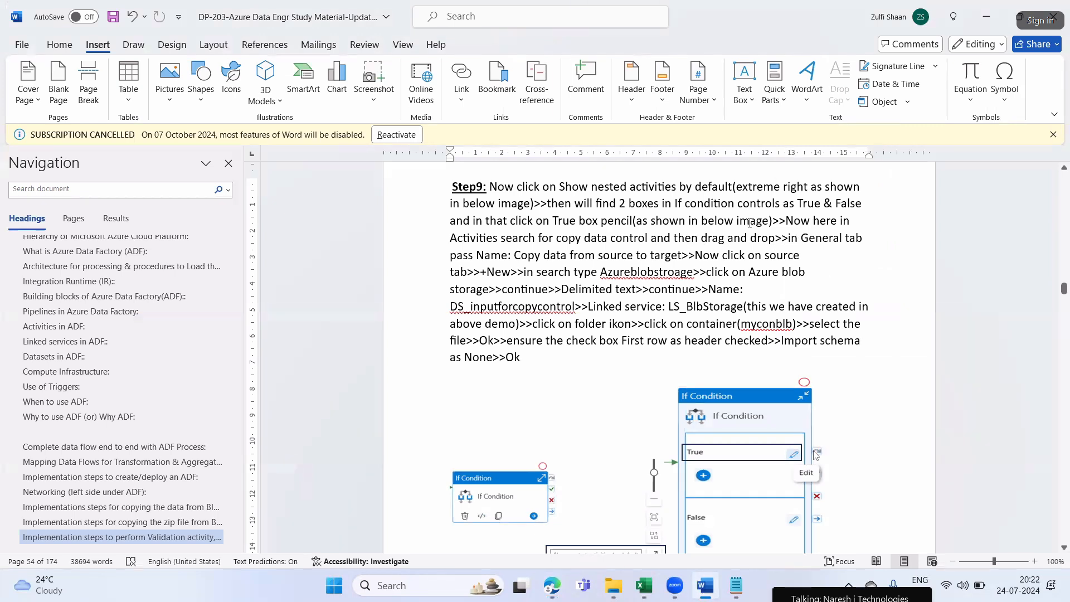
pyautogui.moveTo(511, 240); pyautogui.dragTo(769, 242)
pyautogui.hotkey('alt', 'Tab')
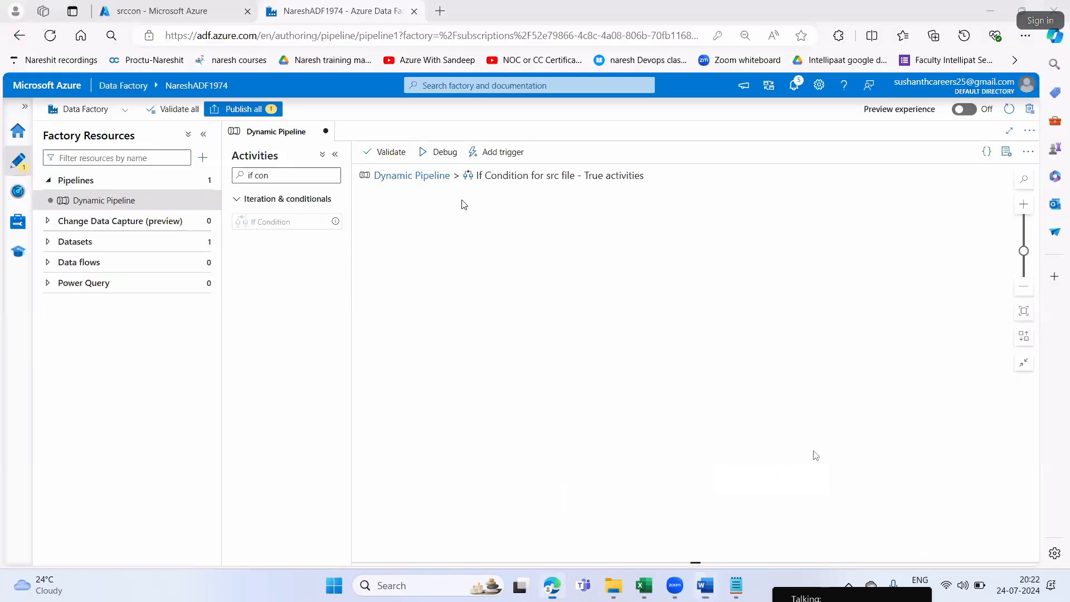
# Search the activities for "copy" and add a Copy data activity to the If Condition's True activities canvas
pyautogui.click(275, 175)
pyautogui.press('BackSpace')
pyautogui.press('BackSpace')
pyautogui.press('BackSpace')
pyautogui.press('BackSpace')
pyautogui.press('BackSpace')
pyautogui.write('copy')
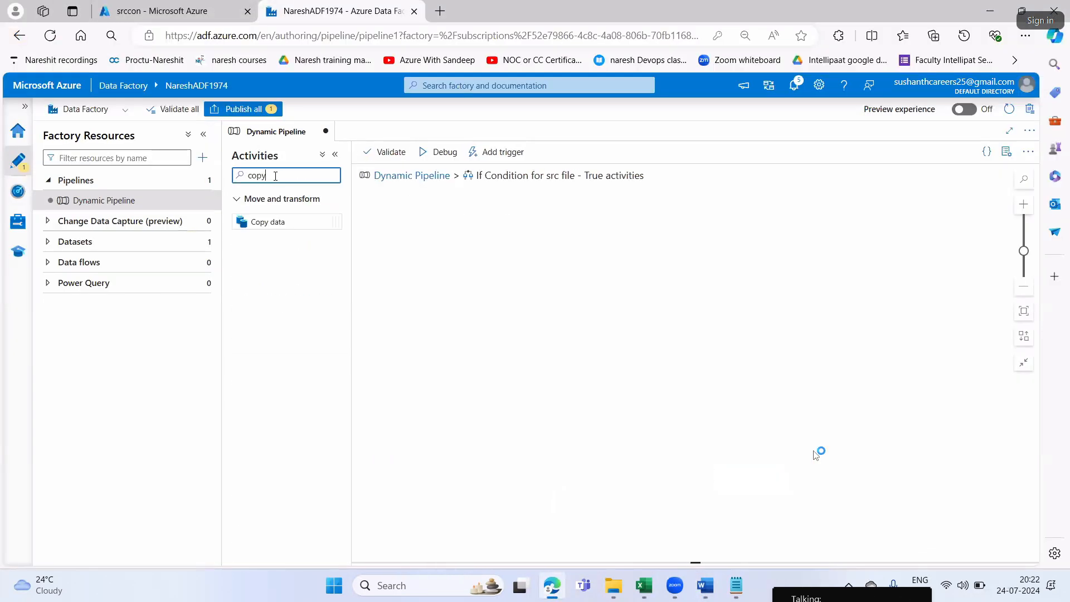
pyautogui.moveTo(282, 222); pyautogui.dragTo(533, 251)
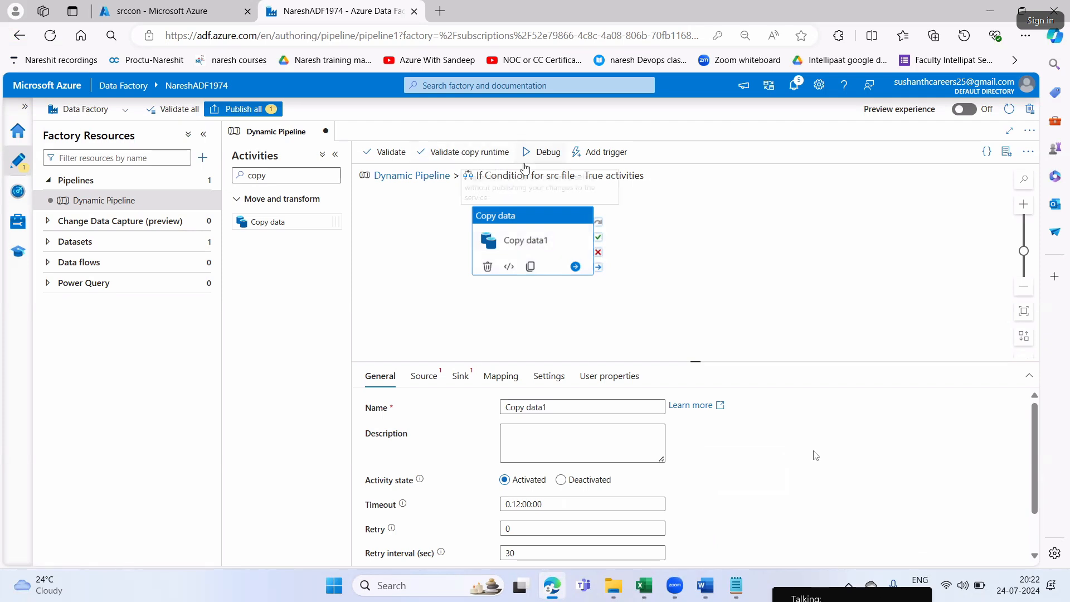
# Check the If Condition in Dynamic Pipeline, reopen its True activities to select the Copy data activity, and switch to Step9 in Word
pyautogui.click(424, 176)
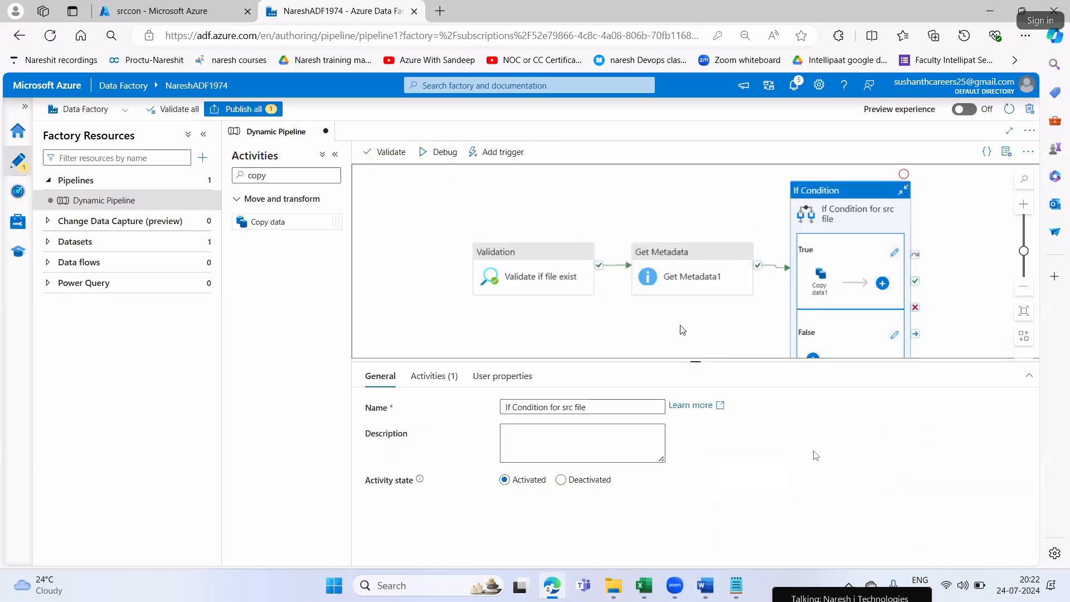
pyautogui.click(893, 255)
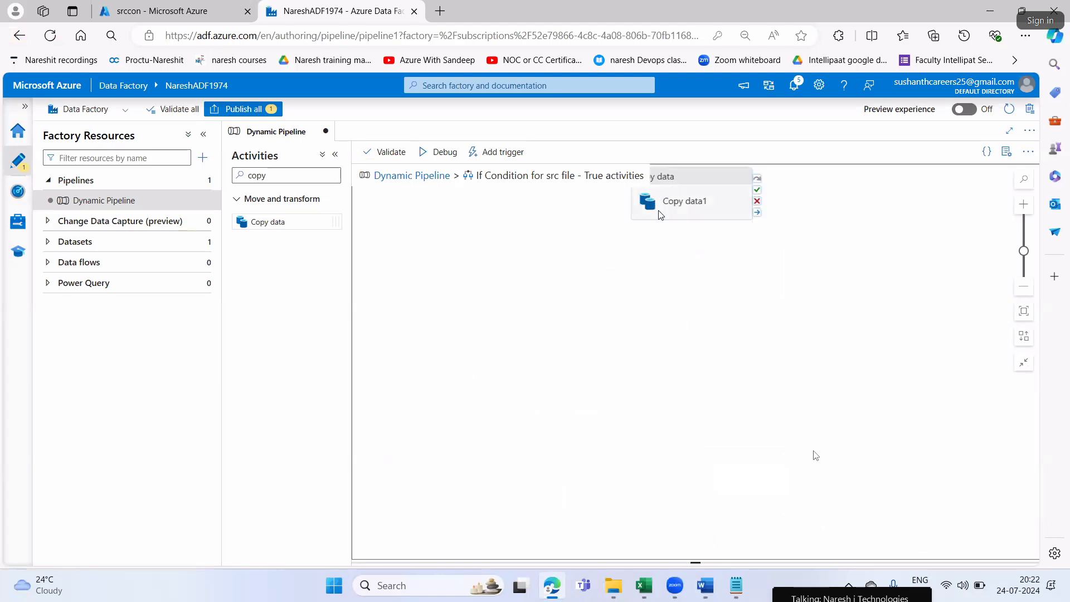
pyautogui.click(669, 200)
pyautogui.click(705, 586)
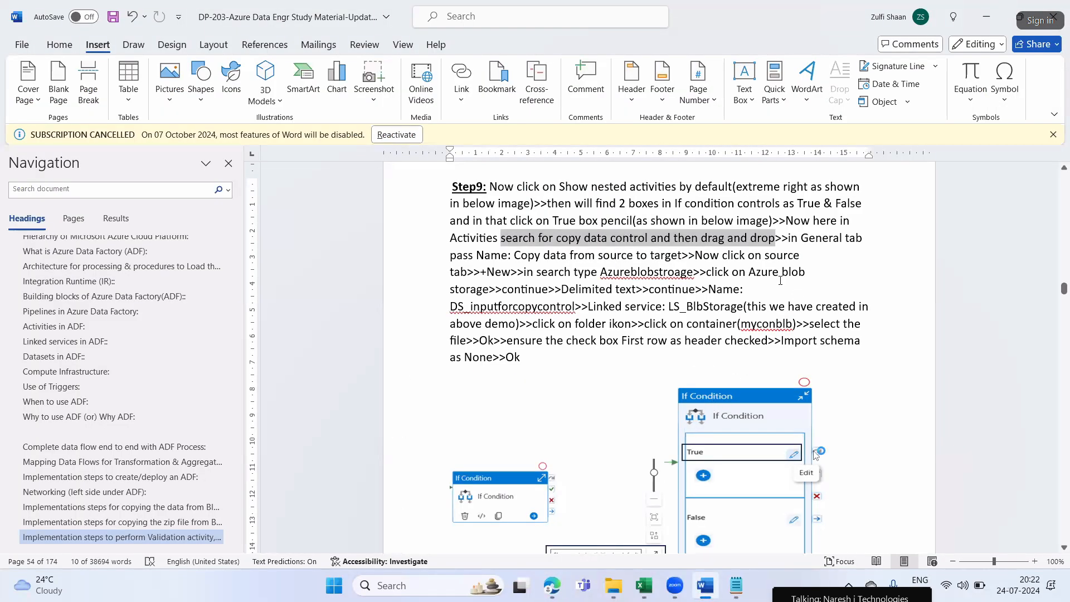
# Copy the activity name from Step9 in Word and rename the Copy data activity in Edge as "Copy data from source to target"
pyautogui.moveTo(524, 255); pyautogui.dragTo(684, 255)
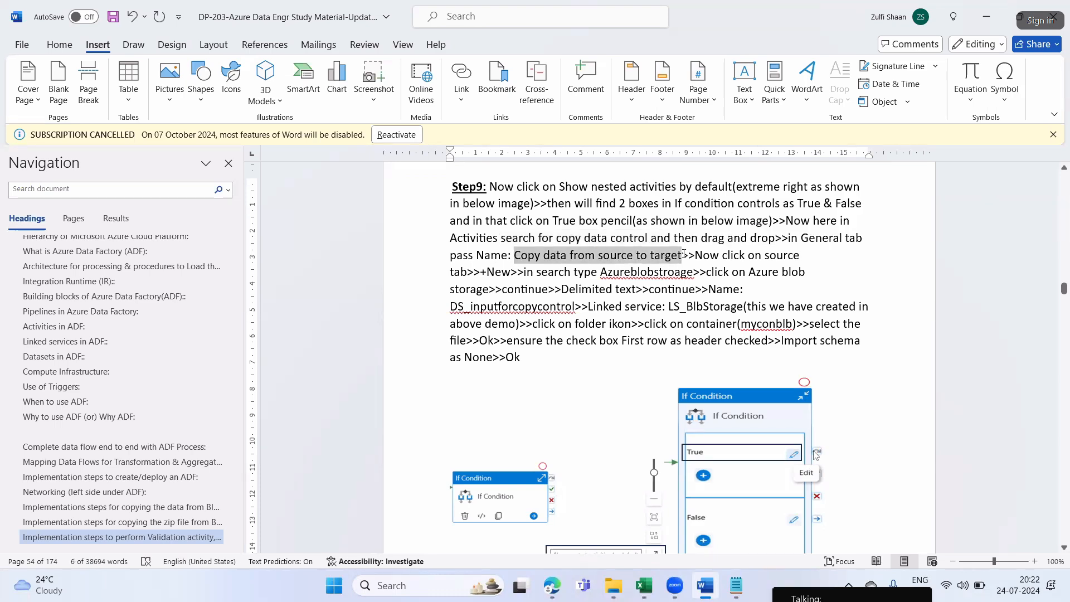
pyautogui.hotkey('alt', 'Tab')
pyautogui.moveTo(559, 407); pyautogui.dragTo(515, 409)
pyautogui.hotkey('ctrl', 'a')
pyautogui.hotkey('ctrl', 'v')
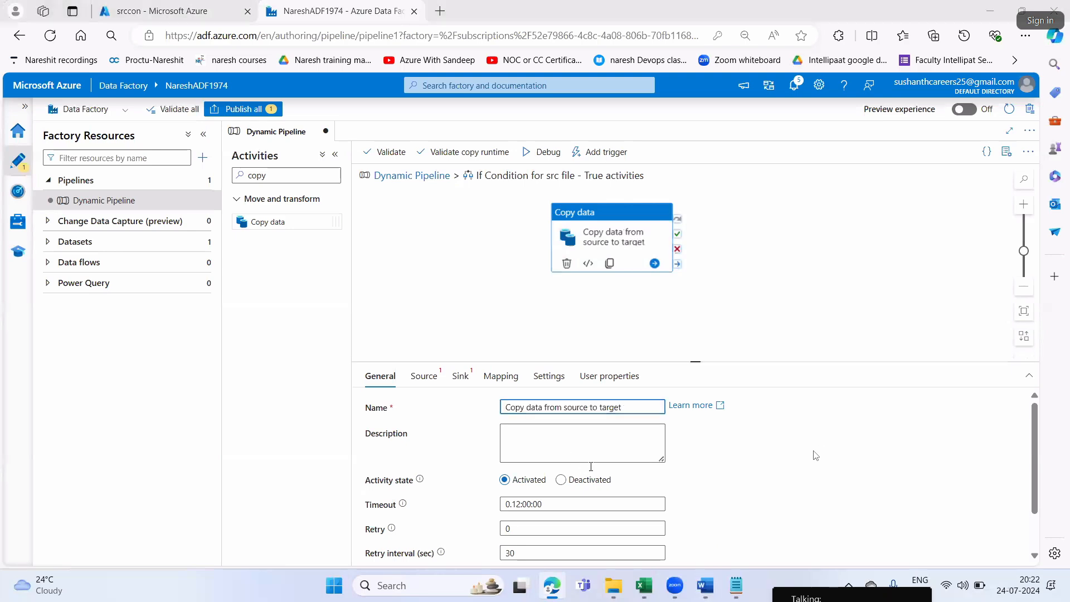
# Check the source instructions of Step9 in Word, return to Edge and start a new source dataset for the Copy data activity
pyautogui.hotkey('alt', 'Tab')
pyautogui.click(711, 257)
pyautogui.moveTo(482, 273); pyautogui.dragTo(517, 273)
pyautogui.hotkey('alt', 'Tab')
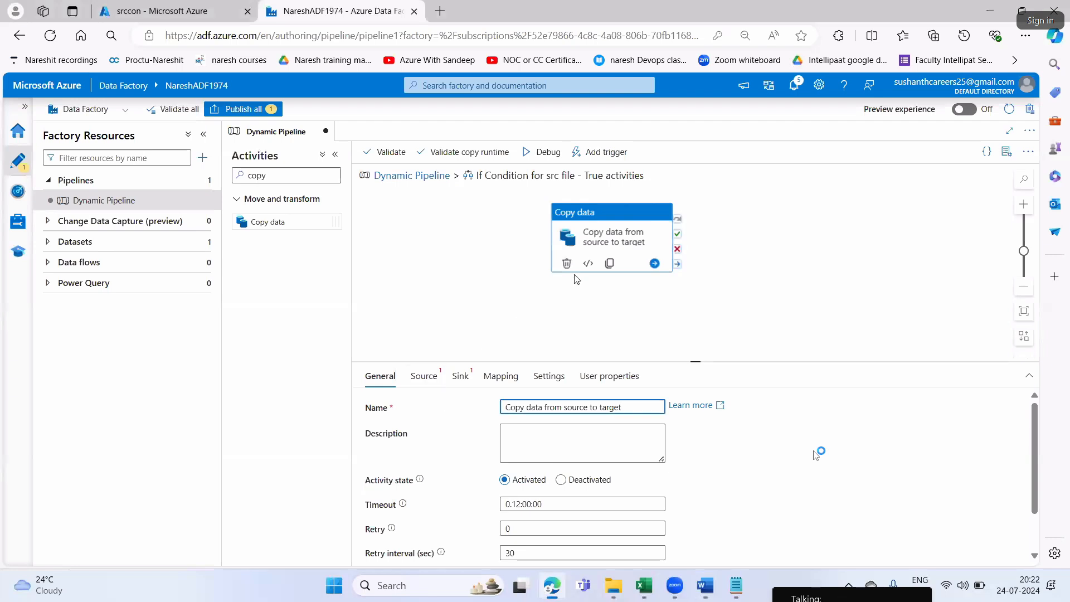
pyautogui.click(422, 378)
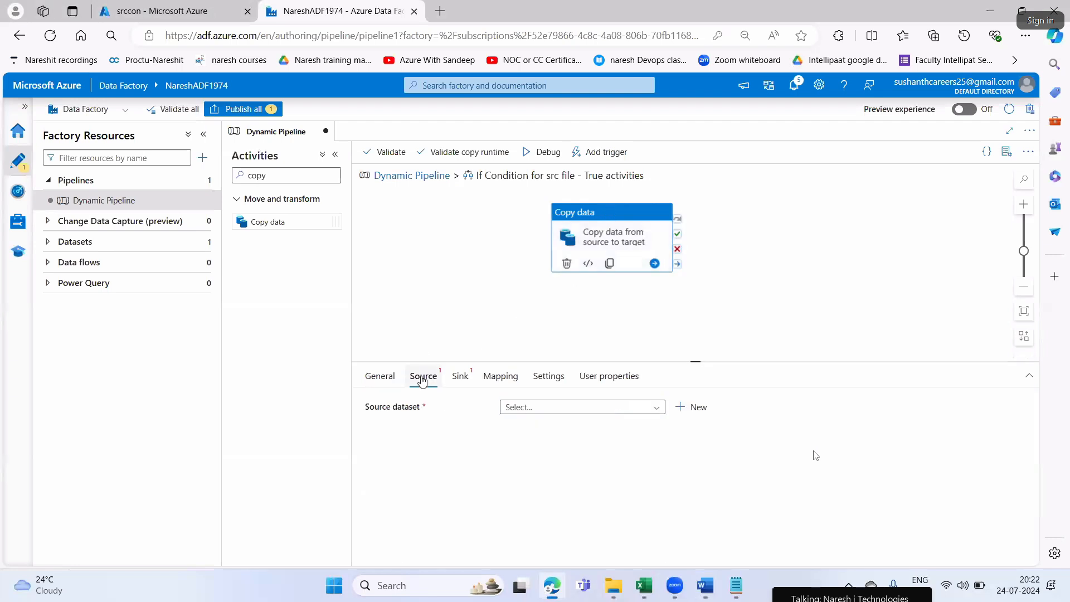
pyautogui.click(694, 407)
# Check the data store in Step9 in Word, then search for "blob" in Edge and choose Azure Blob Storage for the new dataset
pyautogui.hotkey('alt', 'Tab')
pyautogui.doubleClick(623, 272)
pyautogui.moveTo(620, 273); pyautogui.dragTo(681, 275)
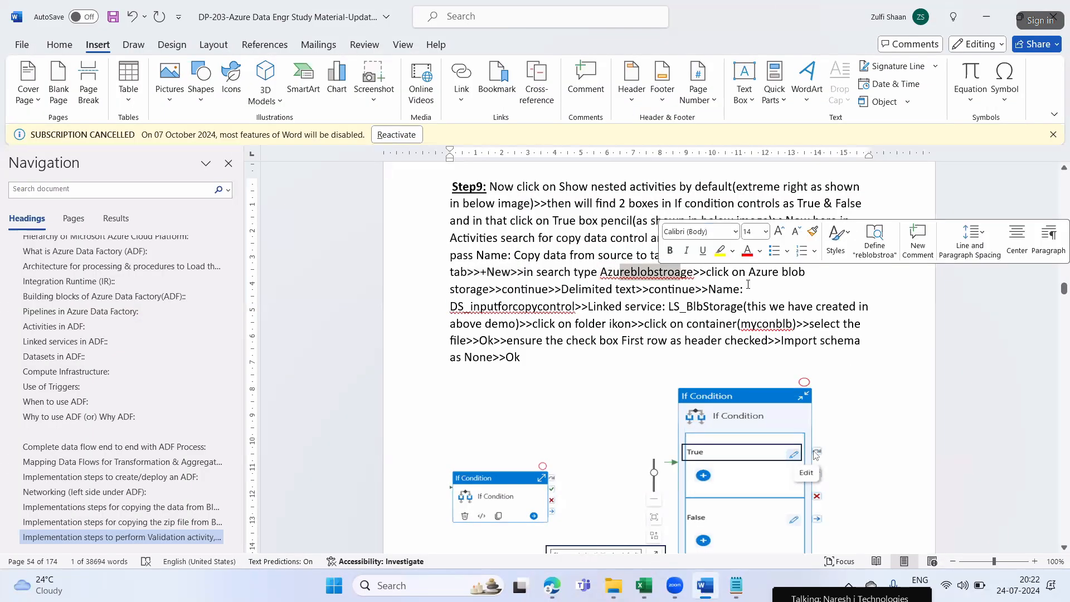
pyautogui.hotkey('alt', 'Tab')
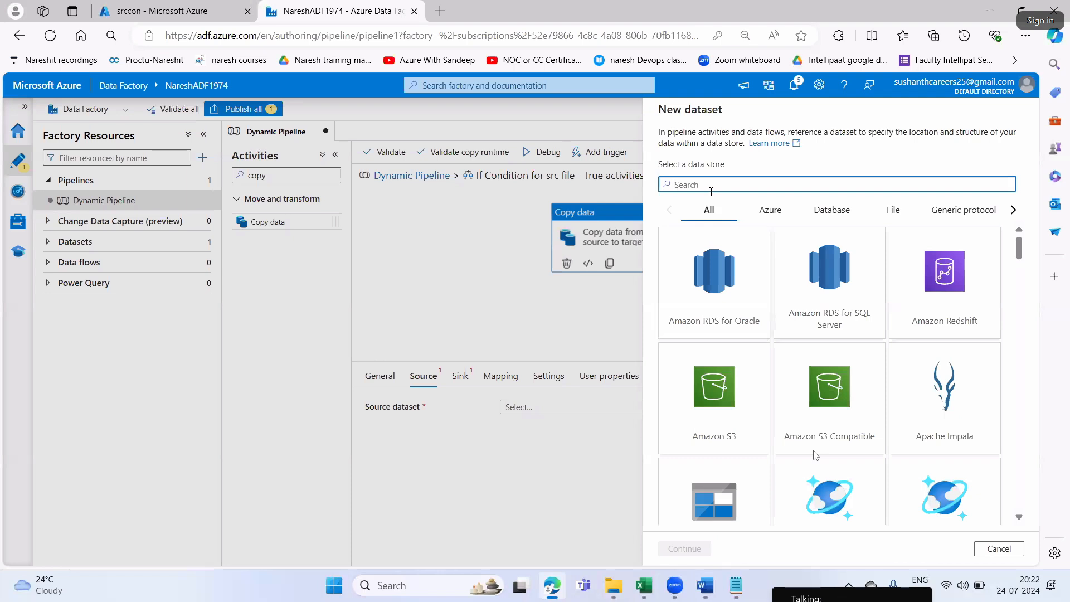
pyautogui.write('j')
pyautogui.press('BackSpace')
pyautogui.write('blob')
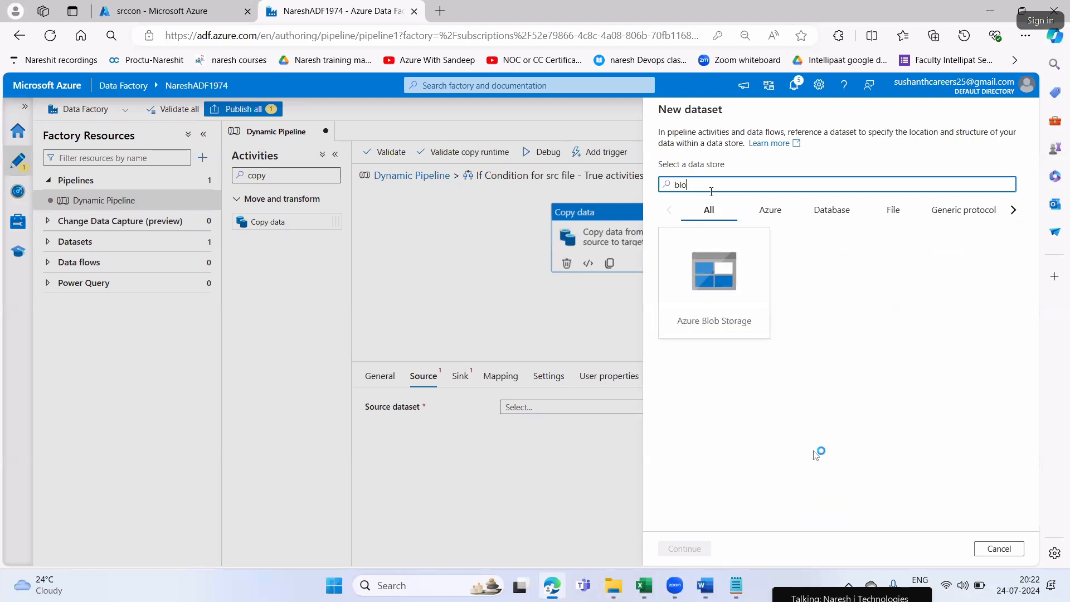
pyautogui.click(716, 295)
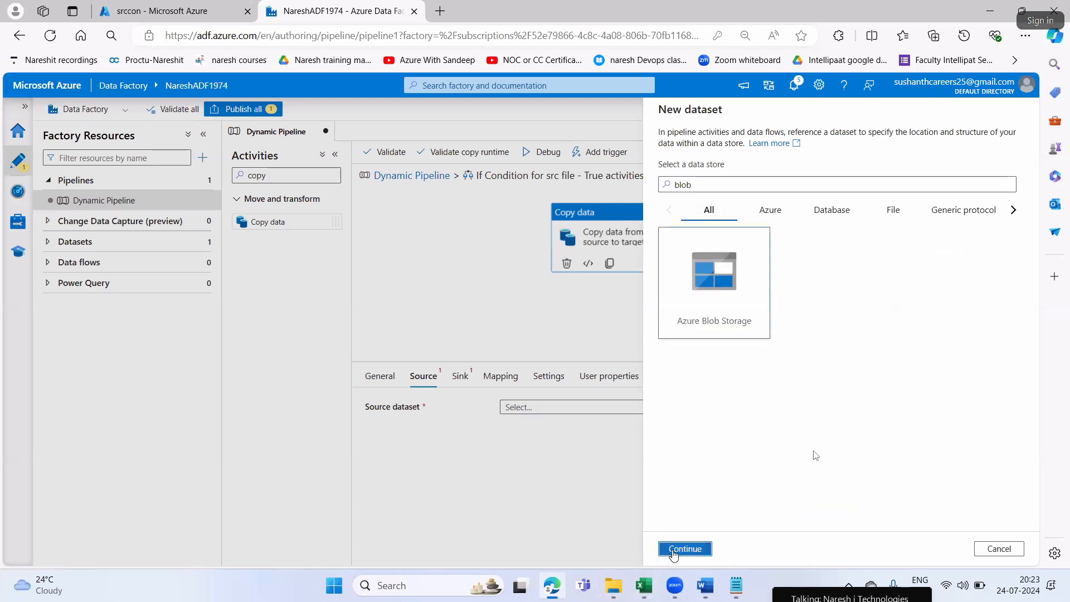
pyautogui.click(674, 551)
# Copy the dataset name from Step9 in Word, choose the DelimitedText format in Edge and name the dataset DS_inputforcopycontrol
pyautogui.hotkey('alt', 'Tab')
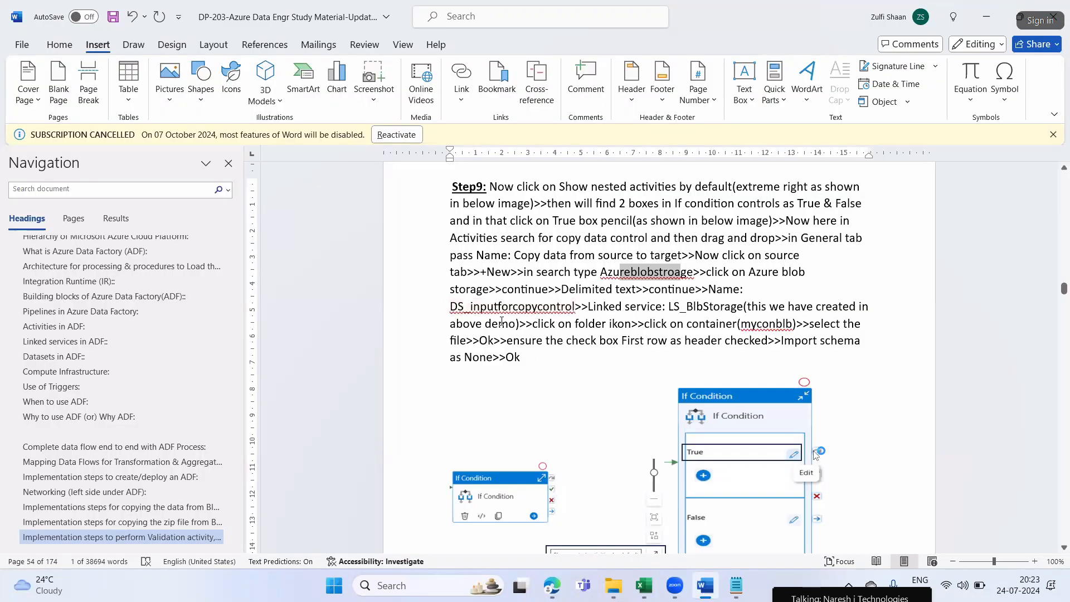
pyautogui.moveTo(457, 306); pyautogui.dragTo(535, 306)
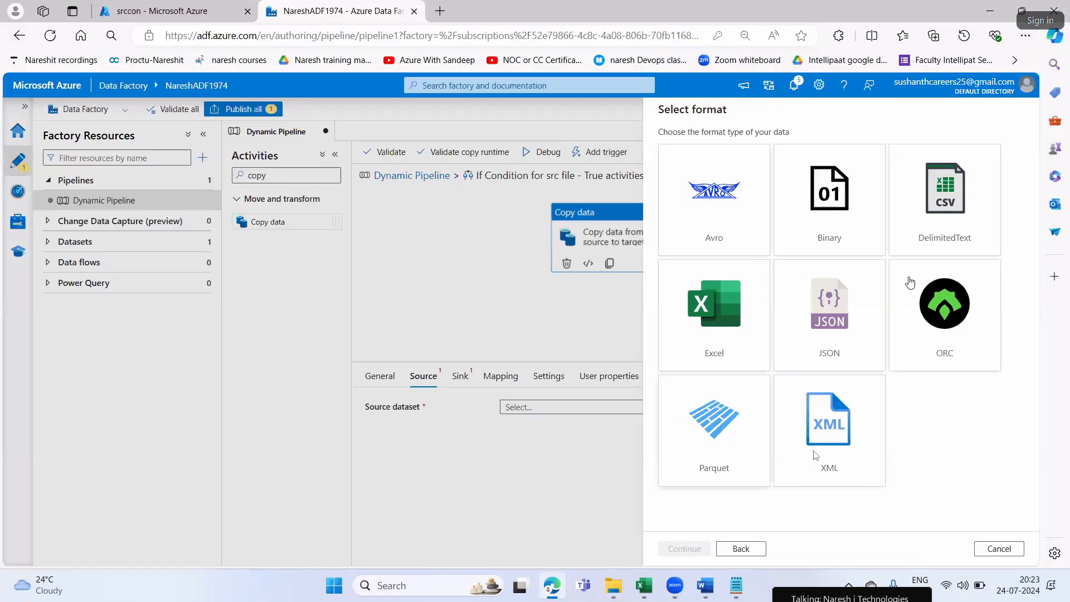
pyautogui.hotkey('alt', 'Tab')
pyautogui.click(959, 223)
pyautogui.click(694, 548)
pyautogui.moveTo(729, 148); pyautogui.dragTo(649, 148)
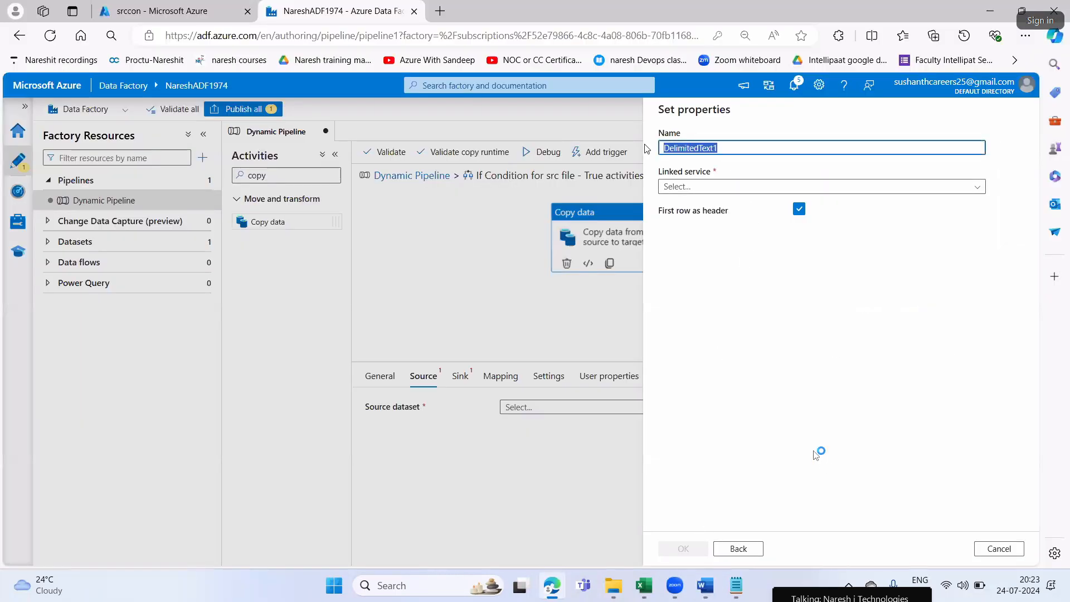
pyautogui.moveTo(727, 149); pyautogui.dragTo(649, 154)
pyautogui.hotkey('ctrl', 'v')
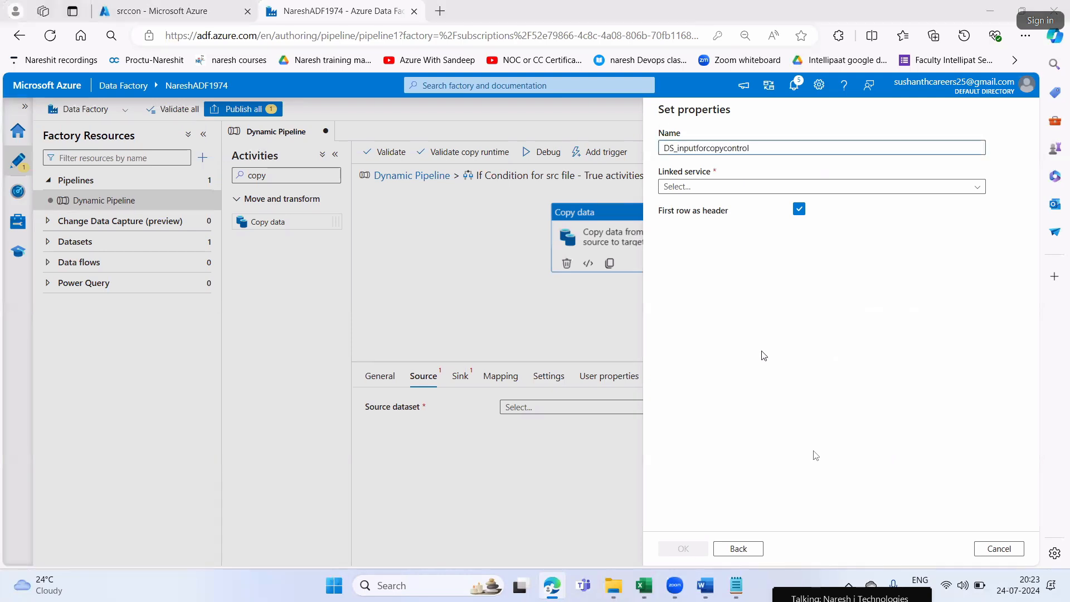
# Check the linked service in Step9 in Word and set the dataset's linked service to LS_BlbStorage in Edge
pyautogui.hotkey('alt', 'Tab')
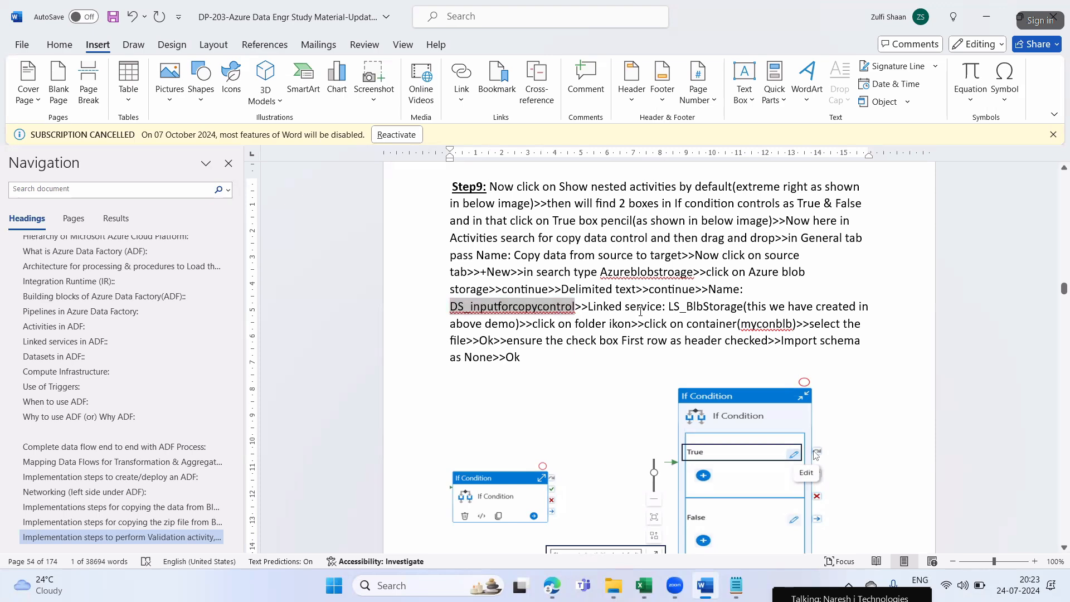
pyautogui.moveTo(669, 306); pyautogui.dragTo(770, 306)
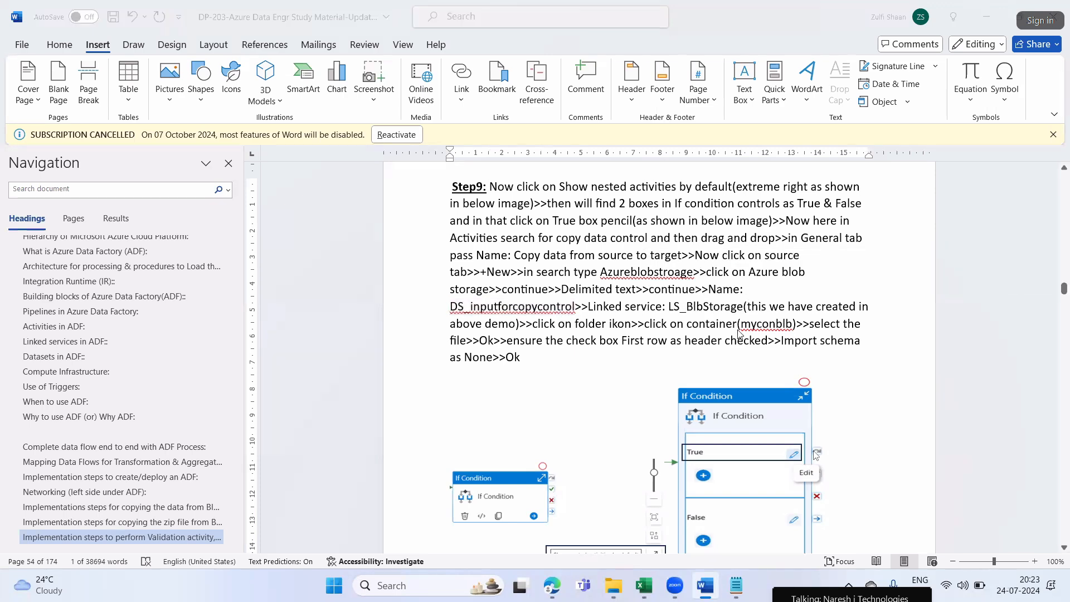
pyautogui.hotkey('alt', 'Tab')
pyautogui.click(728, 189)
pyautogui.click(688, 246)
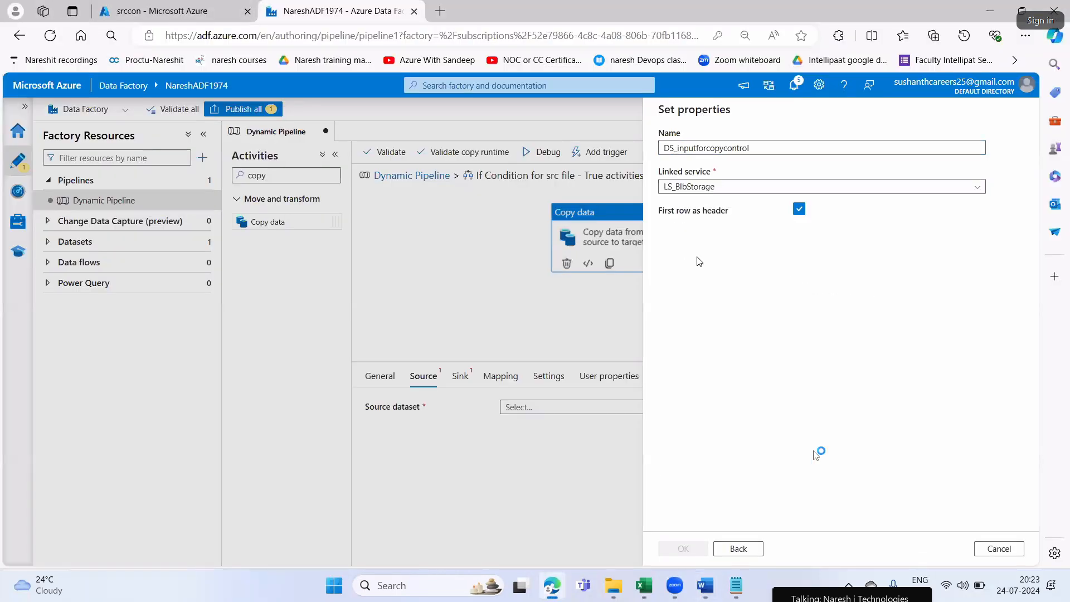
# Check the file path instructions in Word, then browse the srccon container in Edge and select Details1111.csv as the dataset's file
pyautogui.hotkey('alt', 'Tab')
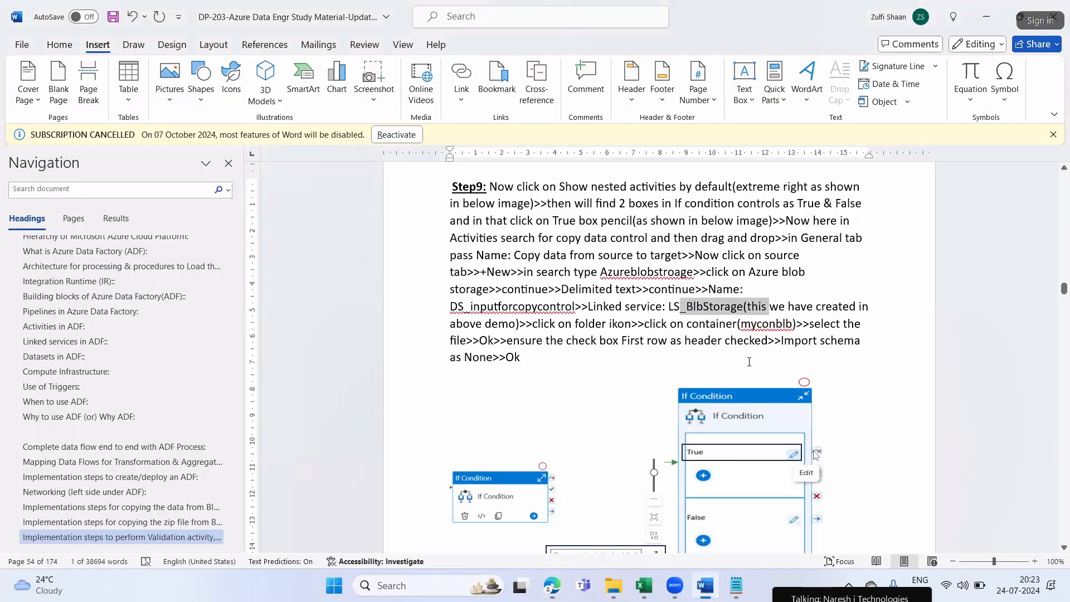
pyautogui.moveTo(534, 325); pyautogui.dragTo(741, 325)
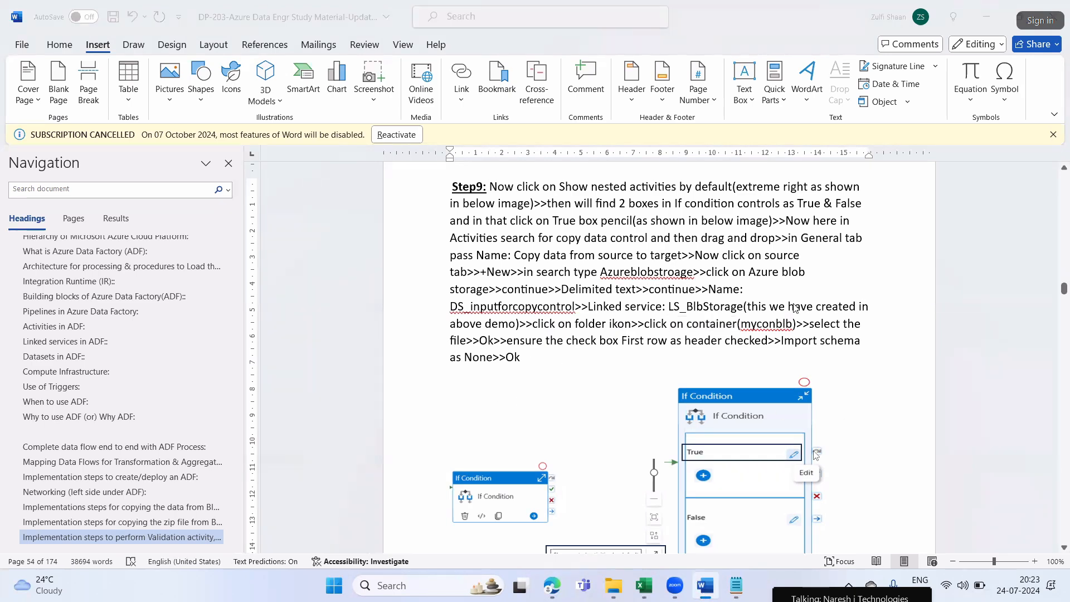
pyautogui.hotkey('alt', 'Tab')
pyautogui.click(995, 223)
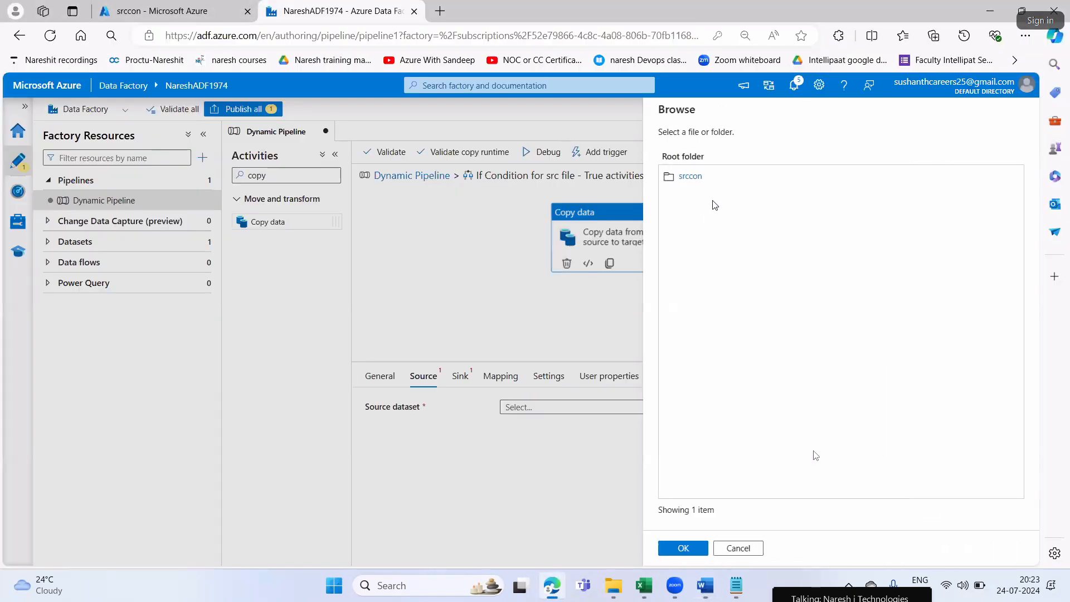
pyautogui.doubleClick(694, 180)
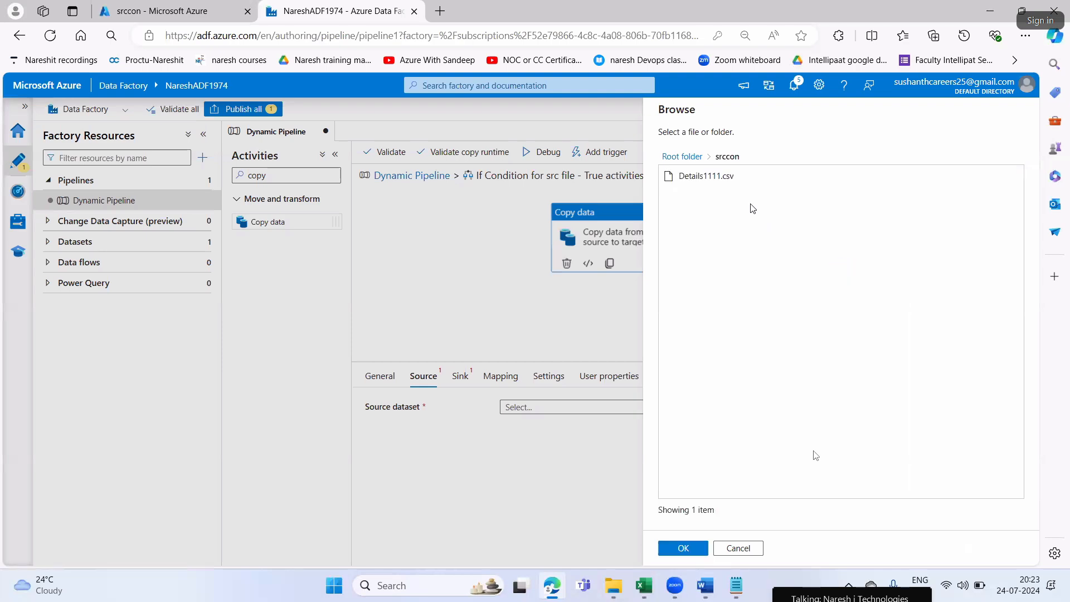
pyautogui.click(752, 183)
pyautogui.click(687, 549)
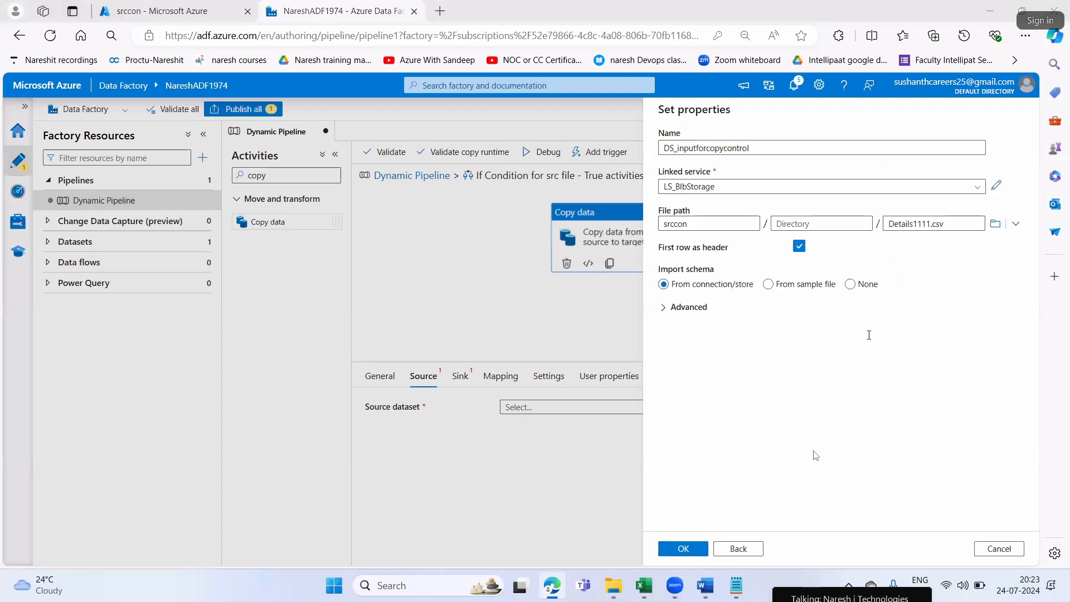
# Check the header and schema instructions in Word, set Import schema to None in Edge and create the source dataset
pyautogui.hotkey('alt', 'Tab')
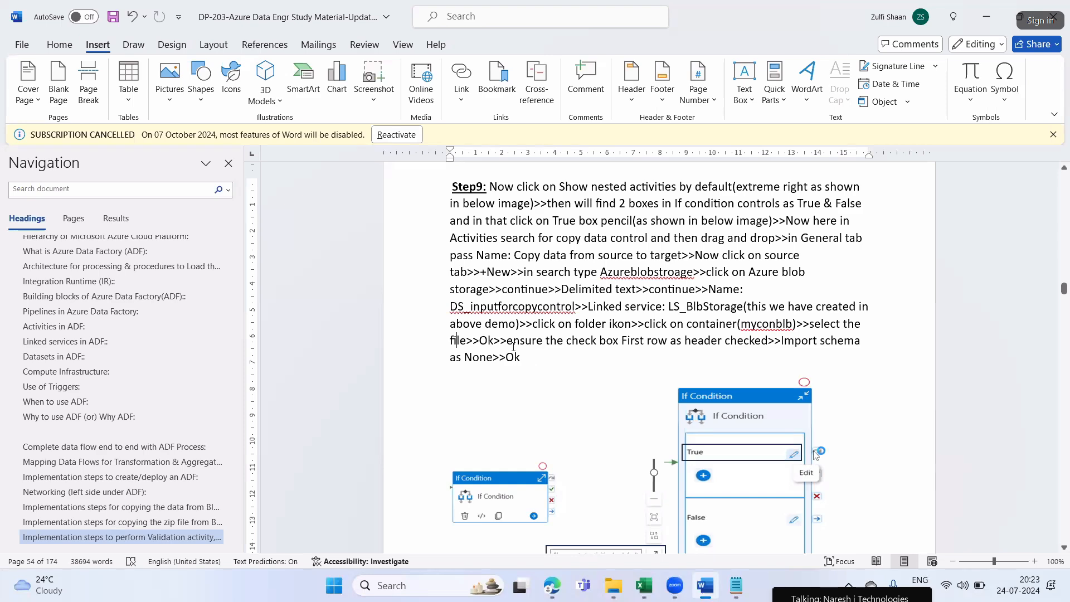
pyautogui.moveTo(539, 345); pyautogui.dragTo(818, 343)
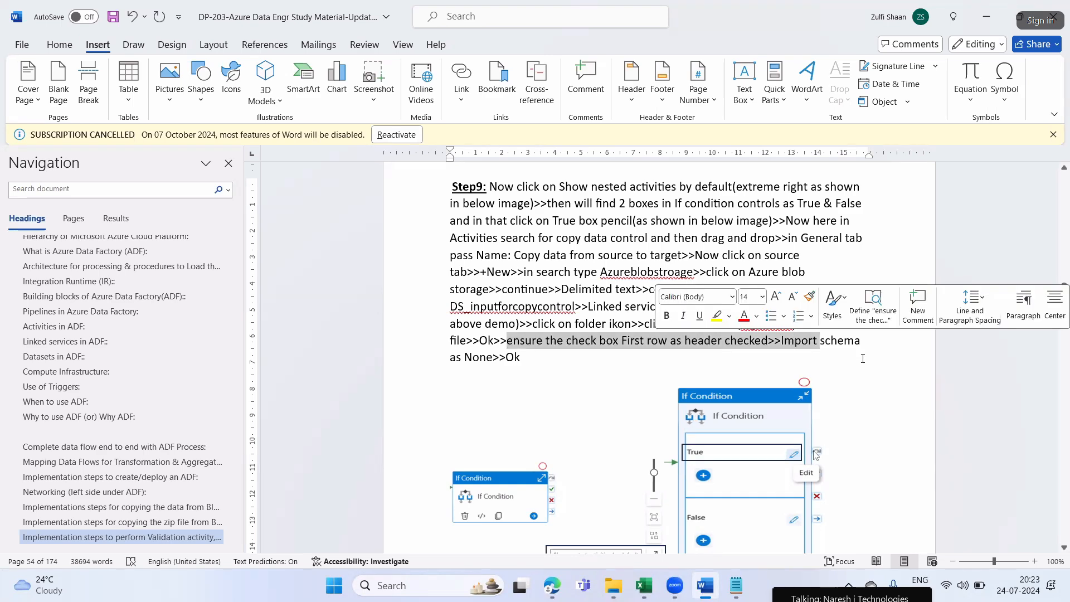
pyautogui.hotkey('alt', 'Tab')
pyautogui.click(850, 285)
pyautogui.click(674, 551)
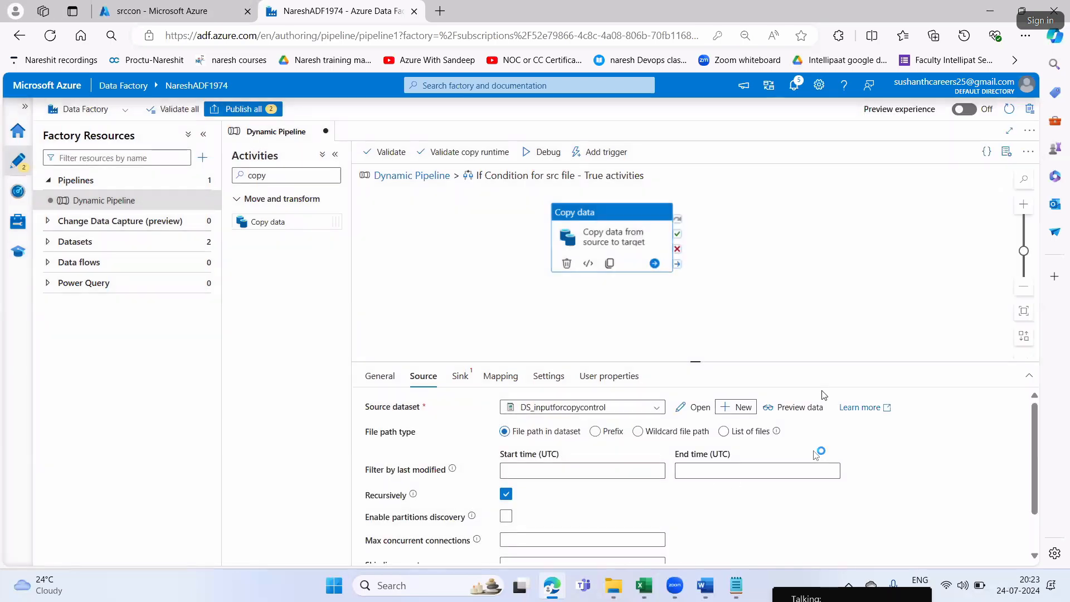
# Read the start of Step10 in Word, return to Edge and open the Copy data activity's Sink settings
pyautogui.hotkey('alt', 'Tab')
pyautogui.scroll(-5, 516, 355)
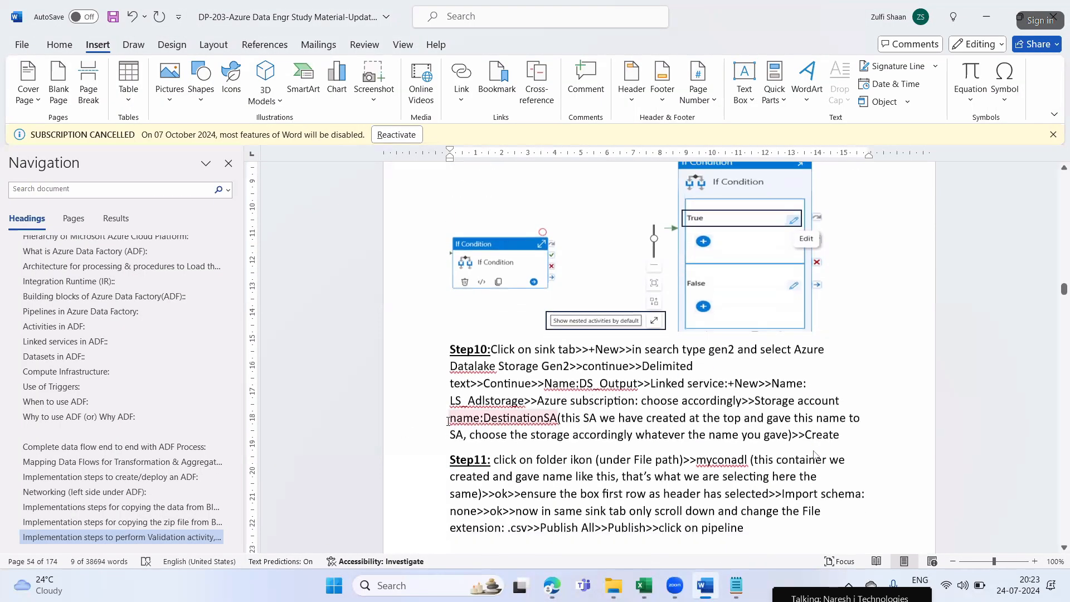
pyautogui.moveTo(491, 349); pyautogui.dragTo(572, 348)
pyautogui.click(566, 350)
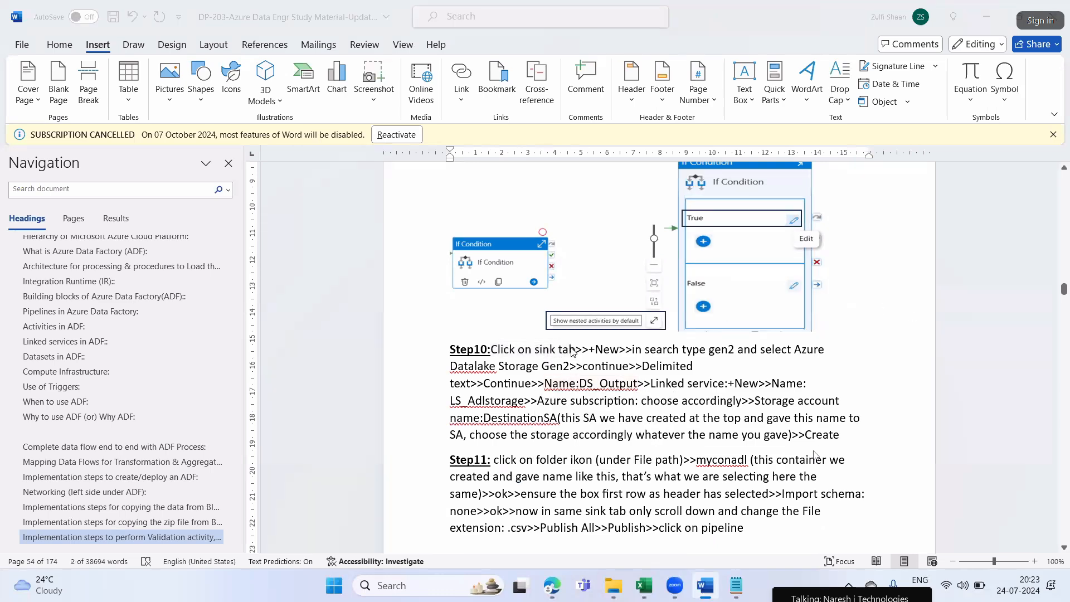
pyautogui.hotkey('alt', 'Tab')
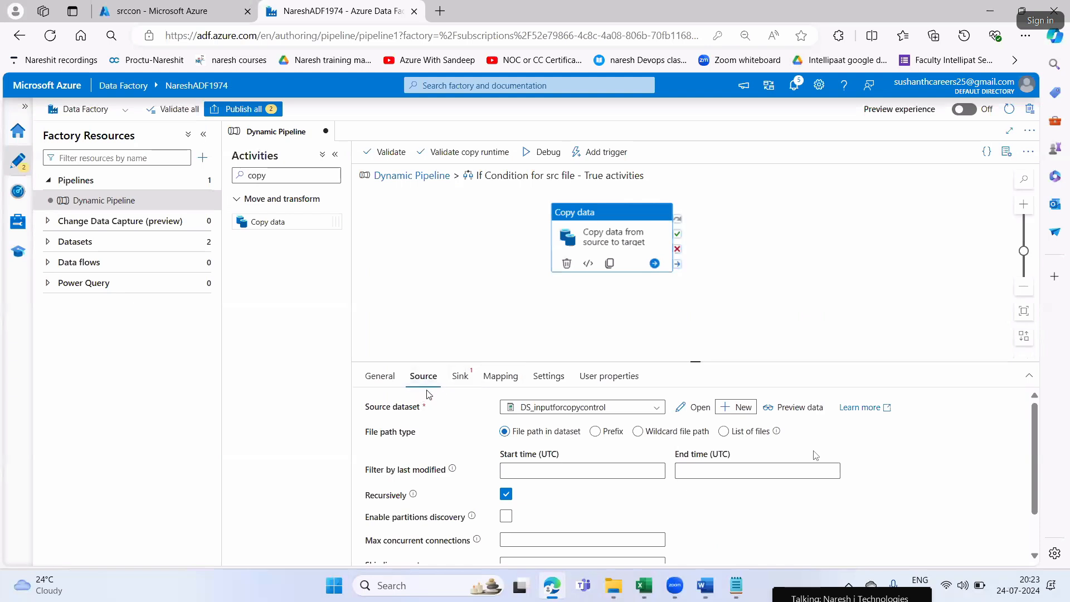
pyautogui.click(459, 385)
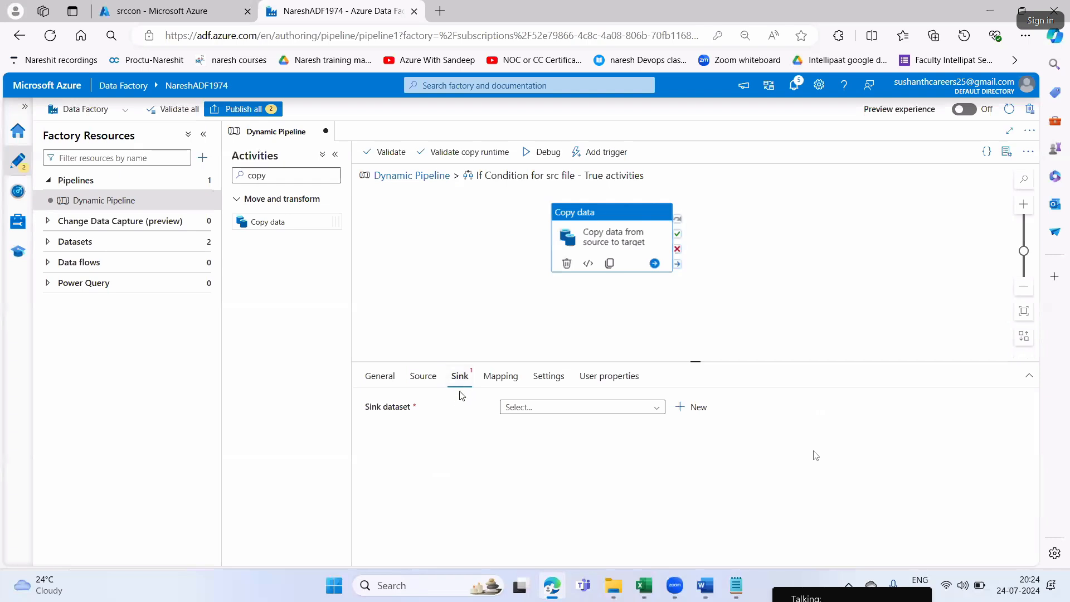
# Review the Copy data activity's Source, Sink and Mapping settings, then deselect and reselect the activity
pyautogui.click(428, 383)
pyautogui.click(461, 379)
pyautogui.click(500, 379)
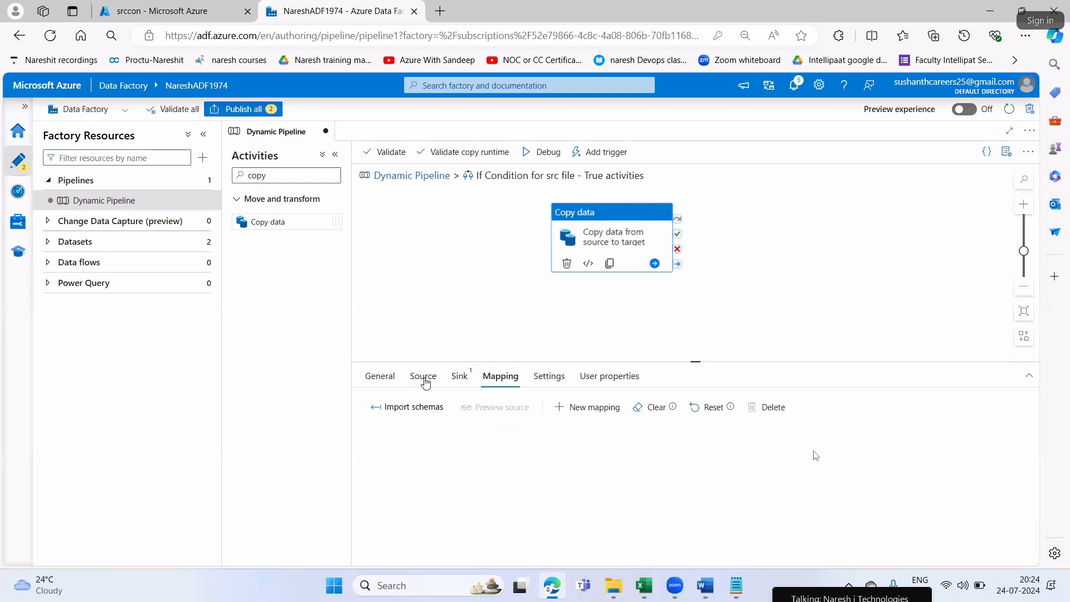
pyautogui.click(424, 379)
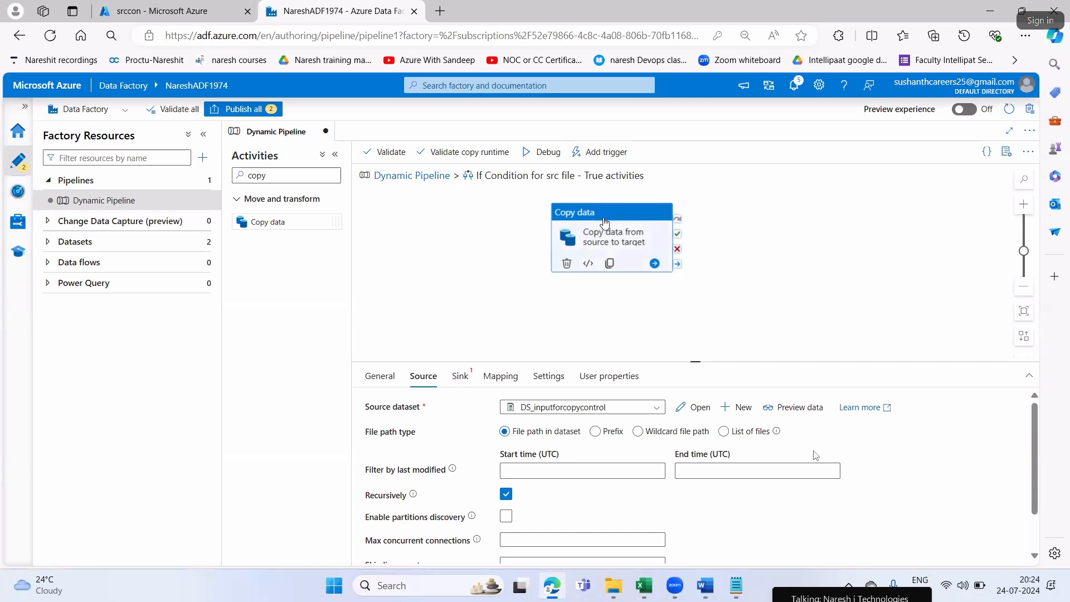
pyautogui.click(825, 248)
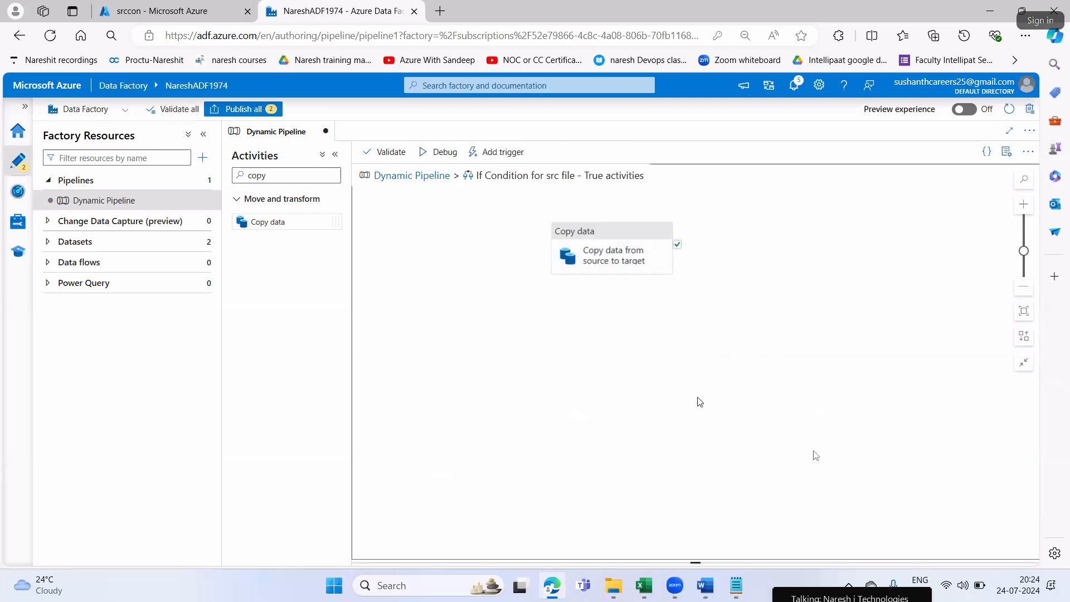
pyautogui.click(654, 234)
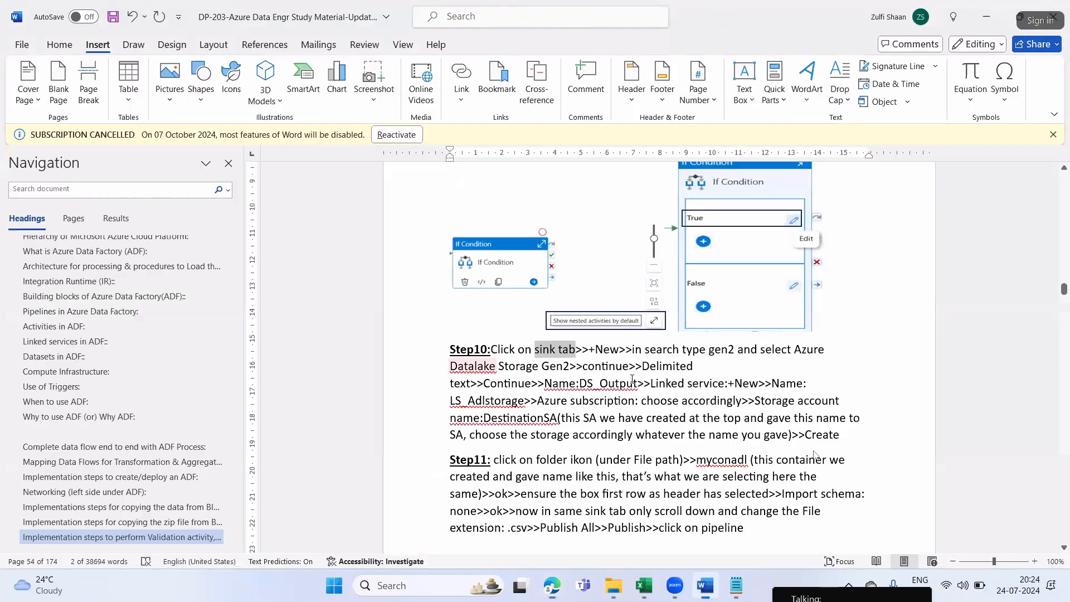
# Highlight "New" in Step10 in Word, return to Edge and start a new sink dataset for the Copy data activity
pyautogui.hotkey('alt', 'Tab')
pyautogui.doubleClick(605, 350)
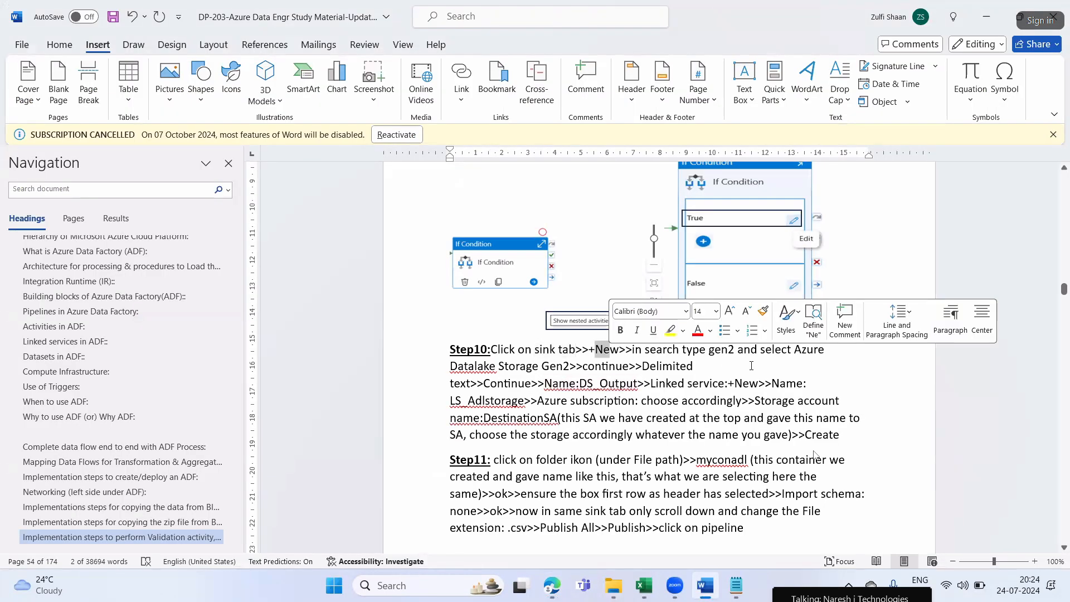
pyautogui.hotkey('alt', 'Tab')
pyautogui.click(692, 407)
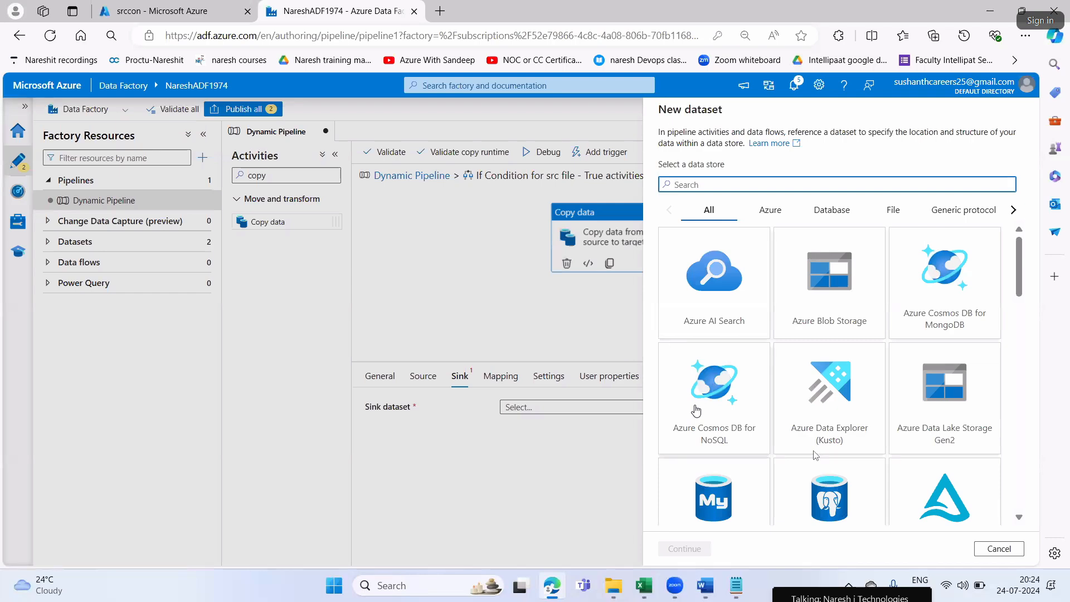
# Switch to the Azure portal and examine the destsa1771 storage account's properties to check its storage type
pyautogui.click(128, 11)
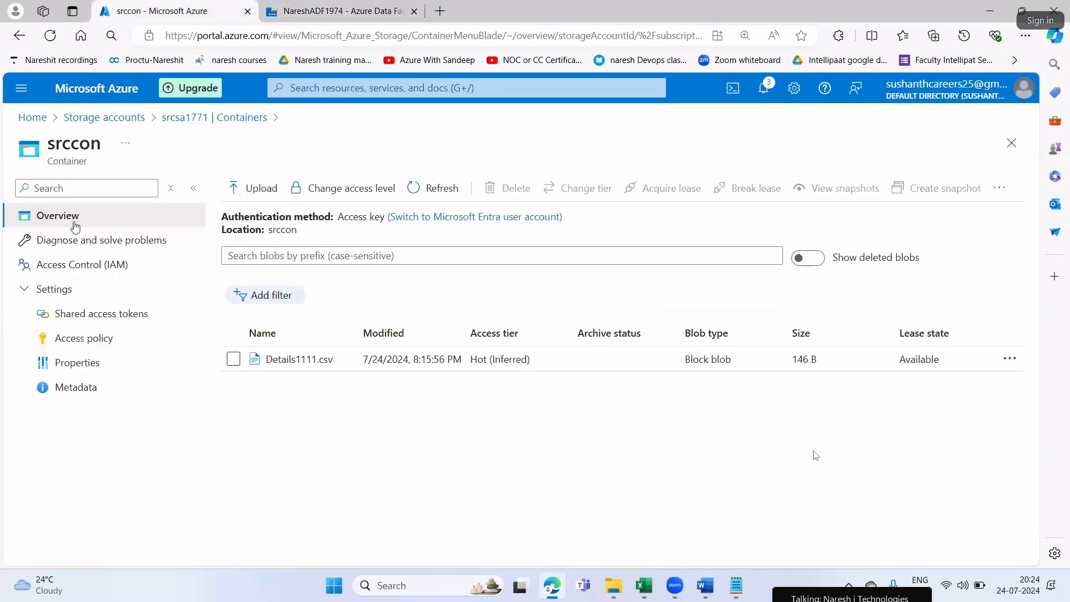
pyautogui.click(104, 117)
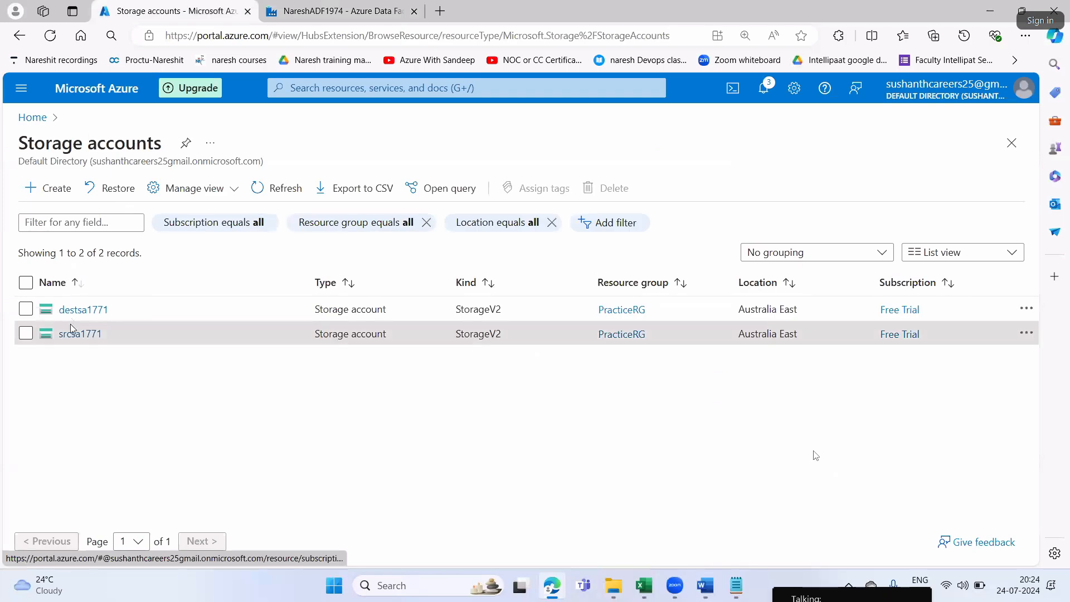
pyautogui.click(73, 310)
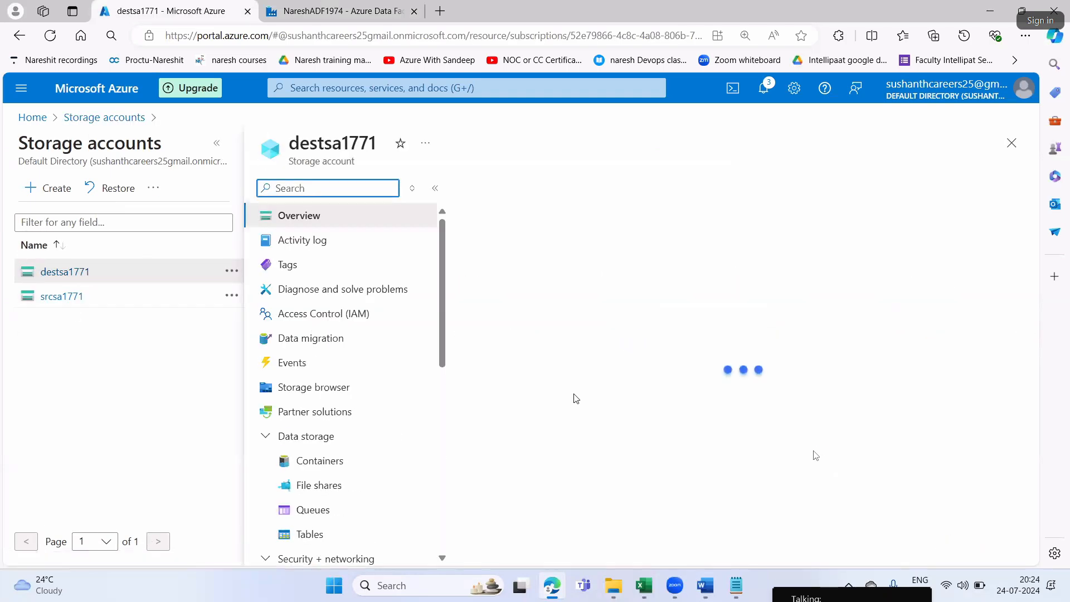
pyautogui.scroll(-2, 557, 390)
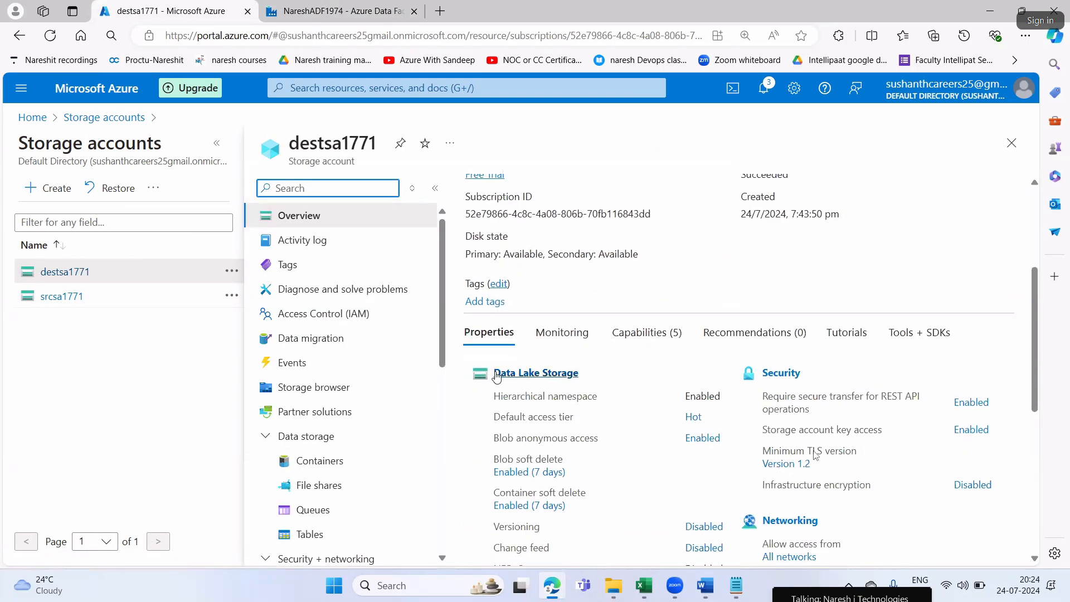
# Return to Data Factory, search the data stores for "data lake", and choose Azure Data Lake Storage Gen2 with the DelimitedText format
pyautogui.click(334, 12)
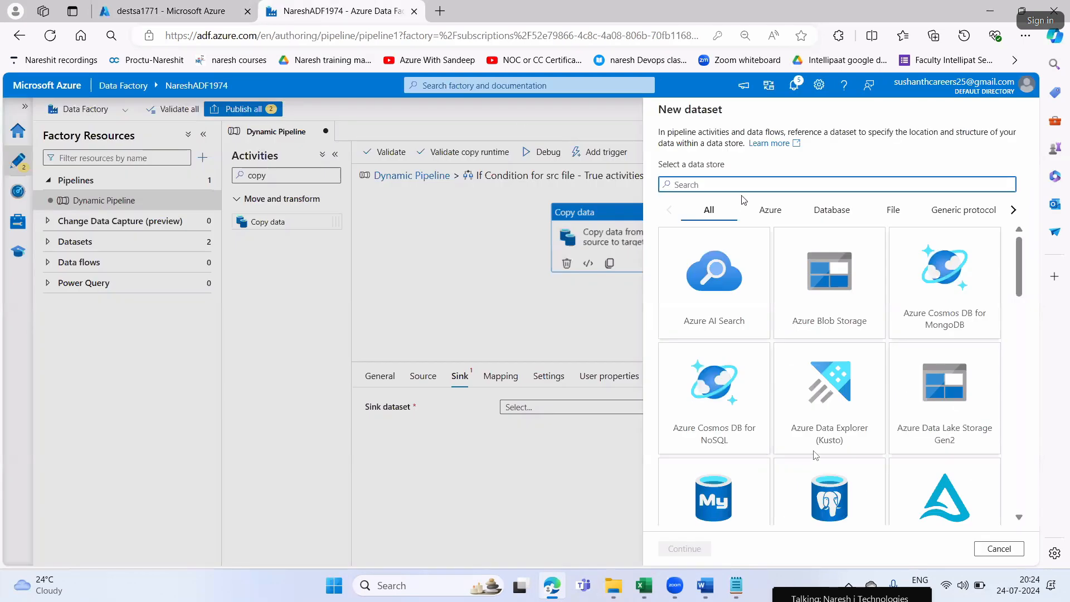
pyautogui.write('data')
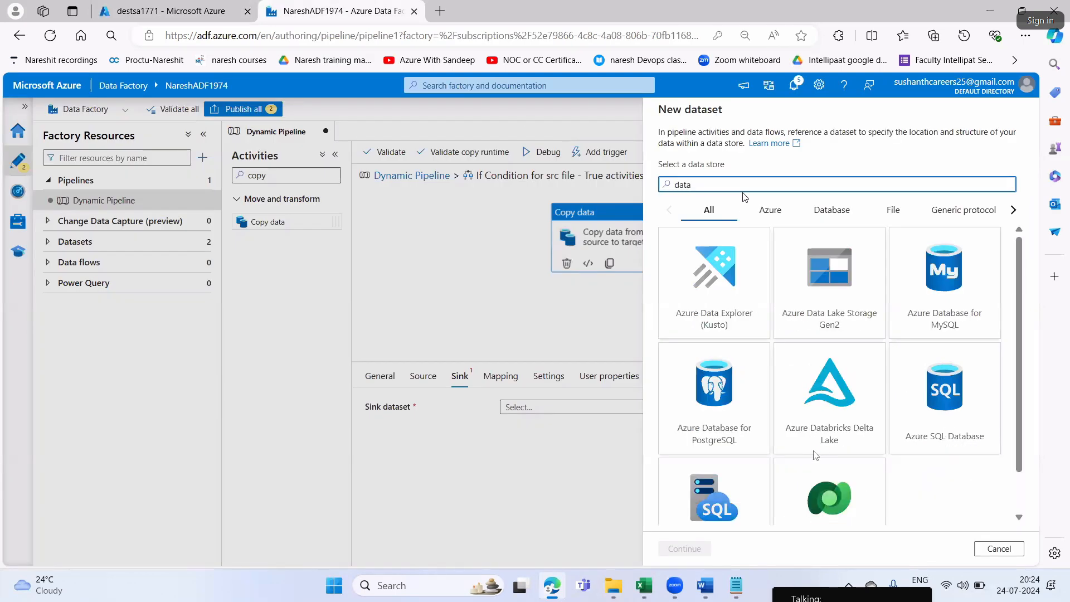
pyautogui.write(' lake')
pyautogui.click(691, 185)
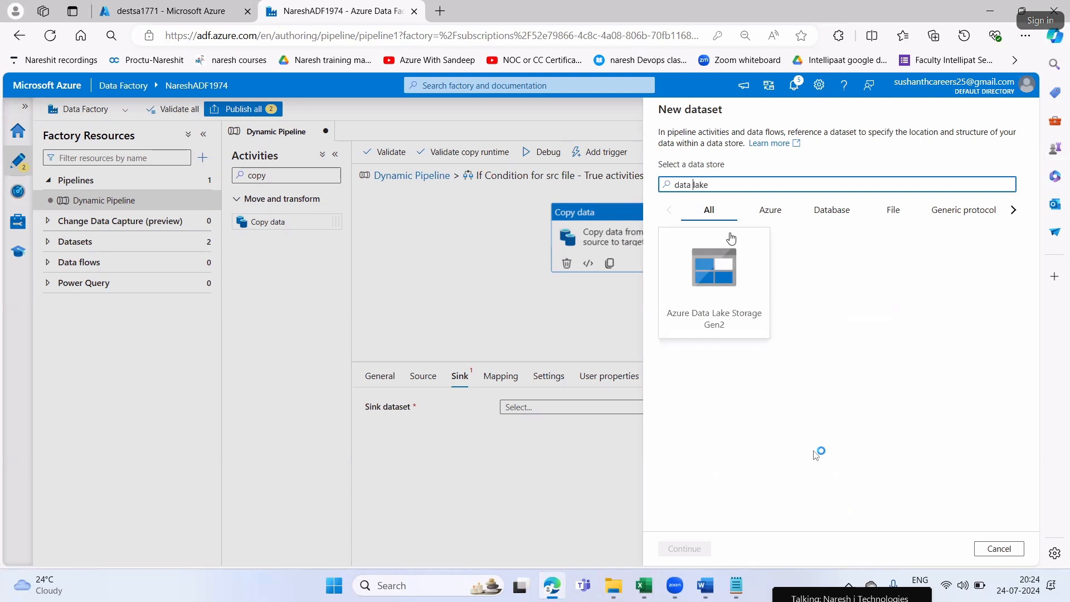
pyautogui.click(723, 254)
pyautogui.click(675, 540)
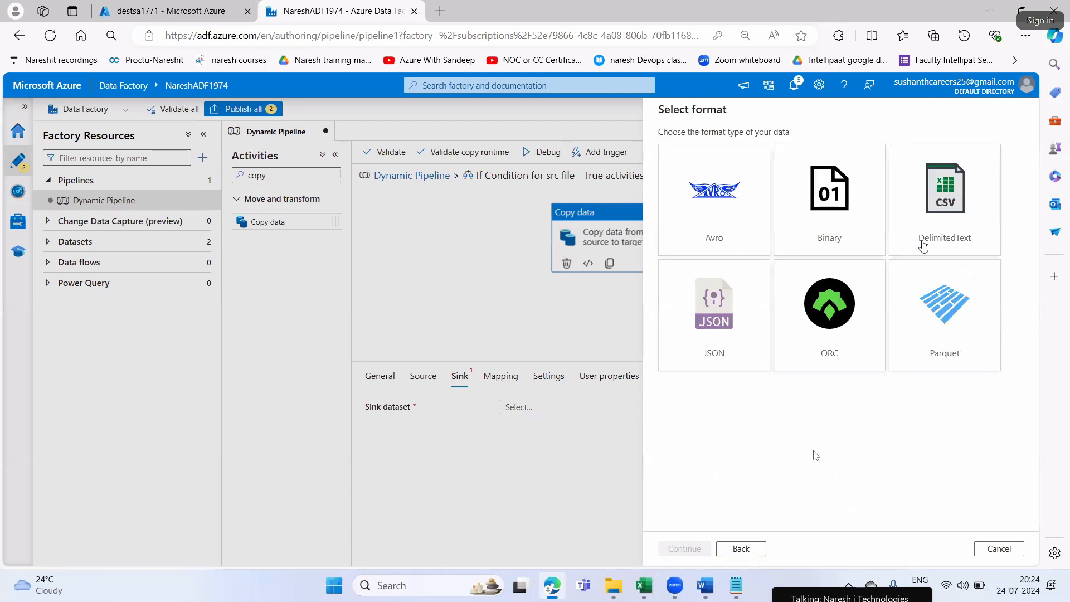
pyautogui.click(943, 231)
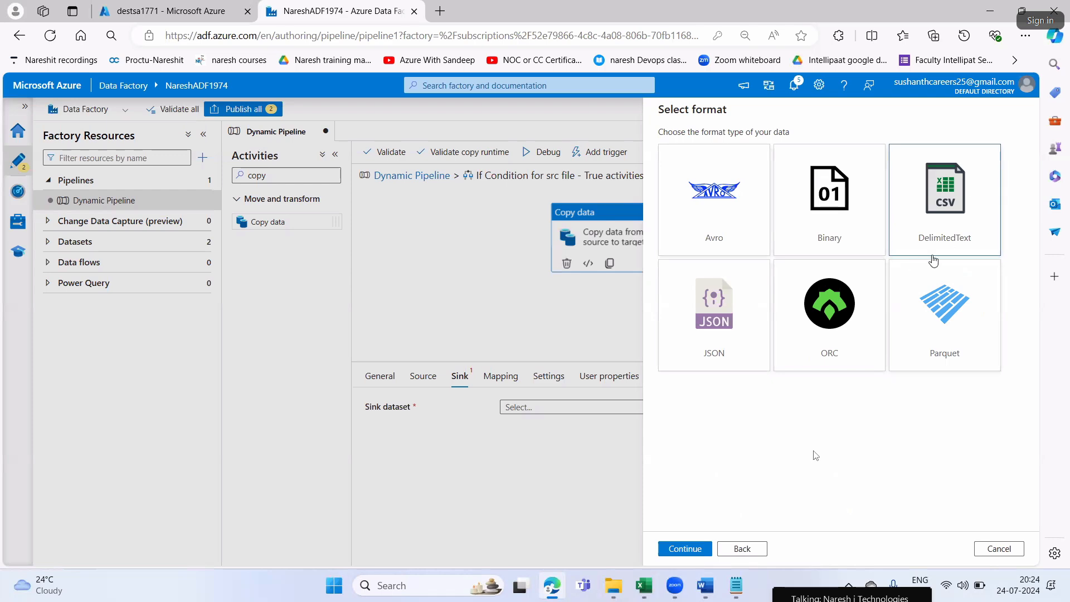
# Check the file type in the srccon container of srcsa1771 in the Azure portal, and return to Data Factory
pyautogui.click(147, 9)
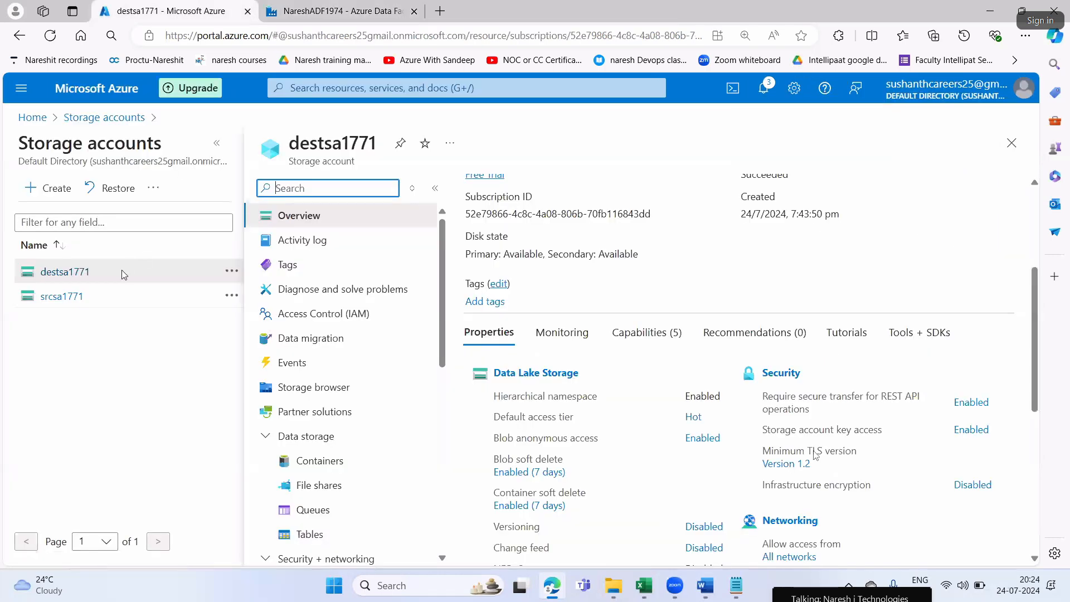
pyautogui.click(47, 296)
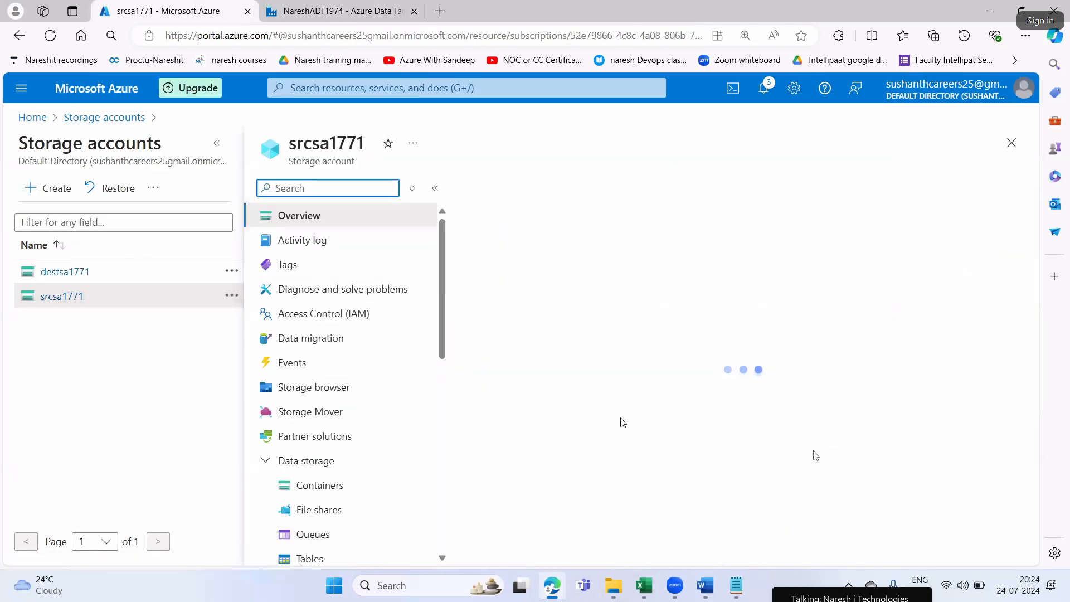
pyautogui.scroll(-2, 495, 532)
pyautogui.click(523, 445)
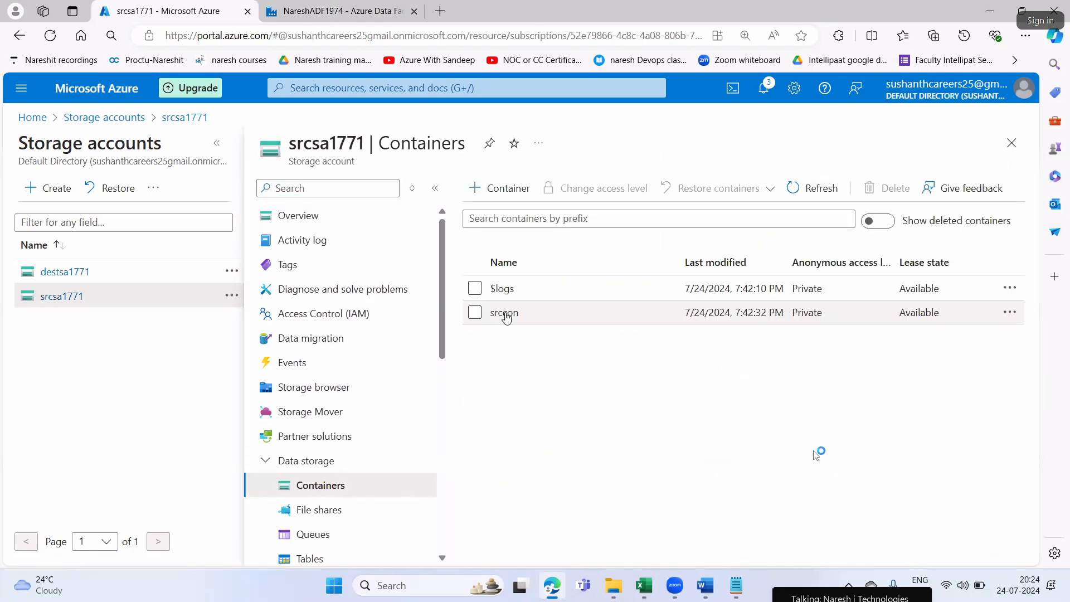
pyautogui.click(505, 311)
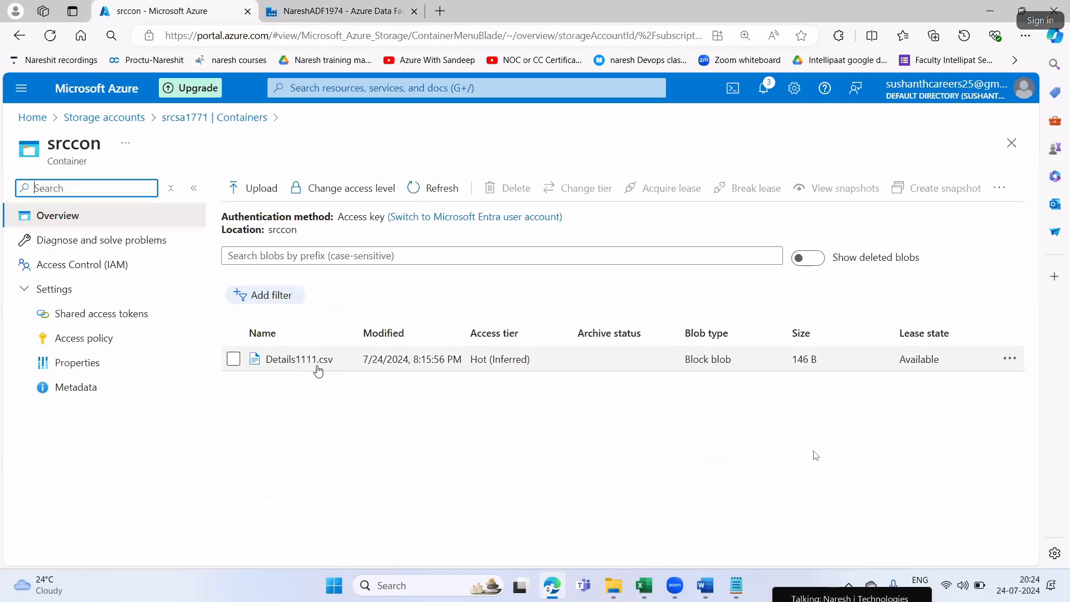
pyautogui.click(335, 11)
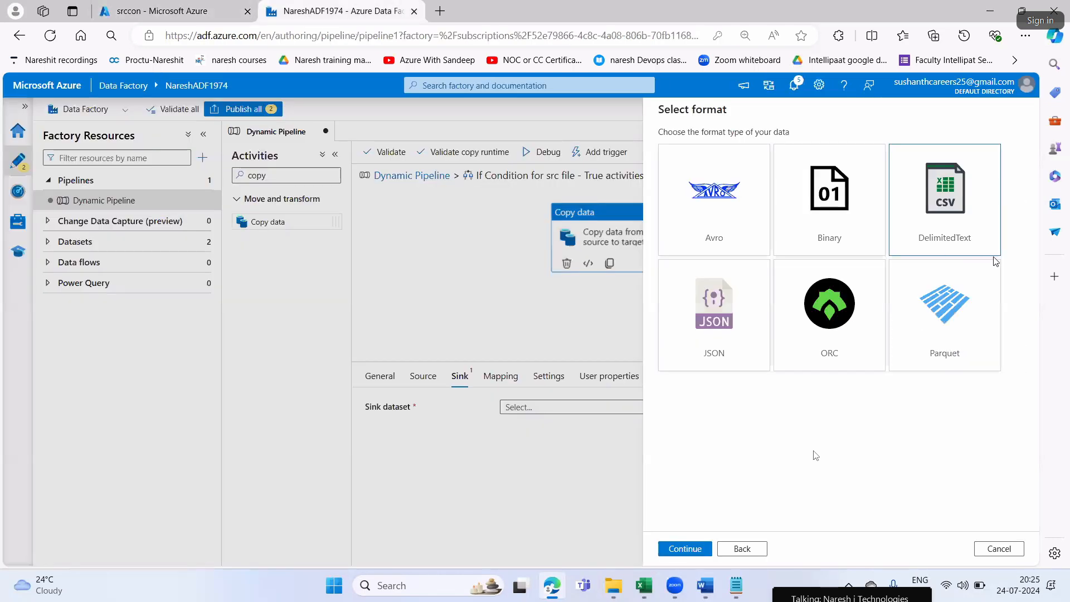
# Confirm the DelimitedText format and name the sink dataset DS_Output, copying the name from Step10 in Word
pyautogui.click(950, 187)
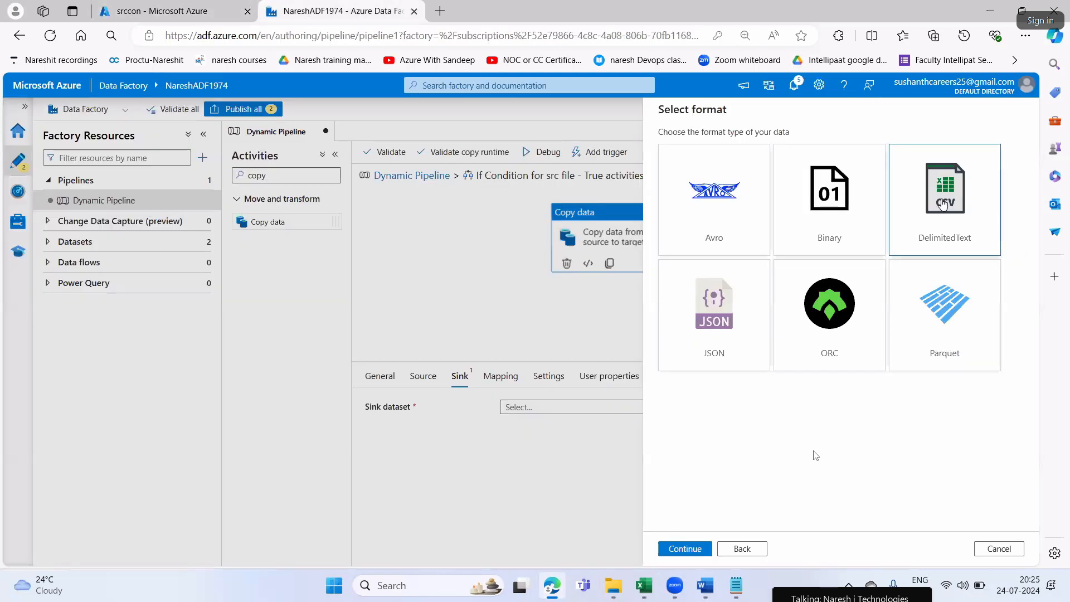
pyautogui.click(688, 550)
pyautogui.click(705, 585)
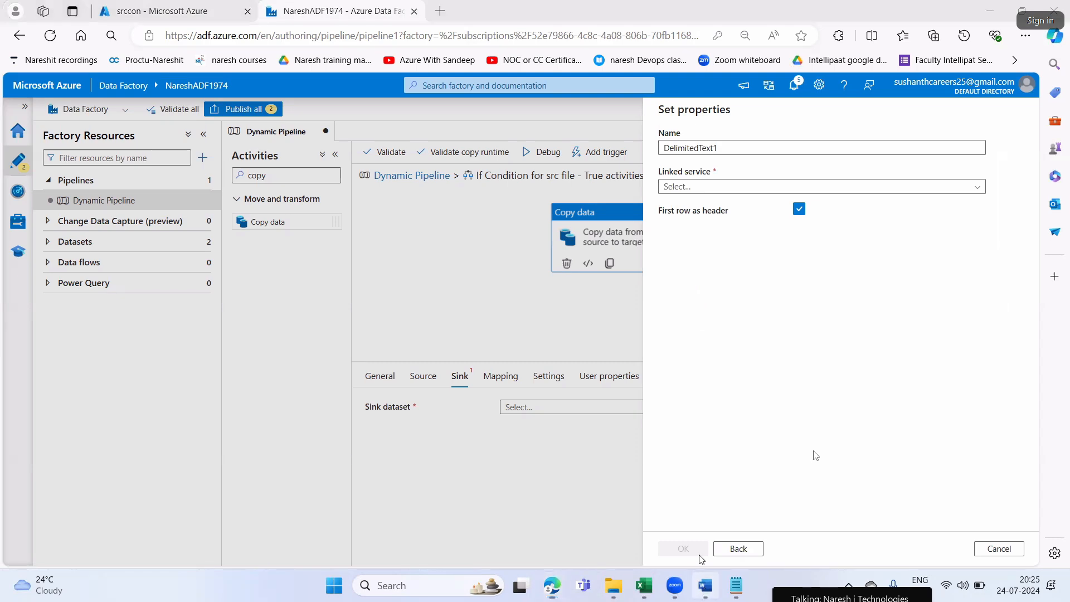
pyautogui.moveTo(580, 385); pyautogui.dragTo(638, 385)
pyautogui.hotkey('alt', 'Tab')
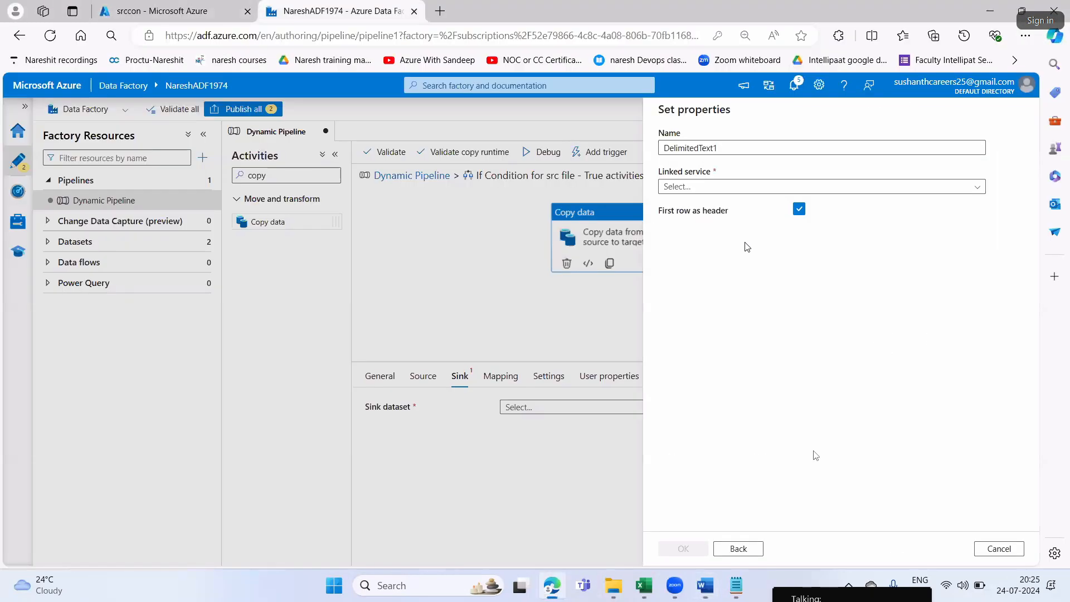
pyautogui.moveTo(730, 147); pyautogui.dragTo(654, 156)
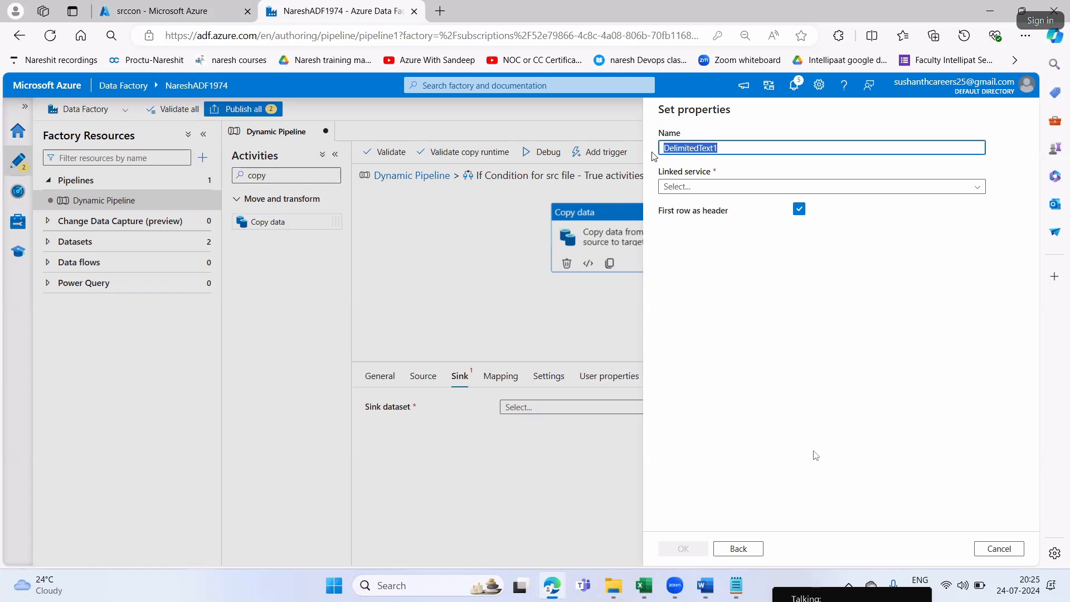
pyautogui.hotkey('ctrl', 'v')
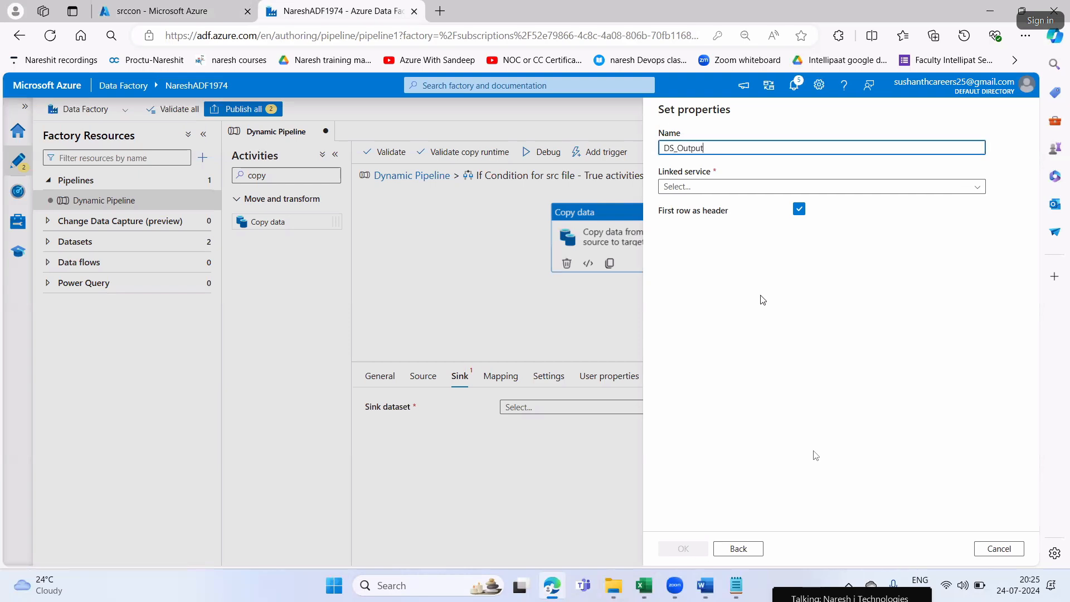
# Copy LS_Adlstorage from Step10 in Word and start a new linked service in Edge under that name
pyautogui.hotkey('alt', 'Tab')
pyautogui.moveTo(452, 401); pyautogui.dragTo(524, 402)
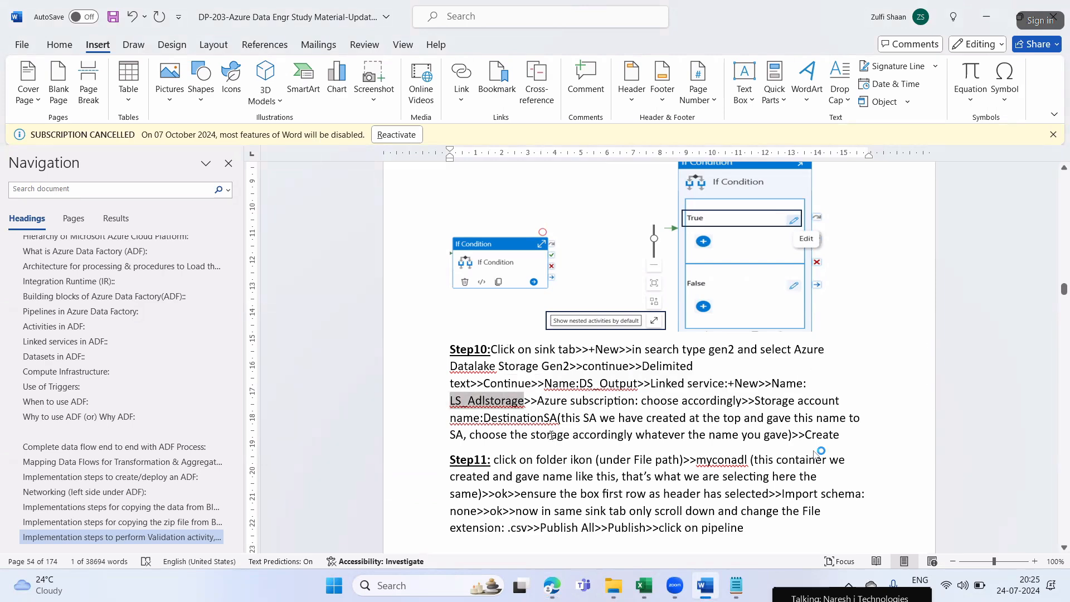
pyautogui.hotkey('alt', 'Tab')
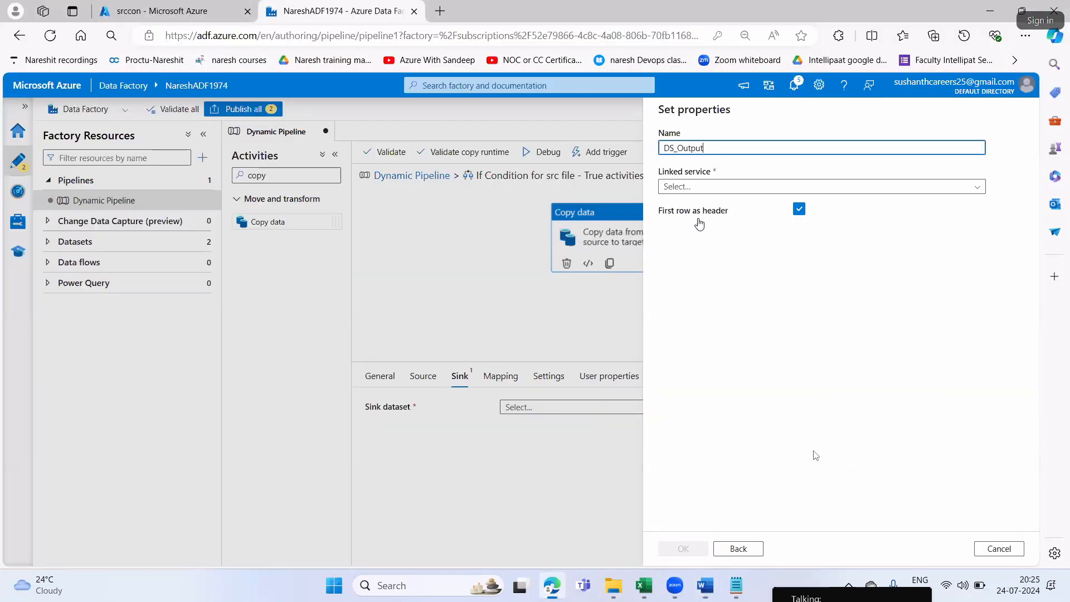
pyautogui.click(695, 225)
pyautogui.hotkey('ctrl', 'v')
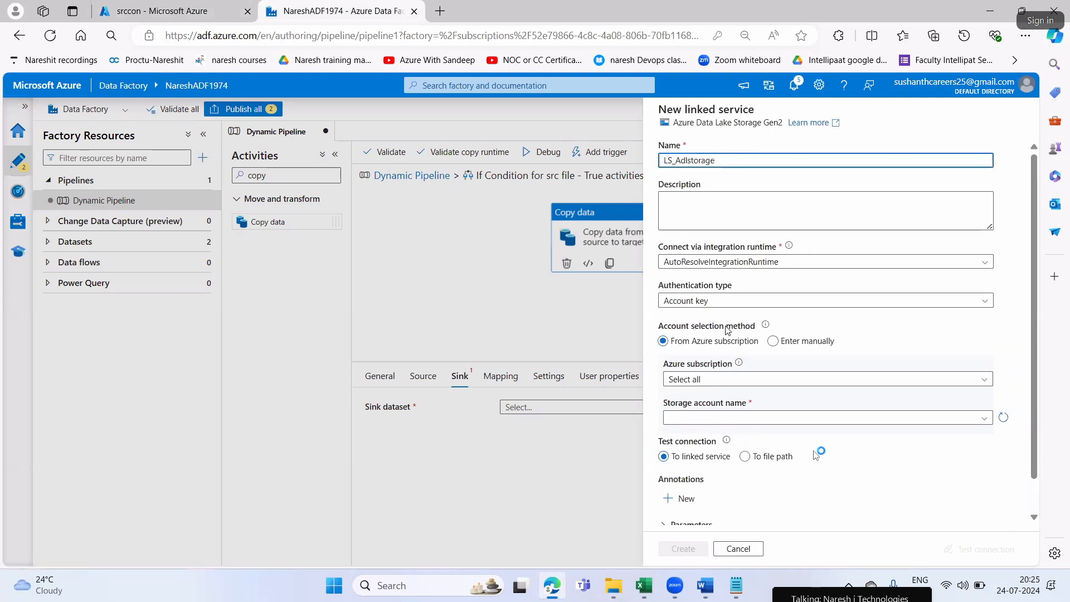
# Read the storage account instructions of Step10 in Word, highlight "Create", and return to Edge
pyautogui.hotkey('alt', 'Tab')
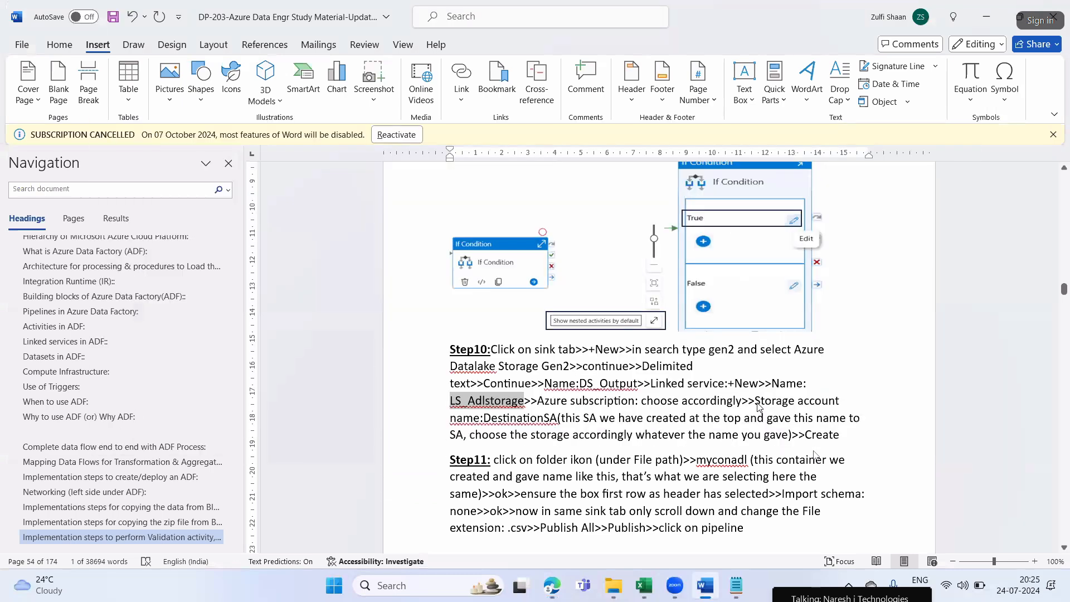
pyautogui.click(529, 426)
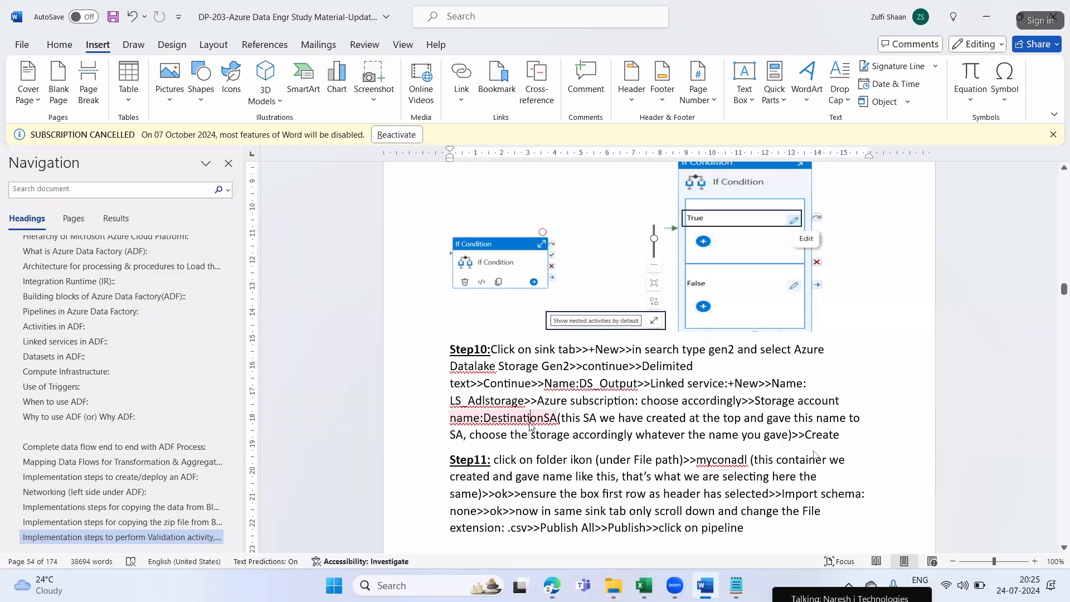
pyautogui.click(651, 436)
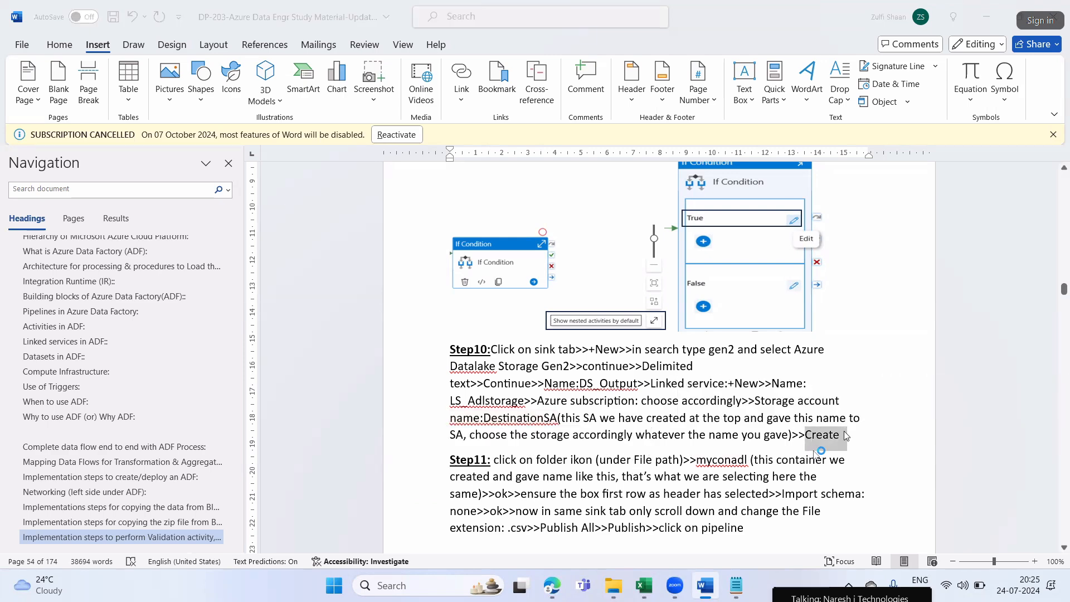
pyautogui.hotkey('alt', 'Tab')
# Set the linked service's Azure subscription to Free Trial and its storage account to destsa1771
pyautogui.click(690, 381)
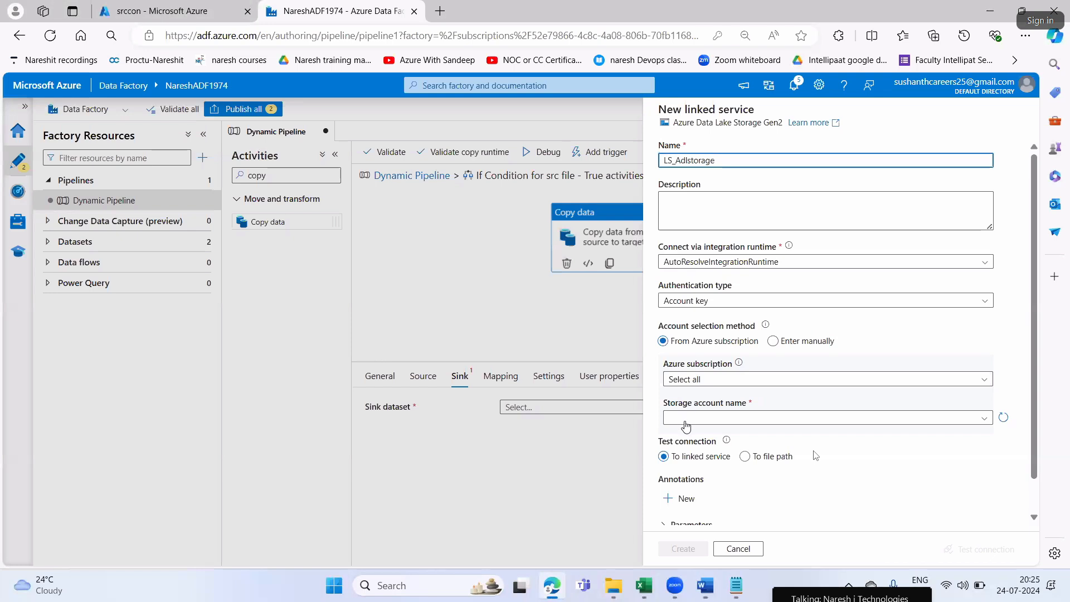
pyautogui.click(686, 416)
pyautogui.click(686, 418)
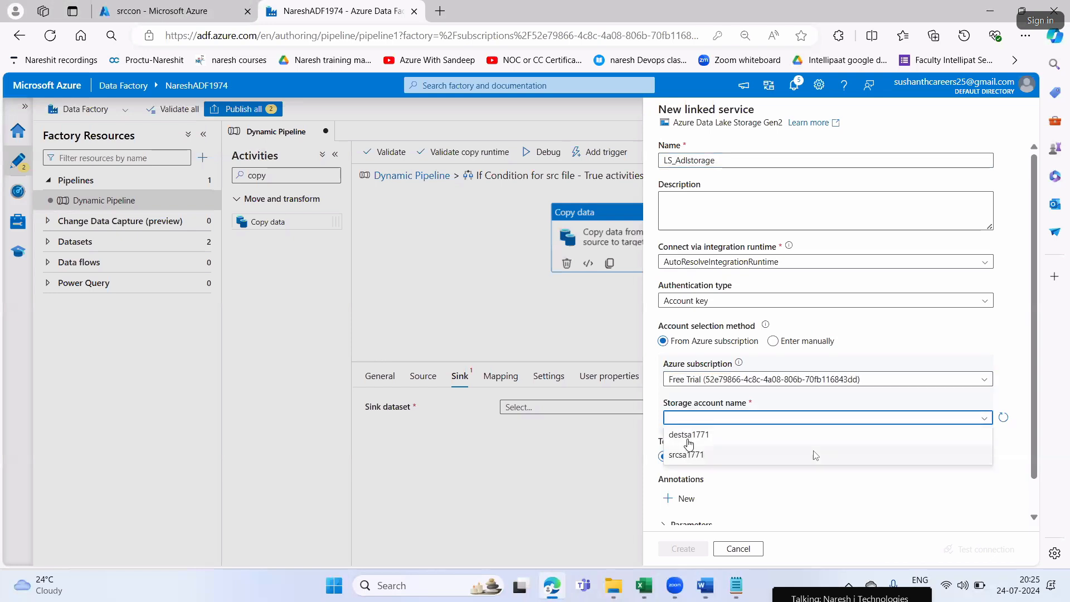
pyautogui.click(689, 433)
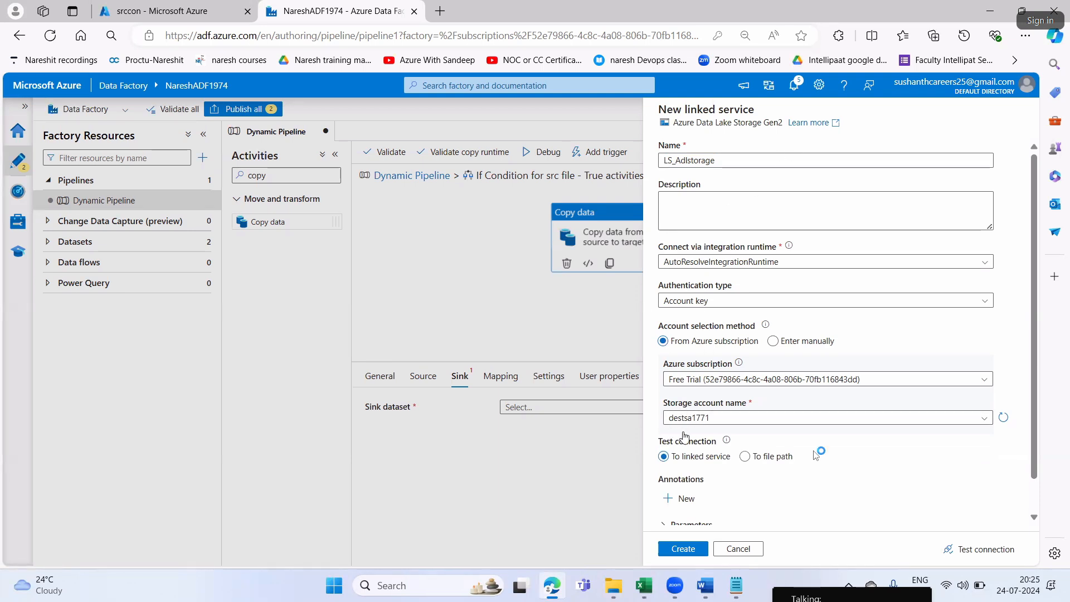
# Test the linked service's connection and create the linked service
pyautogui.scroll(-1, 748, 422)
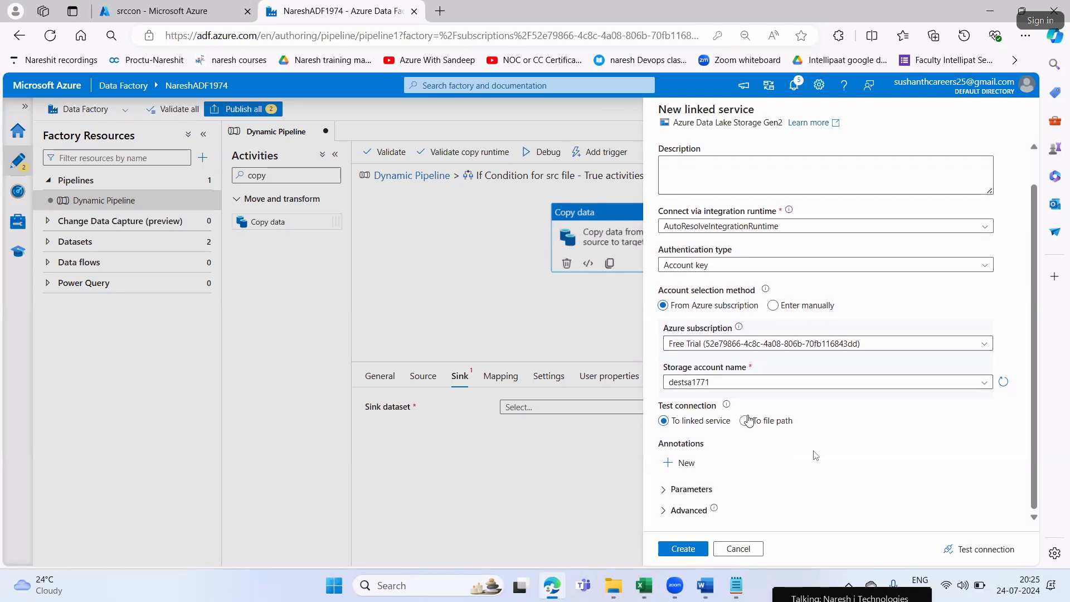
pyautogui.click(977, 550)
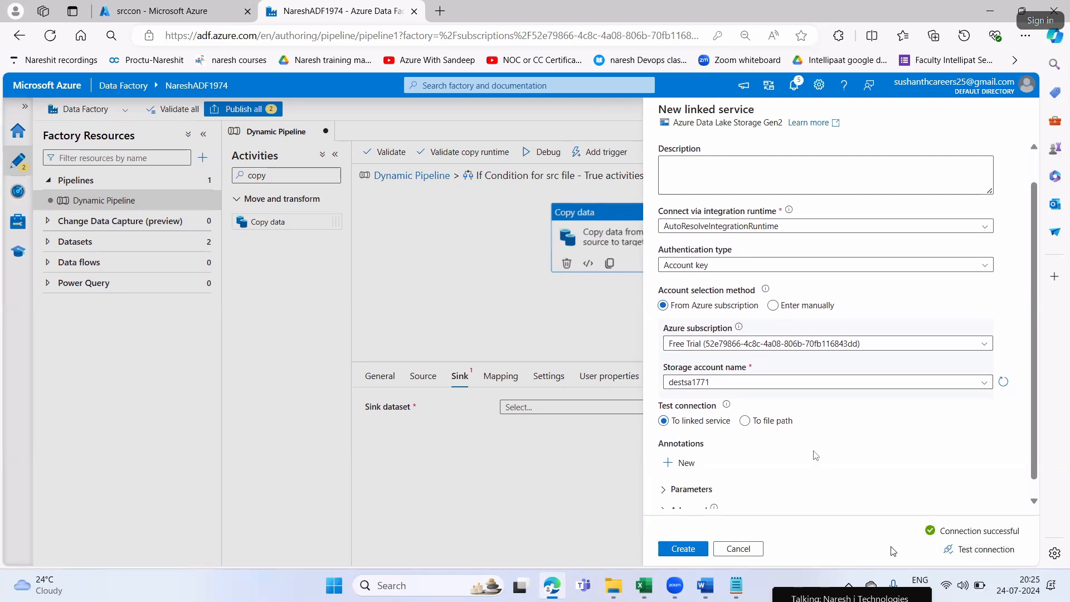
pyautogui.click(691, 550)
# Browse for the sink dataset's file path and select the destcon container
pyautogui.moveTo(708, 586)
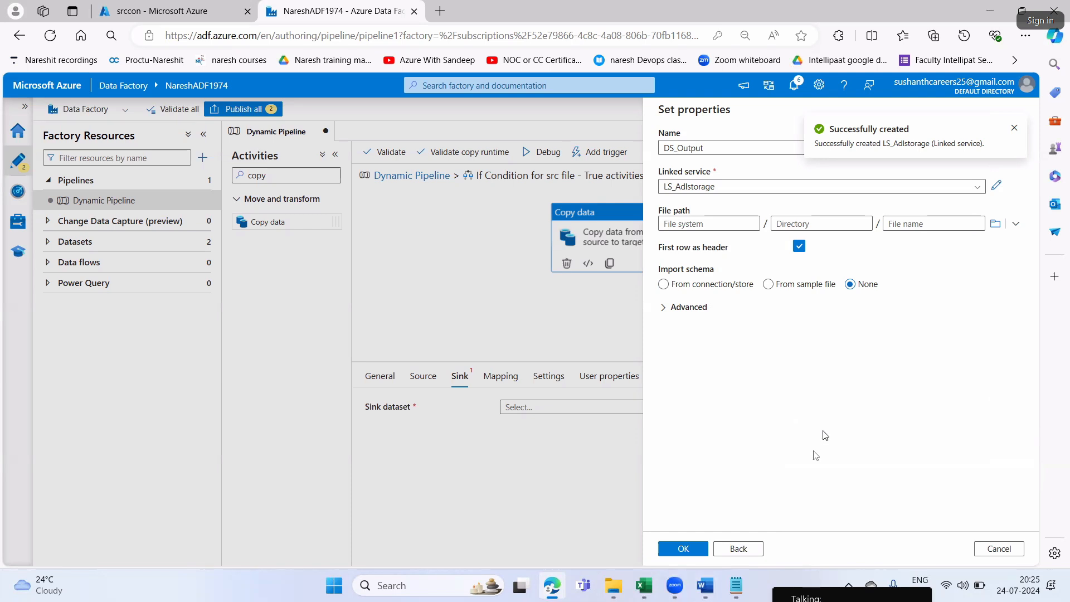
pyautogui.click(996, 224)
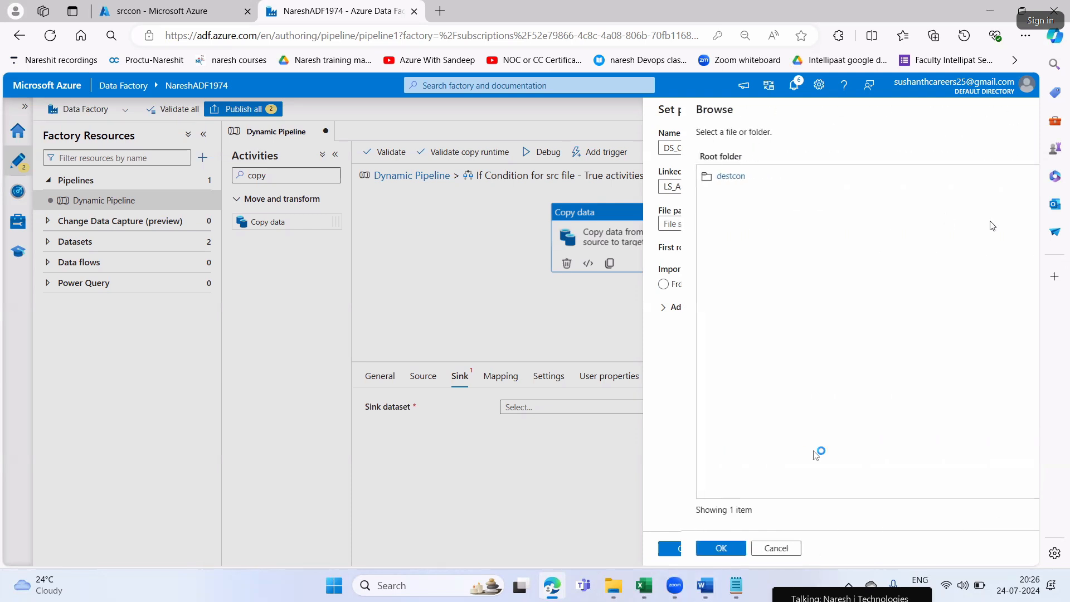
pyautogui.click(729, 183)
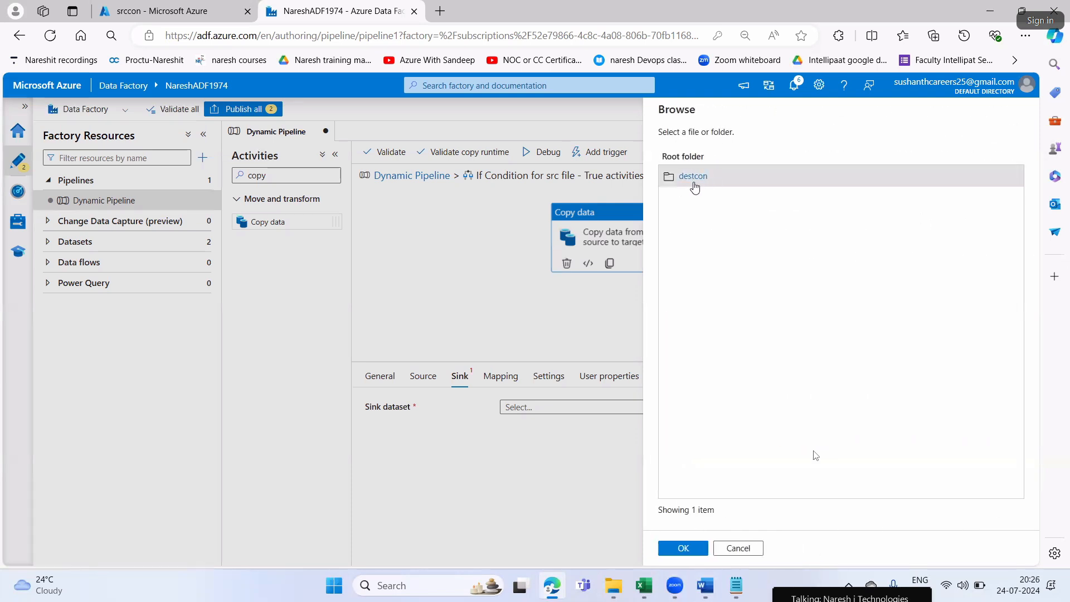
# Open the destcon container of storage account destsa1771 in the Azure portal and check its contents
pyautogui.click(127, 4)
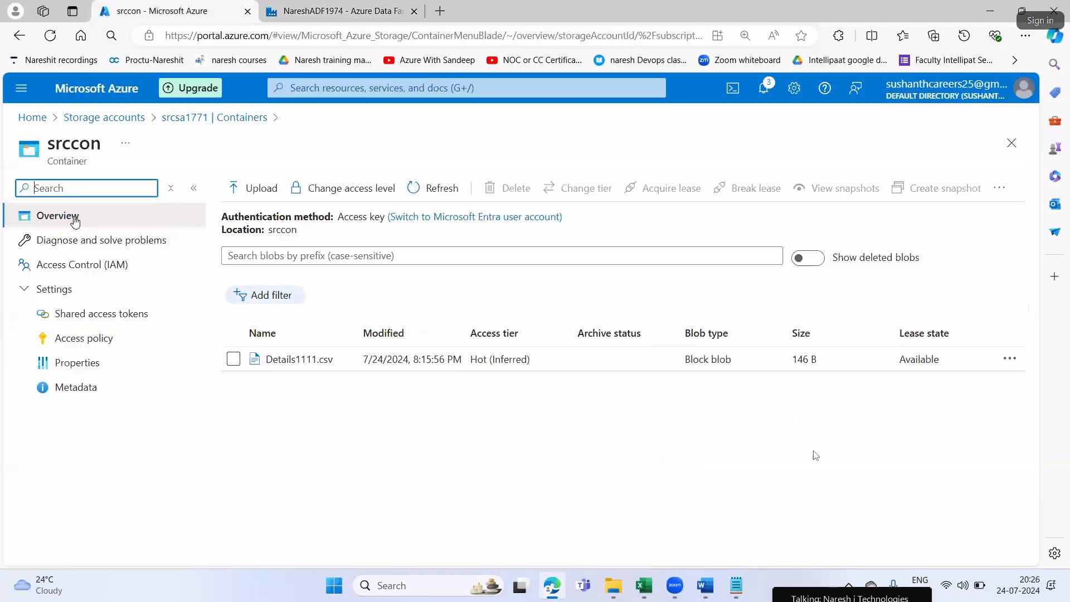
pyautogui.click(106, 117)
pyautogui.click(81, 308)
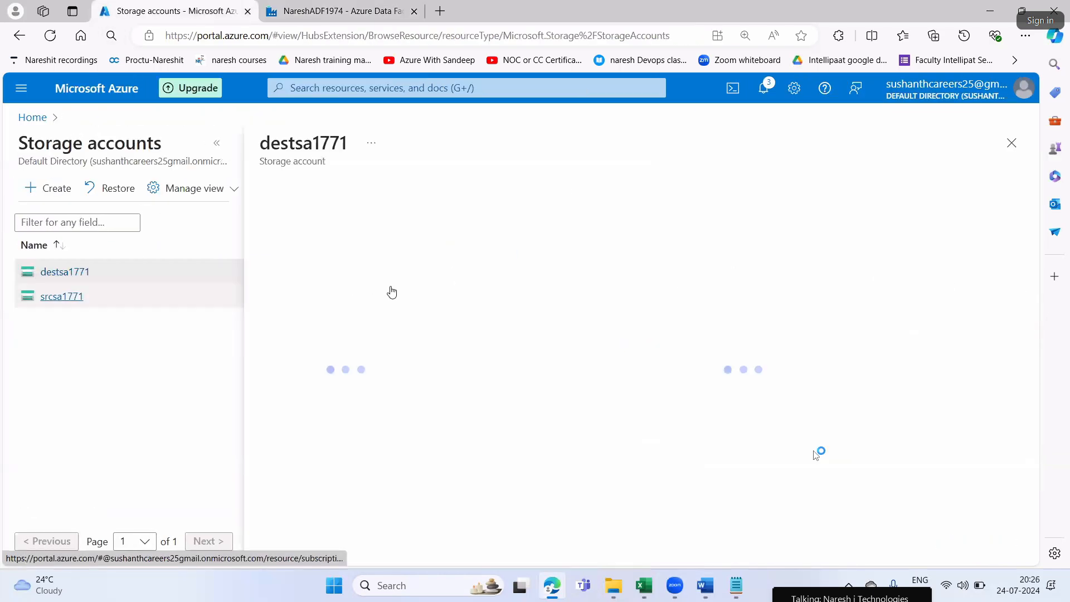
pyautogui.scroll(-2, 551, 379)
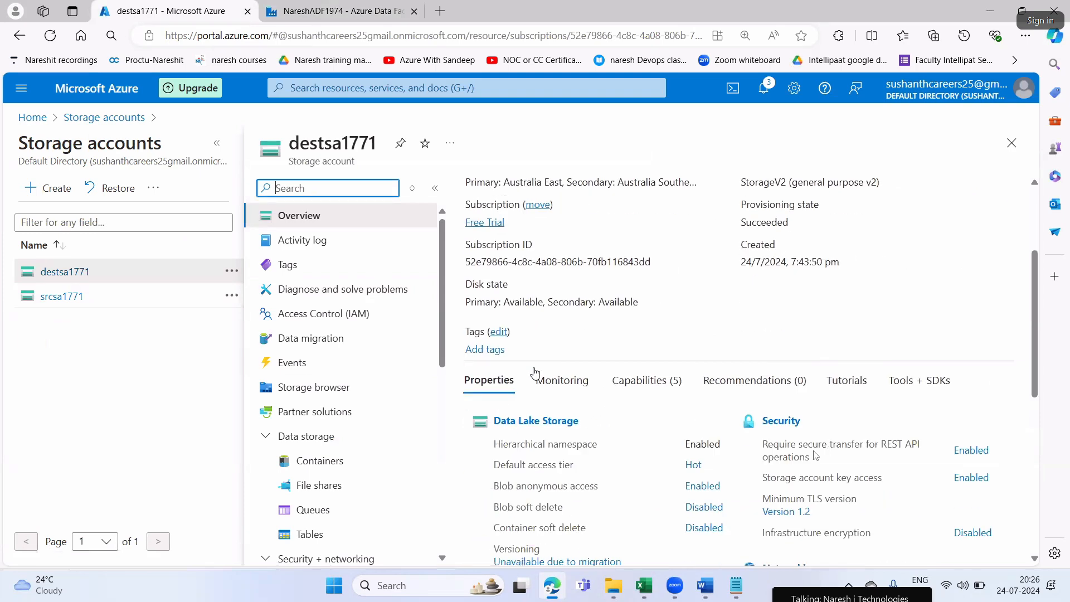
pyautogui.click(536, 378)
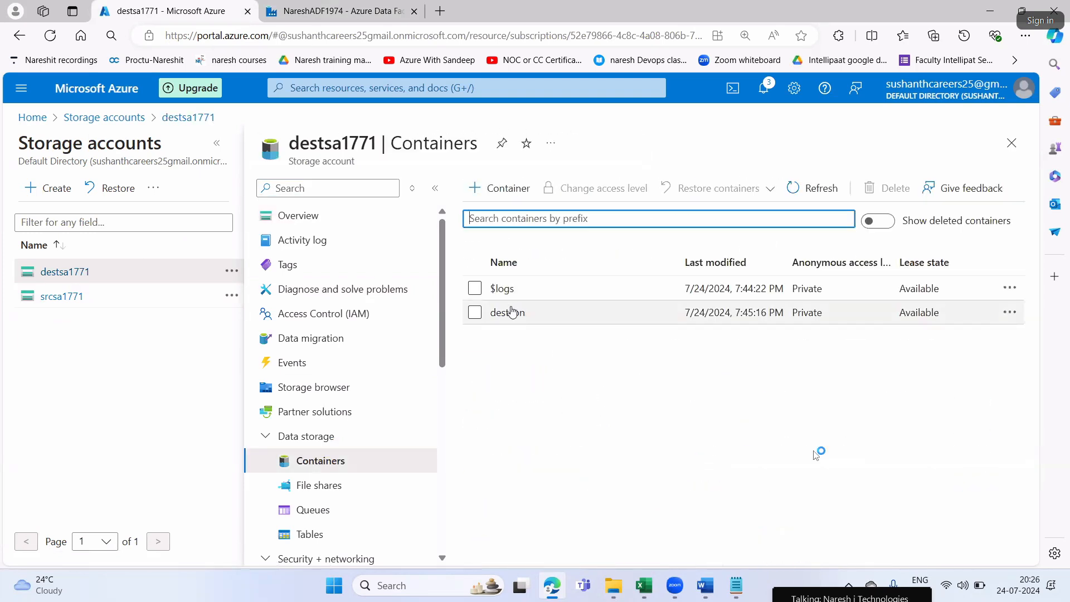
pyautogui.click(508, 313)
pyautogui.click(473, 288)
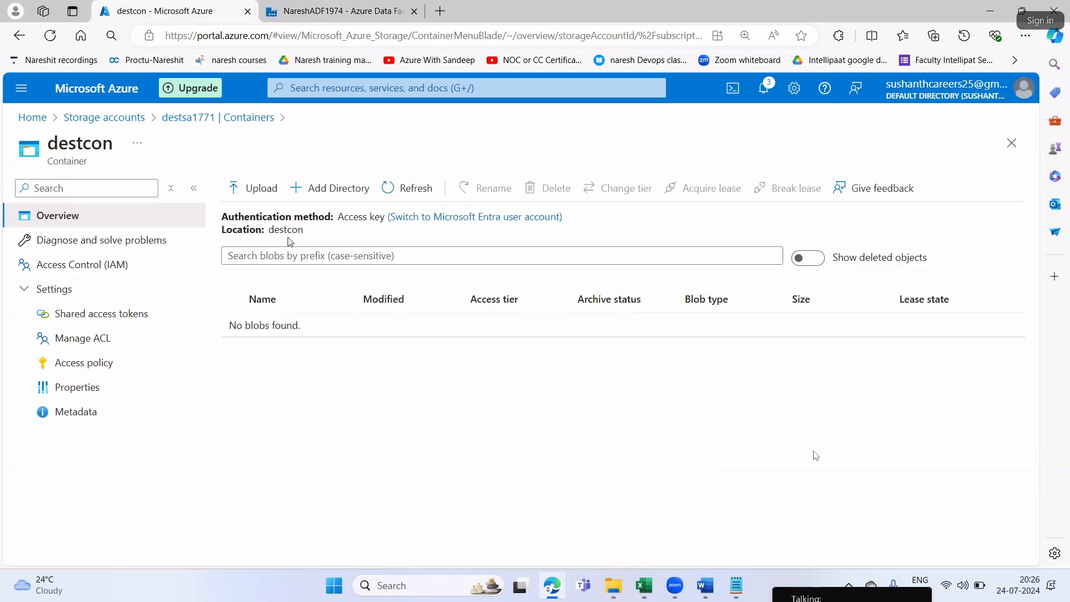
# Return to the Data Factory, confirm the destcon path, set Import schema to None and create the sink dataset
pyautogui.click(323, 10)
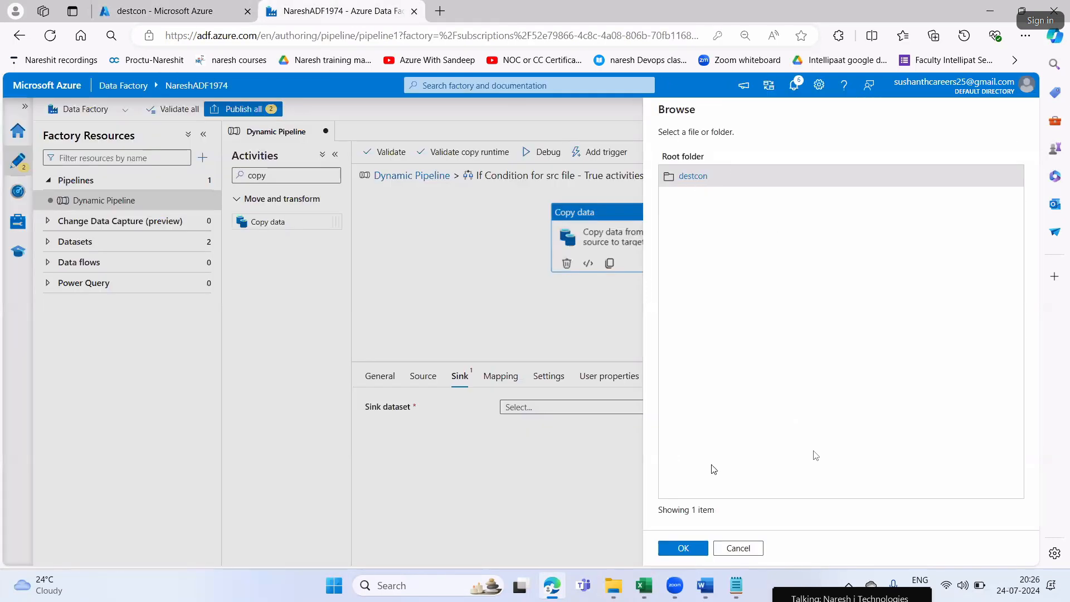
pyautogui.click(685, 552)
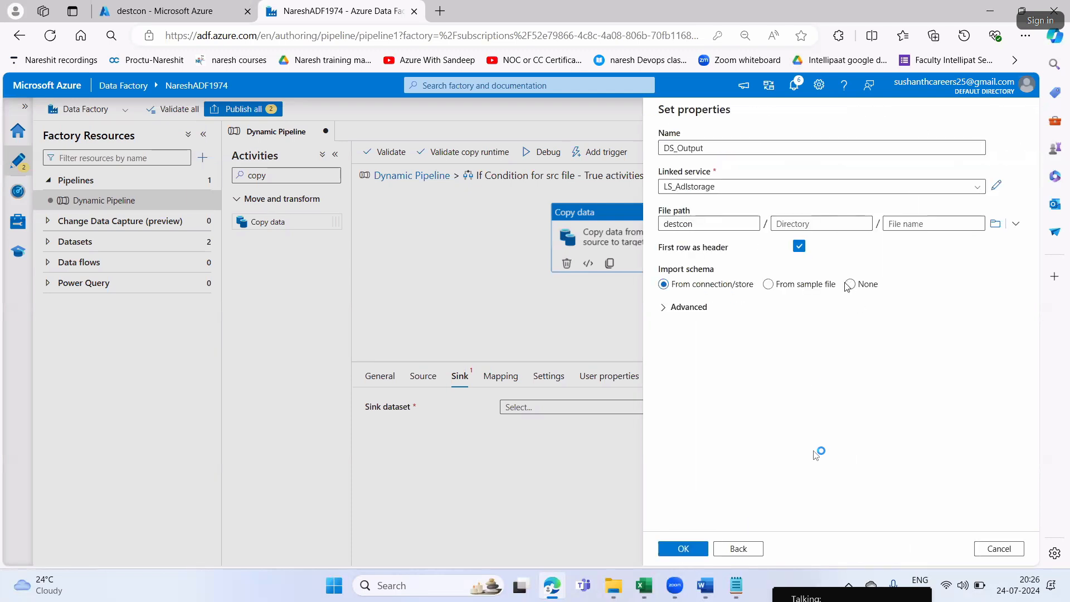
pyautogui.click(849, 285)
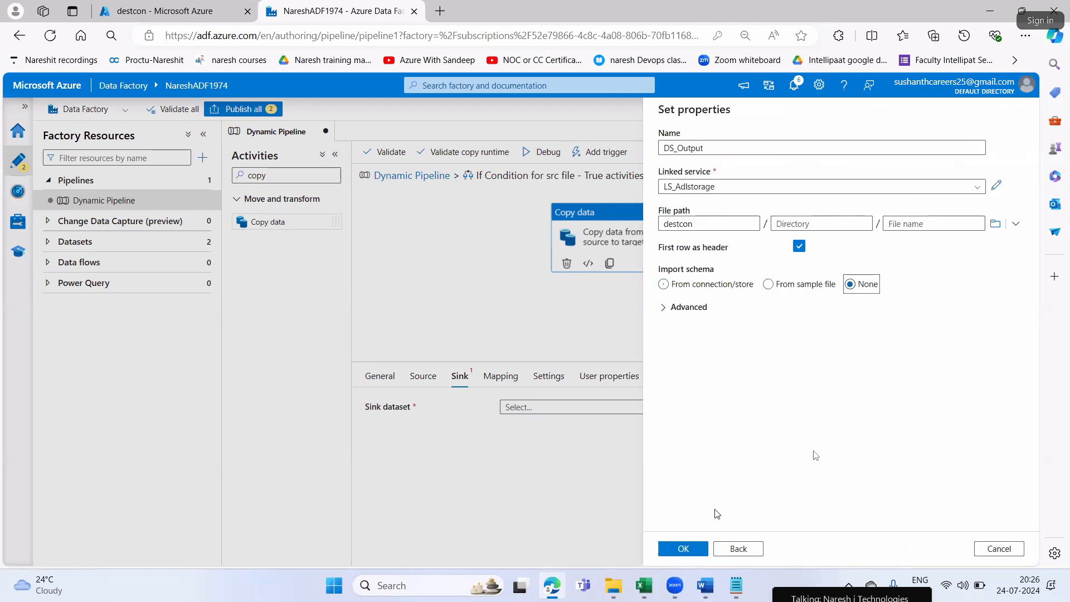
pyautogui.click(690, 550)
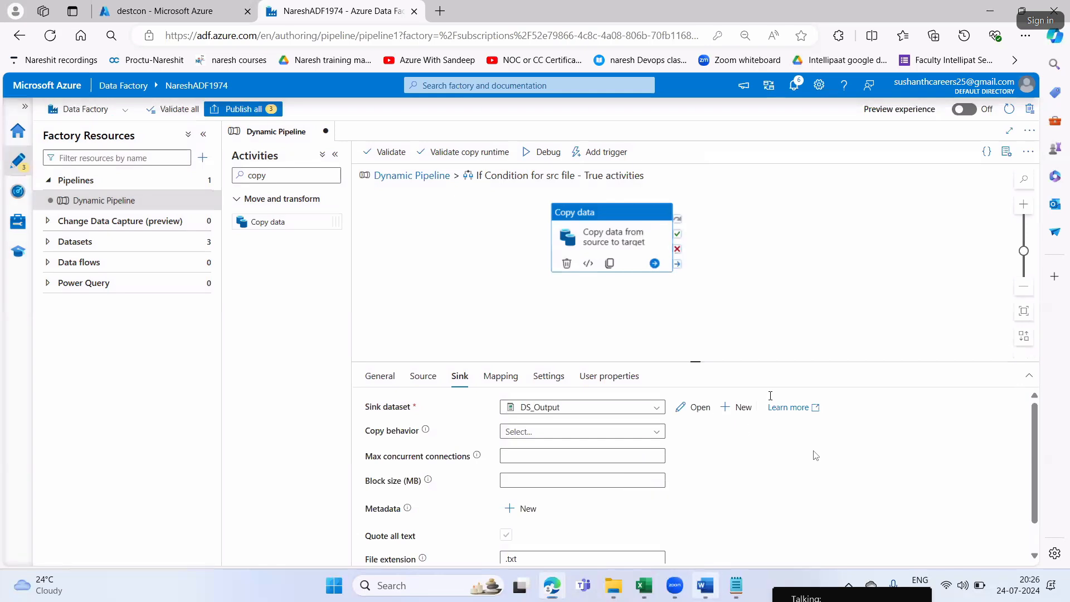
# Switch to Word, read Step11 and highlight the instruction about changing the setting in the same sink tab
pyautogui.hotkey('alt', 'Tab')
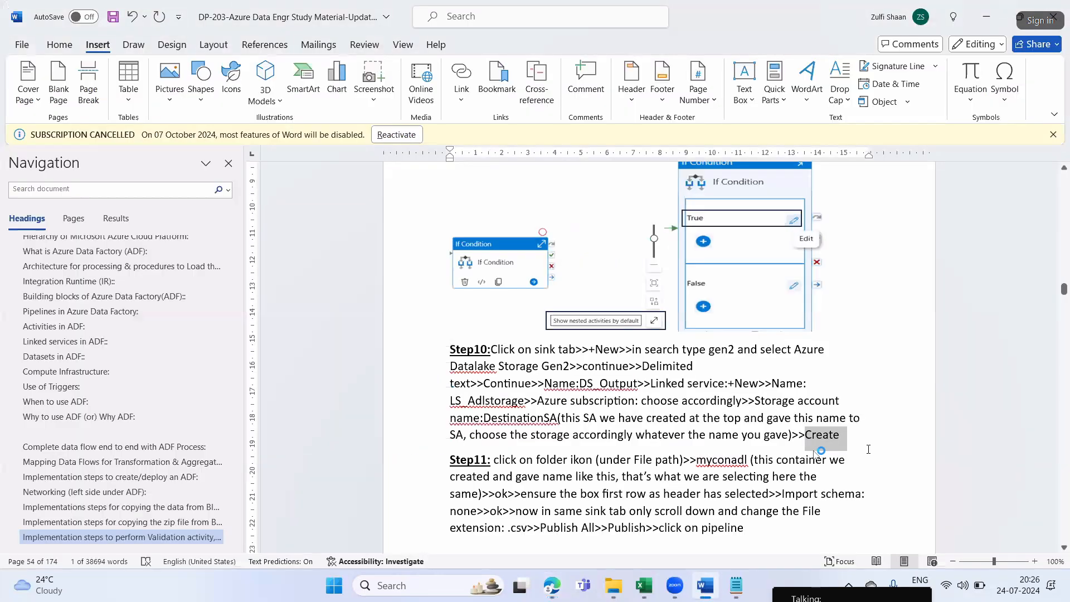
pyautogui.scroll(-3, 816, 455)
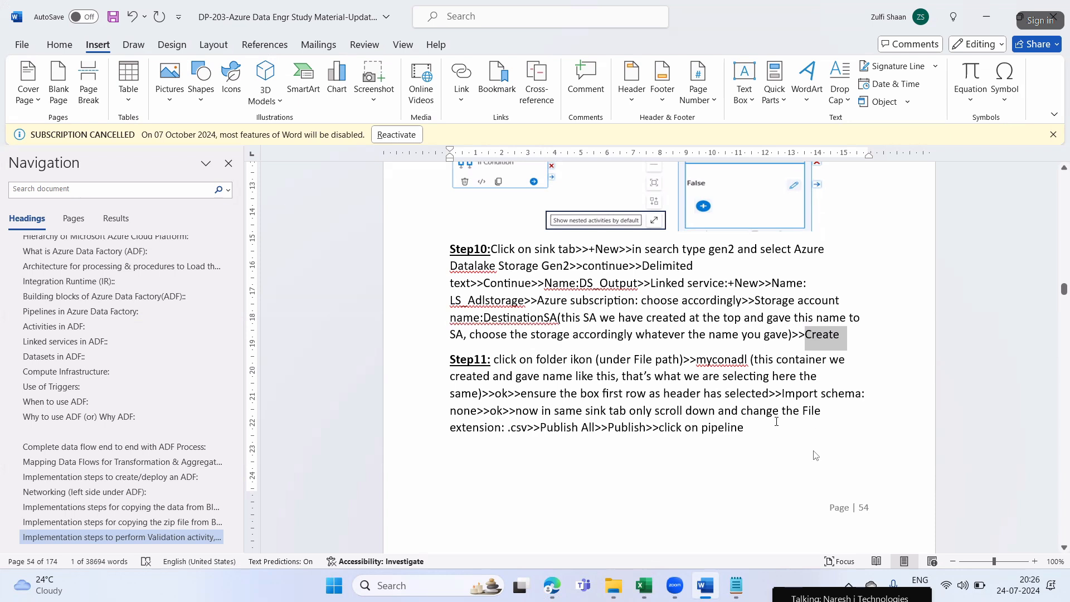
pyautogui.scroll(-1, 816, 454)
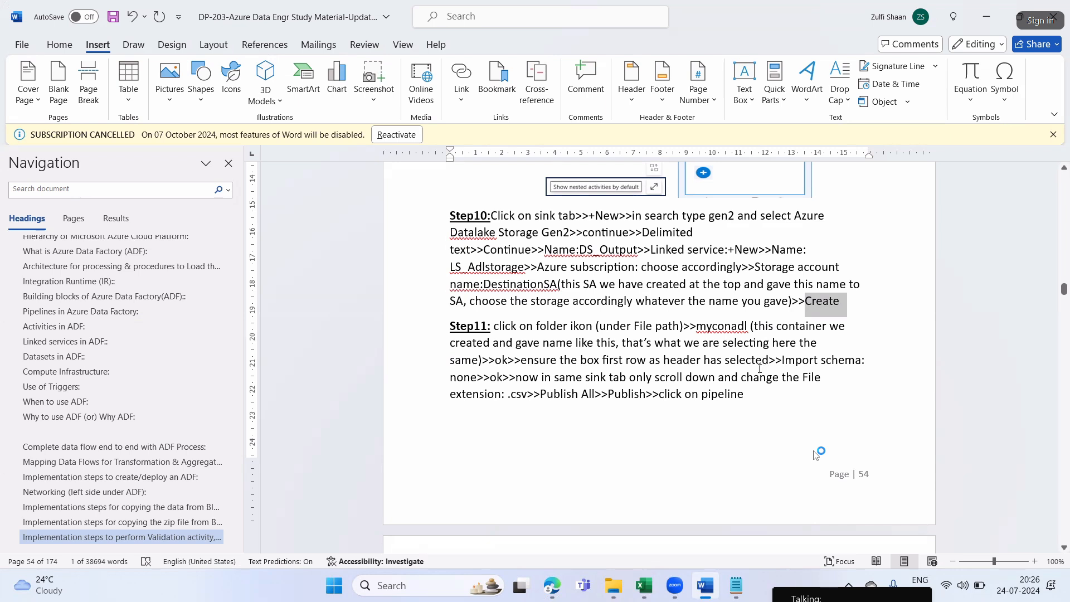
pyautogui.moveTo(504, 377); pyautogui.dragTo(781, 378)
pyautogui.click(659, 433)
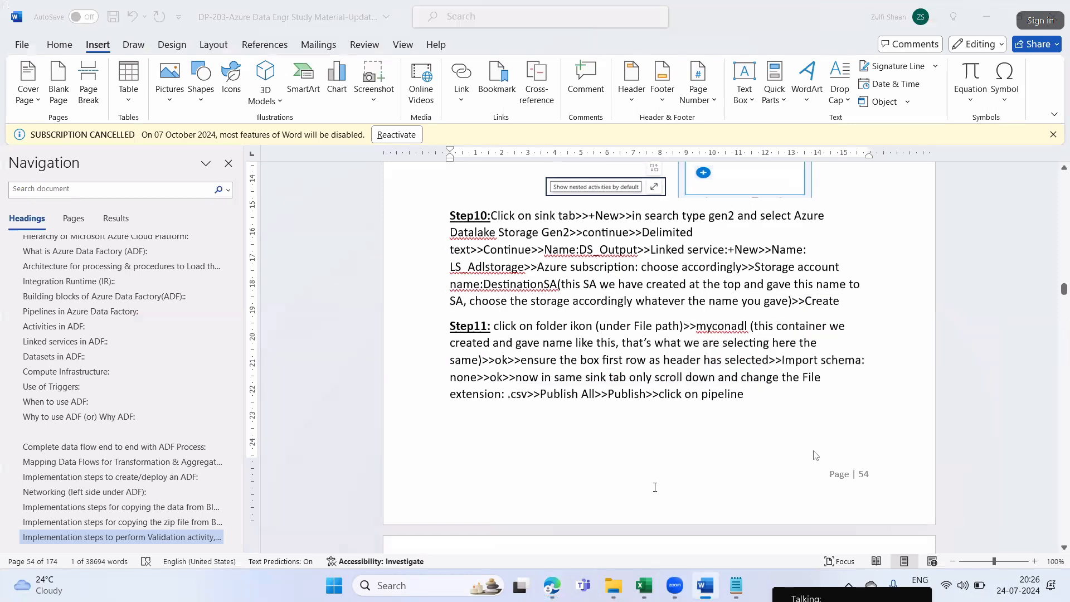
# Return to Edge and set the sink's file extension to .csv
pyautogui.hotkey('alt', 'Tab')
pyautogui.click(528, 524)
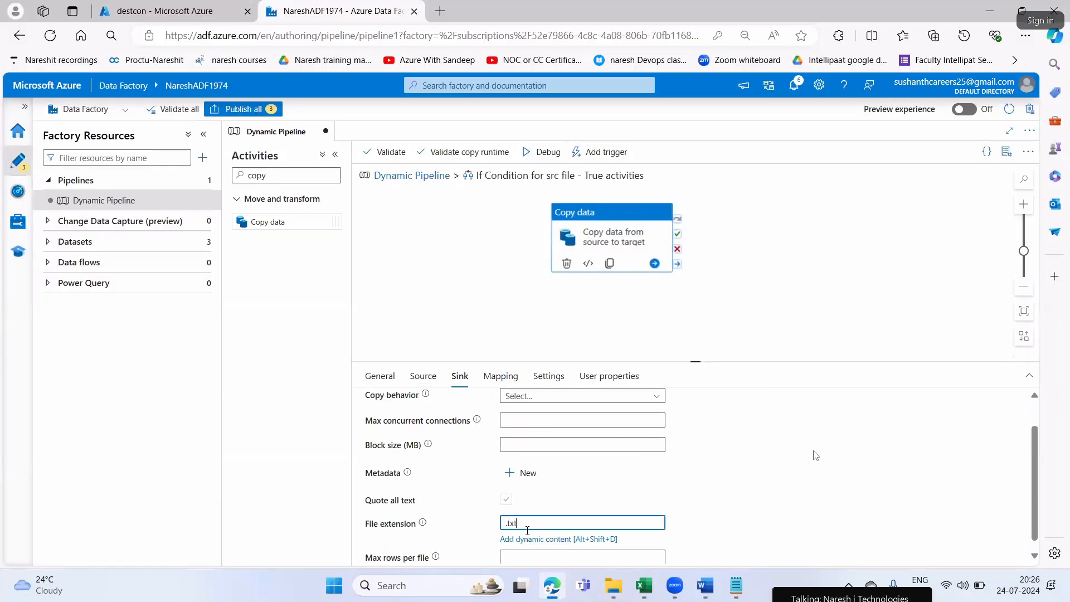
pyautogui.write('.csv')
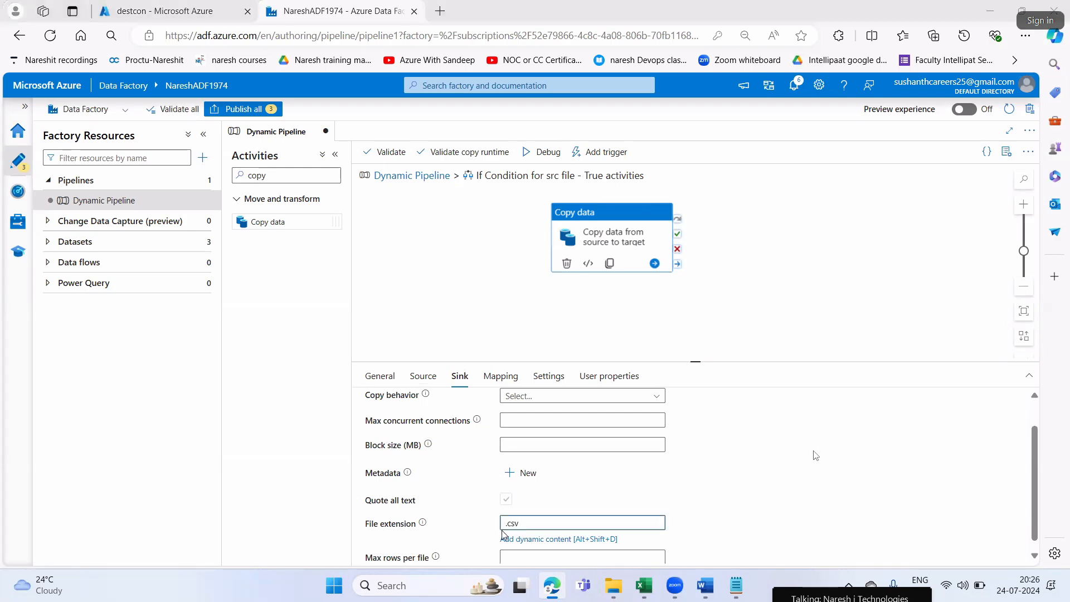
# Switch to Word, highlight the publish instructions at the end of Step11 and continue to Step12
pyautogui.hotkey('alt', 'Tab')
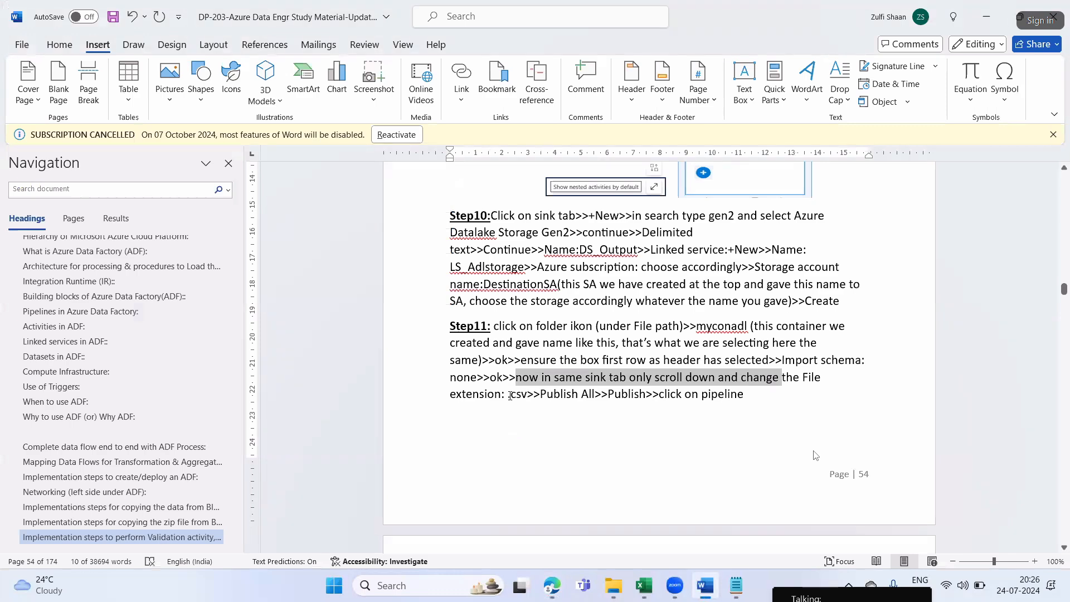
pyautogui.moveTo(508, 398); pyautogui.dragTo(664, 397)
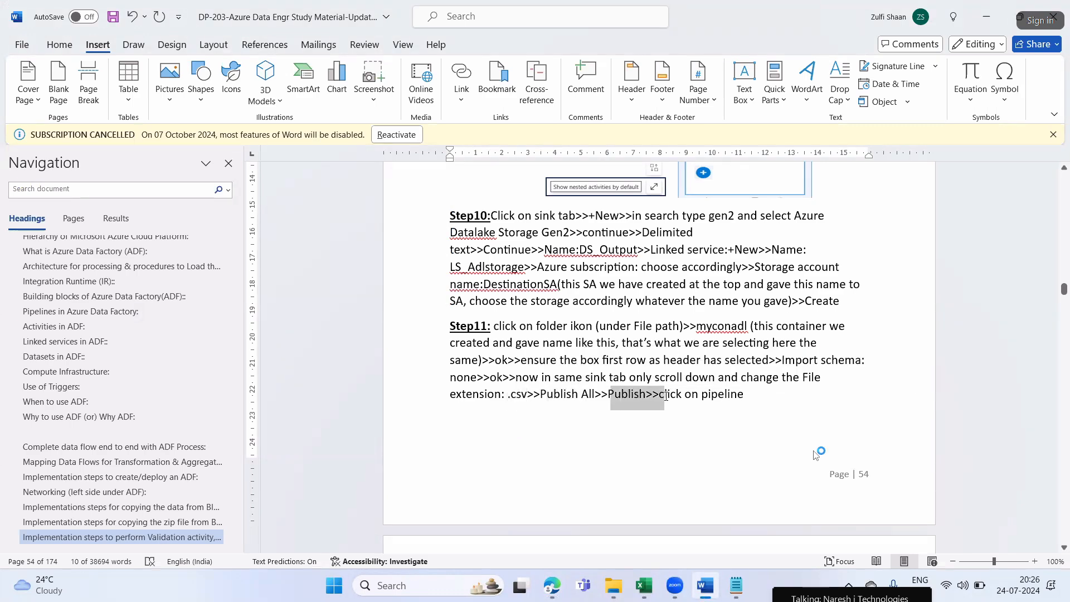
pyautogui.scroll(-5, 725, 412)
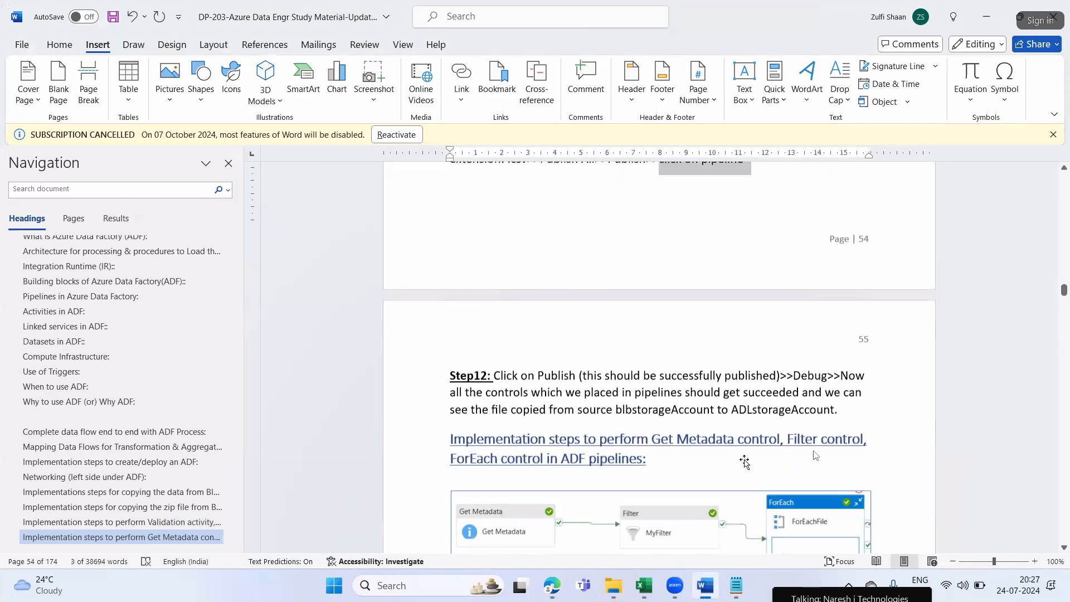
pyautogui.scroll(-1, 692, 424)
# Return to Edge and publish all pending changes of the data factory
pyautogui.hotkey('alt', 'Tab')
pyautogui.click(250, 111)
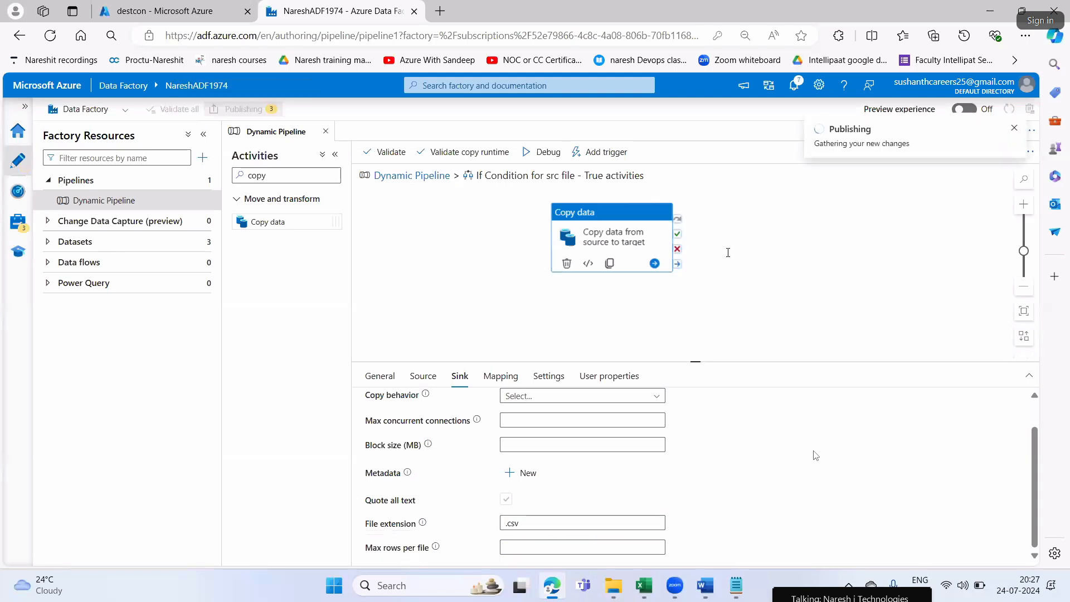
pyautogui.click(679, 550)
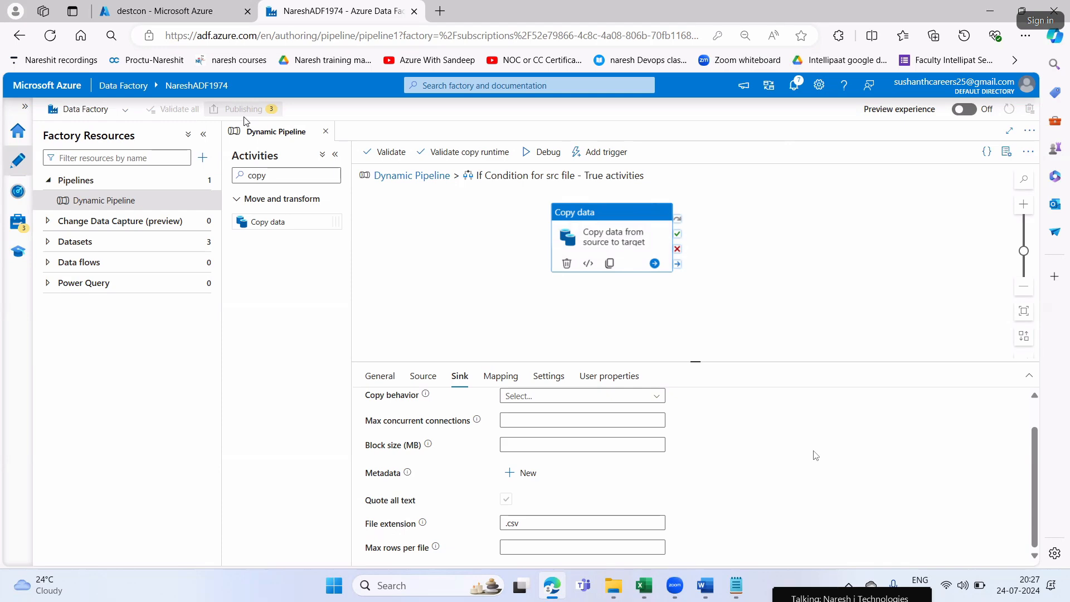
# Read the publish and debug instructions of Step12 in Word, highlight "Debug", and return to Edge
pyautogui.hotkey('alt', 'Tab')
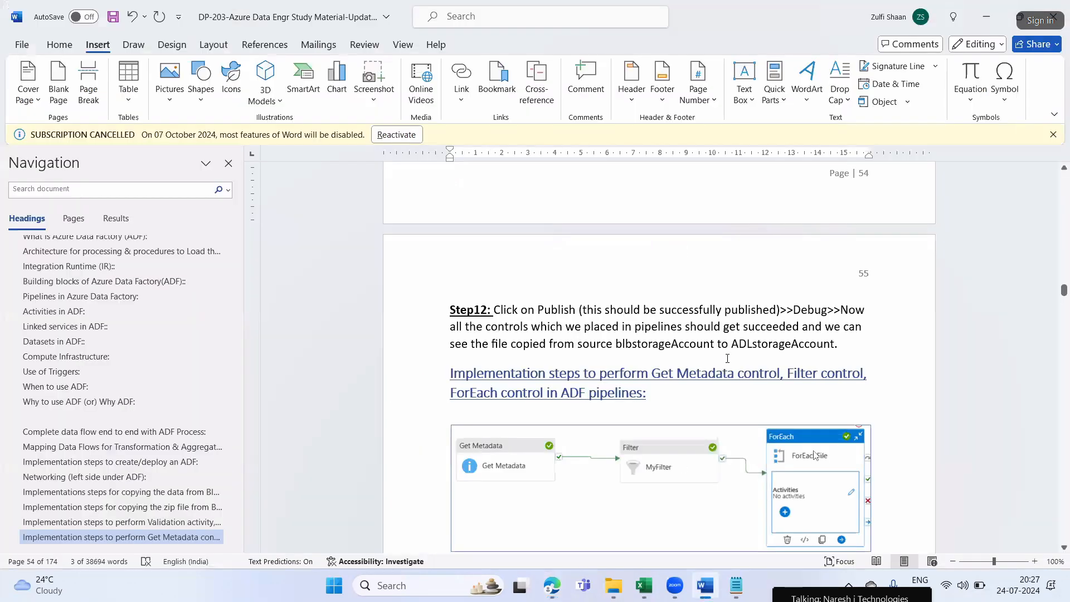
pyautogui.moveTo(529, 310); pyautogui.dragTo(822, 312)
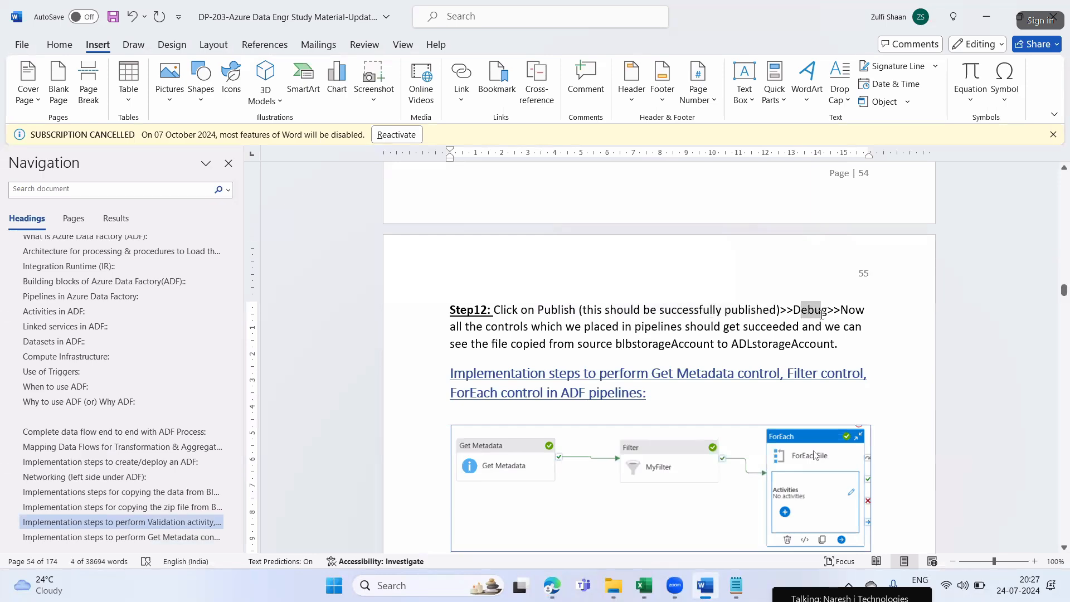
pyautogui.hotkey('alt', 'Tab')
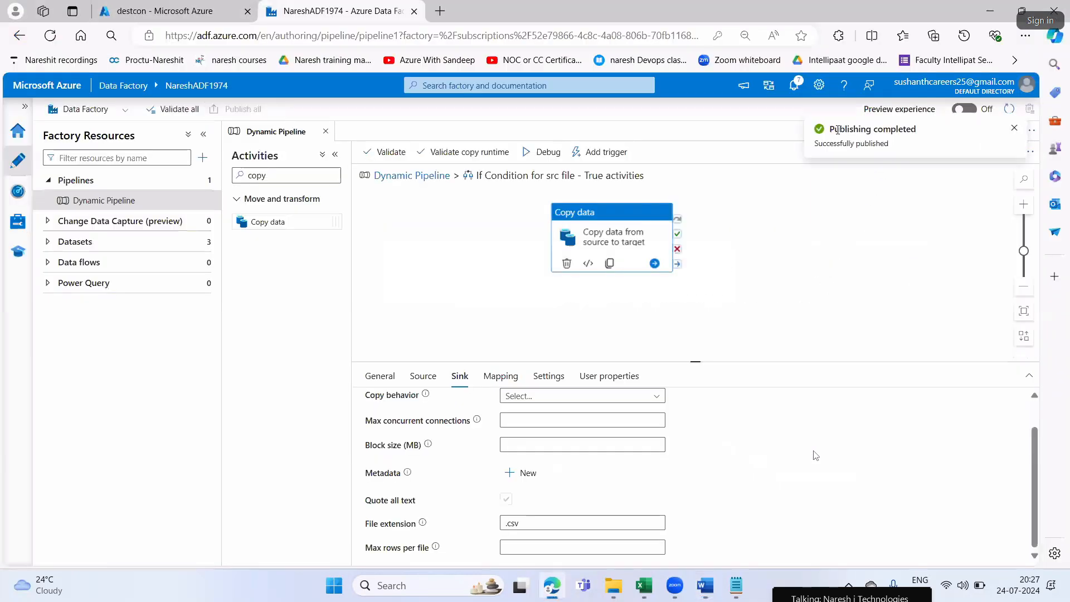
# Check the publishing notifications, go back to the Dynamic Pipeline canvas and select the If Condition activity
pyautogui.click(793, 84)
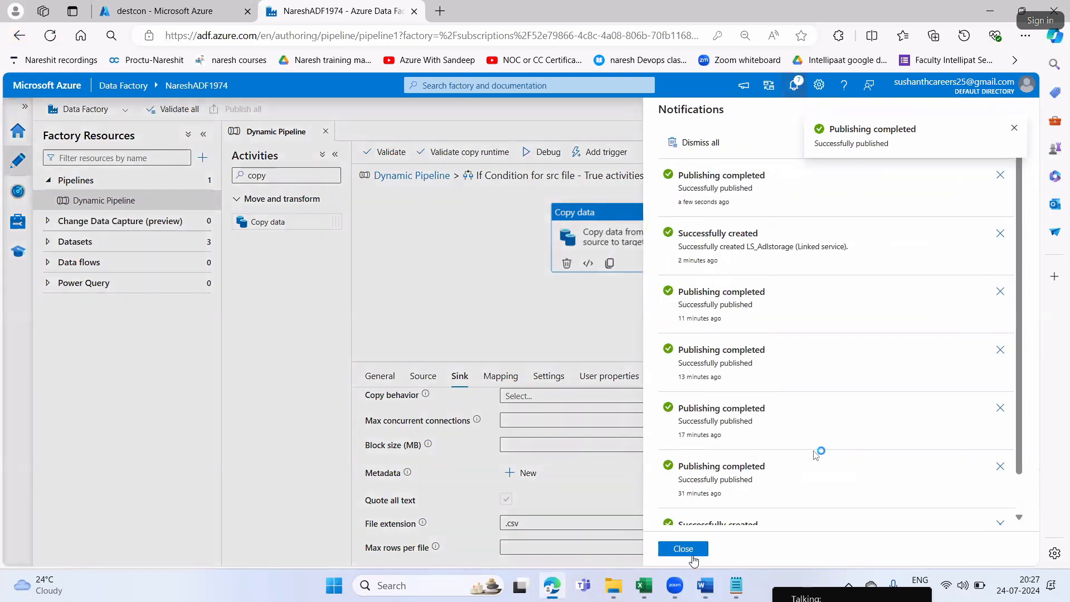
pyautogui.click(403, 188)
pyautogui.click(406, 176)
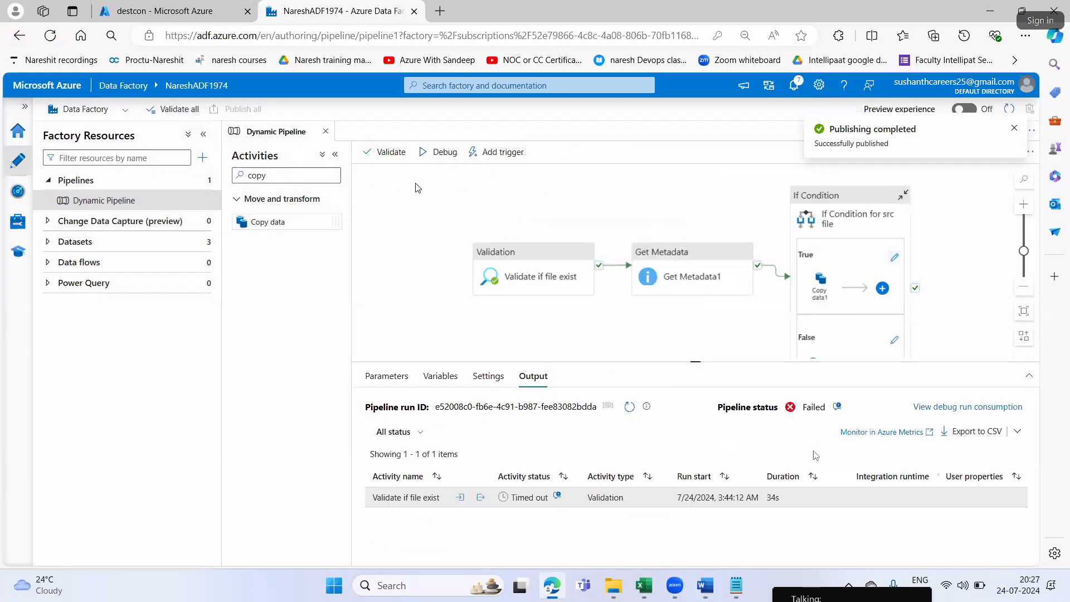
pyautogui.click(842, 203)
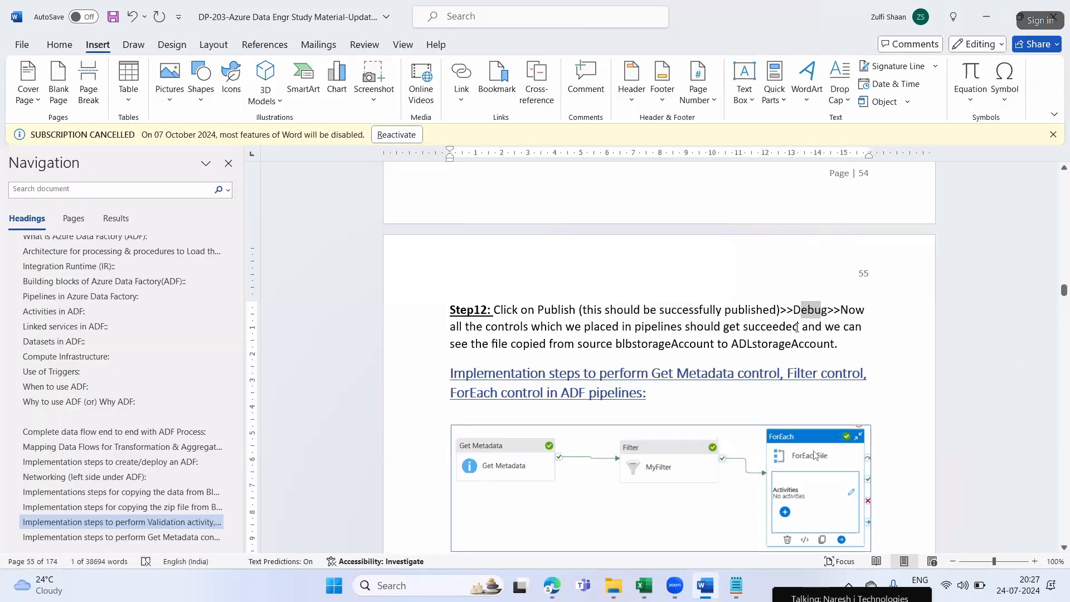
# Highlight in Word's Step12 the expected results about succeeded controls and the file copied between storage accounts
pyautogui.click(822, 322)
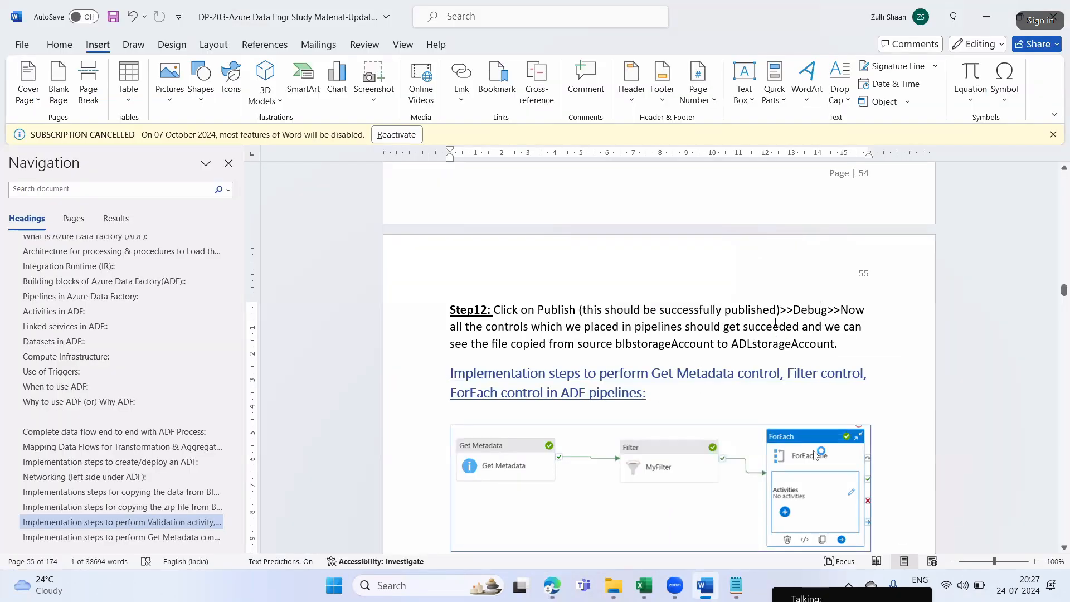
pyautogui.moveTo(484, 327); pyautogui.dragTo(783, 327)
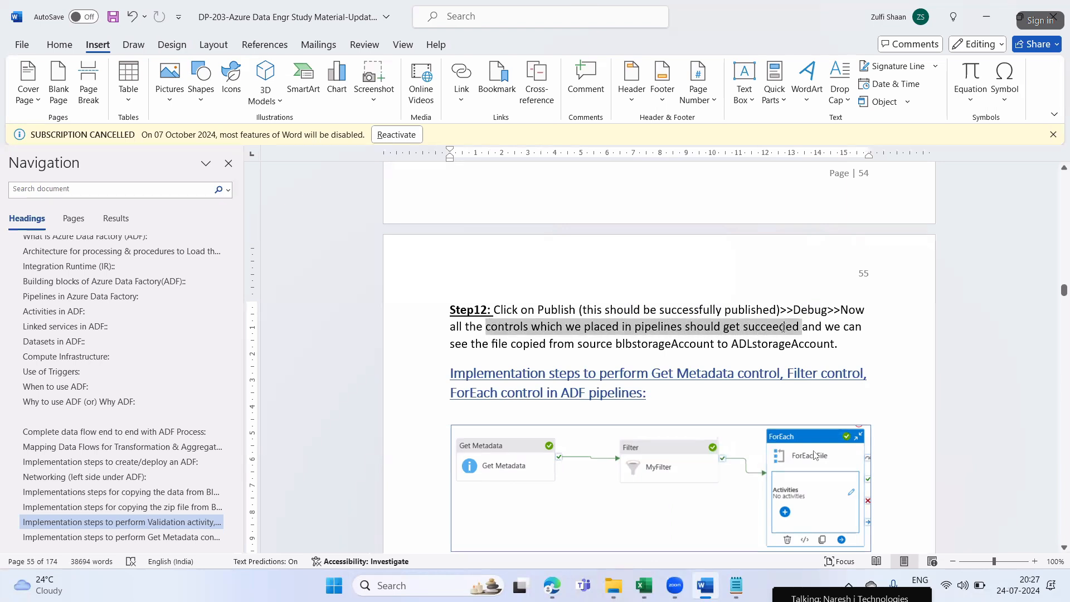
pyautogui.moveTo(467, 344); pyautogui.dragTo(808, 343)
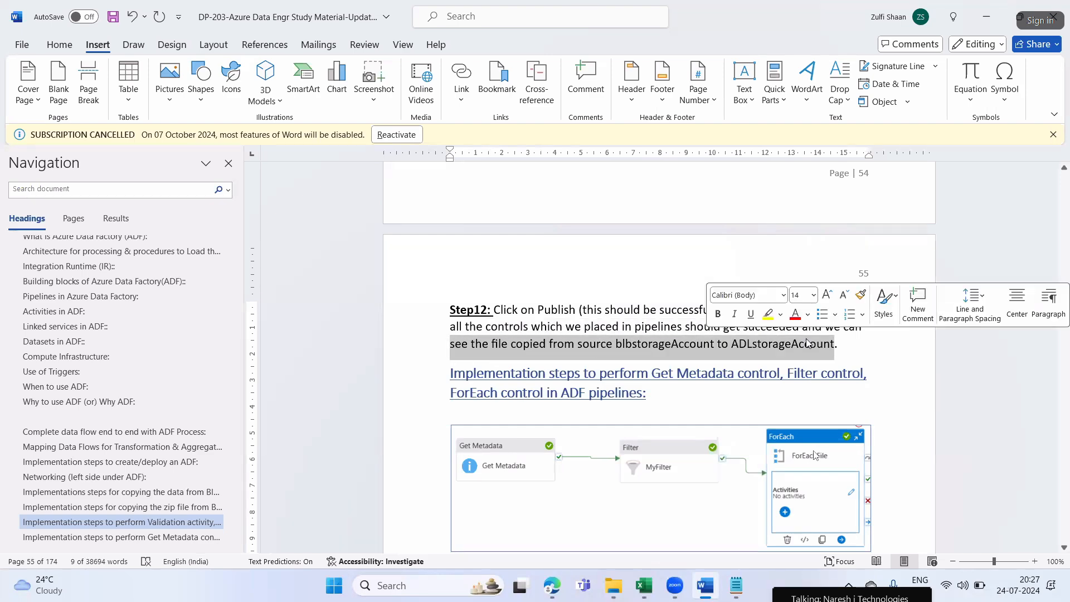
pyautogui.click(808, 343)
# Return to Edge and refresh the destcon container in the Azure portal to check its contents before debugging the pipeline
pyautogui.hotkey('alt', 'Tab')
pyautogui.click(161, 12)
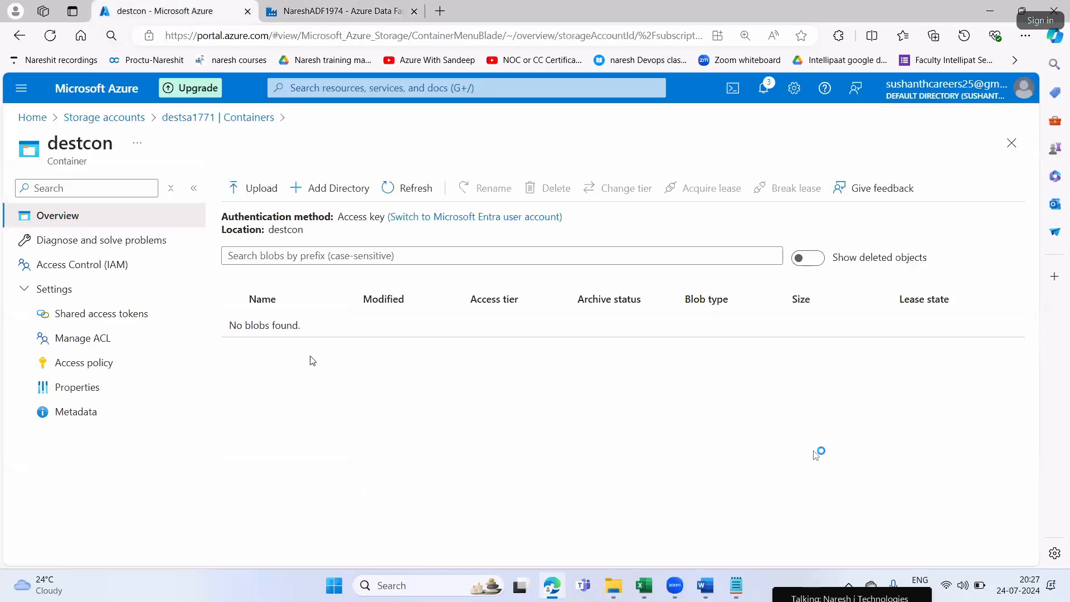
pyautogui.click(403, 188)
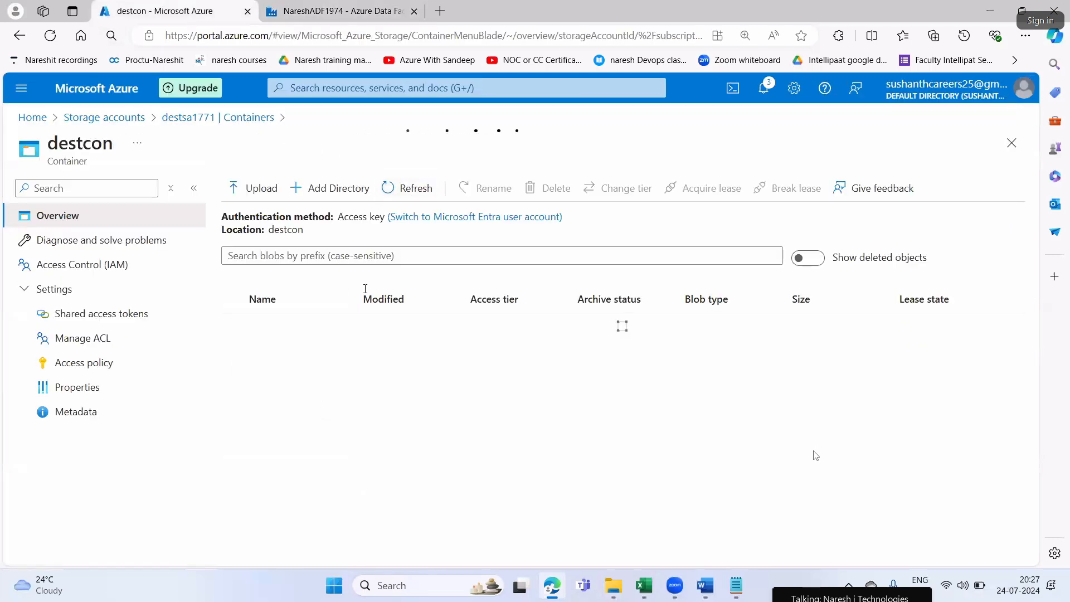
pyautogui.click(316, 12)
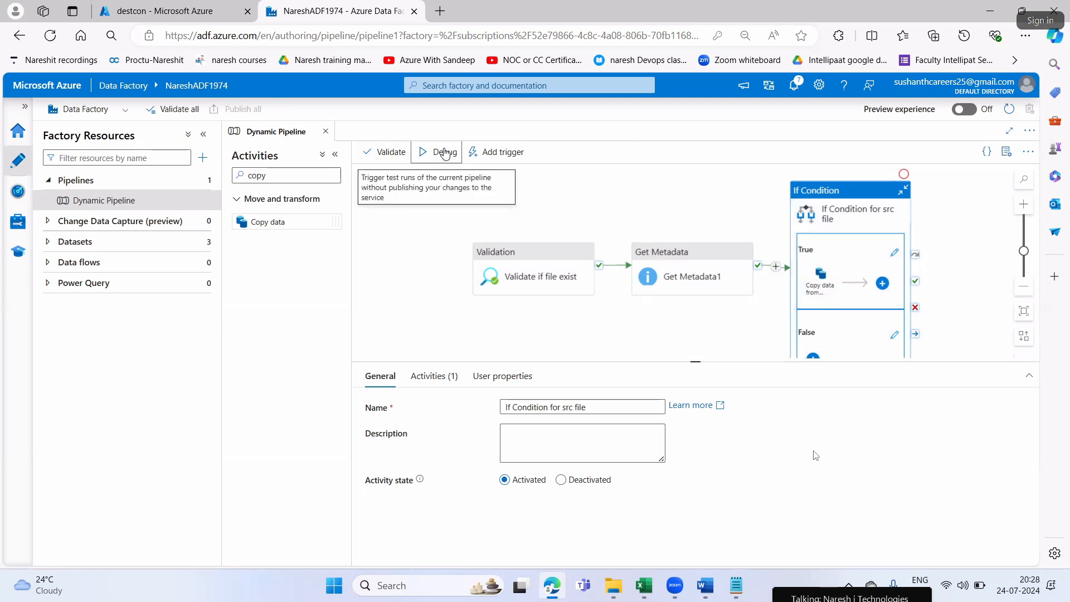
pyautogui.click(222, 11)
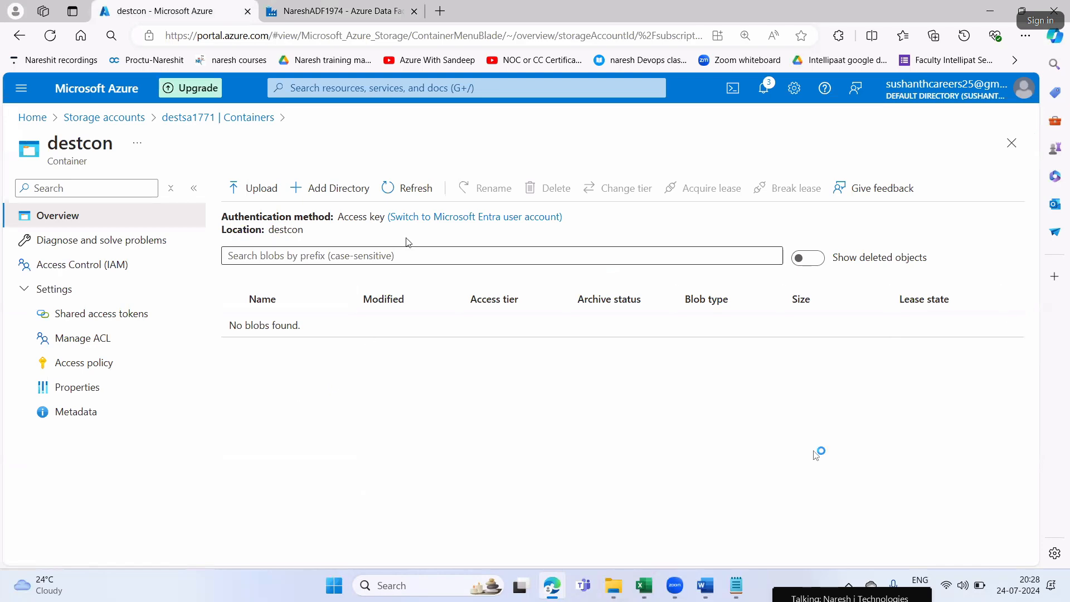
pyautogui.click(390, 187)
# Debug Dynamic Pipeline in the Data Factory and review each activity's status in the run output
pyautogui.click(318, 10)
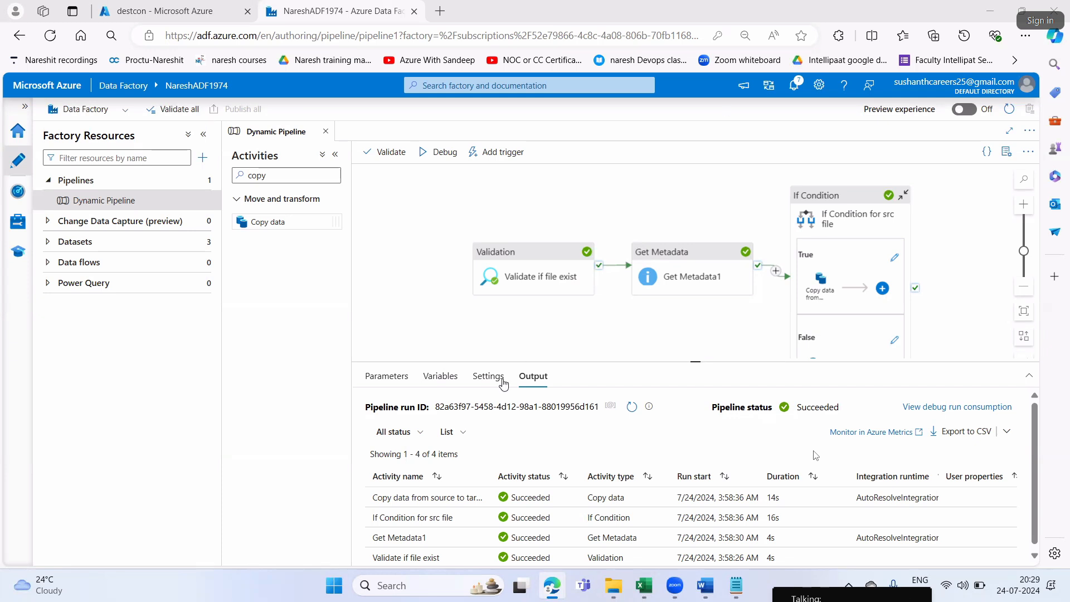
pyautogui.scroll(-1, 653, 538)
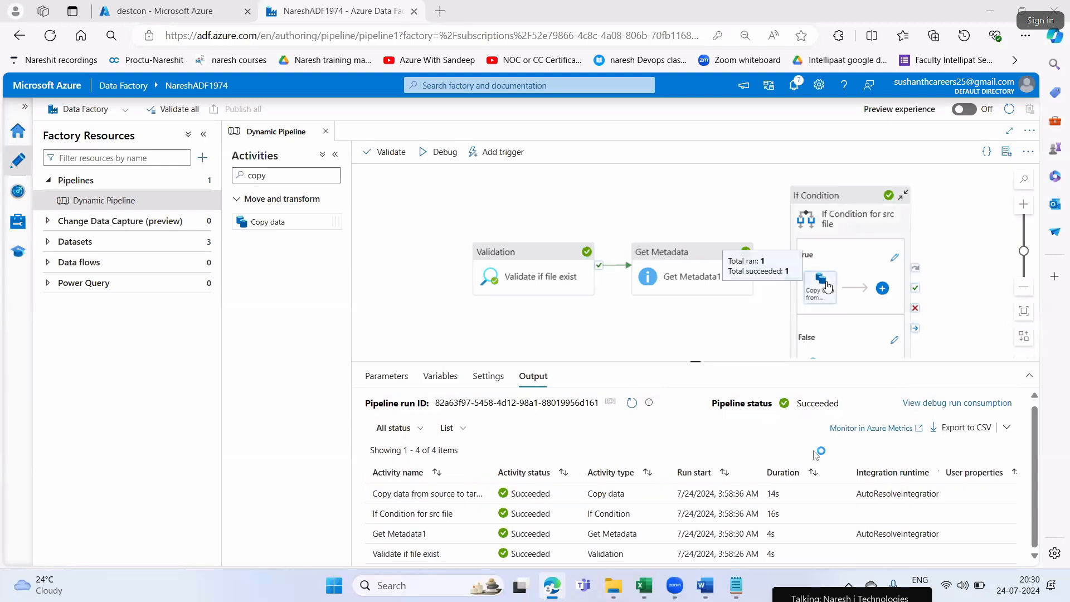
# Return to the Azure portal, refresh destsa1771's container list and reopen destcon to check for the copied file
pyautogui.click(218, 22)
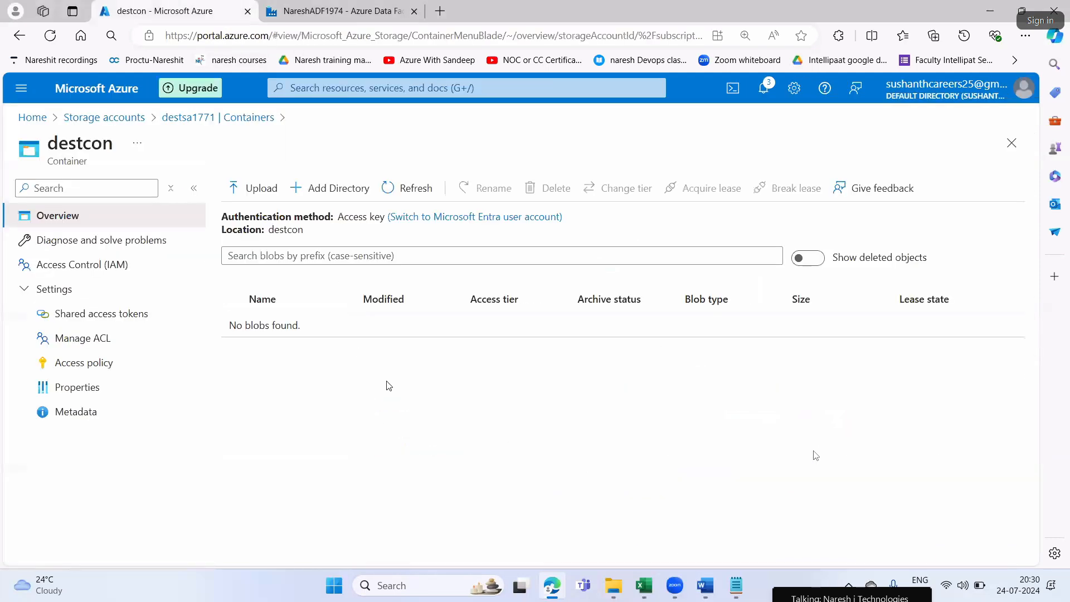
pyautogui.click(212, 118)
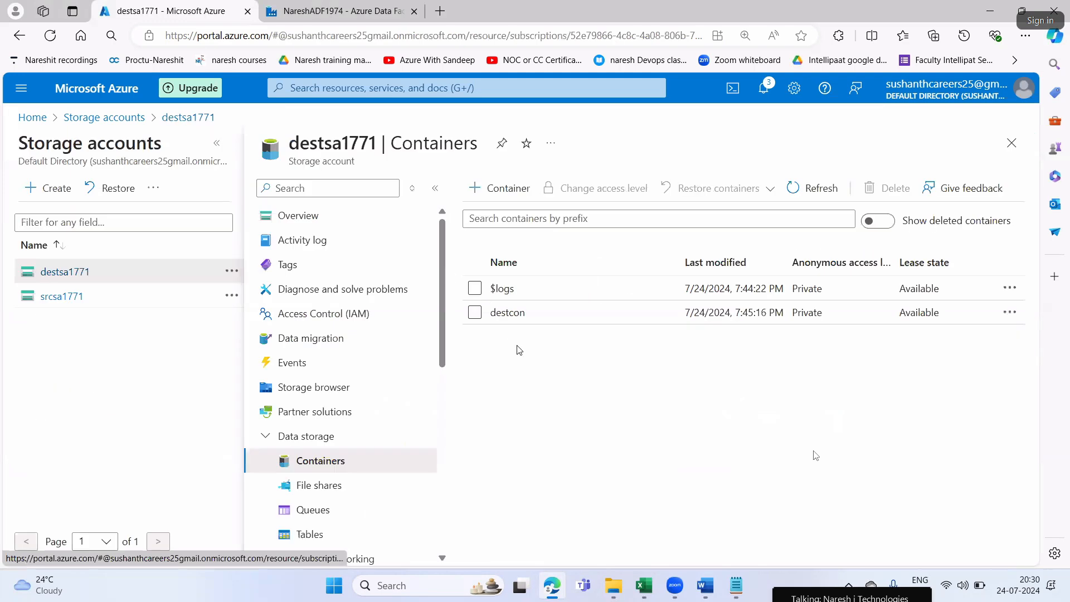
pyautogui.click(806, 189)
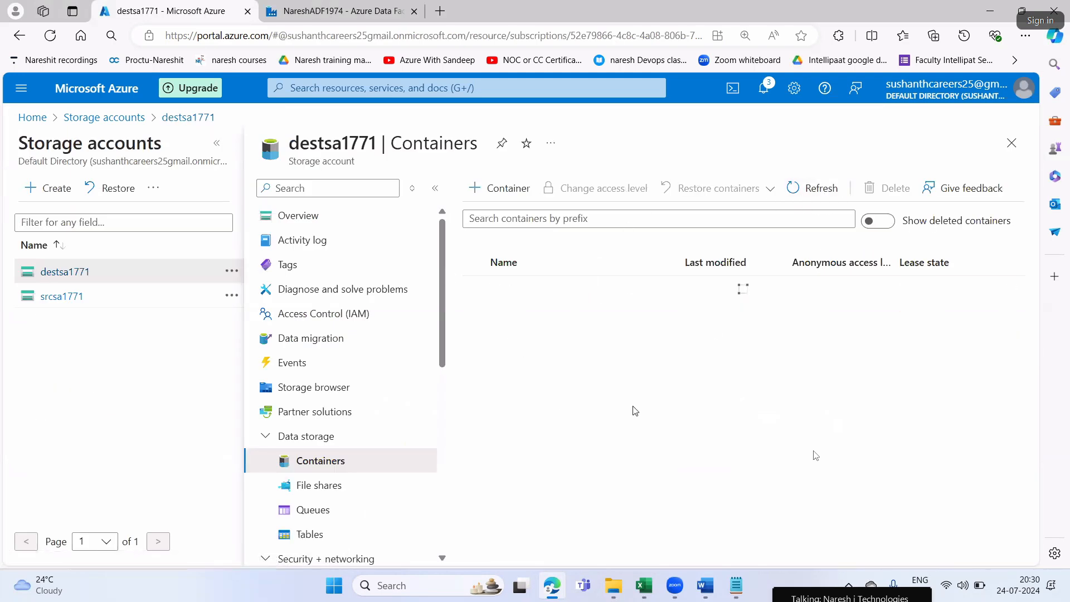
pyautogui.click(509, 312)
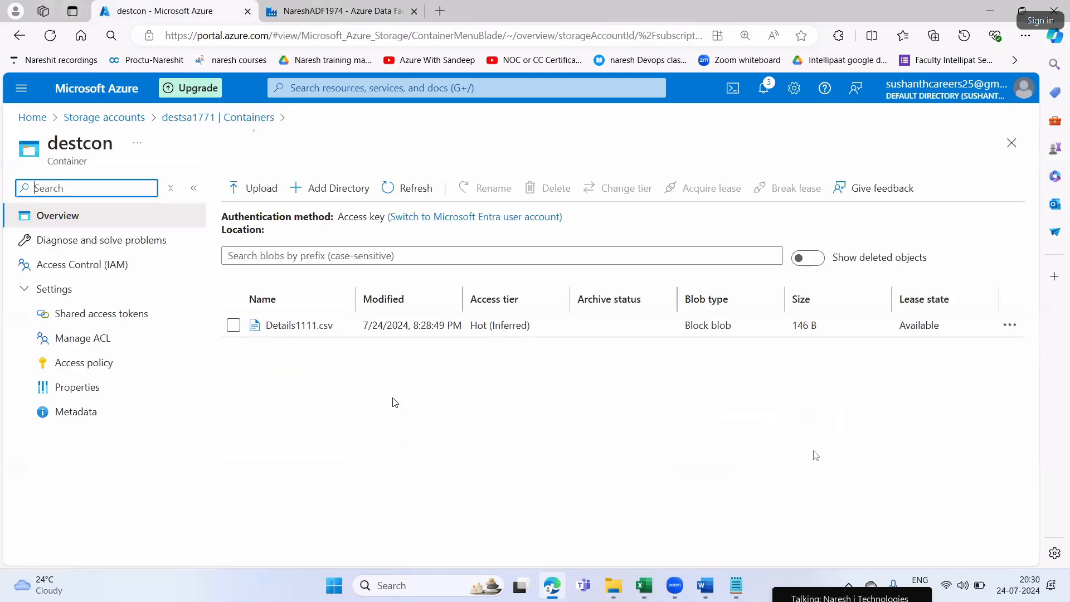
# Open the Details1111.csv blob in destcon and preview its contents as a table to review the copied rows
pyautogui.click(281, 326)
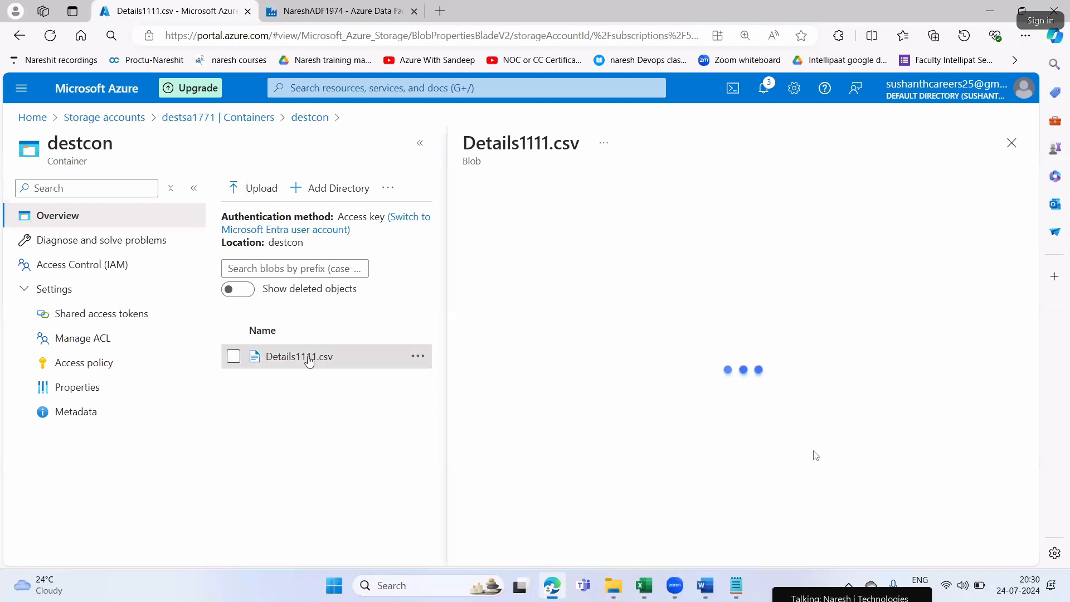
pyautogui.click(1012, 143)
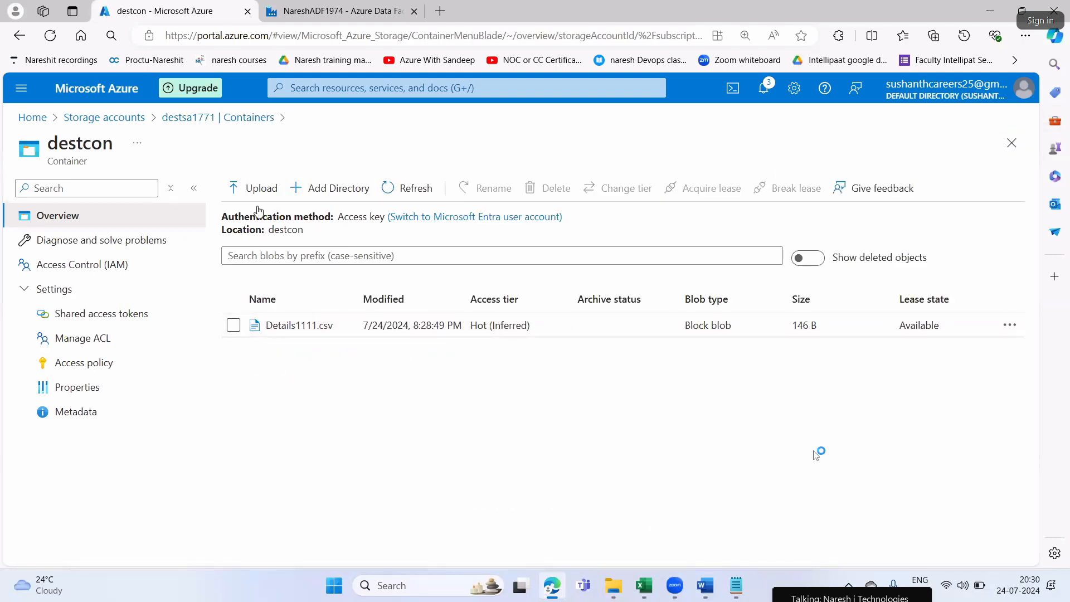
pyautogui.click(277, 327)
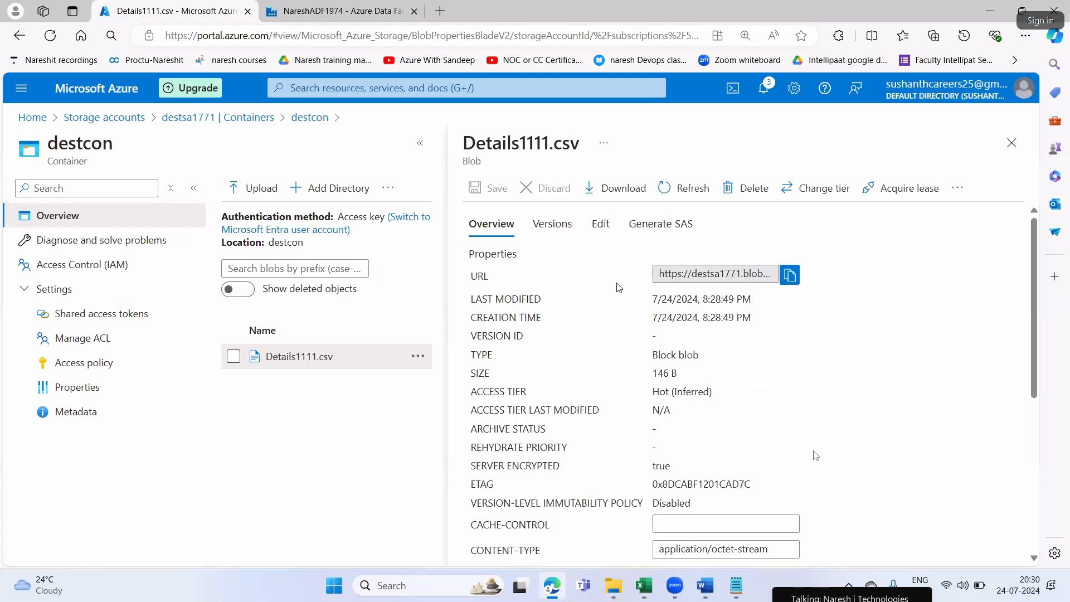
pyautogui.click(603, 224)
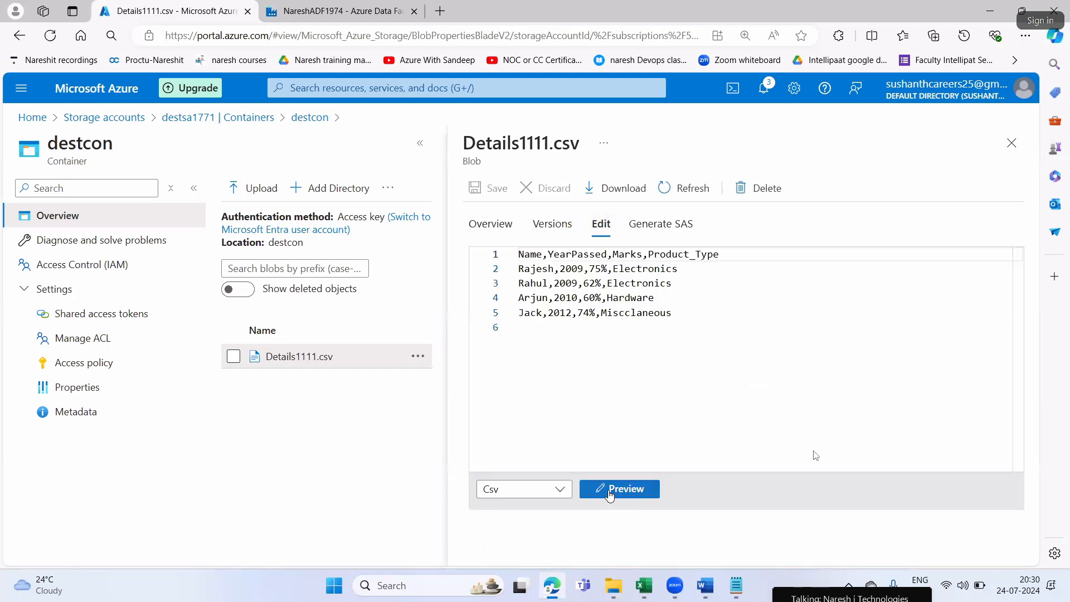
pyautogui.click(610, 489)
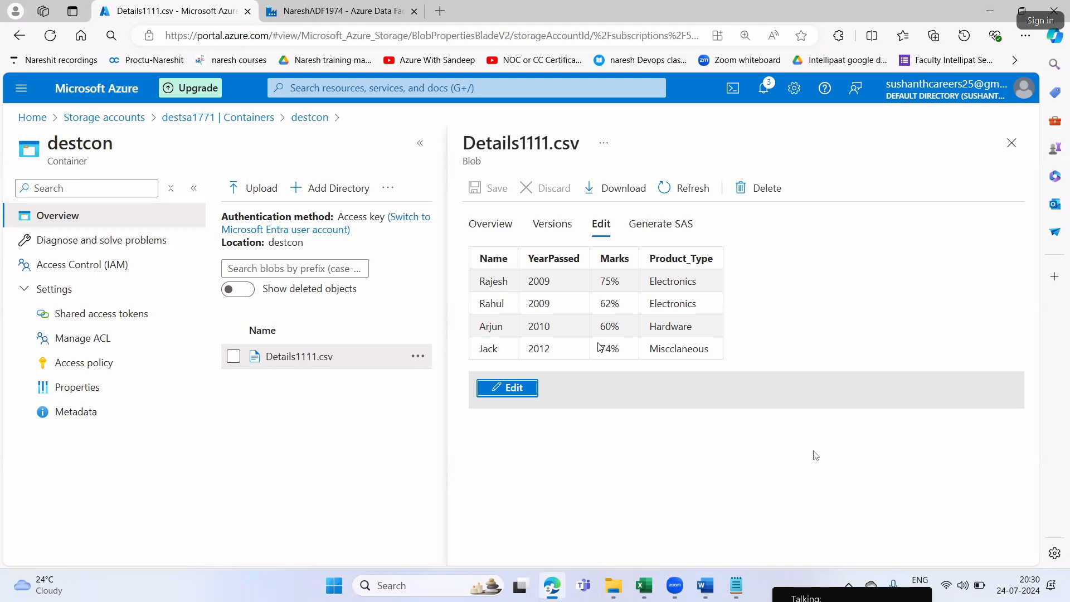
pyautogui.click(497, 258)
pyautogui.moveTo(497, 258); pyautogui.dragTo(500, 302)
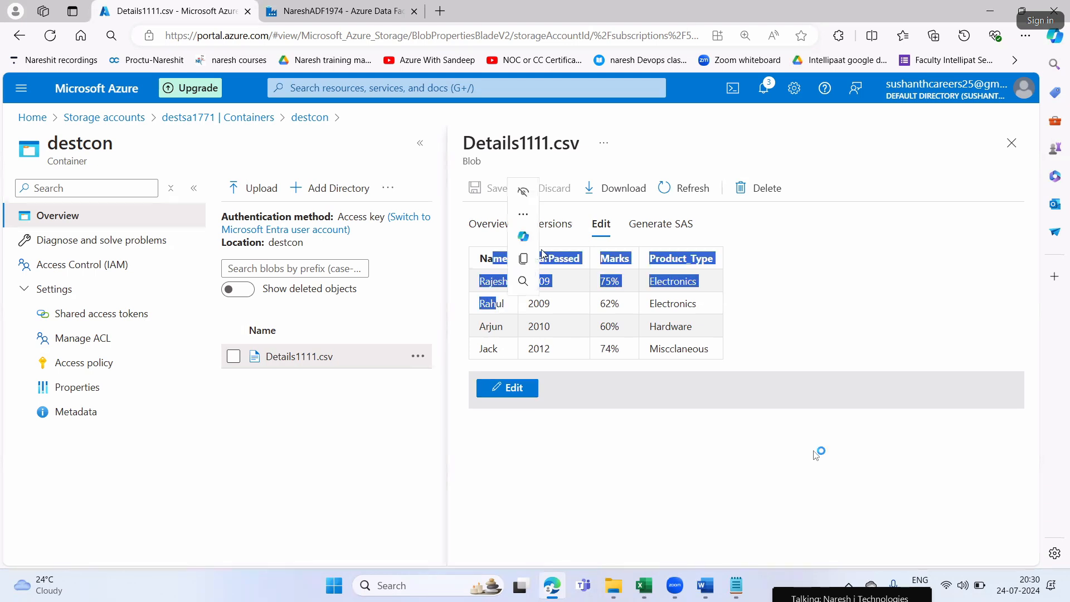
pyautogui.click(603, 407)
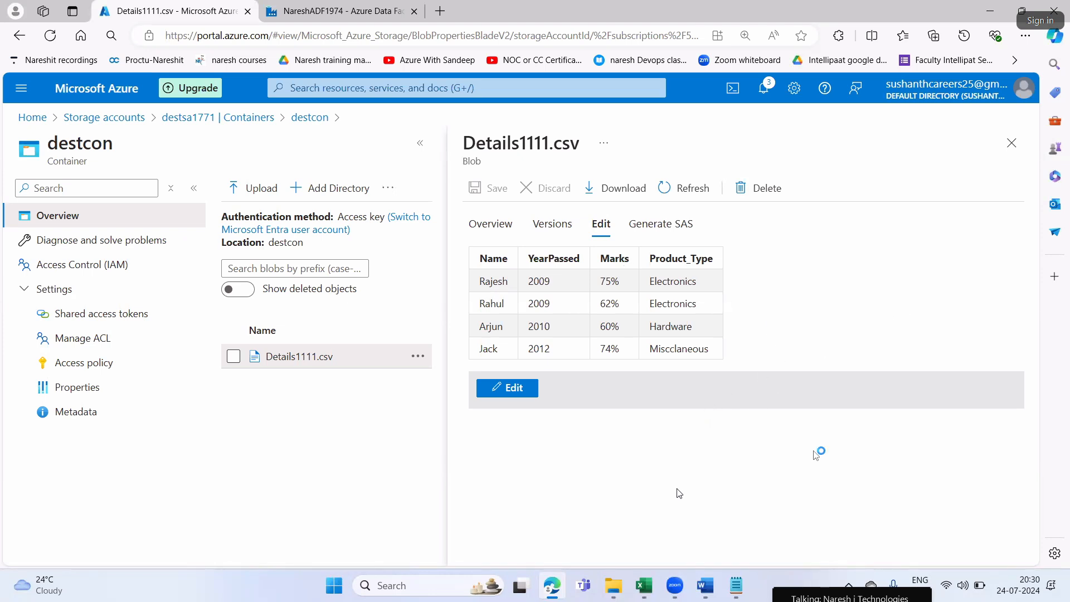
# Close the blob's details, go back to Dynamic Pipeline's run output in the Data Factory and dismiss the low-battery notice
pyautogui.click(1012, 142)
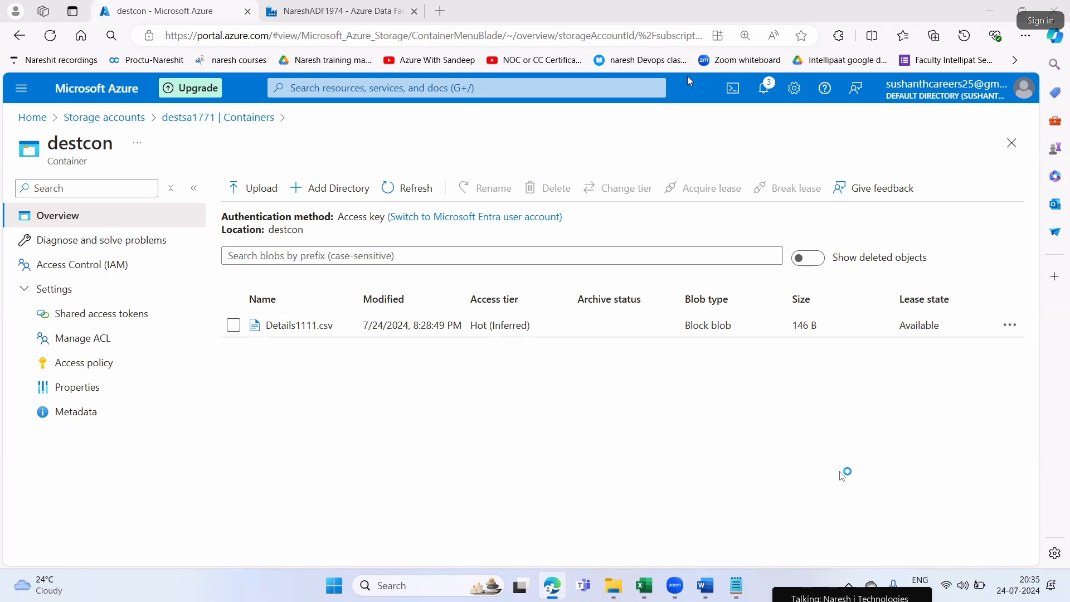
pyautogui.click(328, 18)
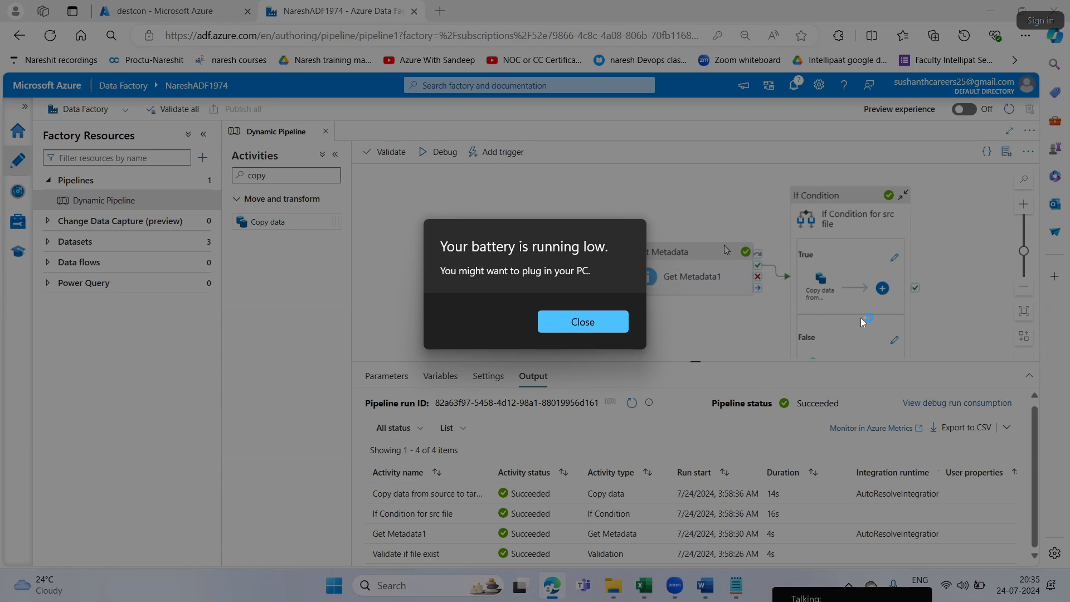
pyautogui.click(585, 333)
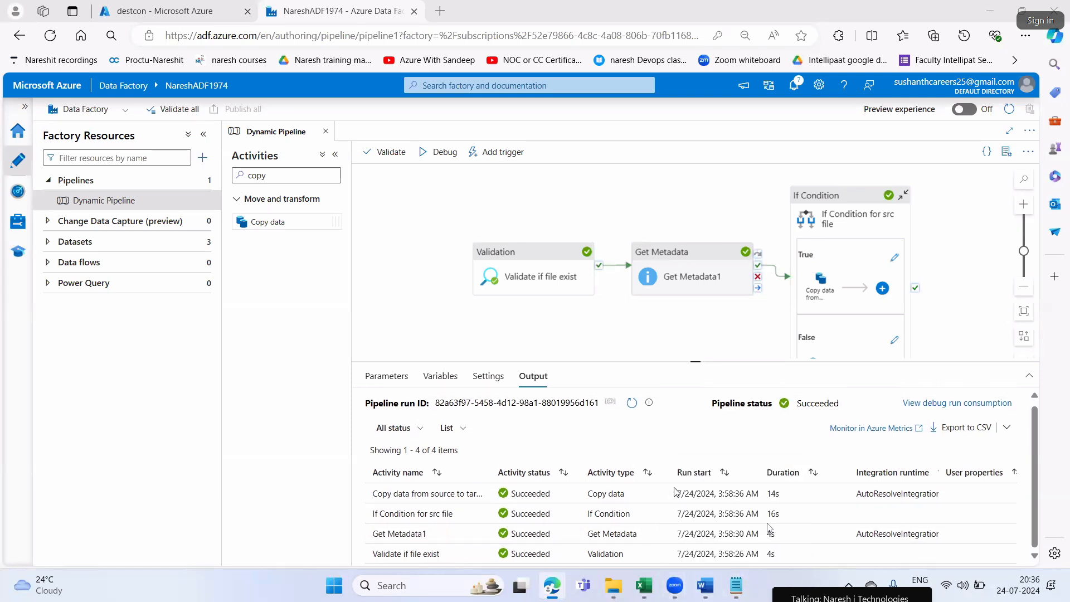
# Switch to Notepad and add the line "to compensate we are planning to take classes on Sundays also." below the notes
pyautogui.hotkey('alt', 'Tab')
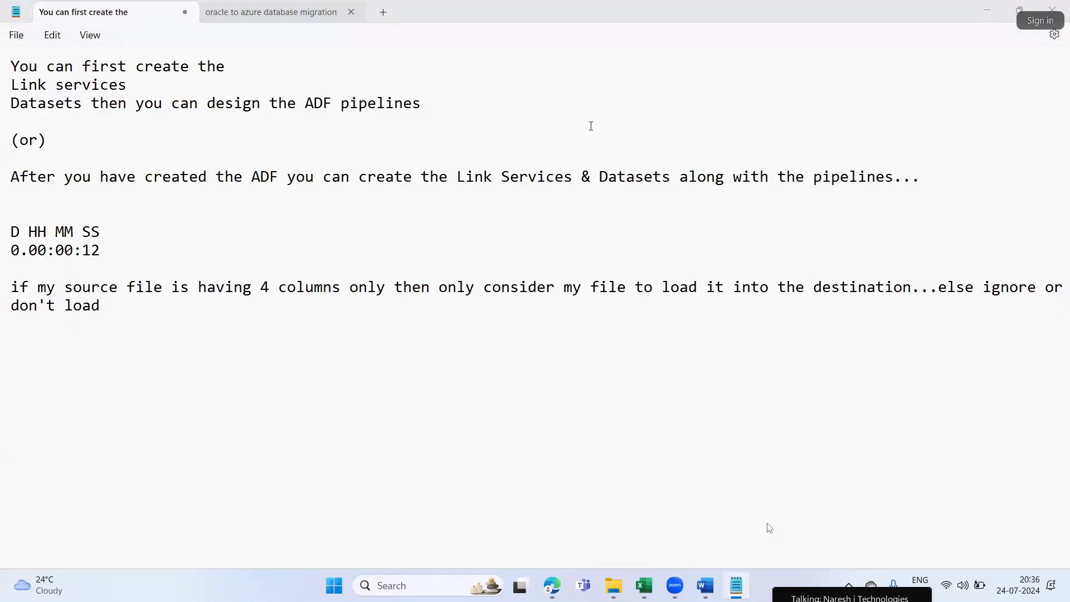
pyautogui.click(196, 530)
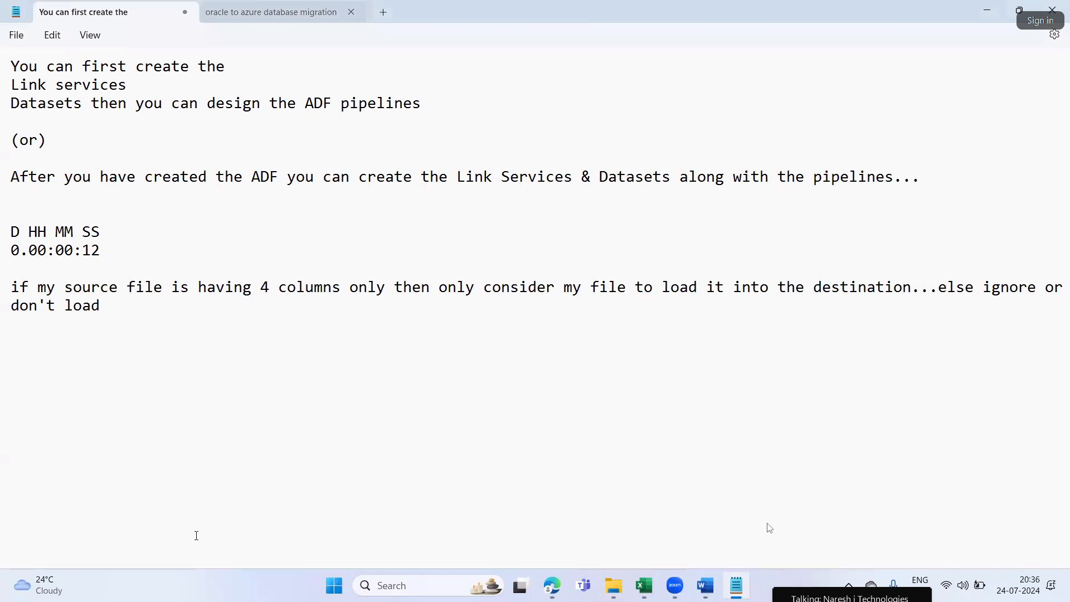
pyautogui.press('Return')
pyautogui.press('Return')
pyautogui.write('to compensate')
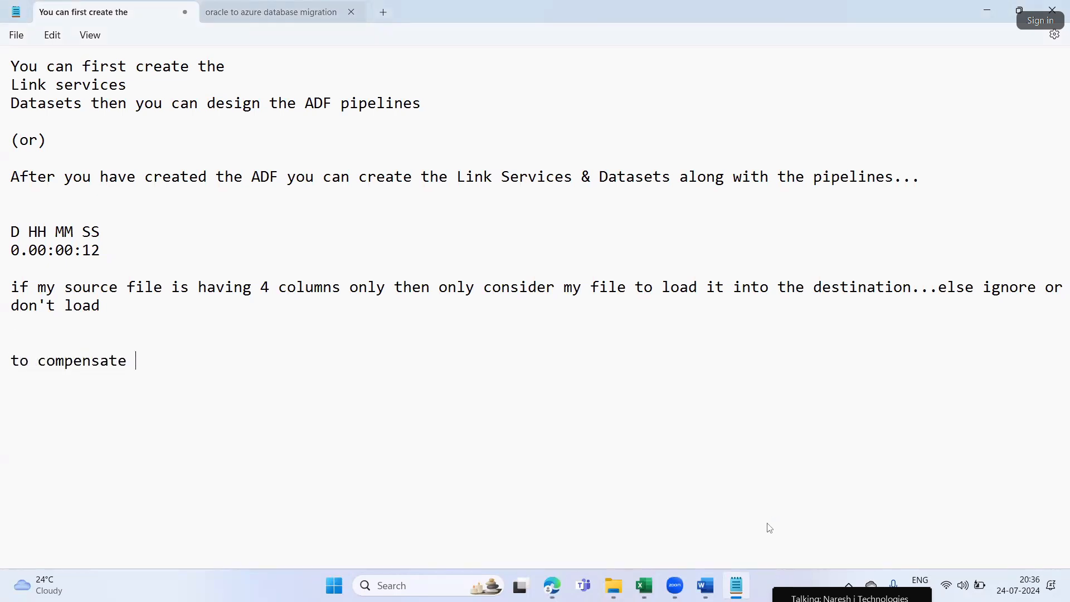
pyautogui.write(' we are planning to take cla')
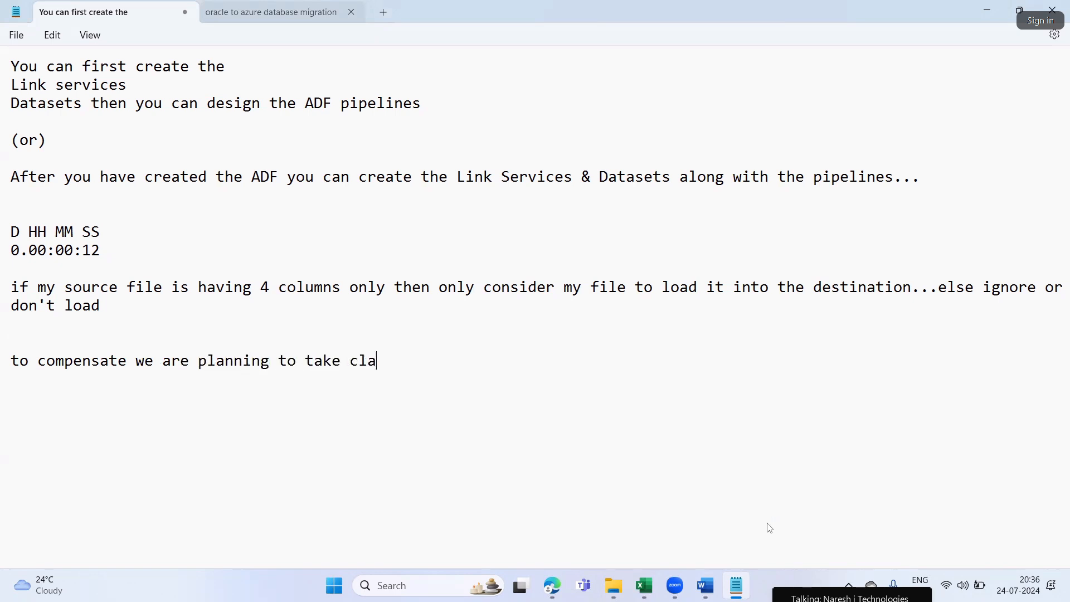
pyautogui.write('sess on Sundays also.')
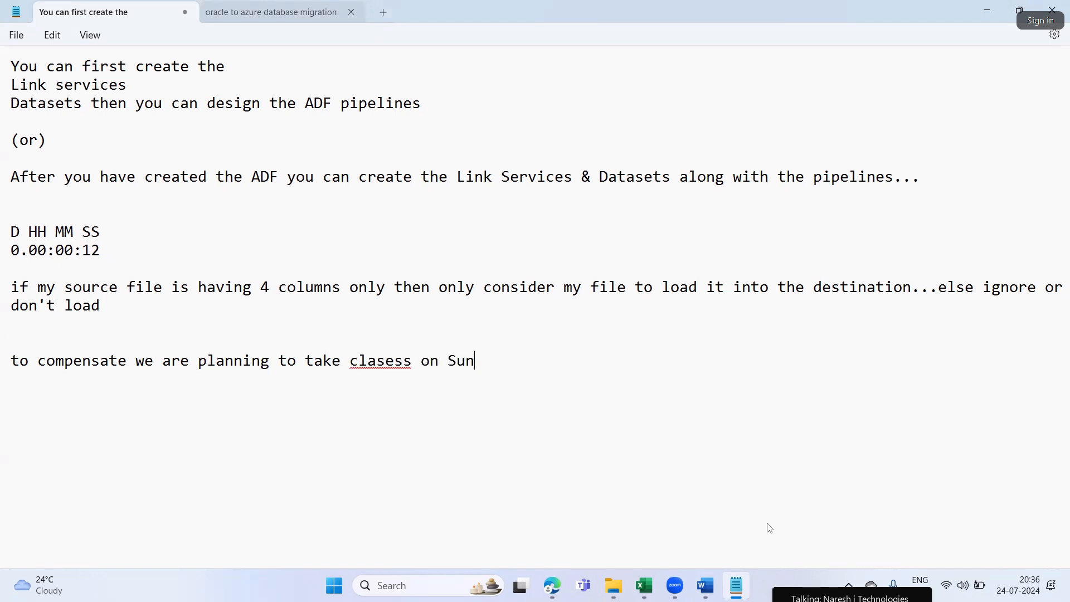
pyautogui.press('Return')
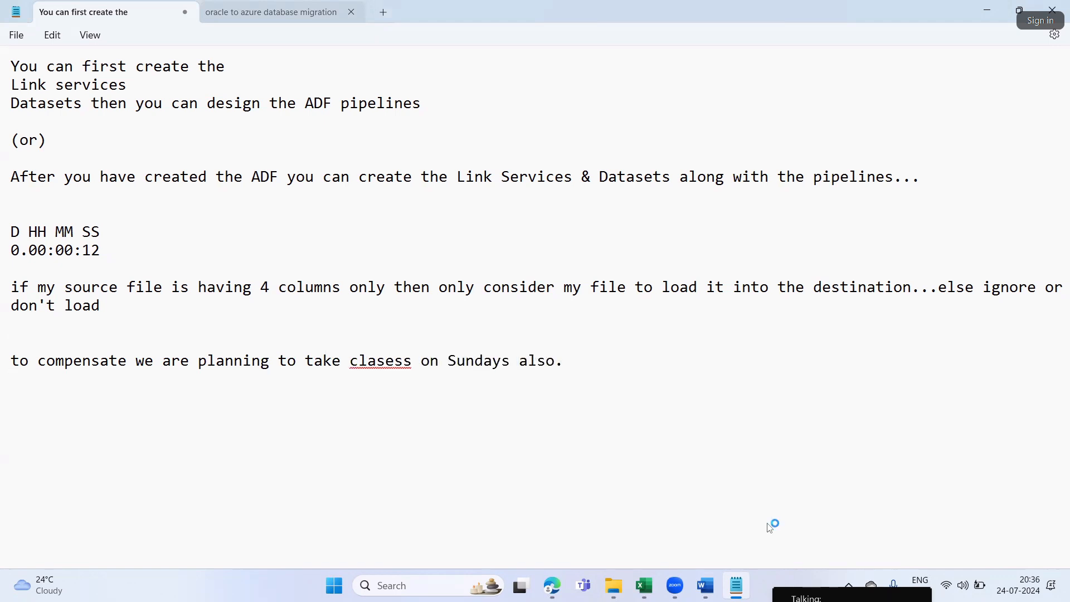
pyautogui.doubleClick(892, 494)
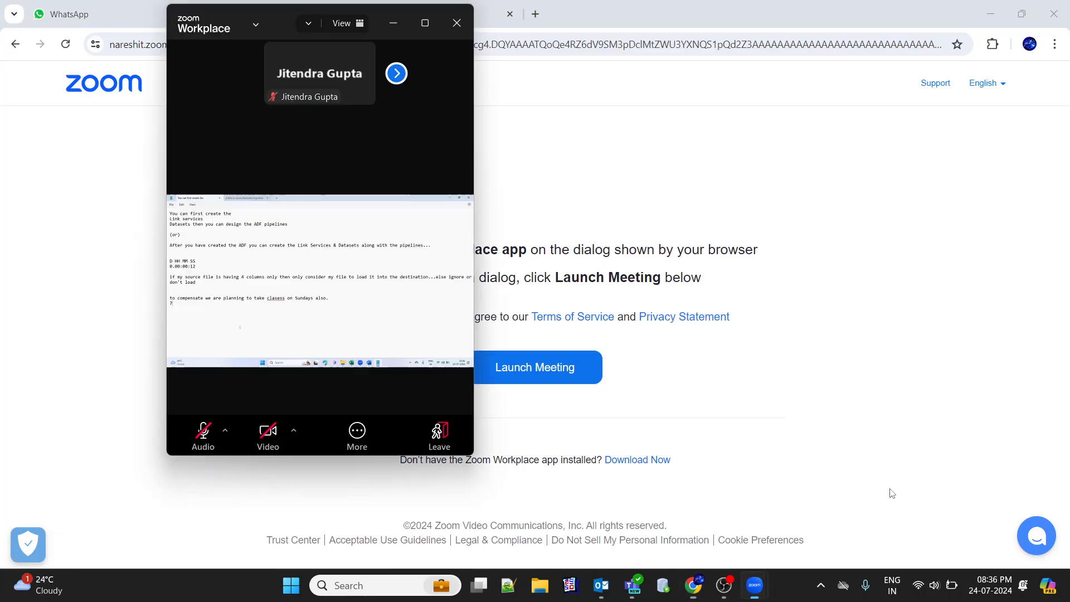
pyautogui.doubleClick(329, 297)
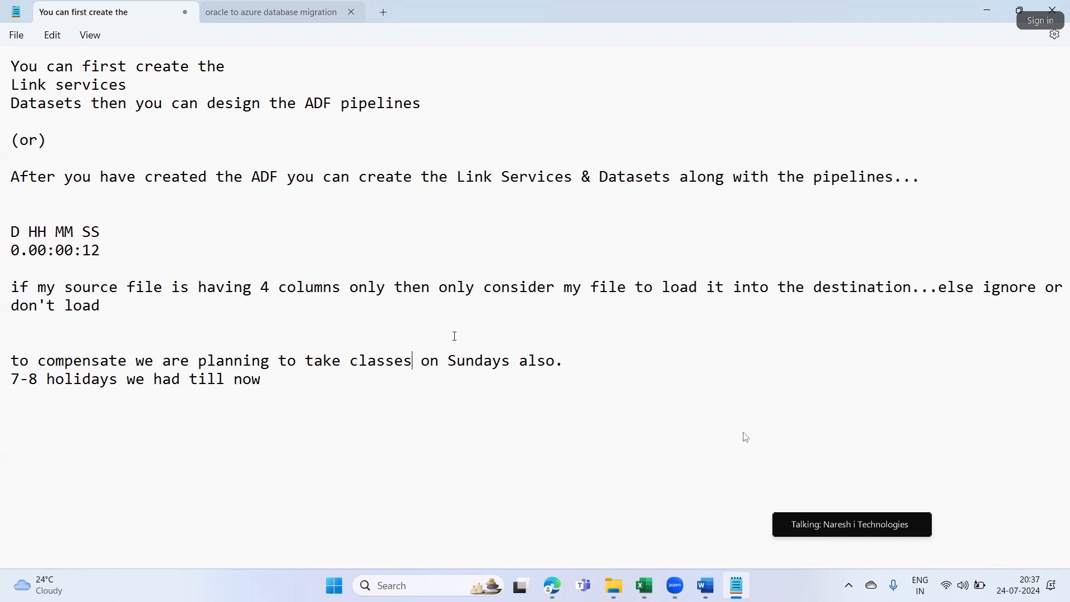
# Add the line "Monday to Saturday we are having classes as per Nareshit schedule" after a blank line and highlight Saturday
pyautogui.press('Return')
pyautogui.press('Return')
pyautogui.write('Mond')
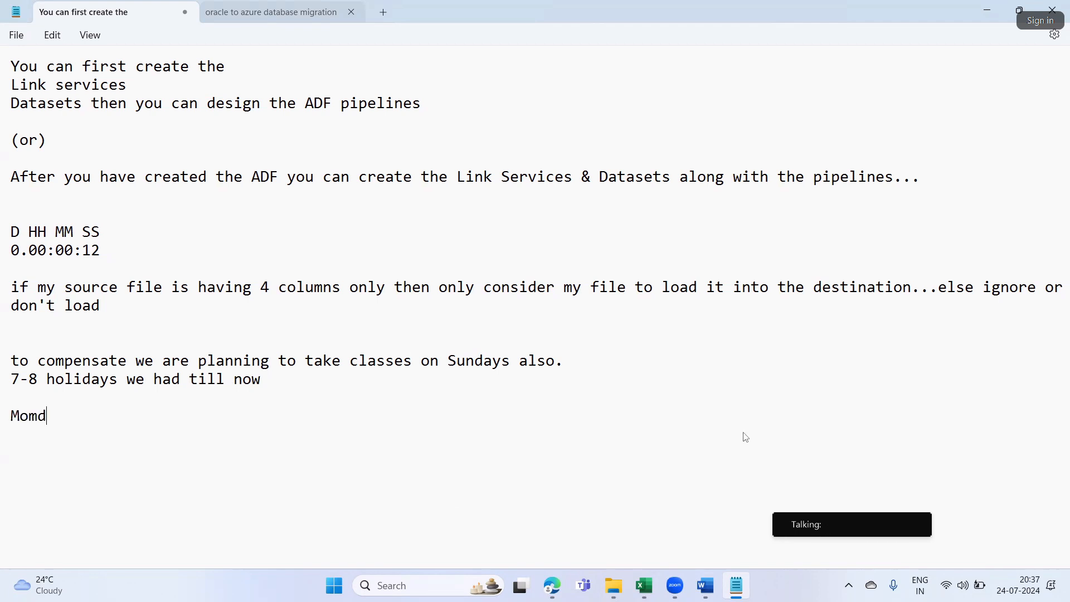
pyautogui.press('BackSpace')
pyautogui.press('BackSpace')
pyautogui.press('BackSpace')
pyautogui.write('ond')
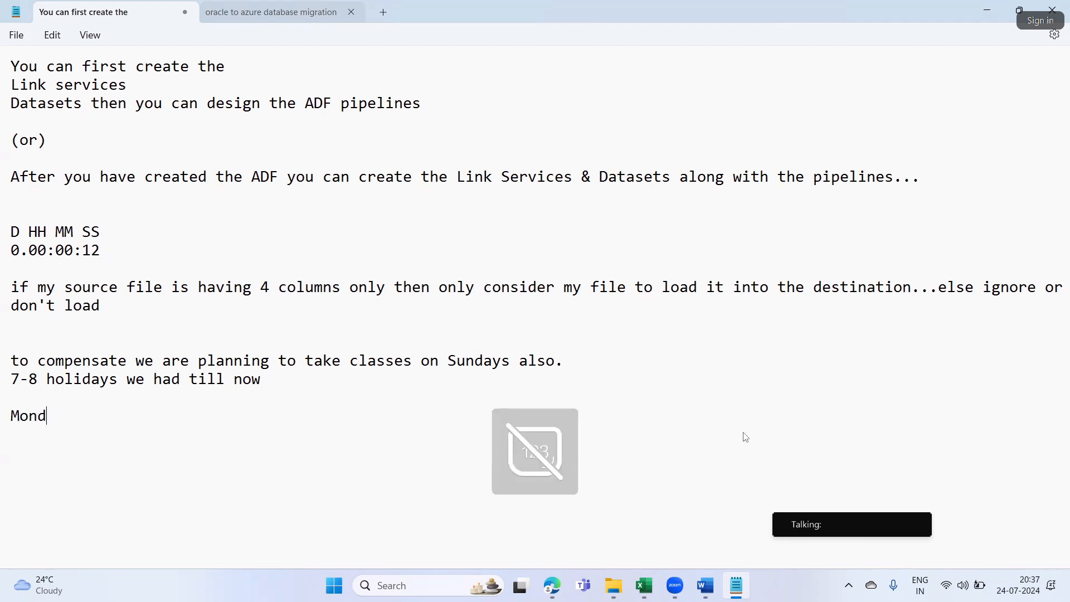
pyautogui.write('ay to stat')
pyautogui.press('BackSpace')
pyautogui.press('BackSpace')
pyautogui.press('BackSpace')
pyautogui.press('BackSpace')
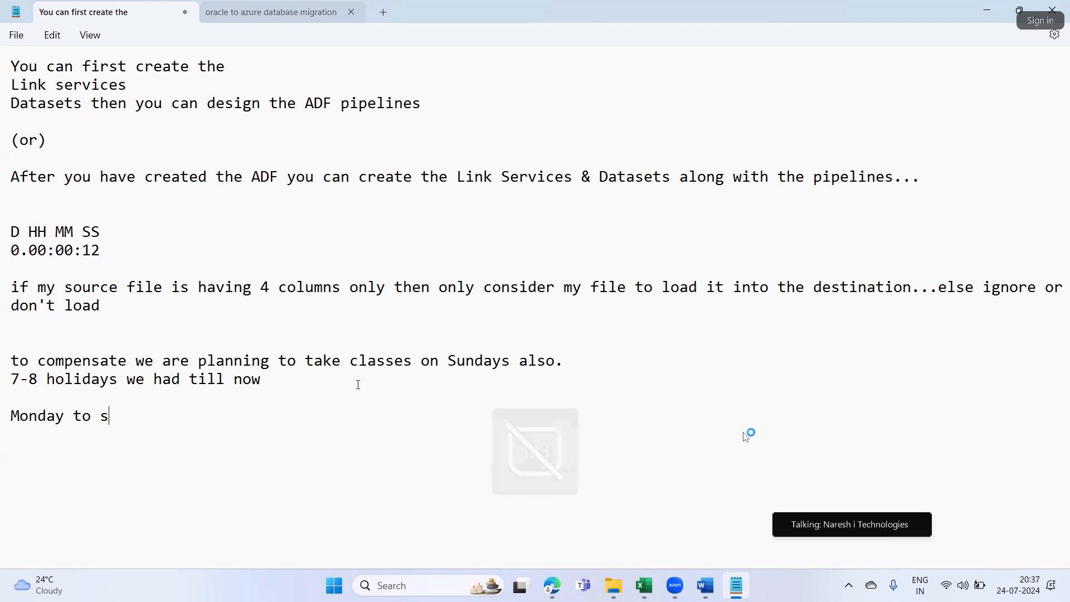
pyautogui.write('Saturday we are having classes as per ')
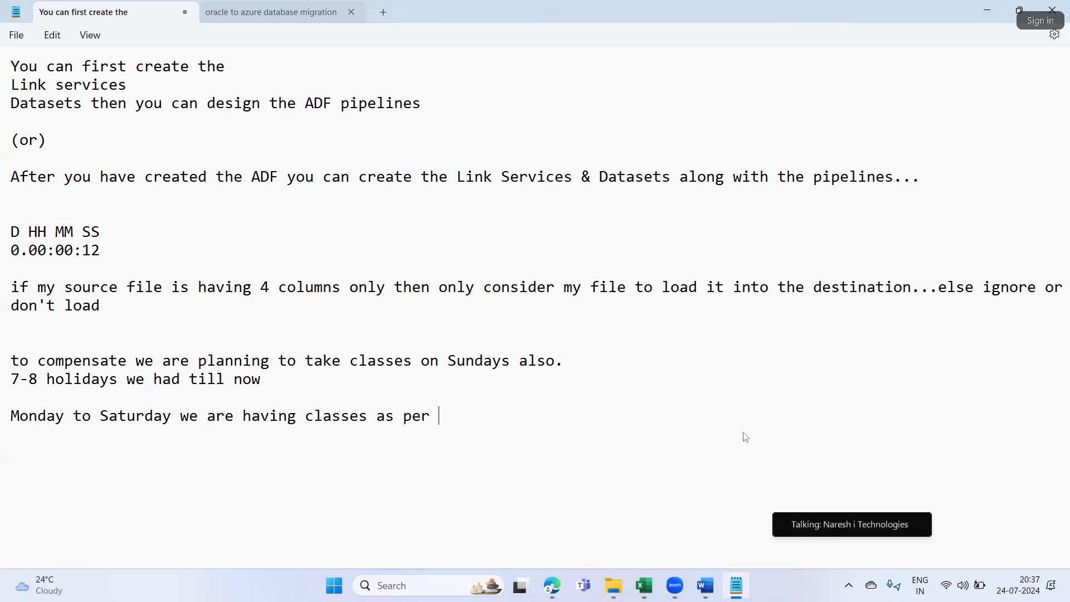
pyautogui.write('Nareshit schedu')
pyautogui.moveTo(865, 521); pyautogui.dragTo(863, 584)
pyautogui.write('le')
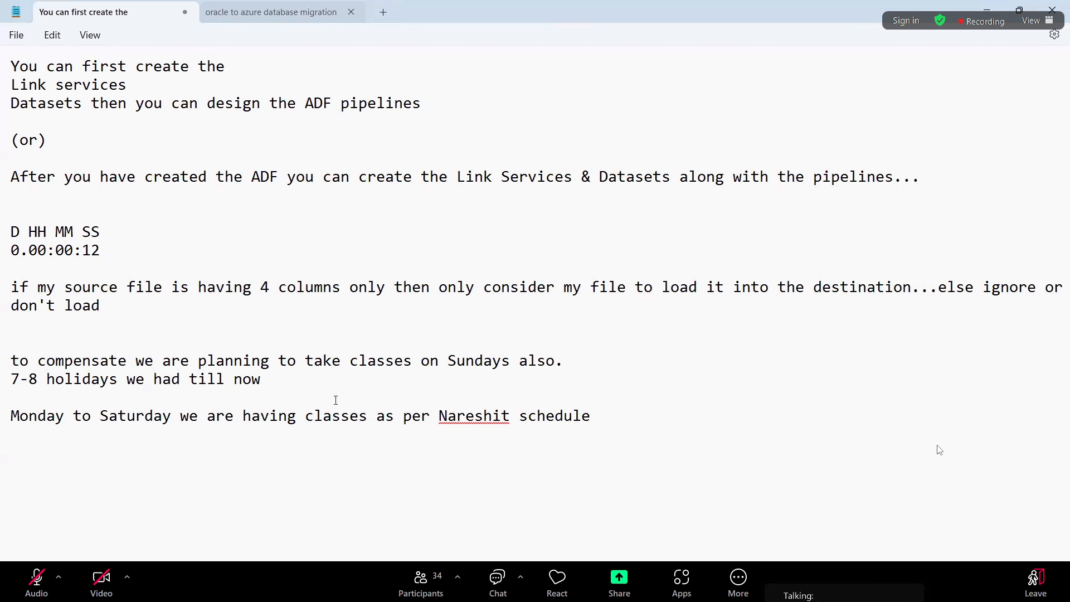
pyautogui.click(480, 427)
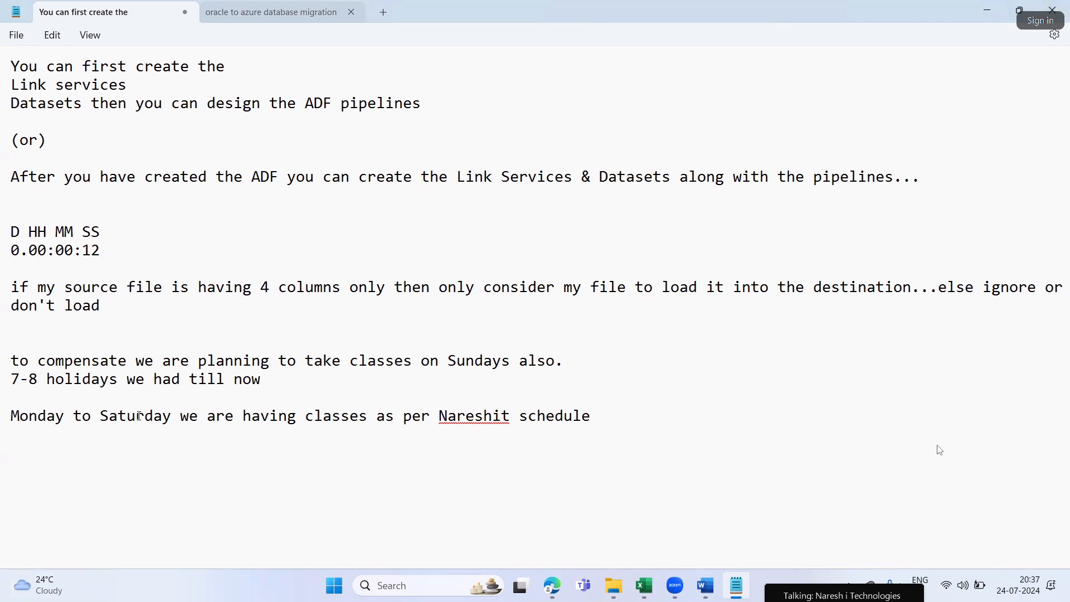
pyautogui.moveTo(109, 416); pyautogui.dragTo(171, 416)
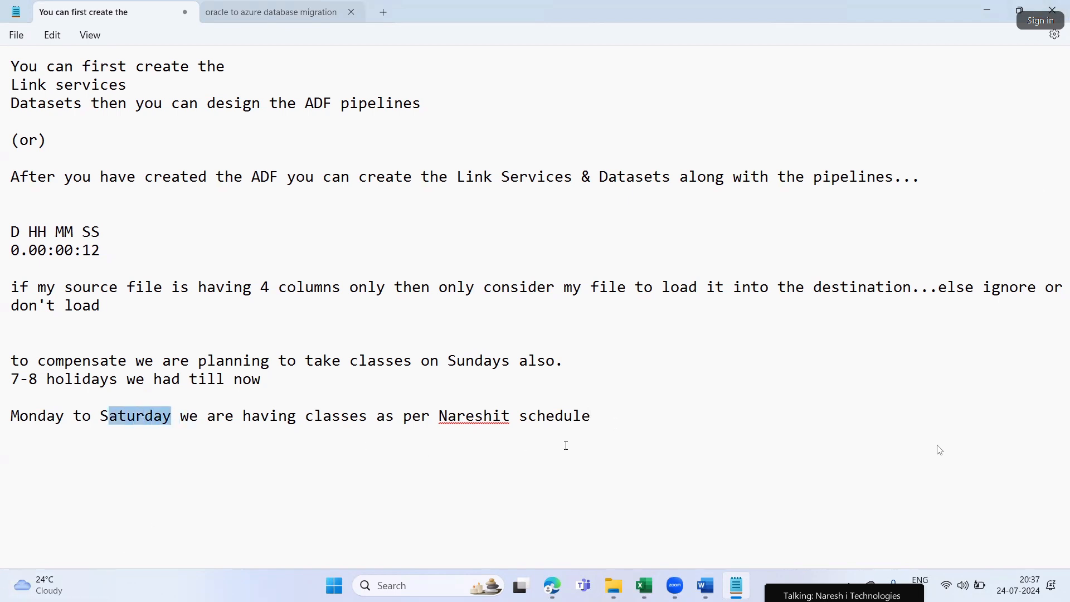
# Add the line "From this week on ward will have classes on Saturday and Sunday" below the Nareshit schedule line
pyautogui.click(620, 416)
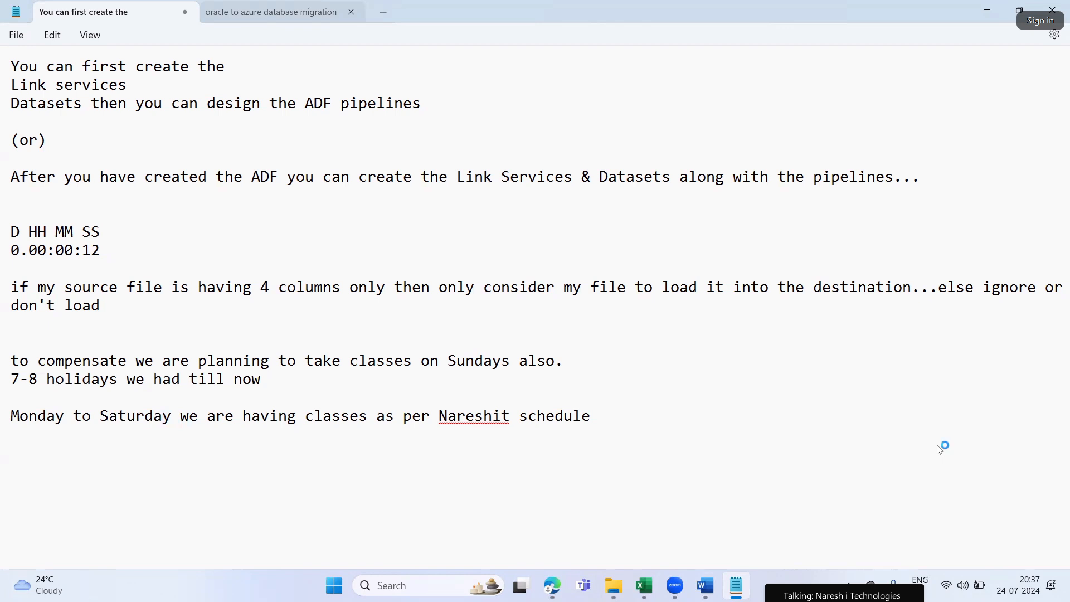
pyautogui.press('Return')
pyautogui.write('From this week on')
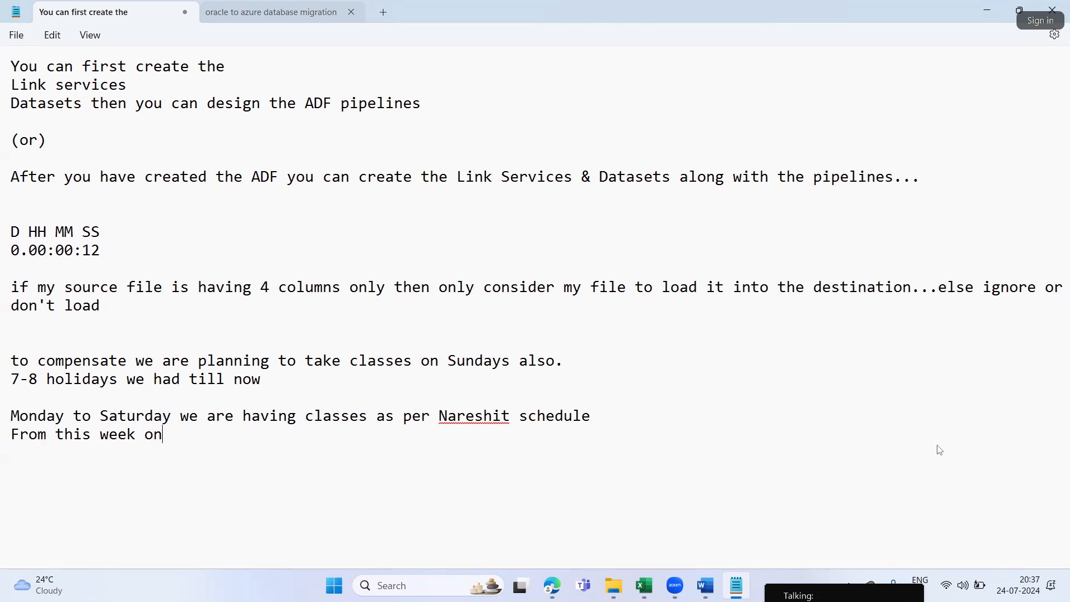
pyautogui.write(' ward will ha')
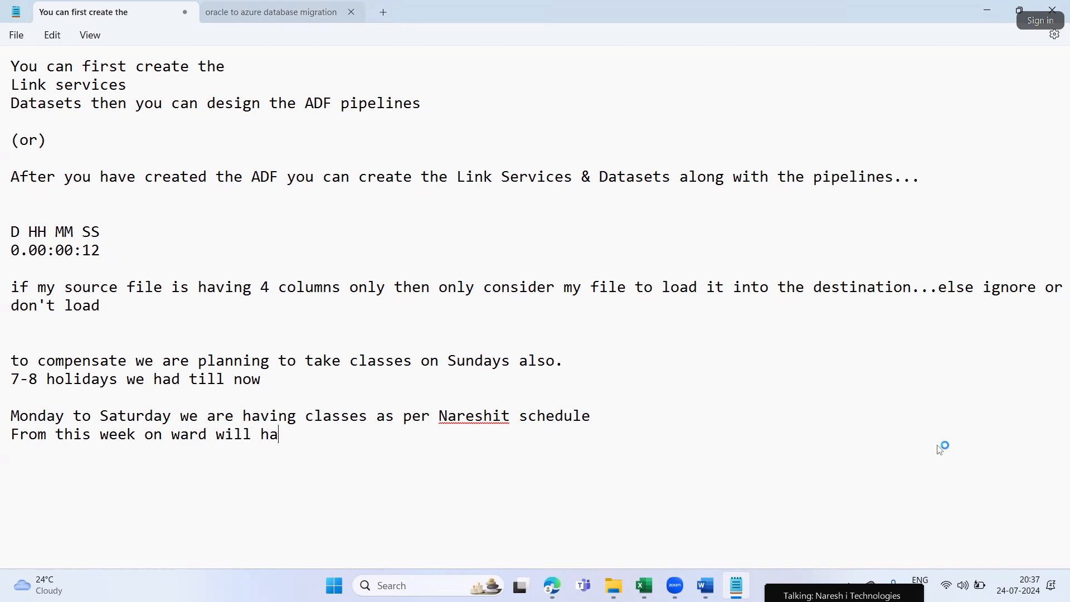
pyautogui.write('ve classes on saturday an')
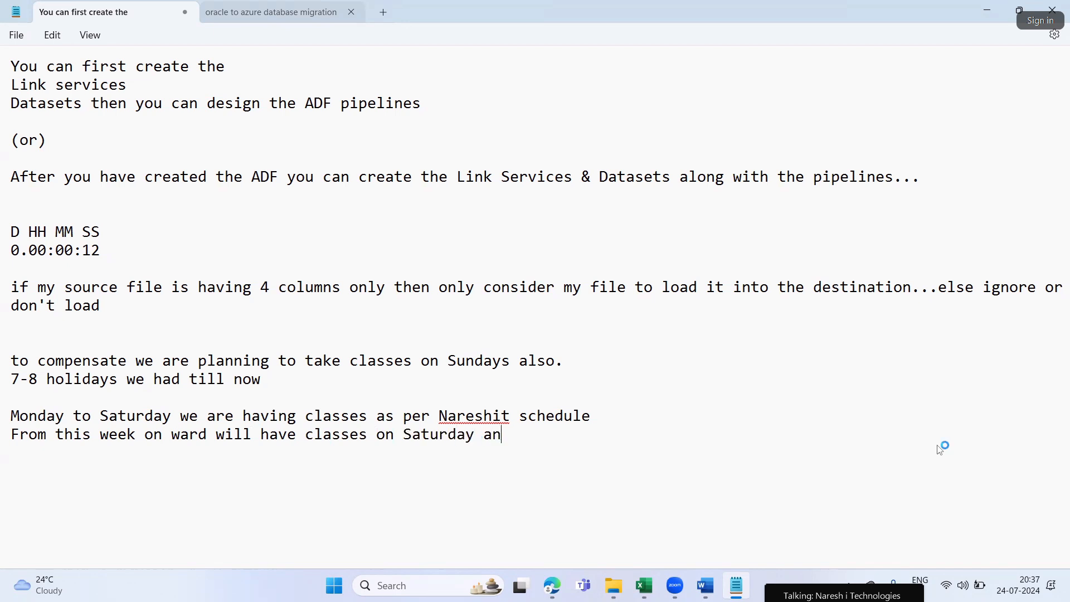
pyautogui.write('d Sunday')
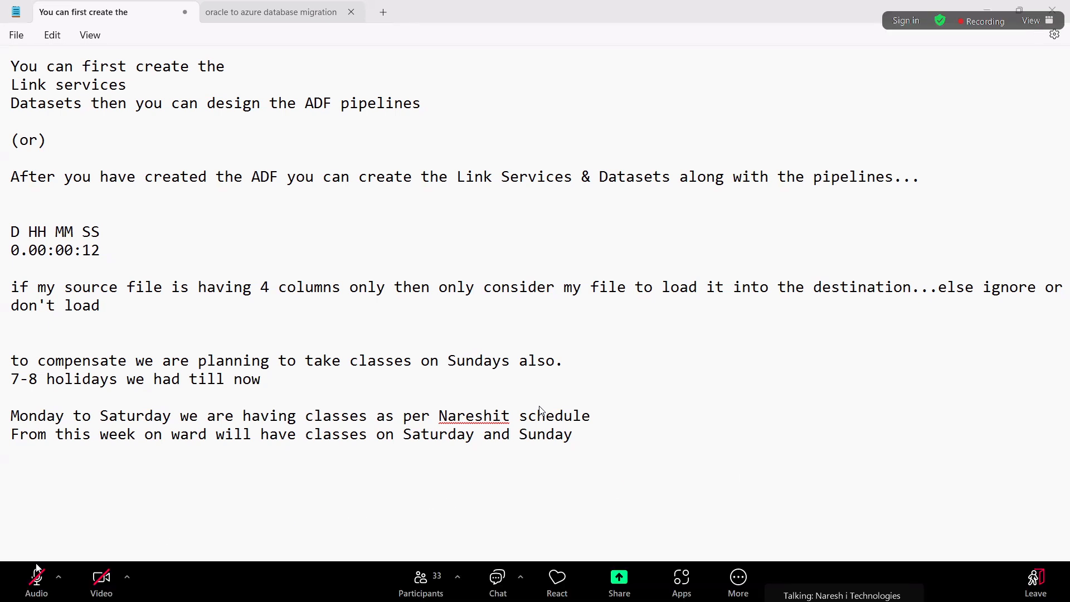
pyautogui.click(37, 580)
pyautogui.click(661, 325)
pyautogui.press('Escape')
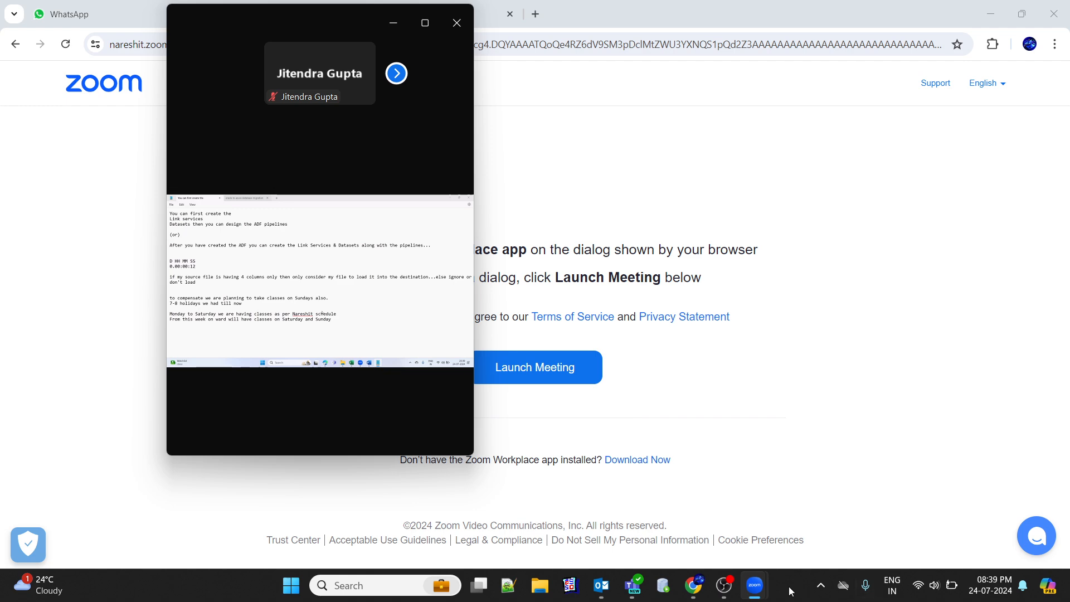
pyautogui.click(724, 586)
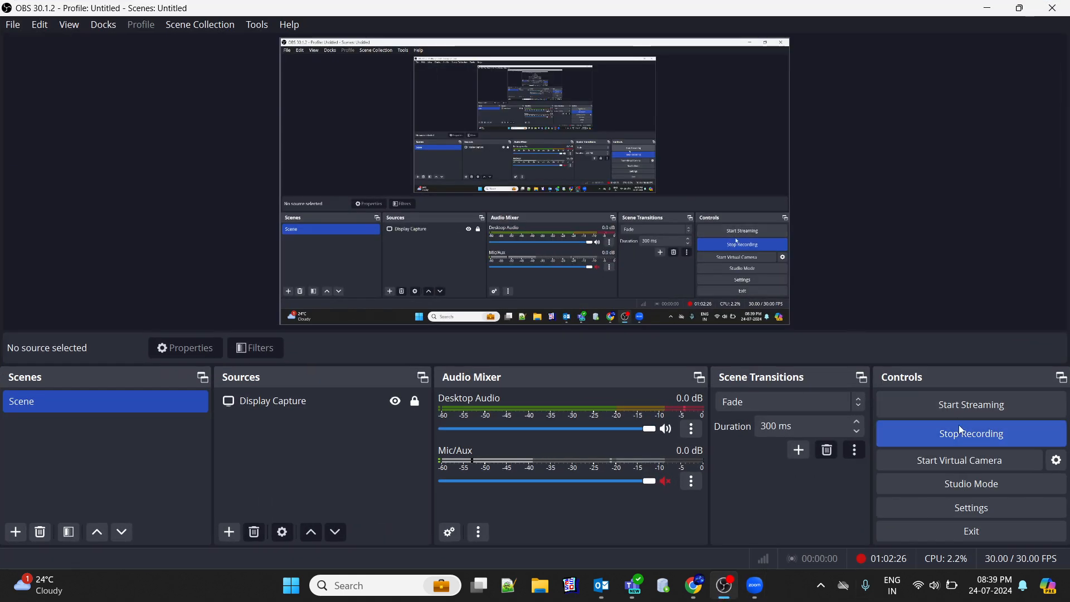